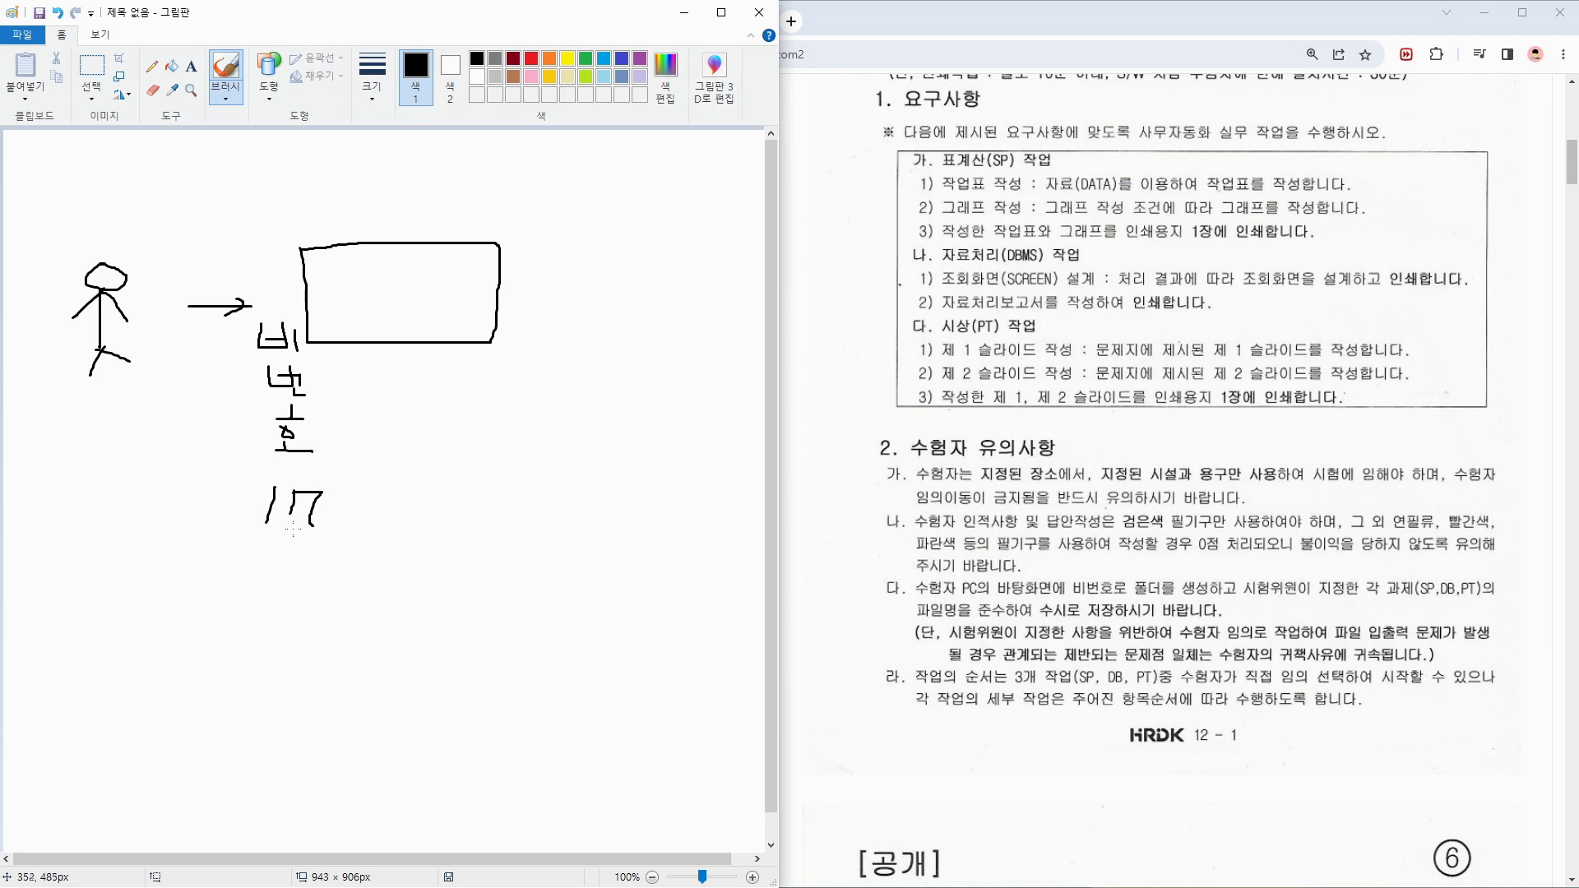
Circle the handwritten number 17 and sketch a desk with a monitor and a computer tower below the rectangle.
mouse_move(286, 551)
left_mouse_down()
mouse_move(254, 493)
mouse_move(305, 474)
mouse_move(352, 512)
mouse_move(344, 530)
left_mouse_up()
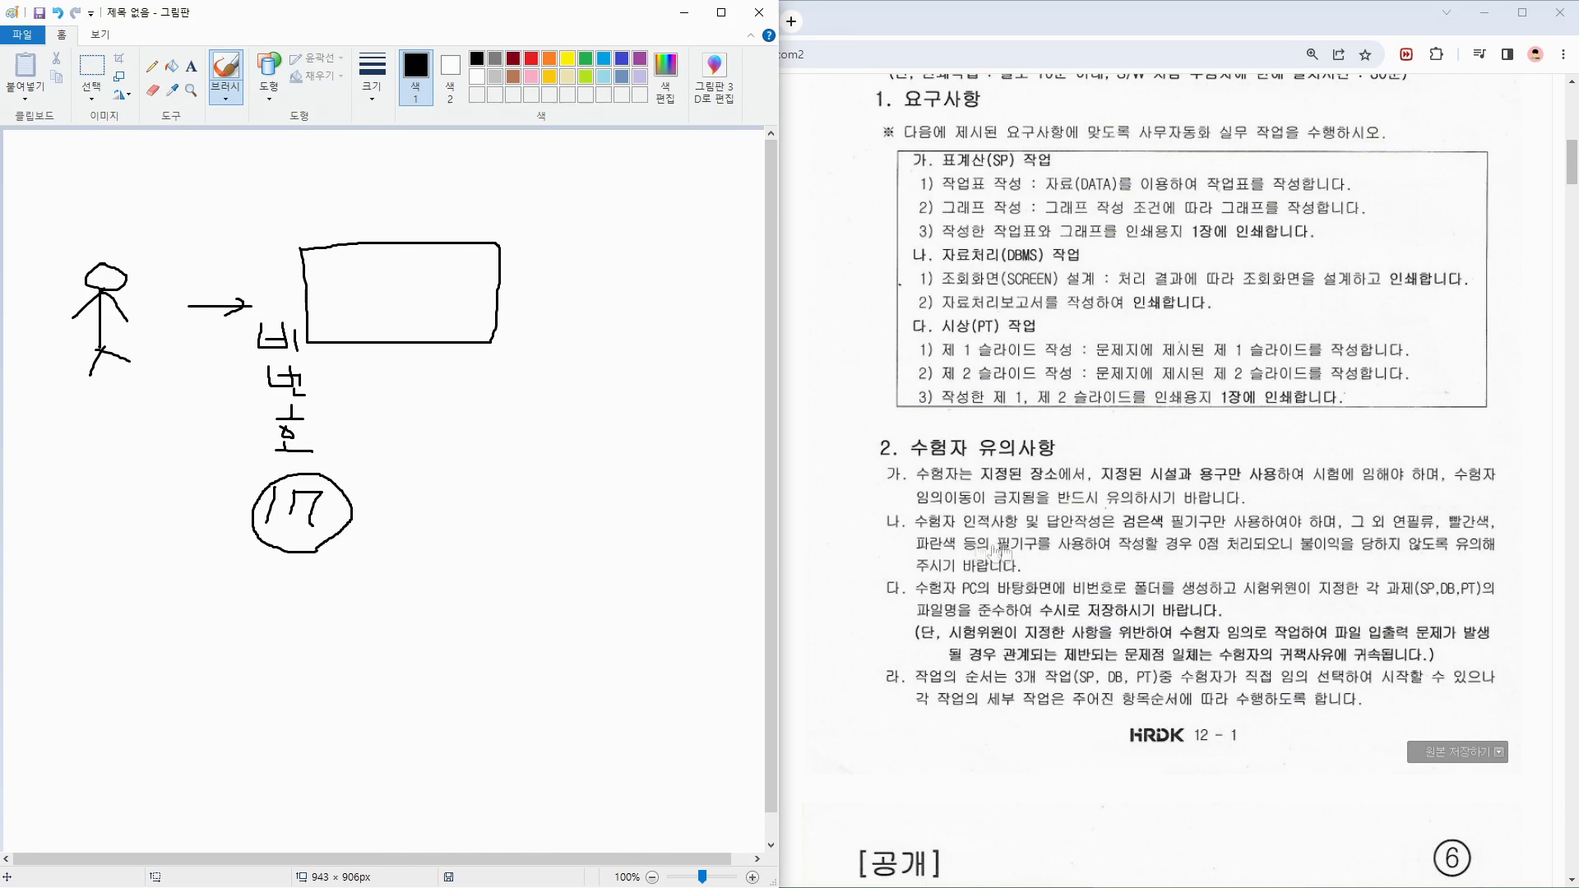
mouse_move(505, 466)
left_mouse_down()
mouse_move(520, 511)
mouse_move(631, 521)
mouse_move(660, 467)
mouse_move(496, 458)
mouse_move(568, 396)
mouse_move(500, 401)
left_mouse_up()
mouse_move(583, 523)
left_mouse_down()
mouse_move(612, 593)
mouse_move(624, 535)
left_mouse_up()
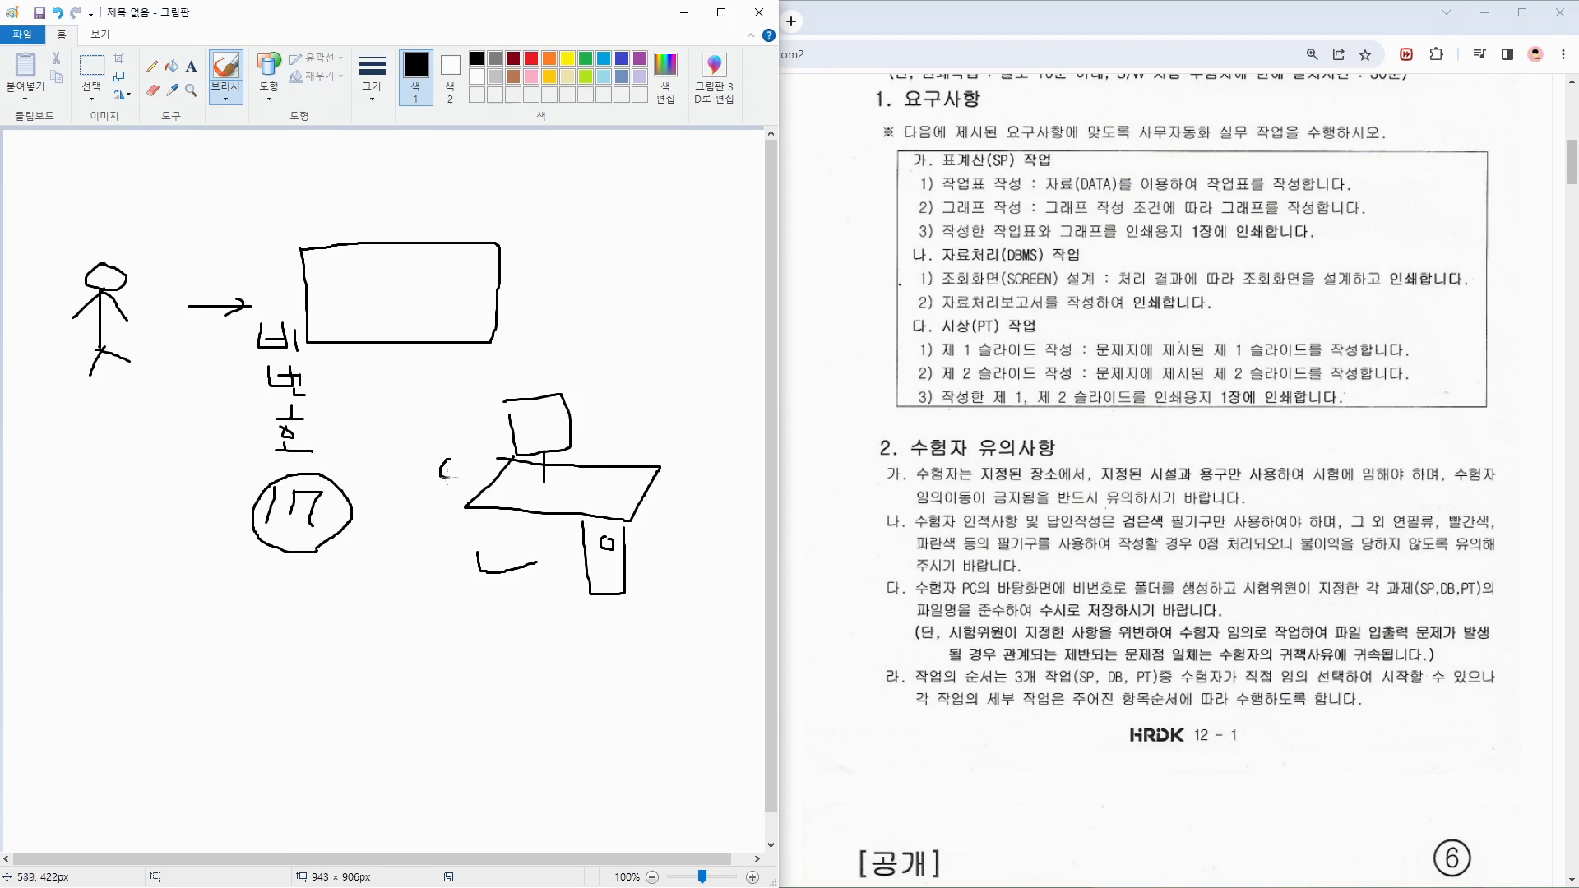
Sketch a stick figure seated at the desk and add lines beside the computer tower.
left_click_drag(451, 477, 485, 576)
mouse_move(465, 508)
left_mouse_down()
mouse_move(548, 489)
mouse_move(548, 512)
left_mouse_up()
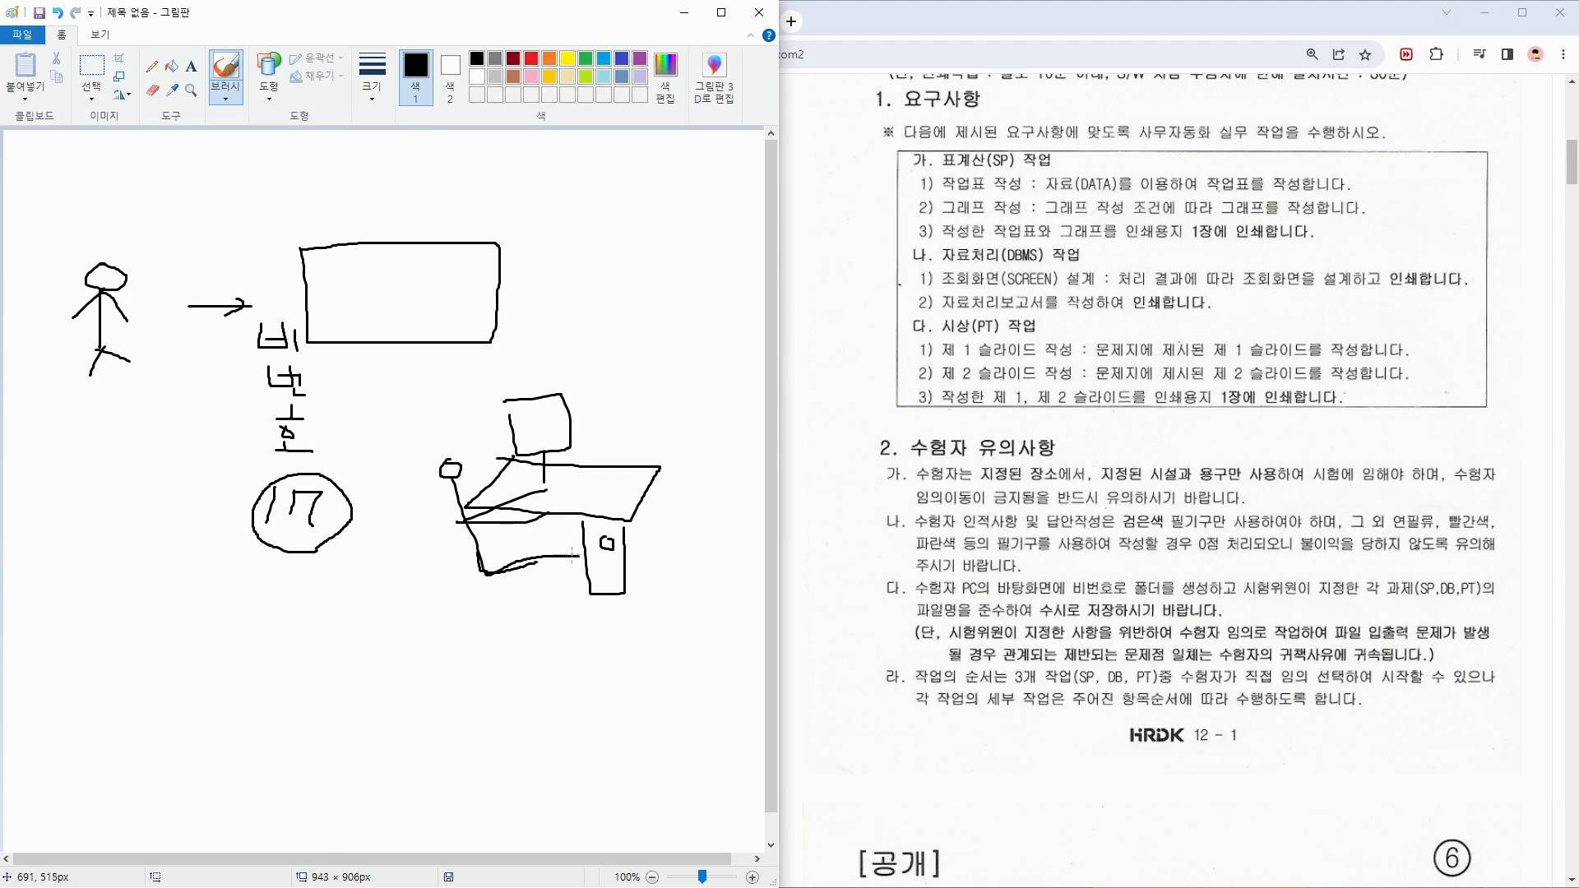
left_click_drag(517, 549, 576, 578)
left_click_drag(624, 589, 682, 510)
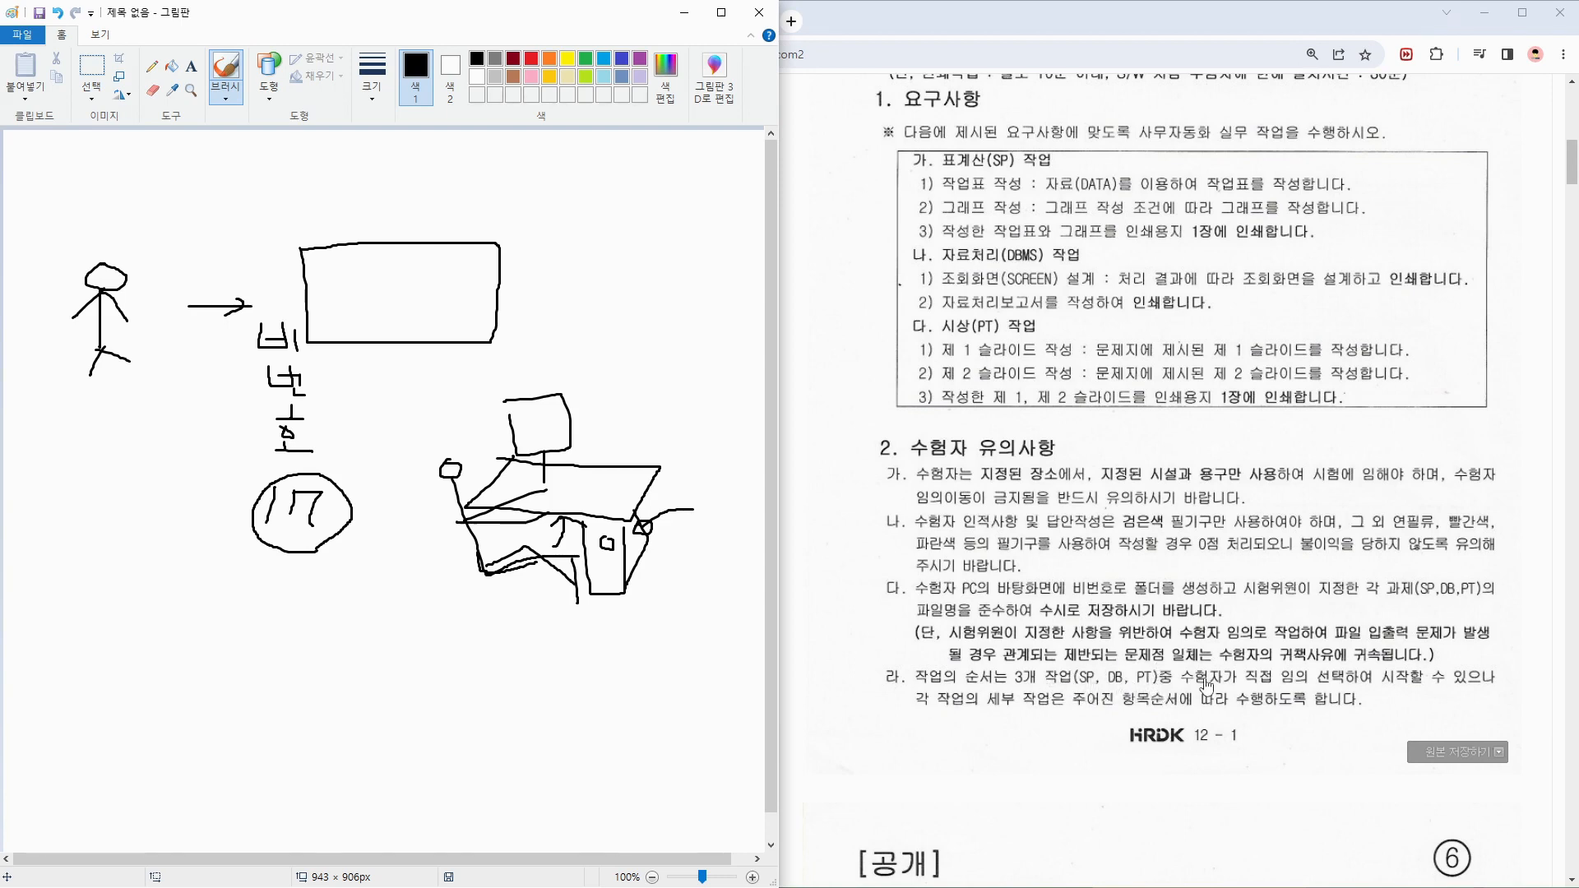
Read through the exam instructions on print margins, paper count and the order for binding the answer sheets.
scroll(1094, 600, "down", 10)
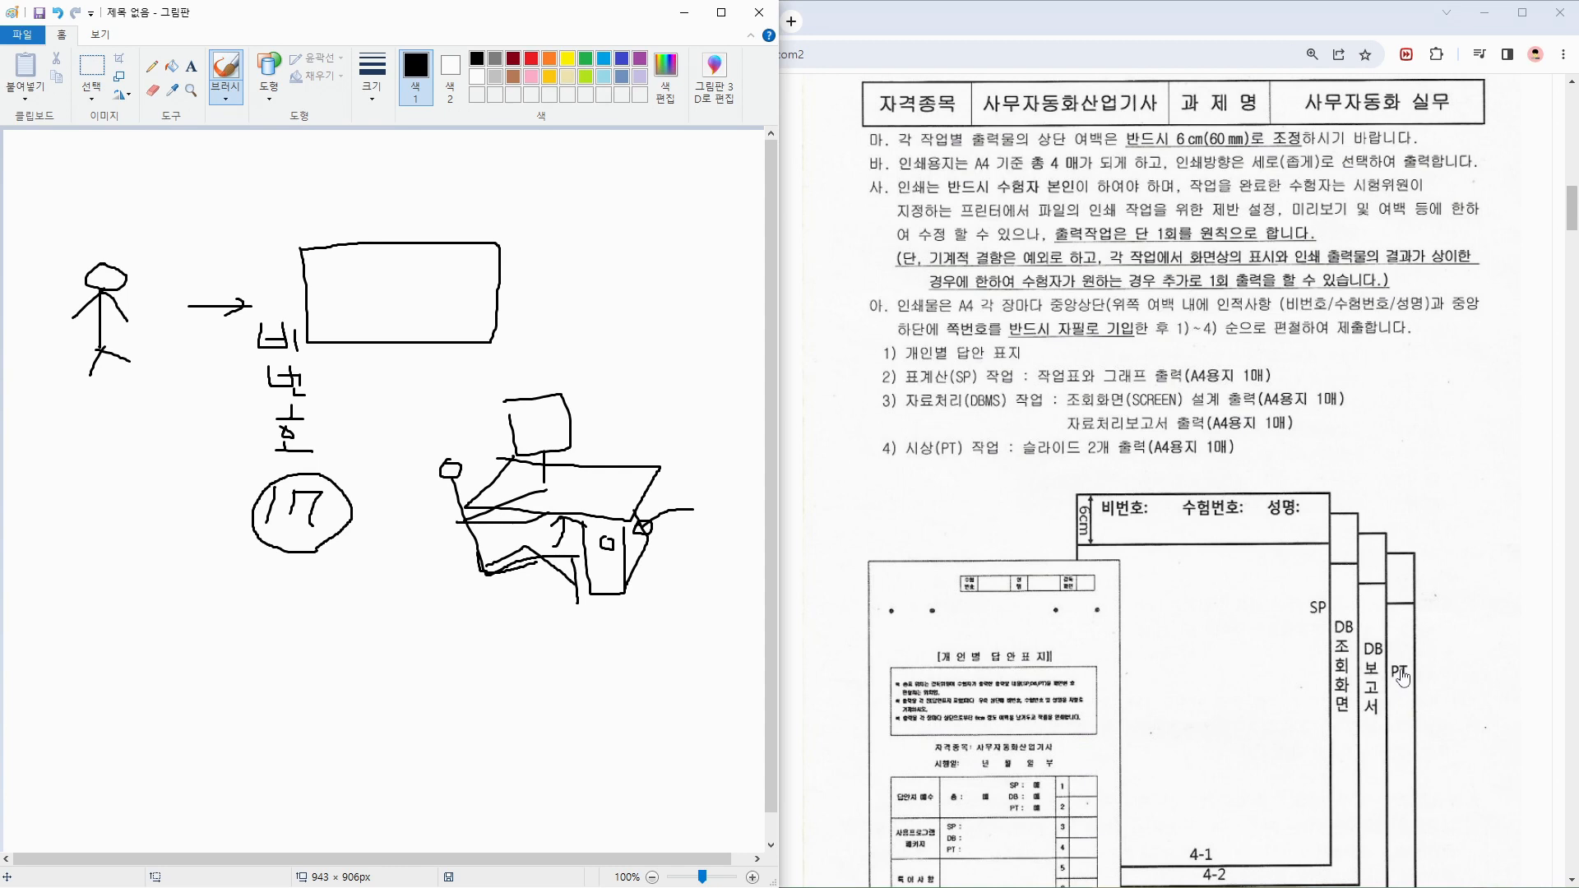
scroll(1318, 645, "down", 1)
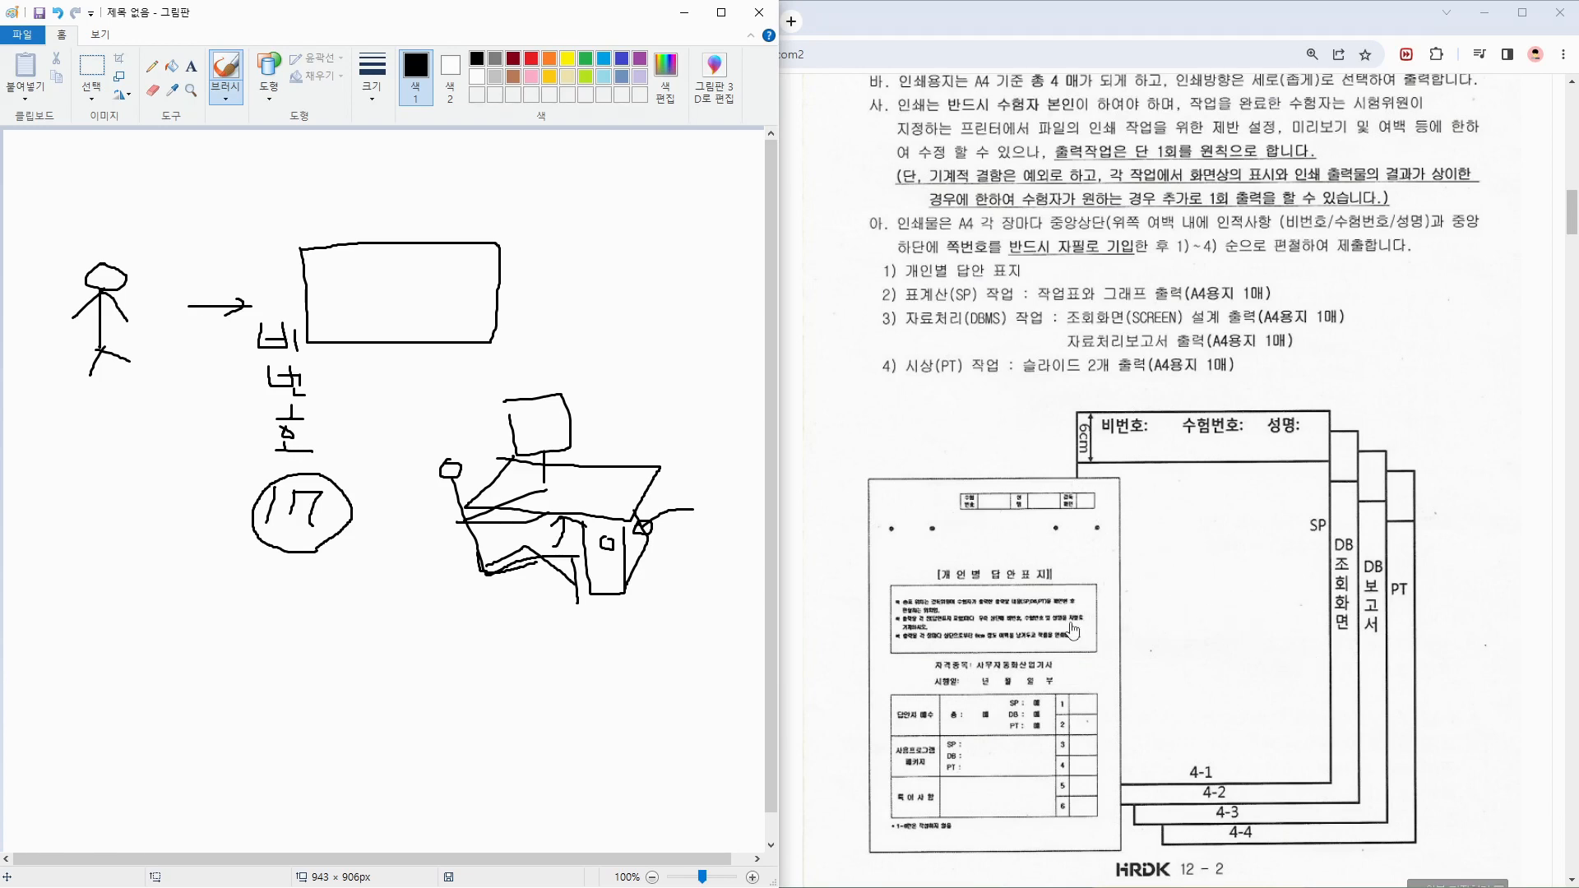
scroll(1010, 427, "down", 10)
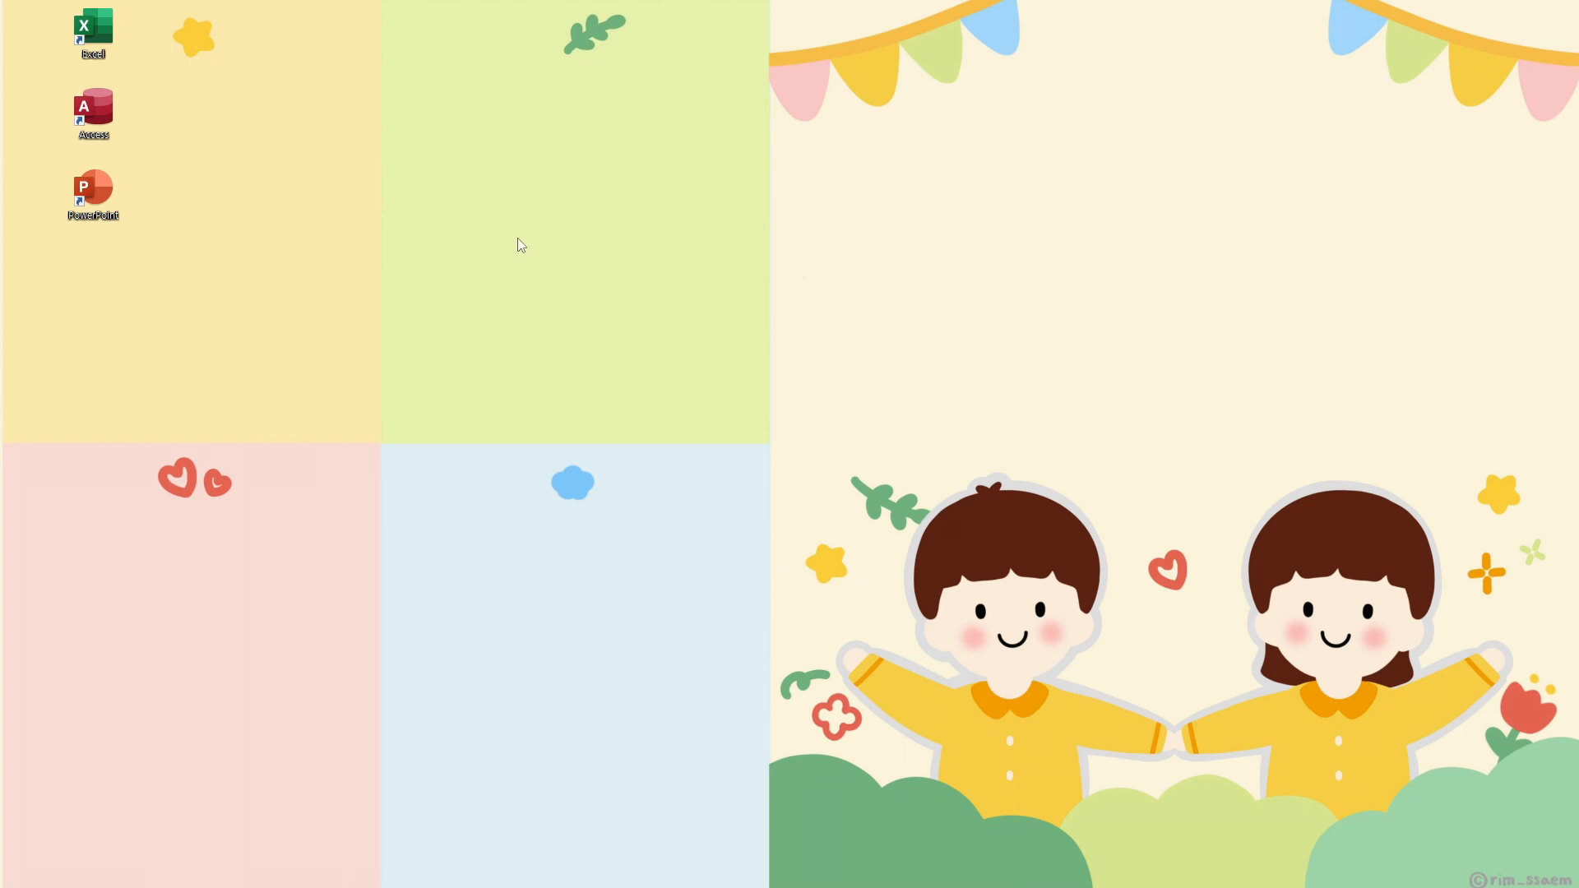
Create a new folder named 17 on the desktop.
right_click(518, 235)
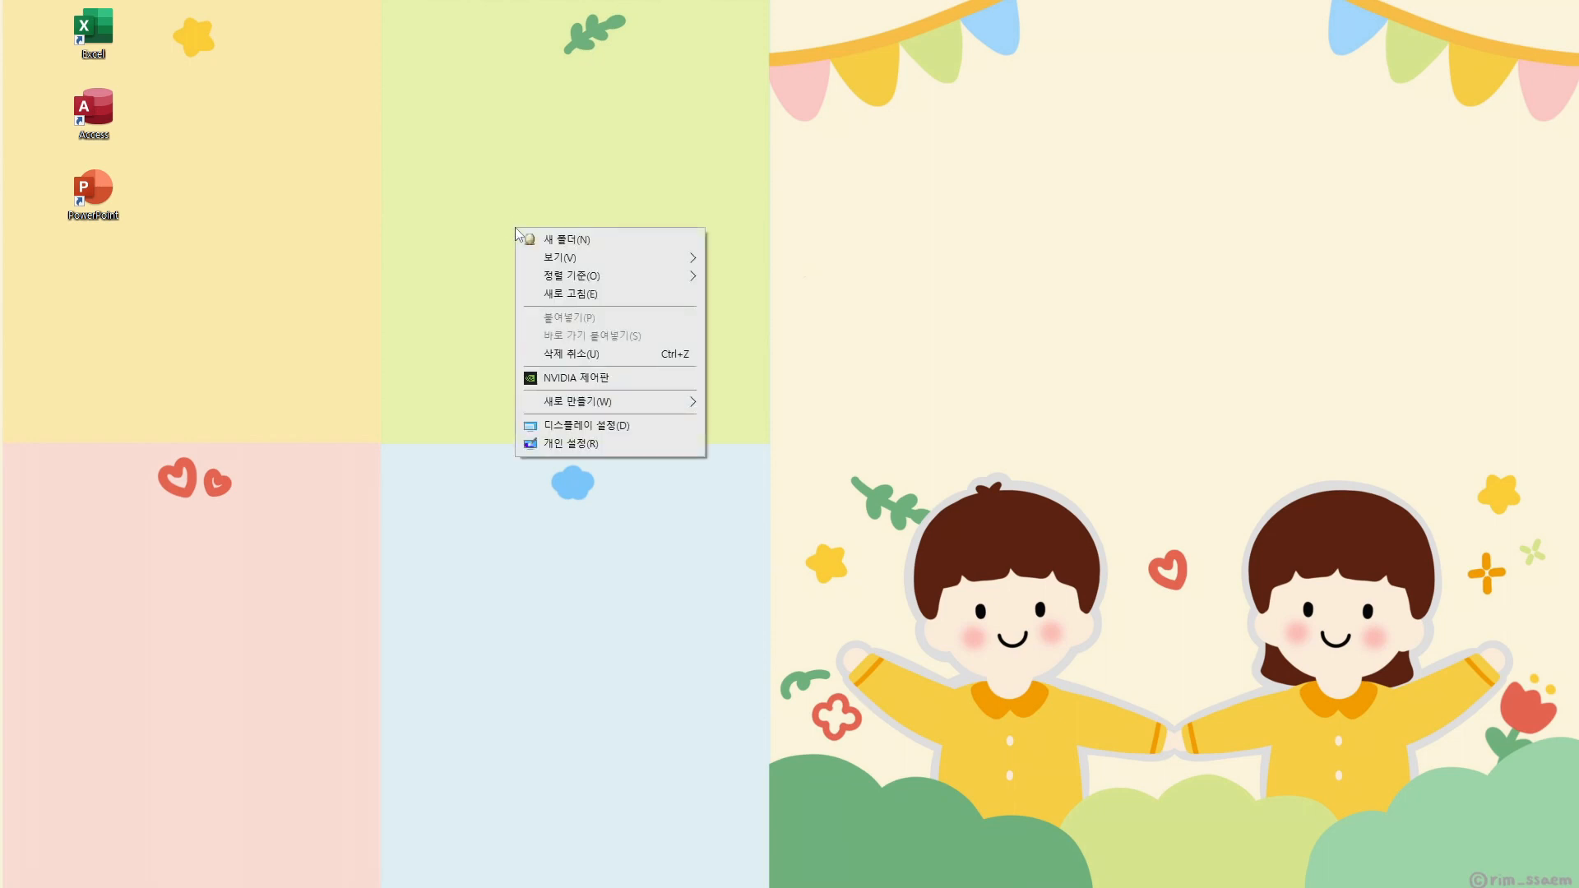
left_click(561, 240)
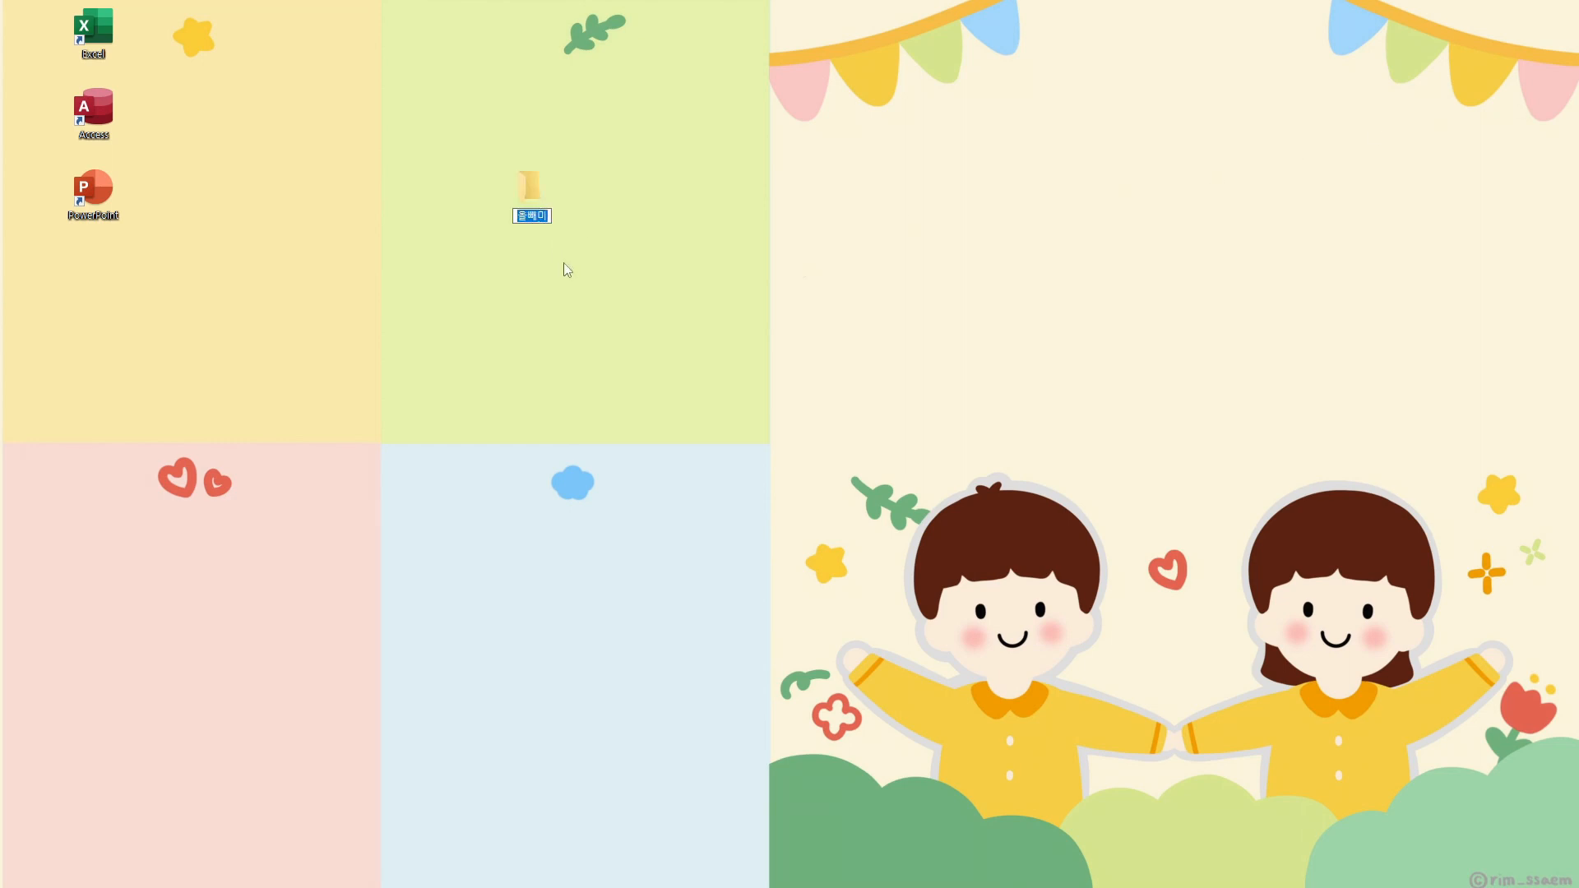
type("17")
key("Return")
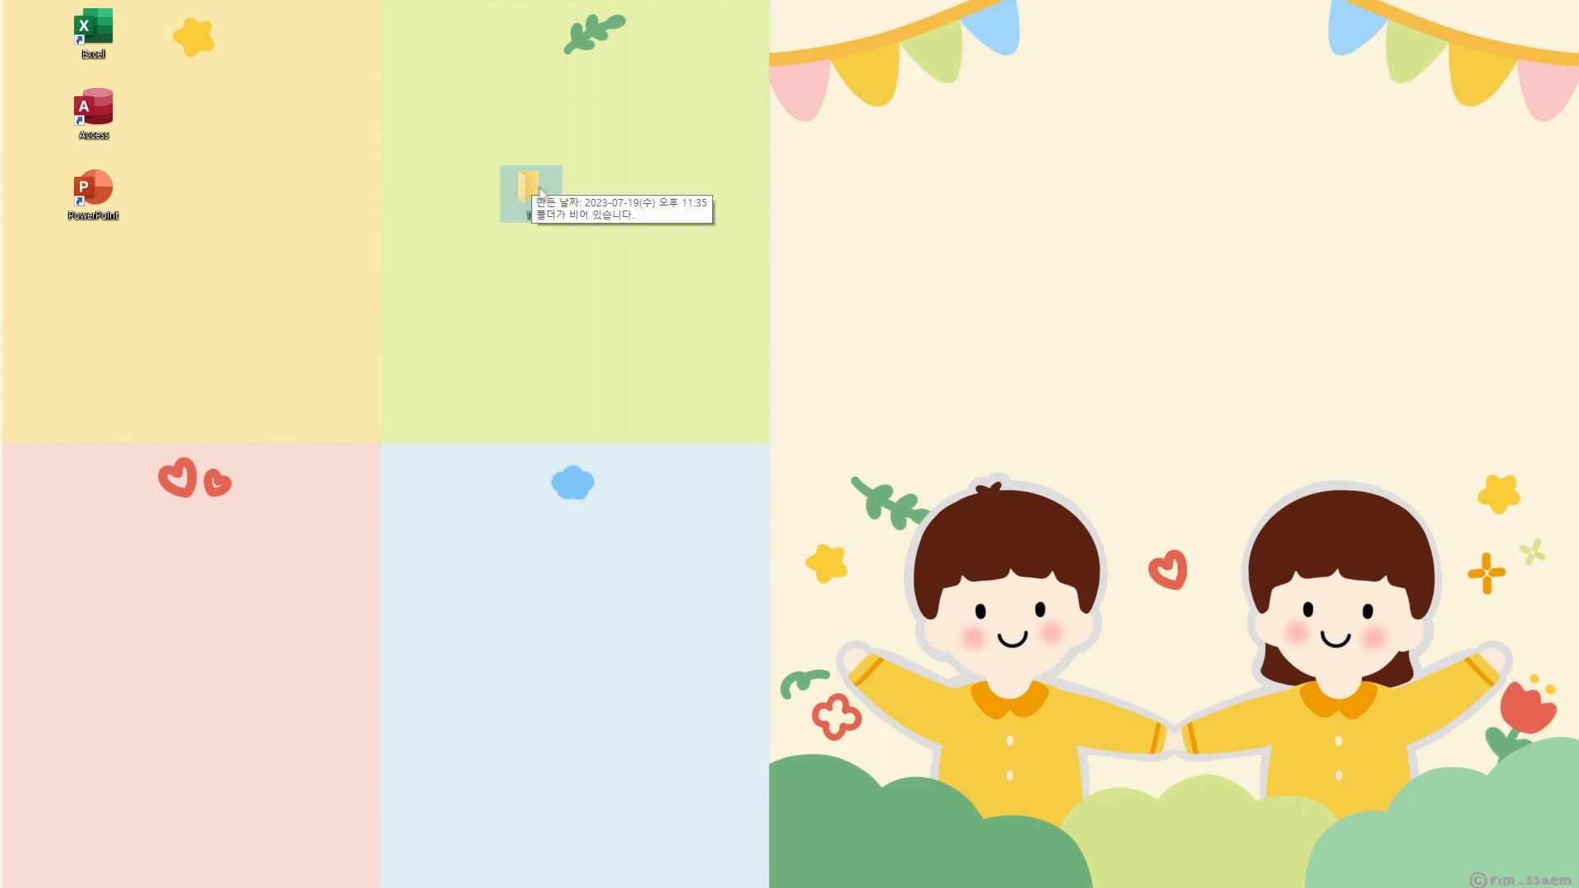
Start a blank workbook in Excel and save it as 17 inside the desktop folder 17.
double_click(103, 41)
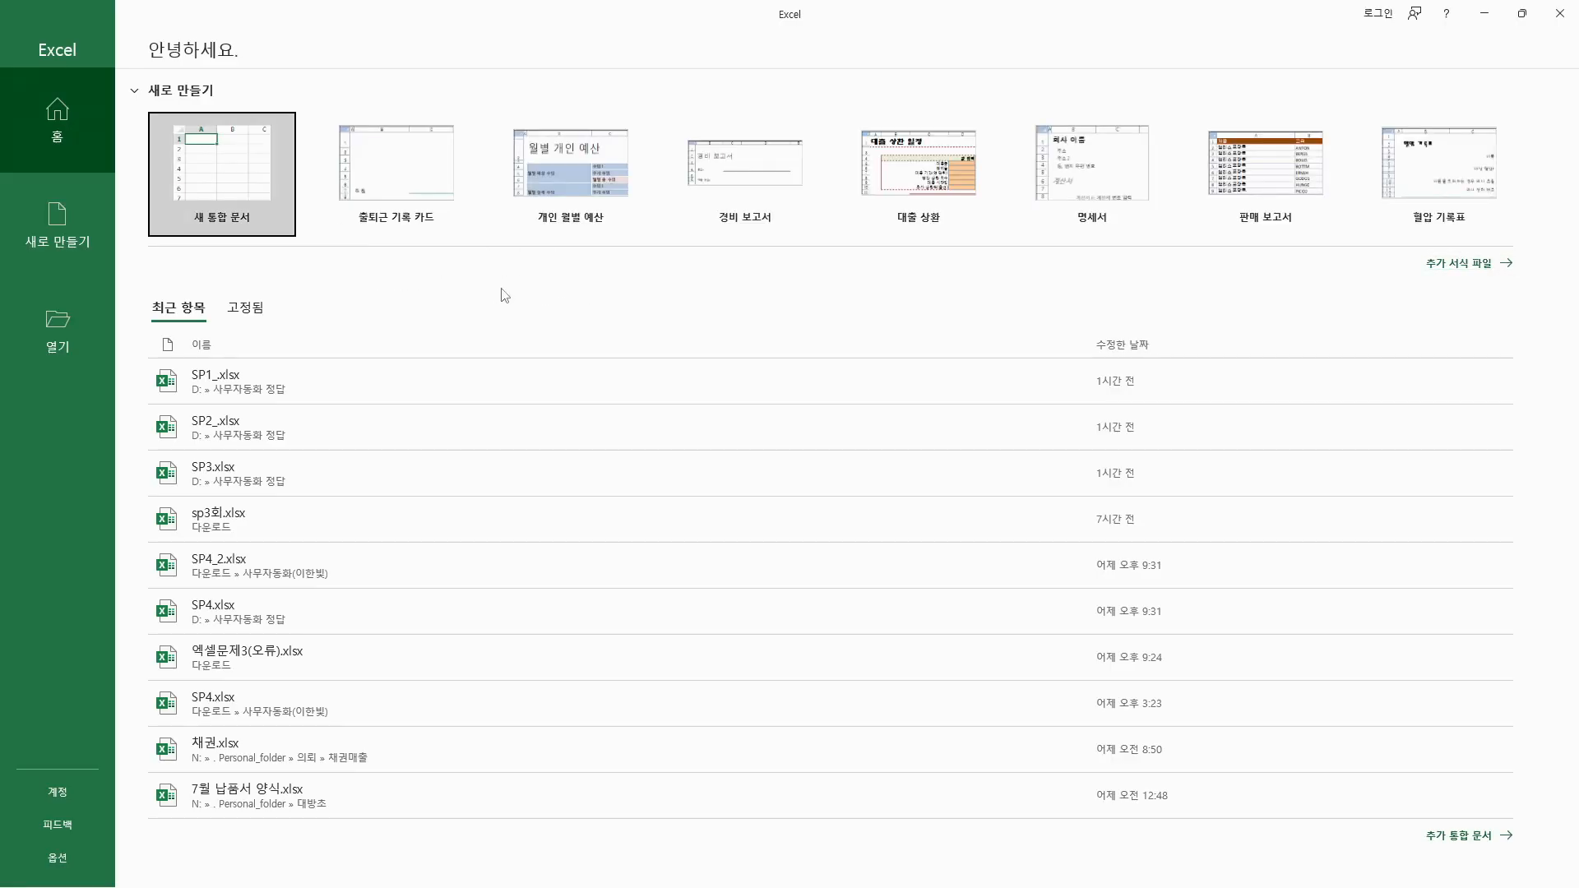
left_click(225, 181)
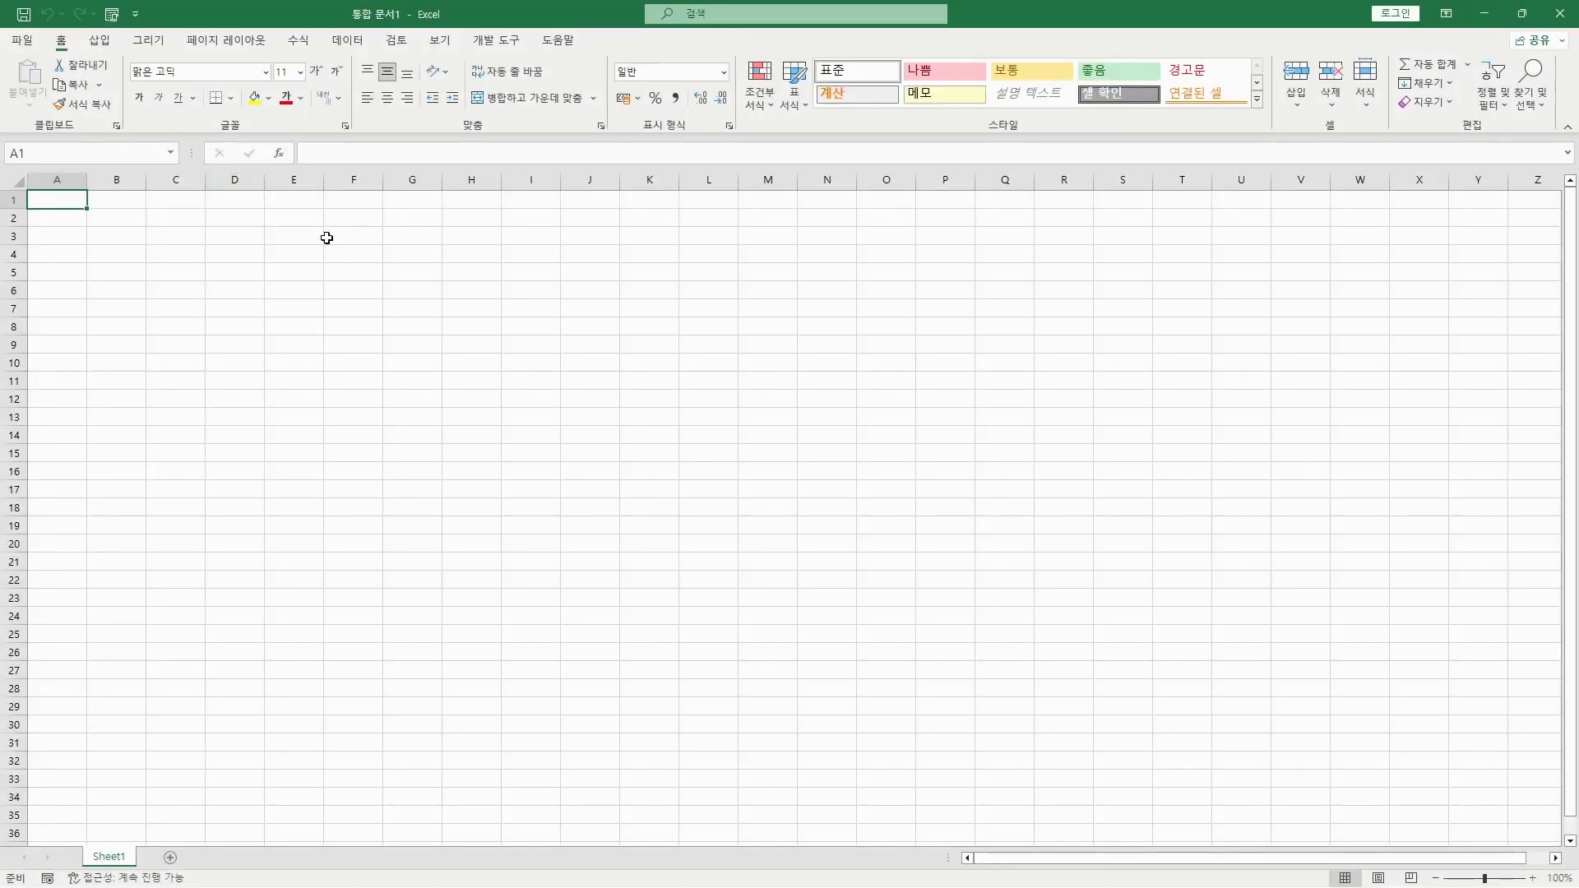
left_click(24, 16)
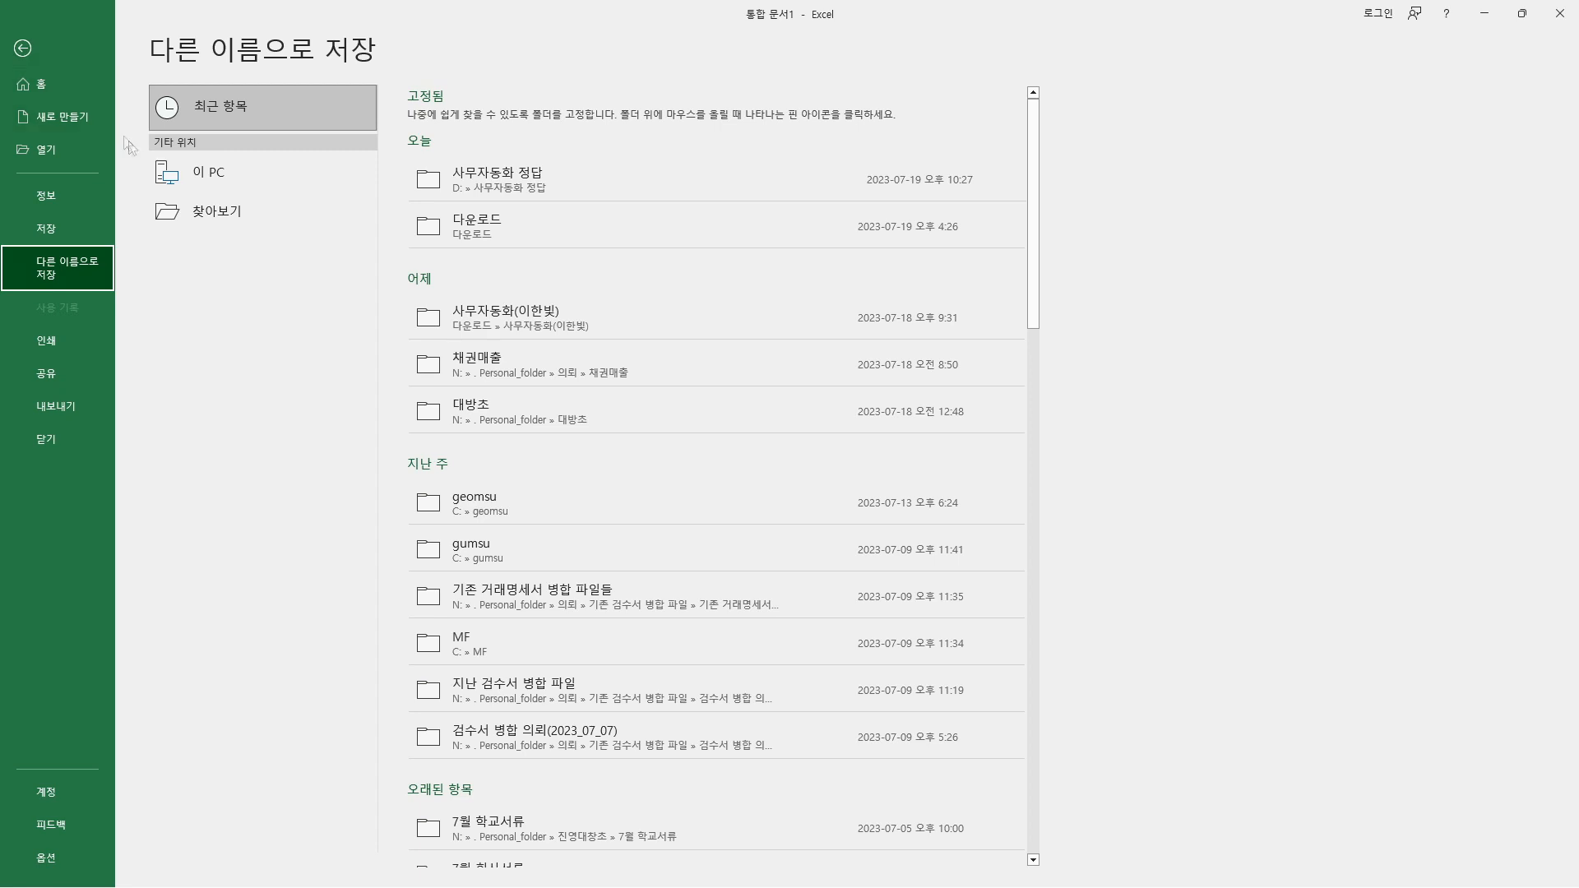
left_click(202, 214)
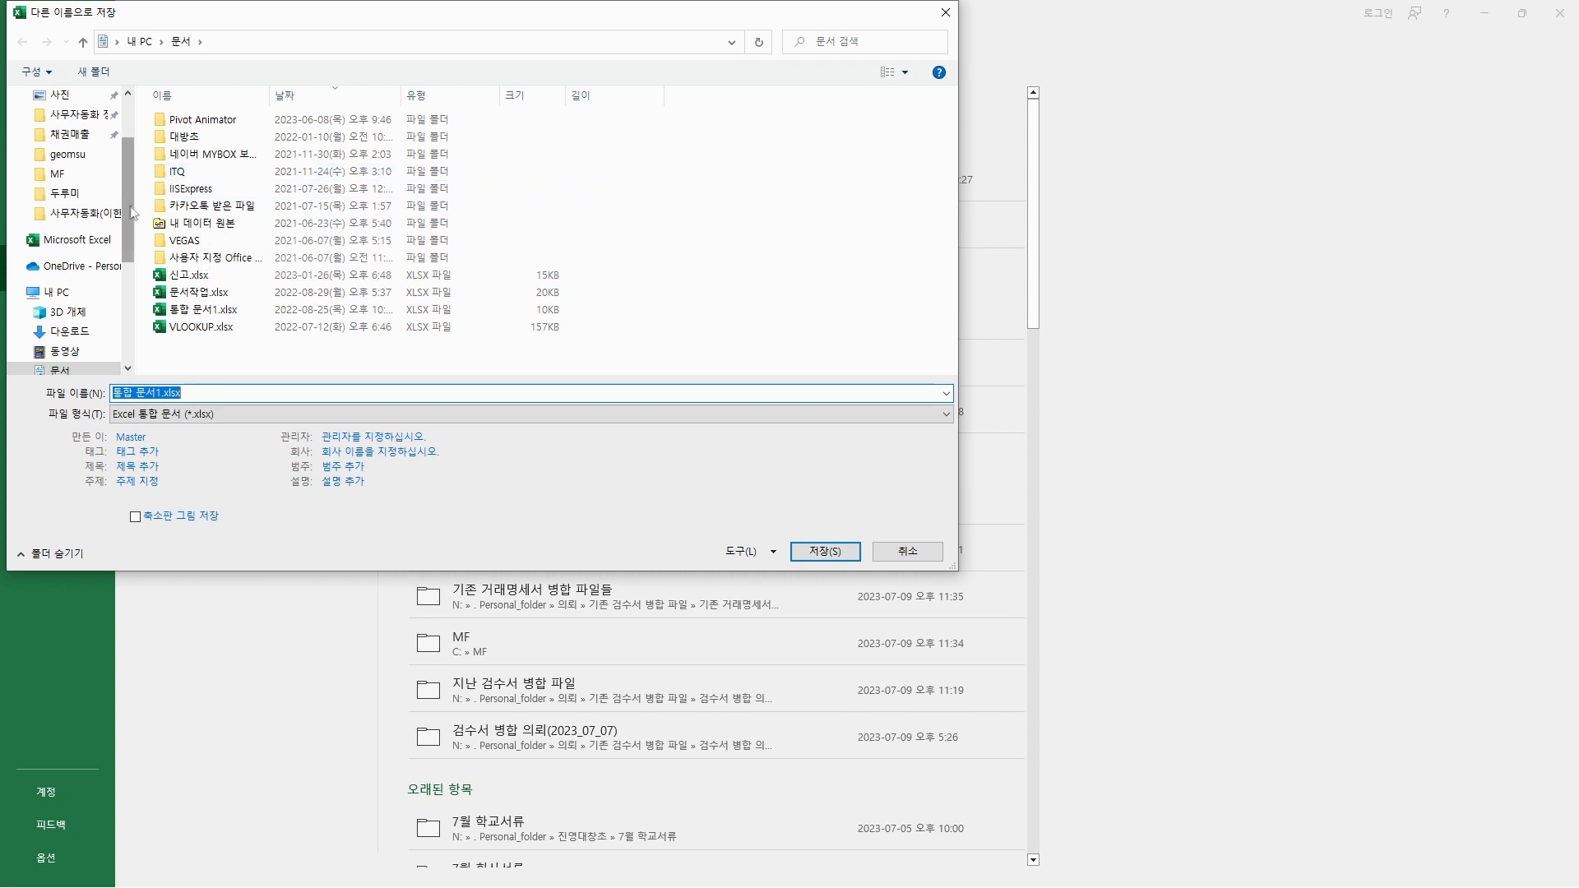
left_click_drag(131, 211, 130, 172)
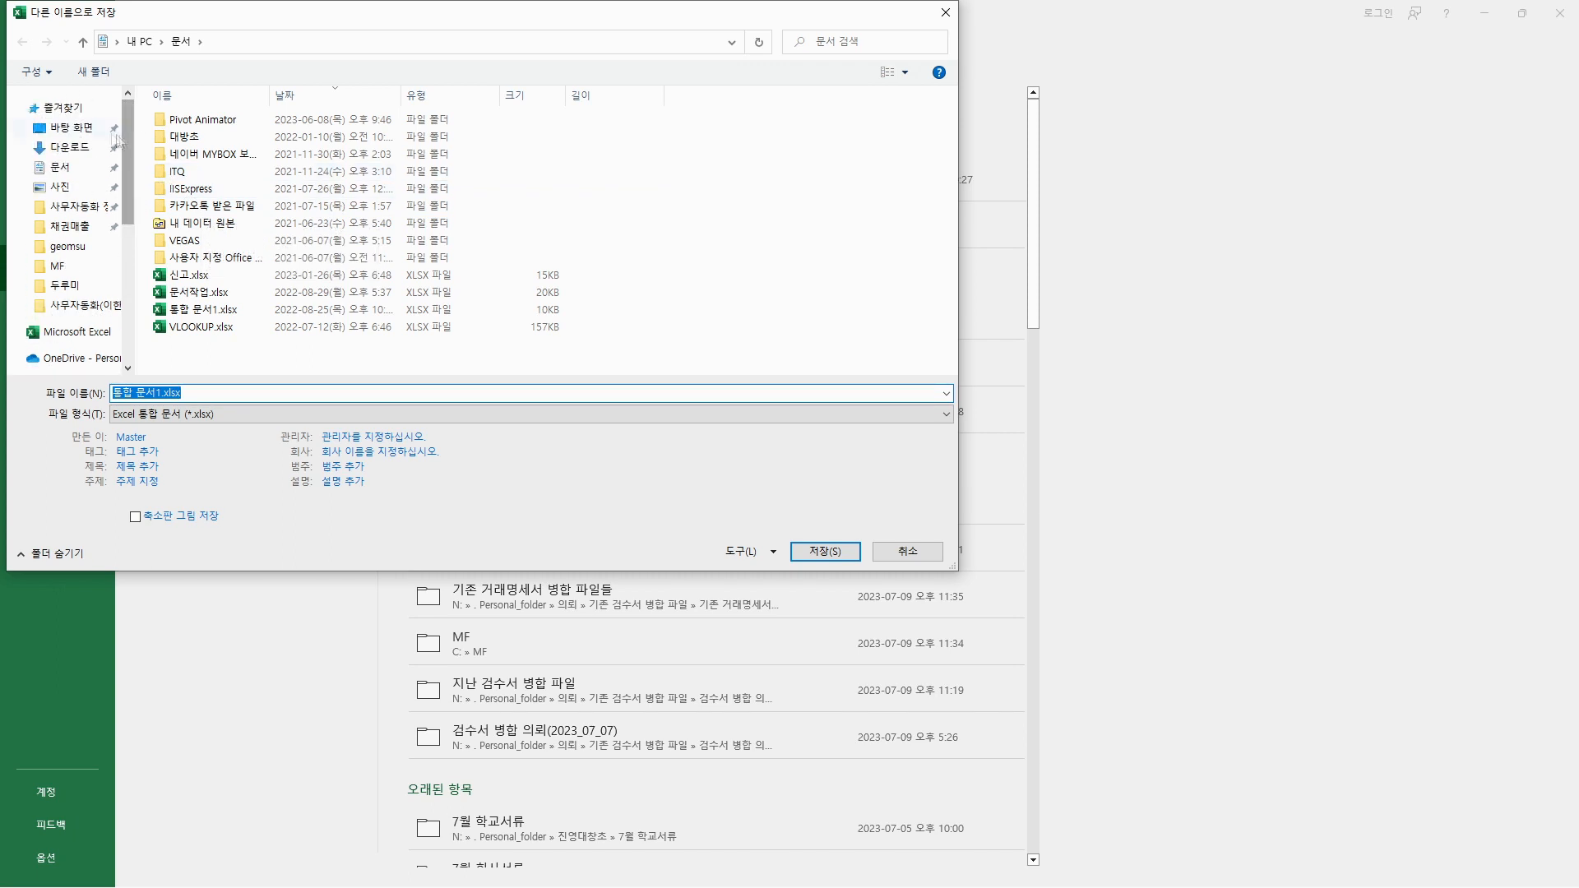
left_click(72, 130)
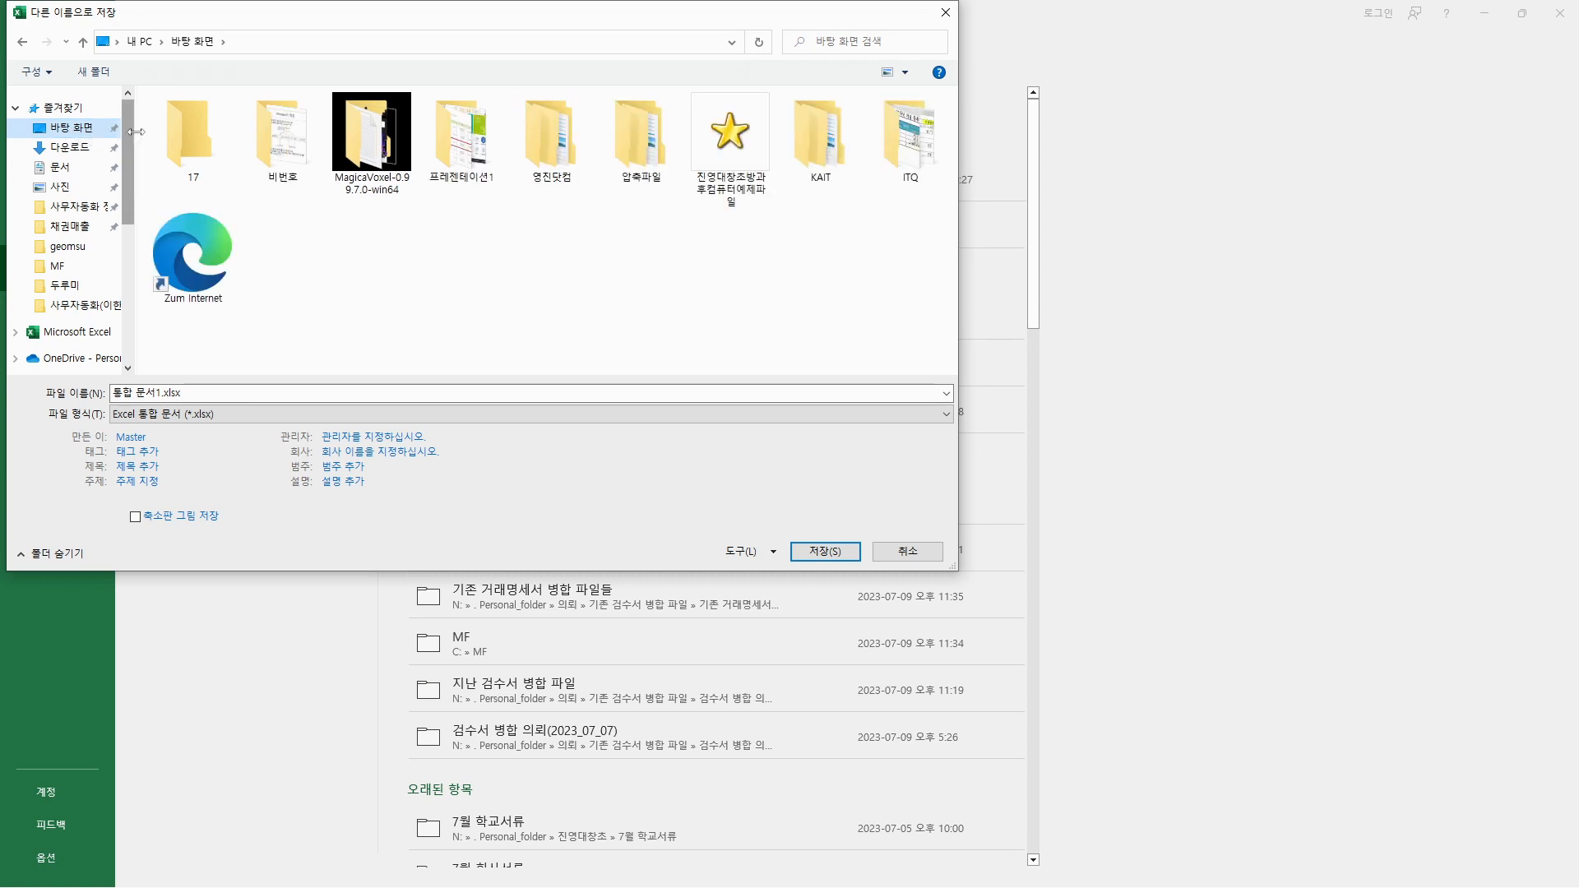
double_click(194, 136)
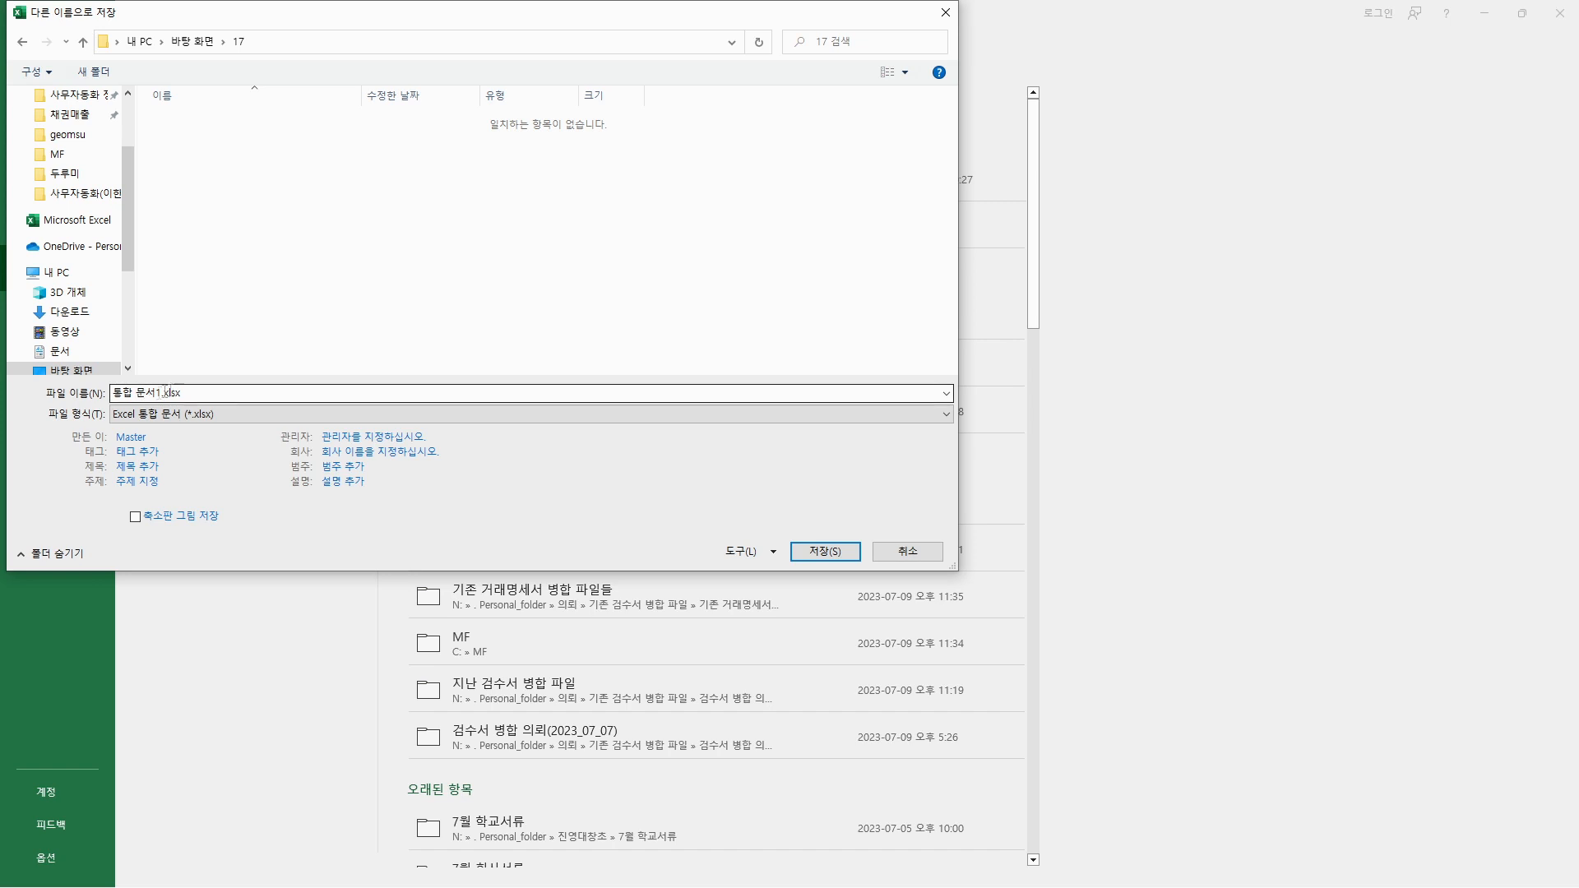
left_click(195, 393)
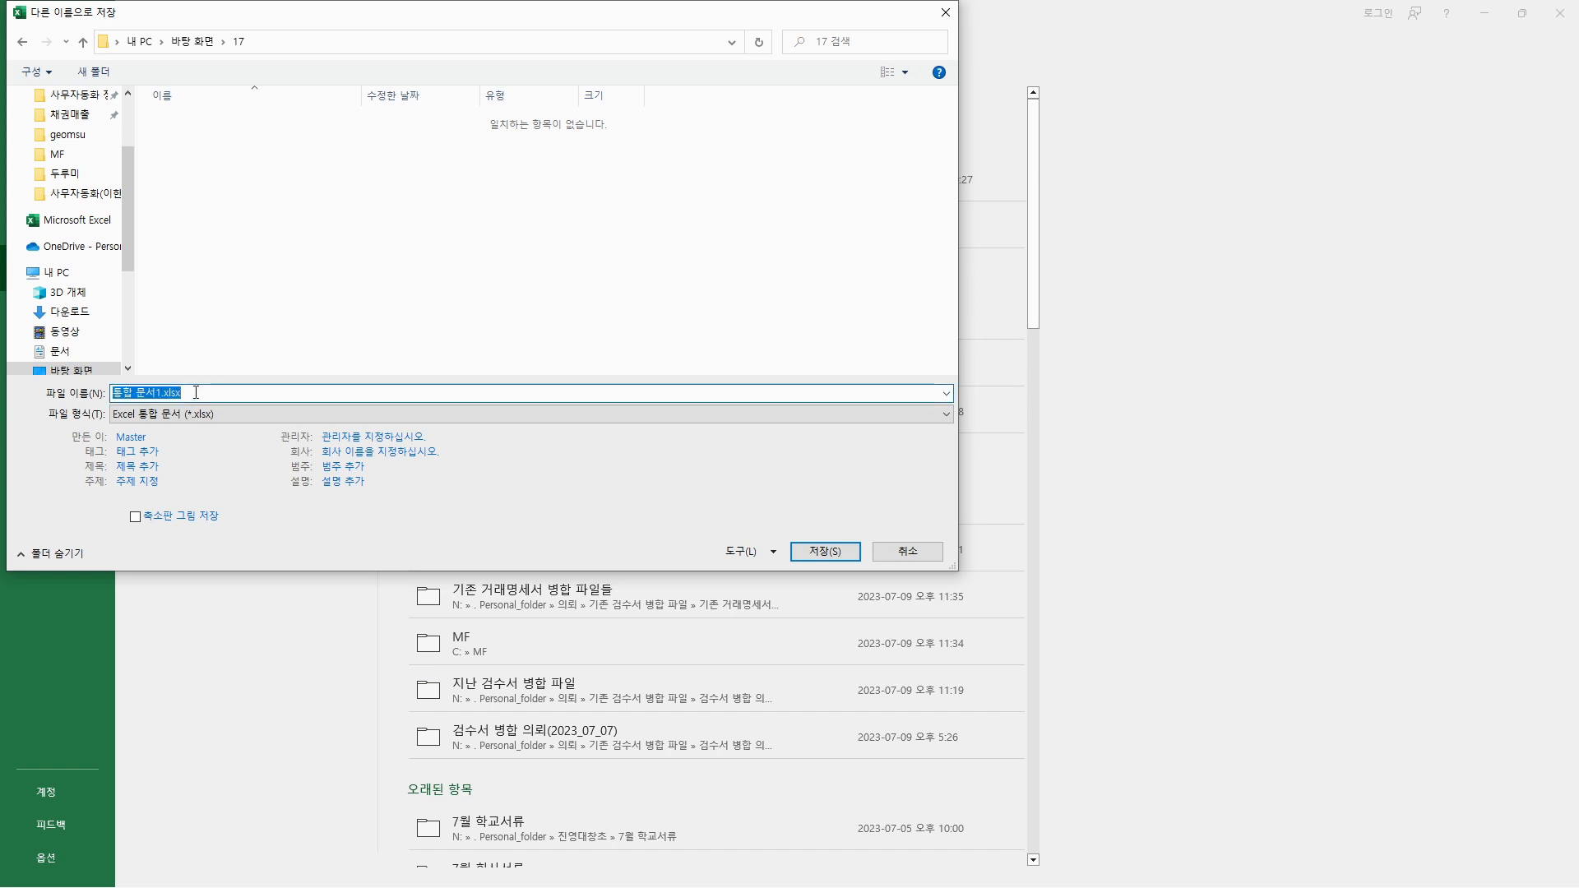
type("17")
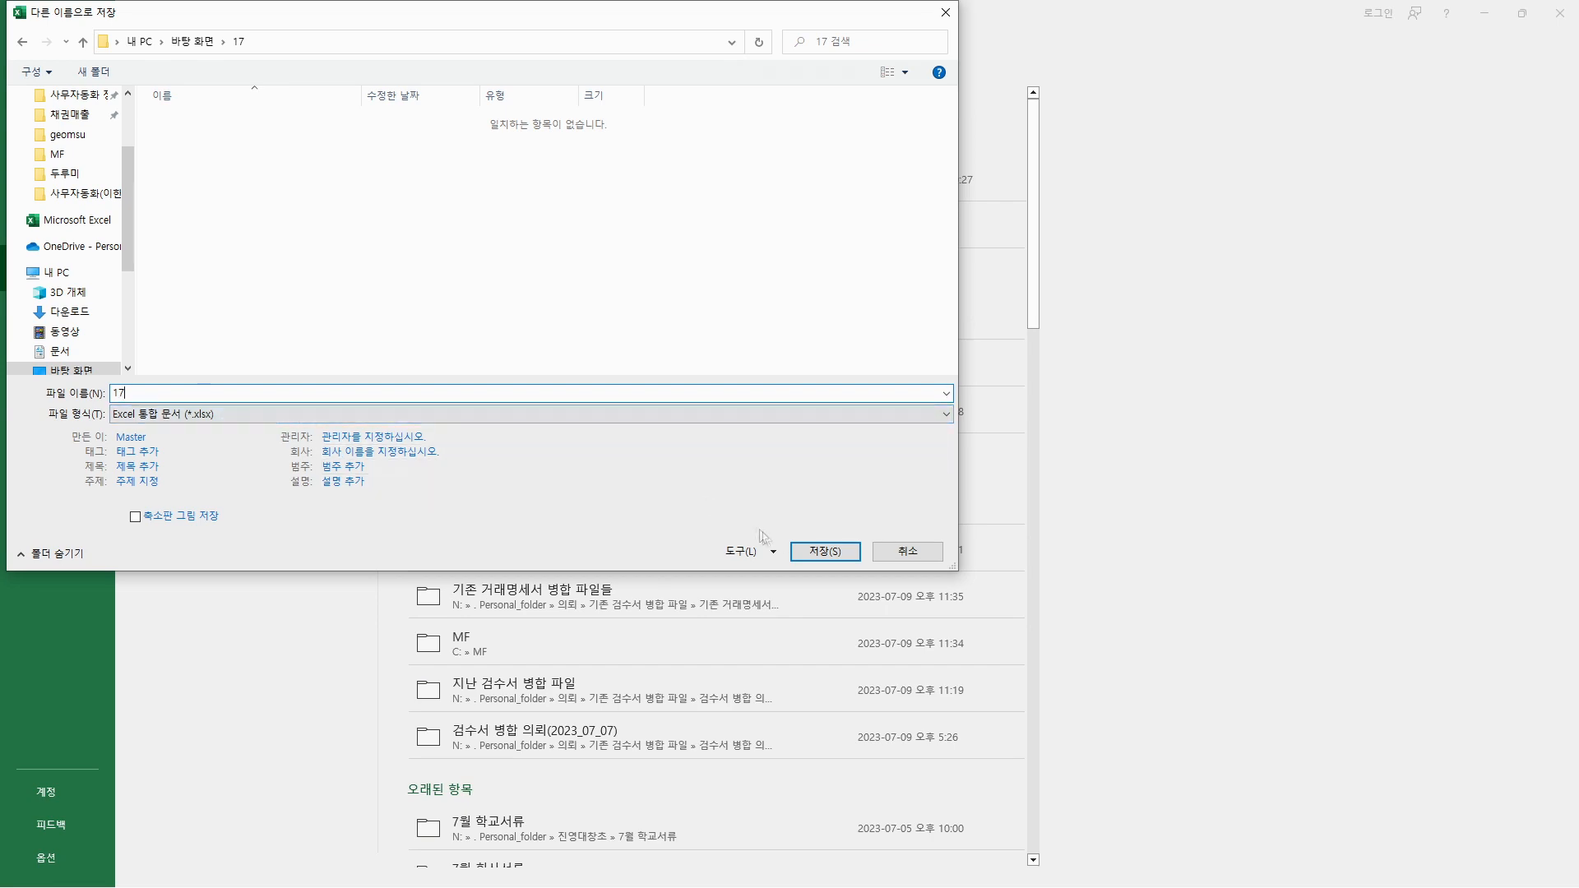
left_click(823, 553)
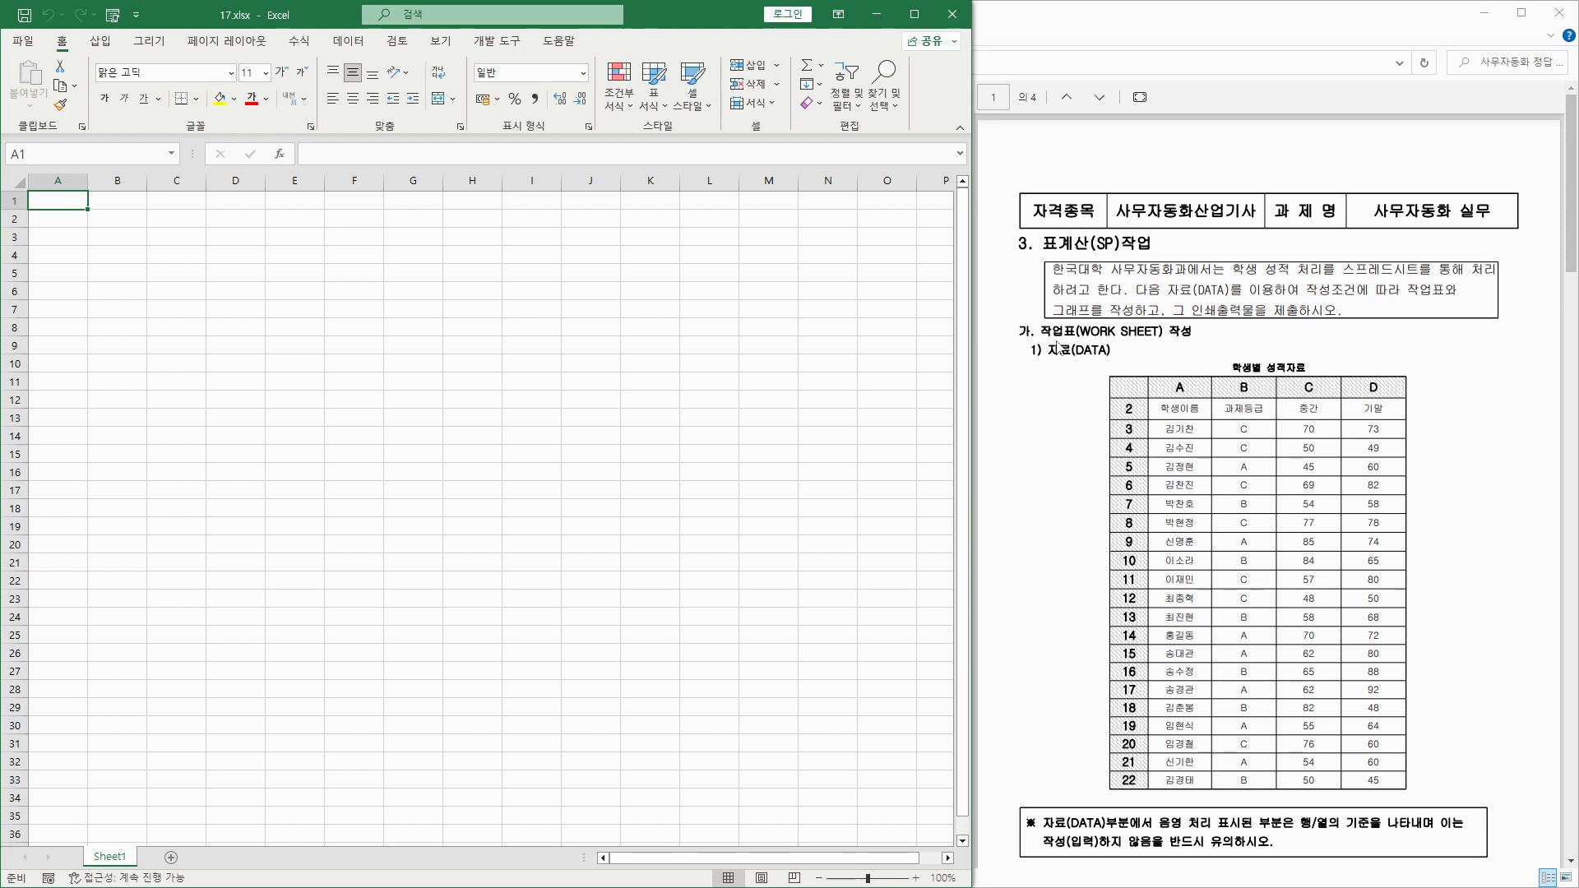
Enter the worksheet title 학생 성적 현황 in cell A1, following the worksheet format page of the exam.
scroll(1056, 346, "down", 5)
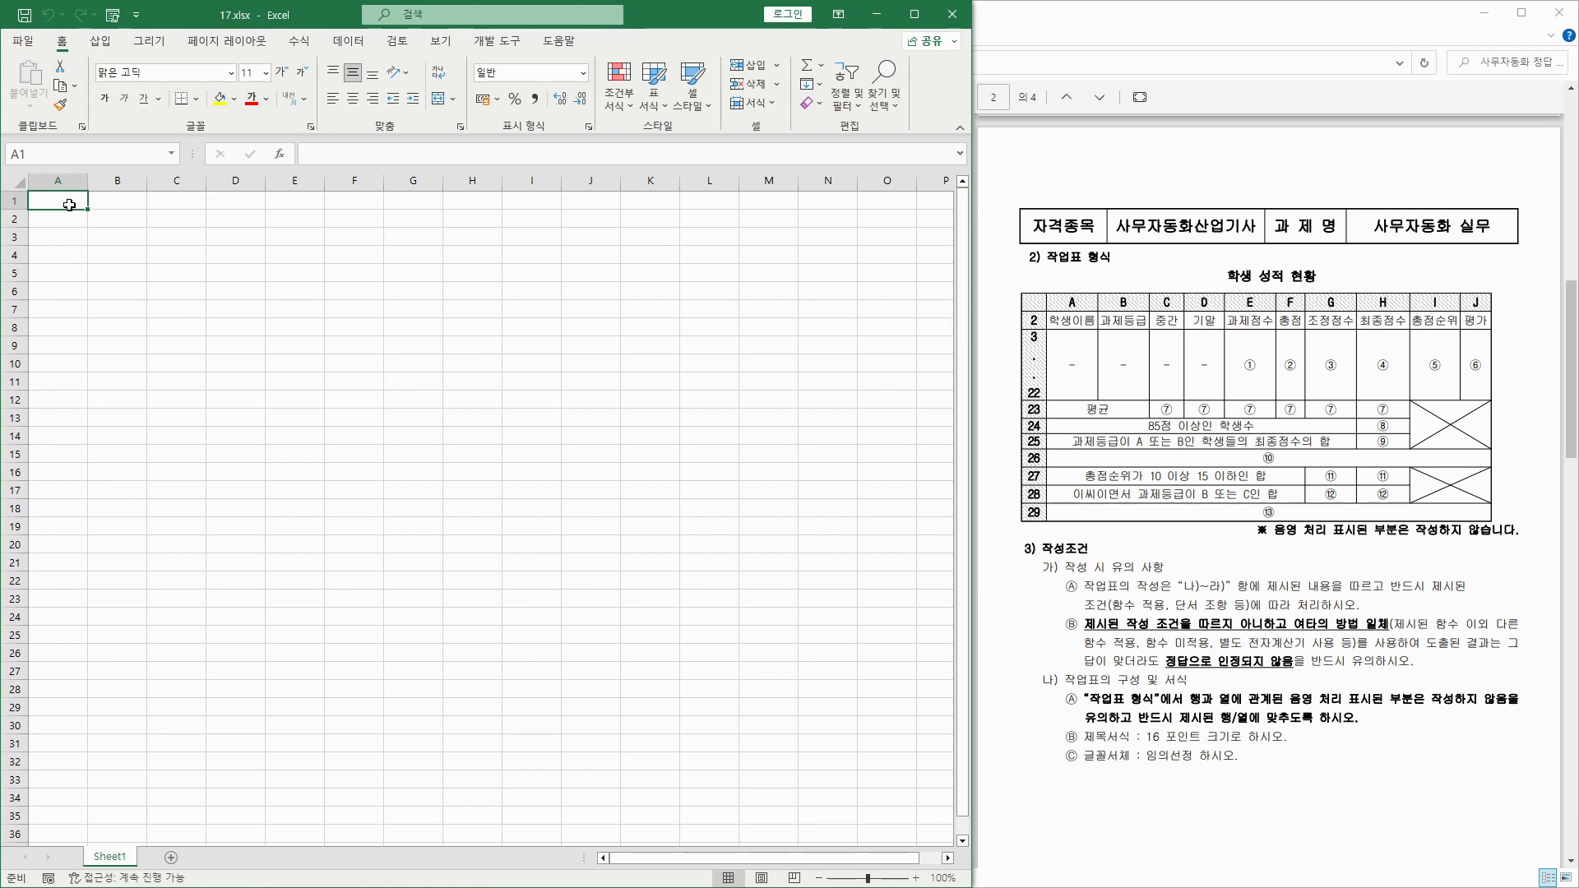
type("학생 성적 현황")
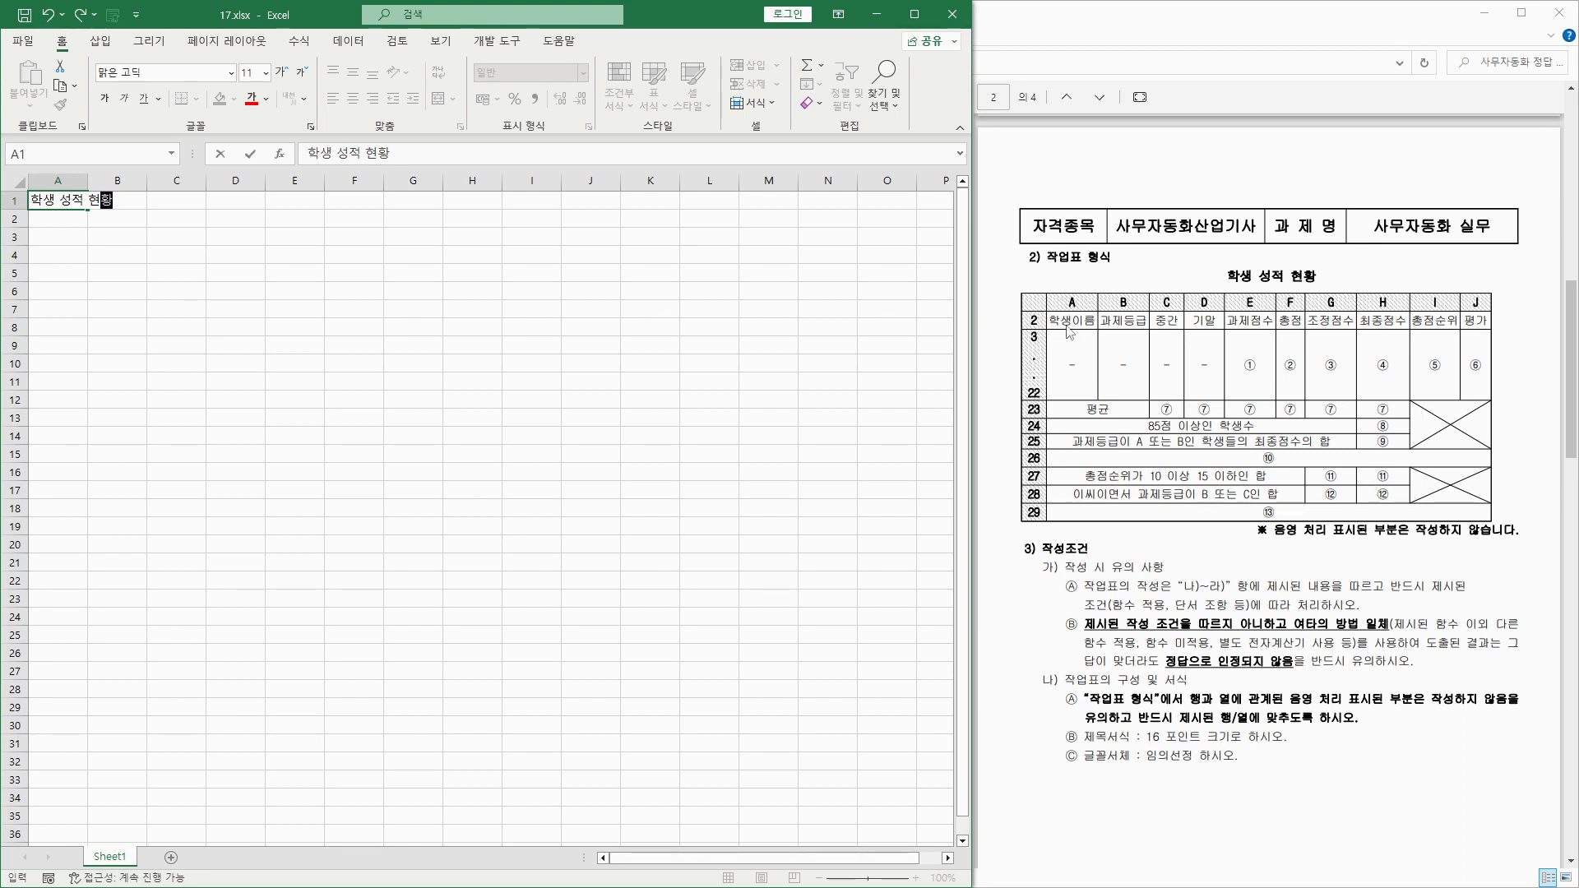
key("Return")
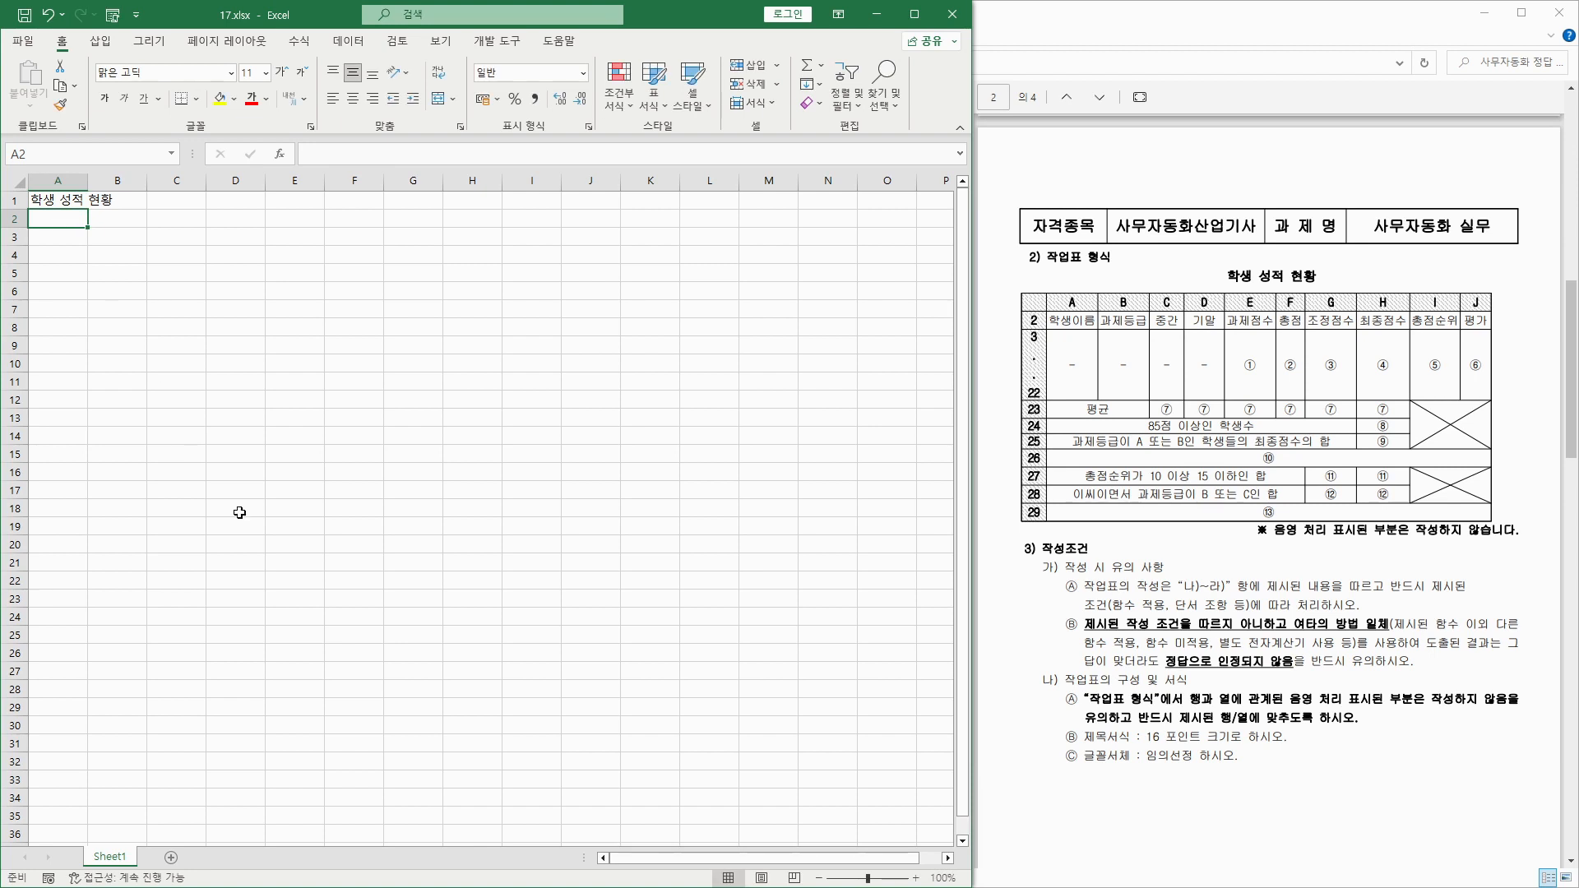
Enter the headers 학생이름, 과제등급, 중간, 기말 and 과제점수 in cells A2 to E2.
type("학생이름")
key("Tab")
type("과제")
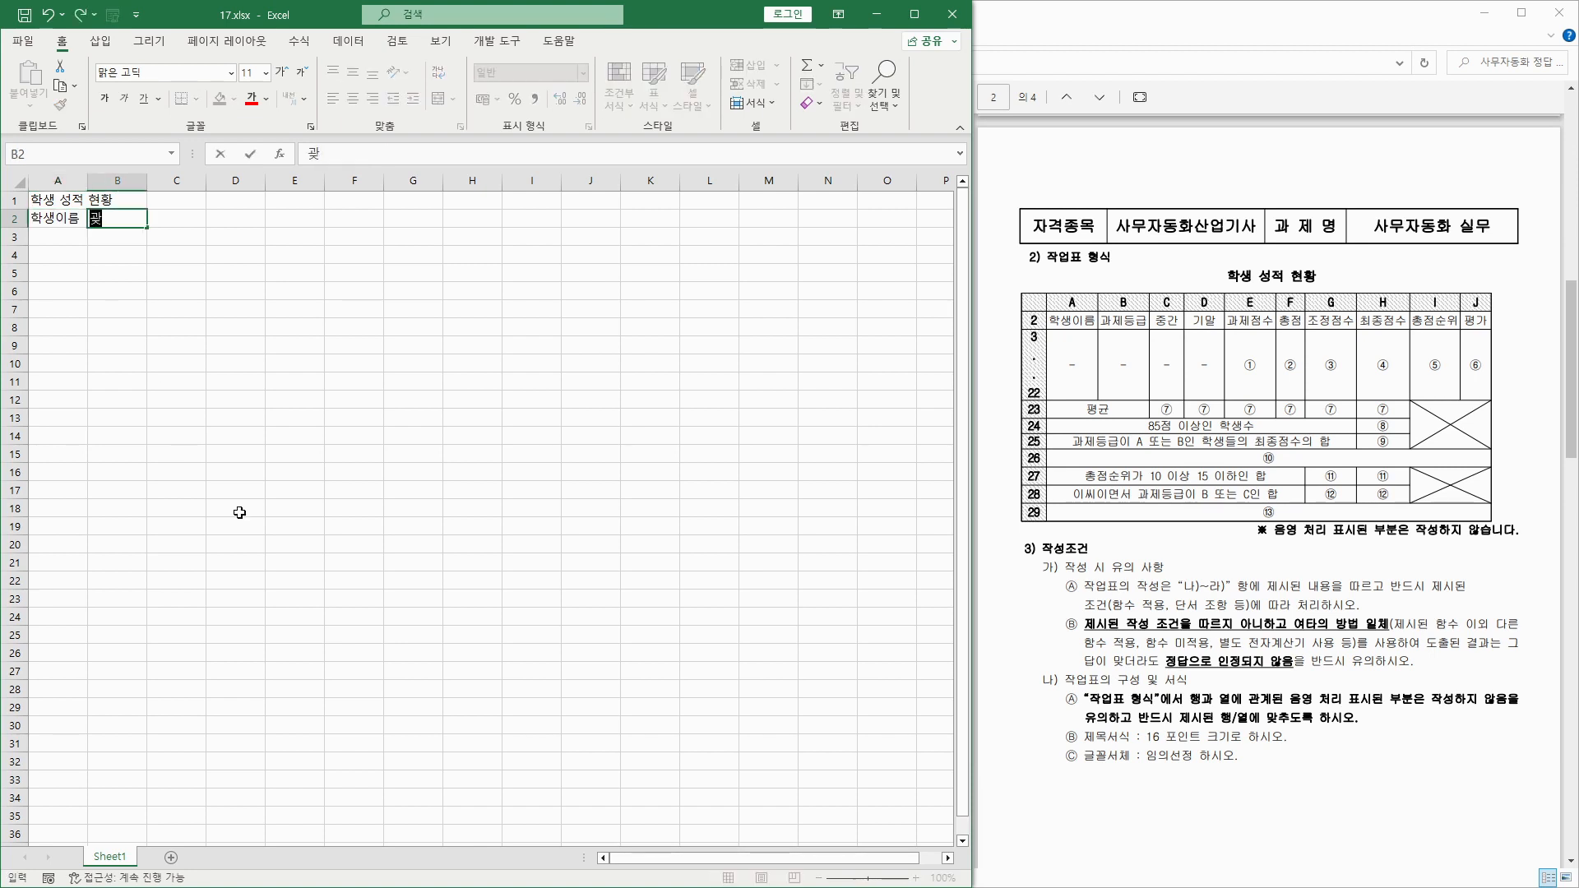
type("등급")
key("Tab")
type("중간")
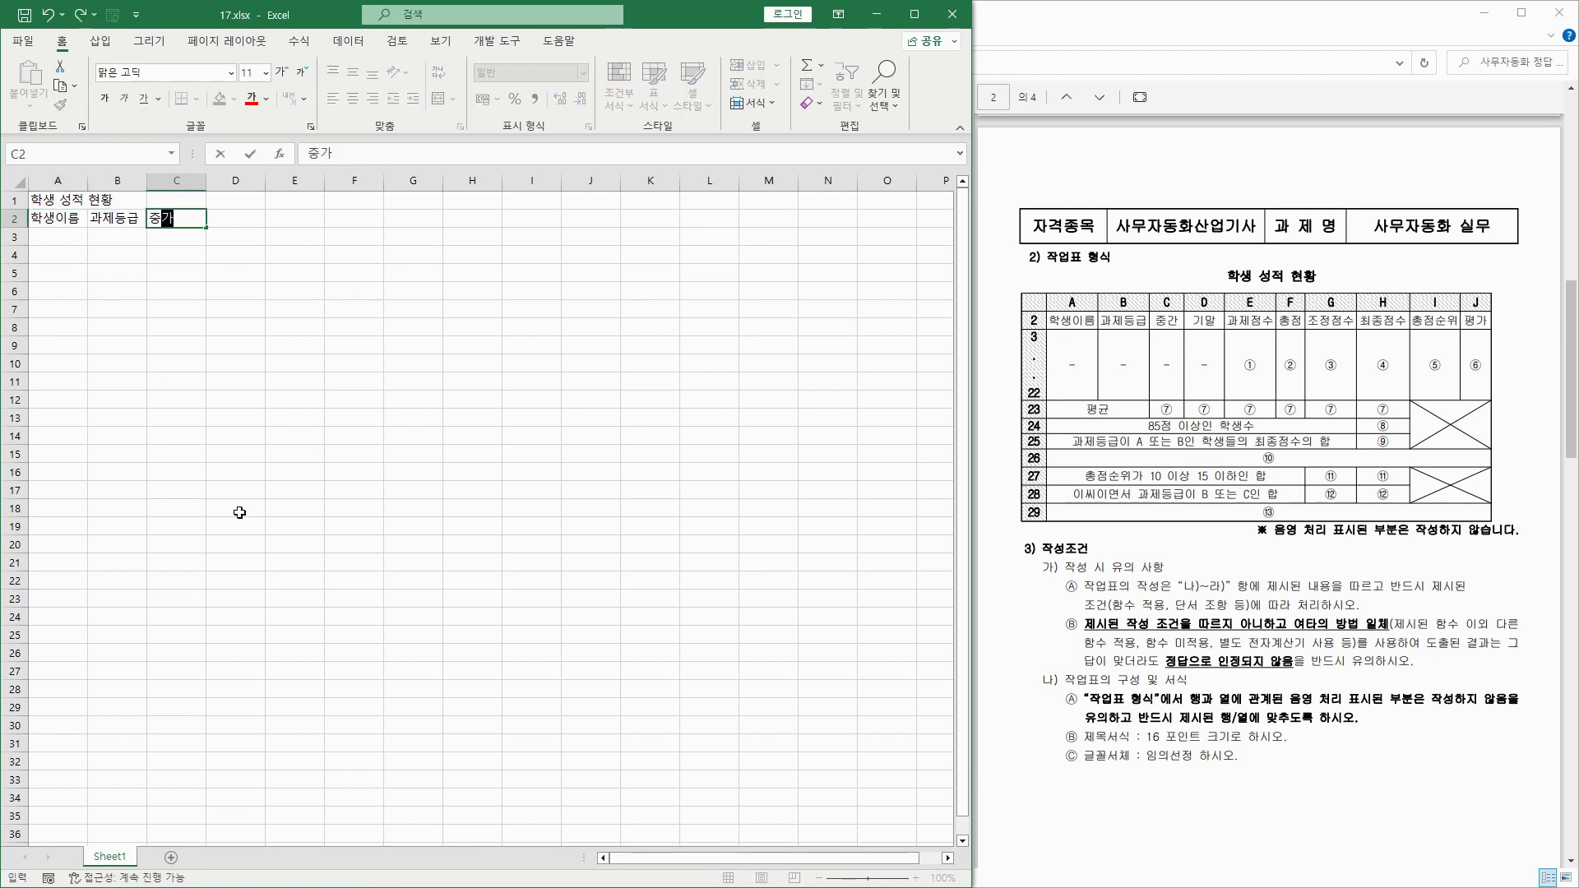
key("Tab")
type("기마")
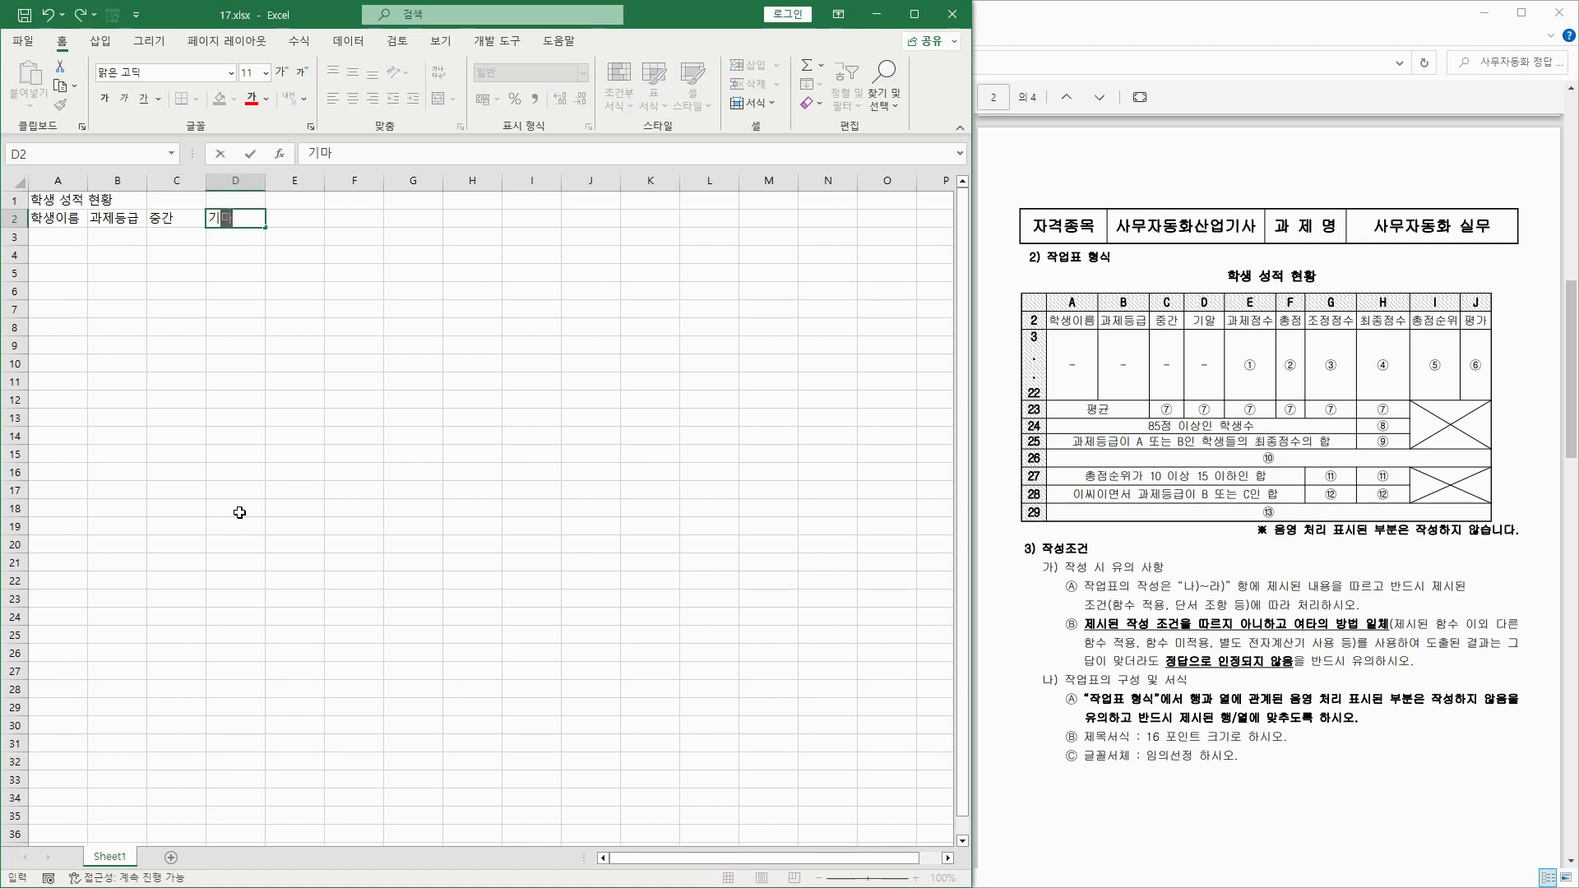
key("Tab")
type("과제점수")
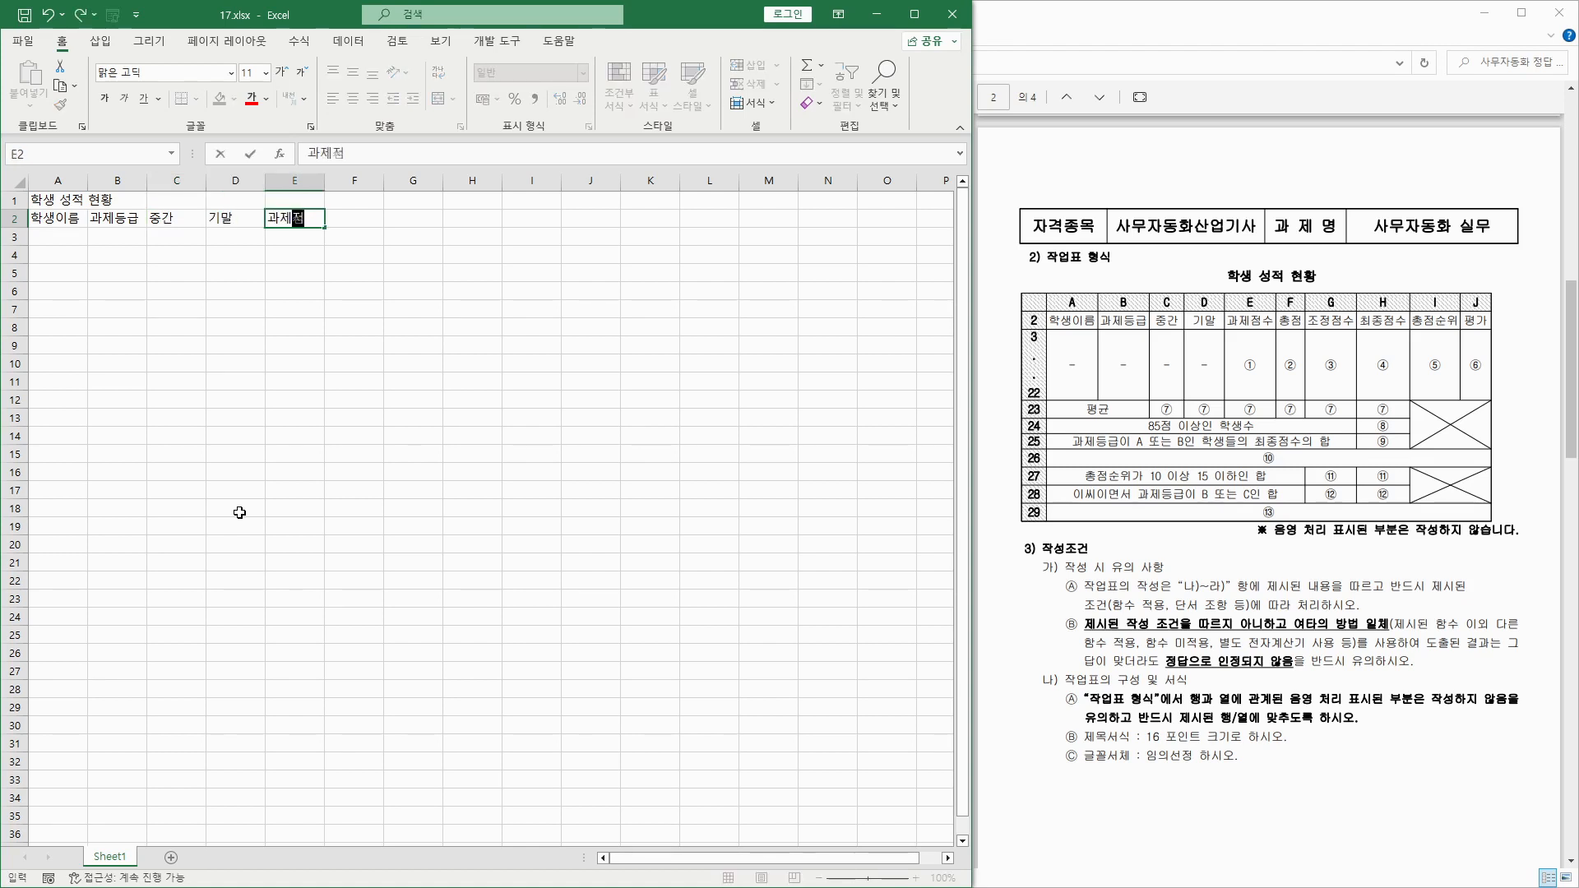
key("Tab")
Enter the headers 총점, 조정점수, 최종점수, 총점순위 and 평가 in cells F2 to J2.
type("총점")
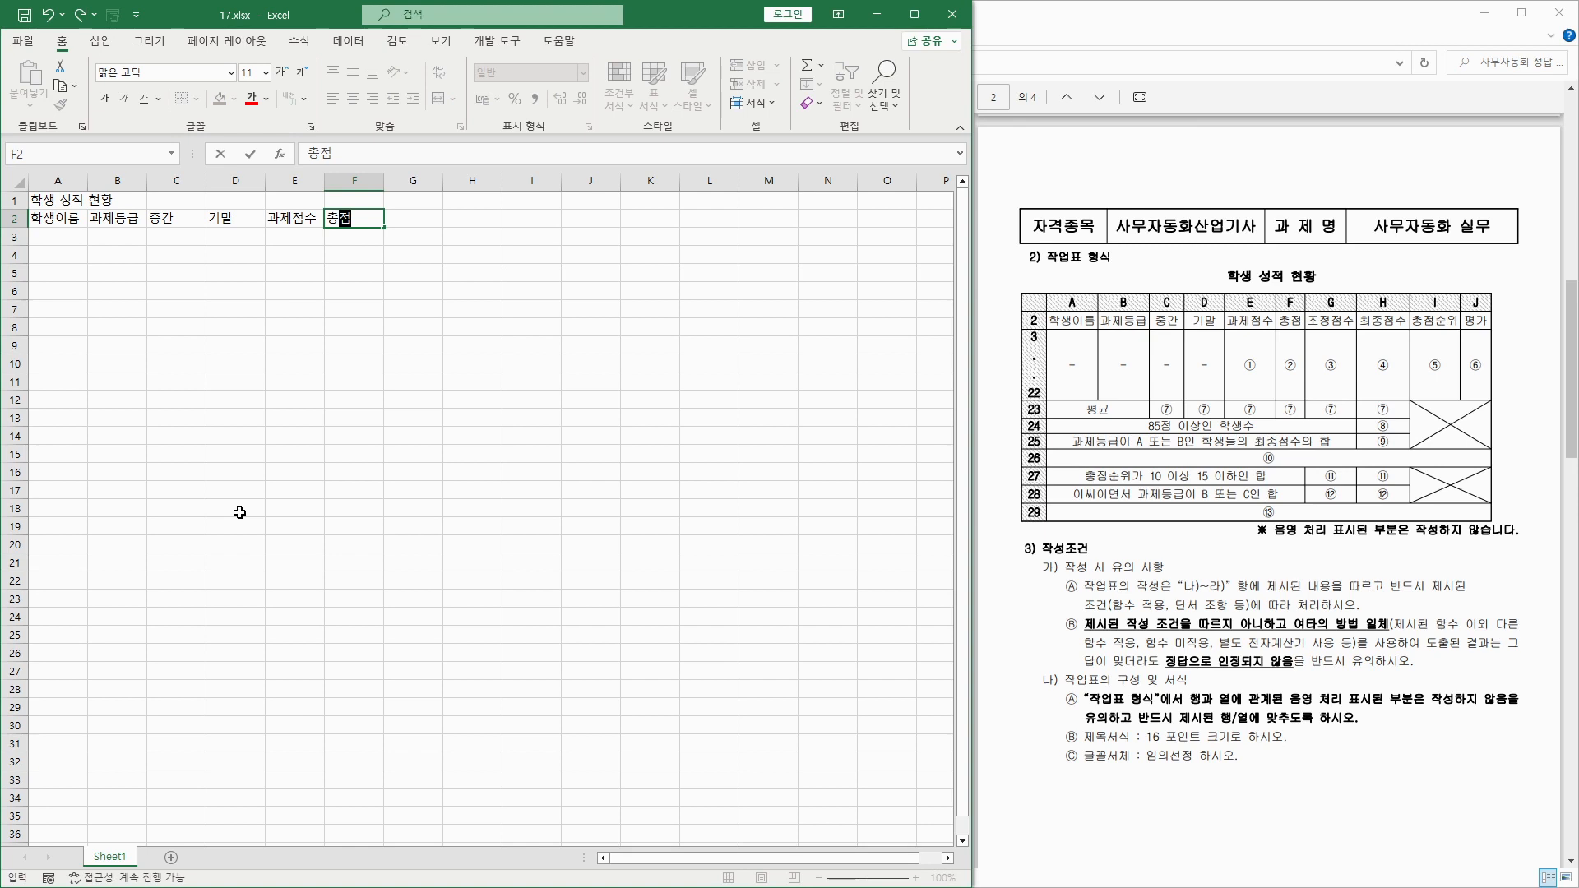
key("Tab")
type("ㅈ조저")
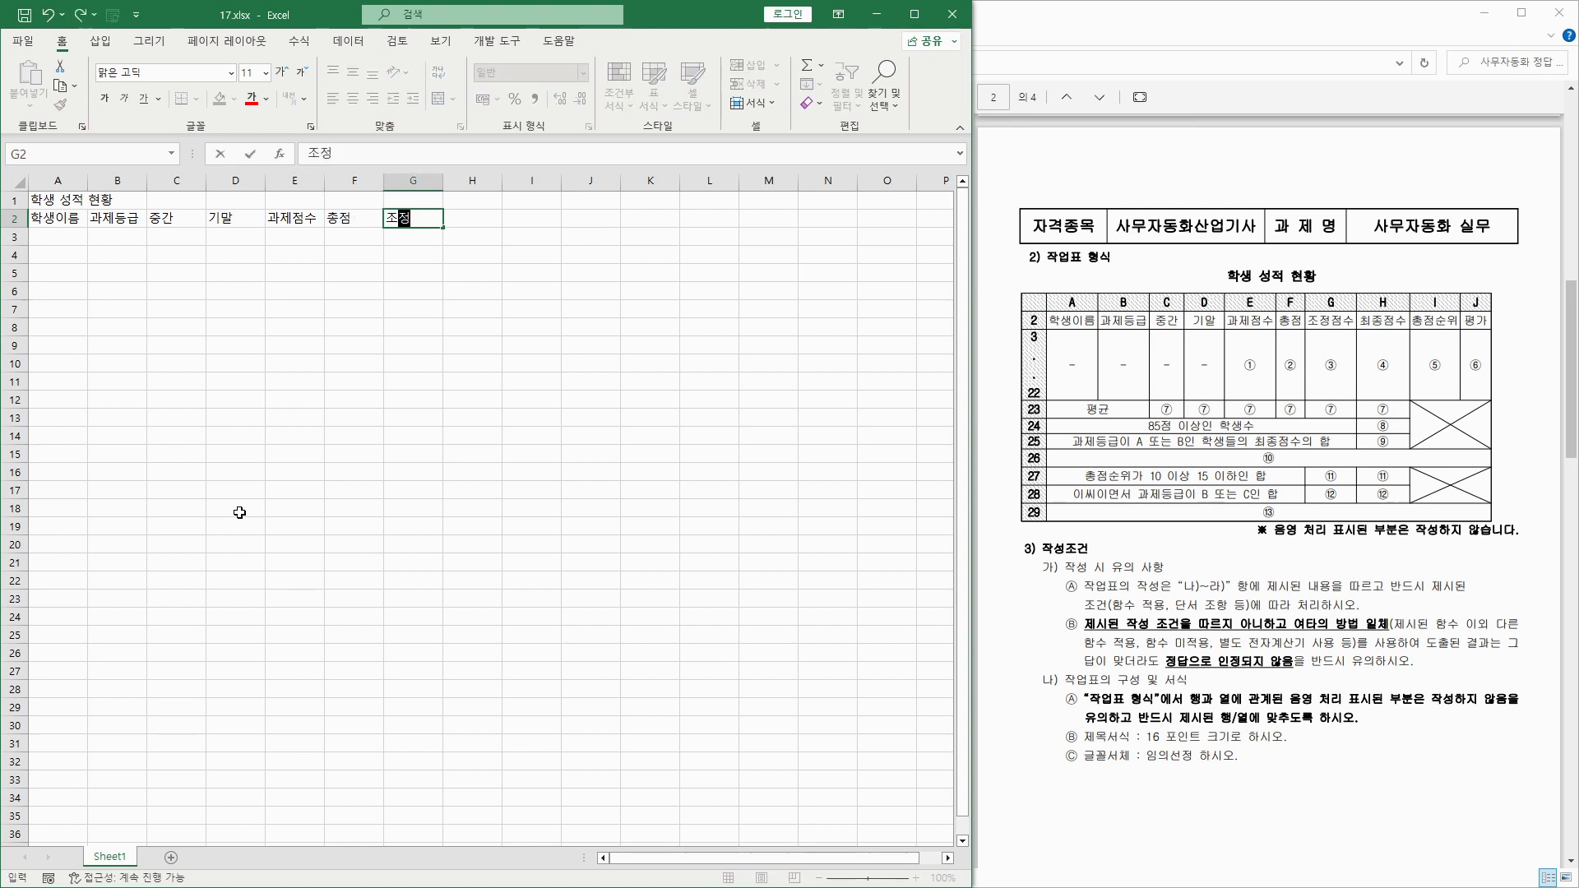
type("점수")
key("Tab")
type("최종점수")
key("Tab")
type("총점순위")
key("Tab")
type("평가")
key("Return")
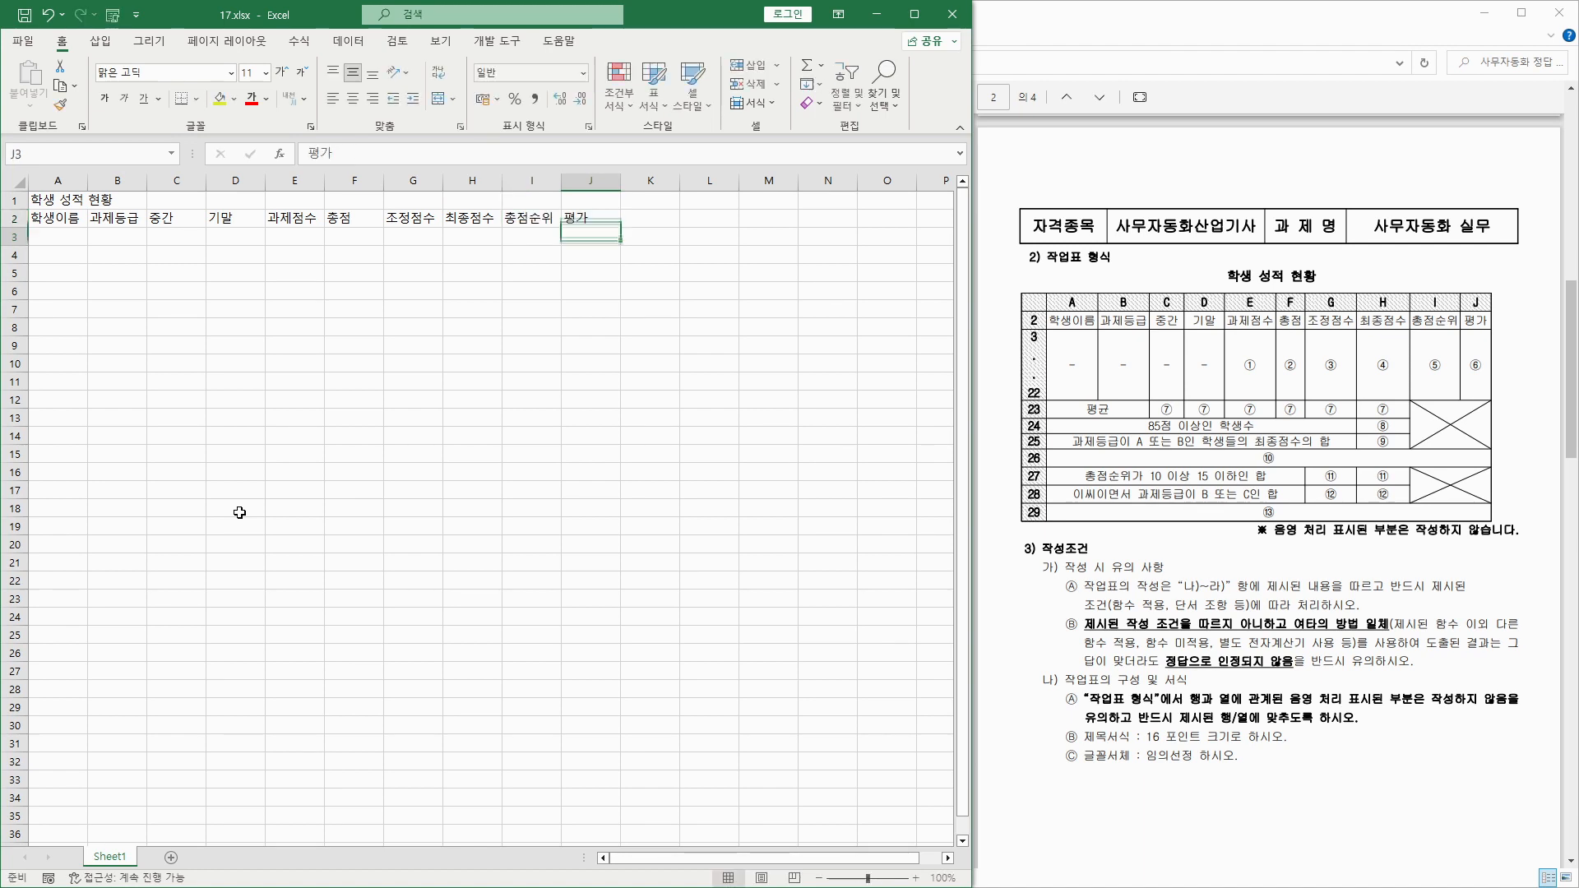
Bring up the exam's source data table and highlight the student data in A3:D22 for comparison.
scroll(1057, 290, "up", 10)
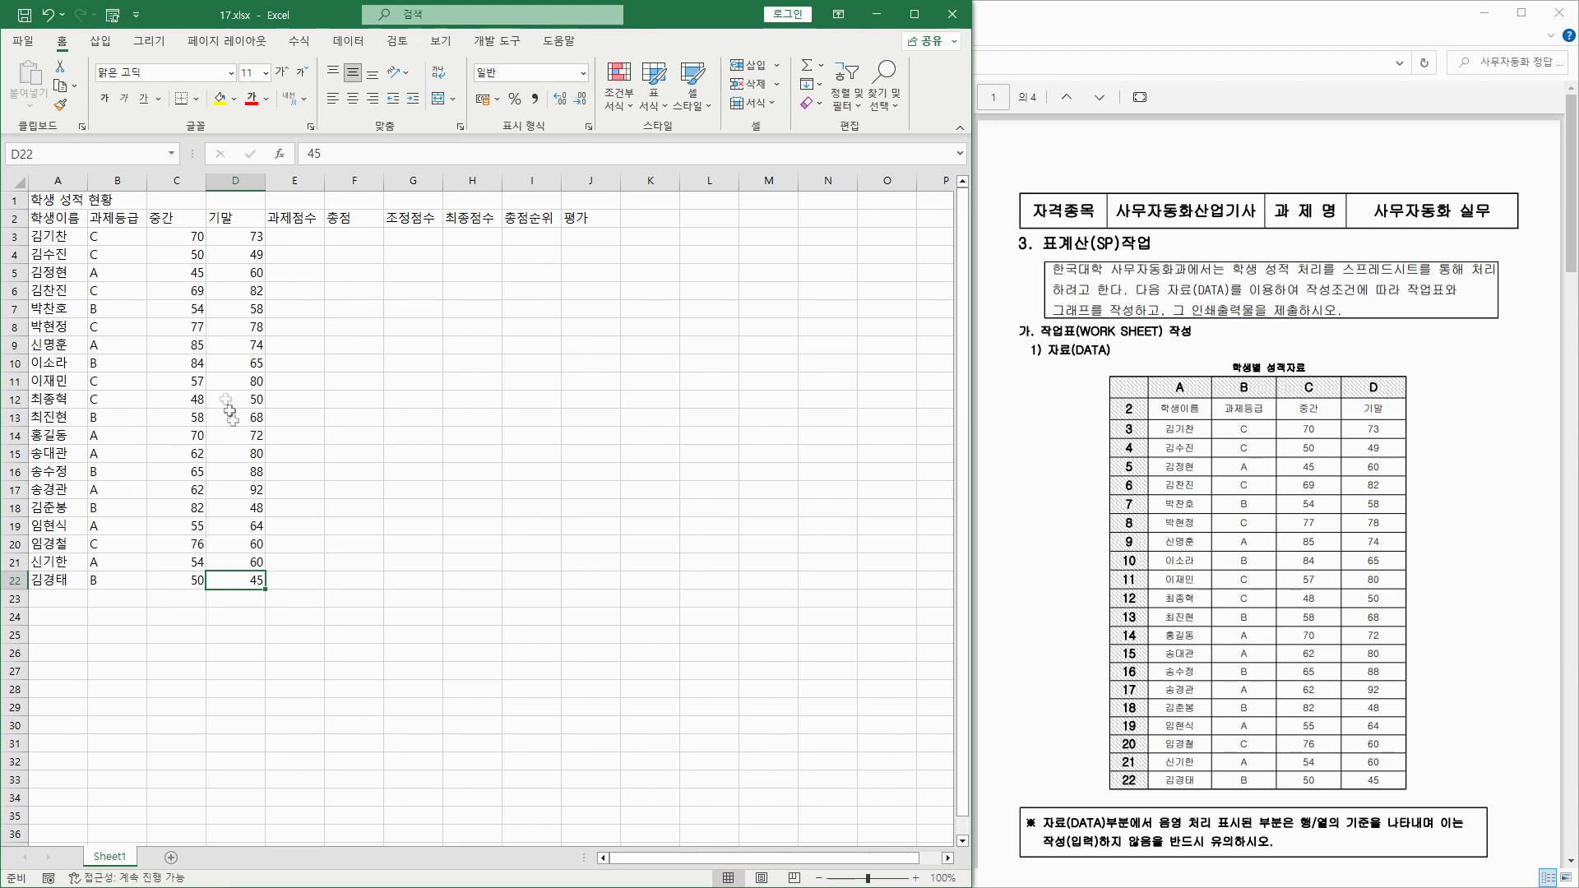
left_click_drag(49, 234, 255, 582)
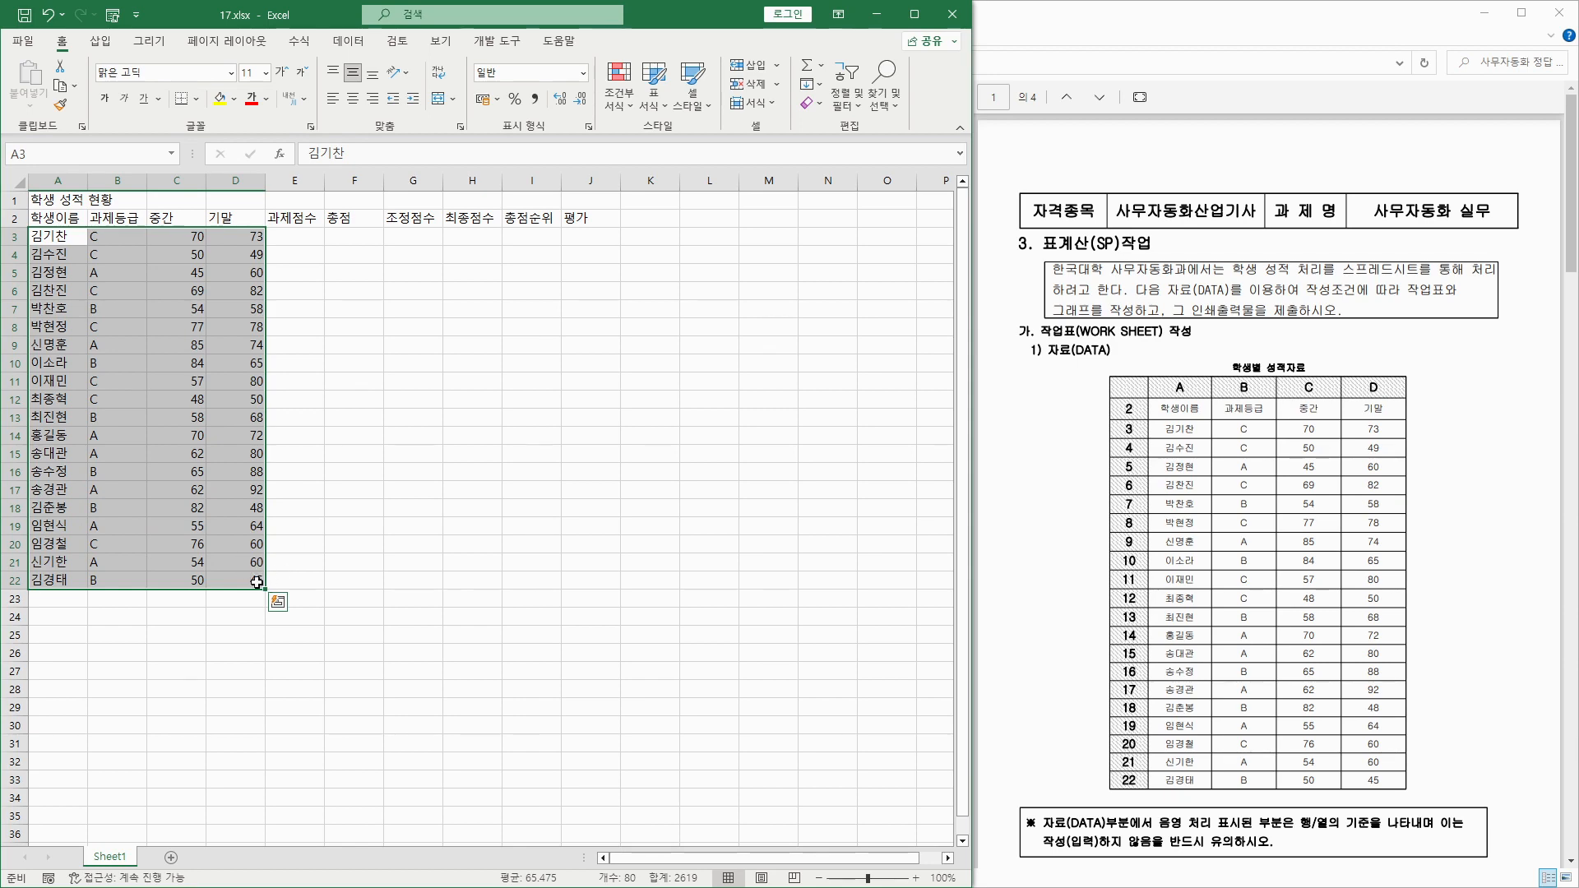
left_click(257, 582)
Merge and center A23:B23 and enter the label 평균 there.
scroll(1069, 279, "down", 3)
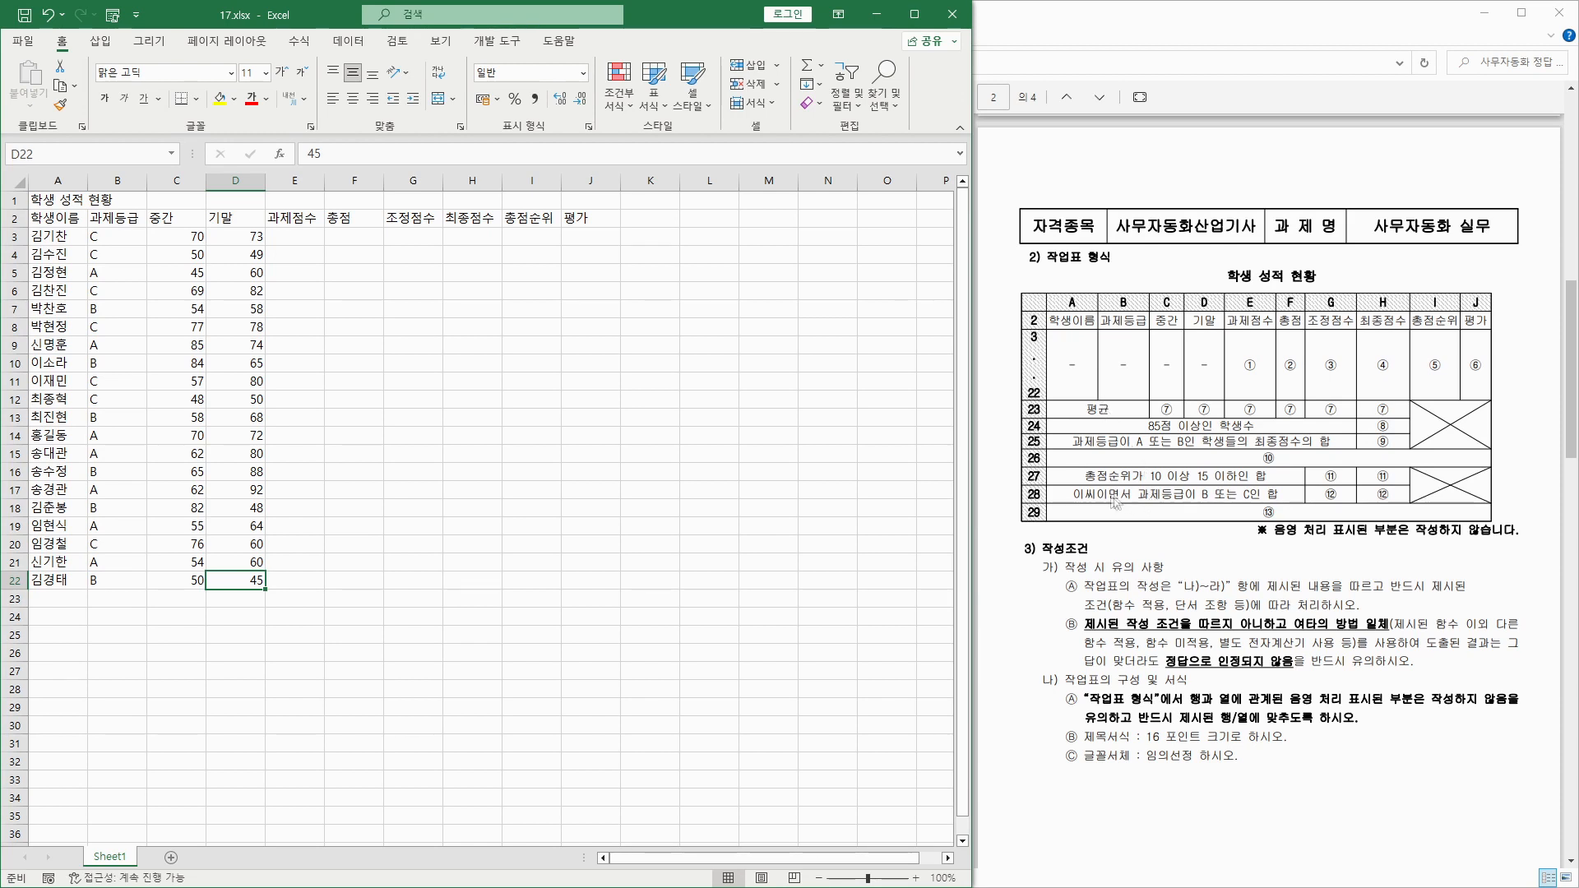
left_click_drag(58, 600, 108, 601)
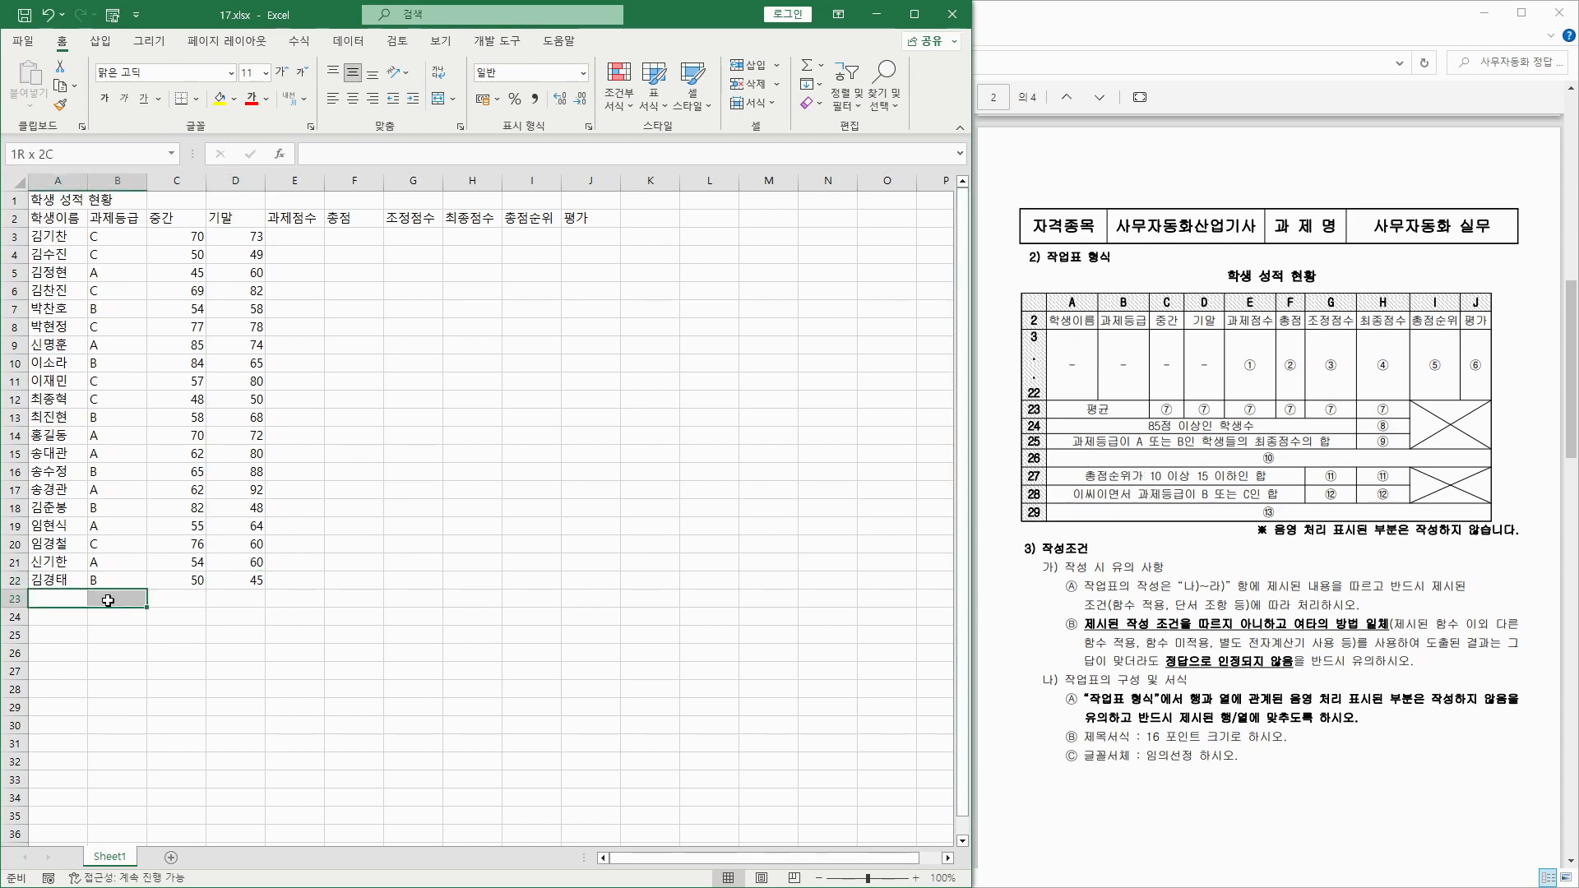
left_click(440, 99)
type("평균")
key("Return")
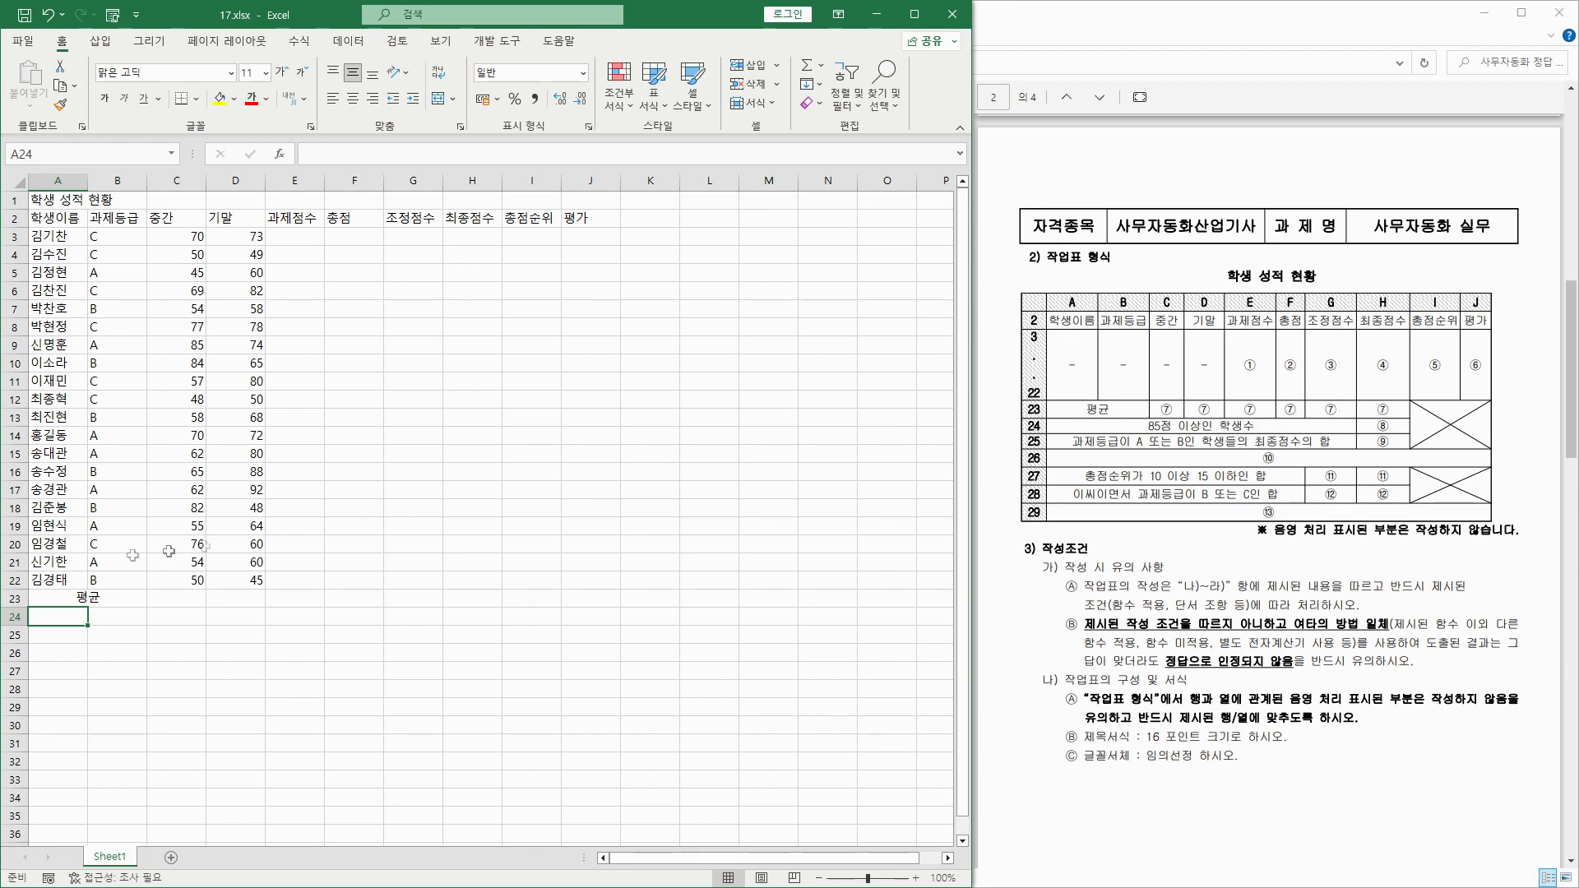
Merge and center the ranges A24:G24, A25:G25 and A26:J26 as separate single-row cells.
left_click_drag(68, 617, 406, 618)
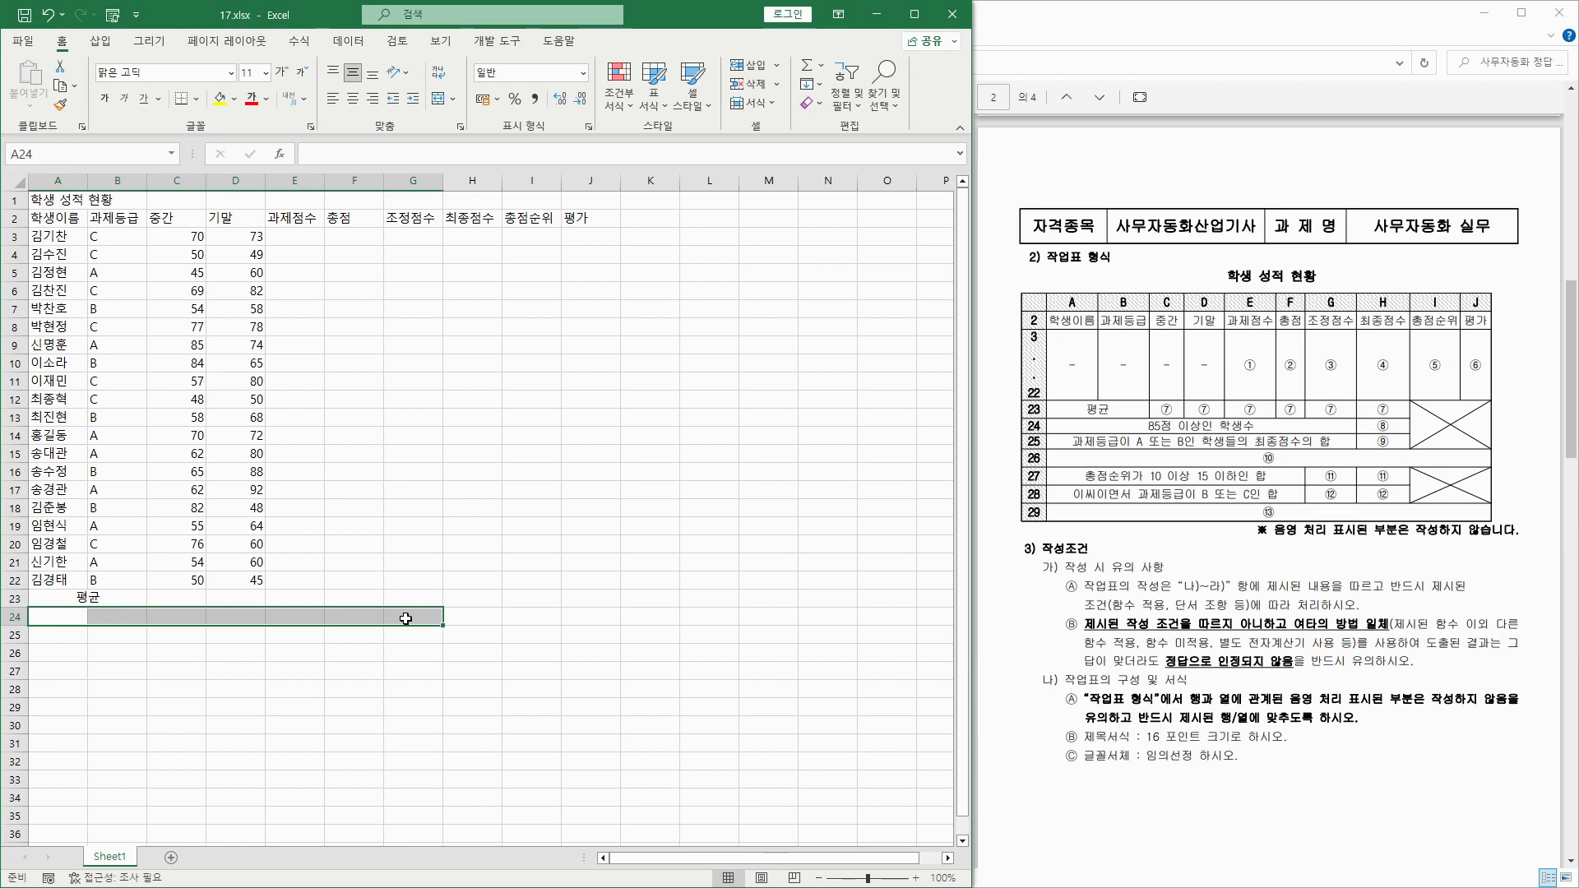
left_click(440, 103)
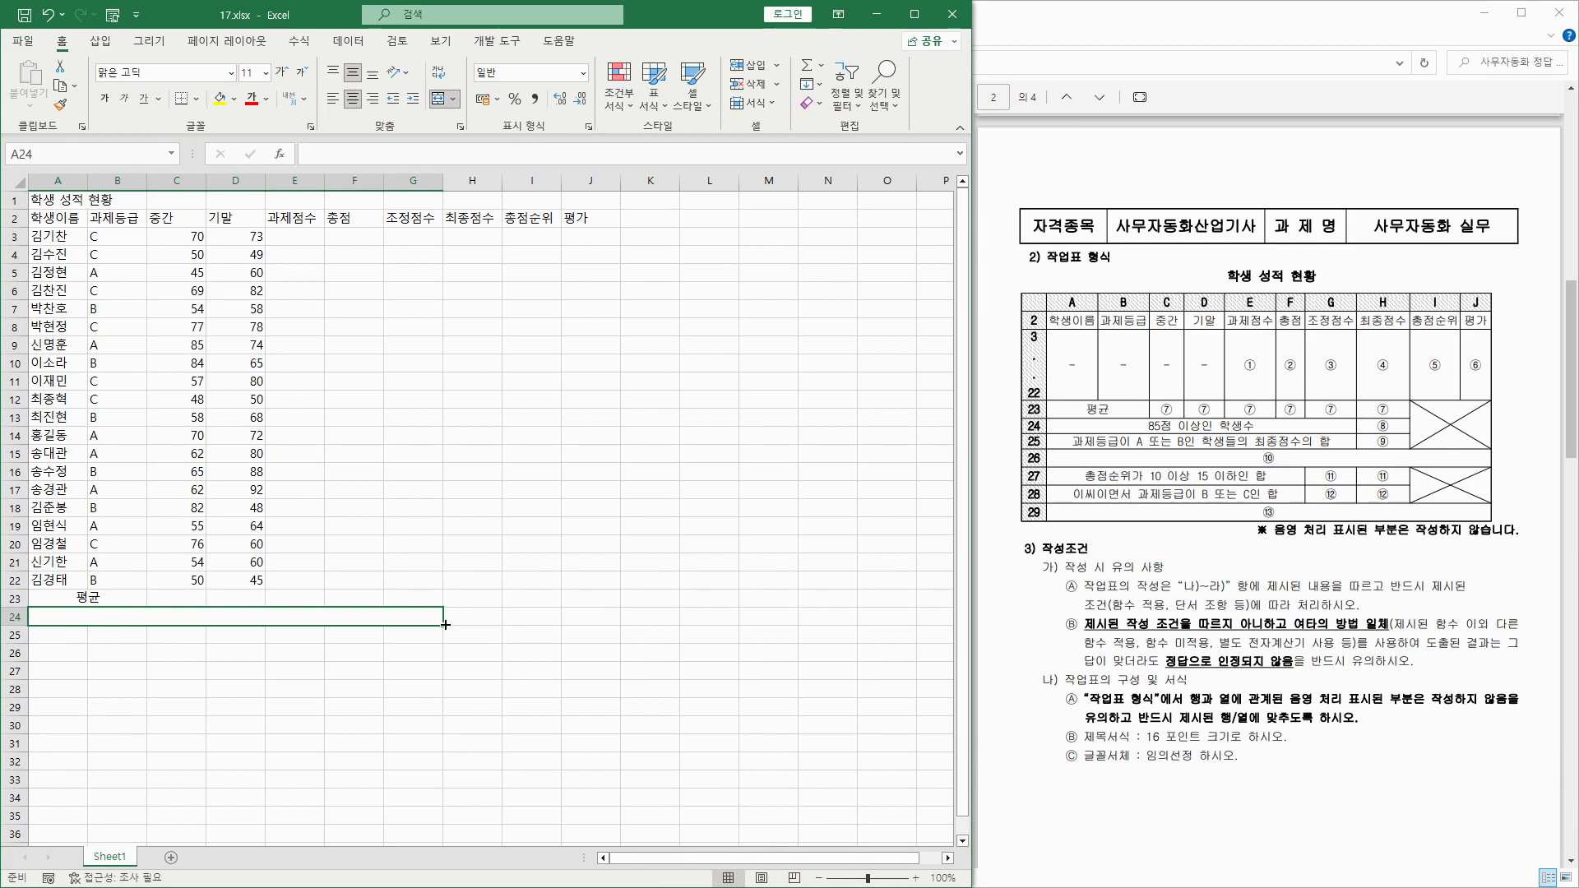
left_click_drag(445, 624, 443, 639)
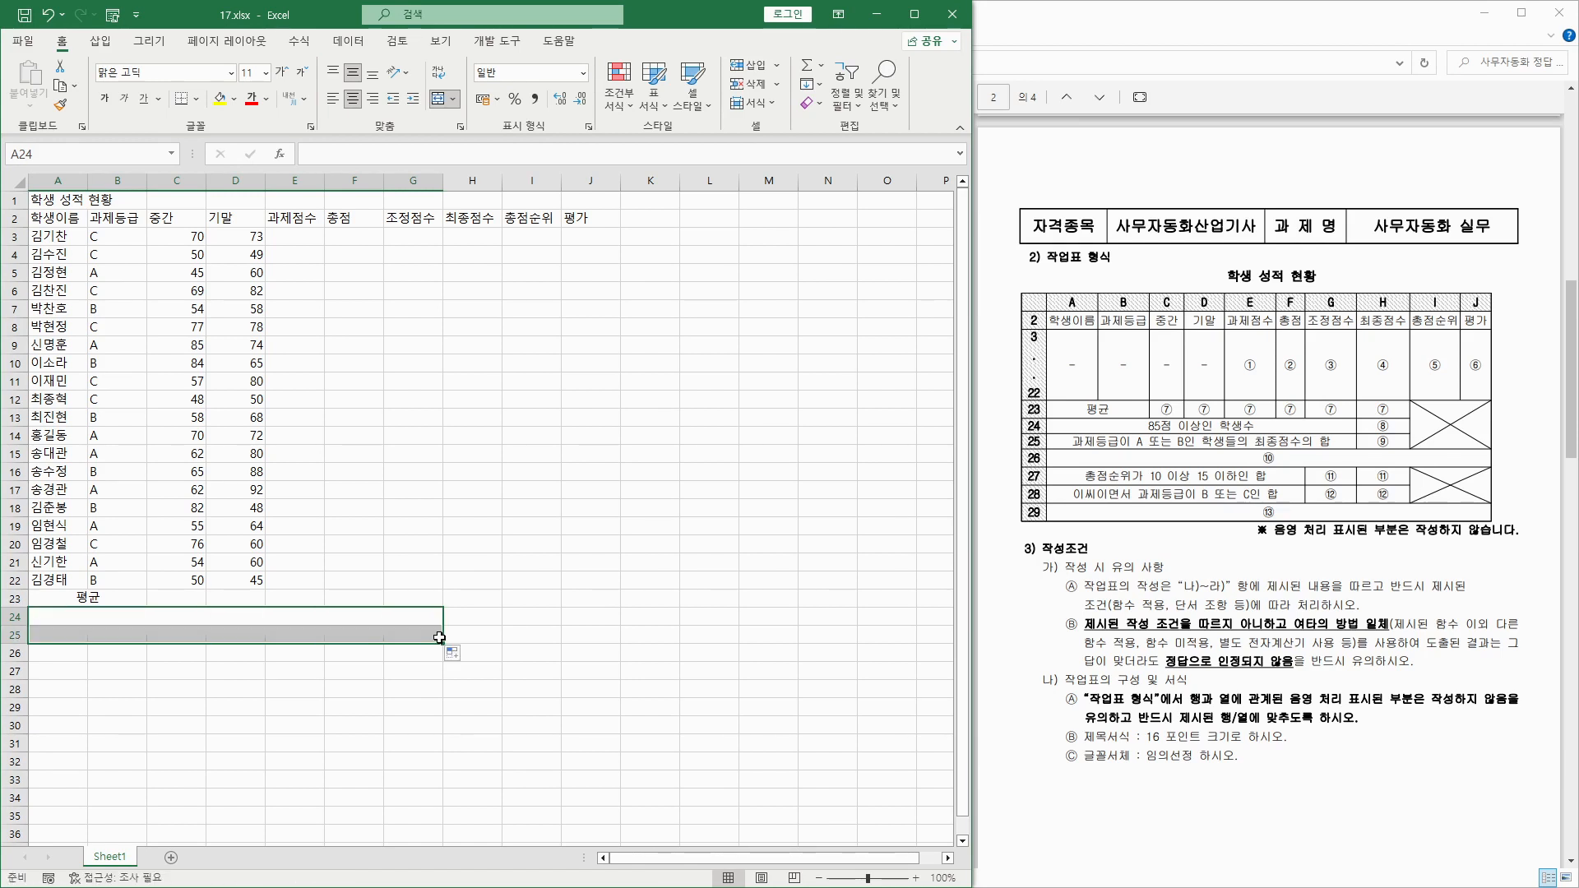
left_click(403, 639)
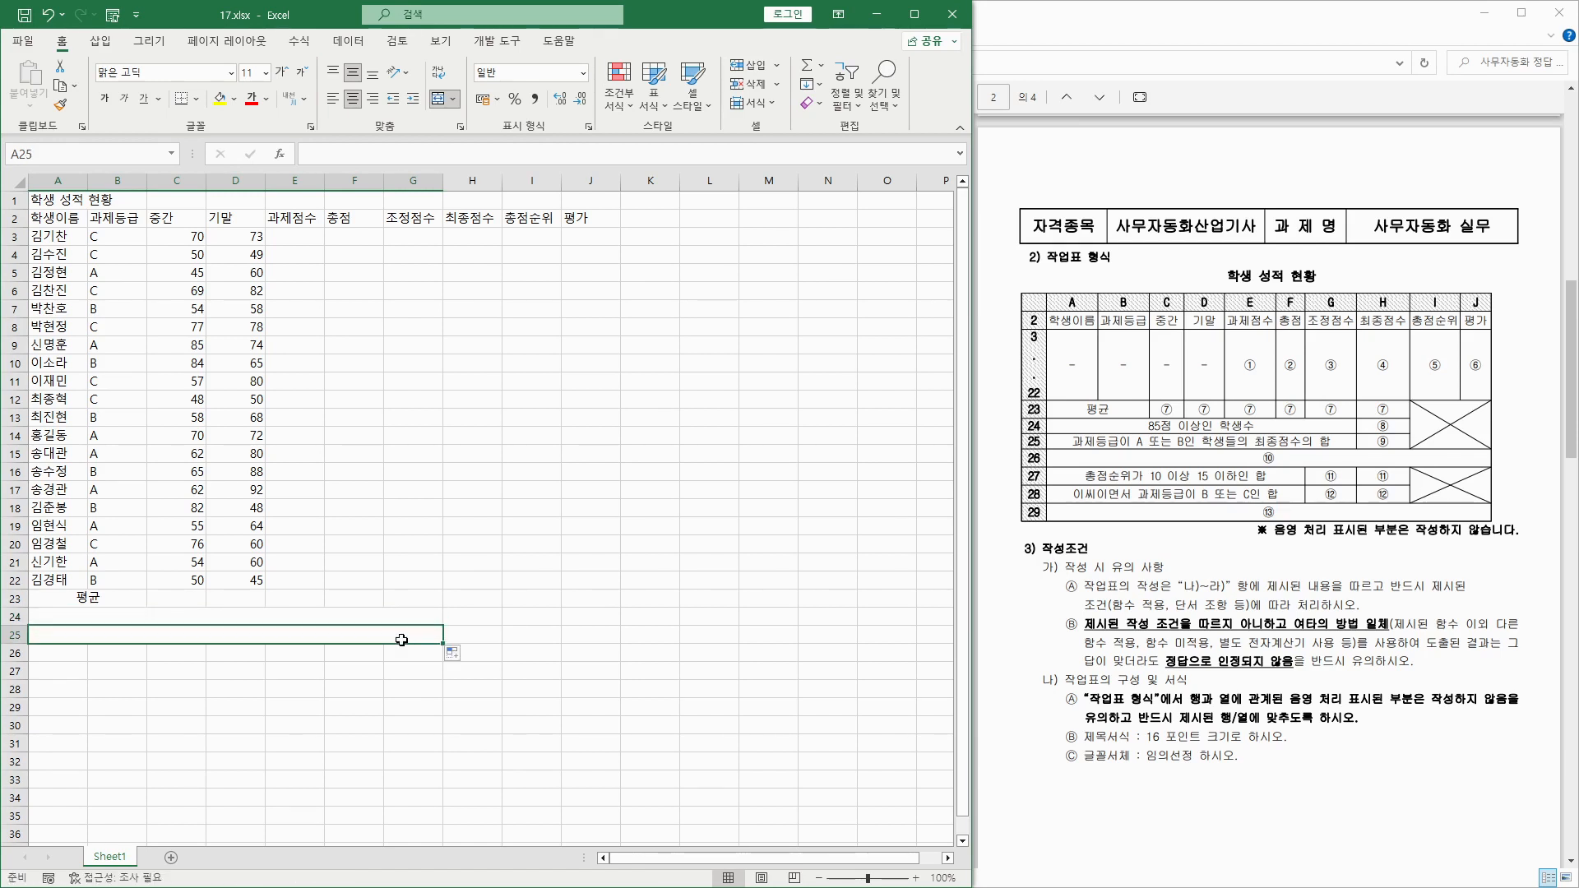
left_click_drag(60, 655, 570, 655)
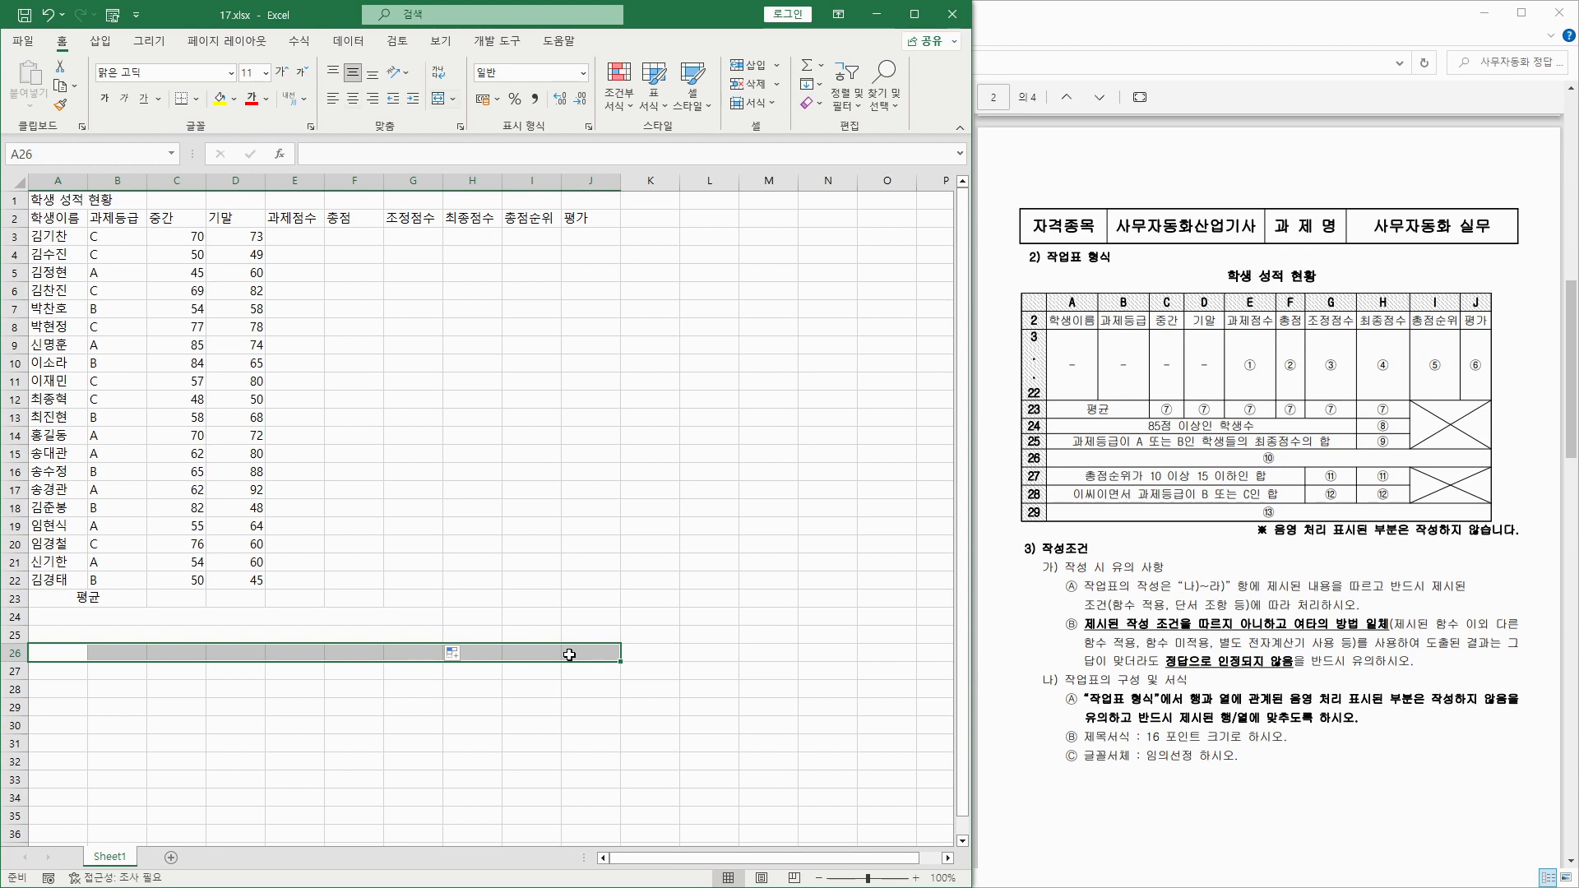
left_click(439, 99)
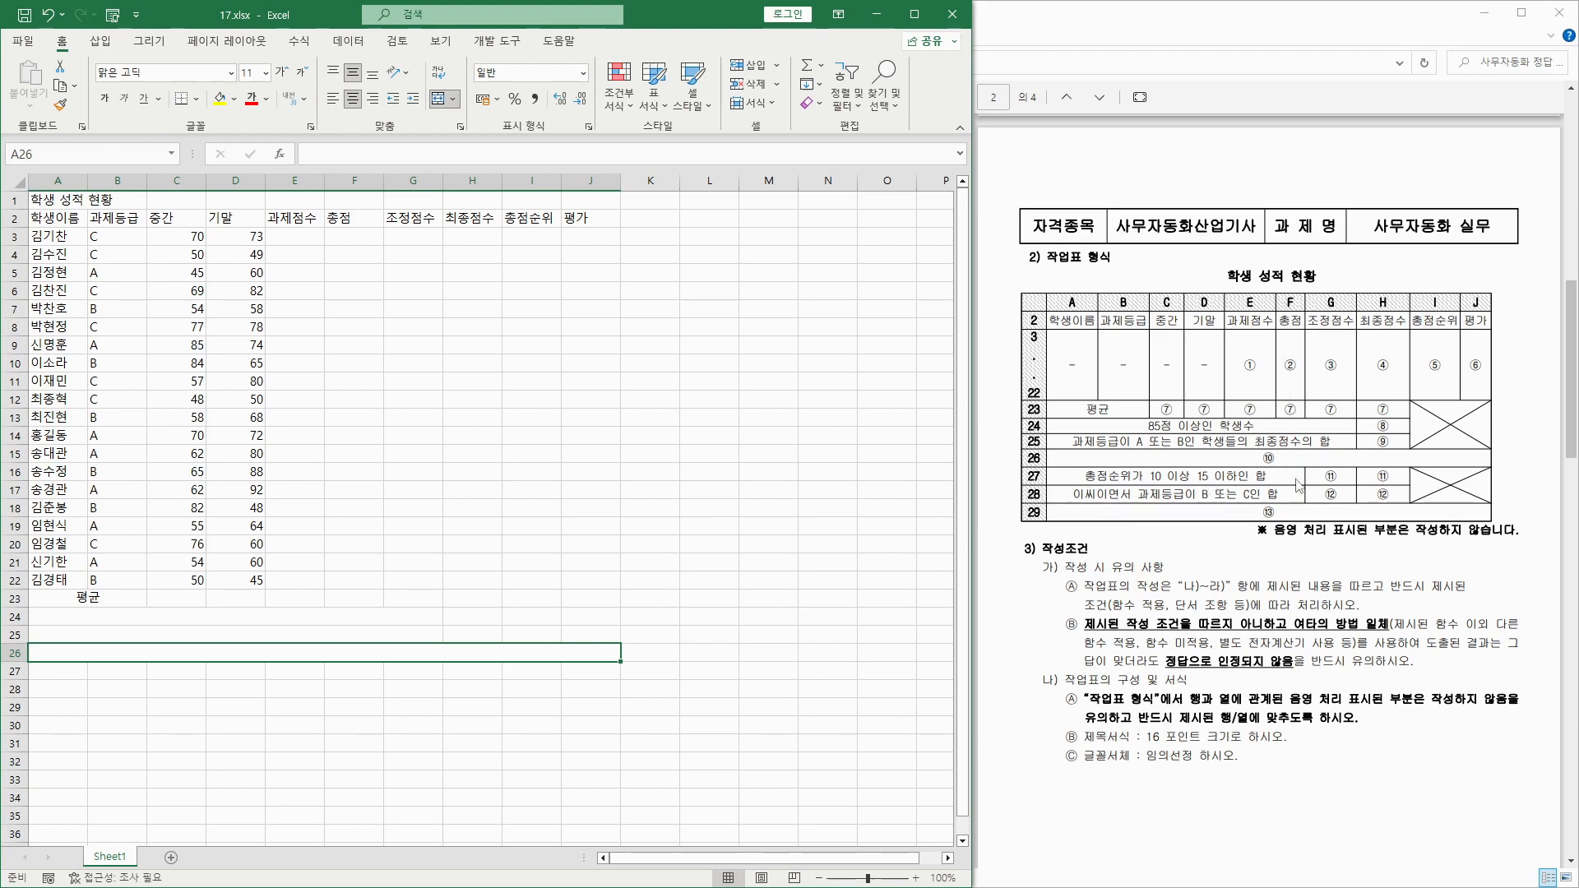
Merge and center A27:F27, A28:F28 and A29:J29, each row separately.
left_click_drag(69, 676, 362, 673)
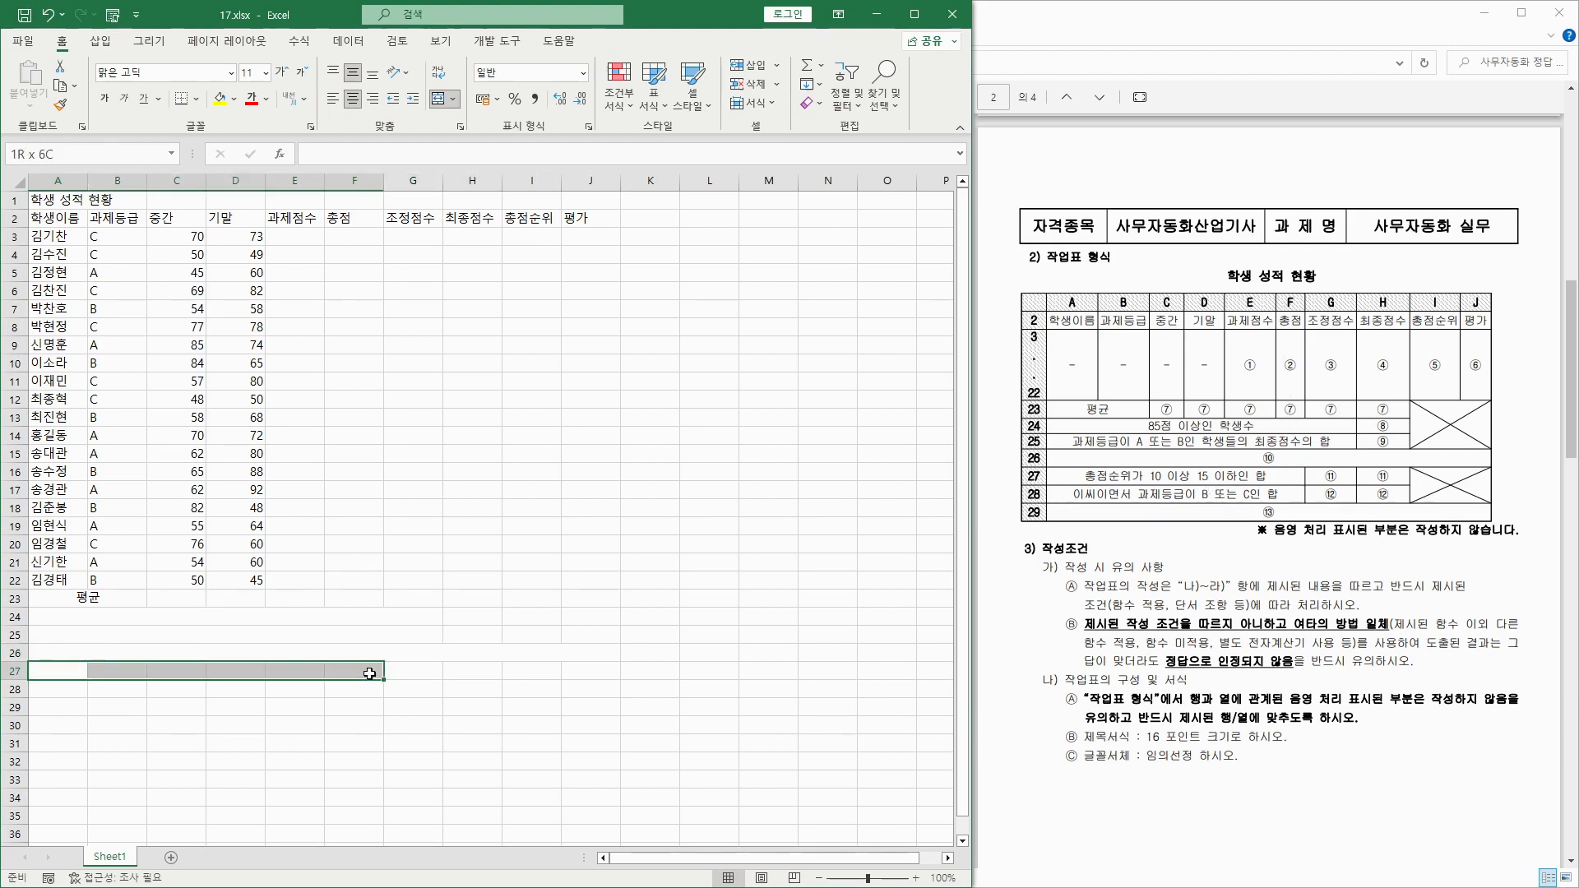
left_click(440, 99)
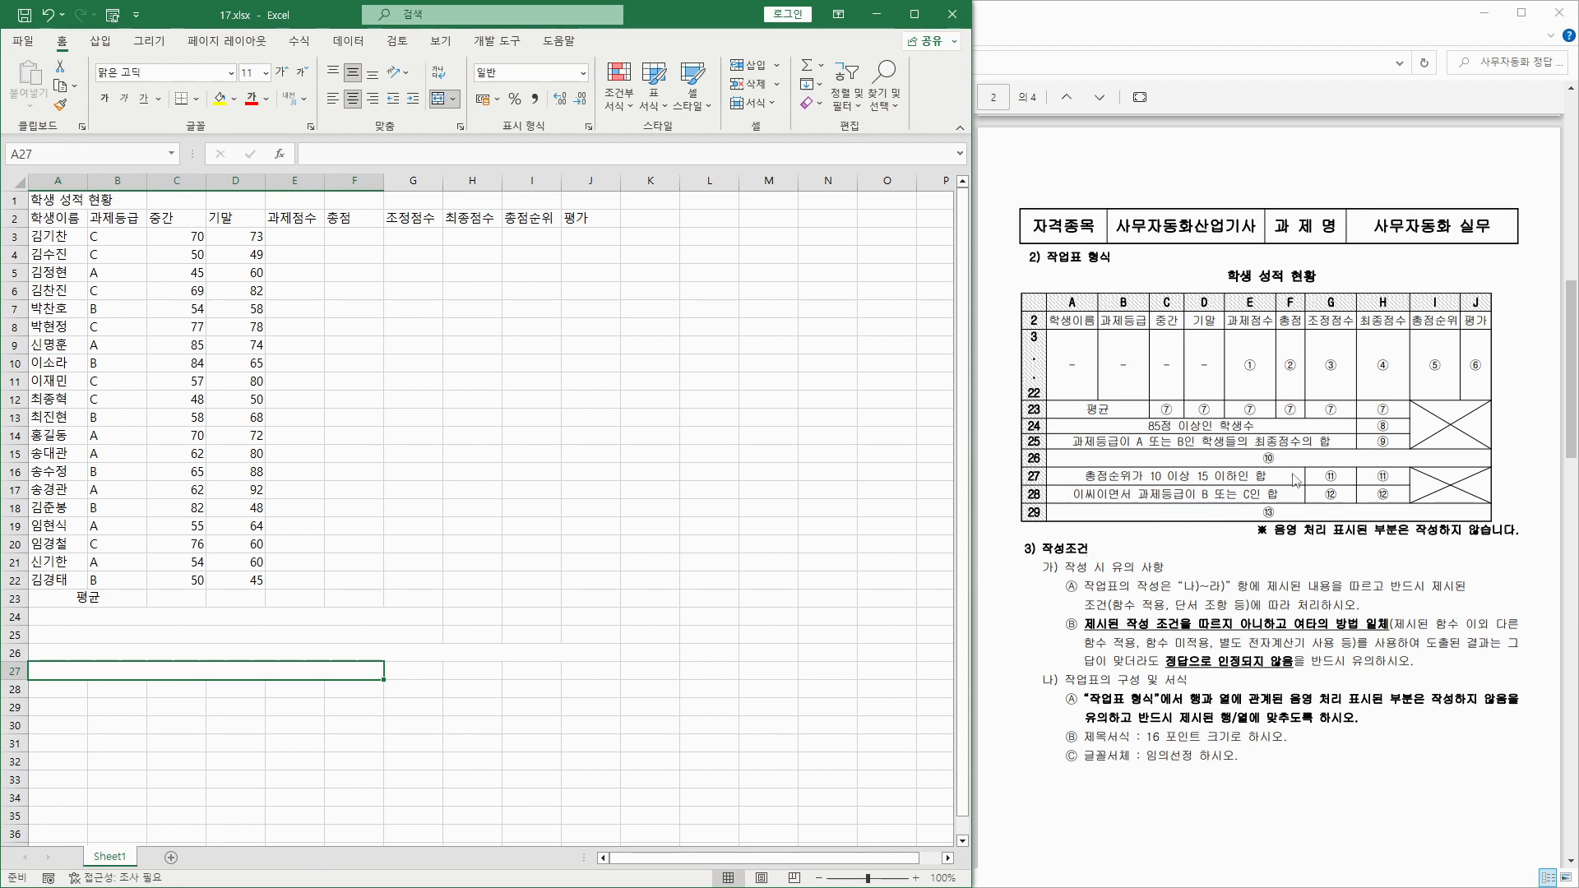
left_click_drag(384, 681, 378, 700)
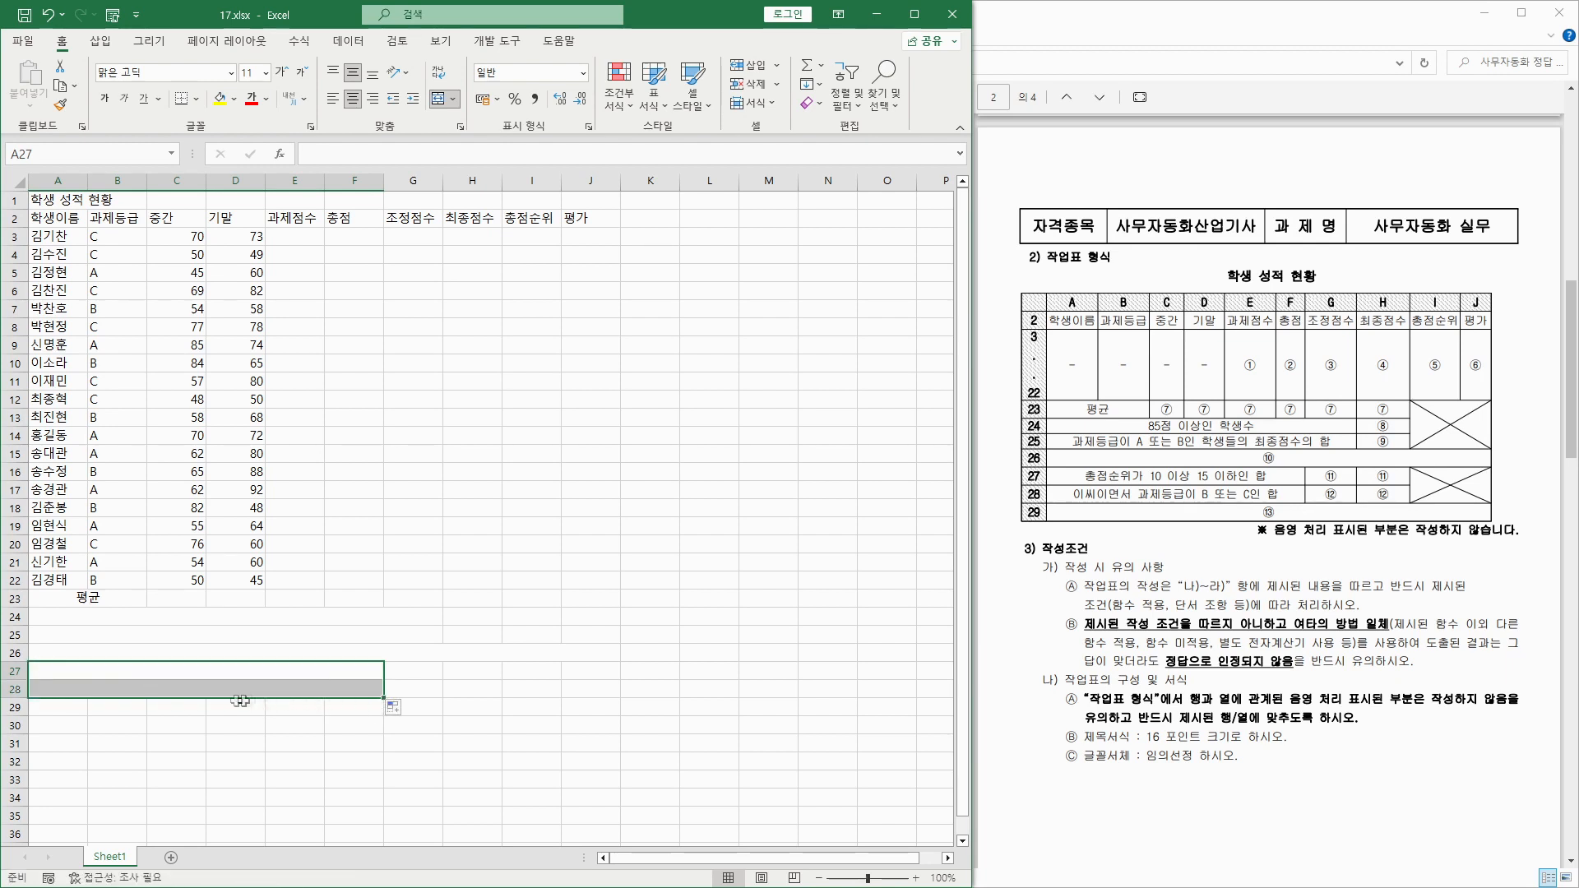
left_click_drag(56, 708, 614, 697)
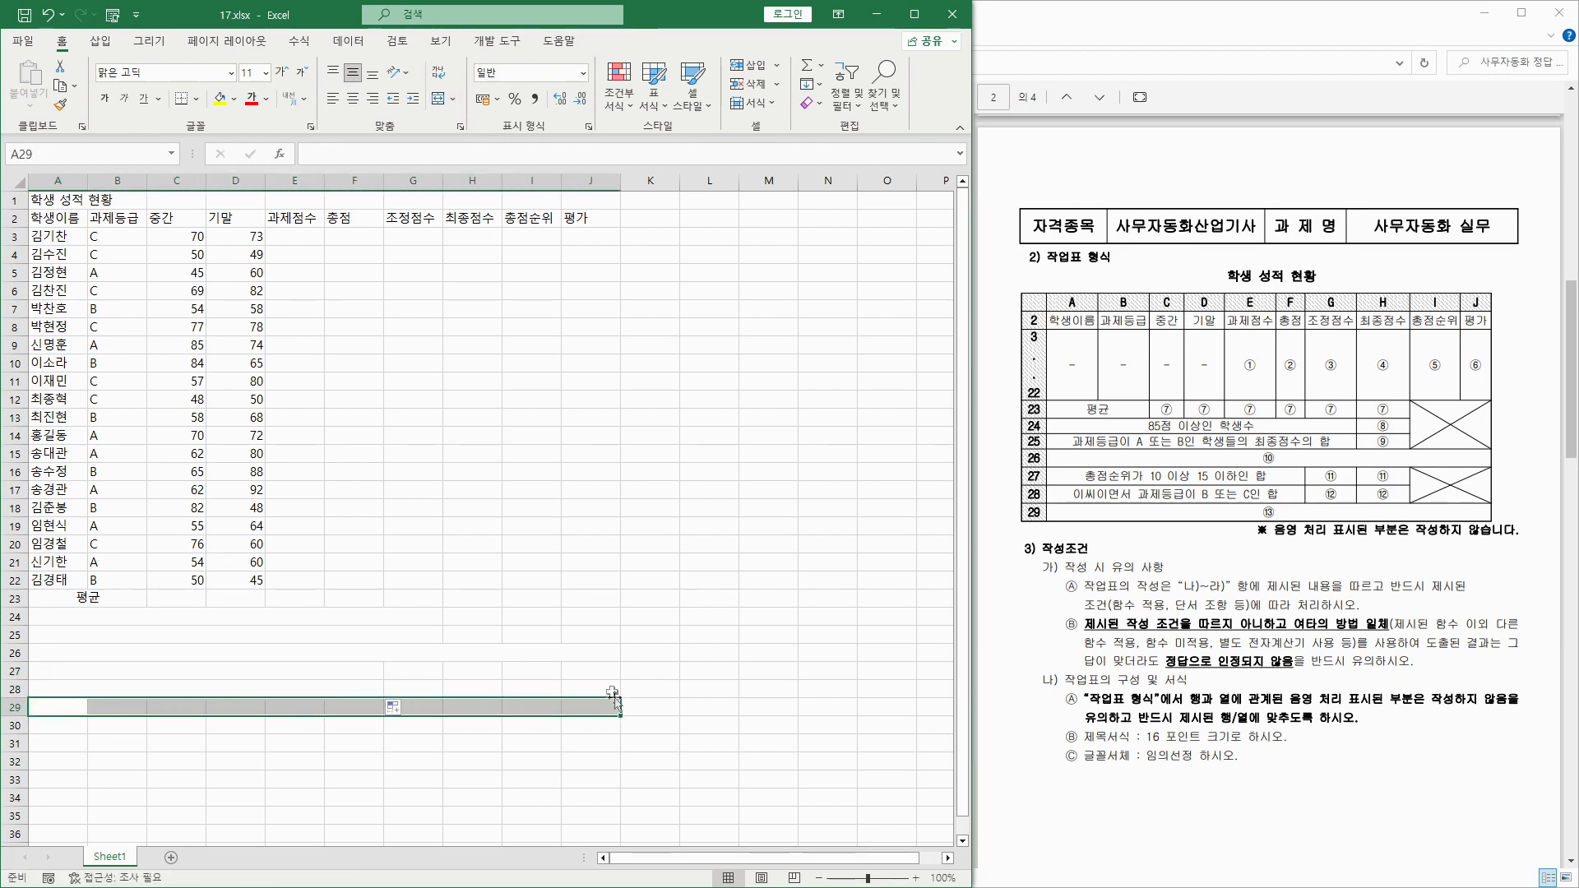
left_click(441, 96)
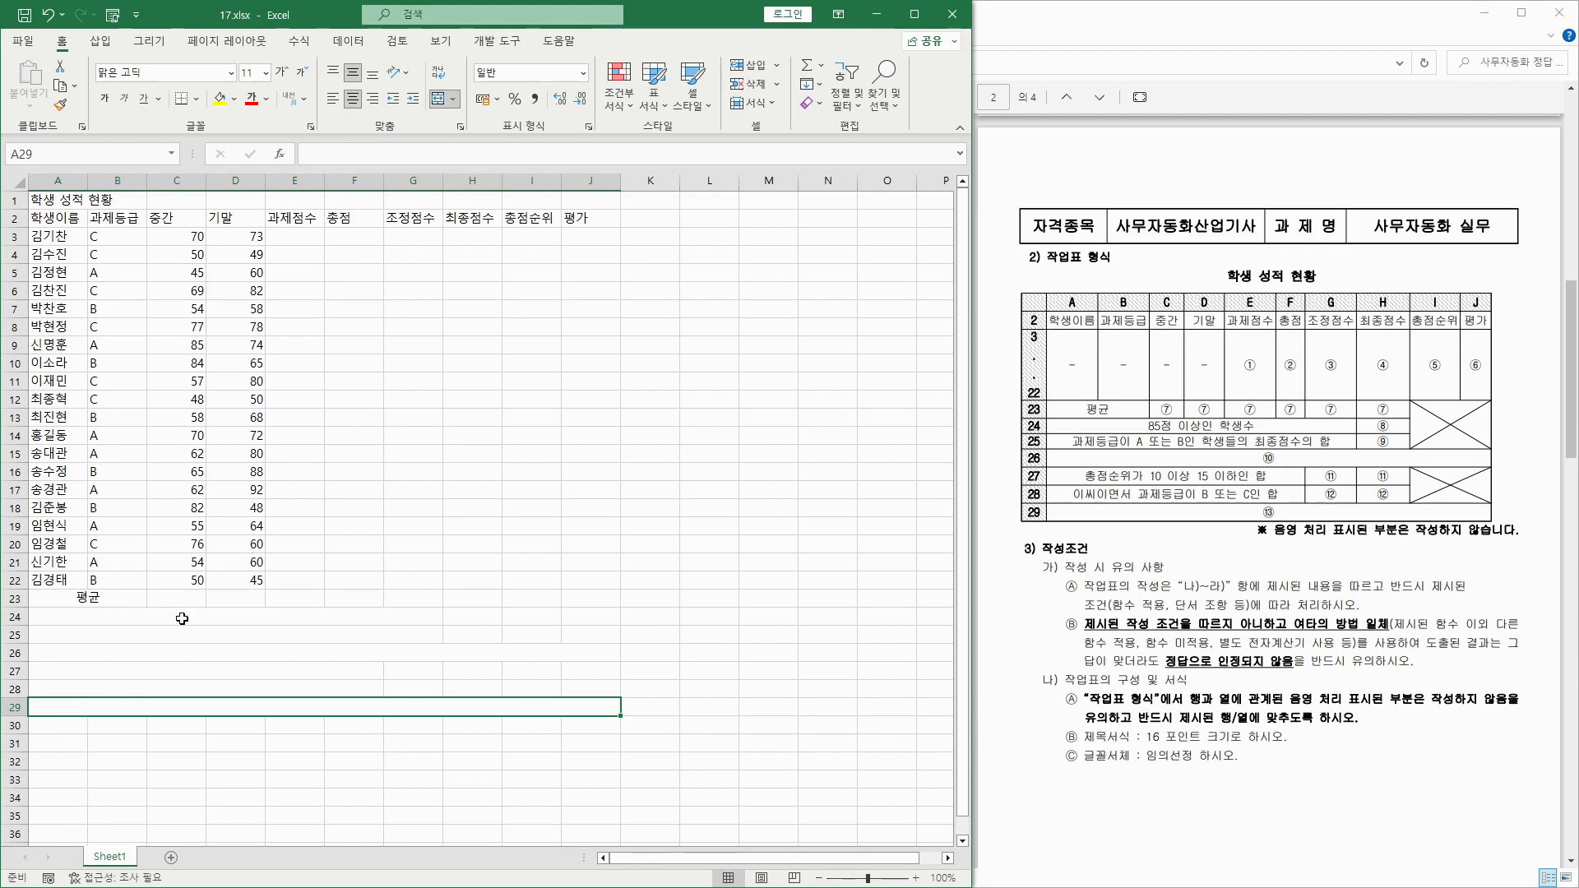
Label A24, A25, A27, A28 as 85점 이상인 학생수, 과제등급이 A 또는 B인 학생들의 최종점수의 합, 총점순위가 10 이상 15 이하인 합, 이씨이면서 과제등급이 B 또는 C인 합.
left_click(182, 618)
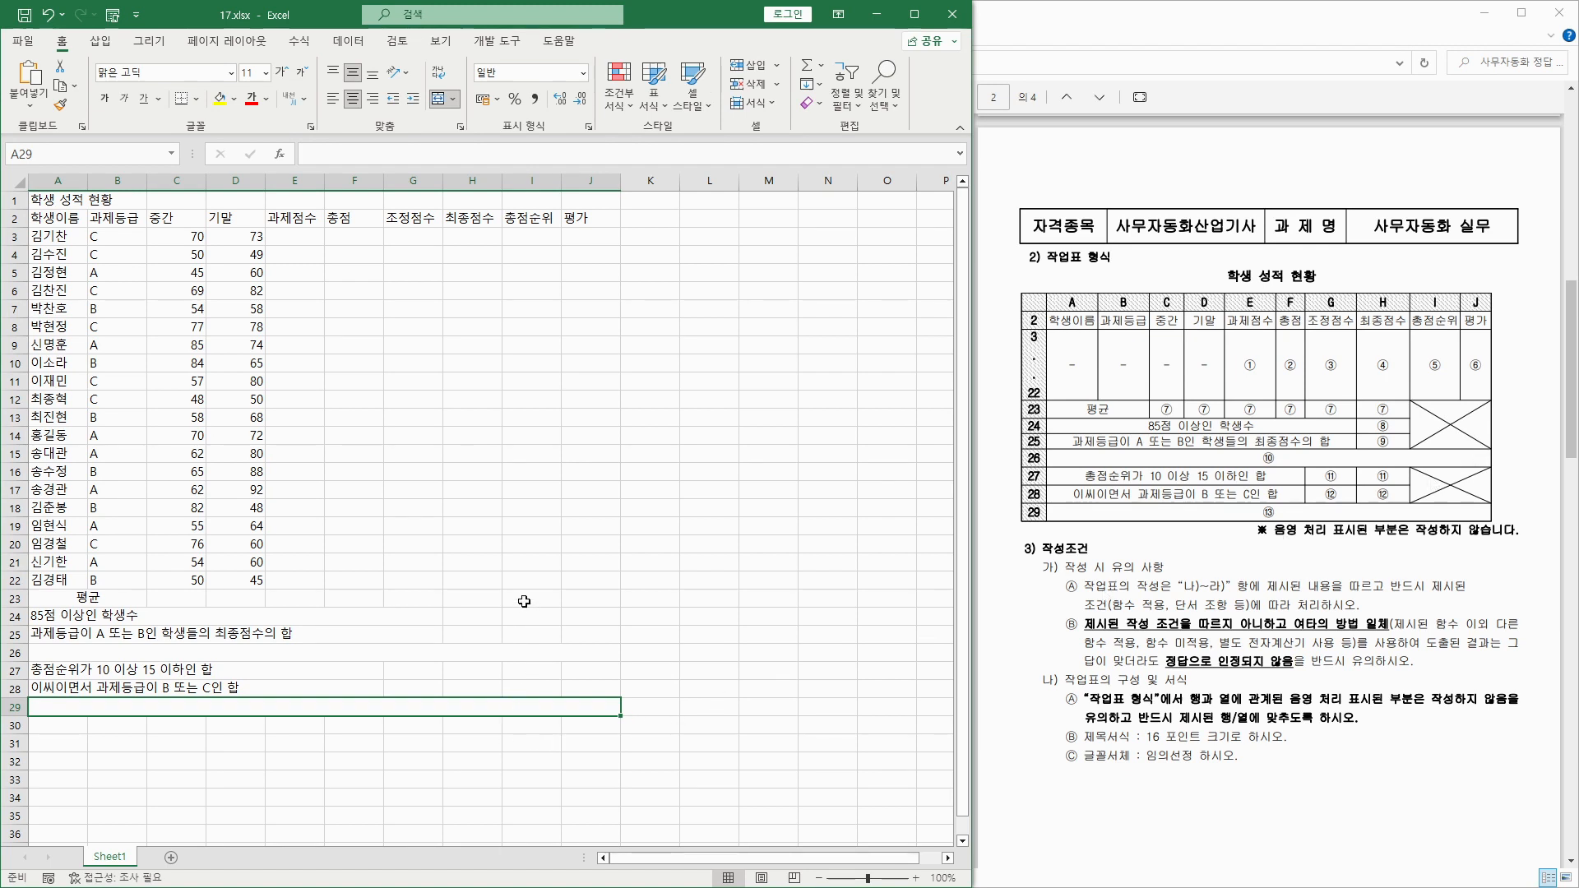
Merge I23:J25 into one cell and cross it out with both diagonal borders.
left_click_drag(520, 591, 594, 631)
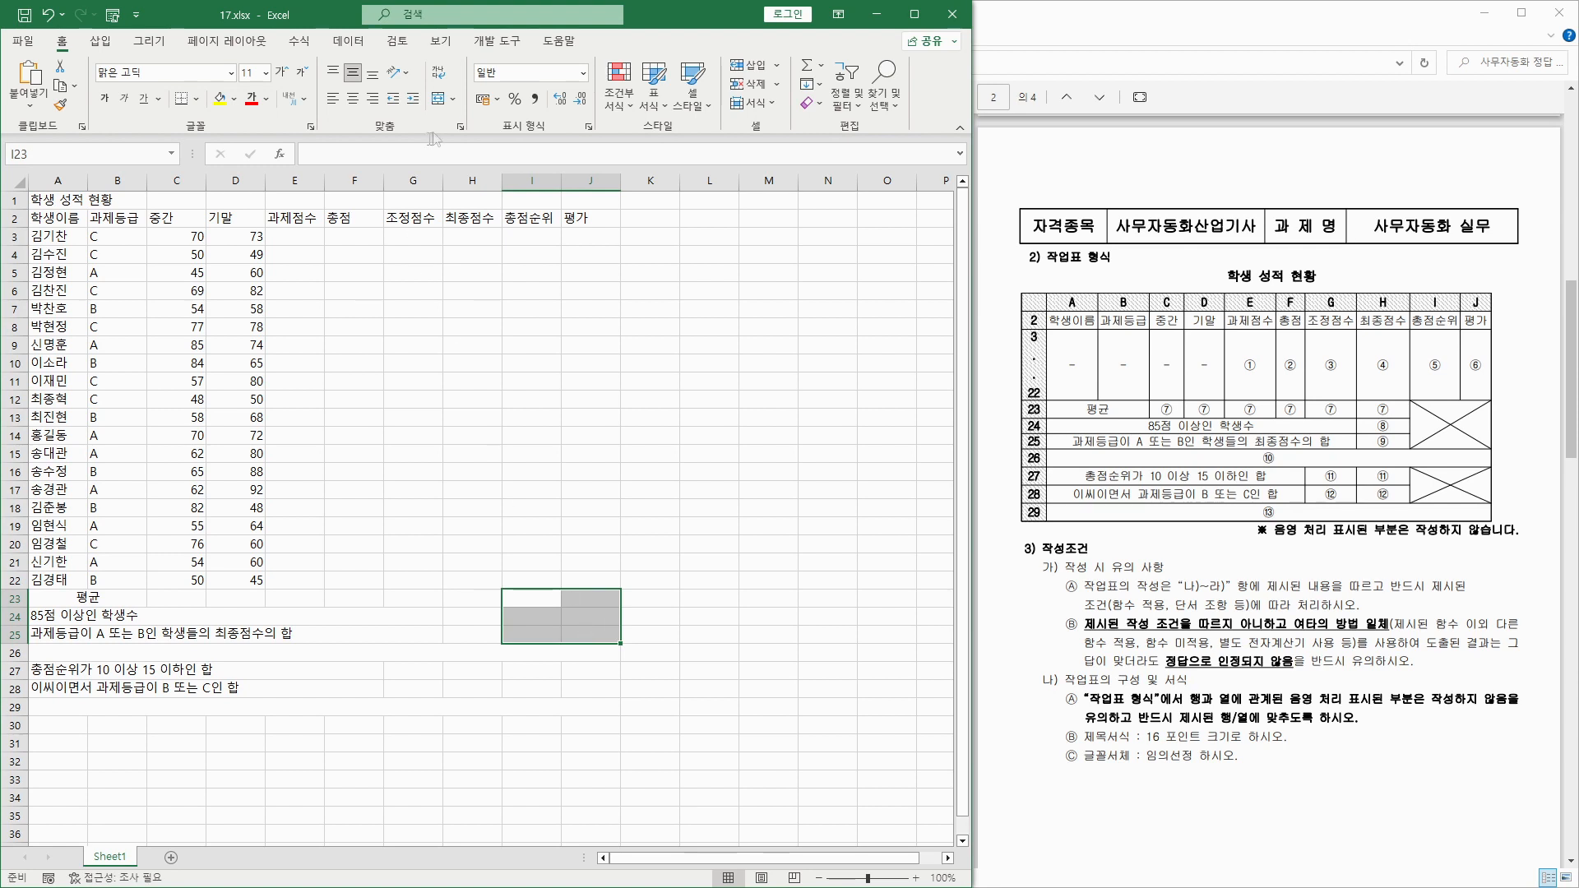
left_click(438, 100)
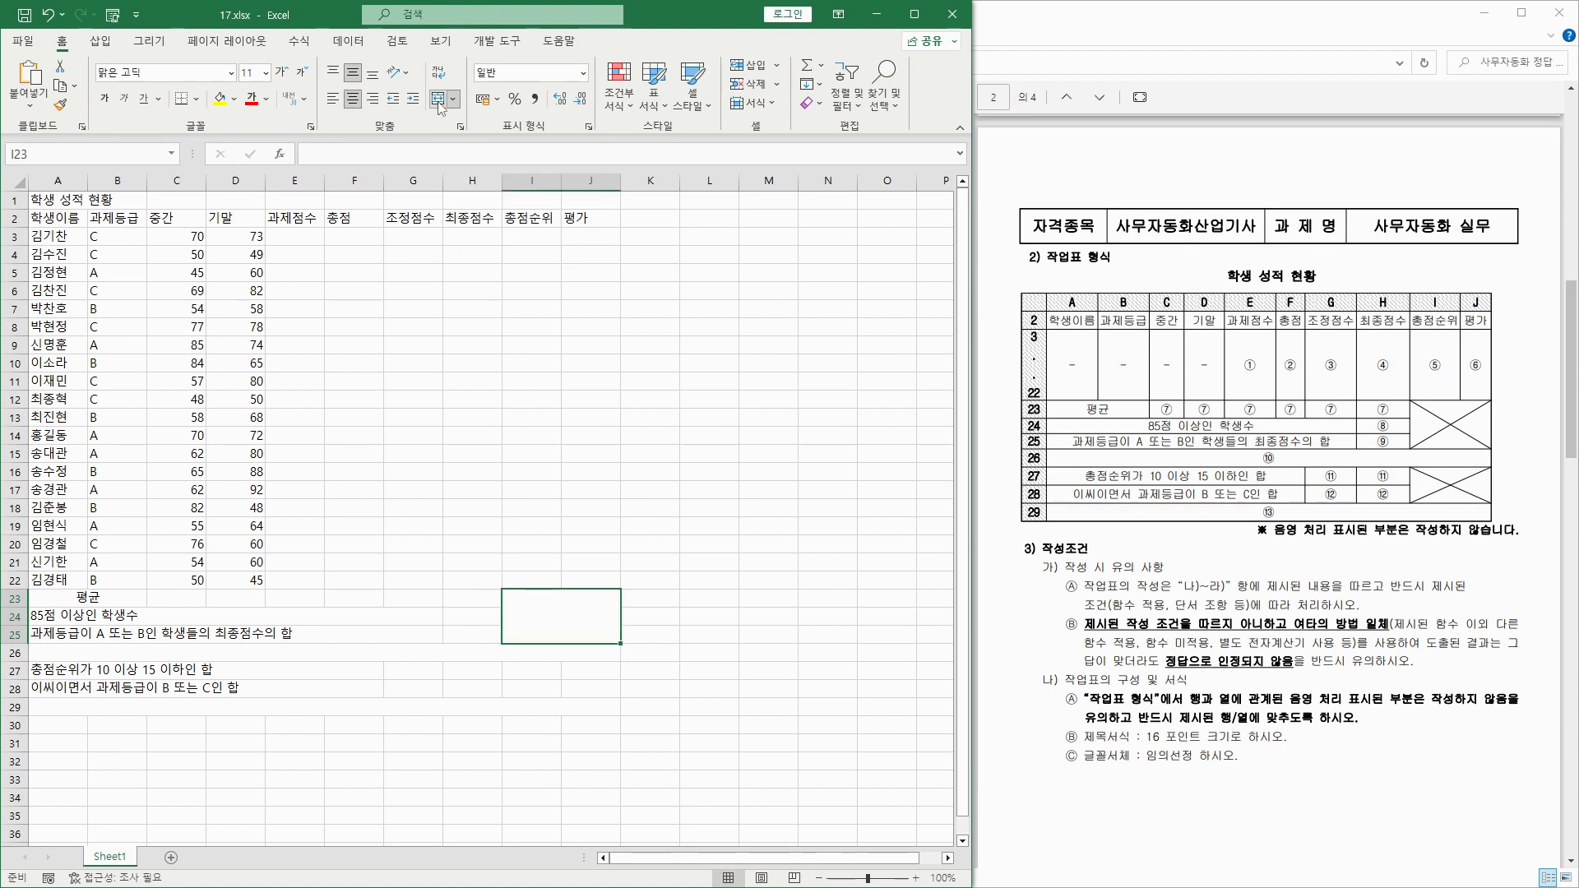
right_click(596, 615)
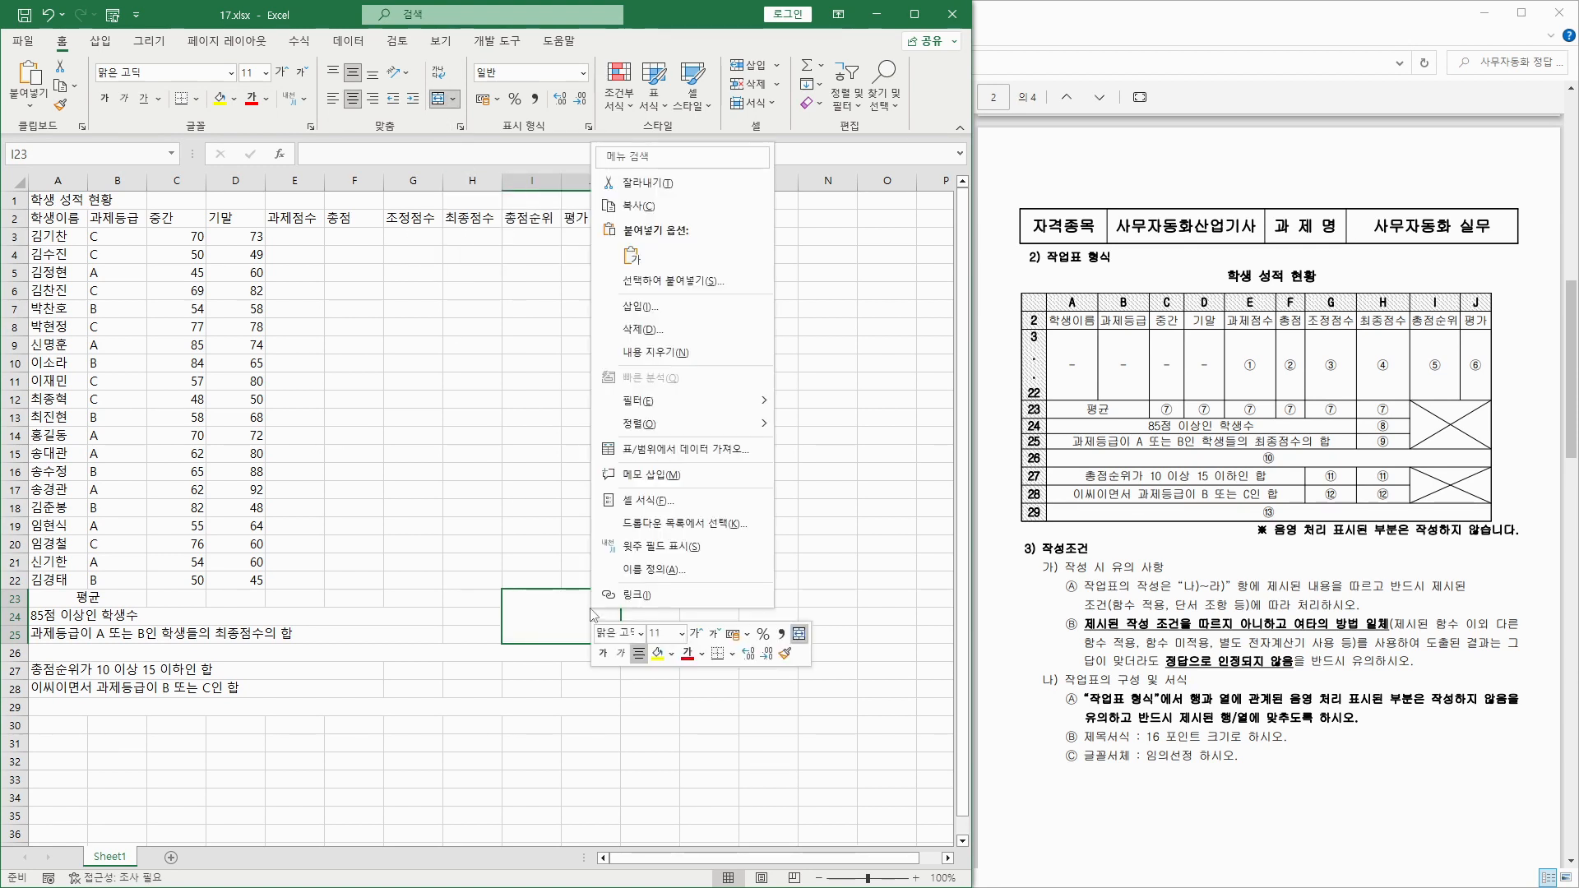
left_click(640, 503)
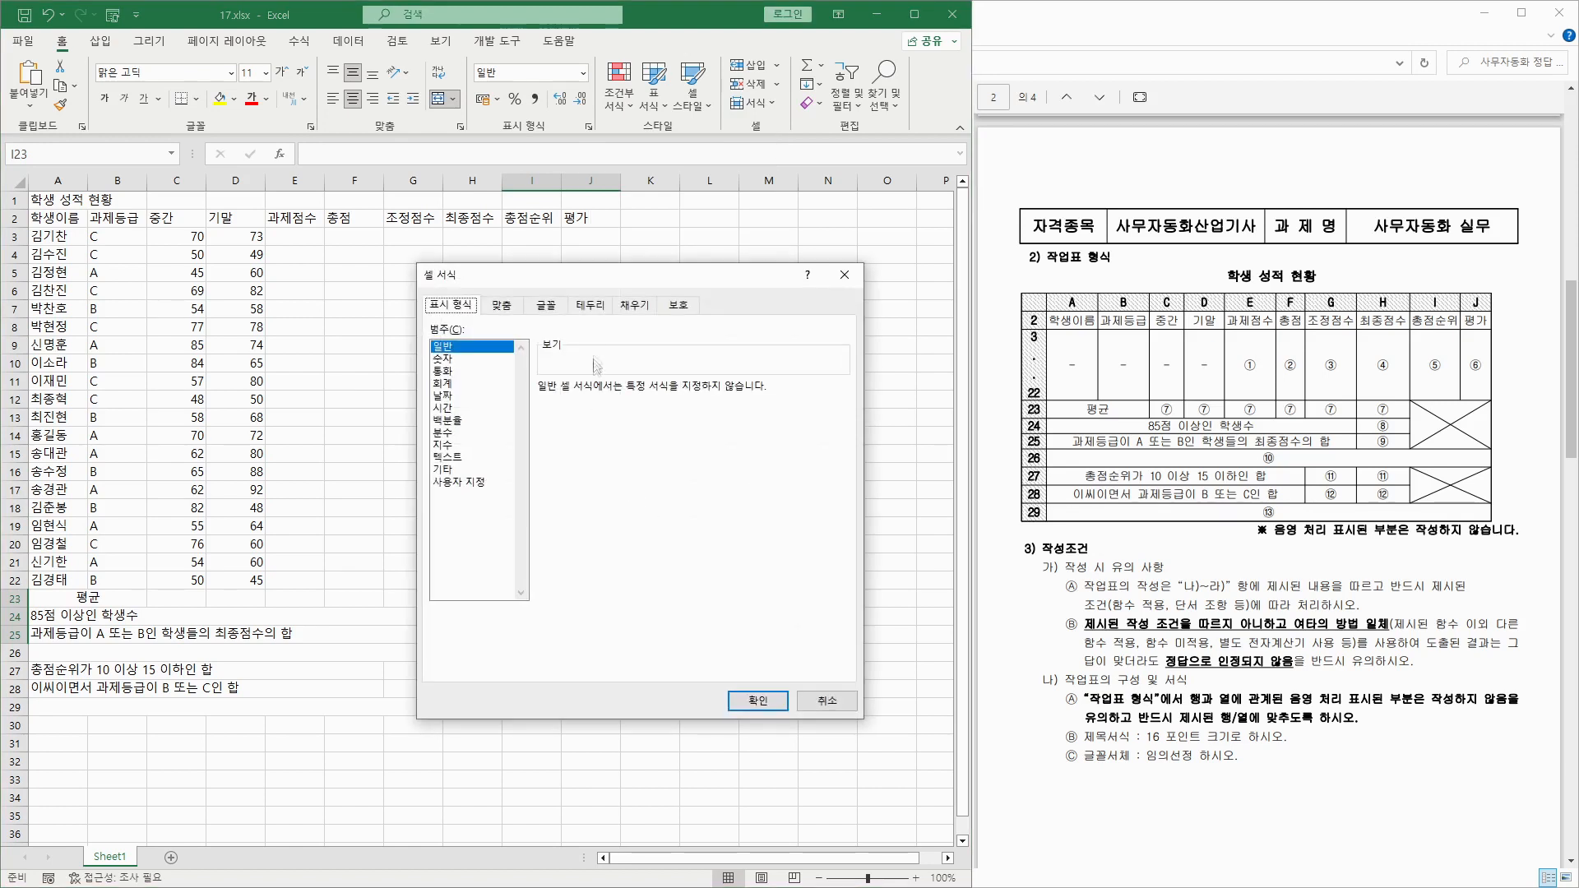
left_click(582, 309)
left_click(557, 528)
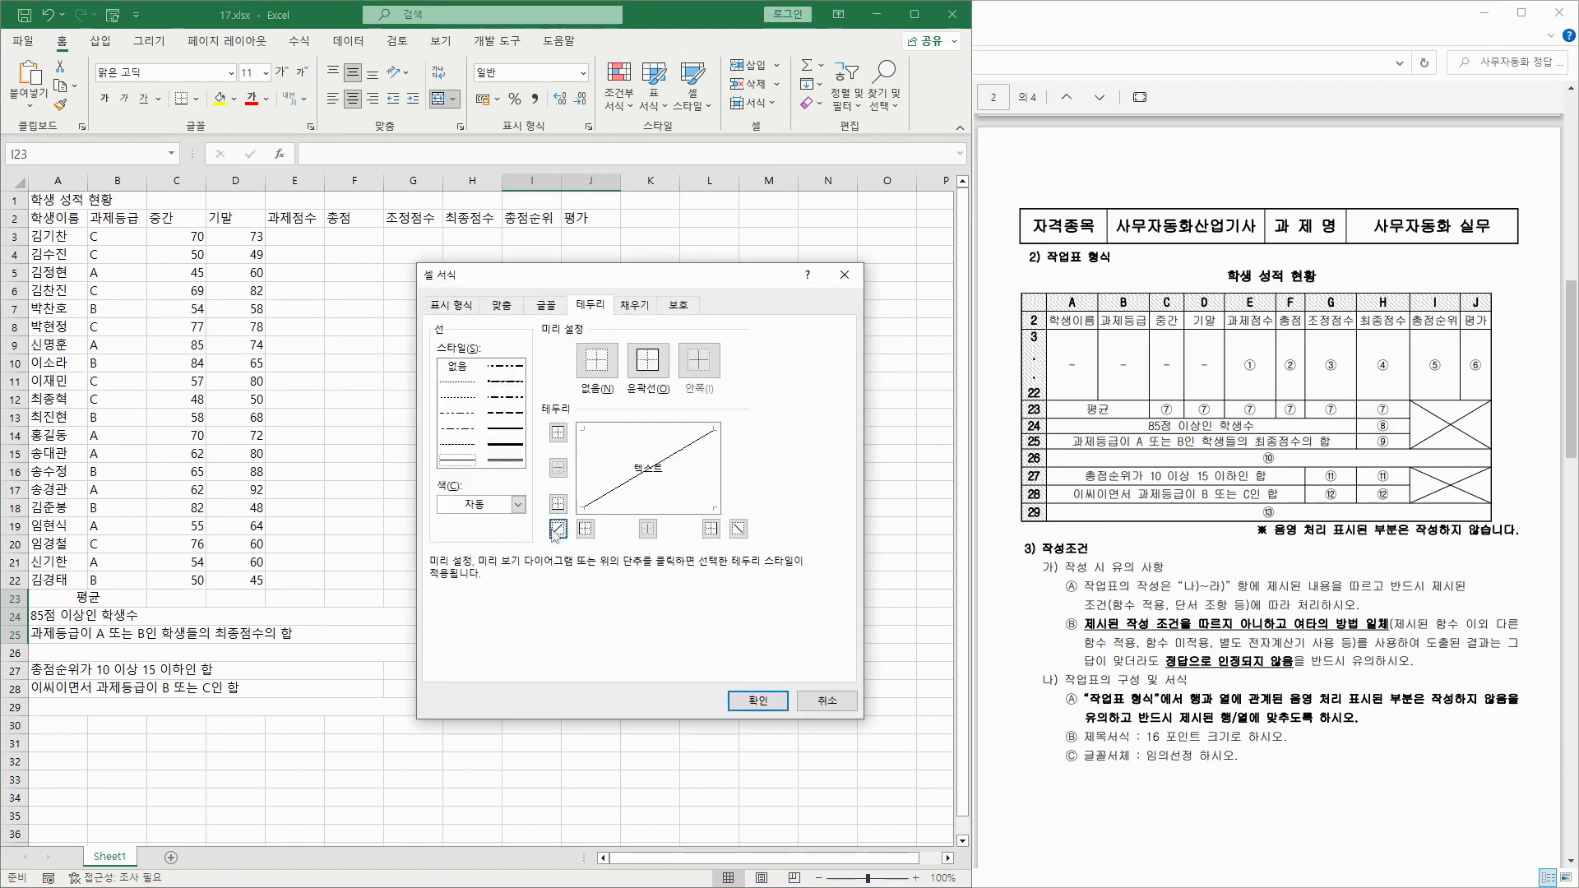
left_click(738, 529)
left_click(761, 702)
Merge I27:J28 into one cell and cross it out with both diagonal borders.
left_click_drag(512, 667, 586, 689)
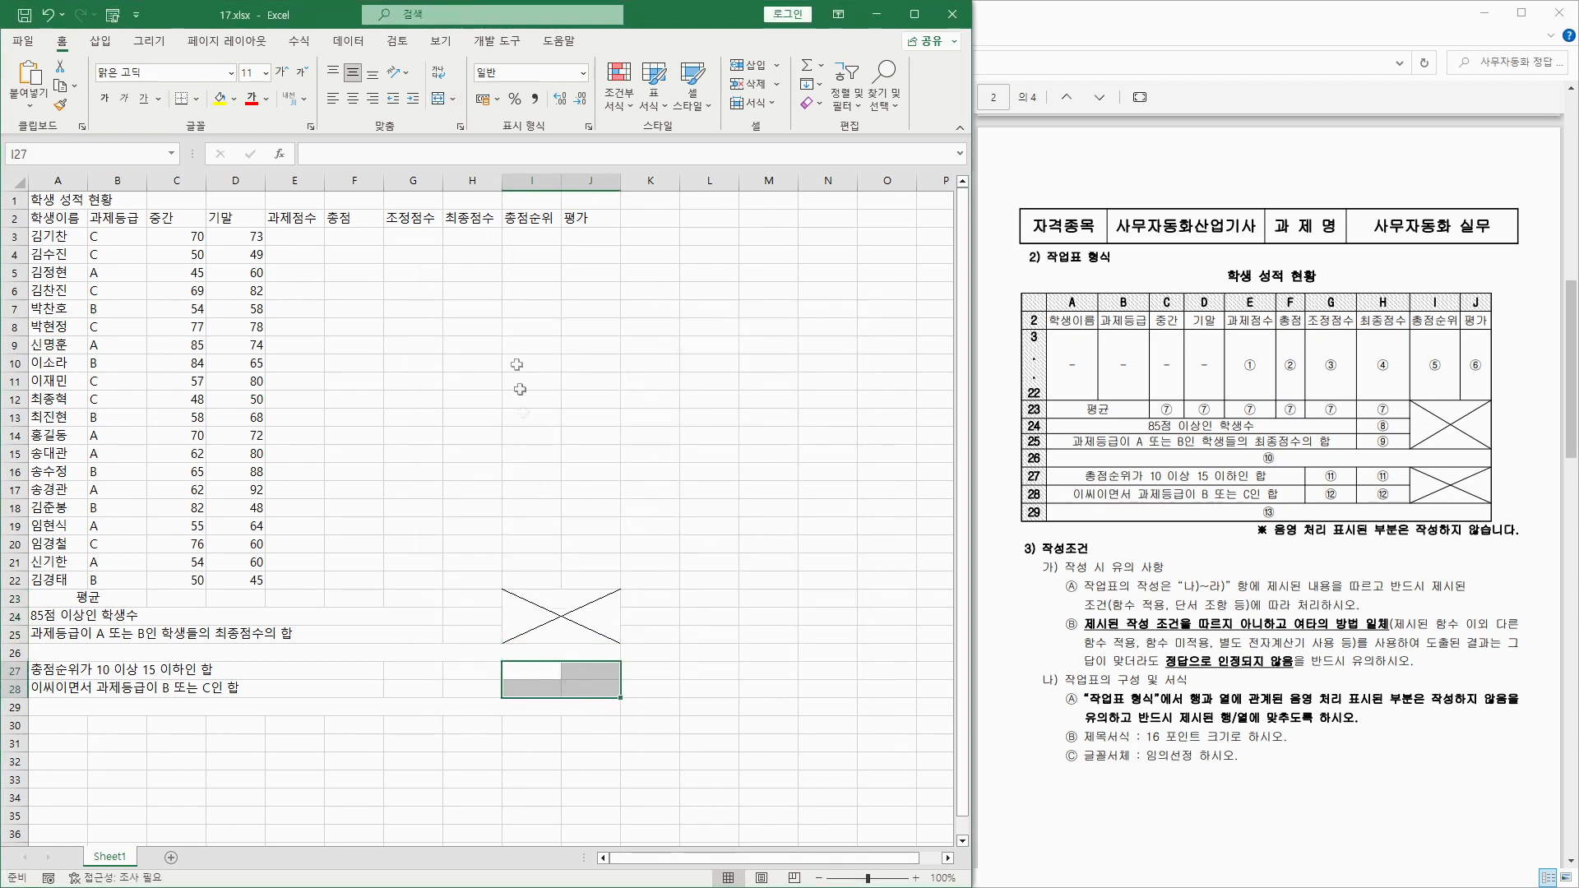
left_click(438, 99)
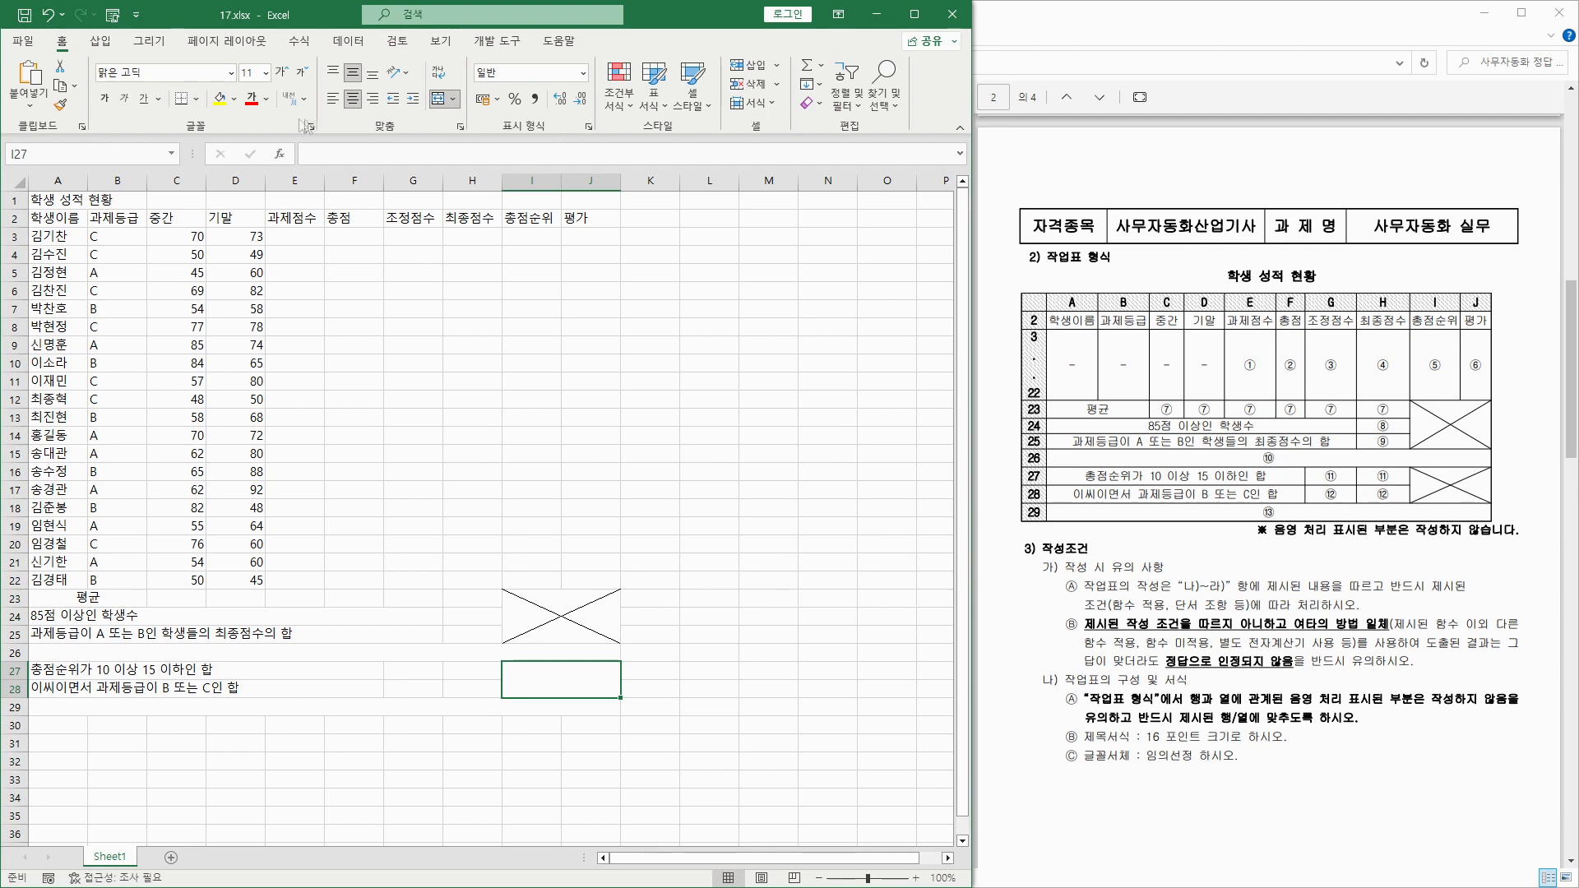
right_click(536, 690)
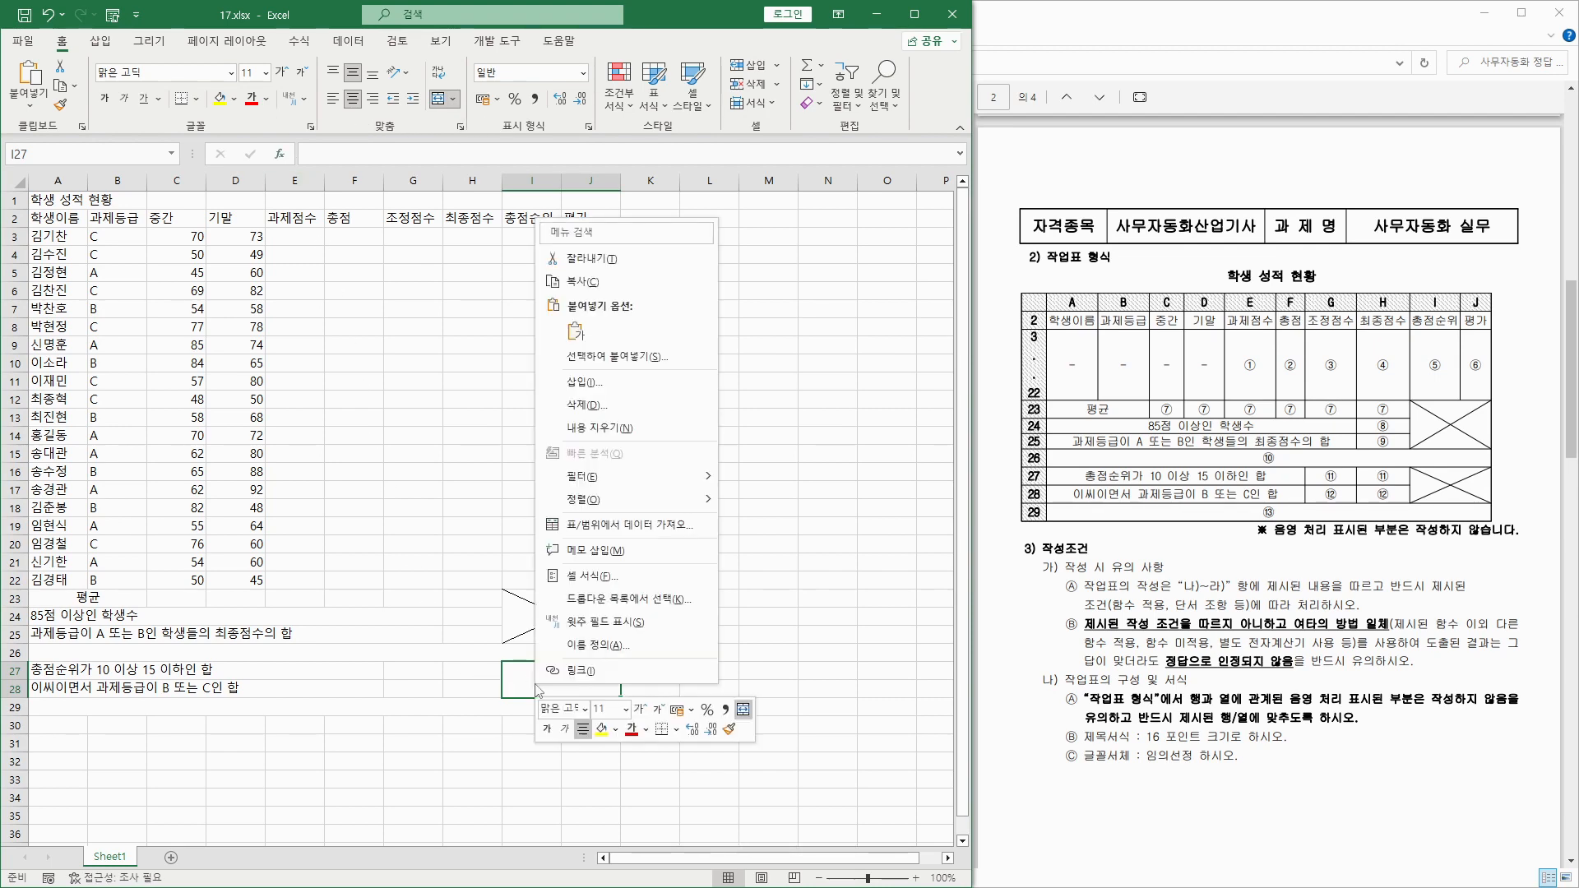
left_click(588, 576)
left_click(500, 607)
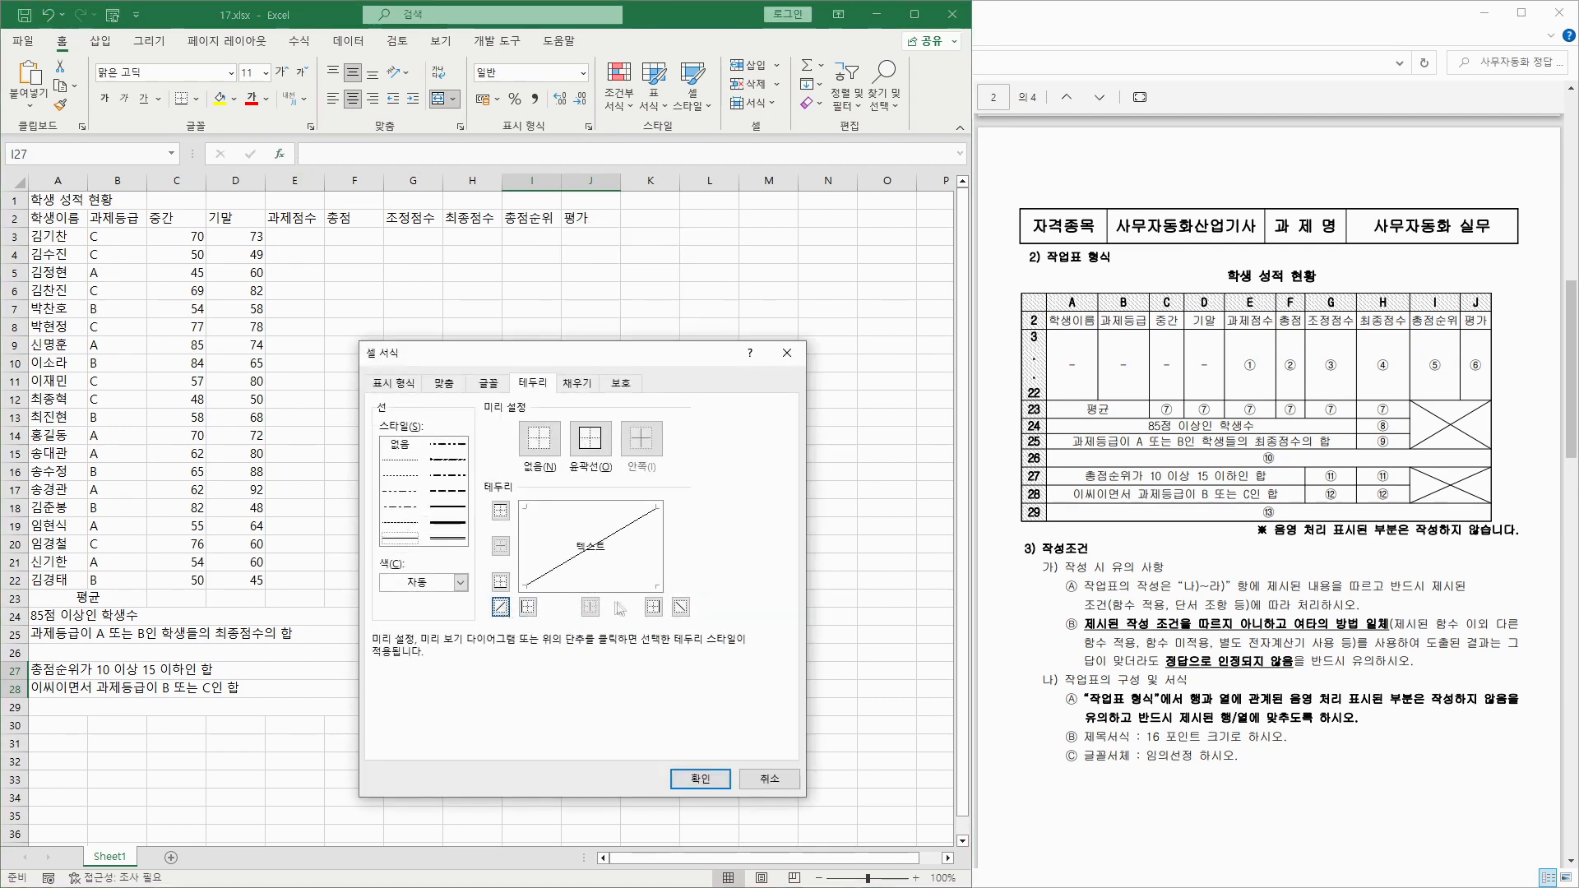
left_click(681, 607)
left_click(705, 778)
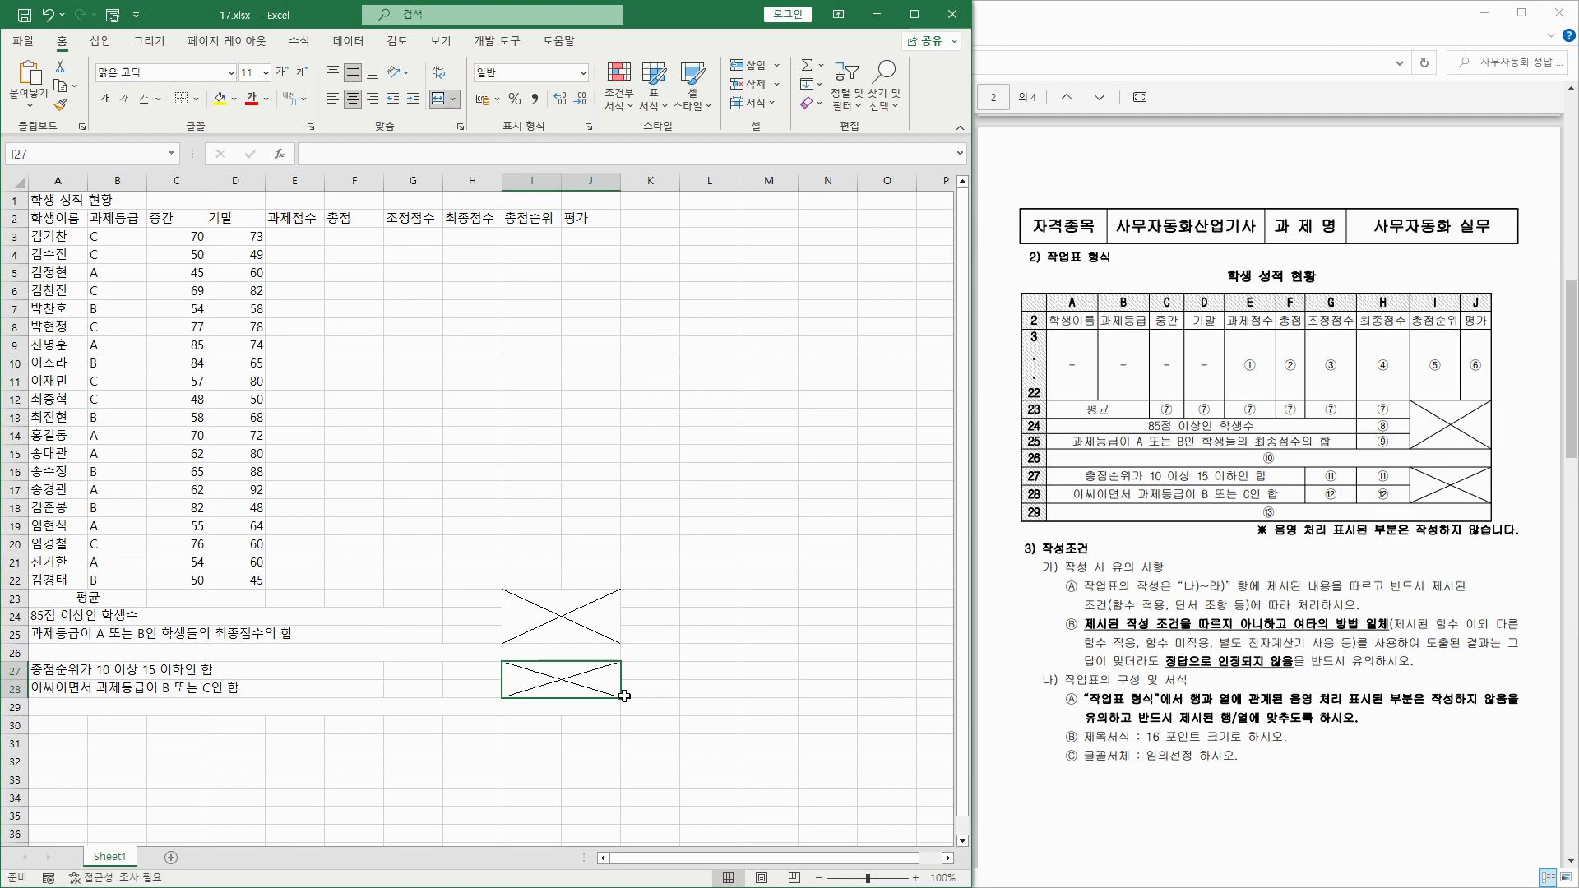
Apply all borders to the table range A2:J29 and center its contents horizontally.
left_click_drag(570, 709, 558, 226)
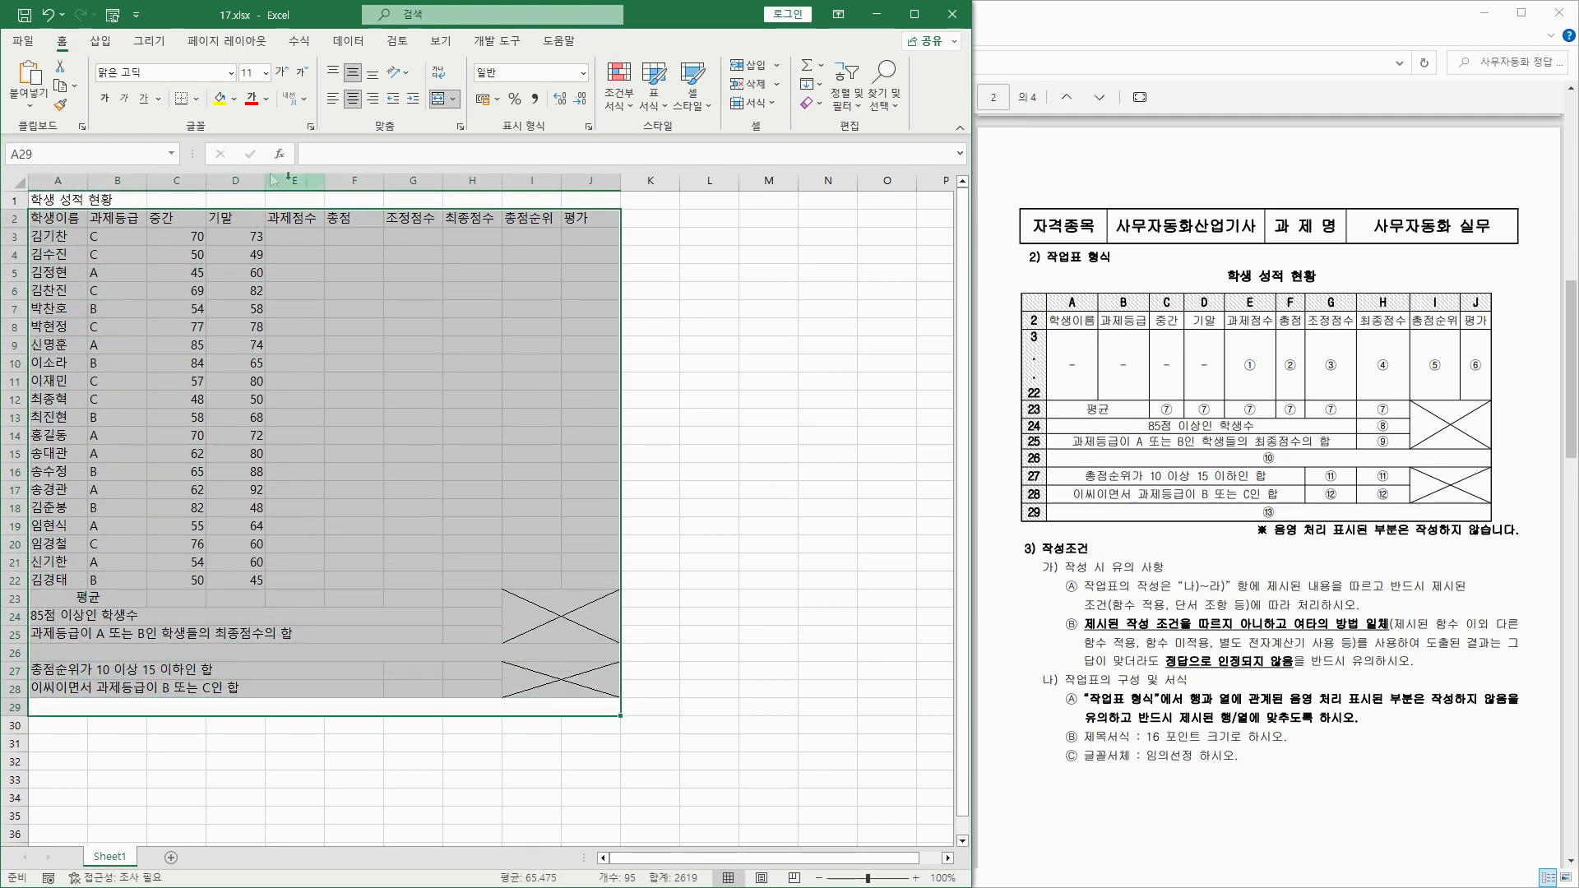
left_click(200, 100)
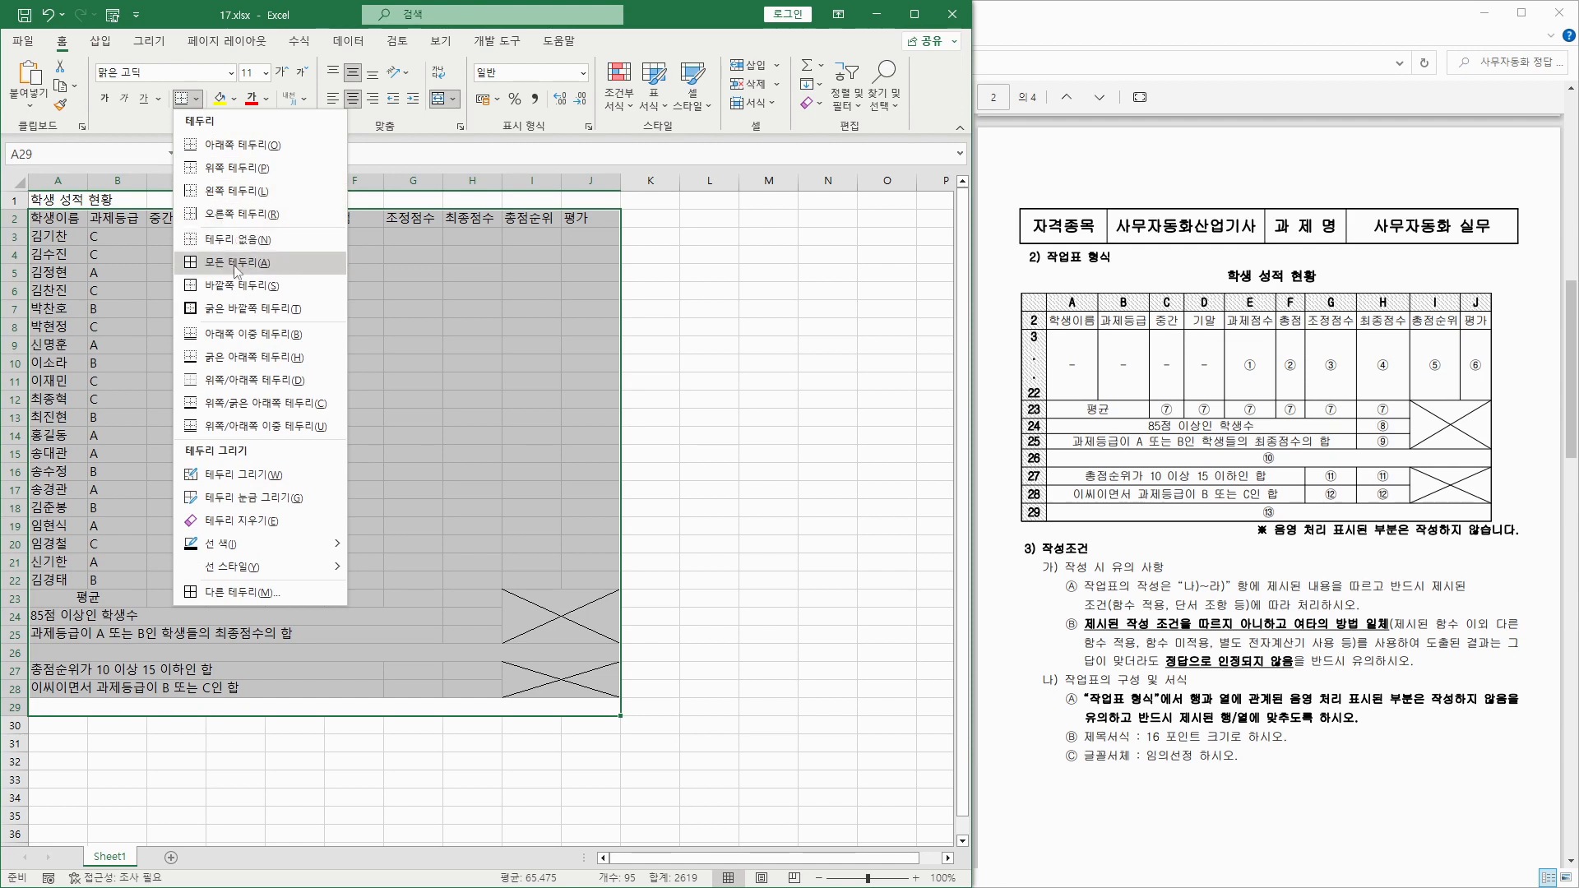
left_click(234, 265)
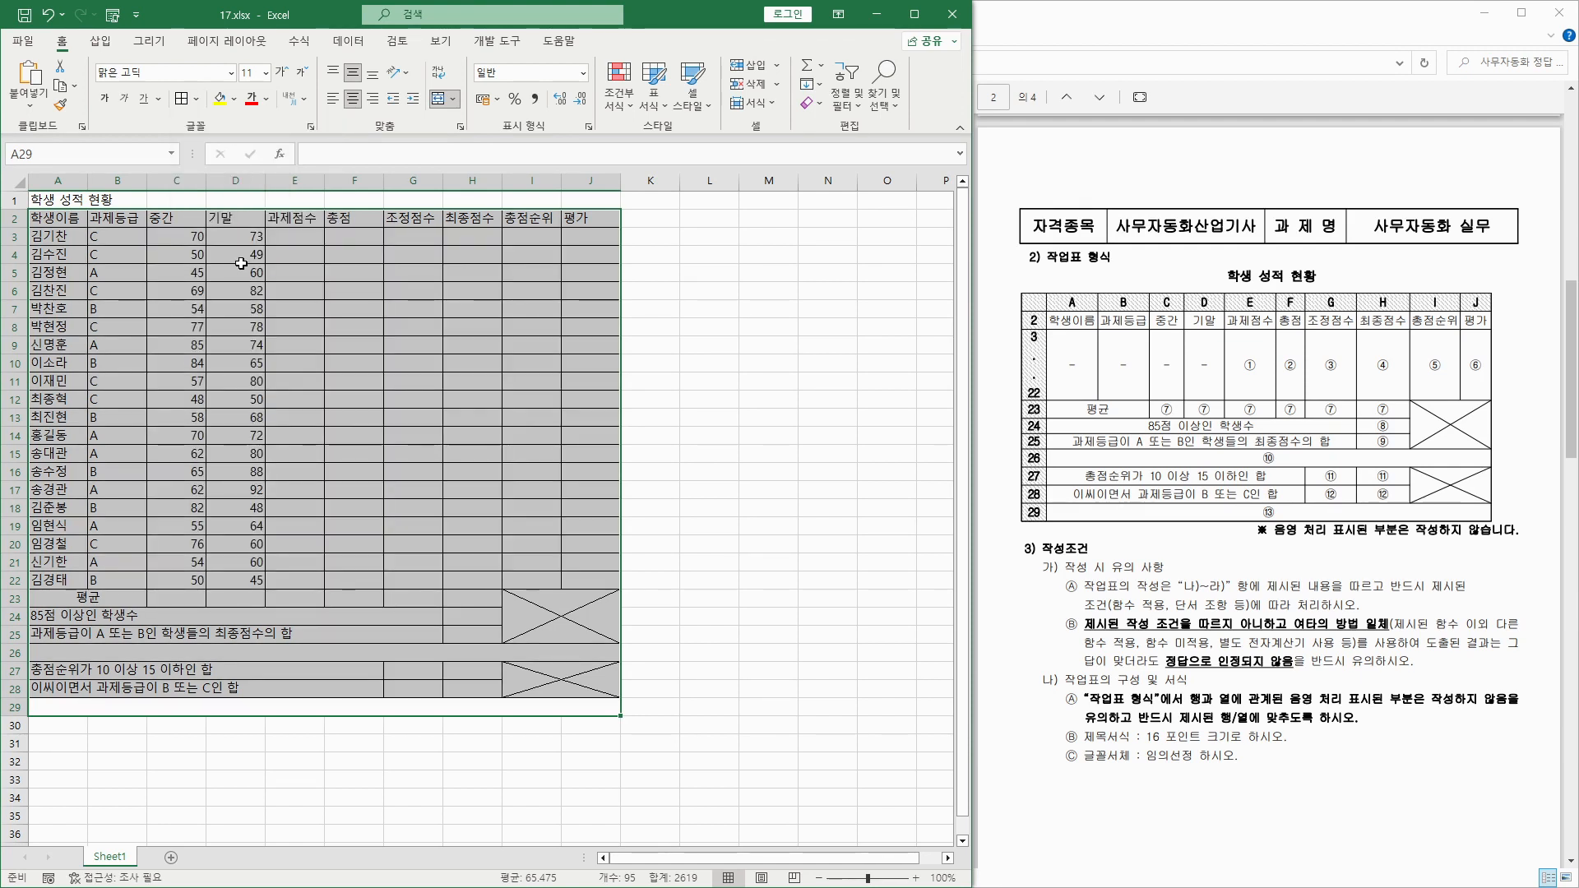
left_click(354, 103)
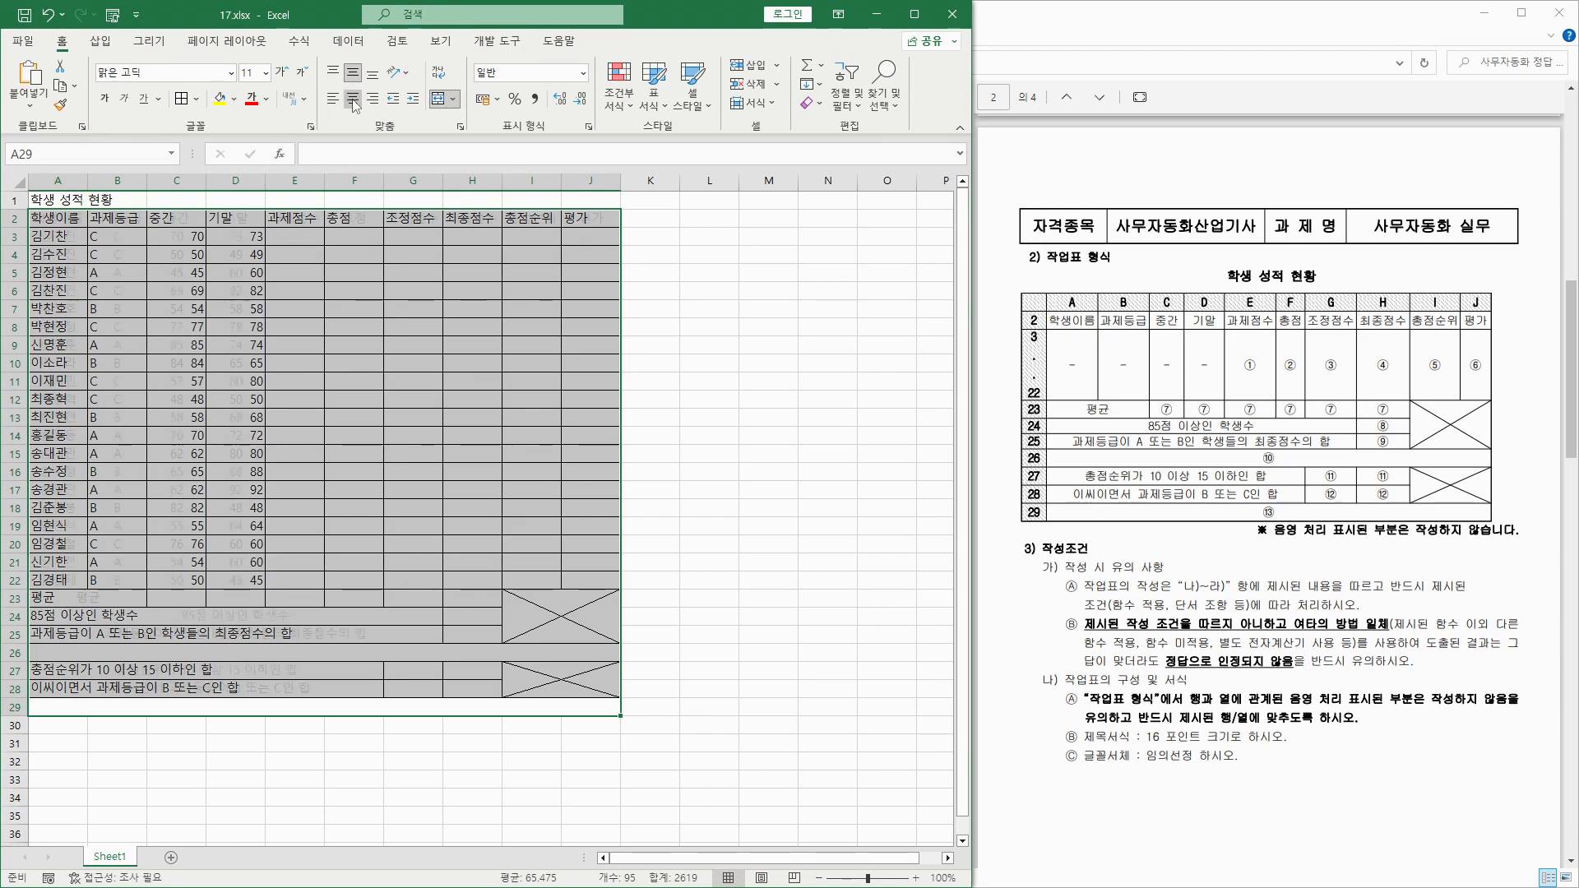
left_click(354, 104)
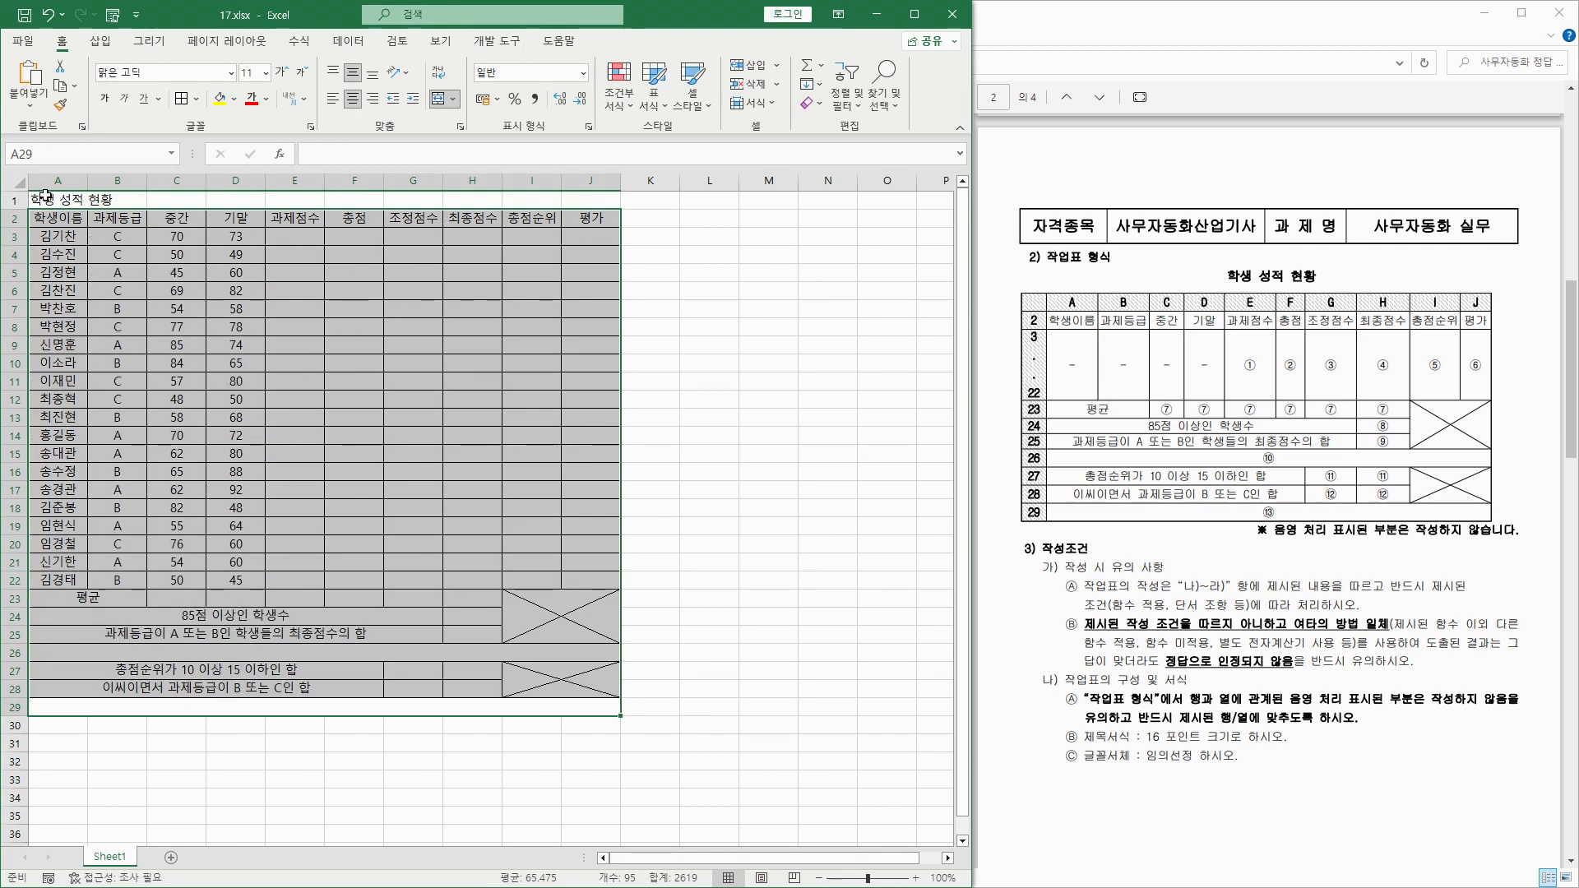
Merge and center the title 학생 성적 현황 across A1:J1 and set its font size to 16.
left_click_drag(45, 196, 586, 193)
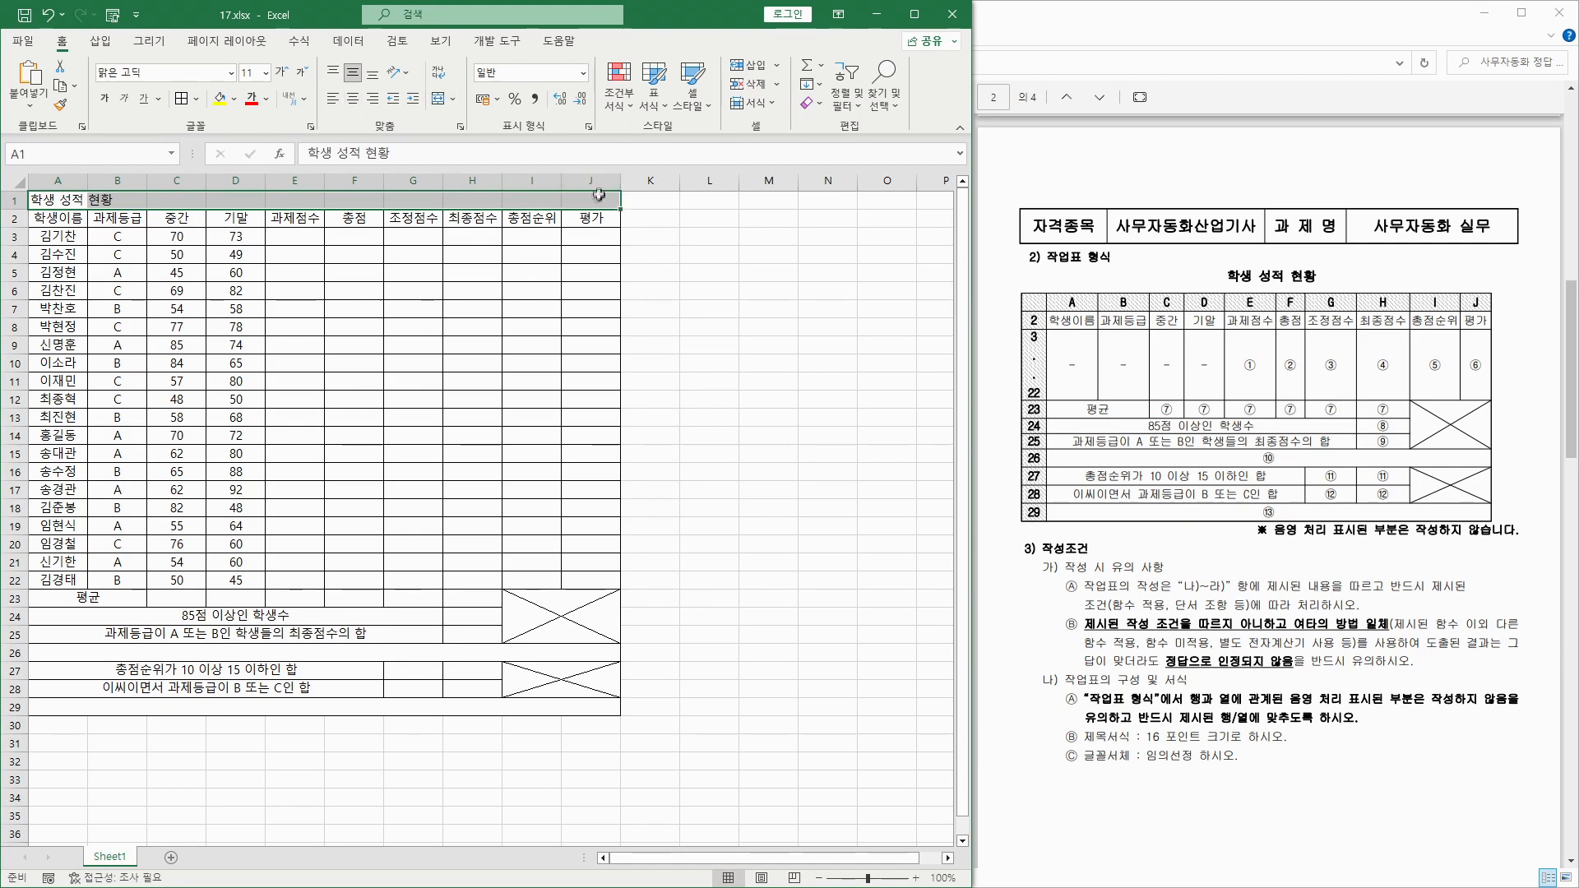
left_click(438, 100)
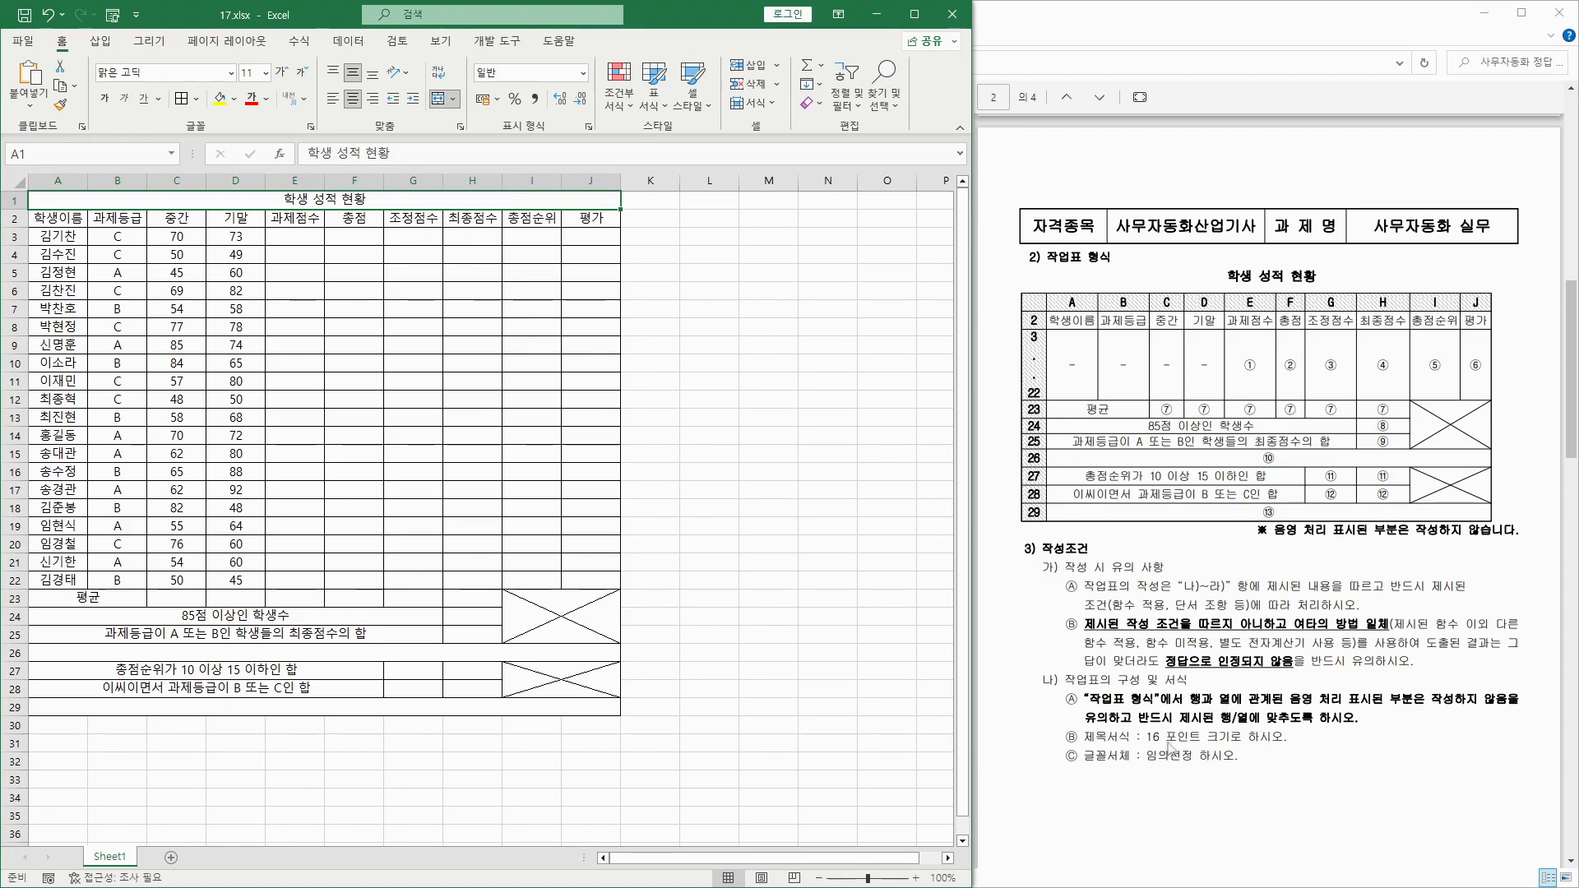
left_click(282, 73)
left_click(281, 72)
left_click(281, 72)
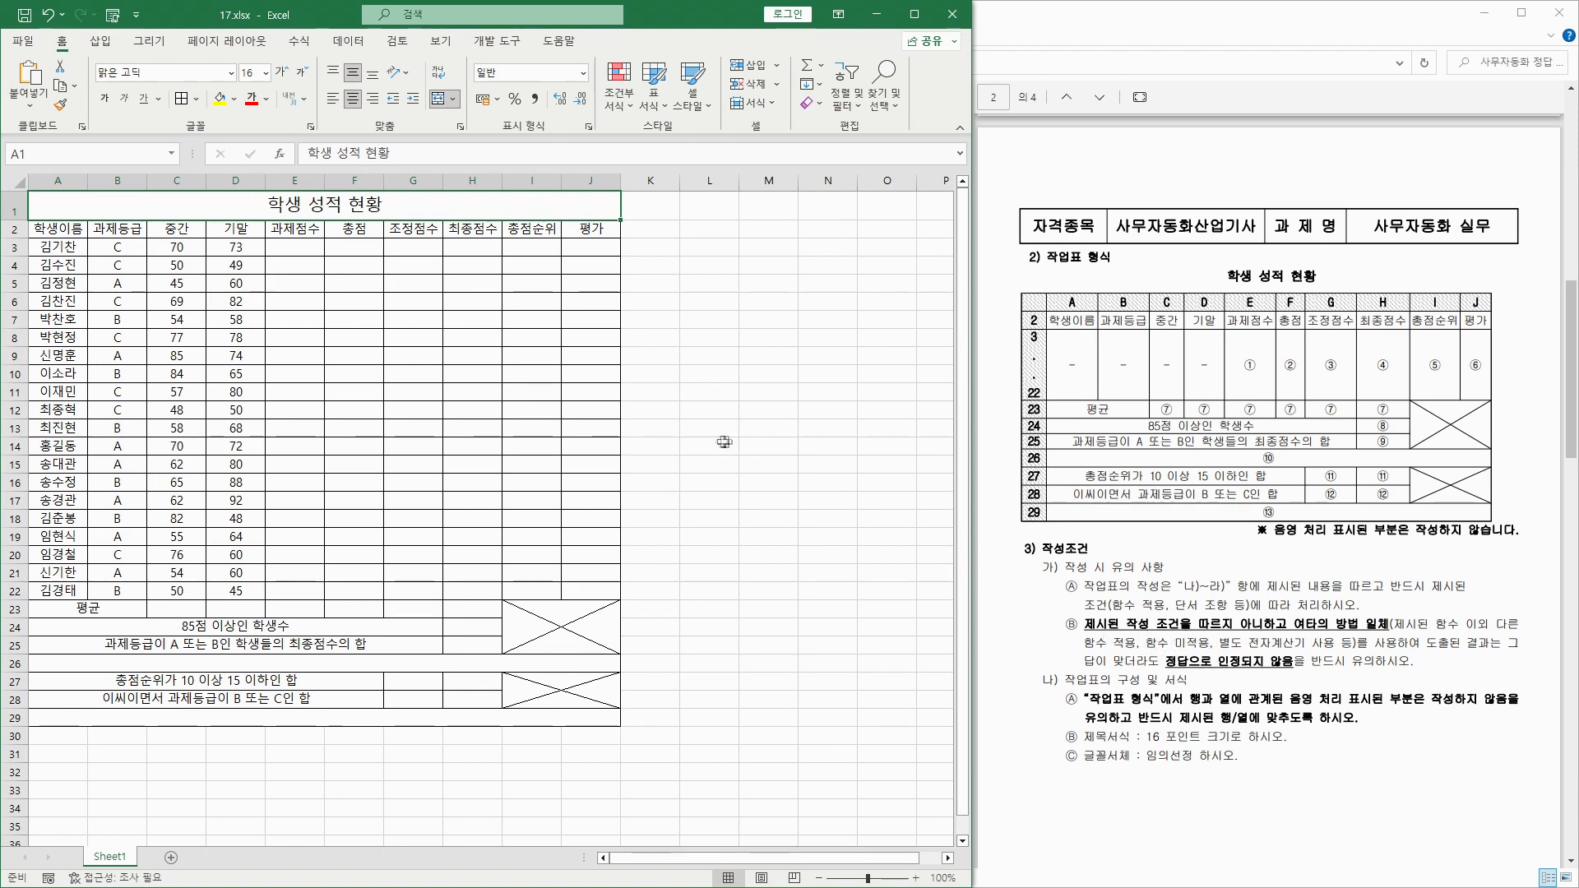
Start the 과제점수 formula in E3 as =IF(B3="A",20,10).
left_click(298, 250)
scroll(1070, 278, "down", 3)
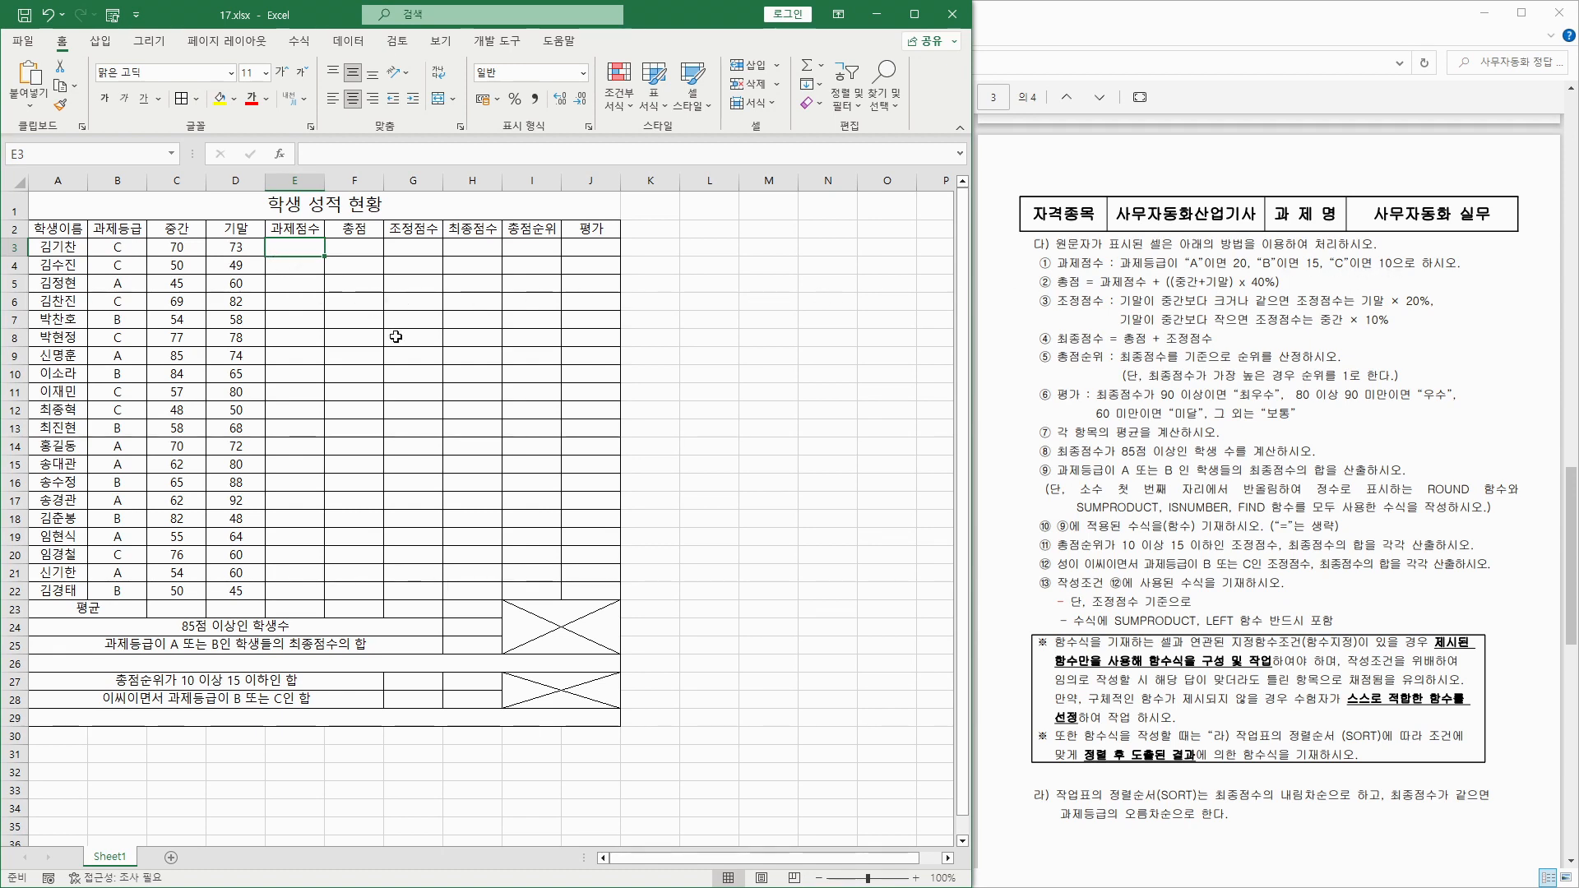
type("=ㅑㄹ")
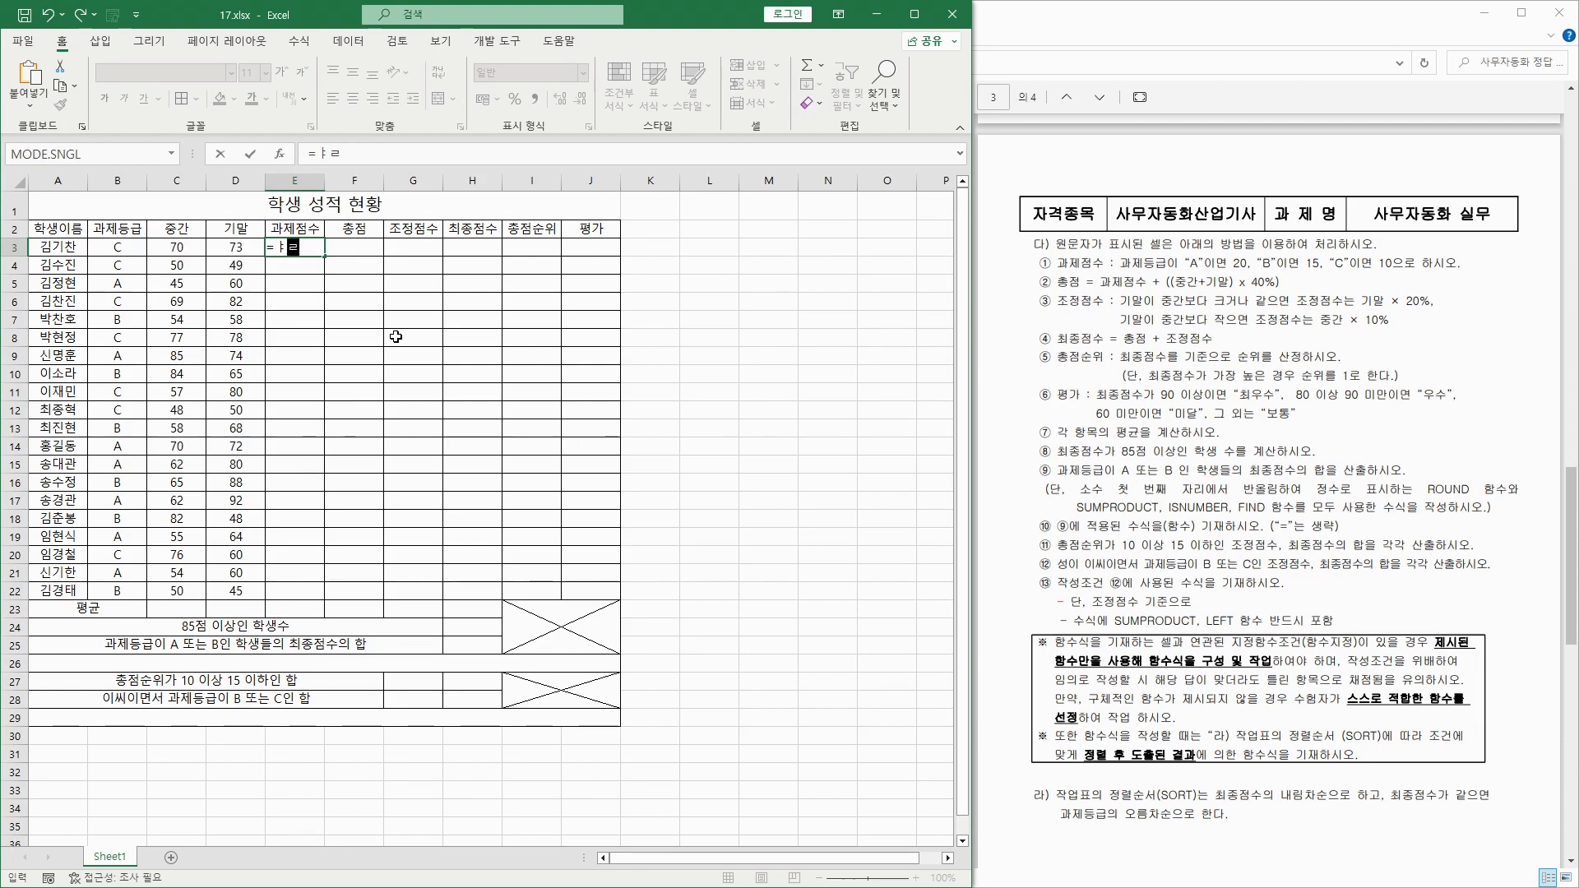
key("BackSpace")
key("BackSpace")
type("if(")
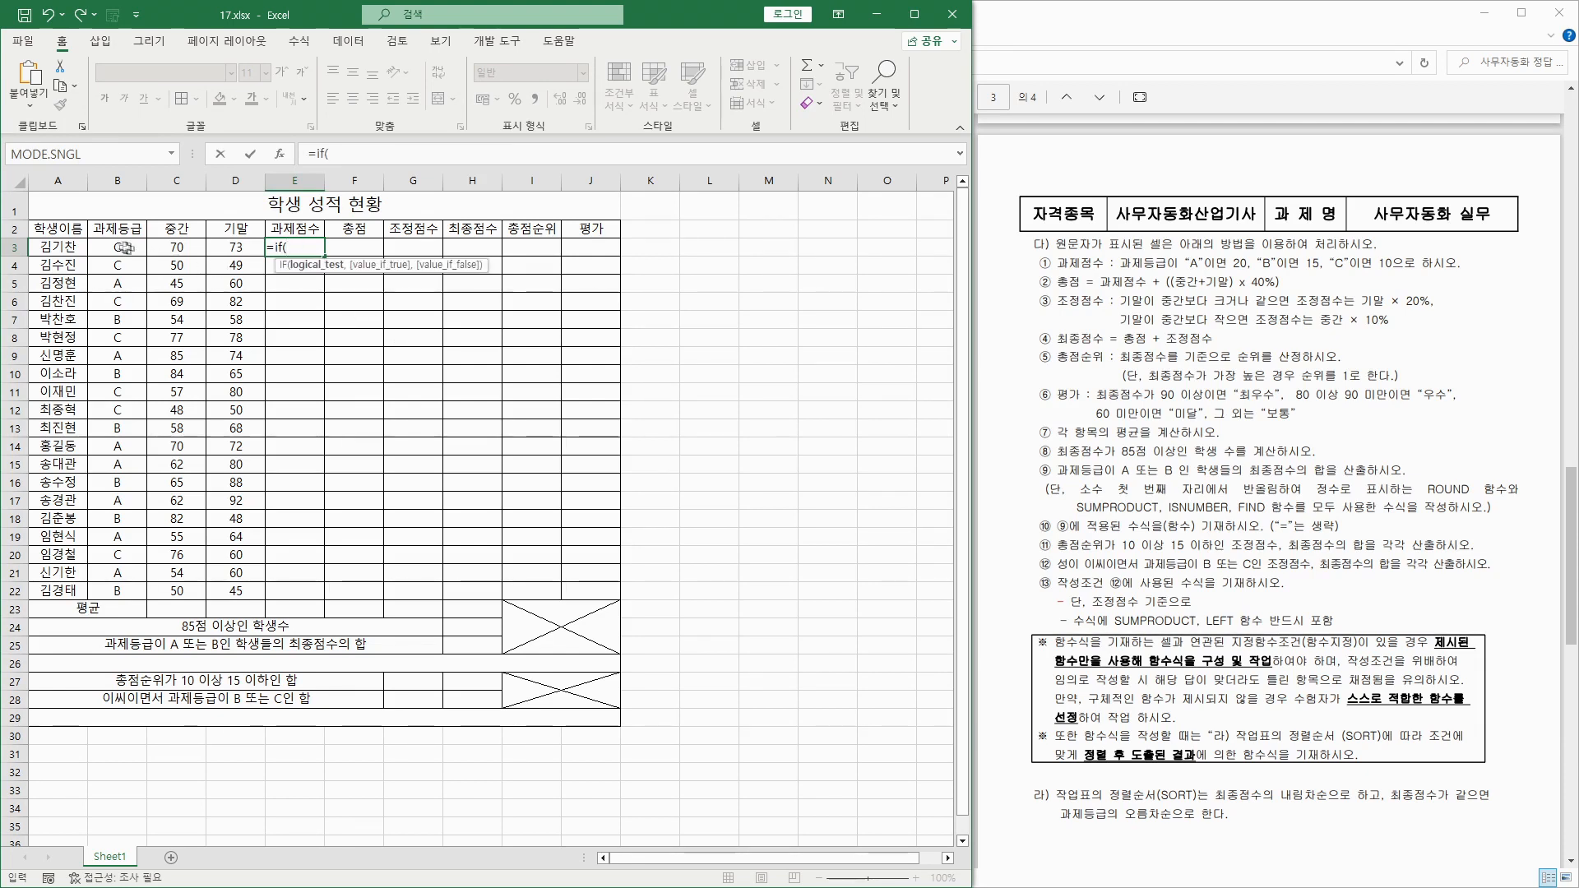
left_click(117, 244)
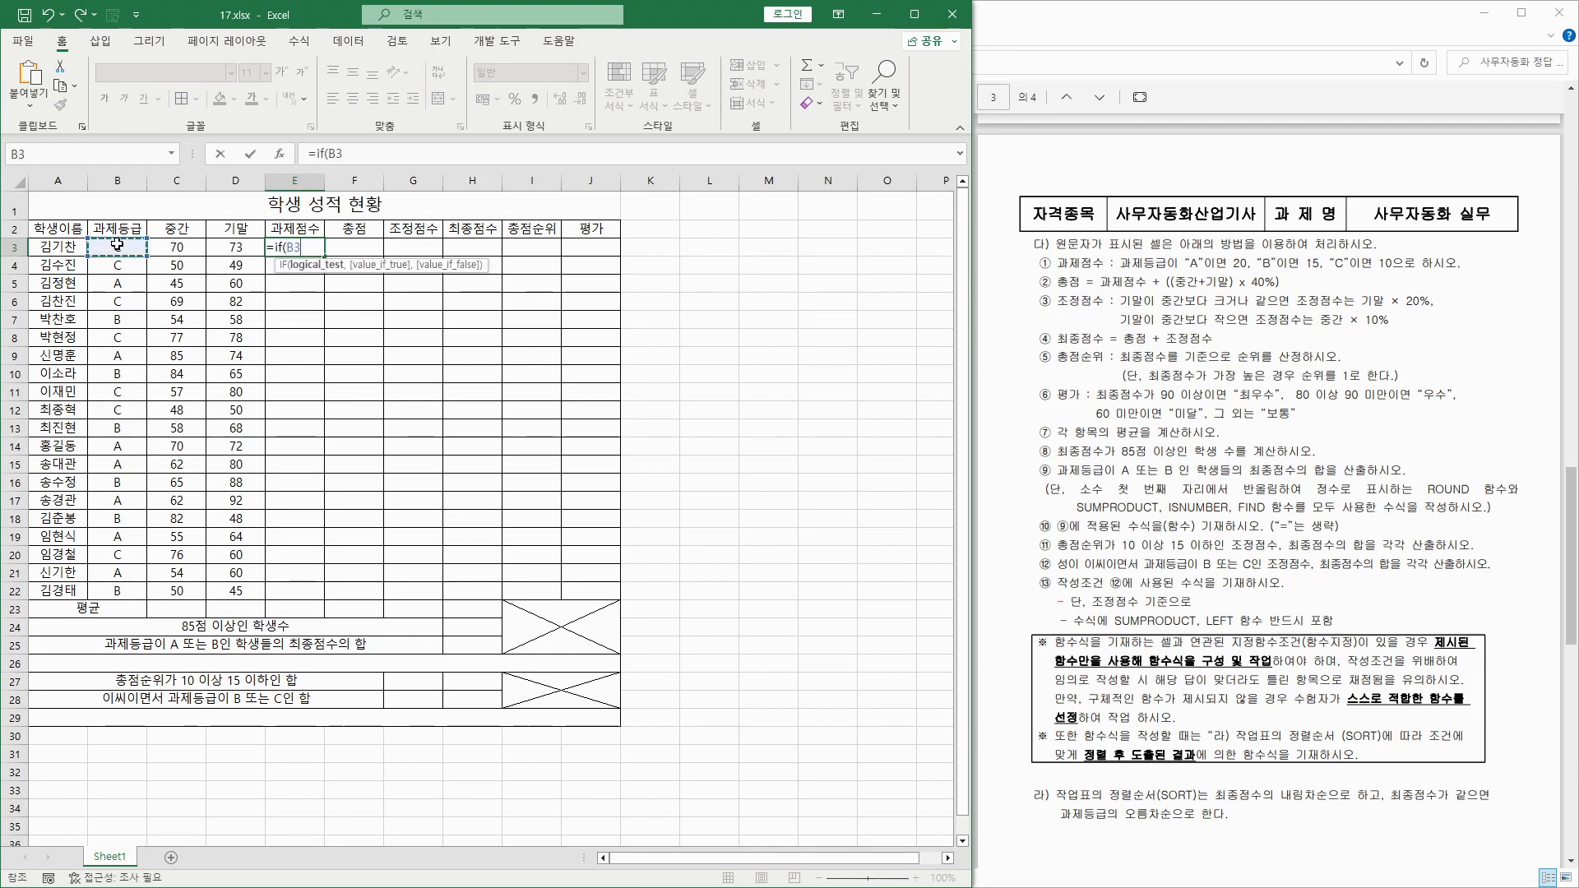
type("=\"ㅁ")
key("BackSpace")
type("a")
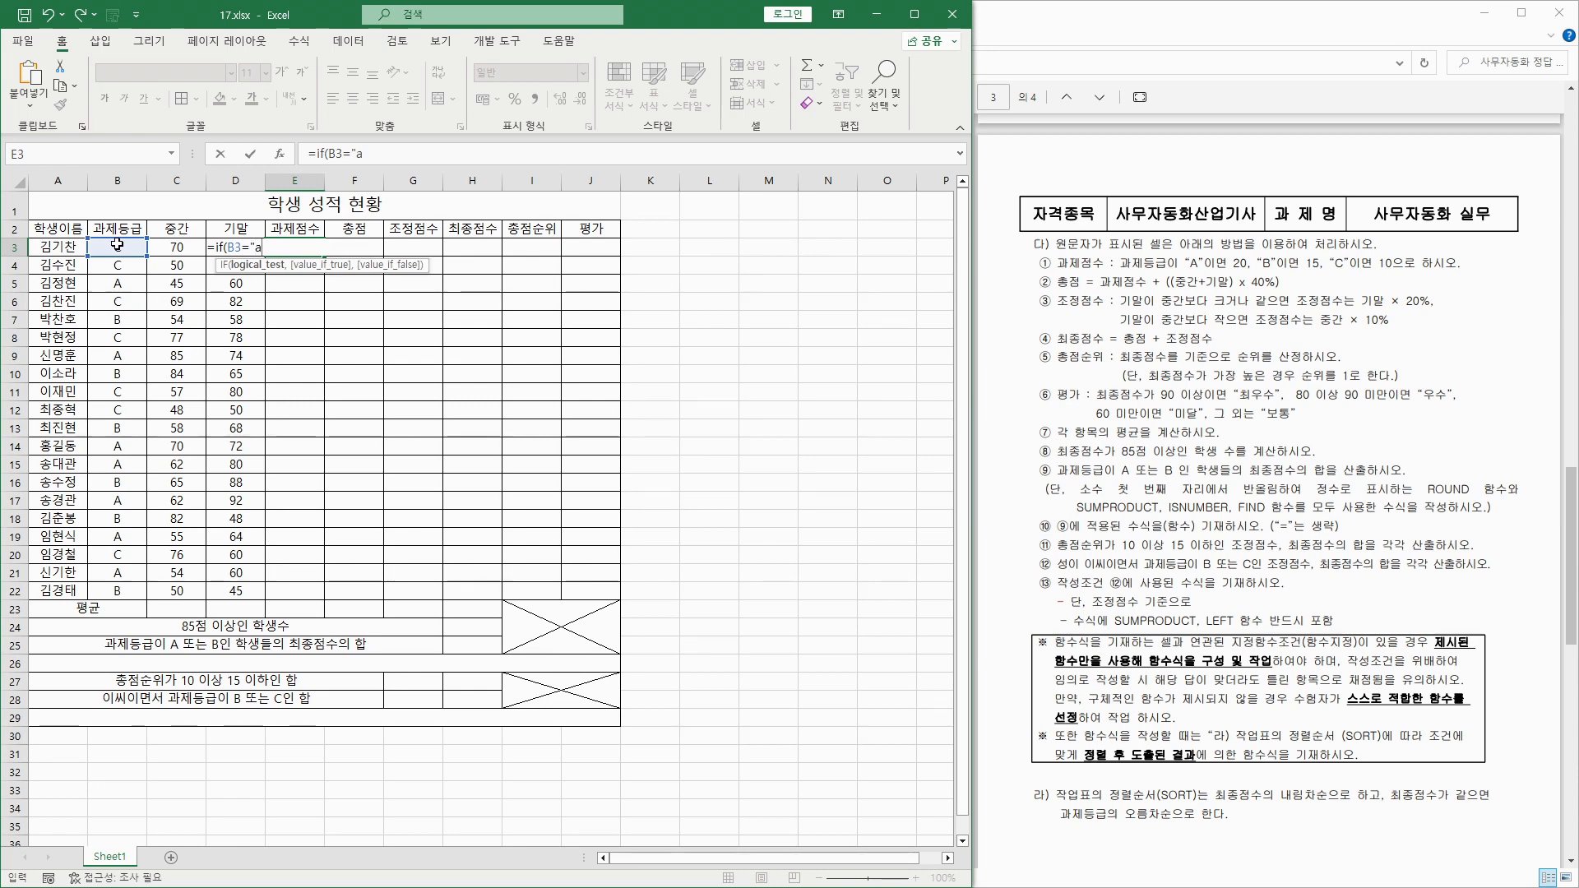
type("A")
type(",2")
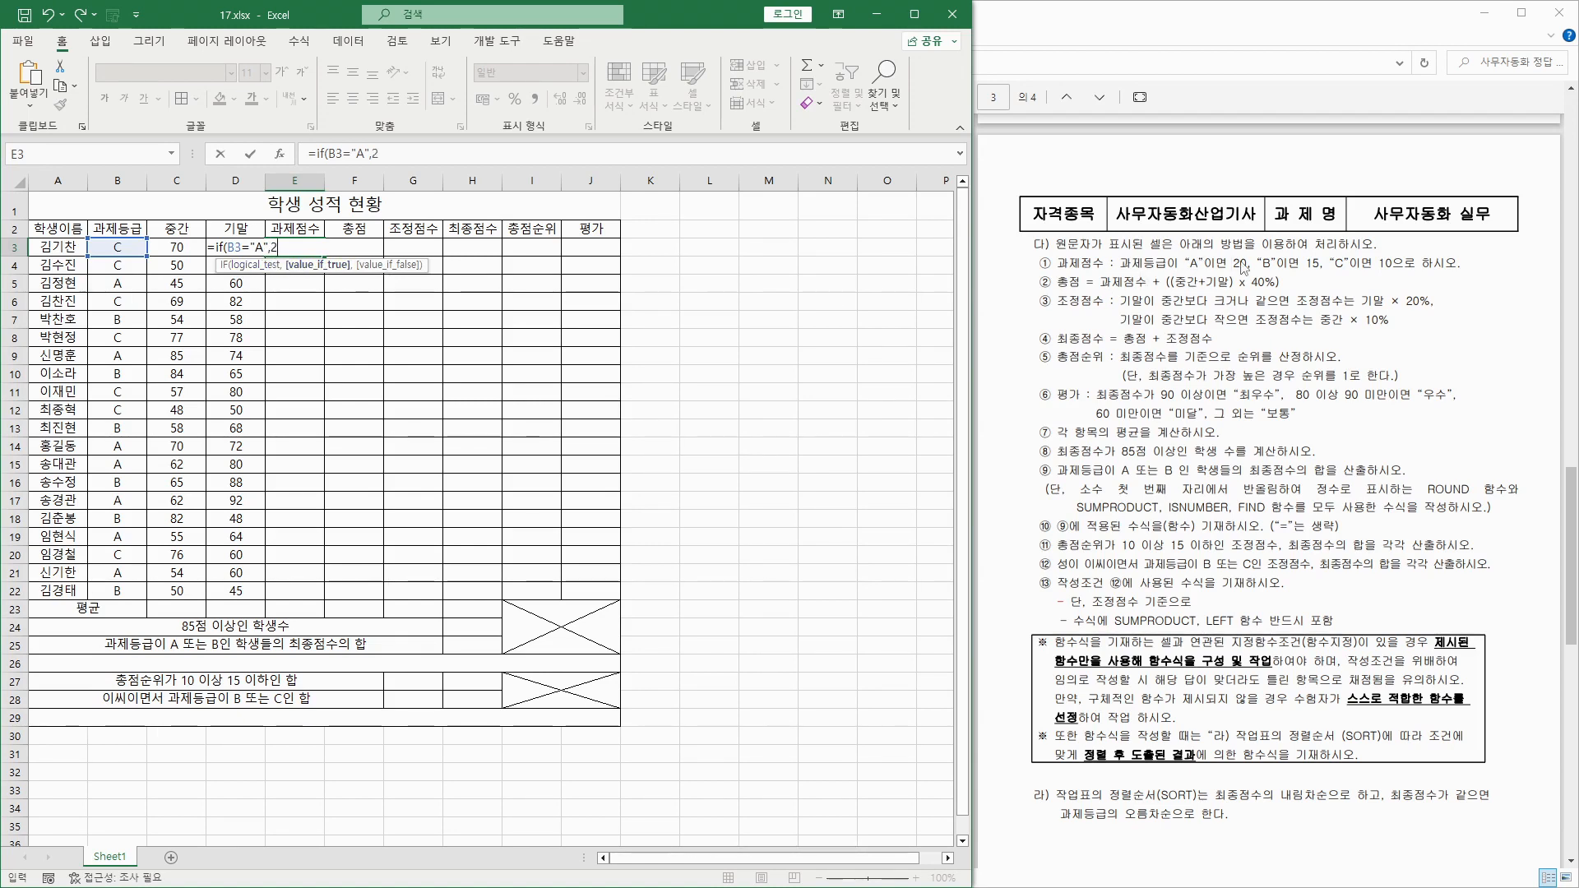
type("0,")
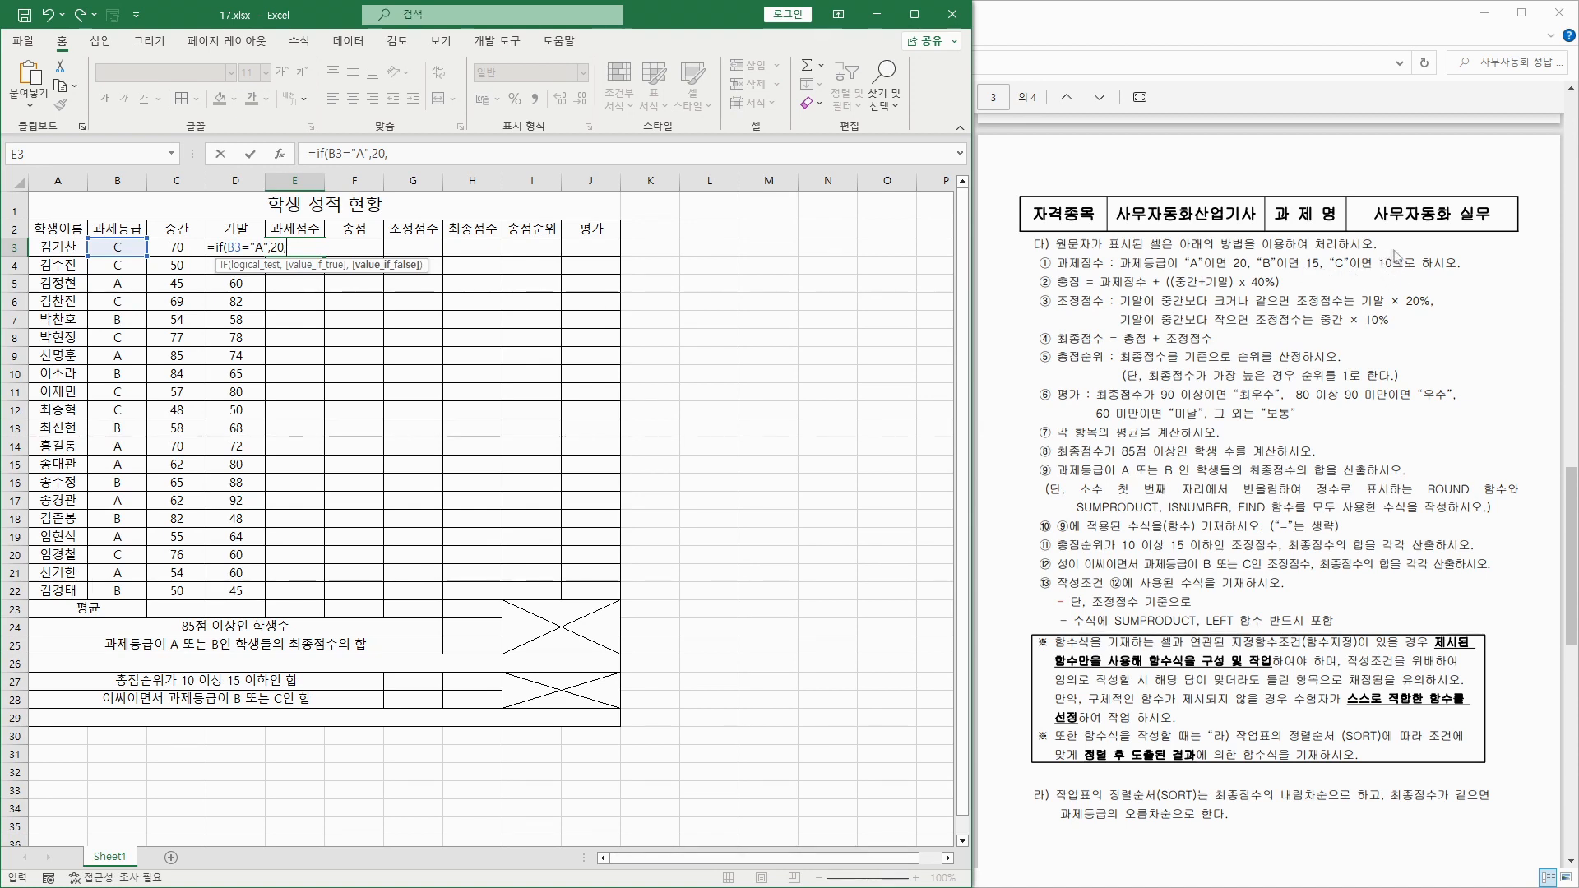
type("10)")
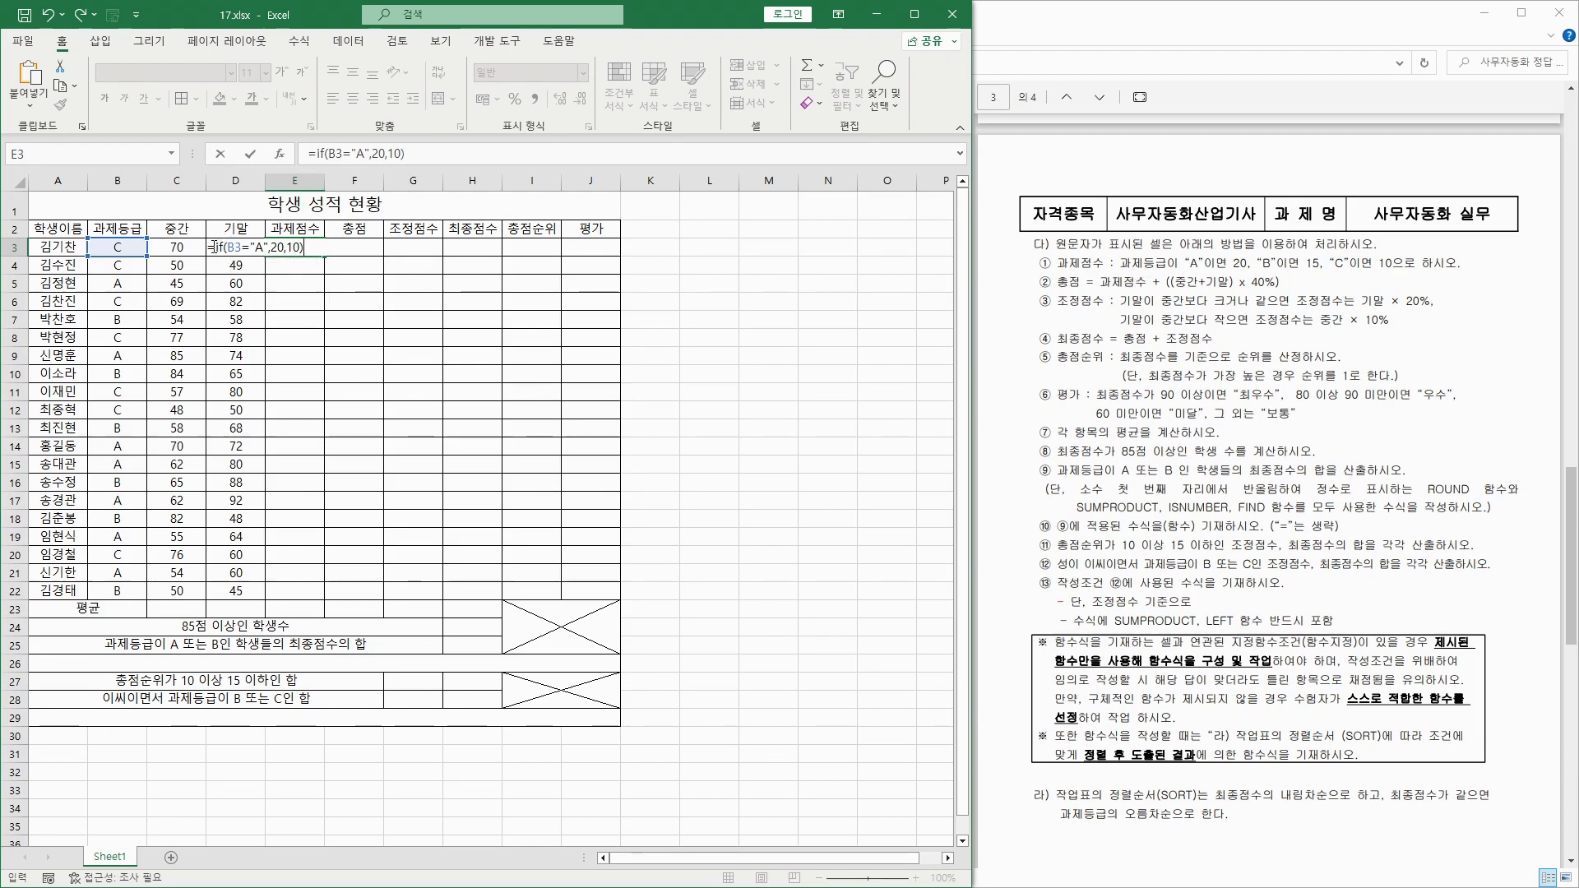
Replace the false value in the E3 formula with a nested IF(B3="B",15,10) and commit it.
left_click_drag(216, 246, 308, 246)
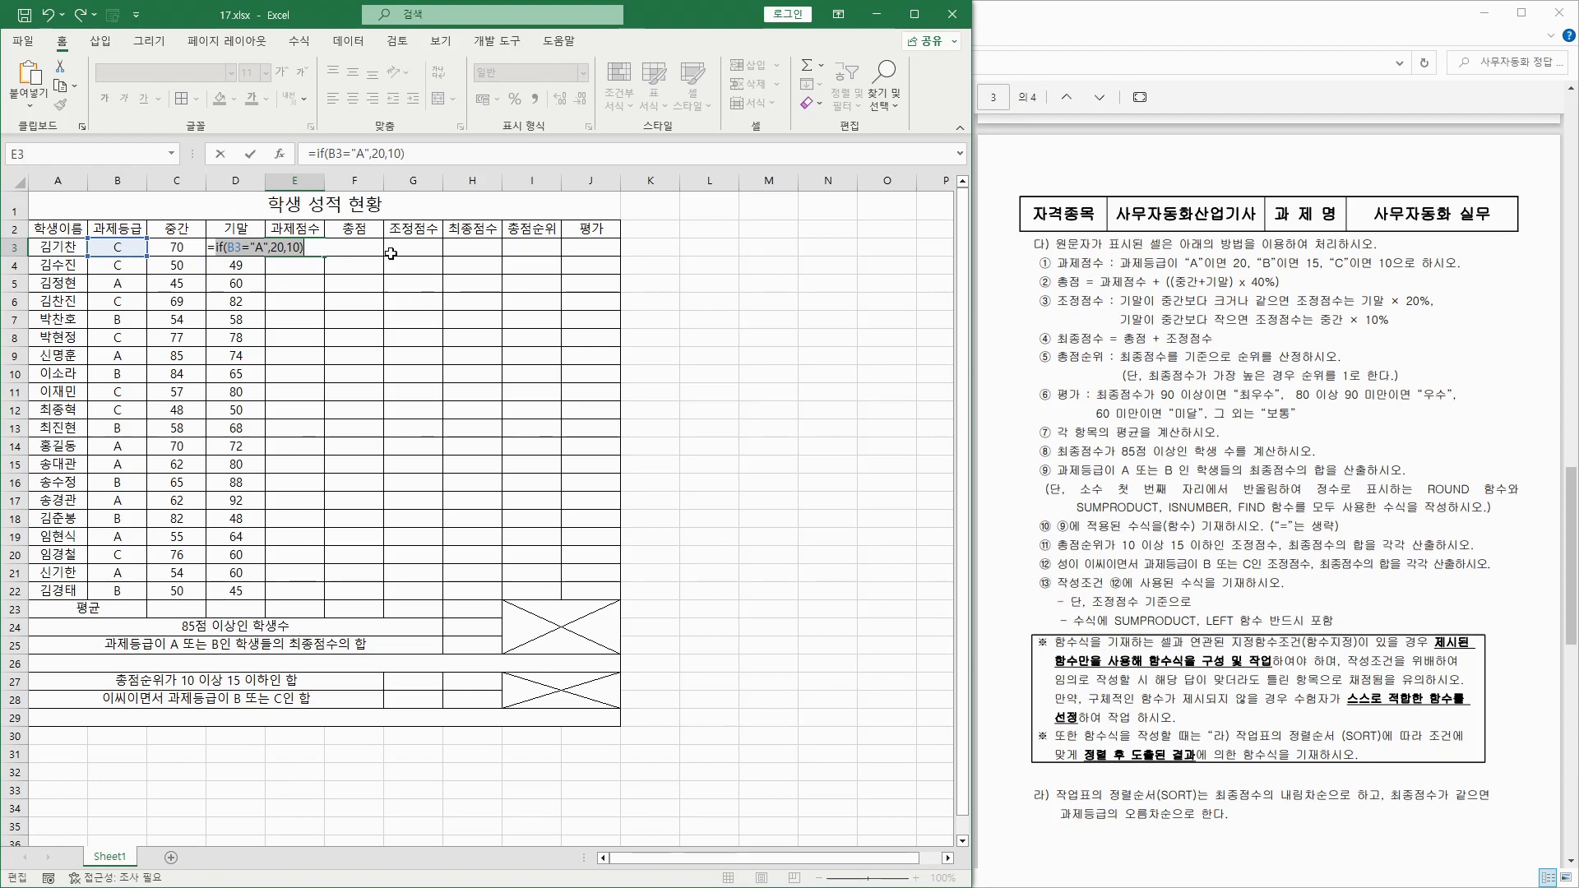
left_click_drag(286, 247, 301, 246)
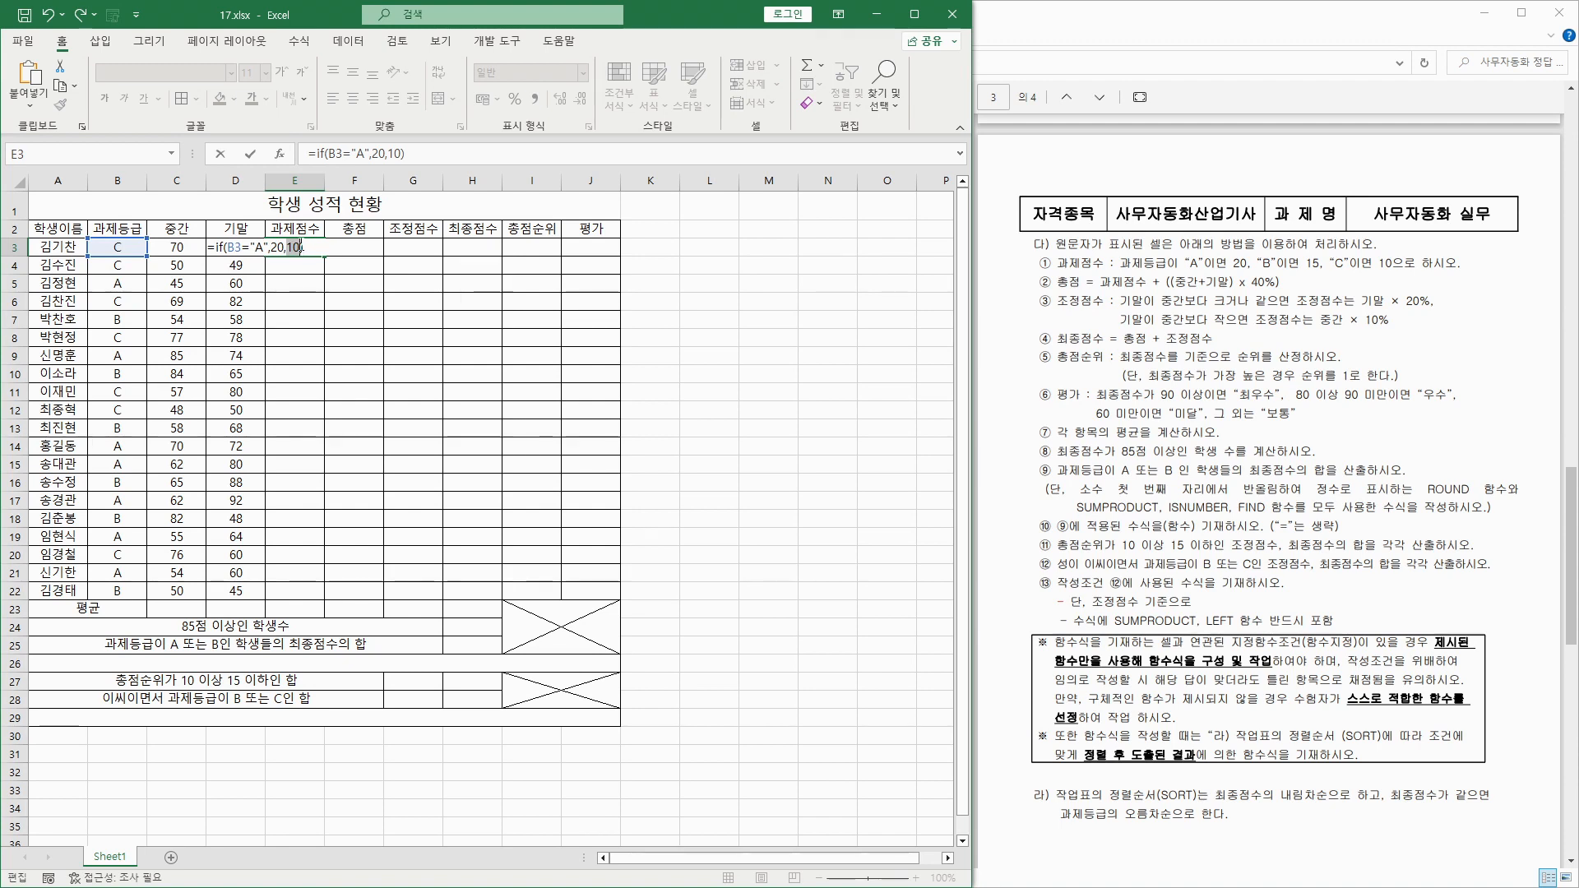
key("ctrl+v")
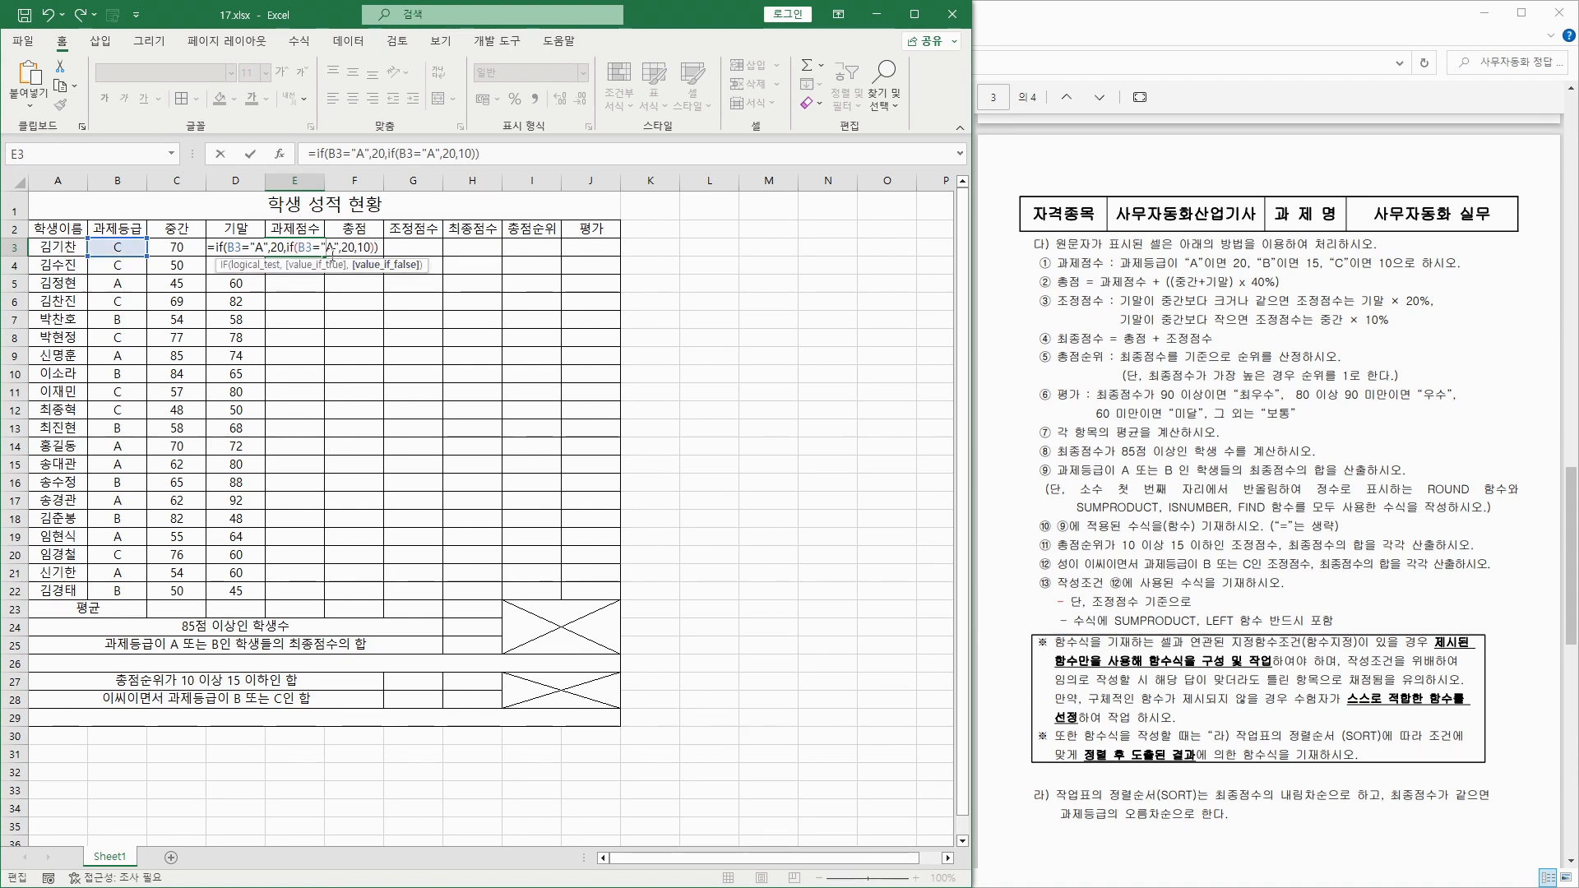
left_click_drag(334, 258, 335, 258)
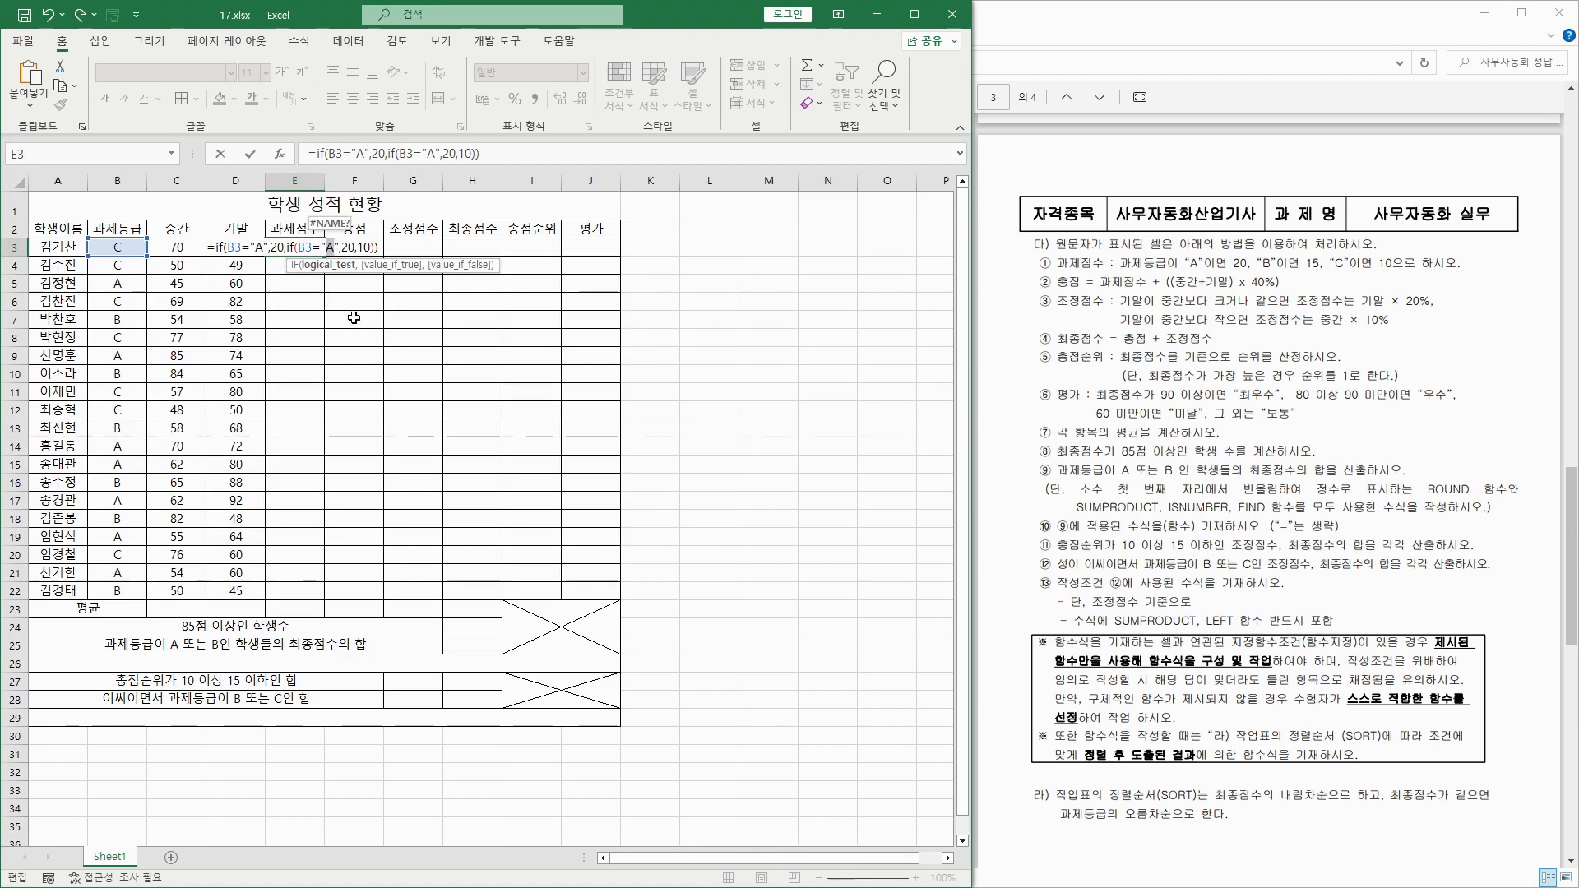
type("b")
key("BackSpace")
type("B")
key("Right")
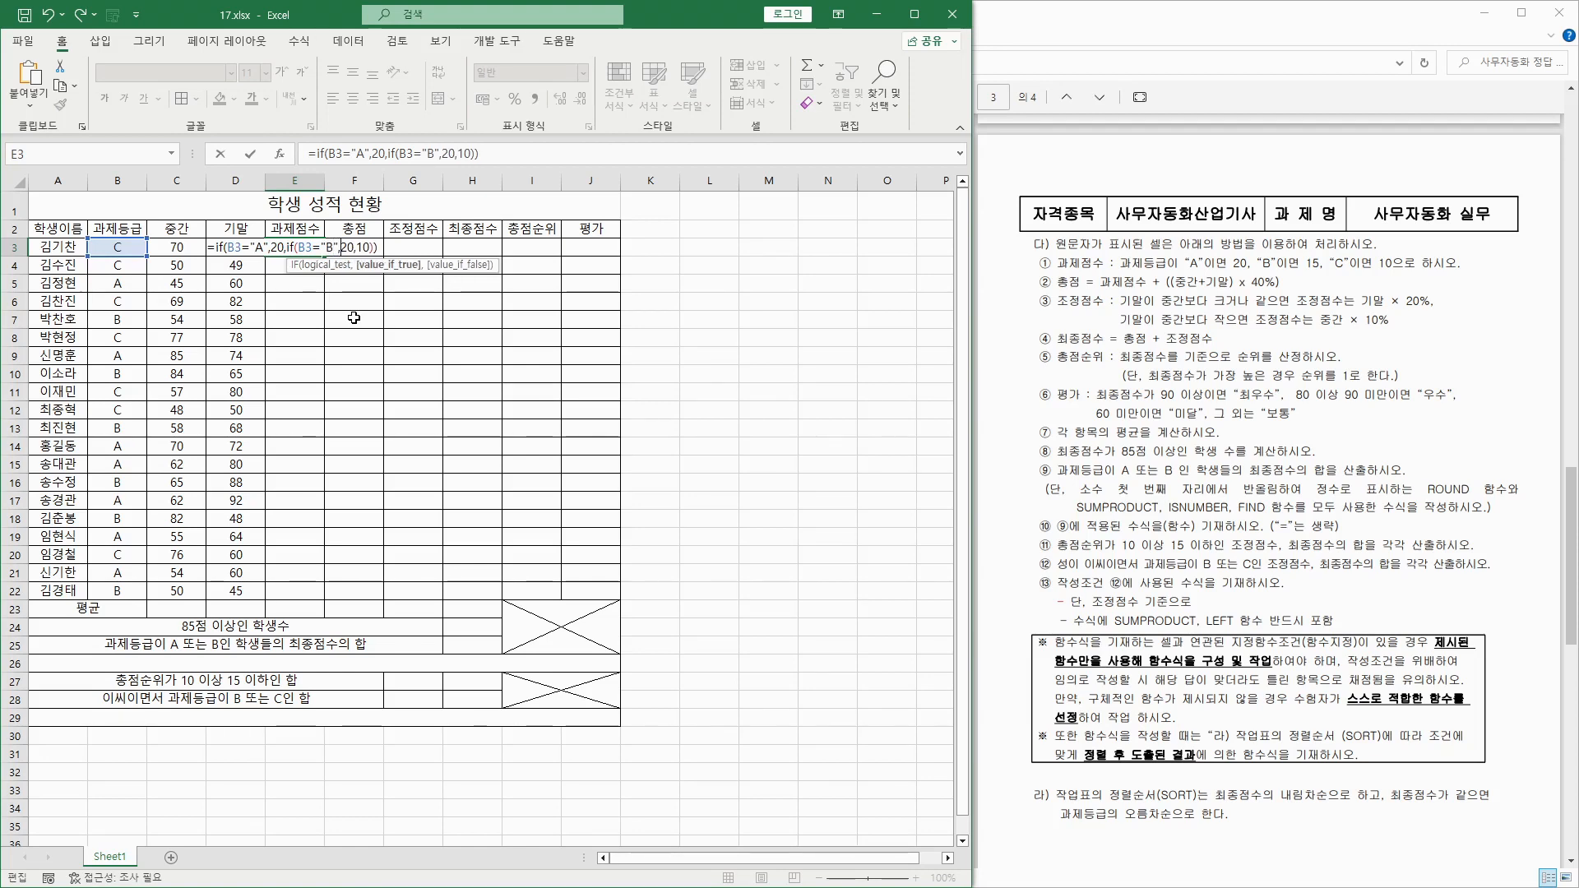
key("Delete")
key("Delete")
type("15")
key("Return")
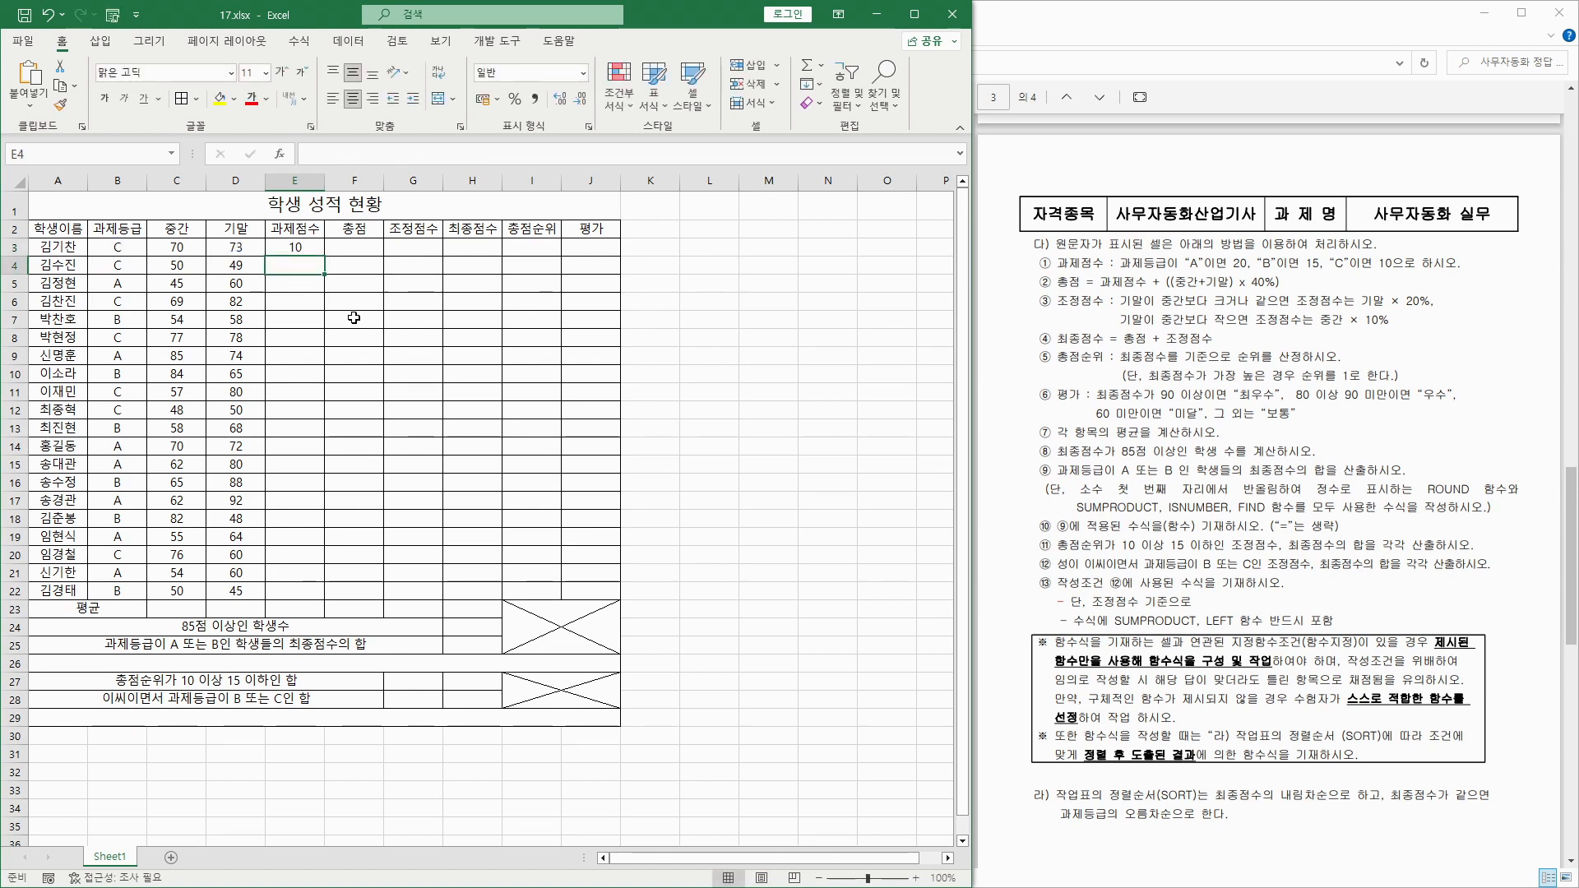
Fill the E3 formula down through E22 and compare the grades in rows 3, 5 and 7 with their 과제점수 values.
key("Up")
left_click_drag(326, 257, 327, 599)
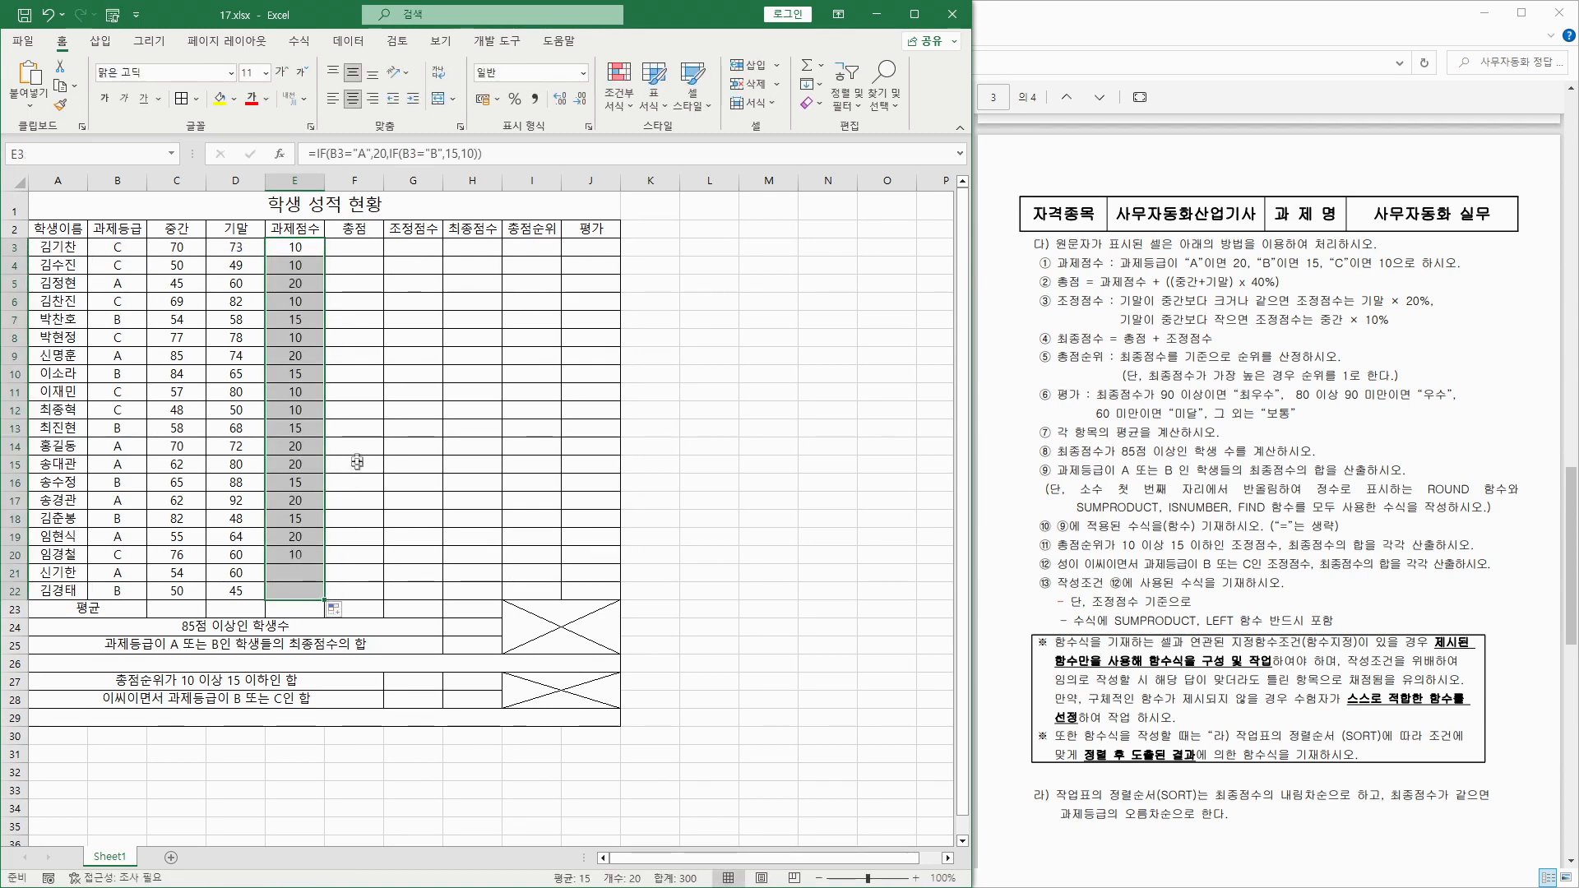
left_click(120, 249)
left_click_drag(119, 249, 295, 265)
left_click_drag(109, 285, 308, 283)
left_click_drag(125, 322, 304, 320)
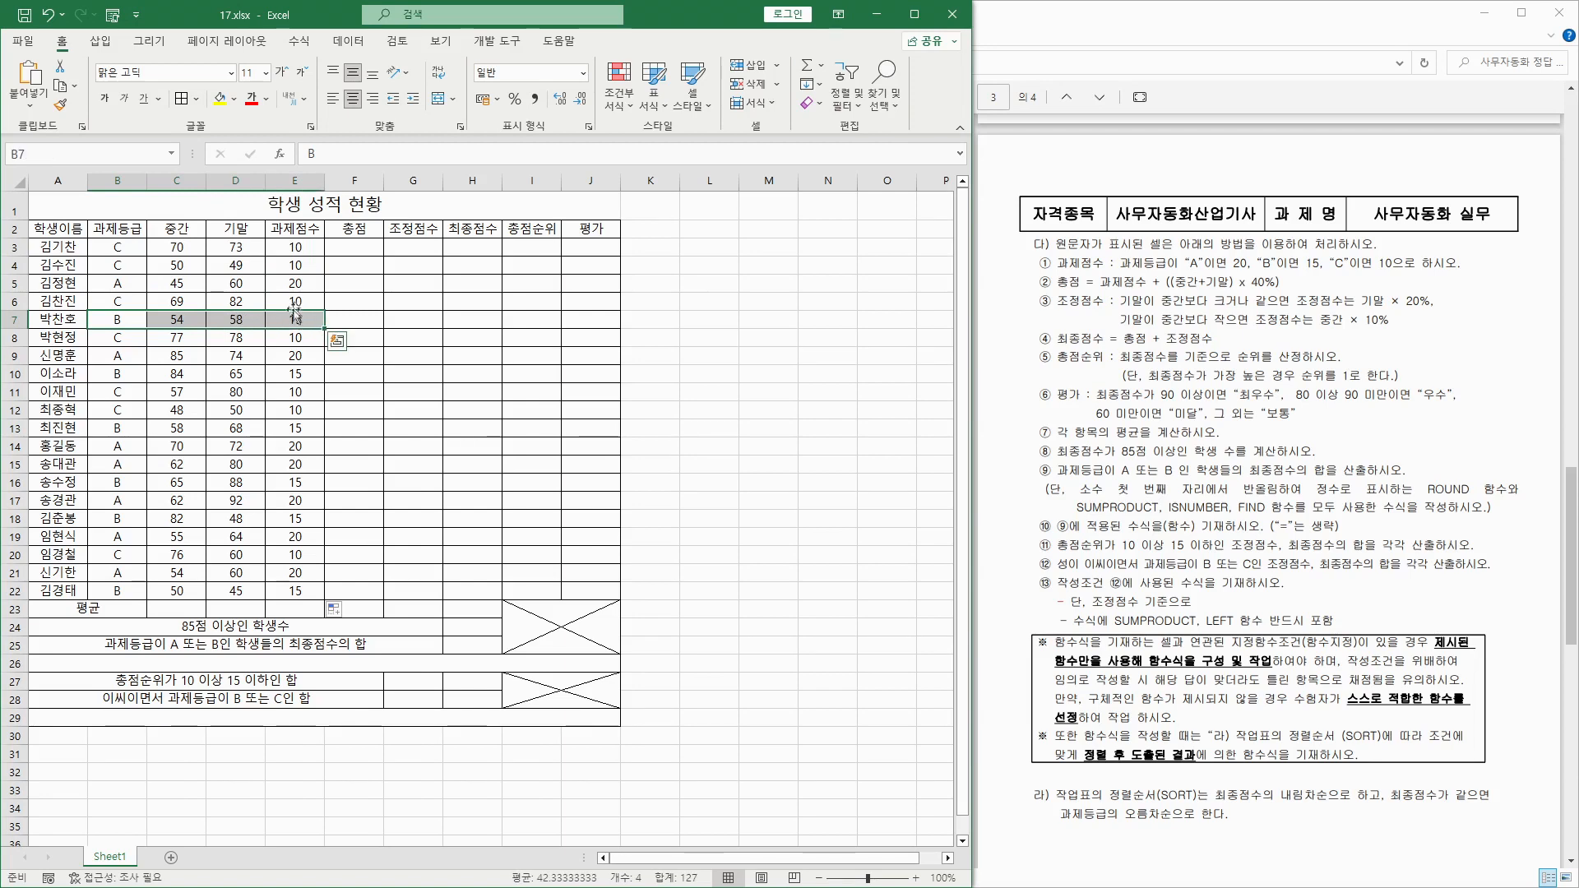
Enter the 총점 formula =E3+((C3+D3)*40%) in F3 and fill it down through F22.
left_click(375, 241)
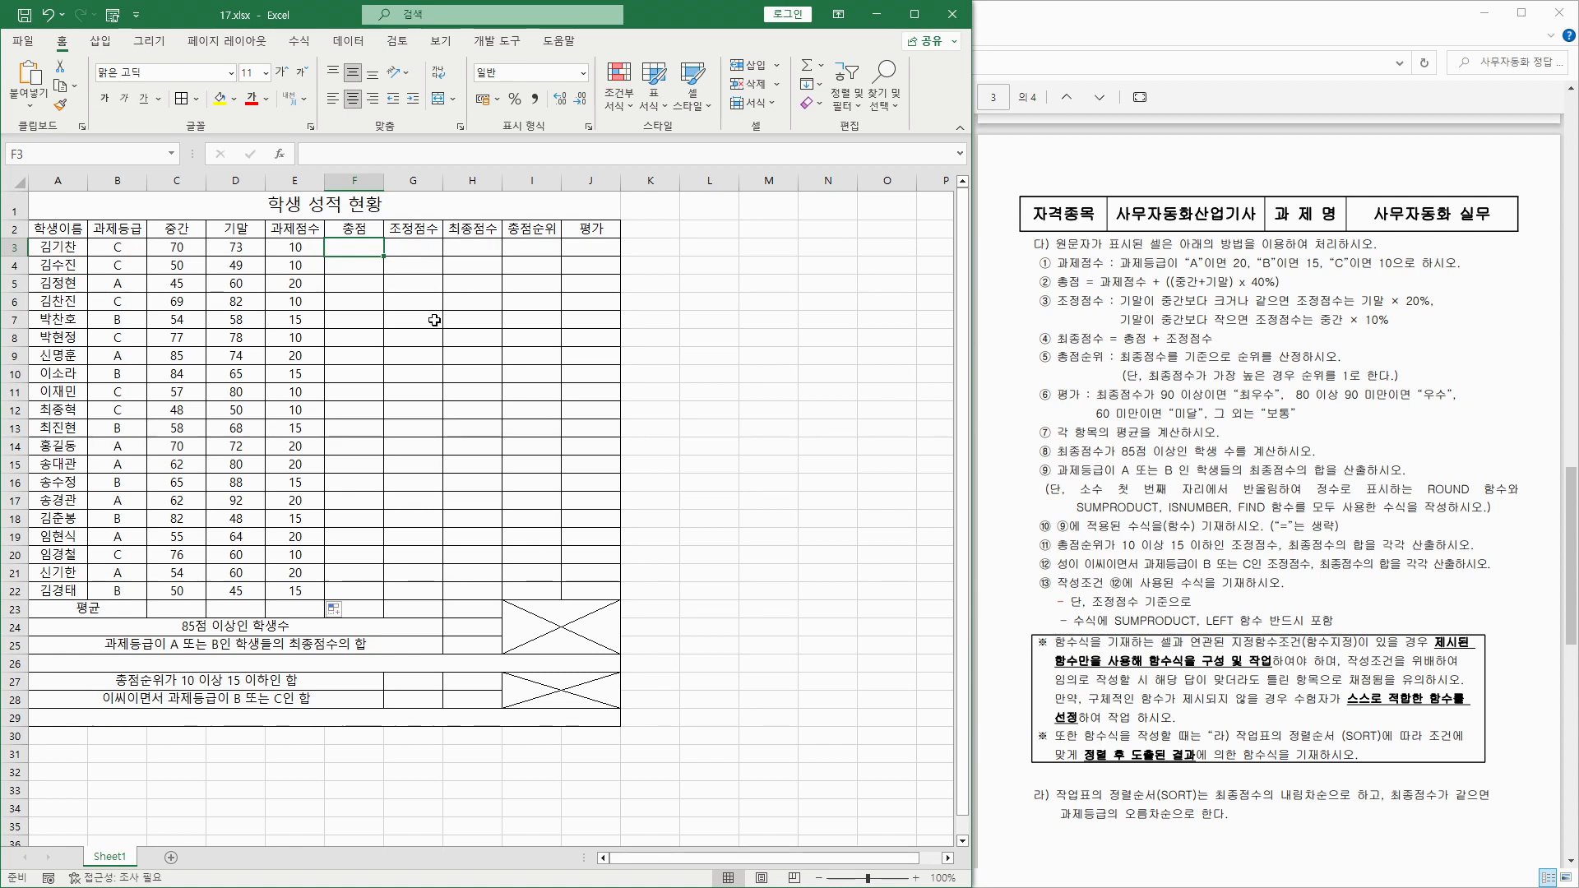
type("=")
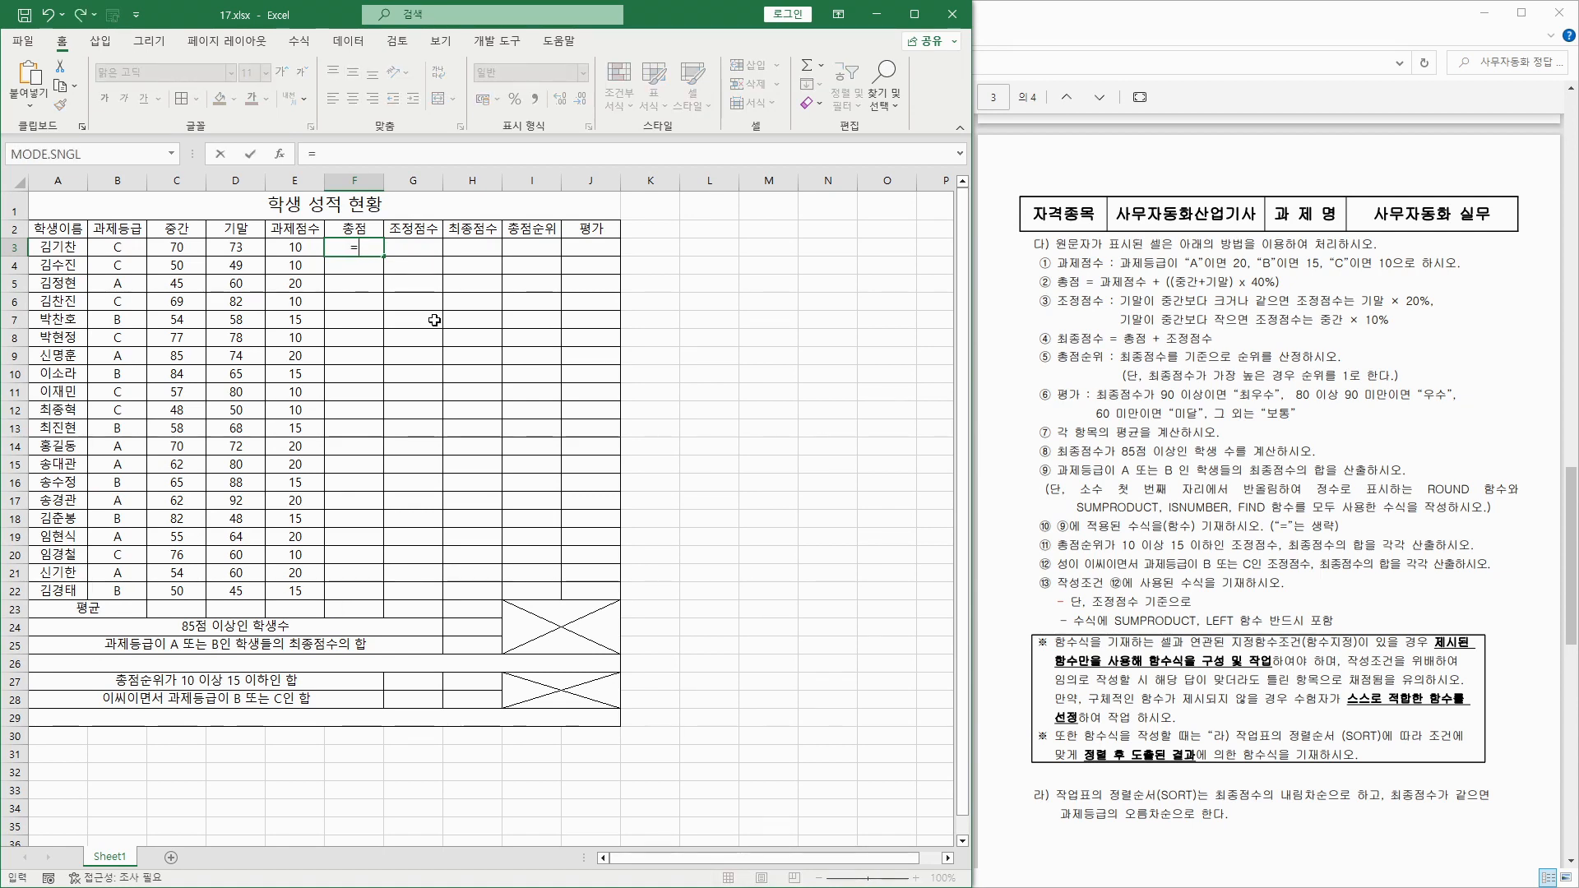
left_click(293, 249)
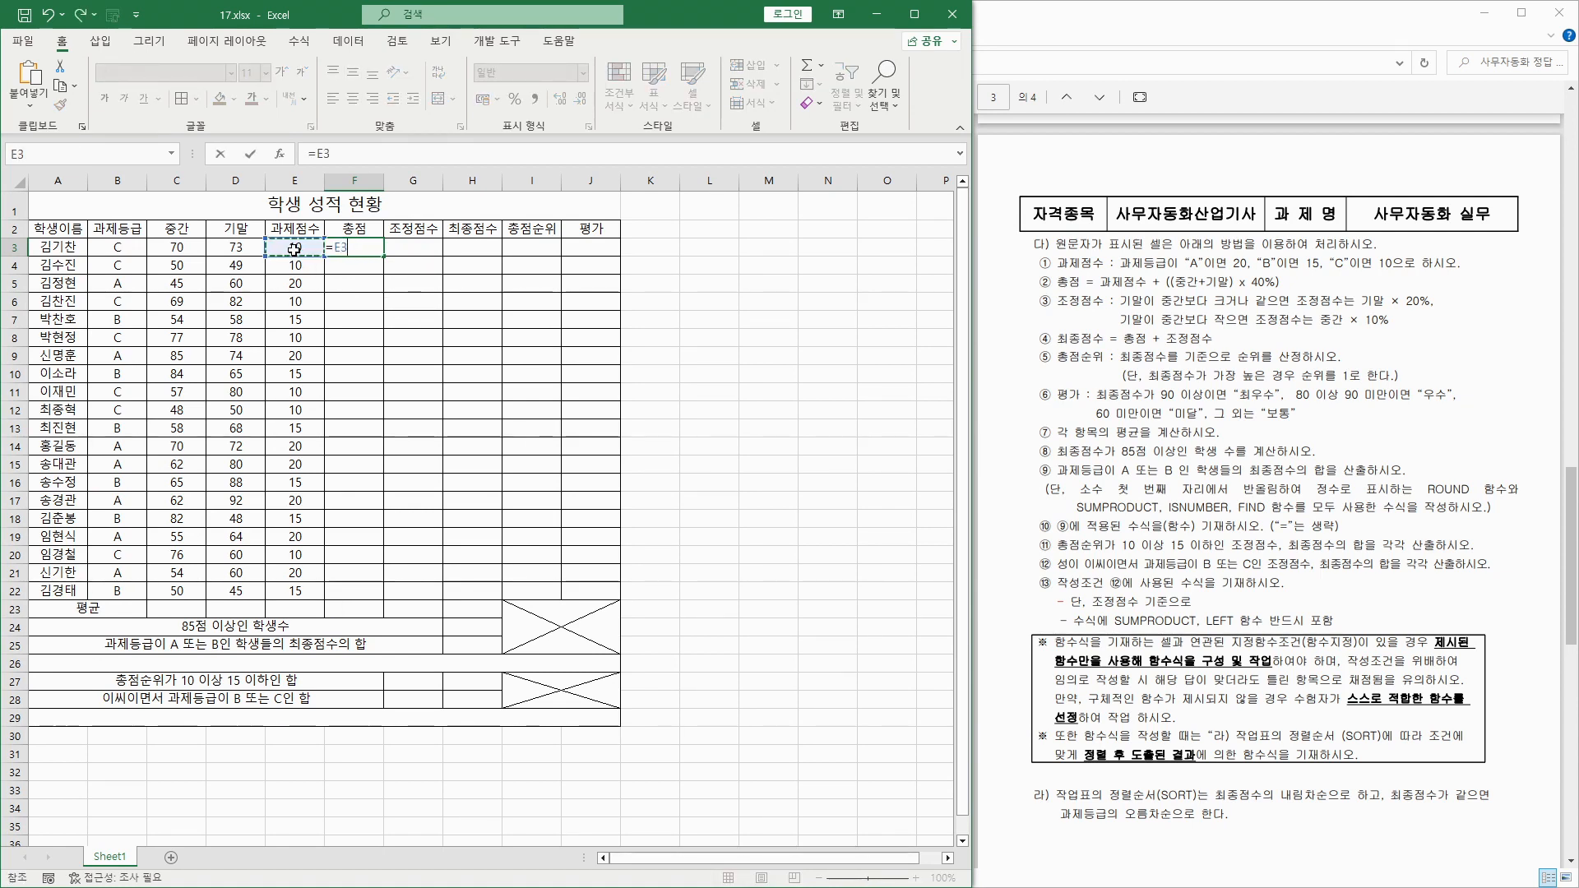
type("+((")
left_click(188, 251)
type("+")
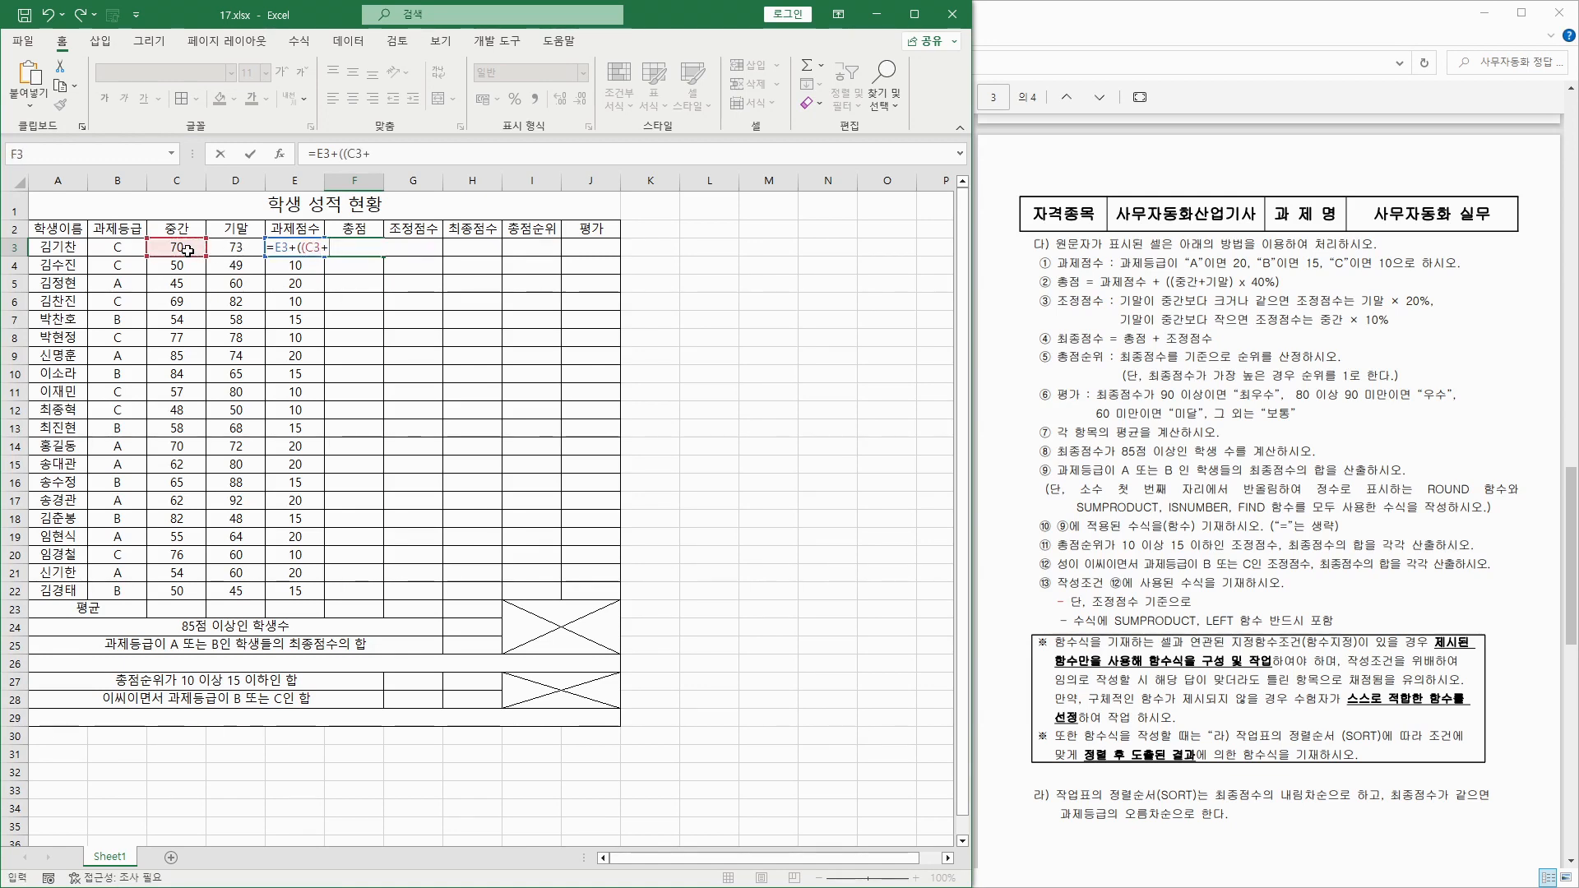
left_click(225, 247)
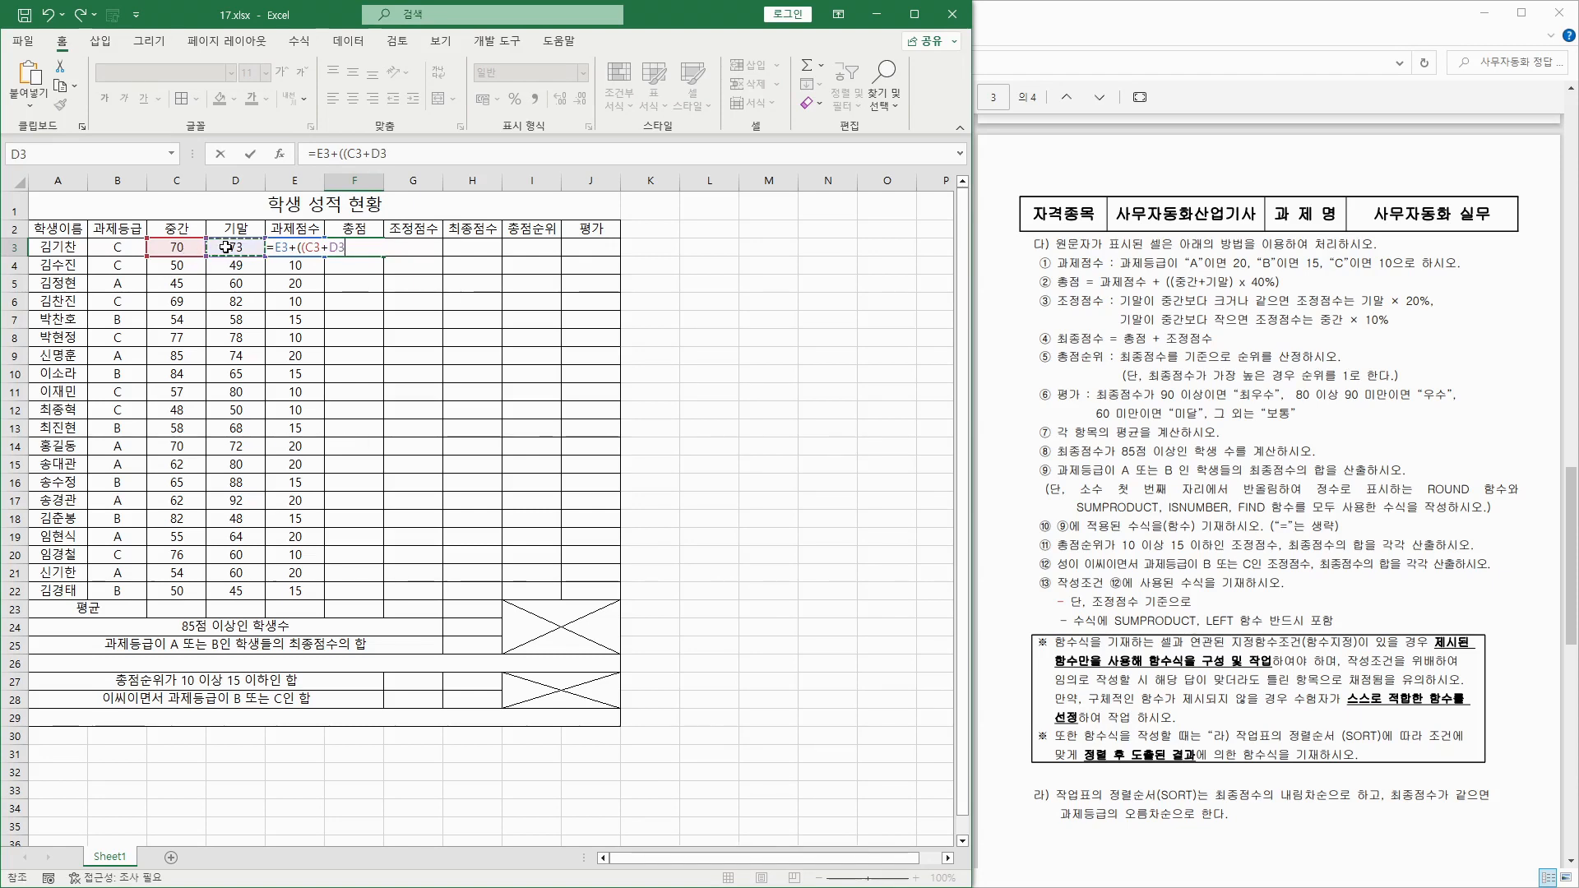
type(")*40%")
key("Return")
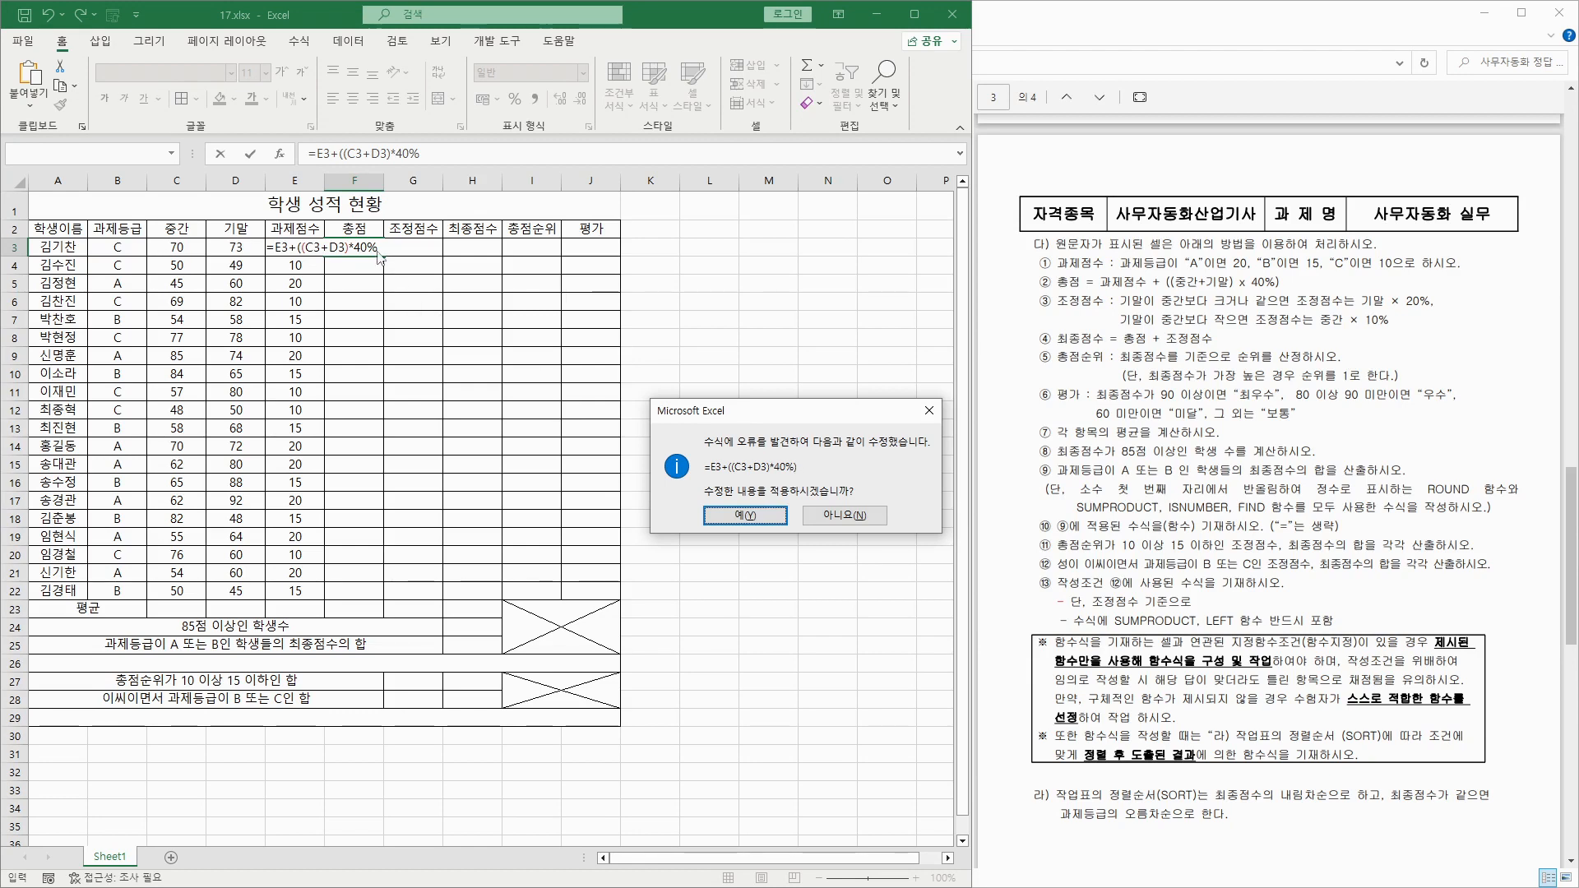
left_click(737, 516)
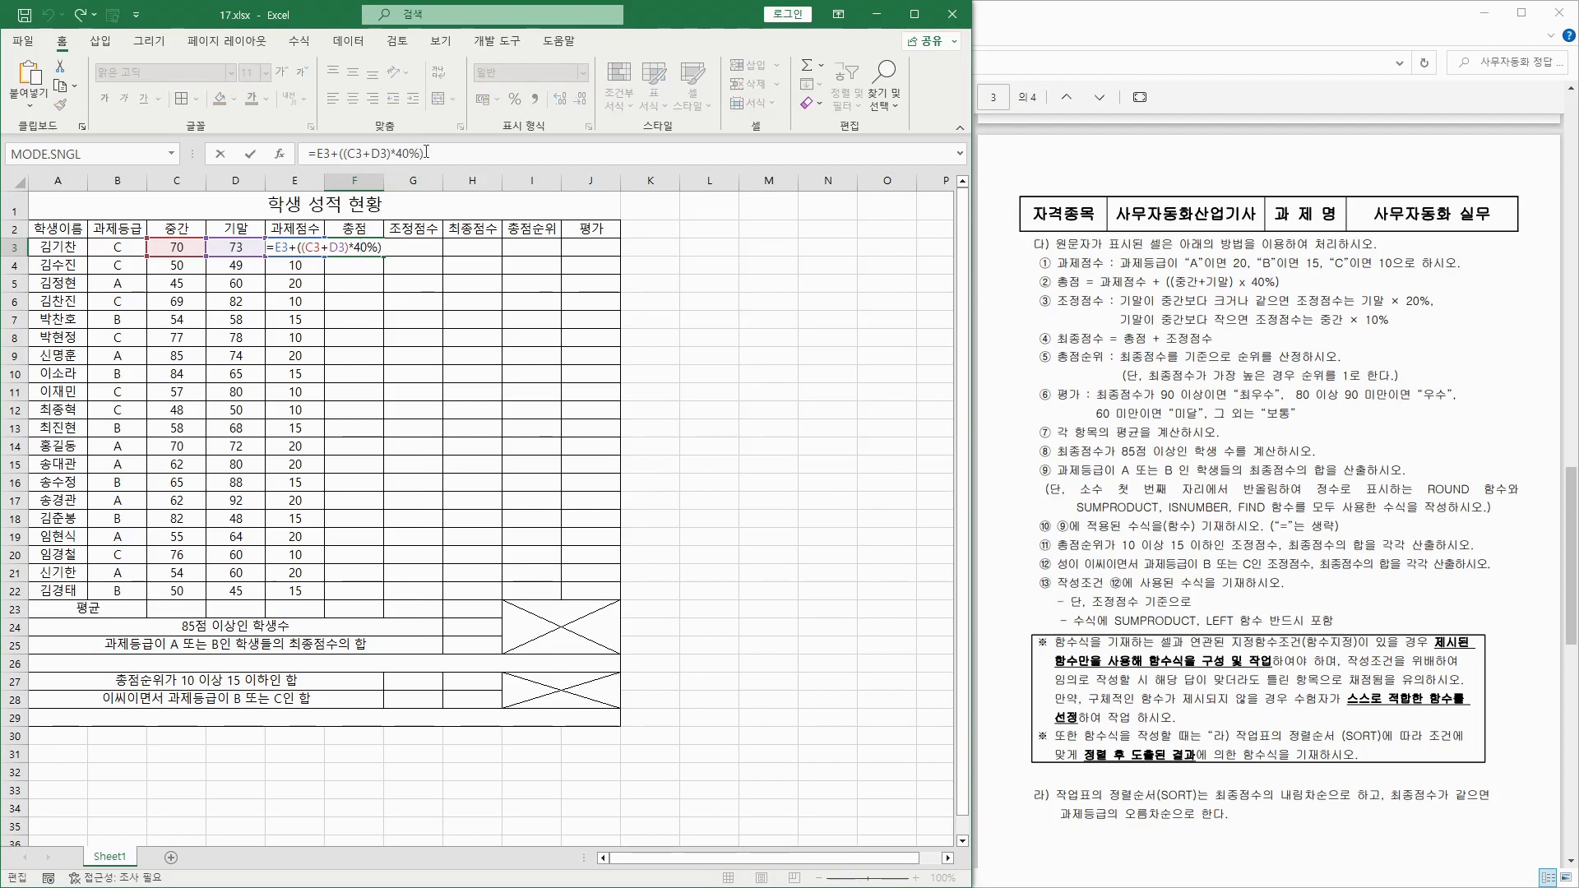
key("Return")
left_click(372, 243)
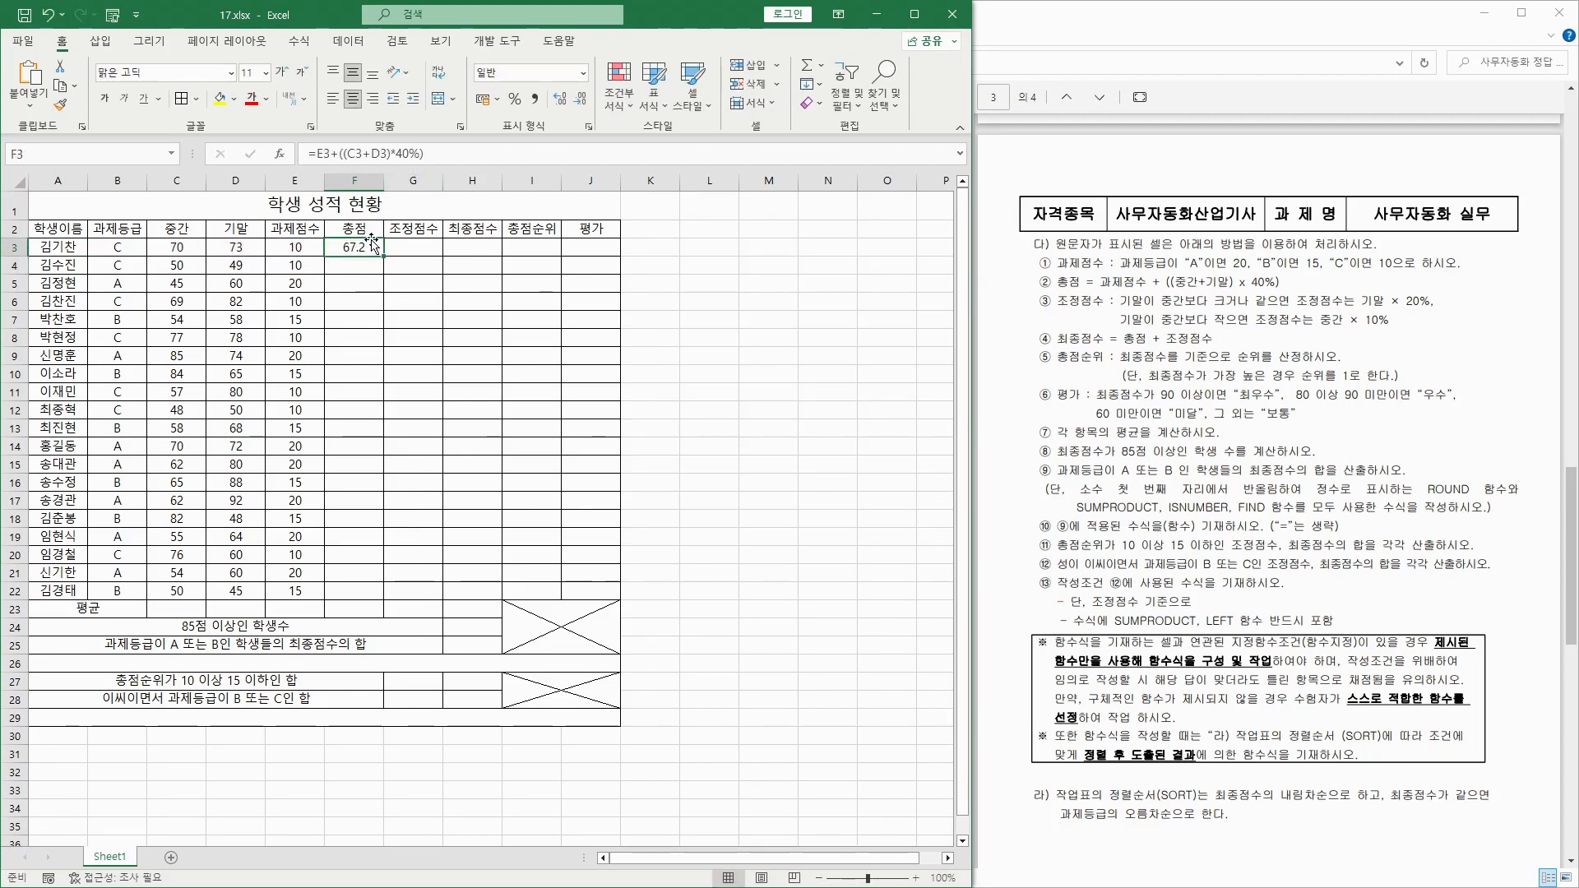
left_click_drag(380, 255, 364, 596)
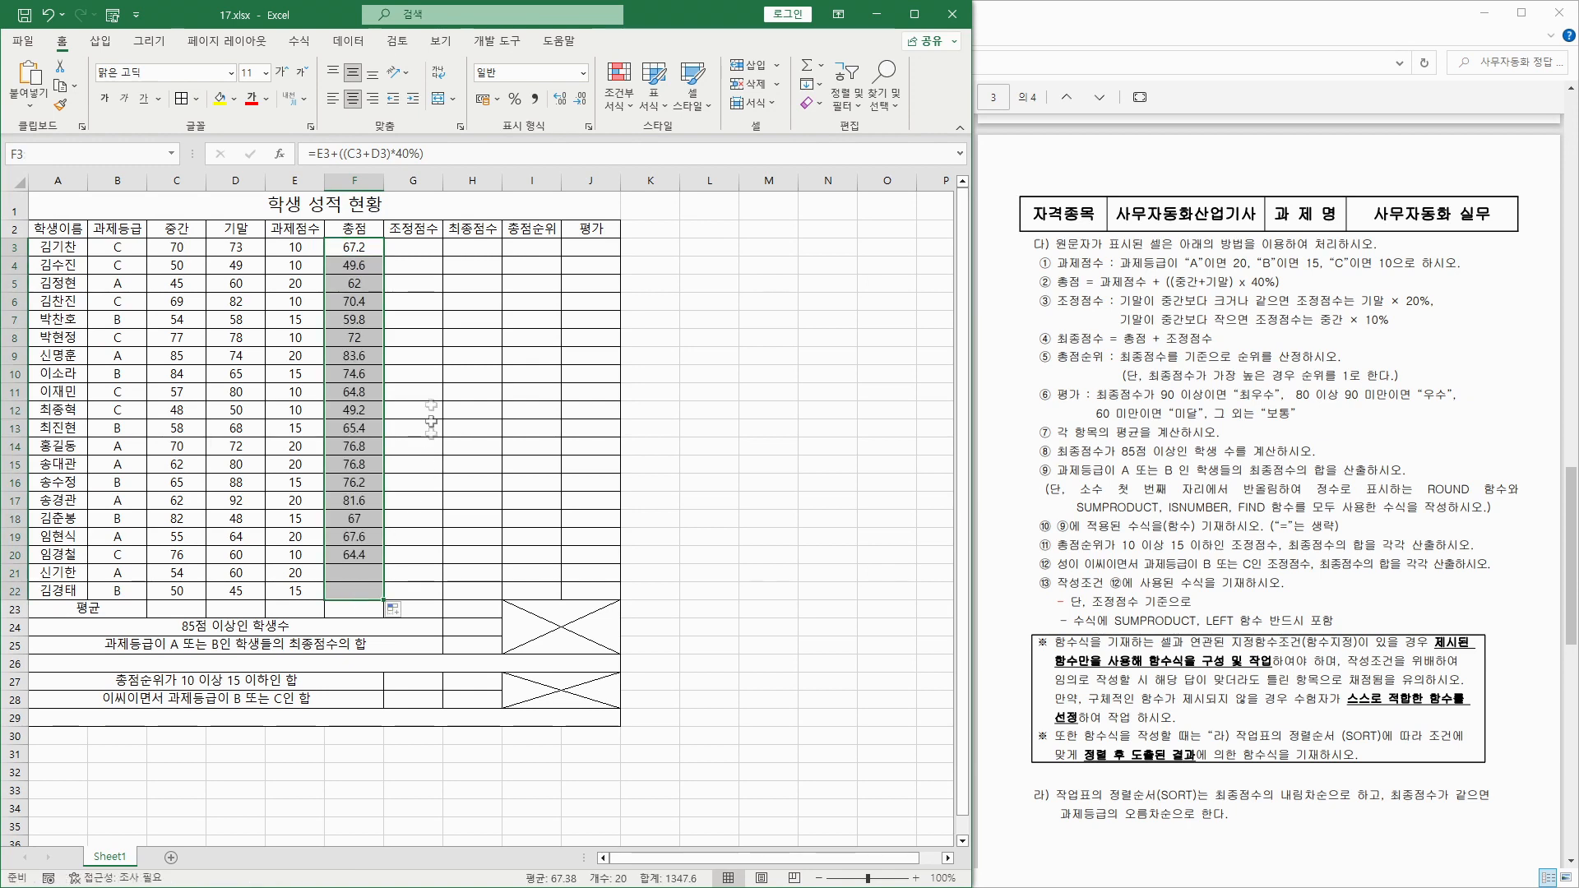
Enter the 조정점수 formula =IF(D3>=C3,D3*20%,C3*10%) in G3.
left_click(420, 247)
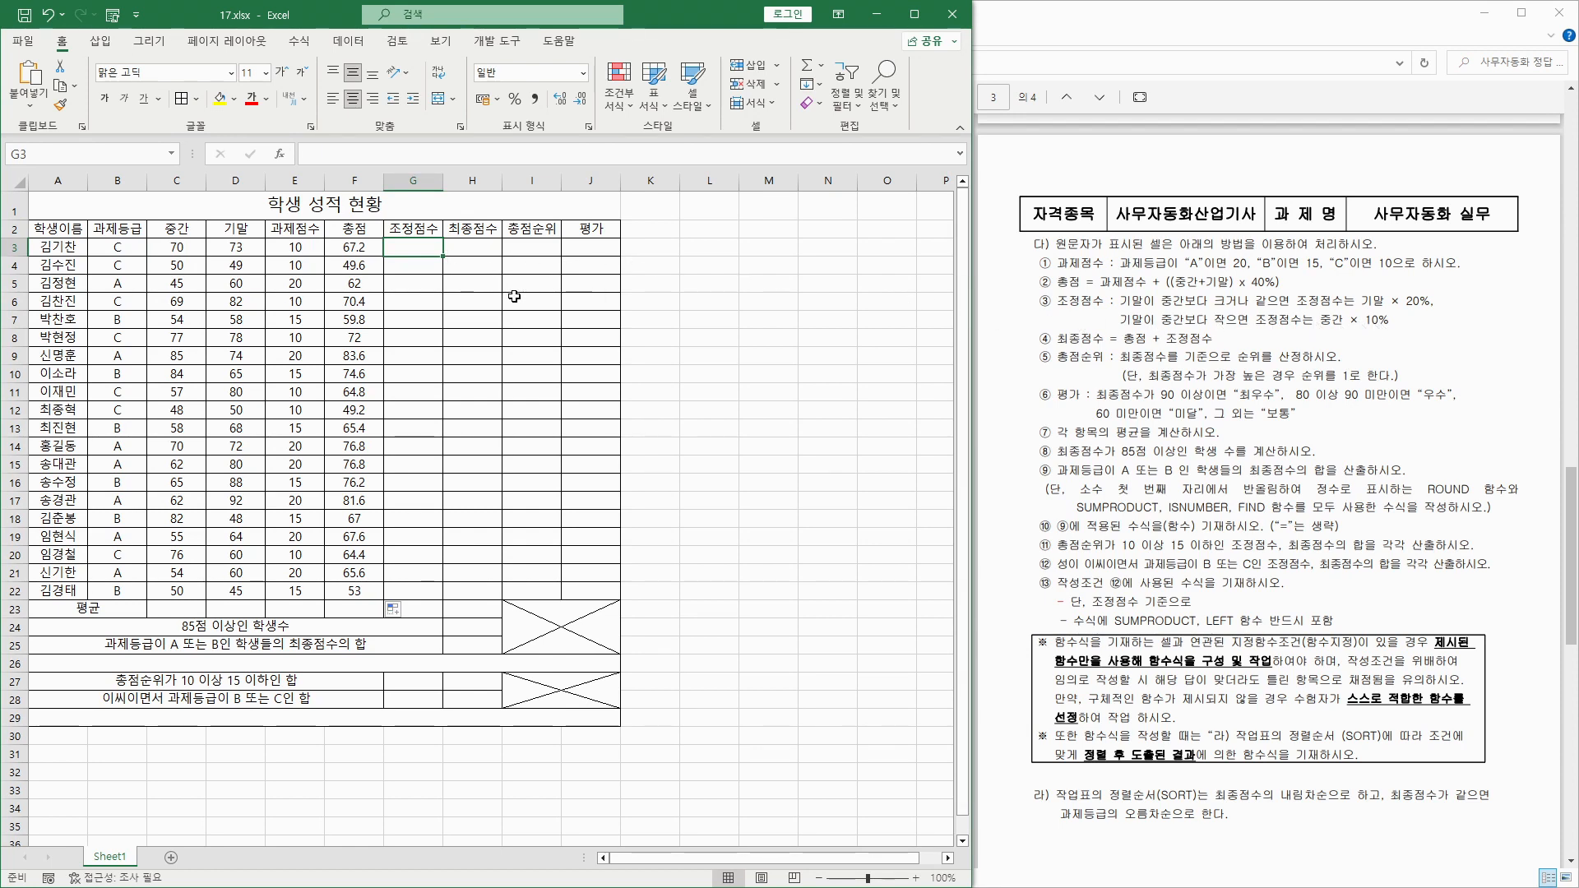
type("=if")
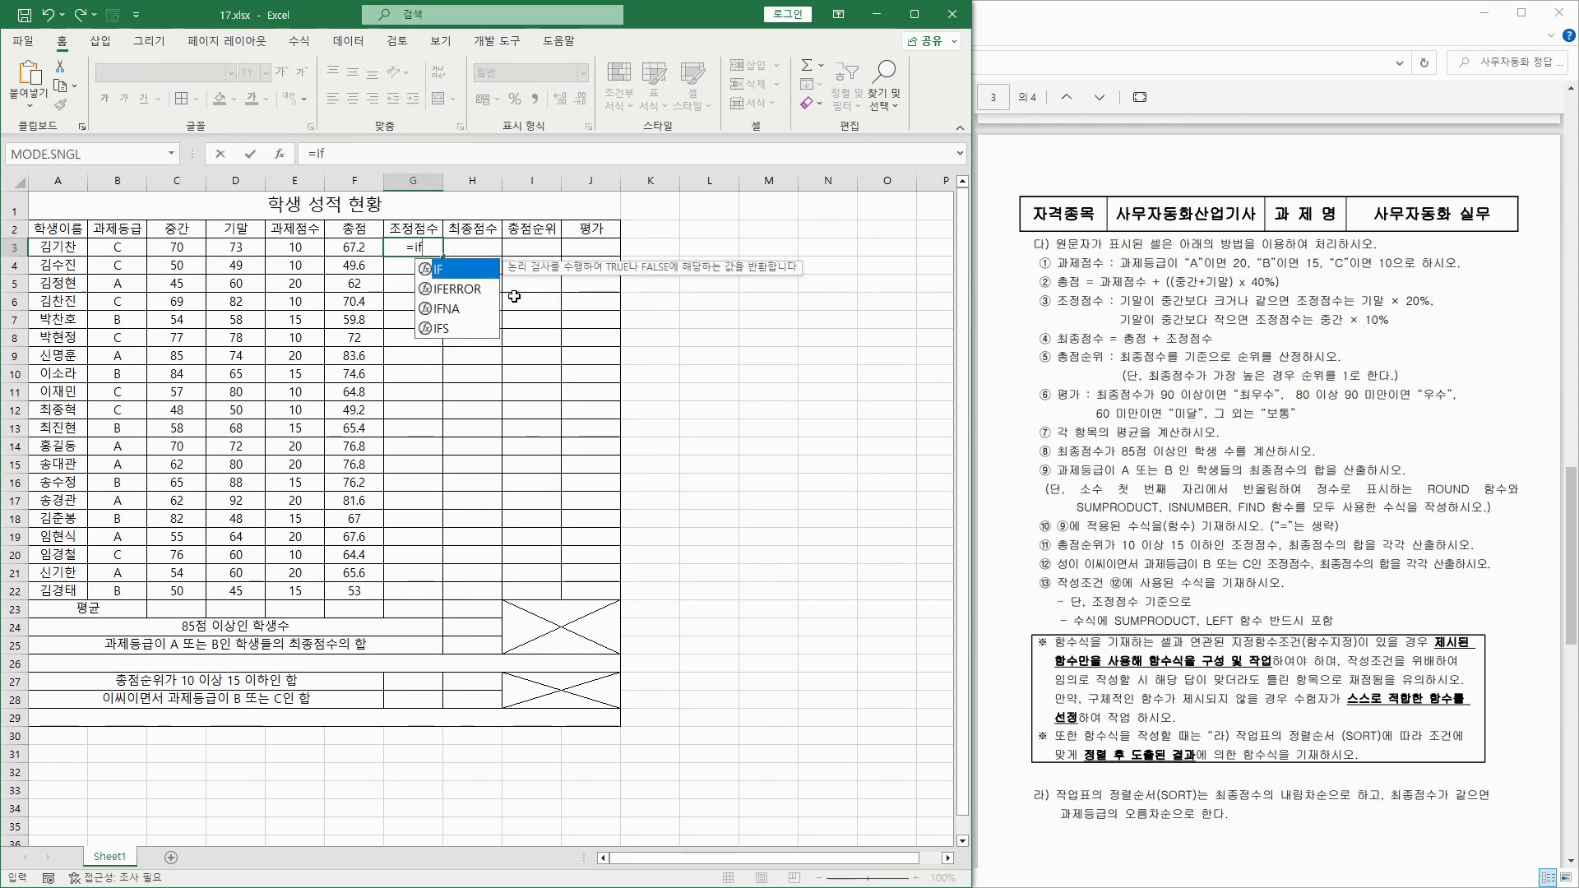
type("(")
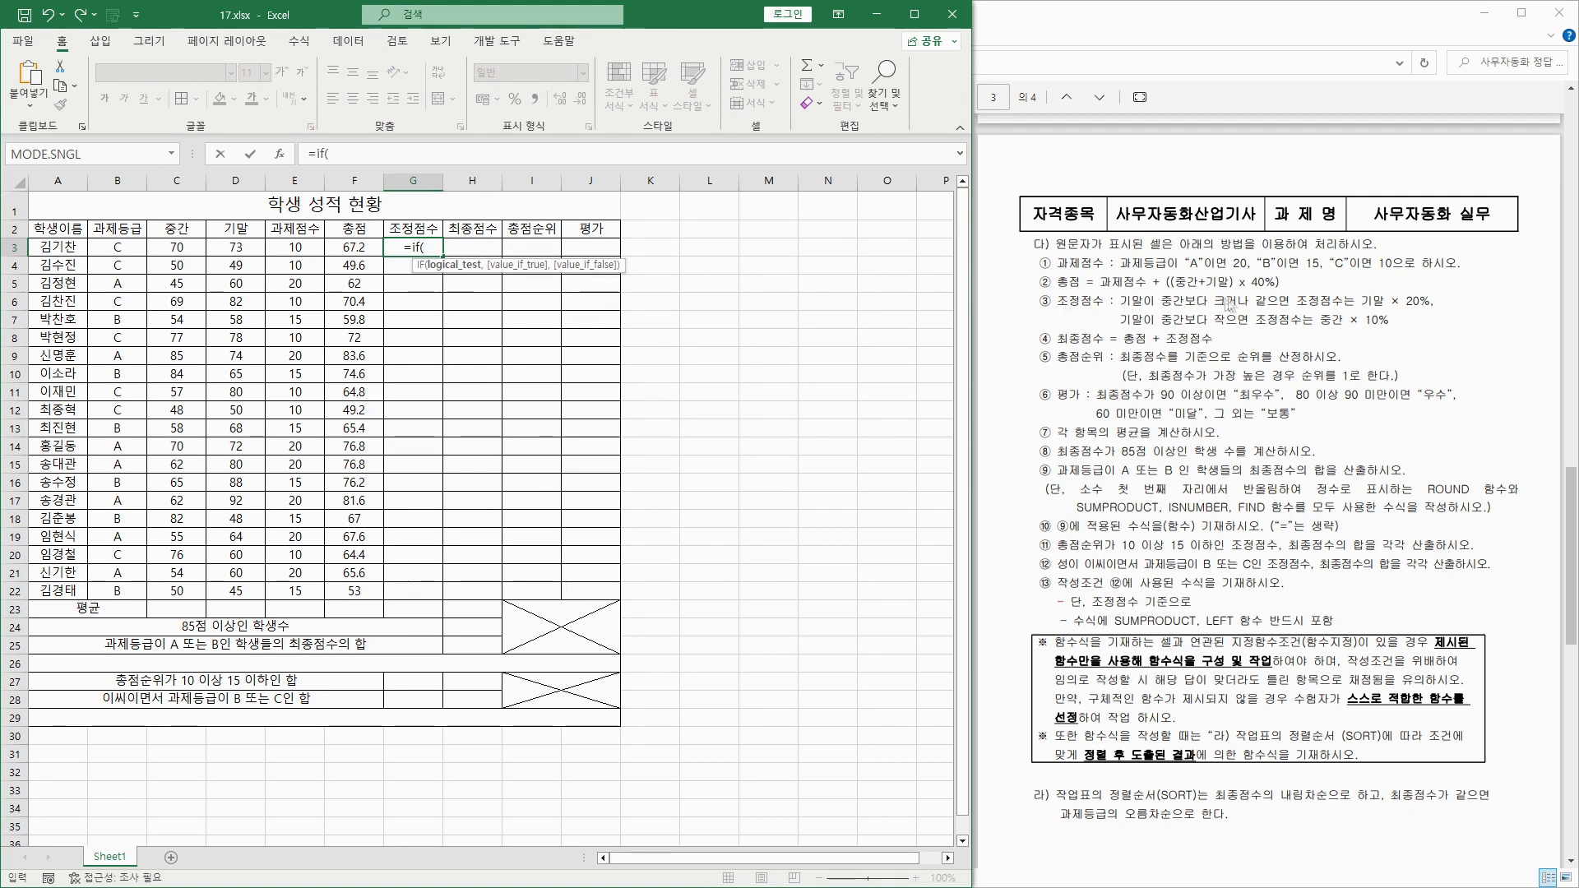
left_click(234, 245)
type(">=")
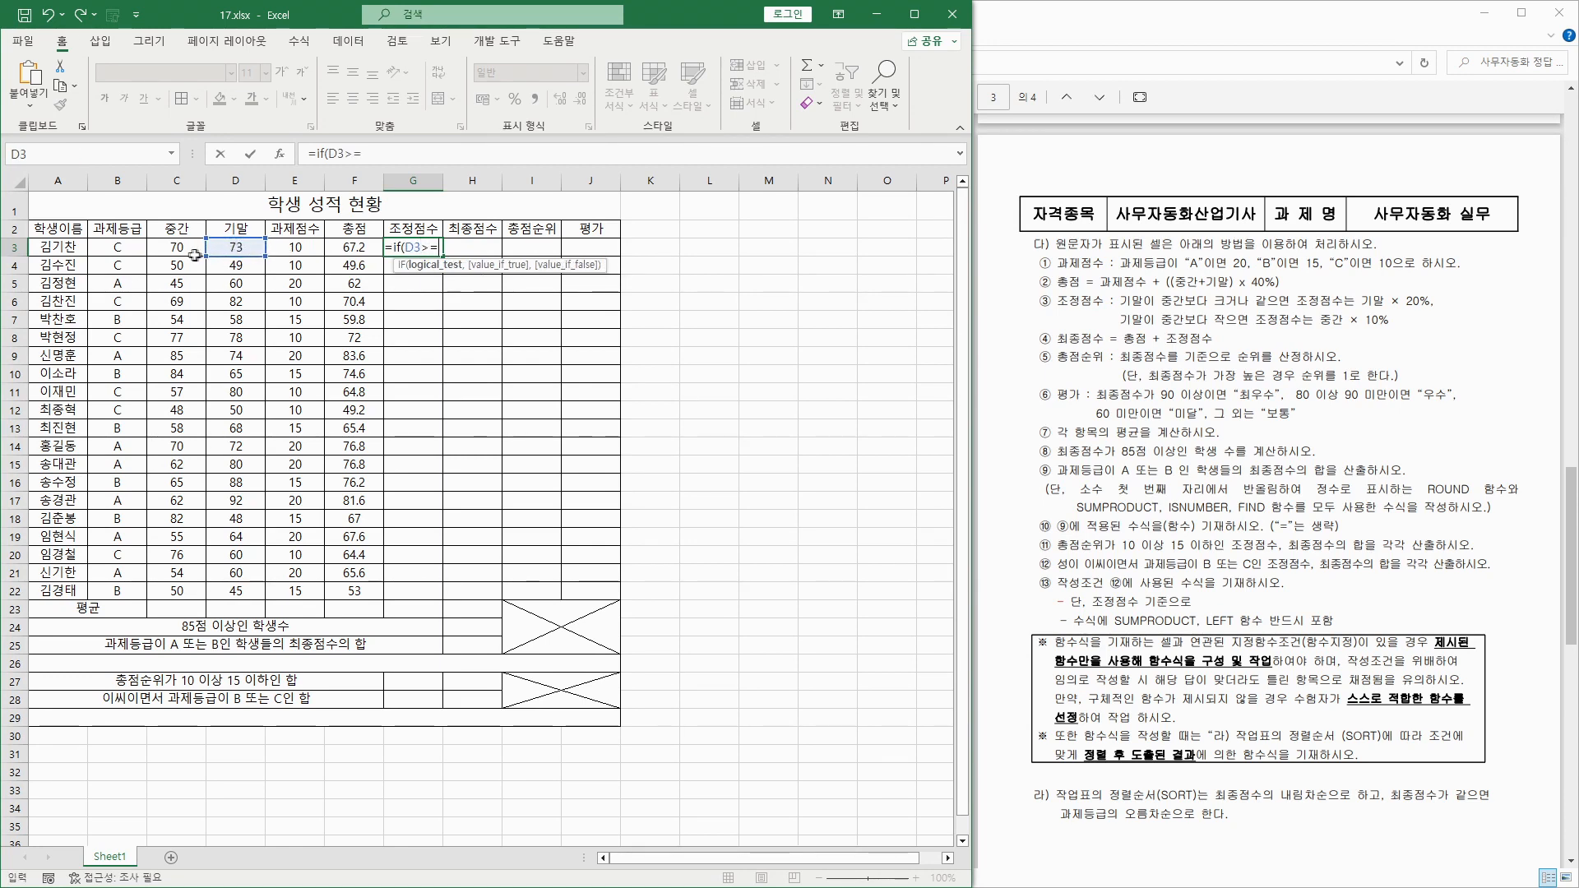
left_click(181, 250)
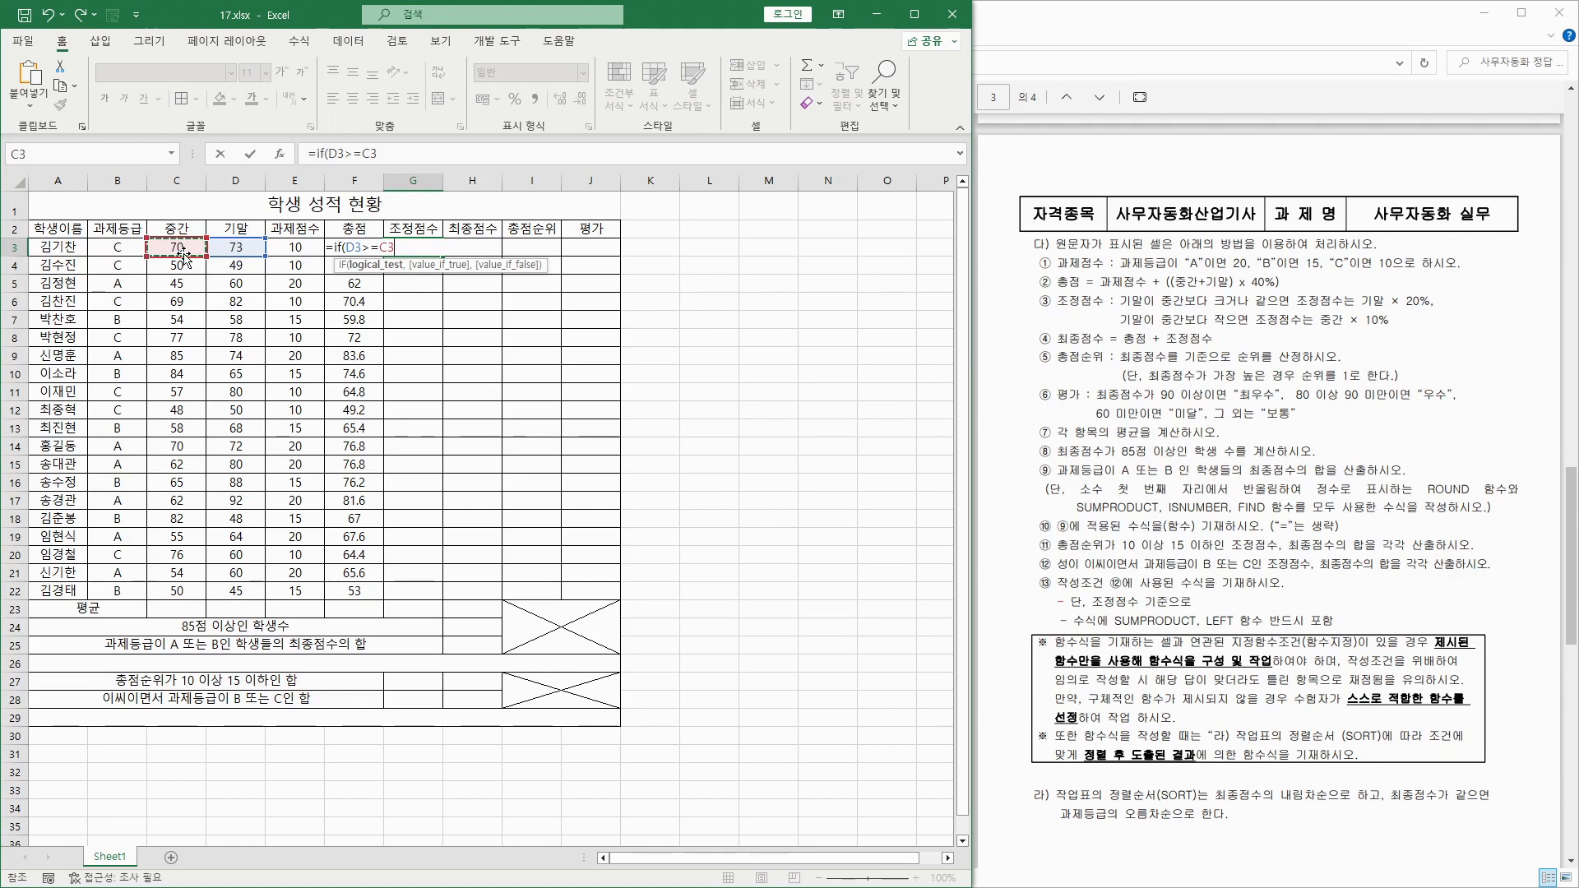
type(",")
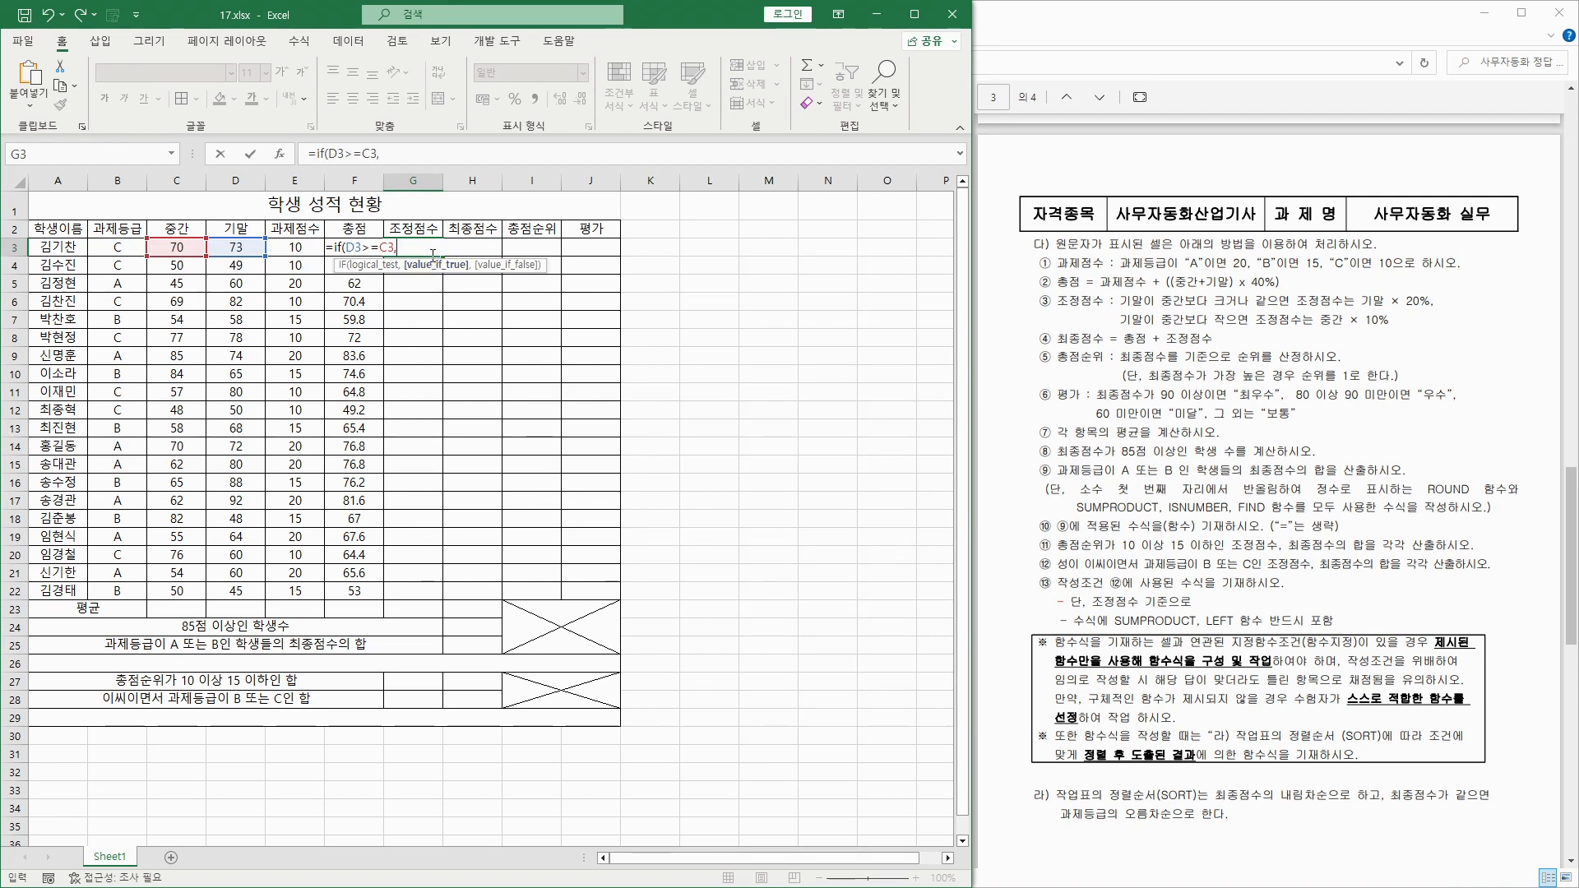
left_click(236, 248)
type("*20")
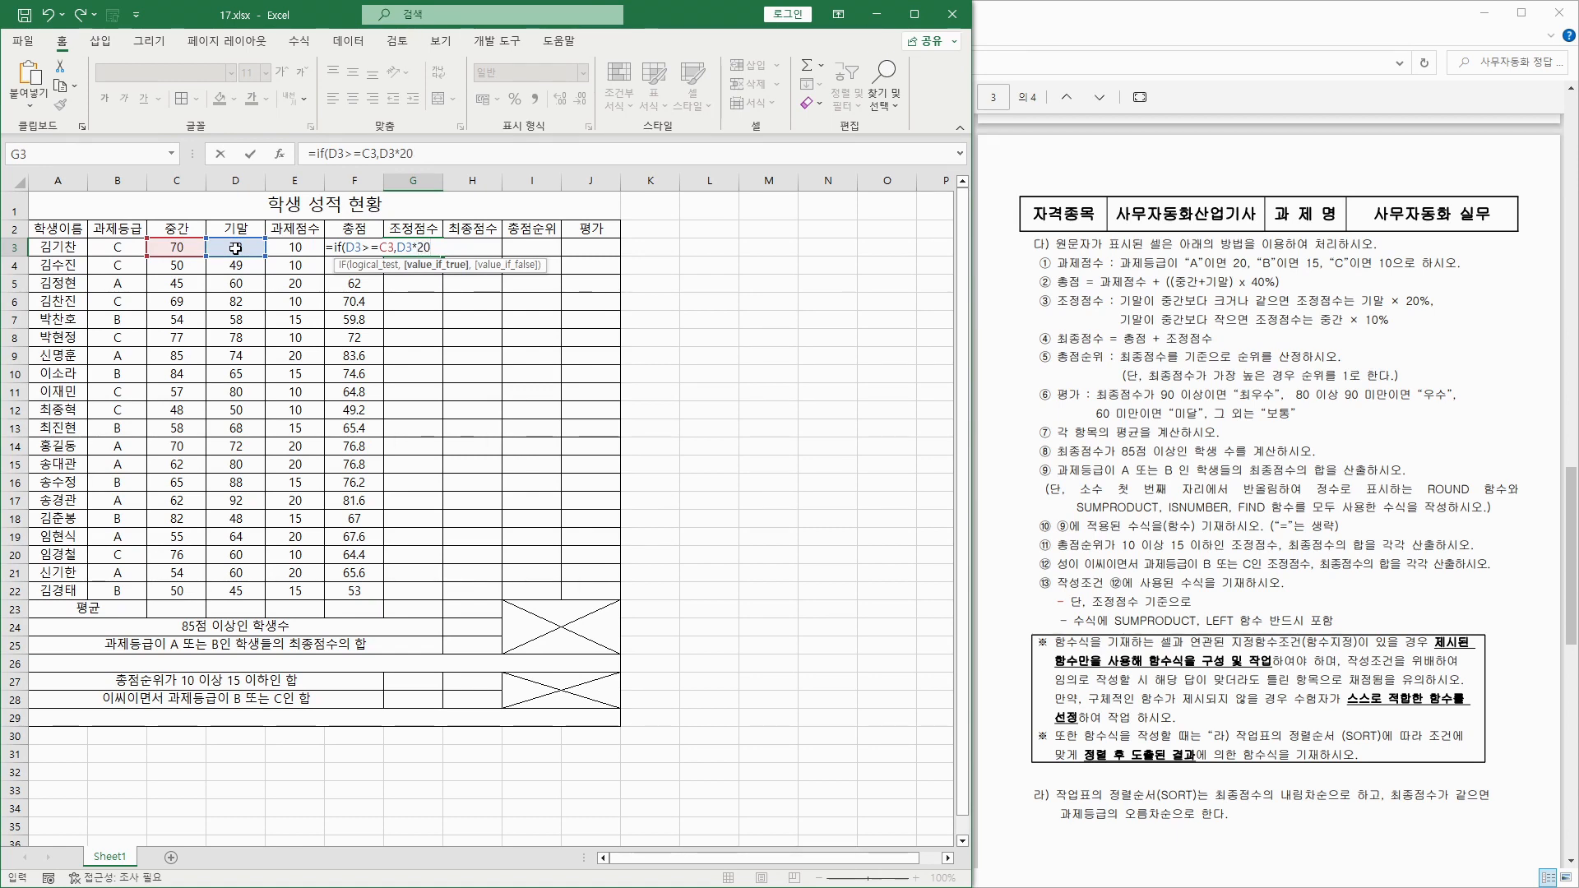
type("%,")
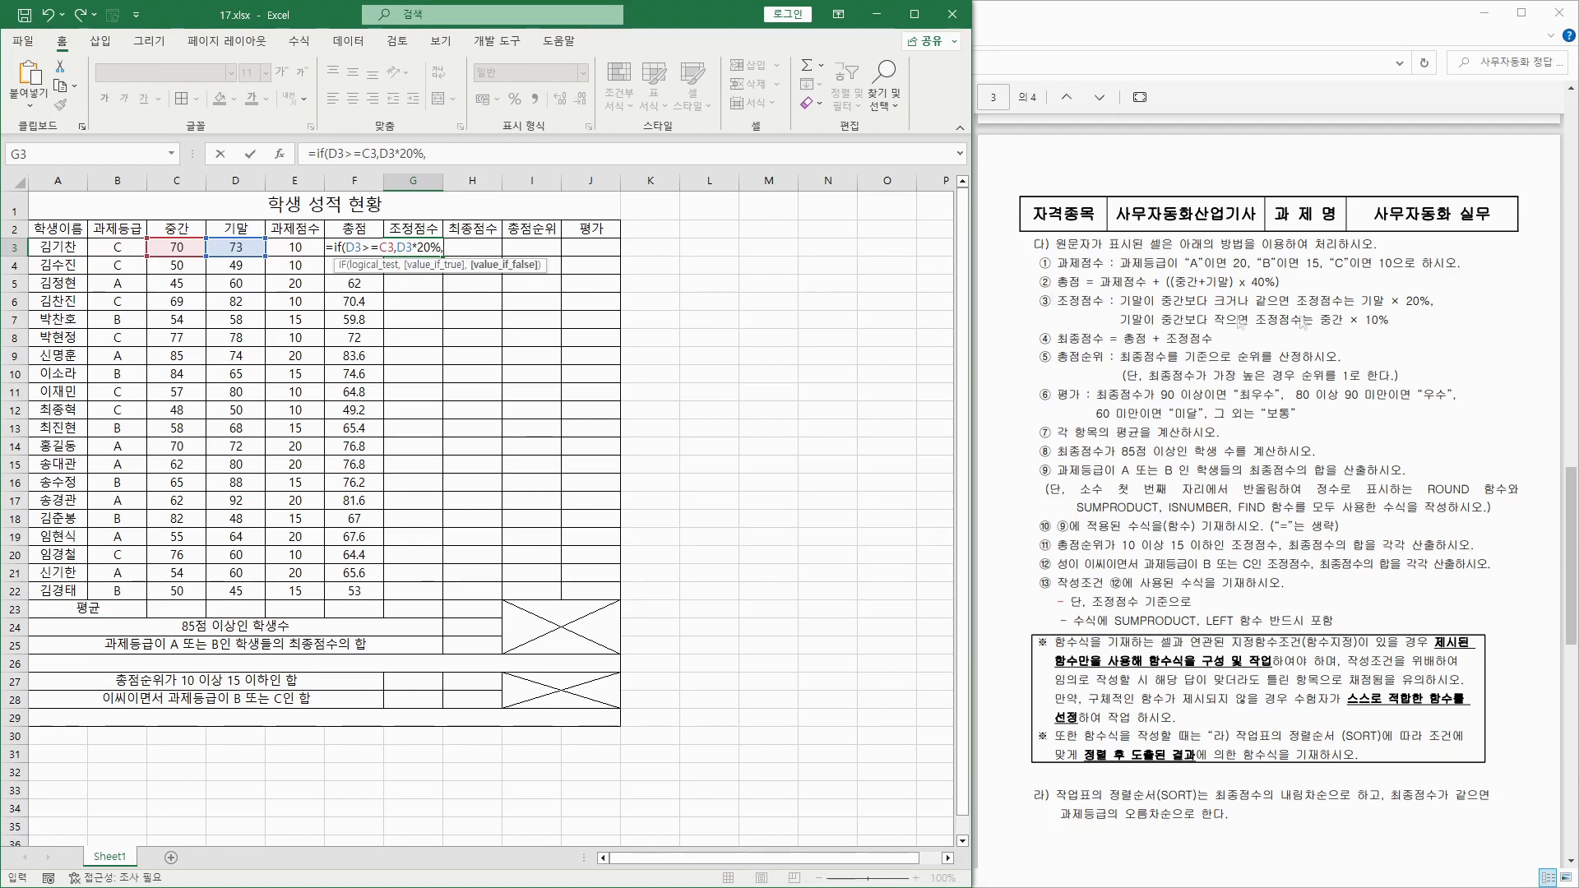
left_click(172, 249)
type("*")
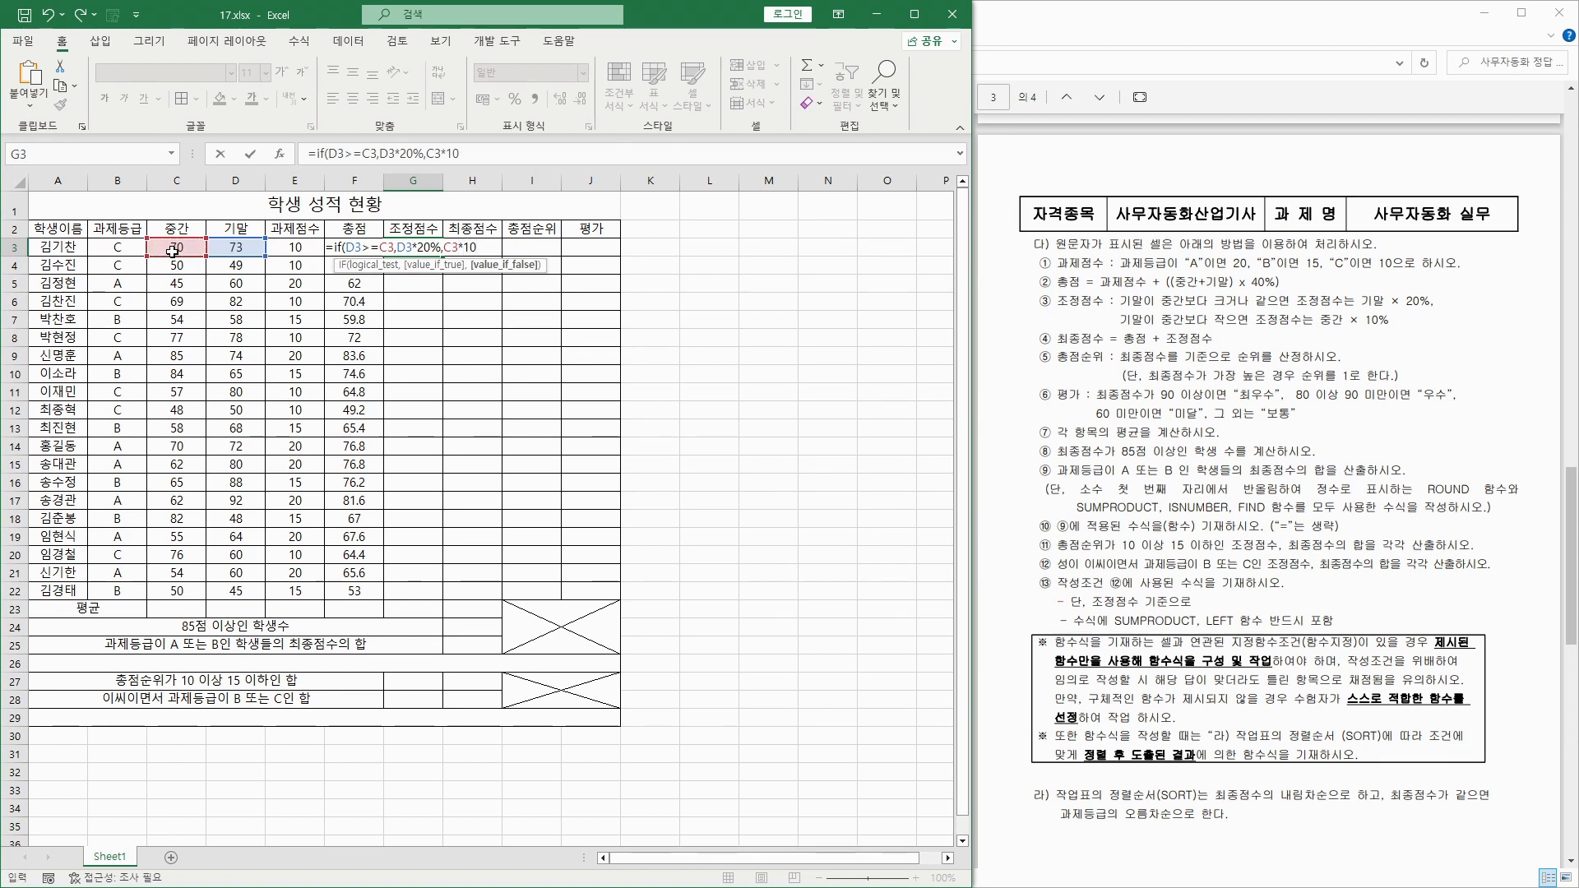
type("10%)")
key("Return")
Fill the 조정점수 formula from G3 down through G22, and select H3 in the 최종점수 column.
left_click(413, 248)
left_click_drag(442, 255, 450, 594)
left_click(479, 250)
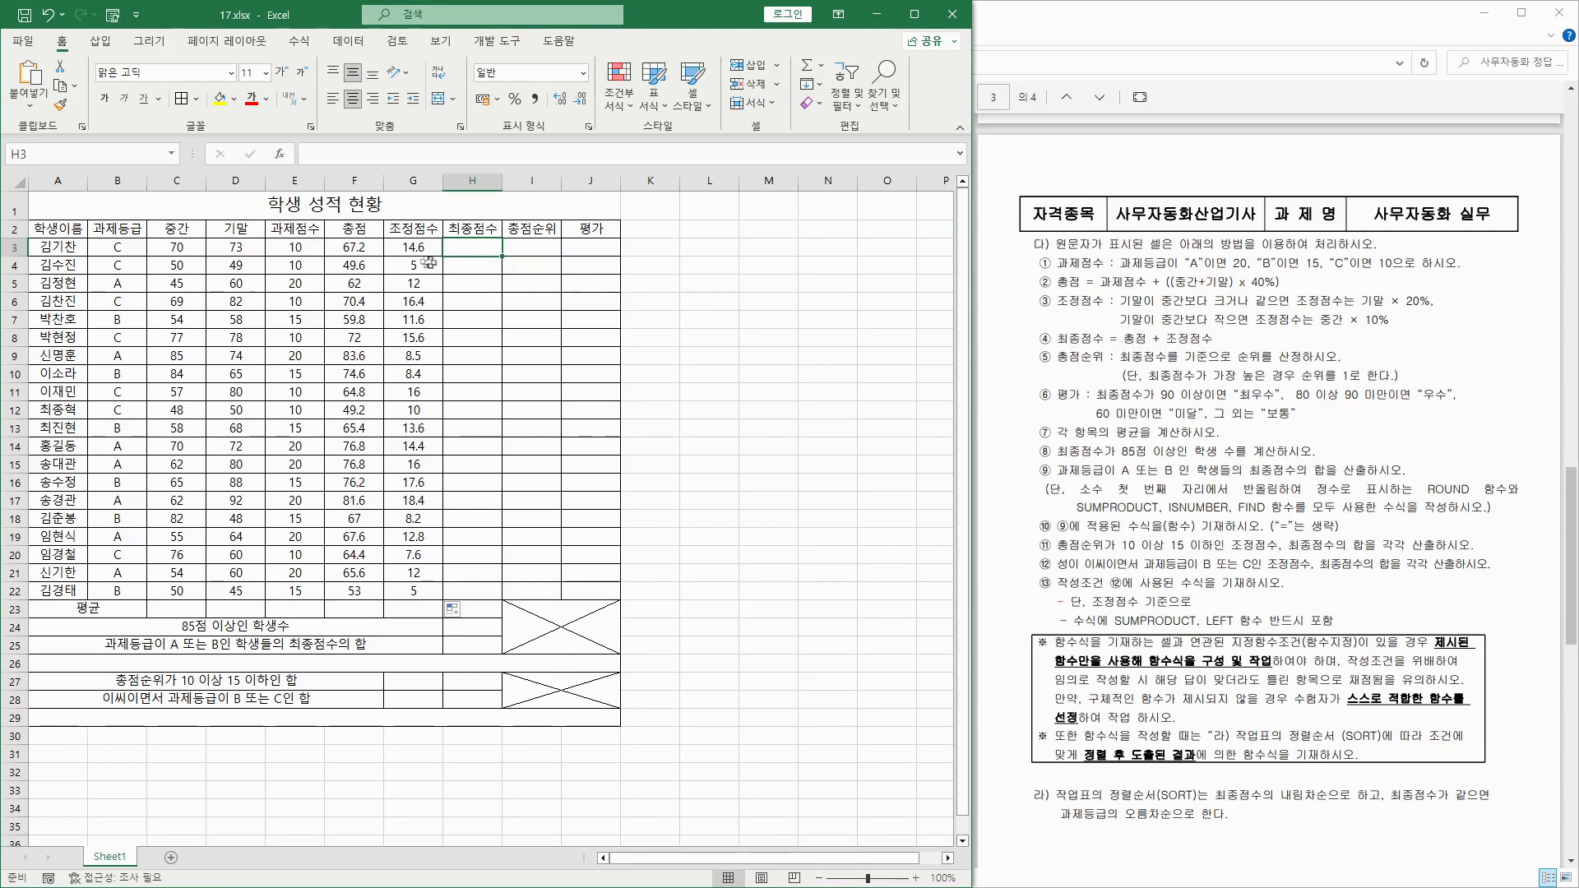
Enter the 최종점수 formula =F3+G3 in H3 and fill it down through H22.
left_click(349, 249)
key("Right")
key("Right")
type("=")
left_click(349, 250)
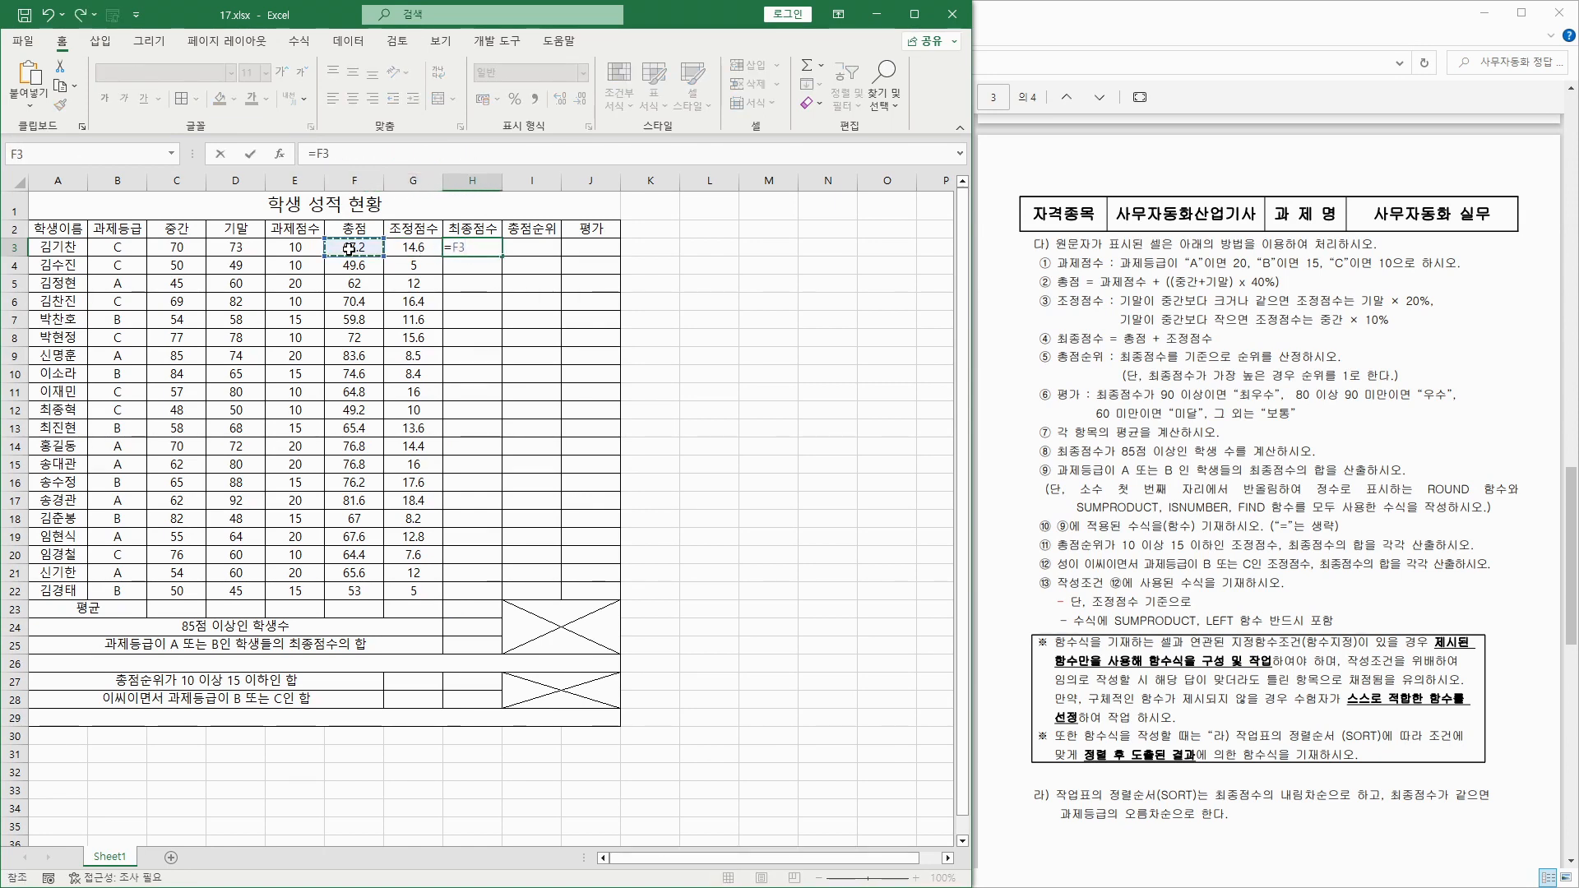
type("+")
left_click(435, 245)
key("Return")
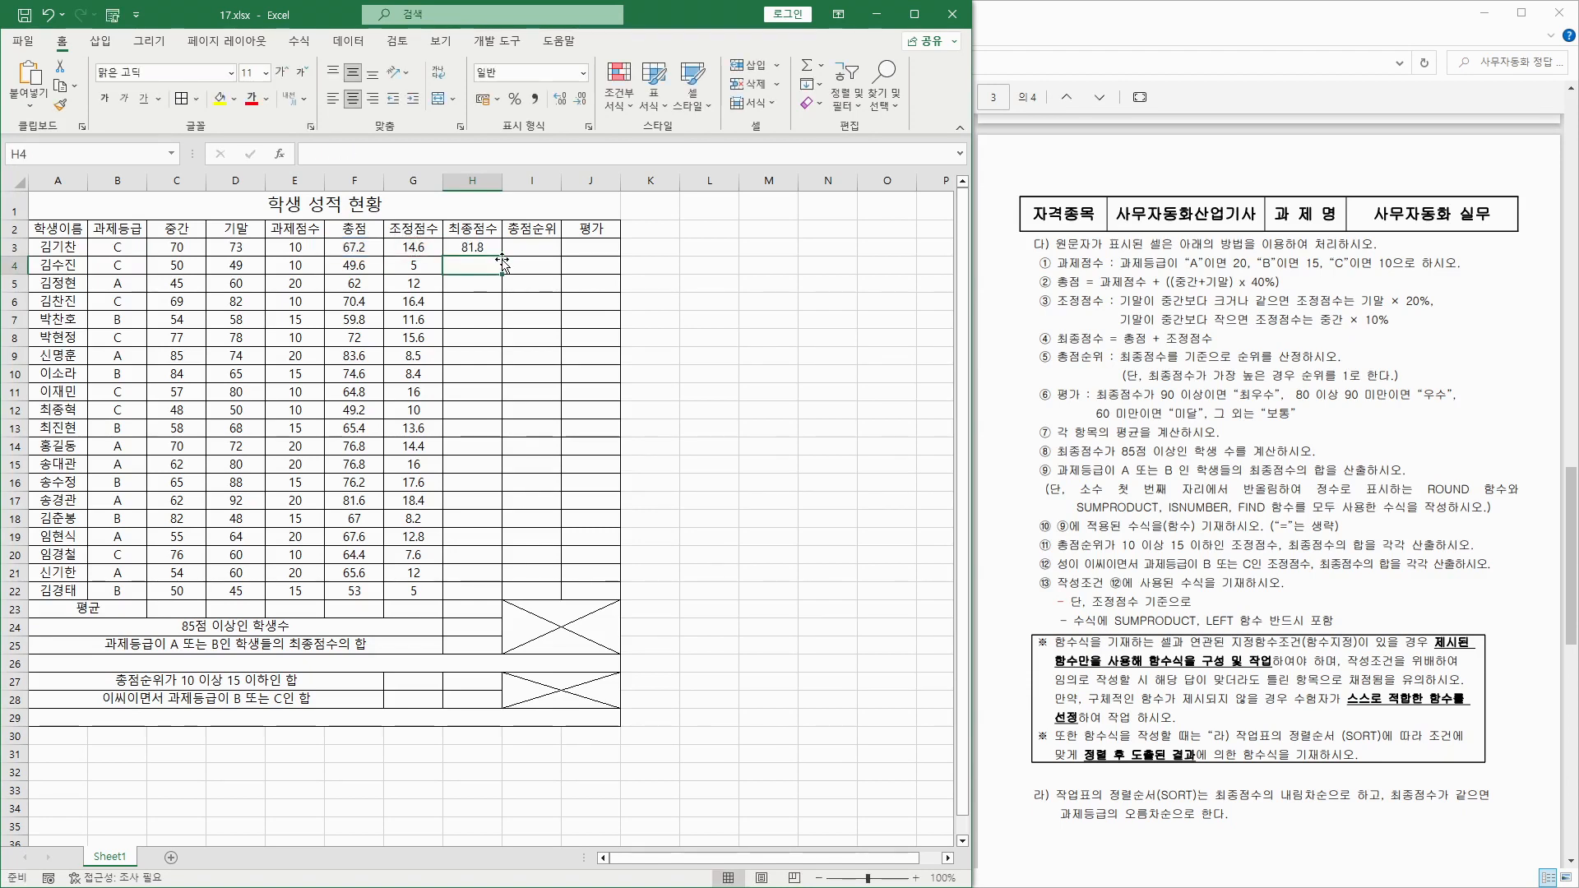
left_click(477, 251)
left_click_drag(501, 255, 502, 590)
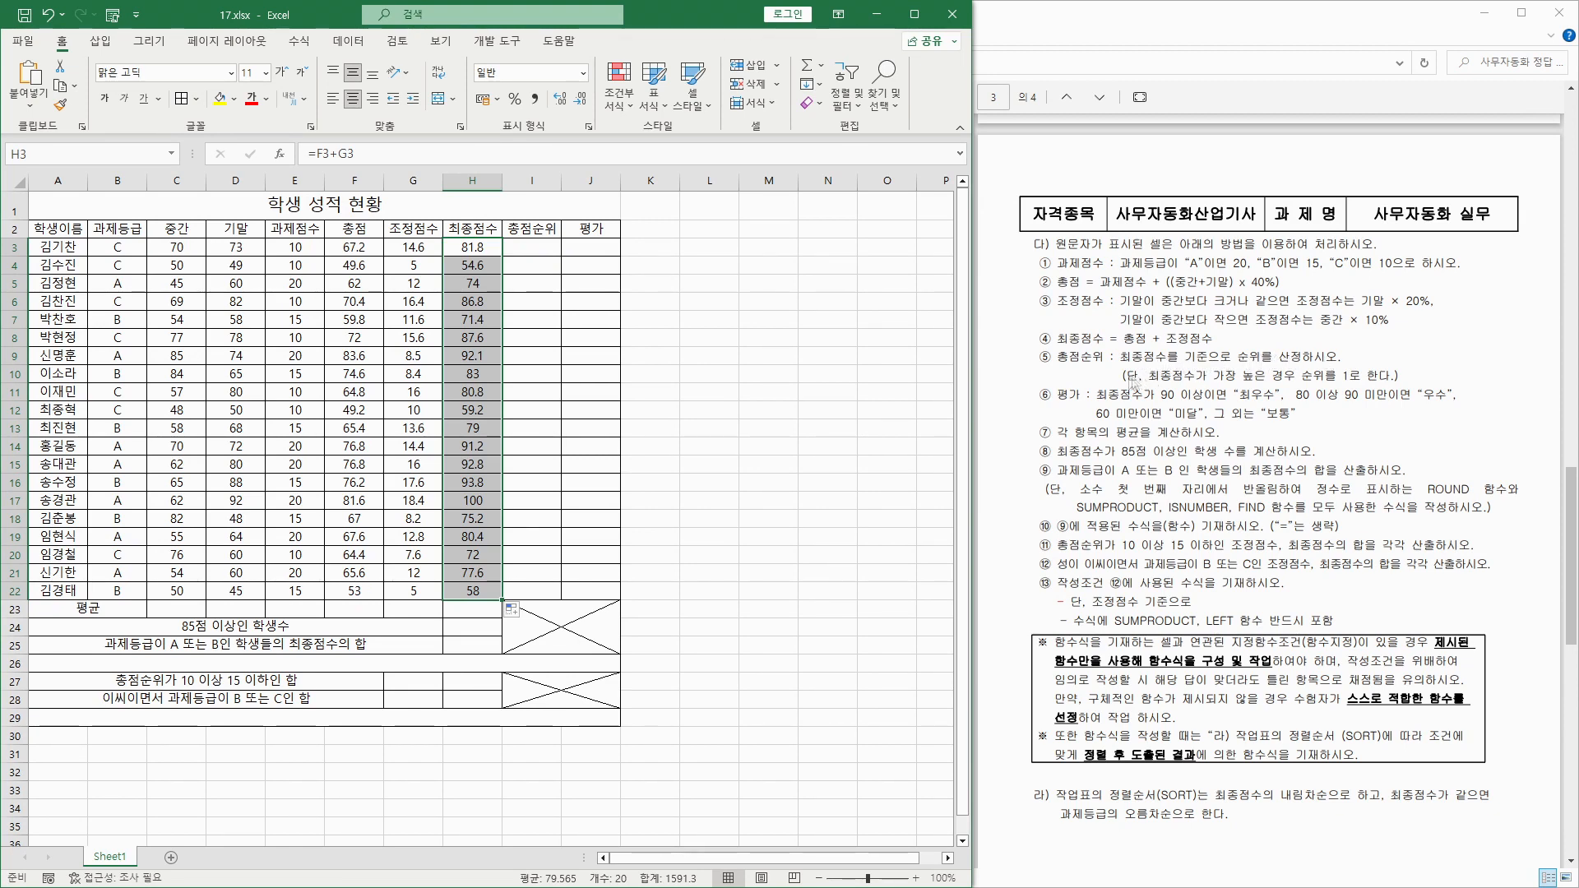
Start a RANK formula in I3 of the 총점순위 column with H3 as the number to rank.
left_click(521, 250)
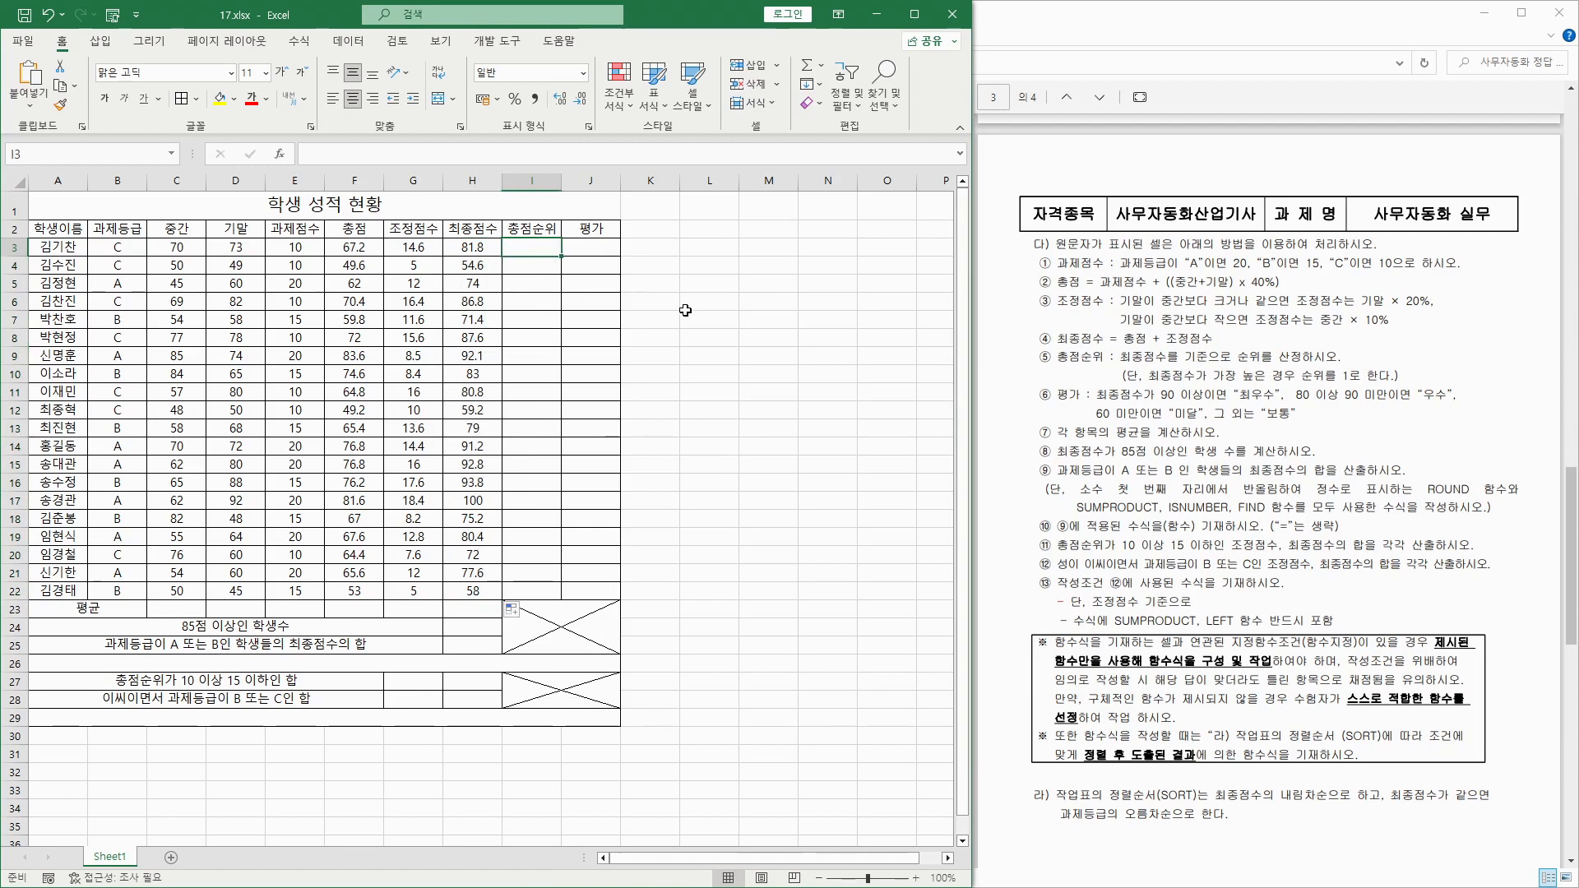
type("=ra")
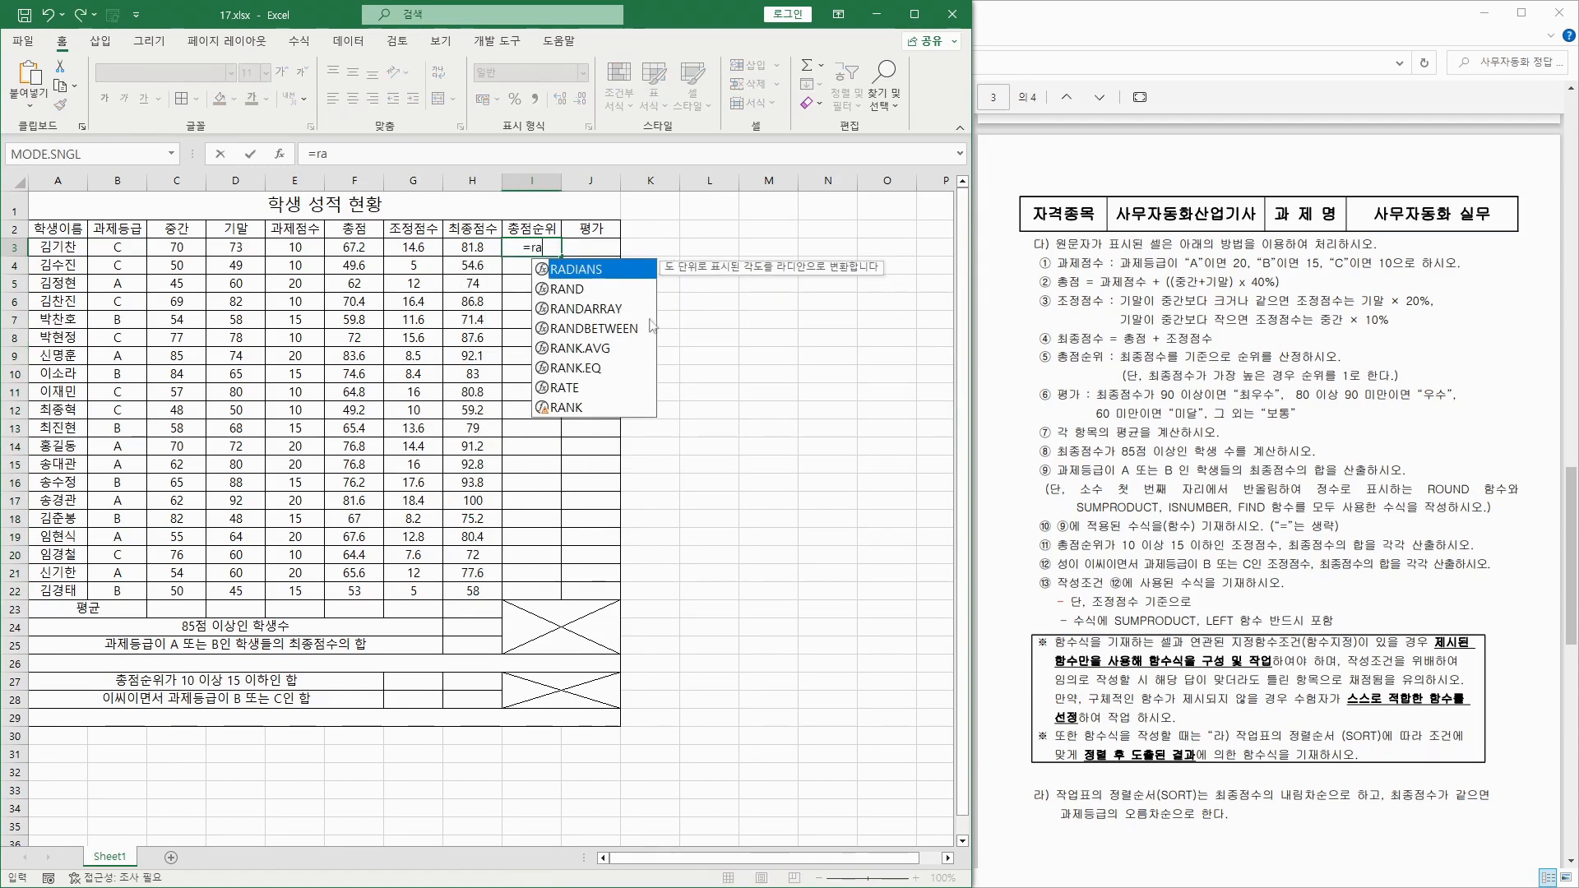
left_click(589, 409)
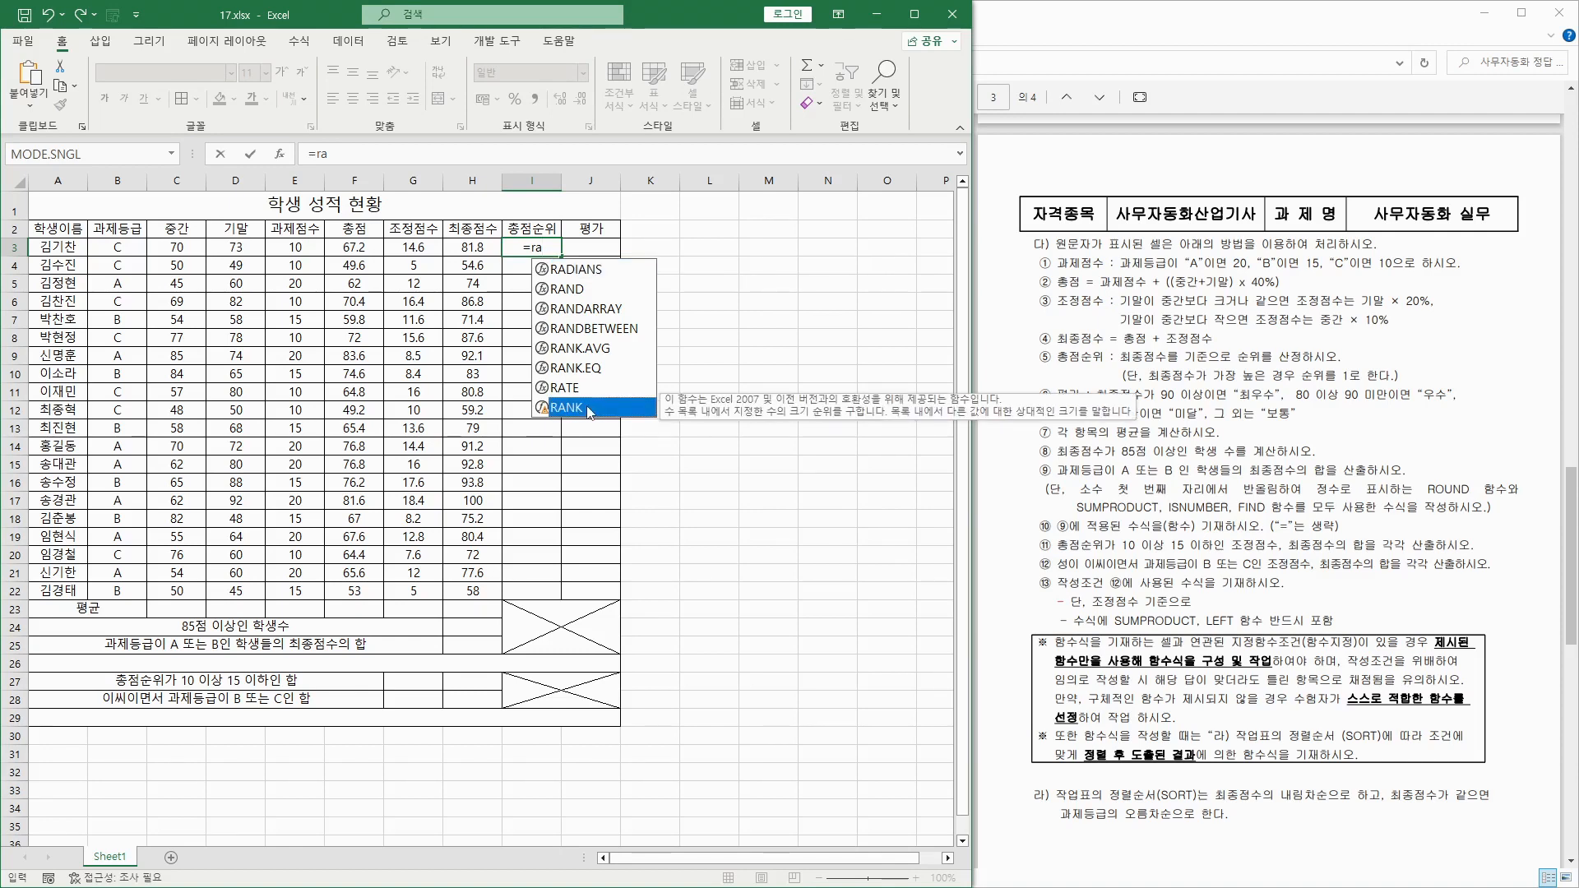
left_click(592, 371)
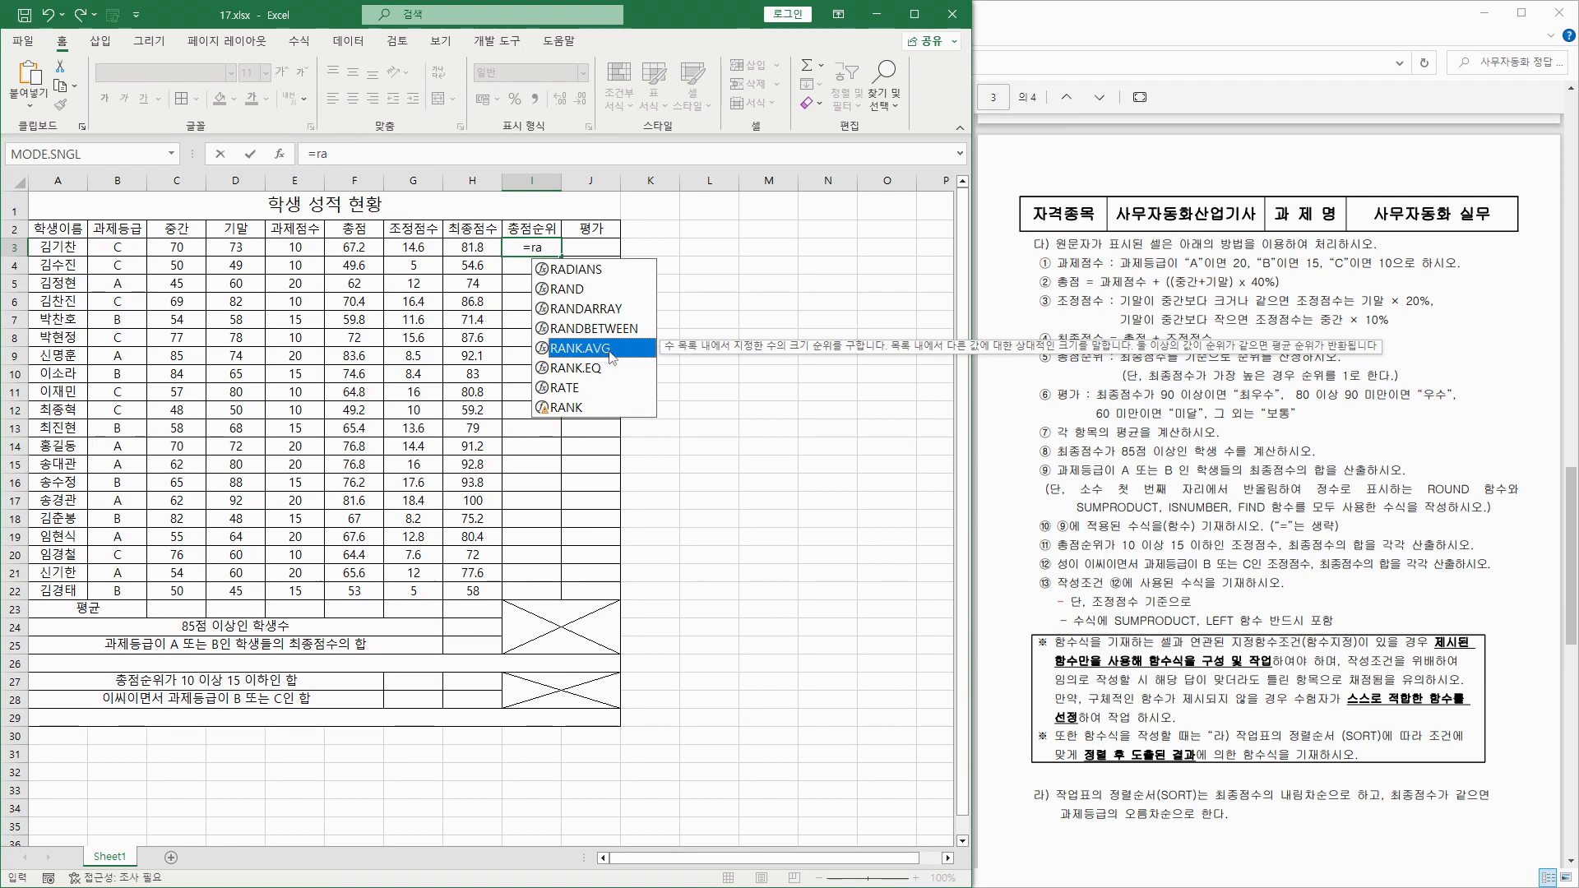
left_click(569, 410)
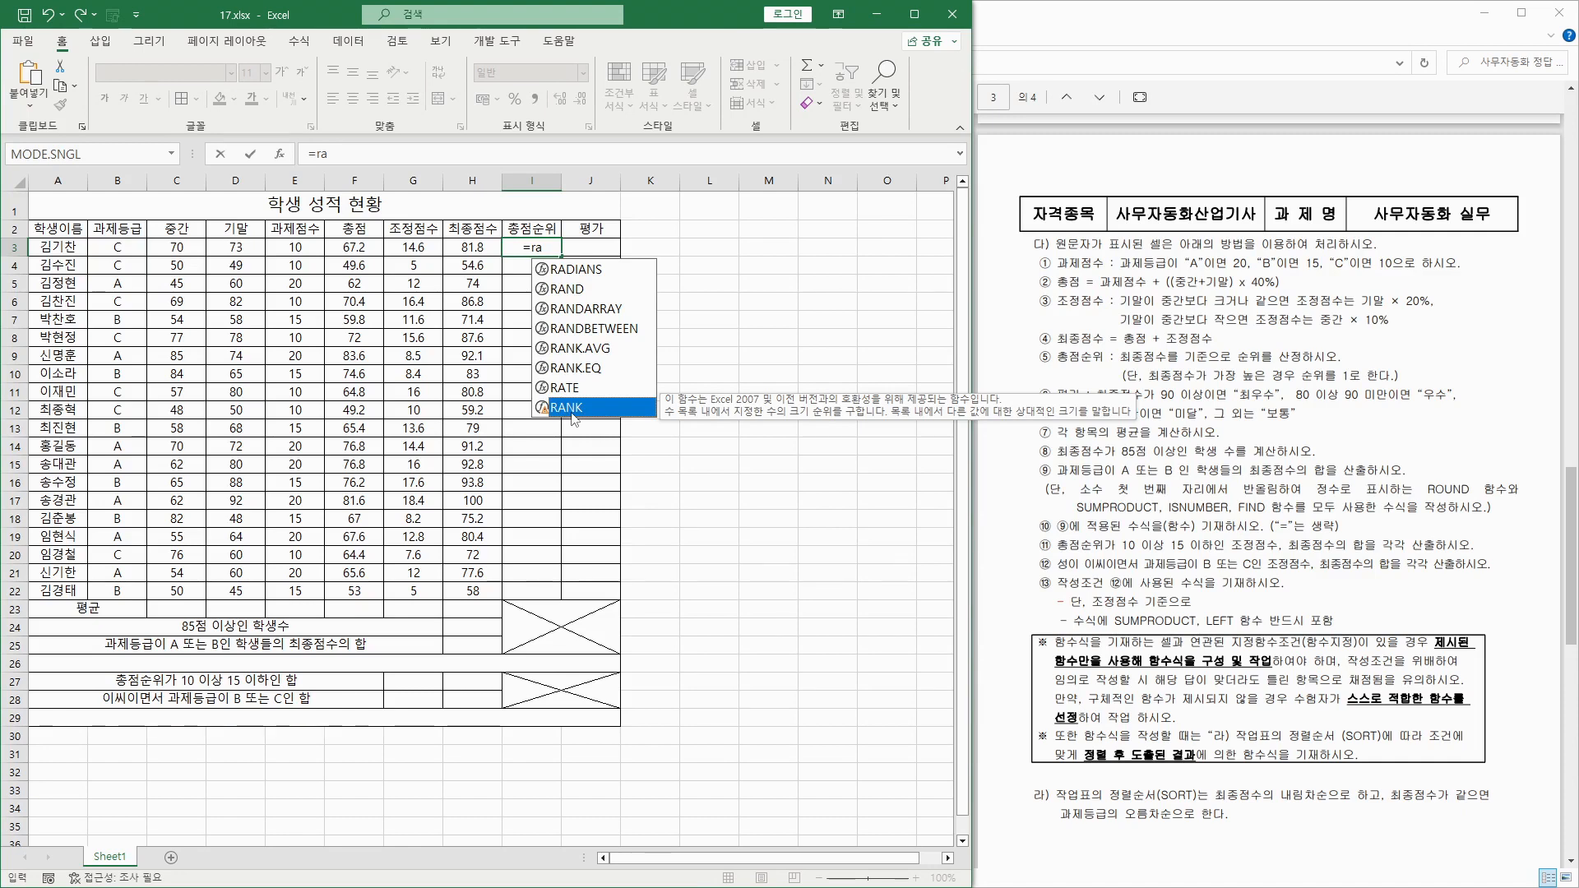
double_click(569, 409)
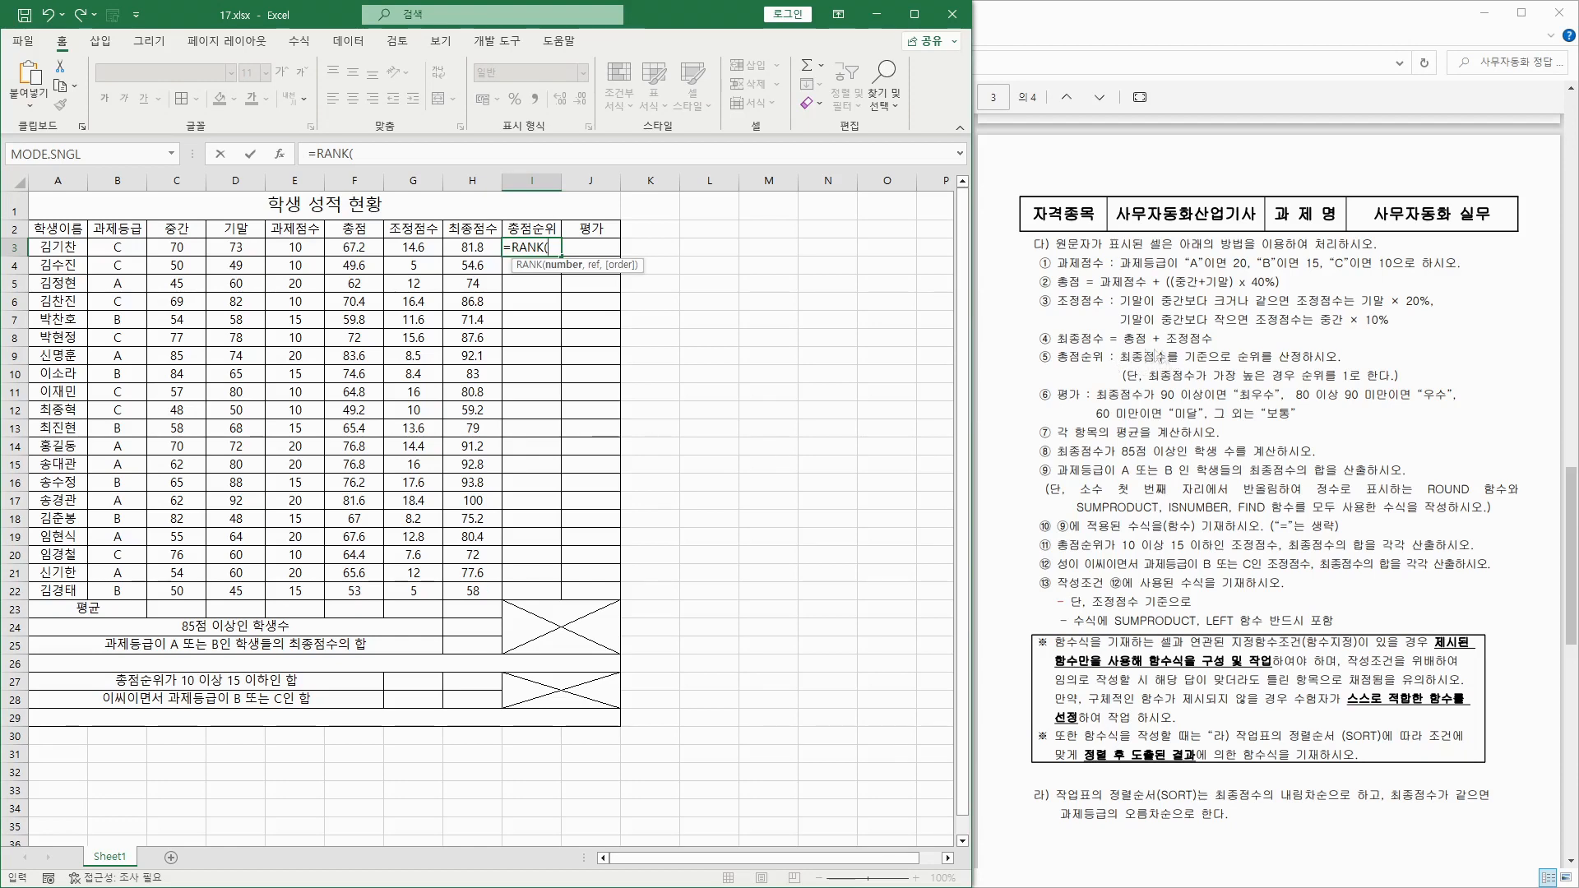
left_click(476, 248)
type(",")
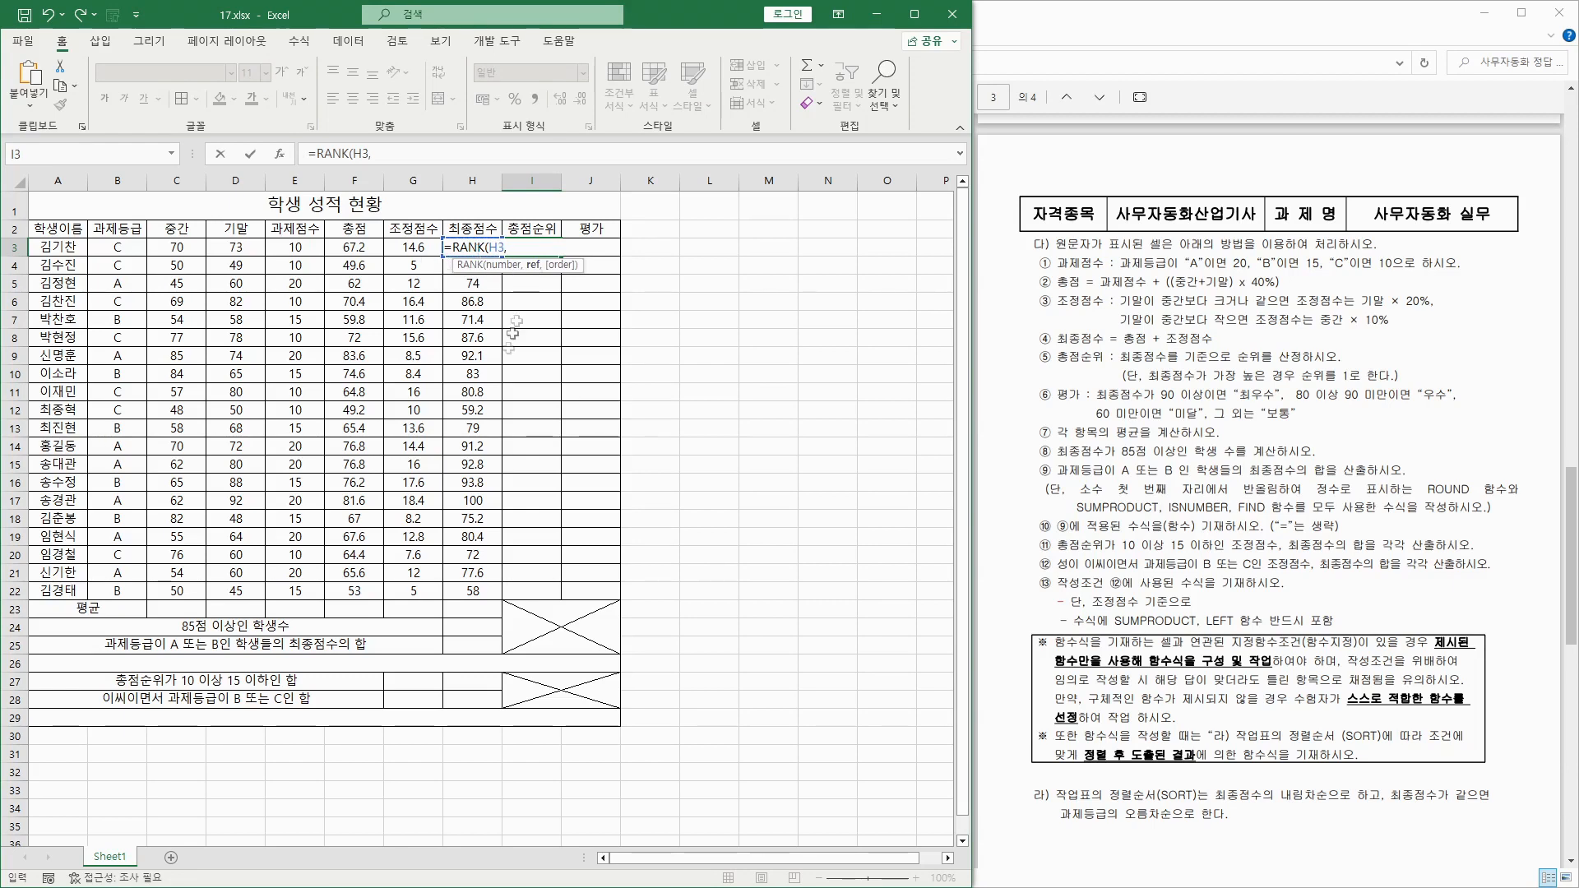
Complete the I3 formula as =RANK(H3,$H$3:$H$22,0) for descending order and fill it down through I22.
left_click(478, 590)
left_click_drag(477, 590, 466, 247)
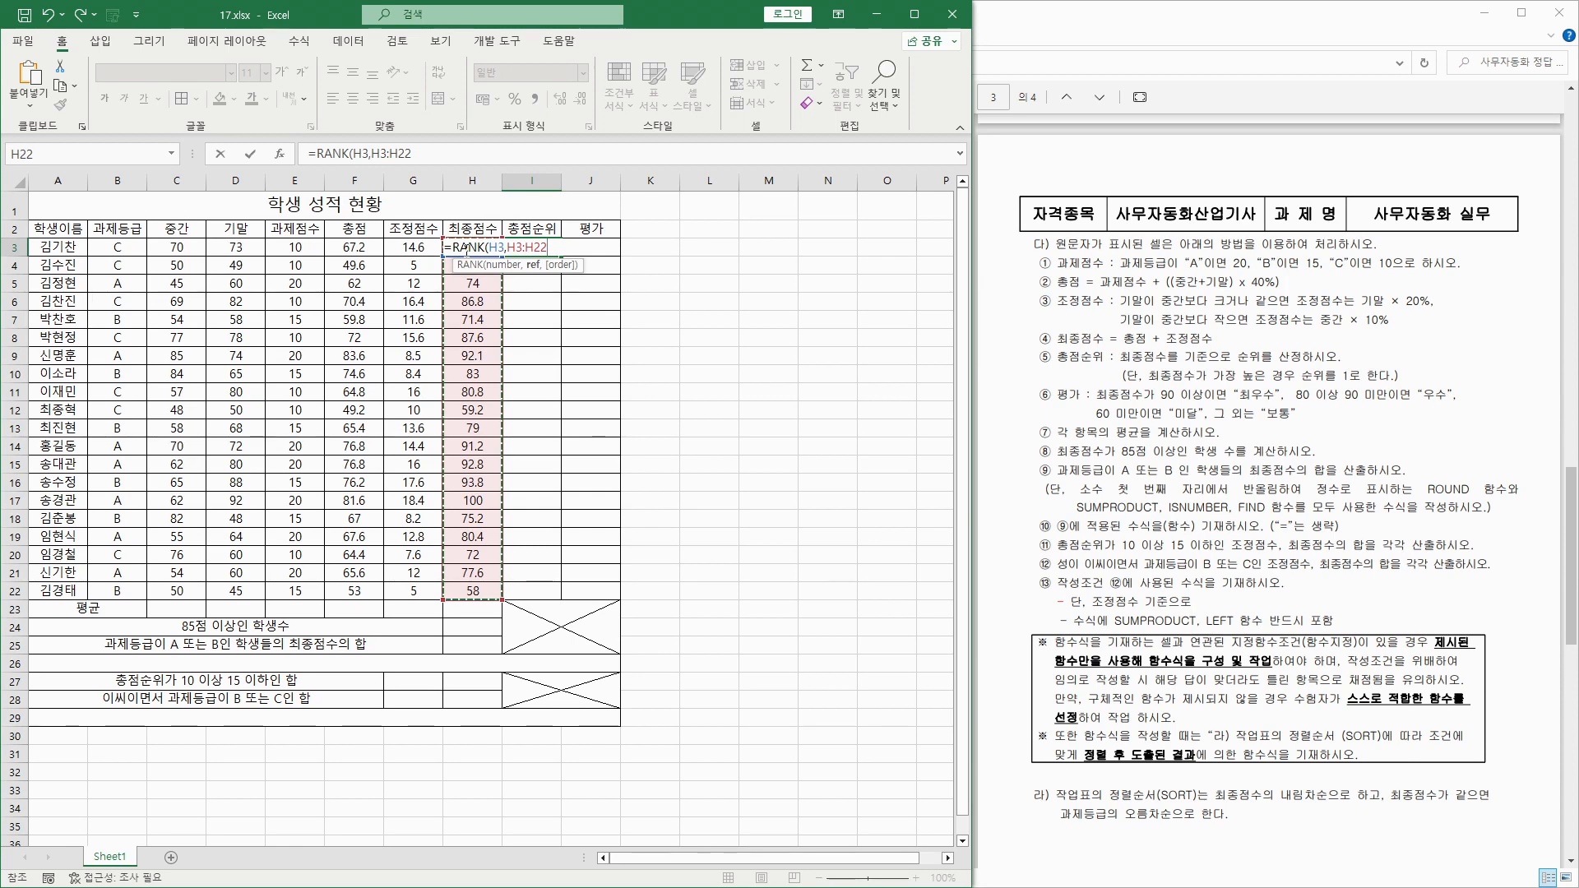
key("F4")
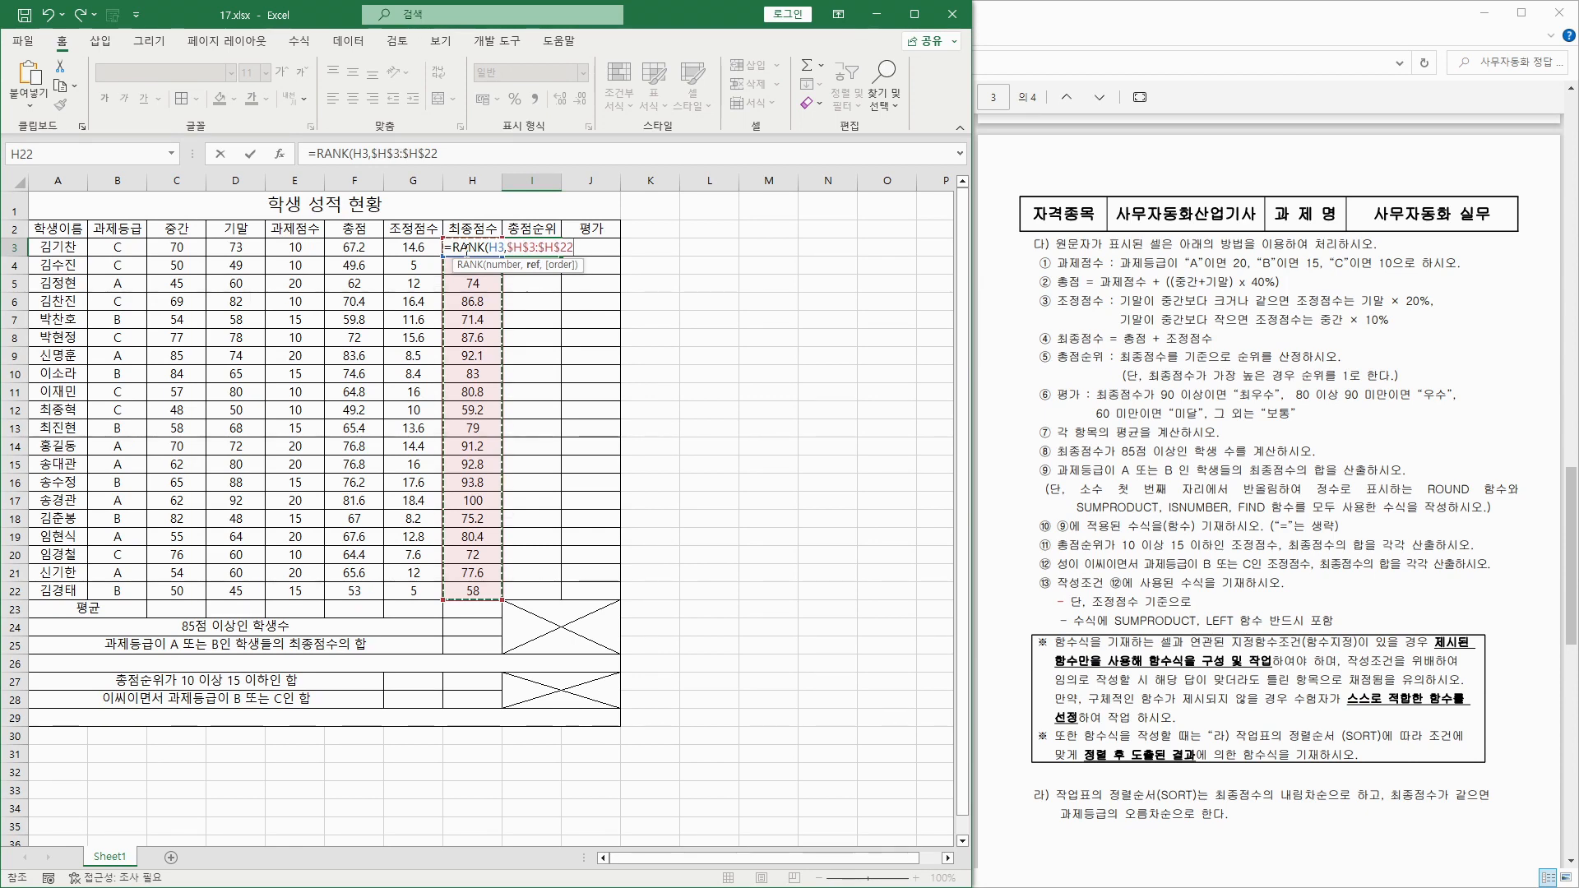
type(",")
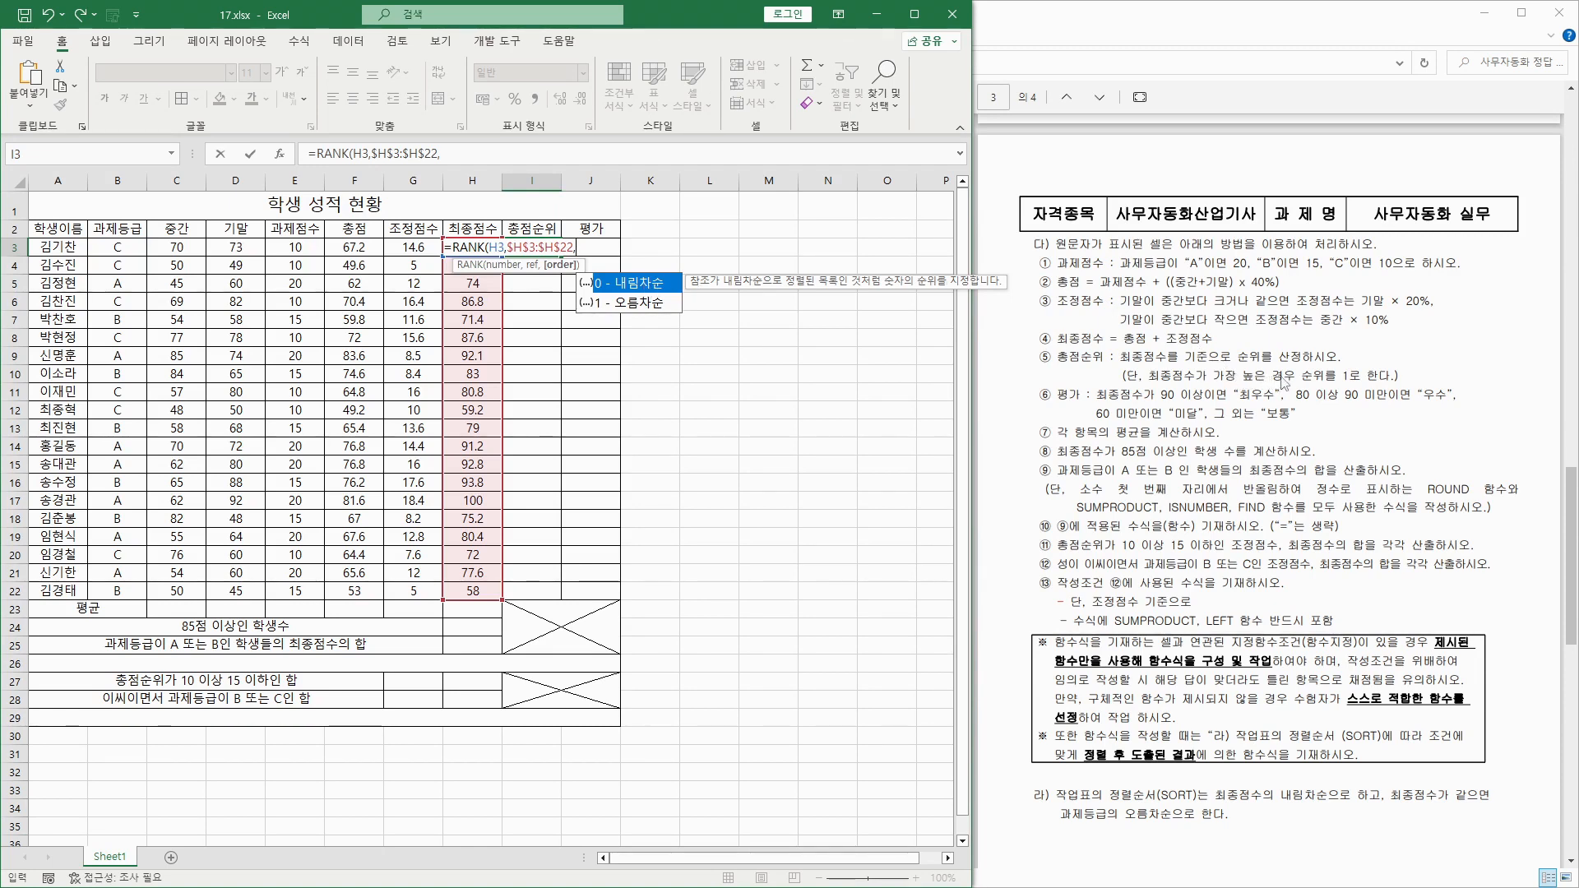
double_click(656, 284)
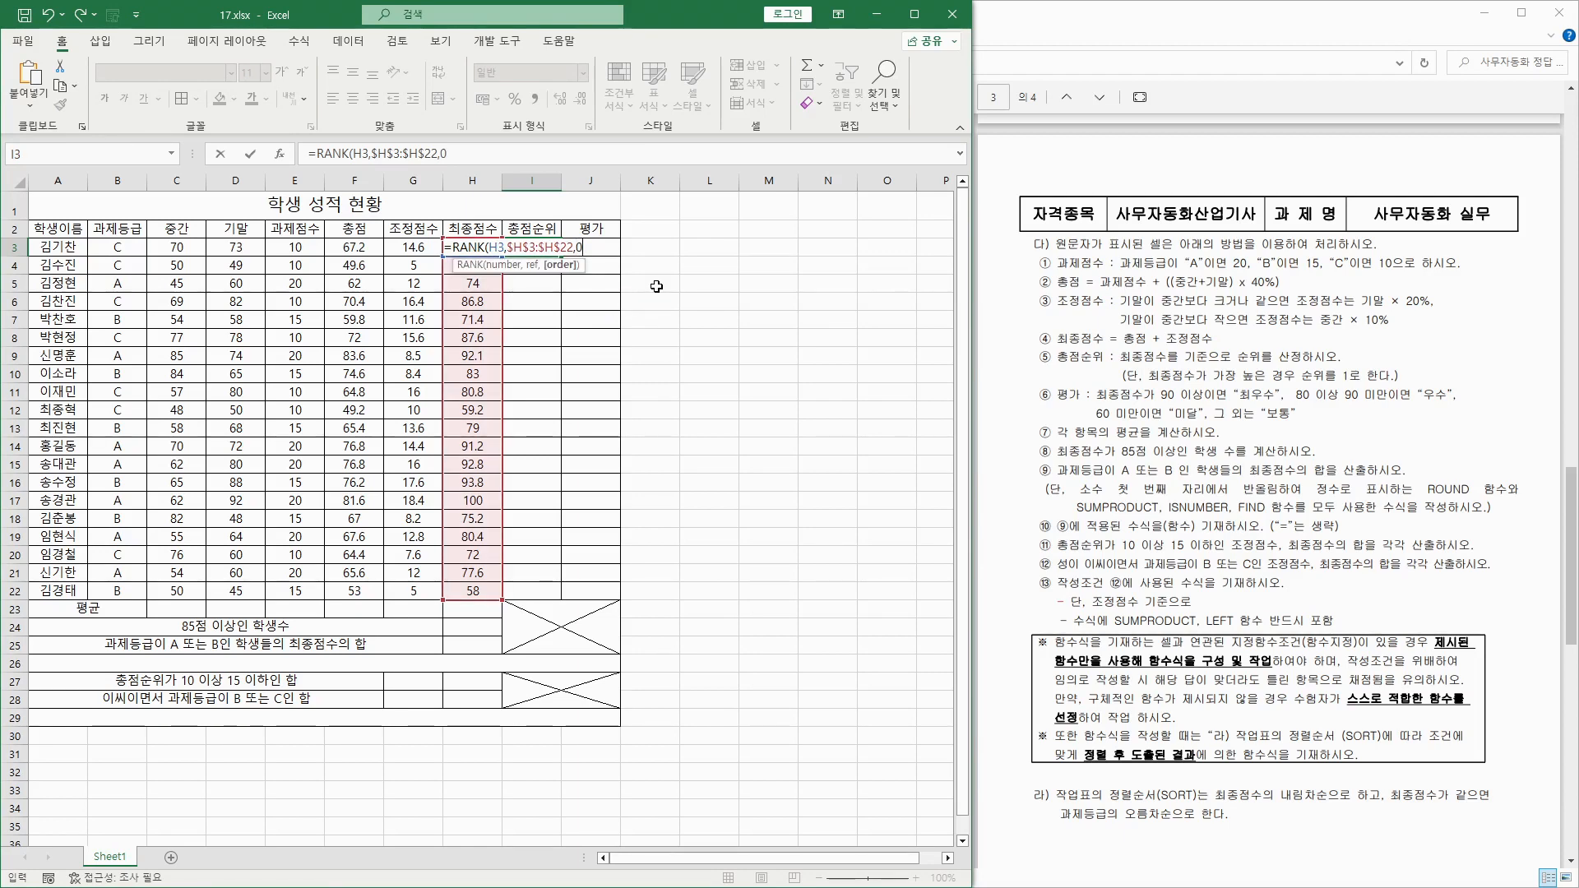
type(")")
key("Return")
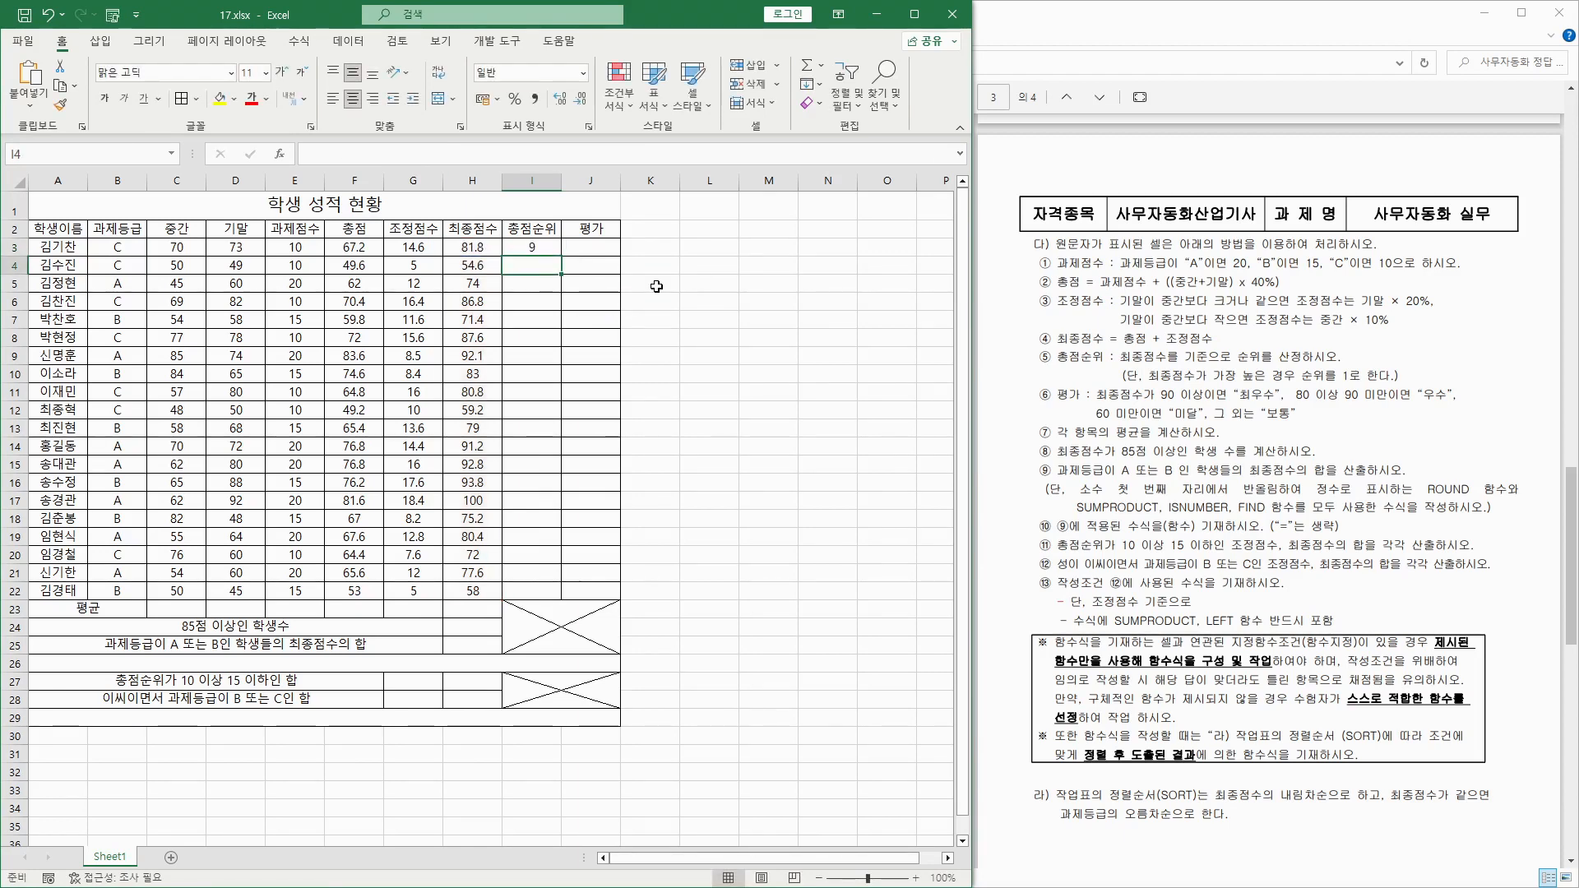
left_click(519, 244)
left_click_drag(560, 258, 568, 594)
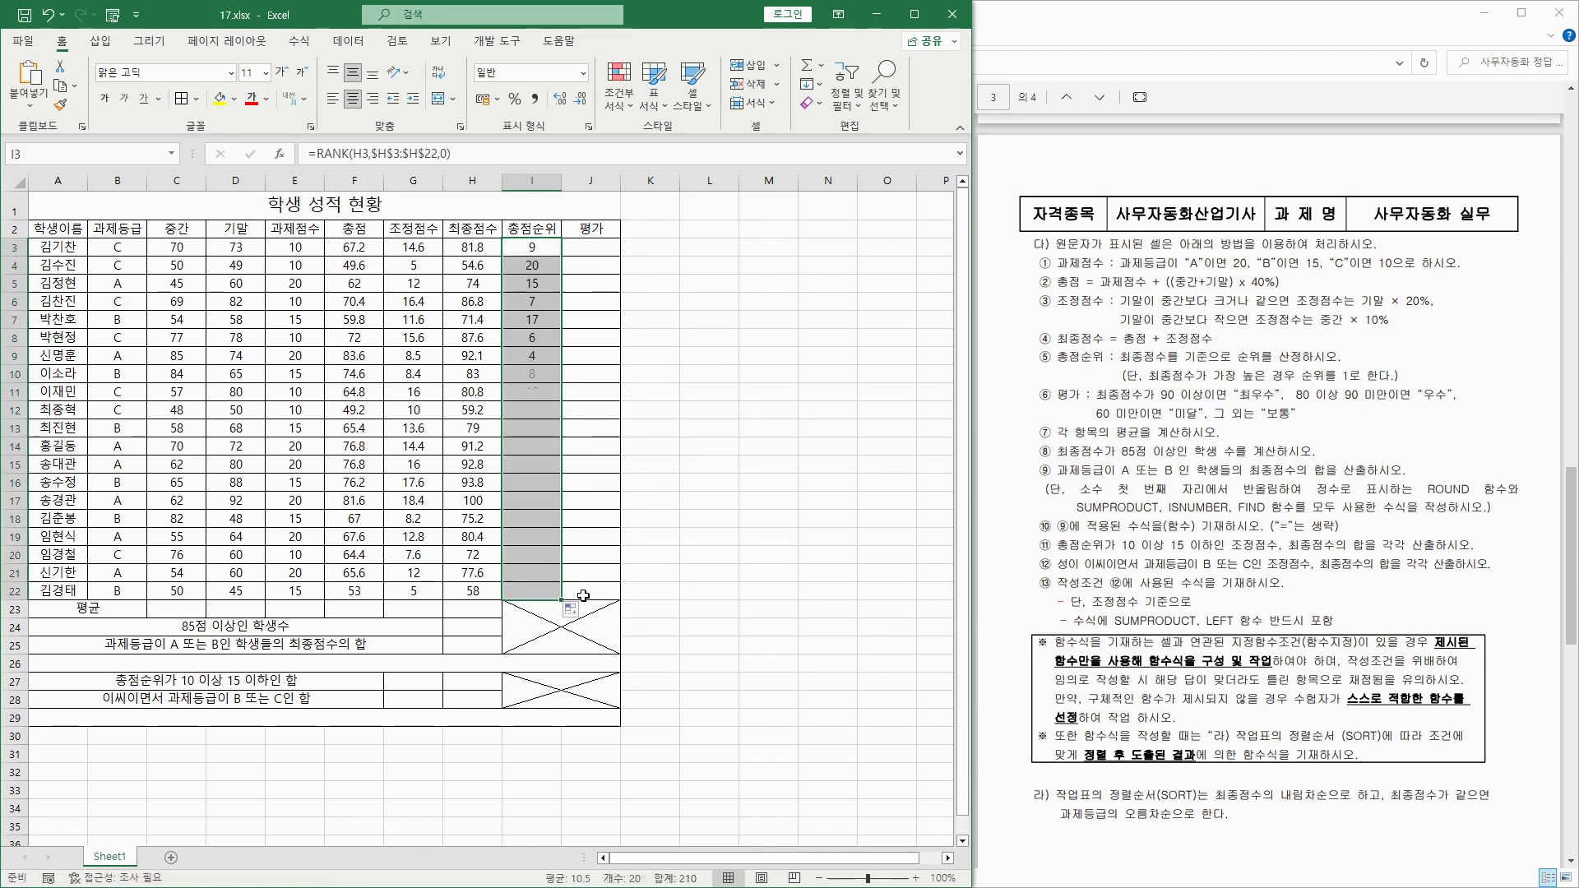
Write the formula =if(H3>=90,"최우수","보통") in J3 of the 평가 column, leaving it open for editing.
left_click(604, 247)
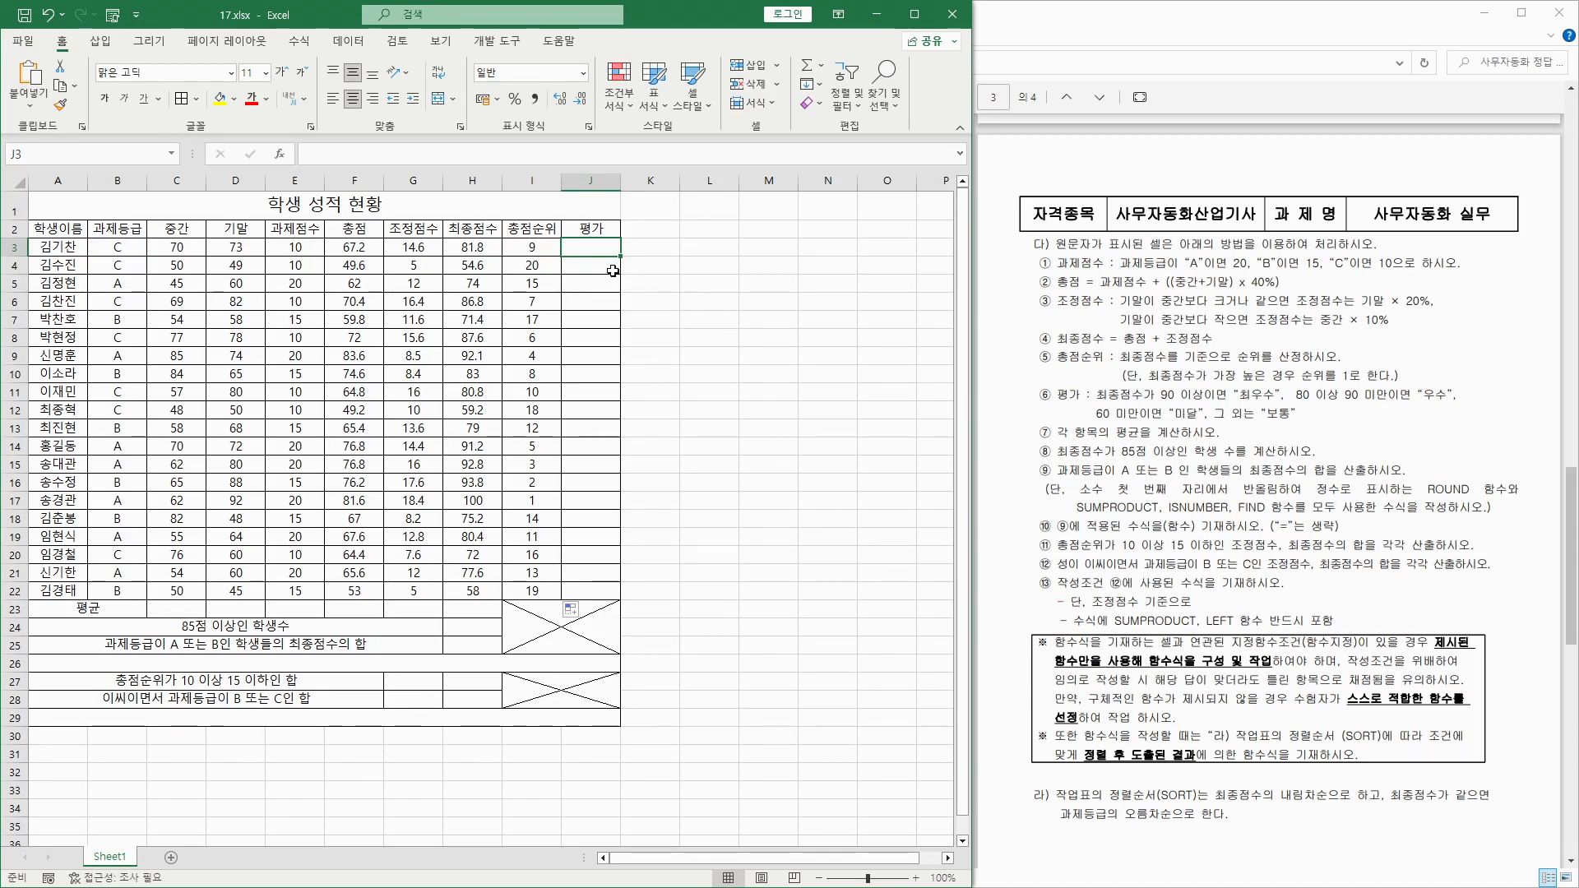
type("=if")
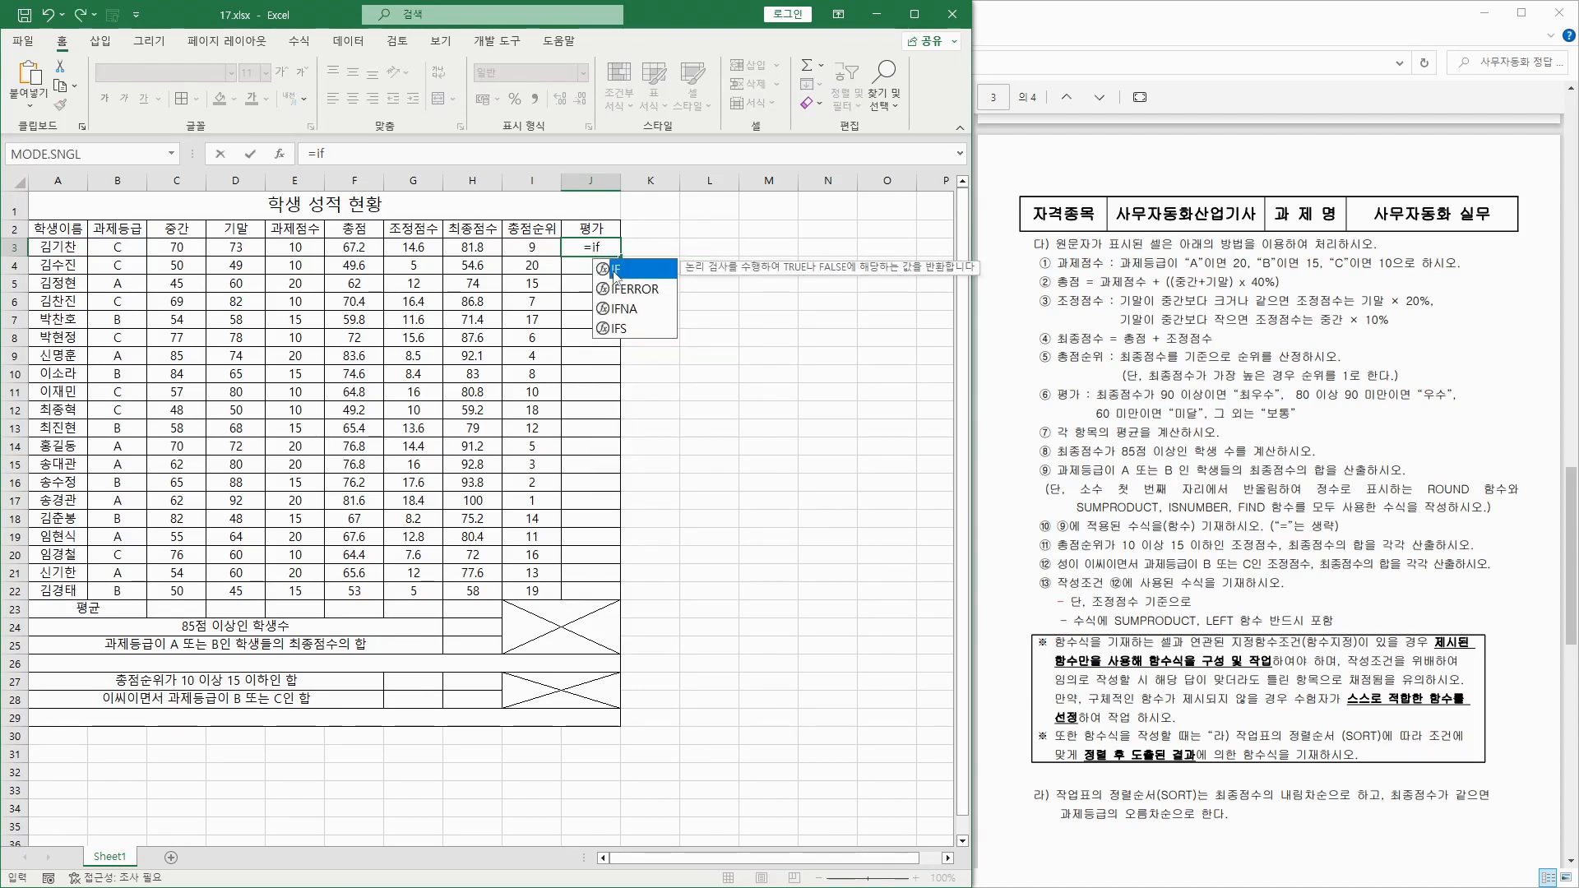
type("(")
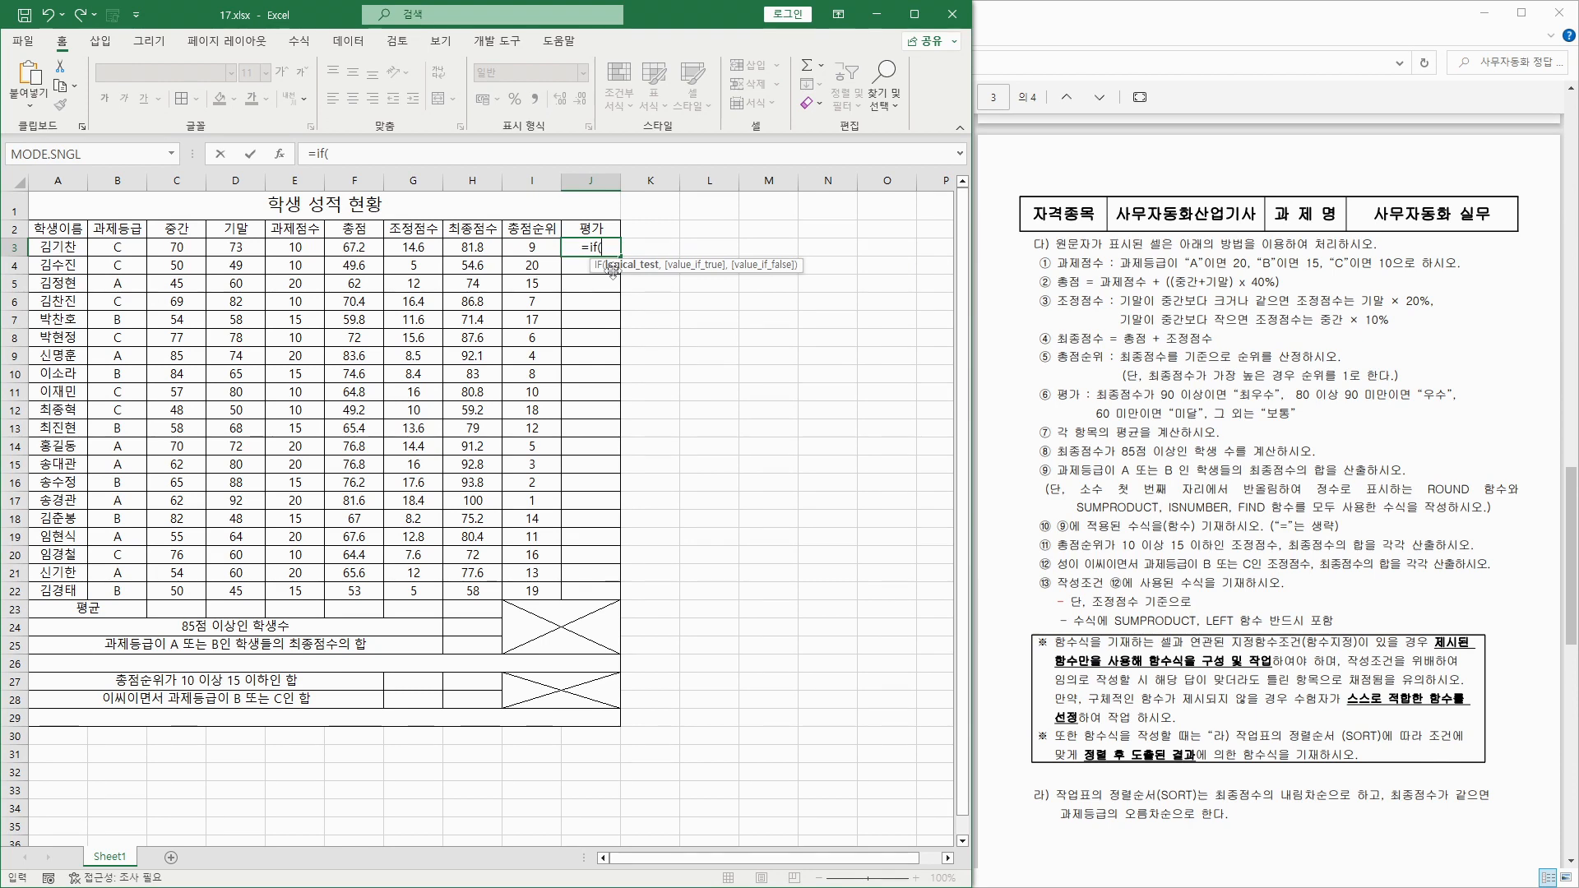
left_click(473, 249)
type(">=9")
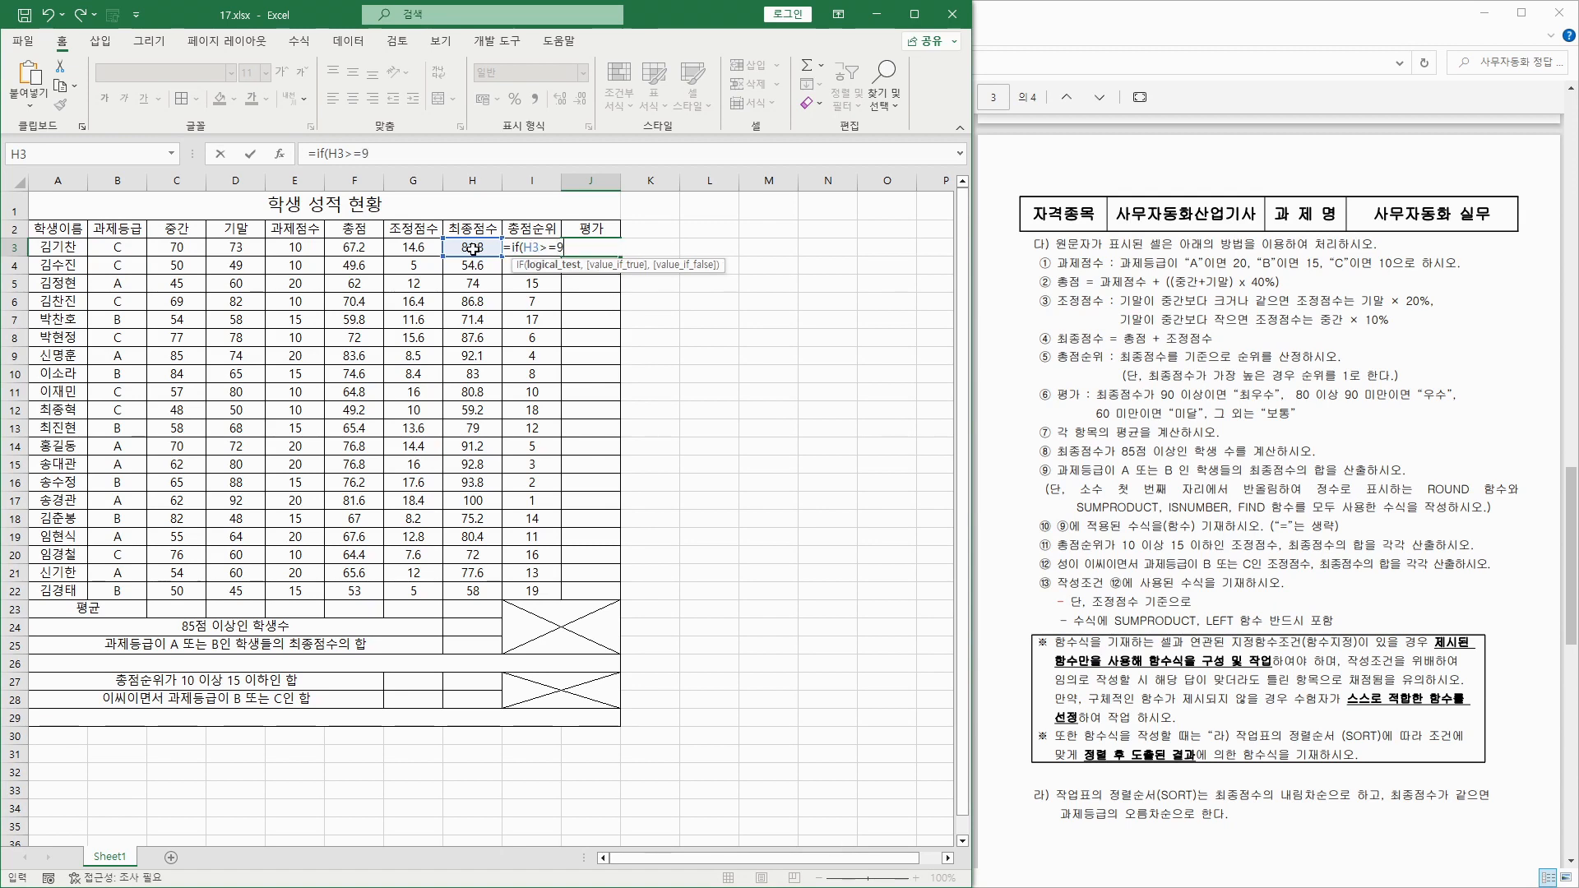
type("0,")
type("\"최우수")
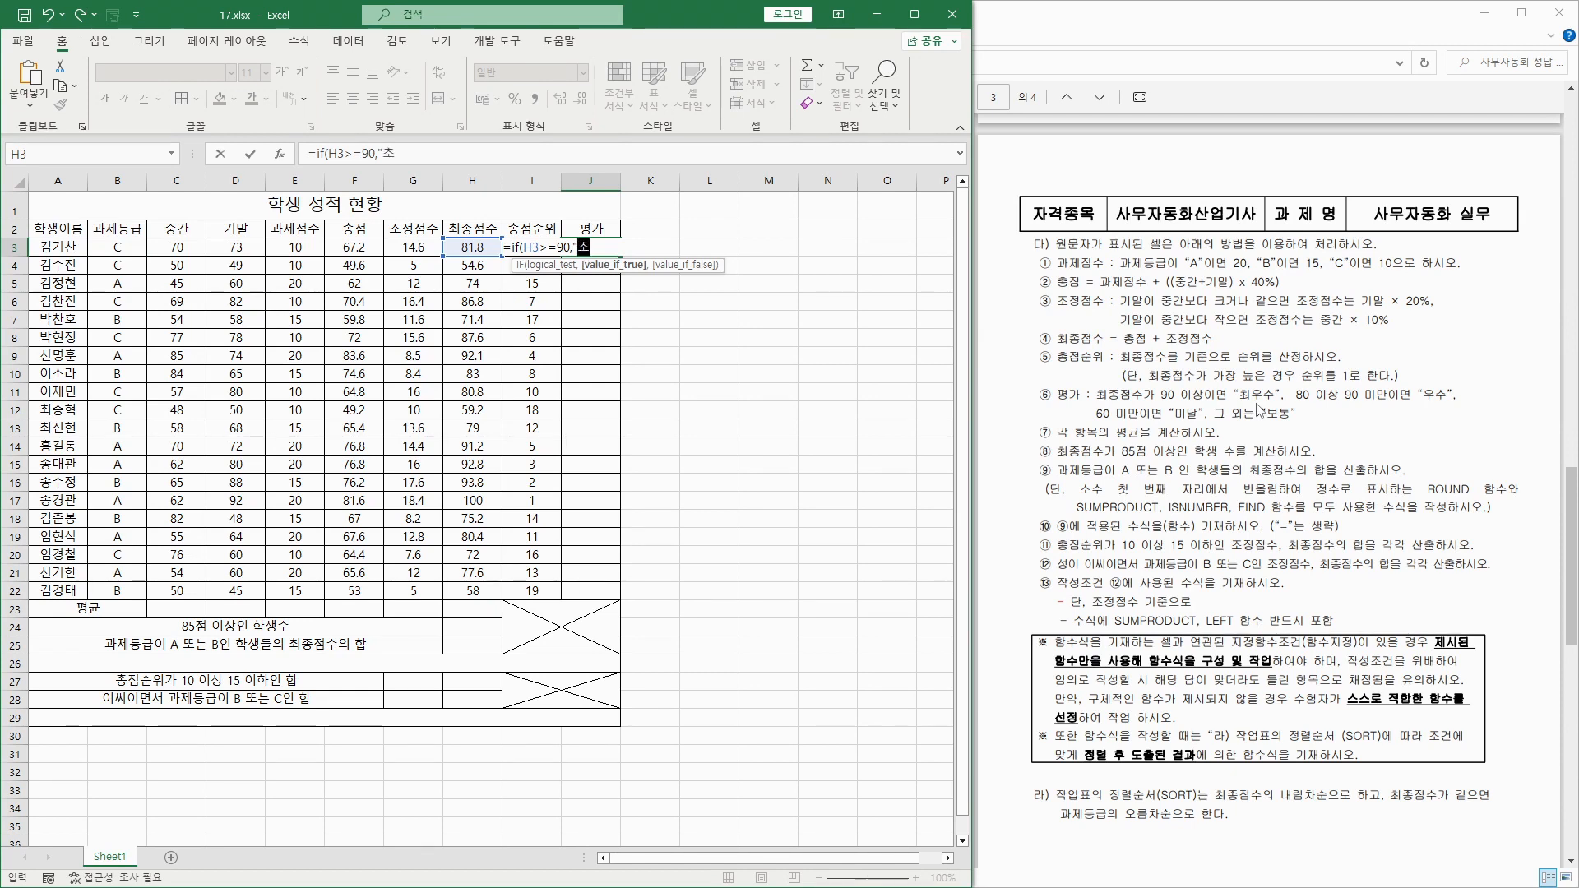
type("\",")
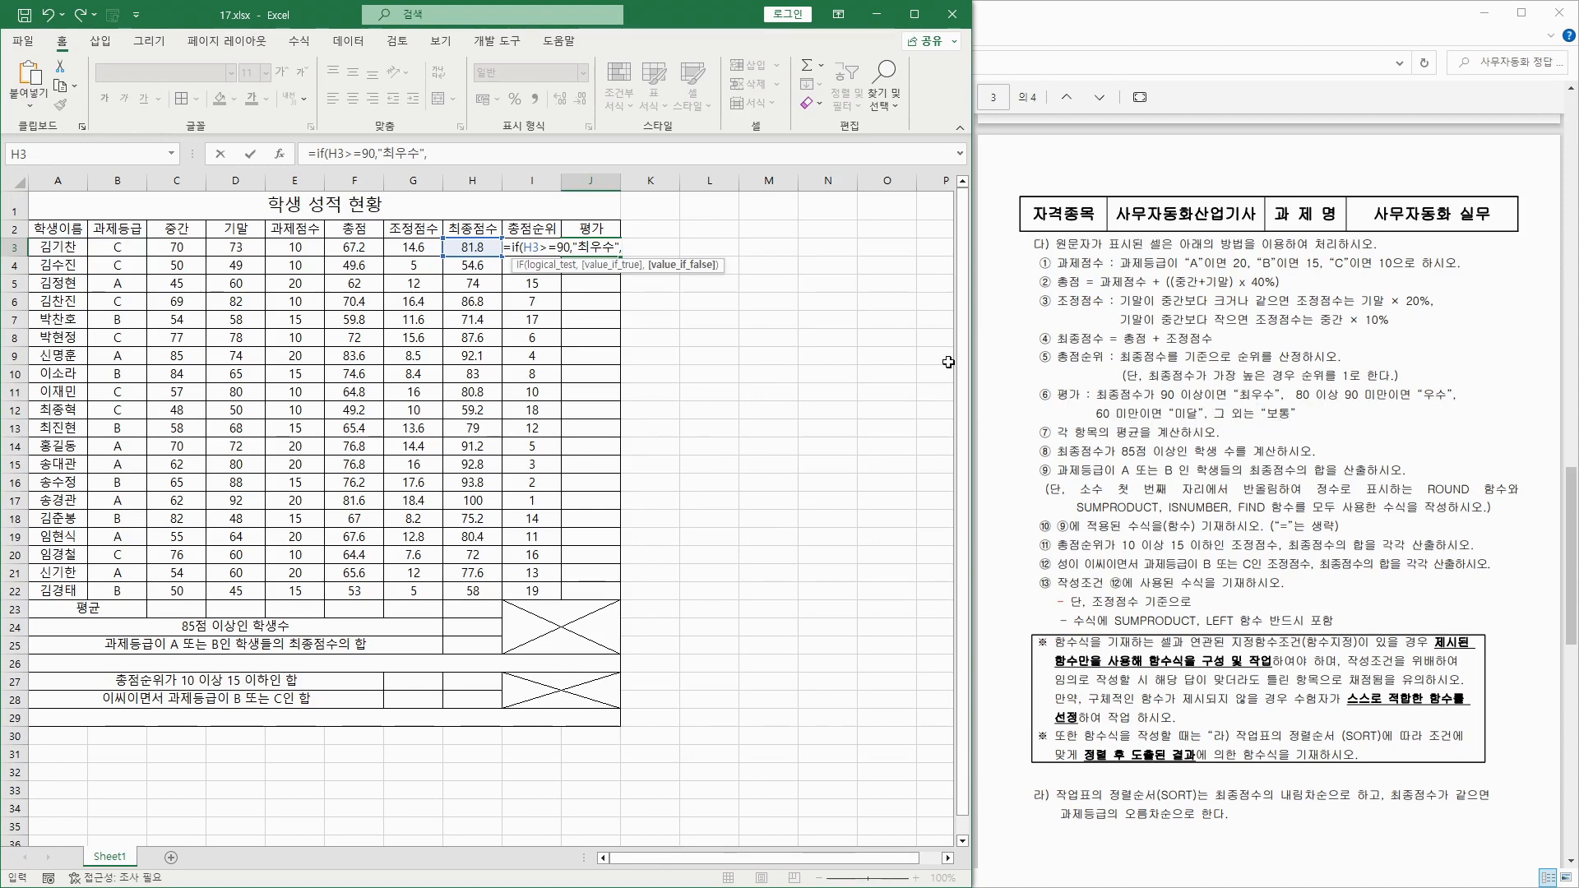
type("보통\")")
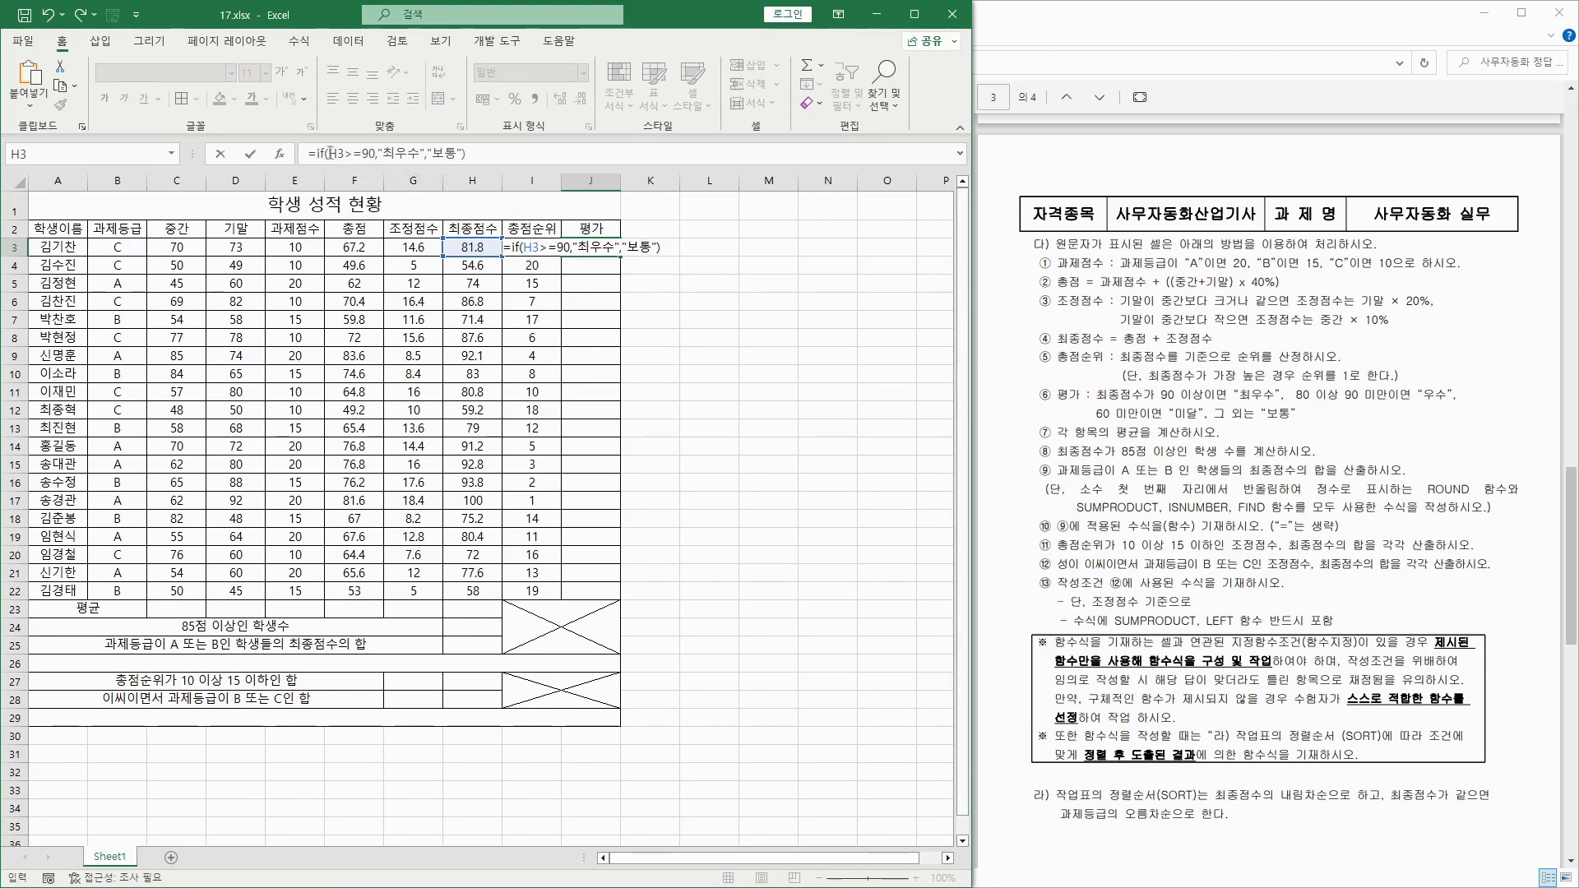
Copy the IF expression over its own "보통" argument and change the nested copy to if(H3>=80,"우수","보통").
left_click_drag(315, 153, 494, 151)
key("ctrl+c")
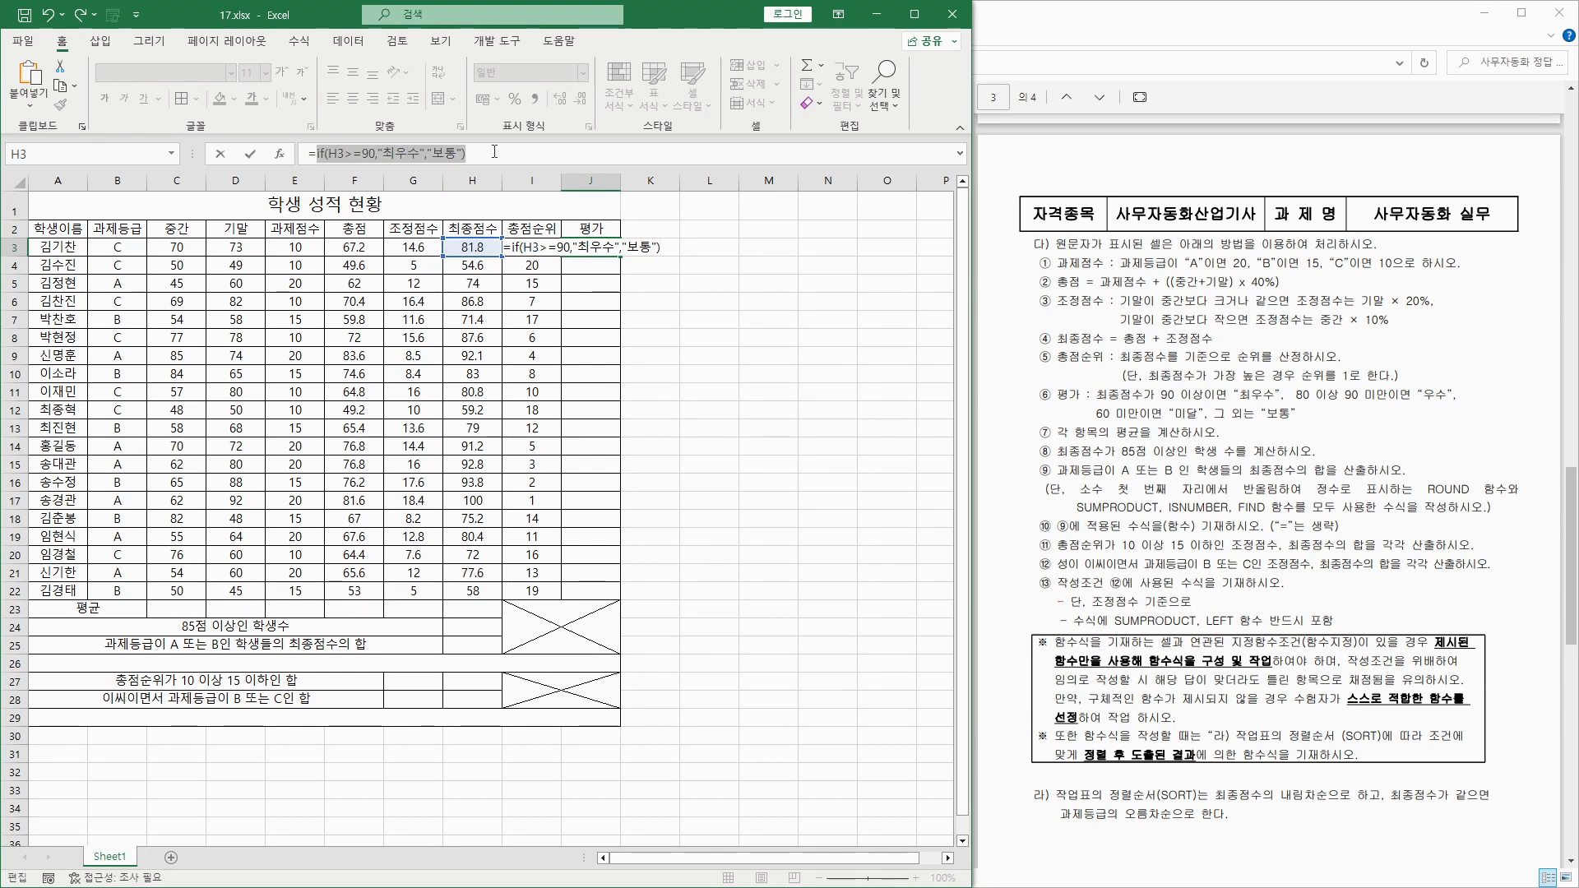
left_click_drag(424, 153, 465, 153)
left_click(435, 153)
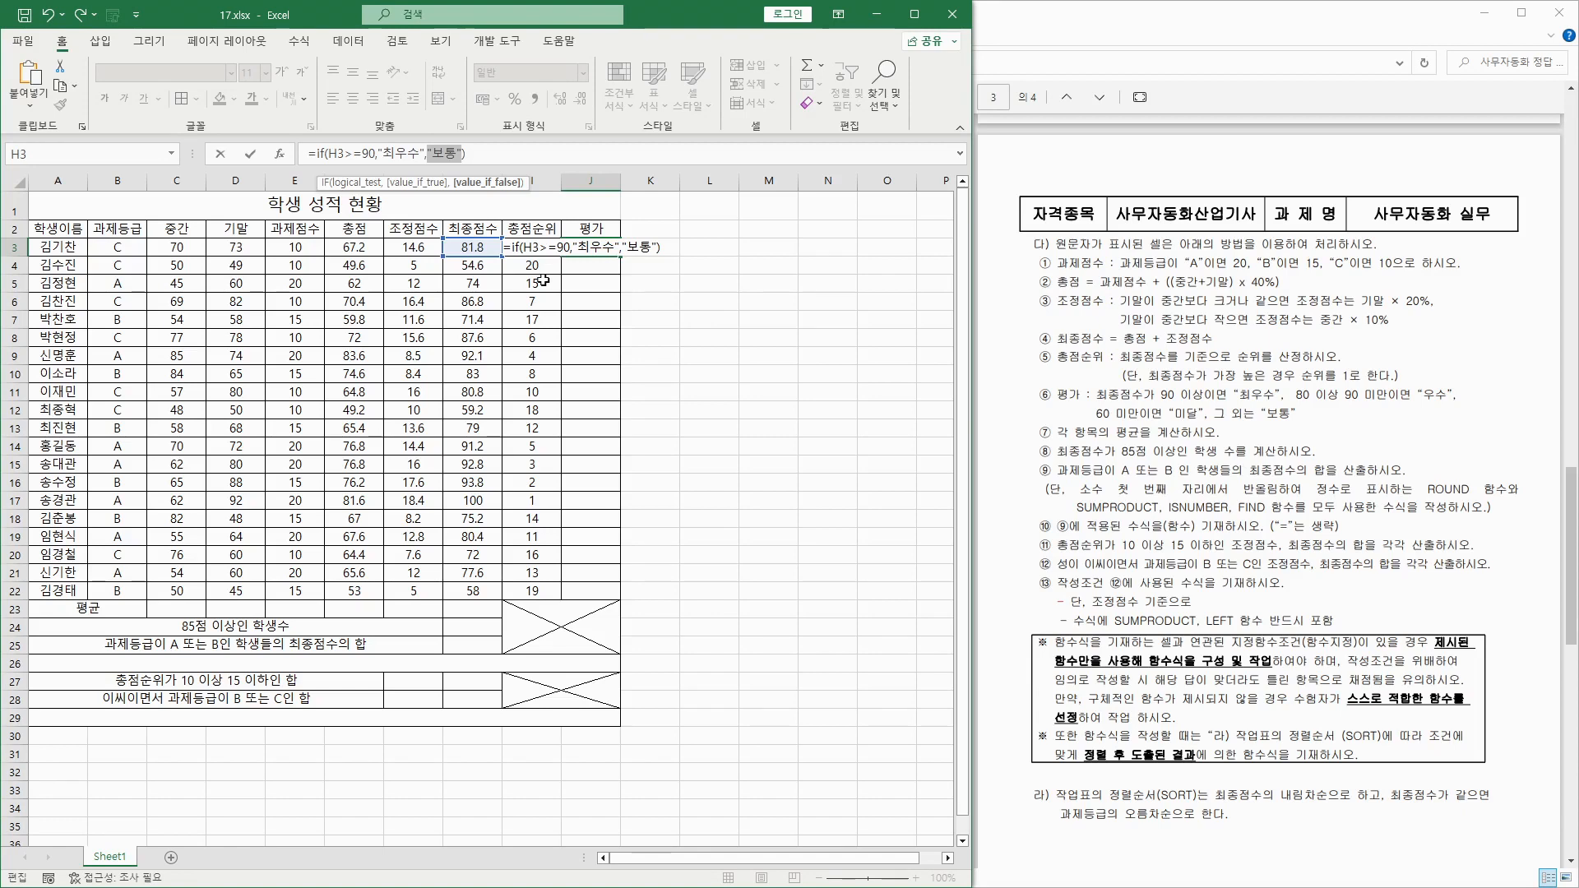
key("ctrl+v")
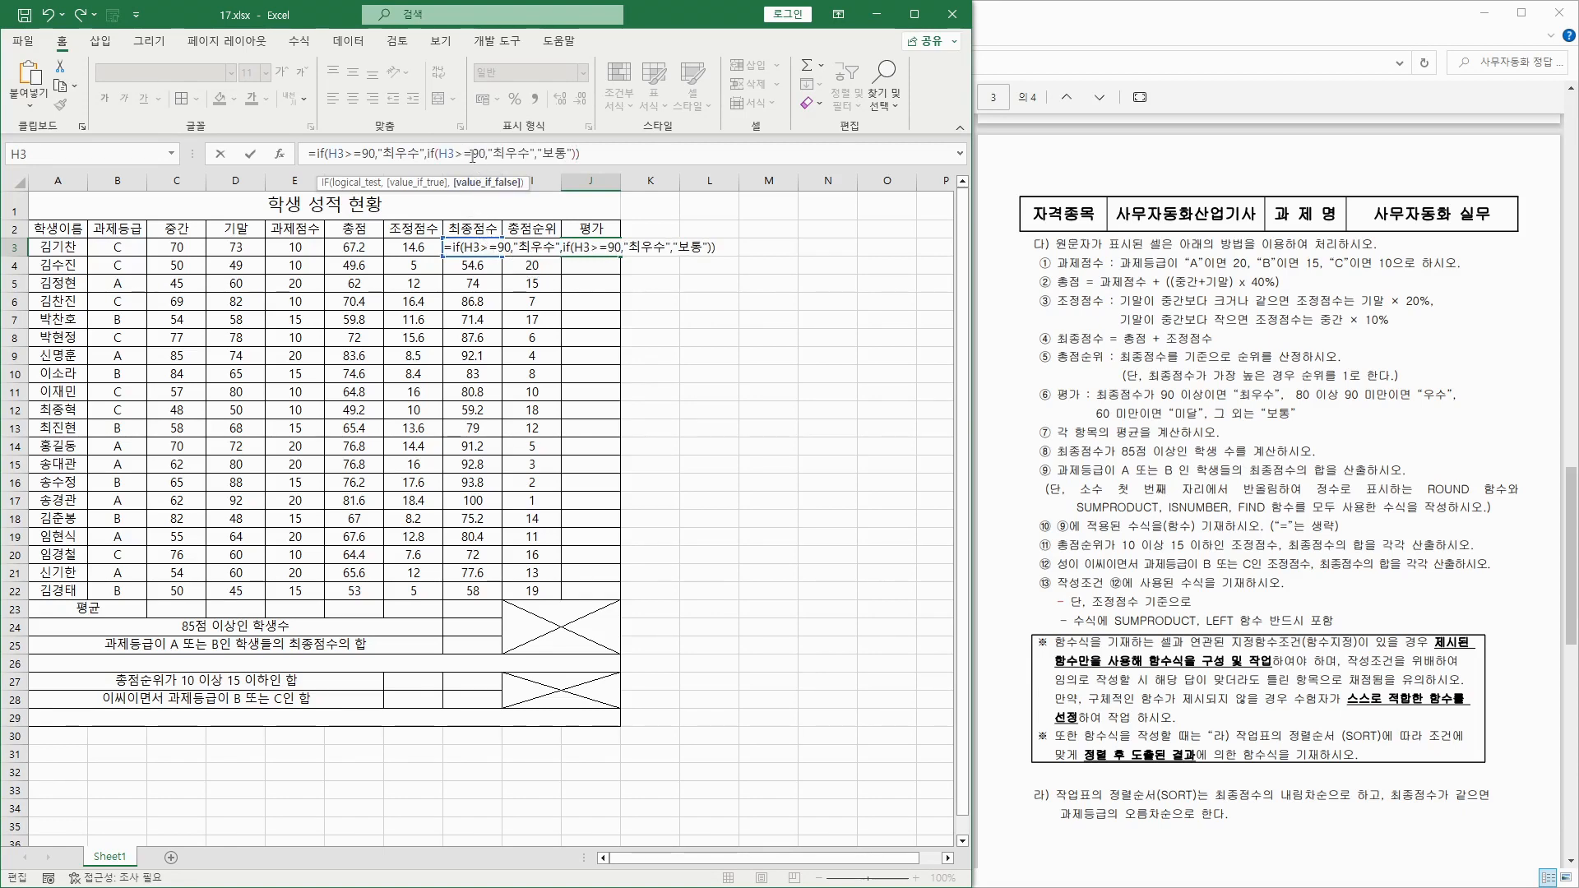
left_click_drag(489, 154, 484, 154)
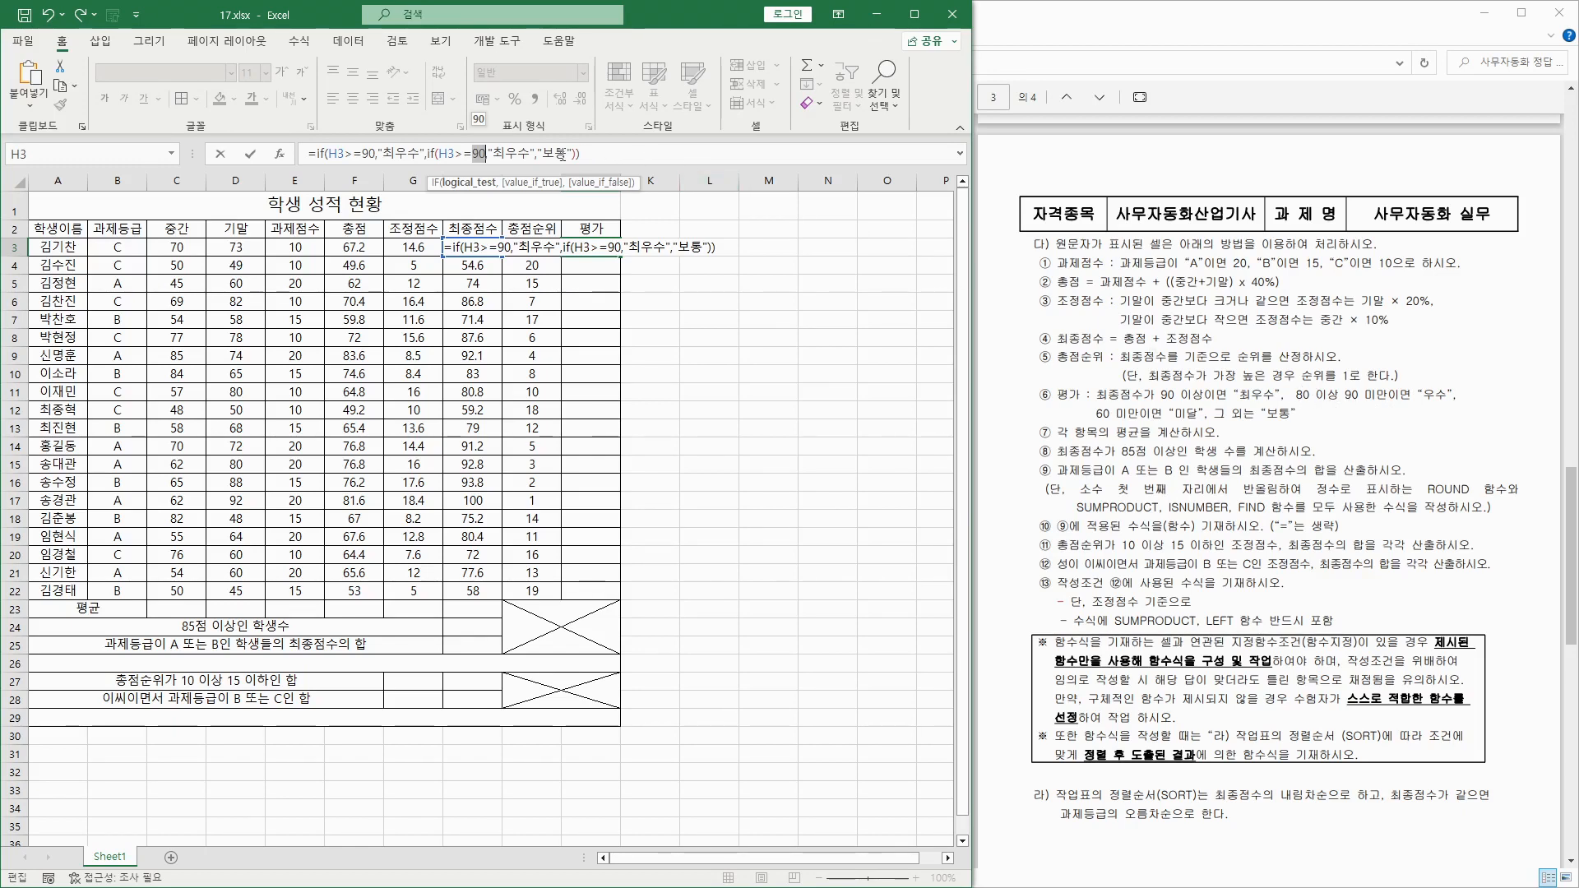
type("80,")
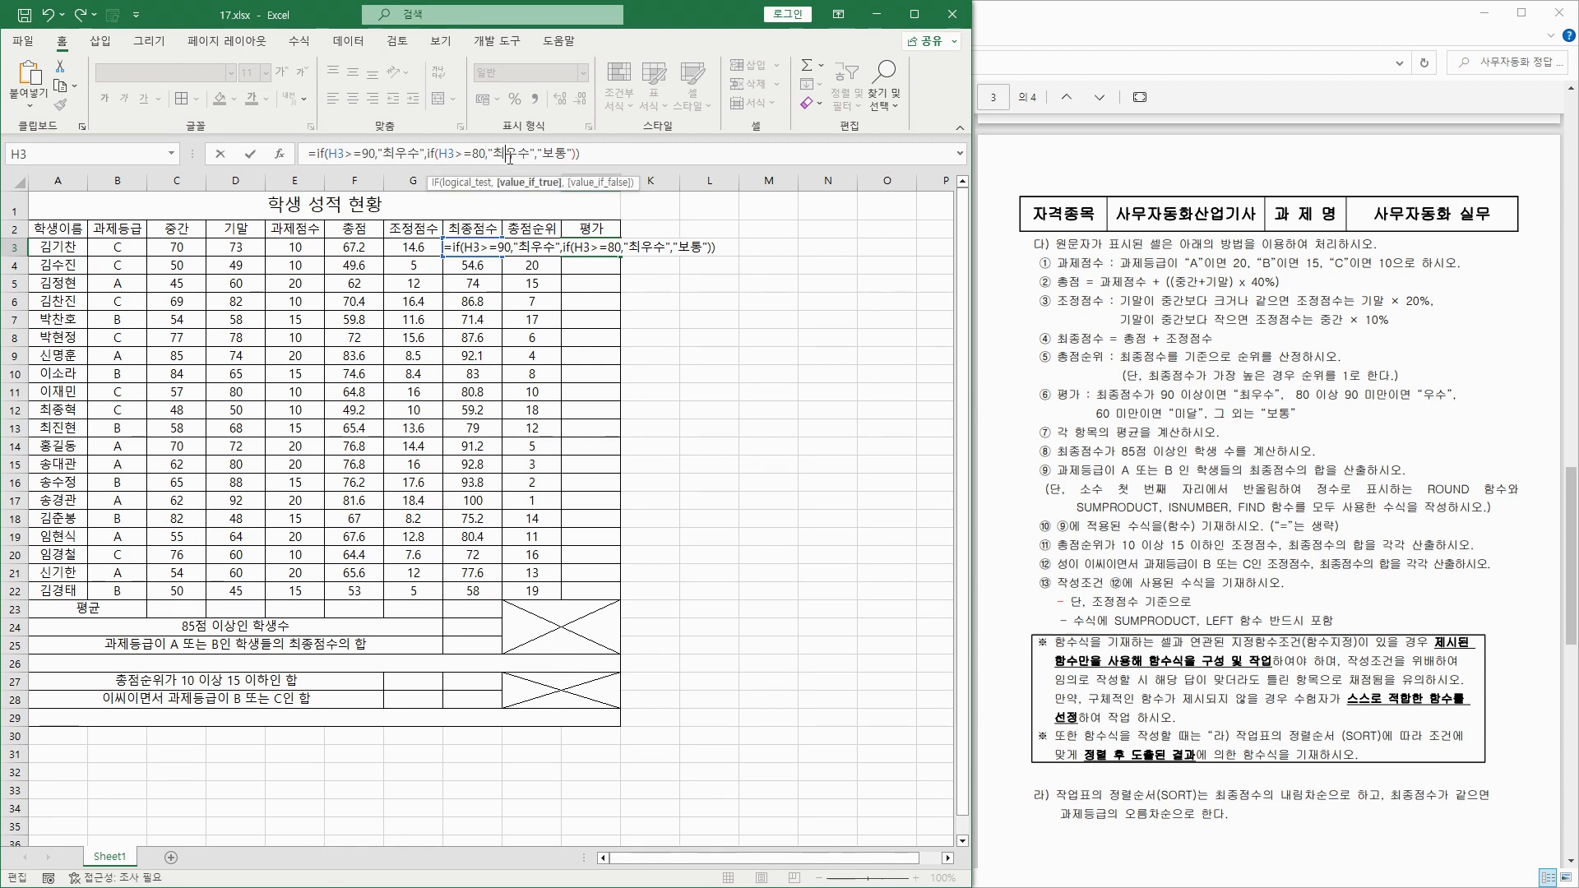
left_click(510, 158)
key("BackSpace")
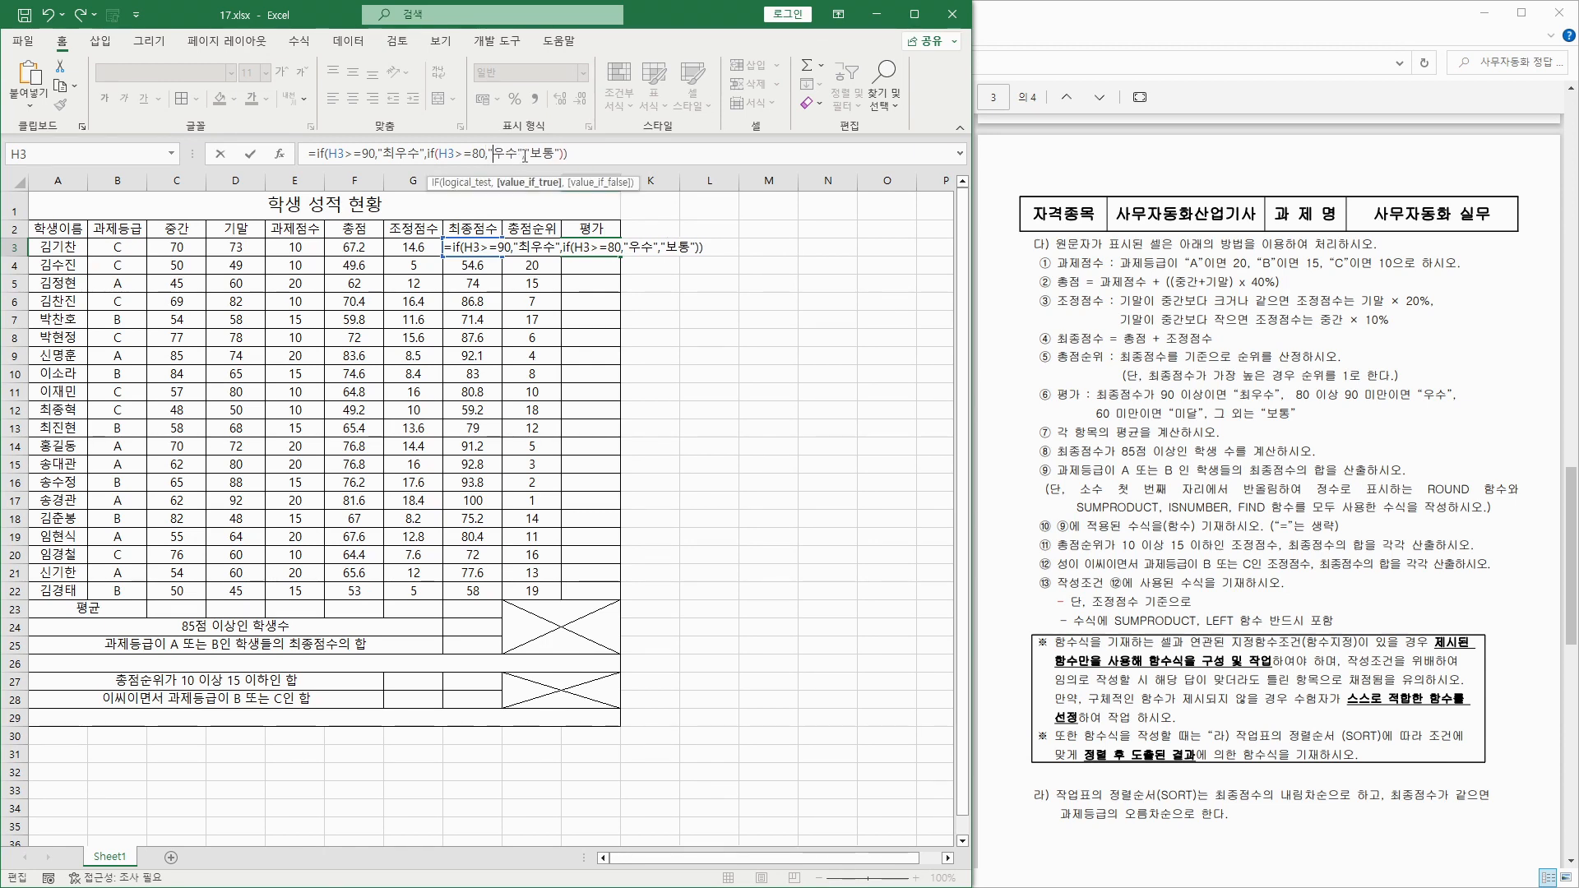
Replace the nested "보통" argument with another copy of the IF expression, edited to if(H3<60,"미달","보통").
left_click_drag(528, 154, 563, 153)
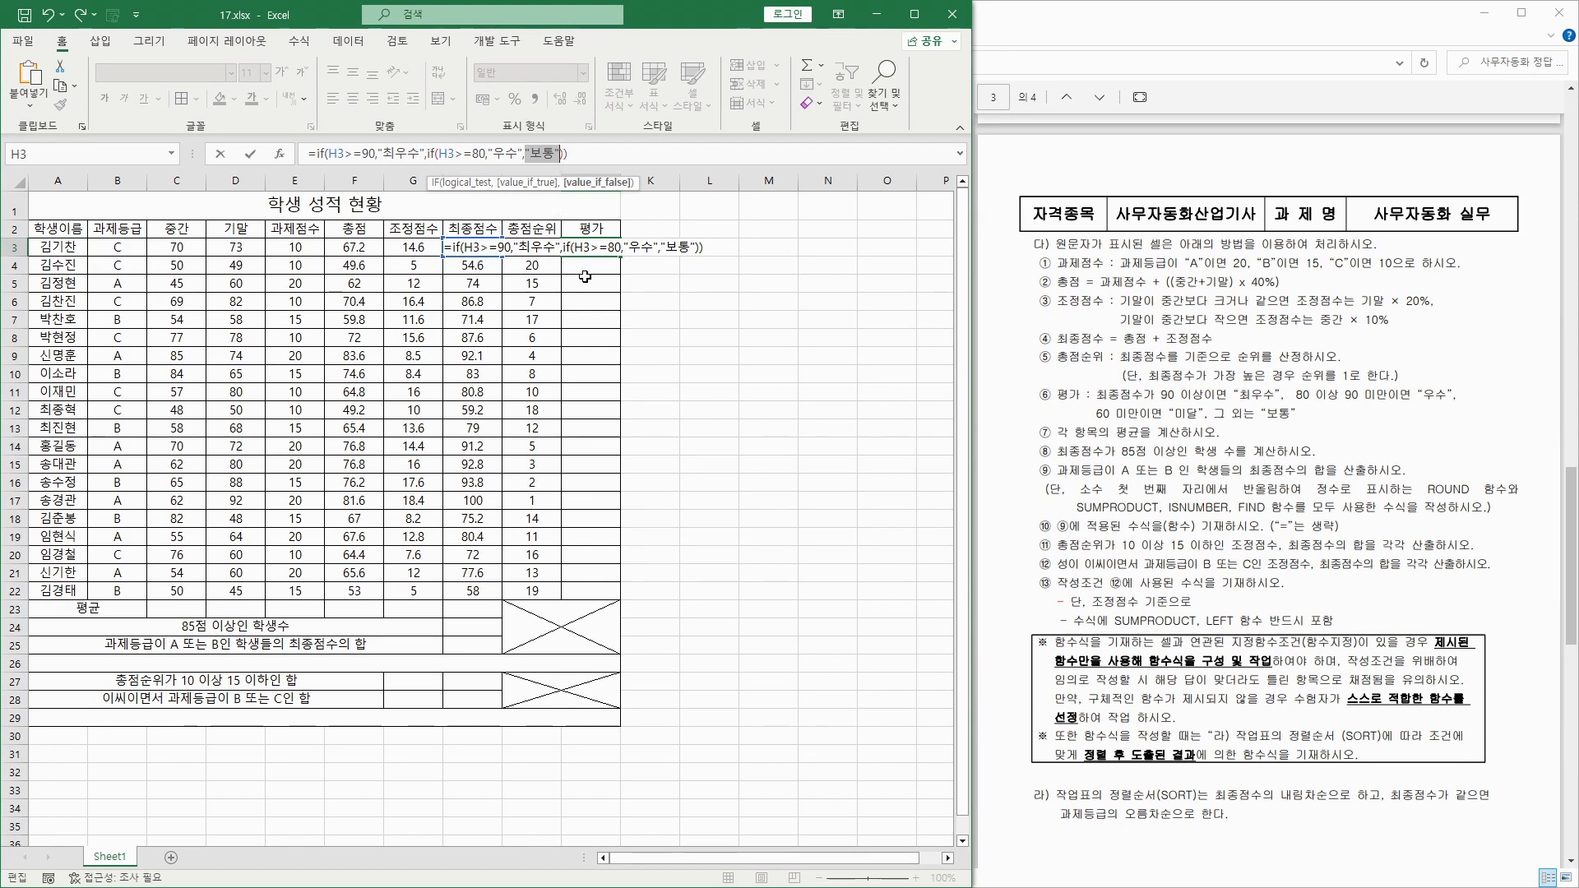
key("ctrl+v")
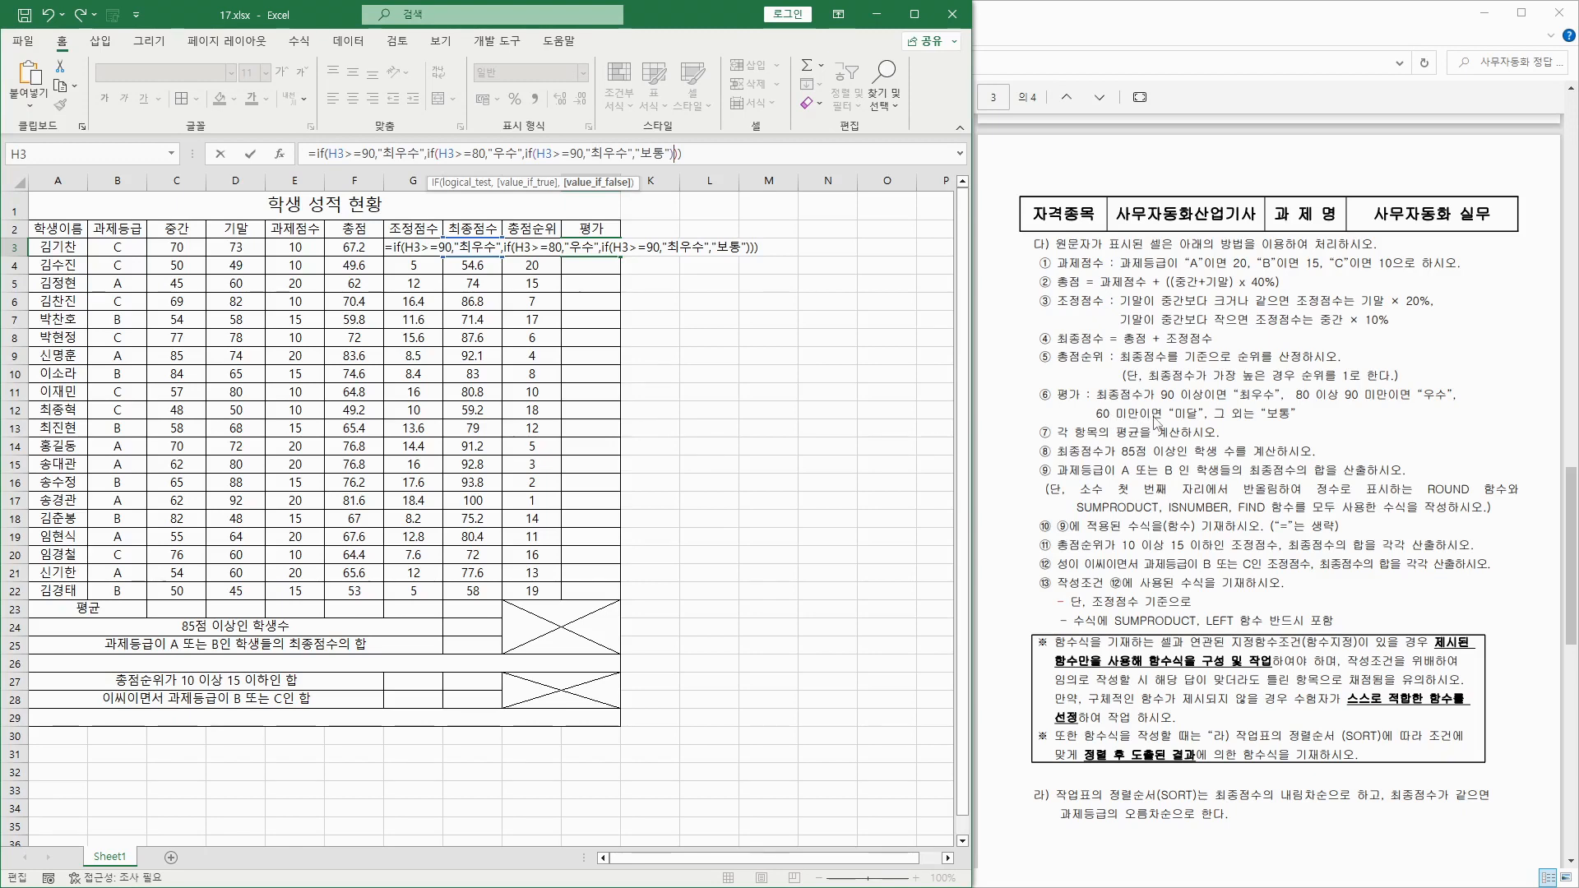
left_click_drag(552, 154, 580, 153)
type("<")
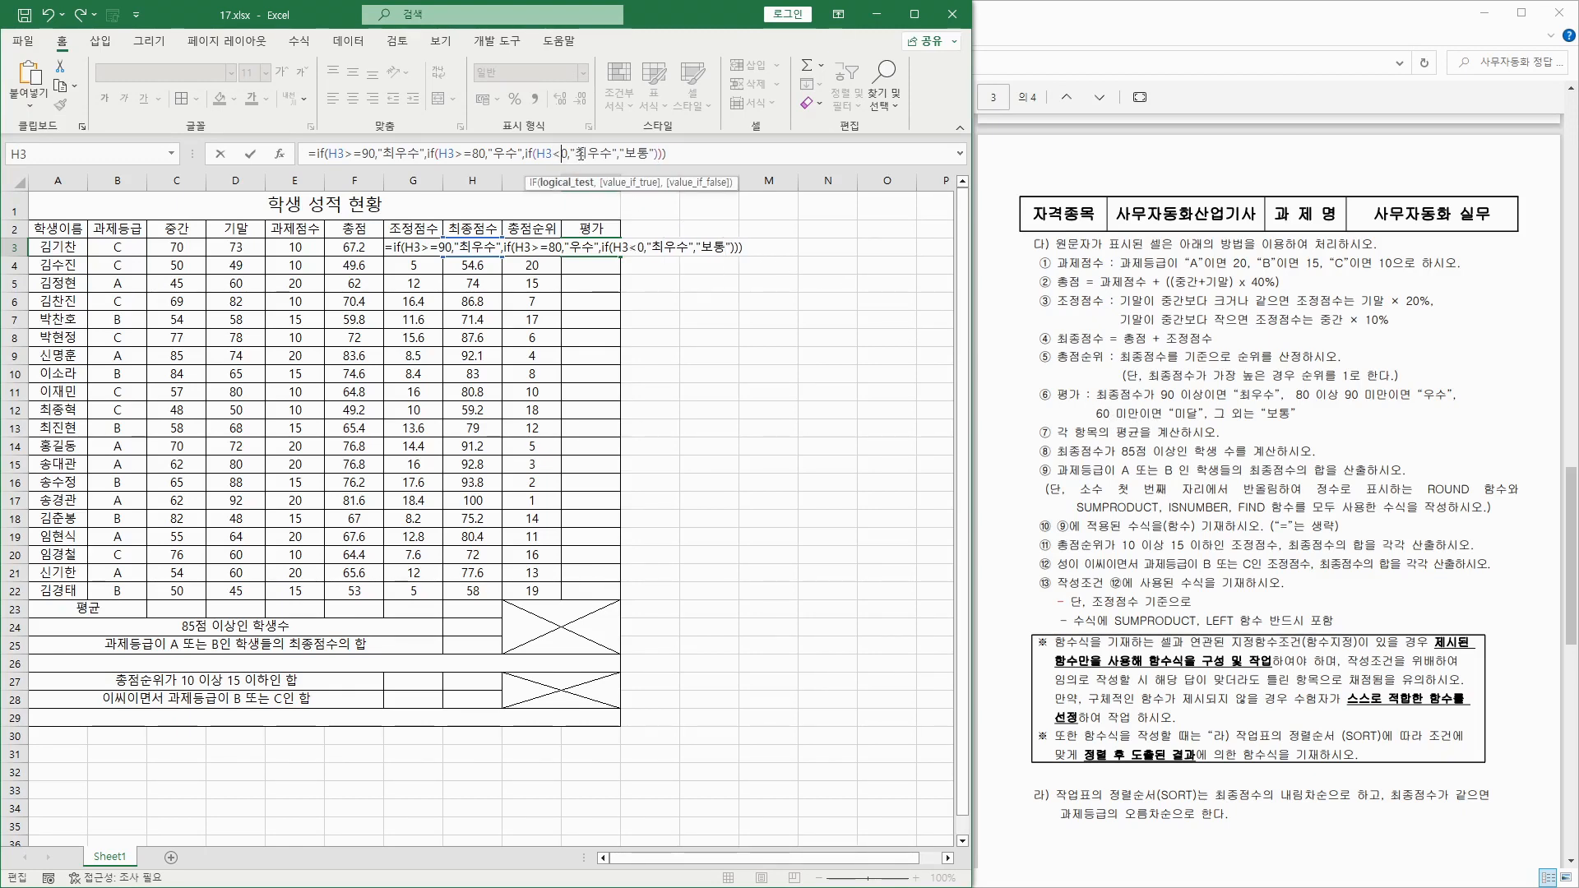
type("6")
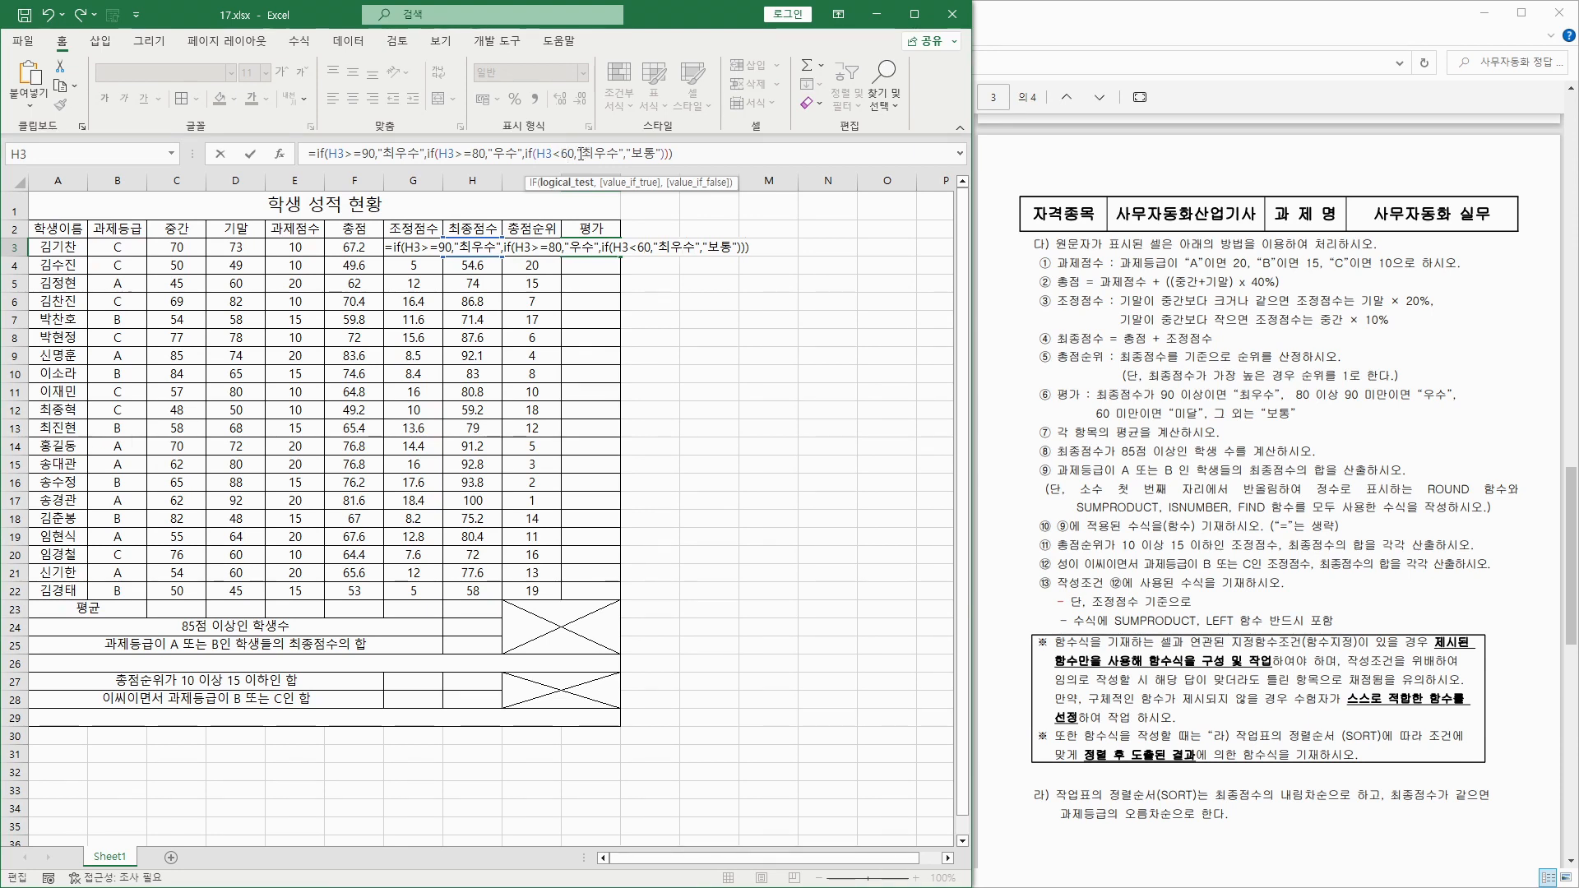
left_click_drag(582, 154, 617, 153)
type("미달")
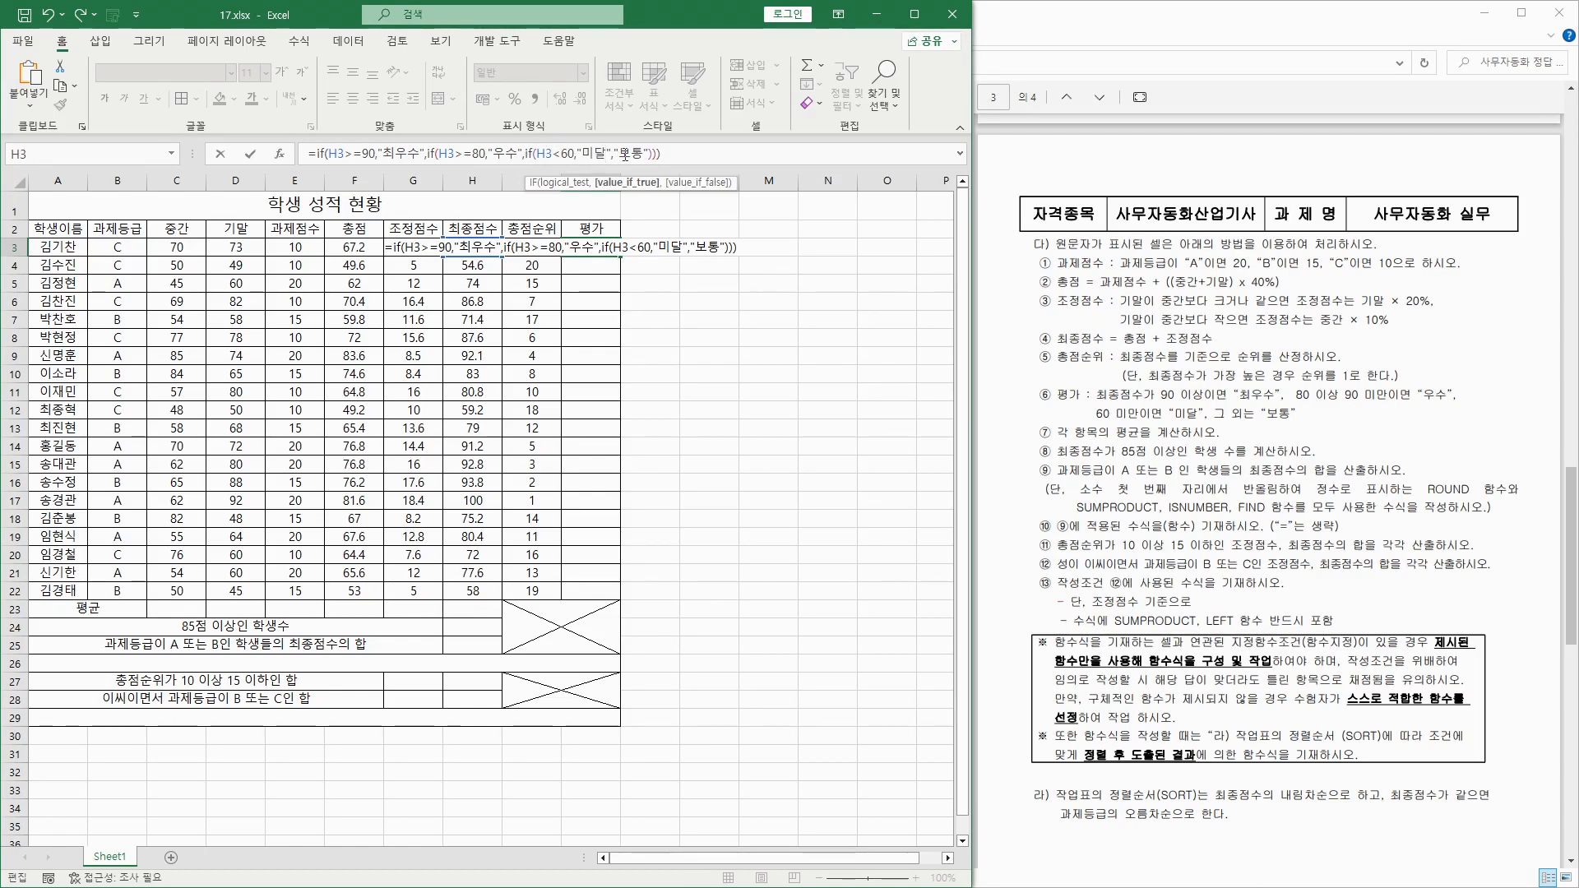
Commit the nested 평가 formula in J3 and fill it down through J22.
key("Return")
left_click(609, 251)
left_click_drag(620, 256, 596, 595)
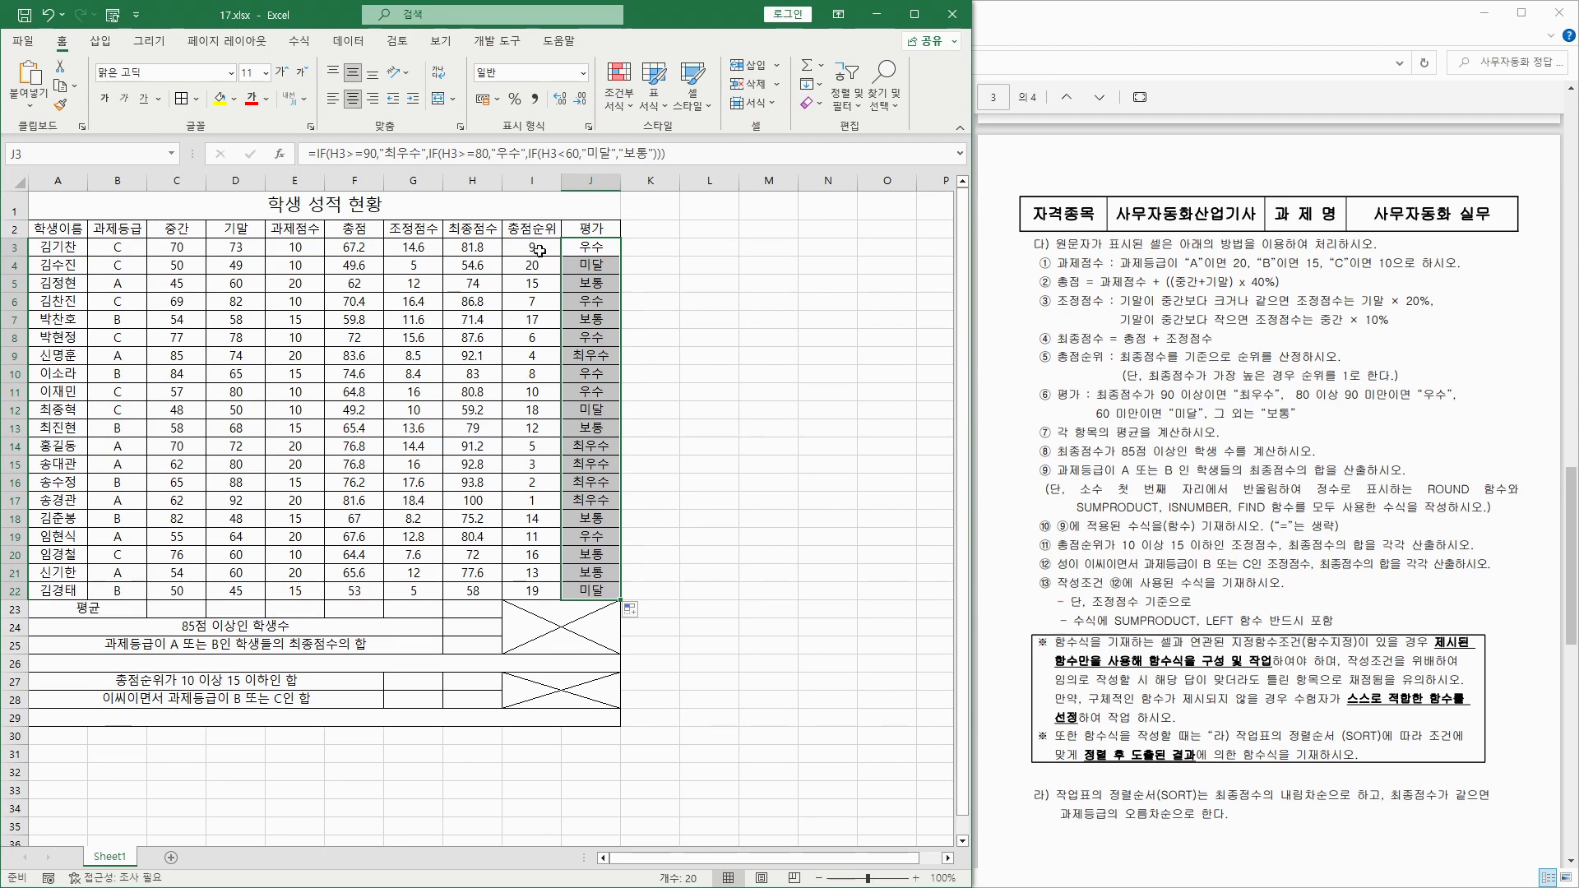
Check the 최종점수, 총점순위 and 평가 values against the grading criteria in rows 3, 4, 5 and 9.
left_click_drag(480, 246, 606, 252)
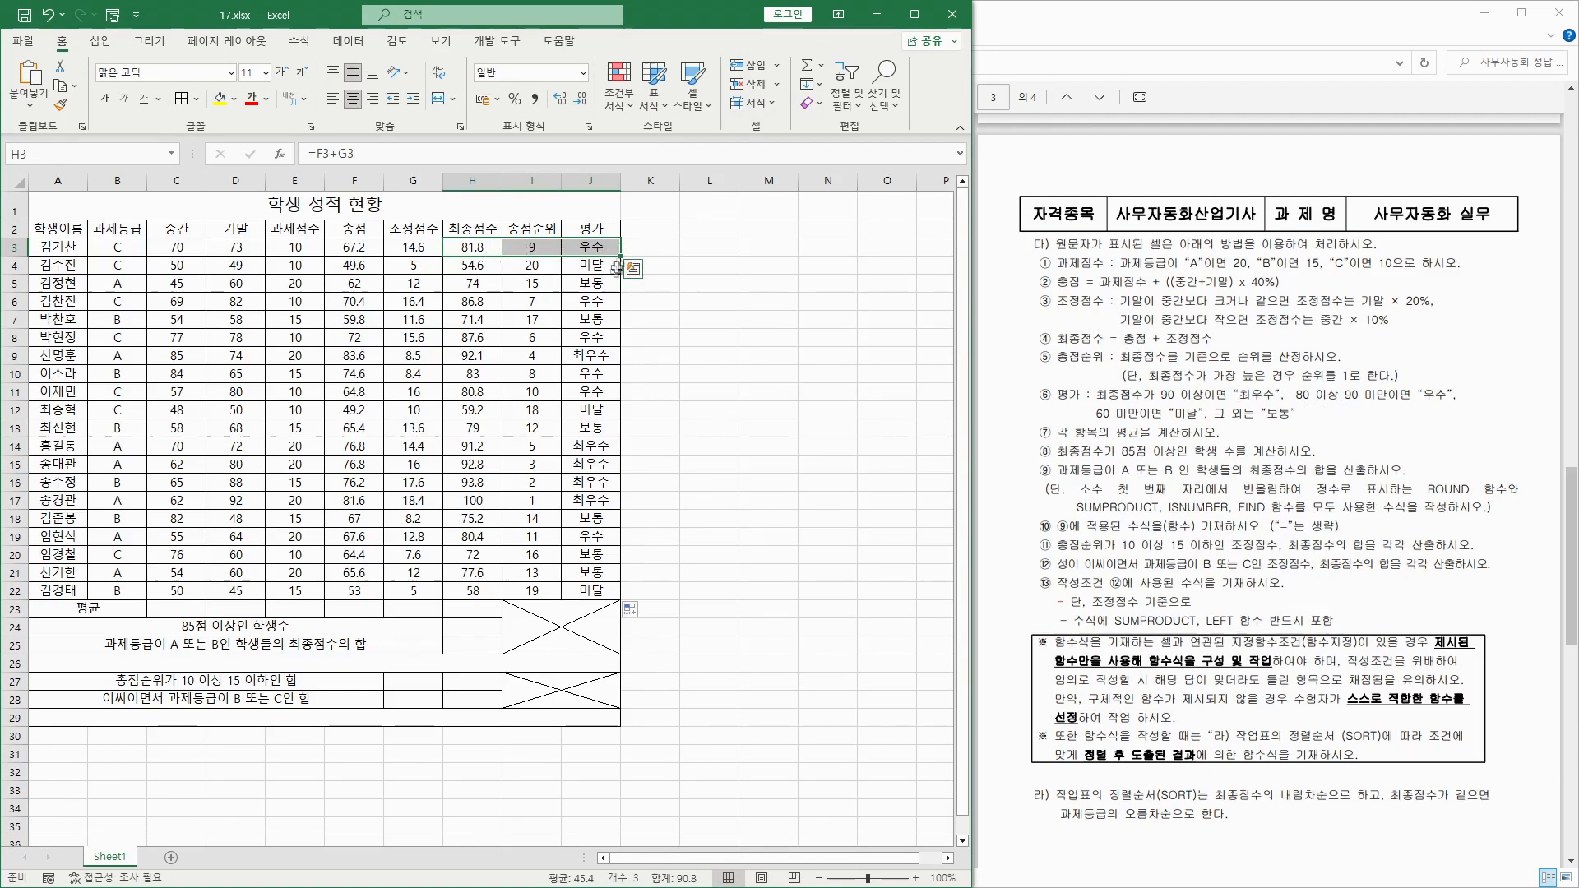
left_click(477, 268)
left_click_drag(504, 268, 576, 268)
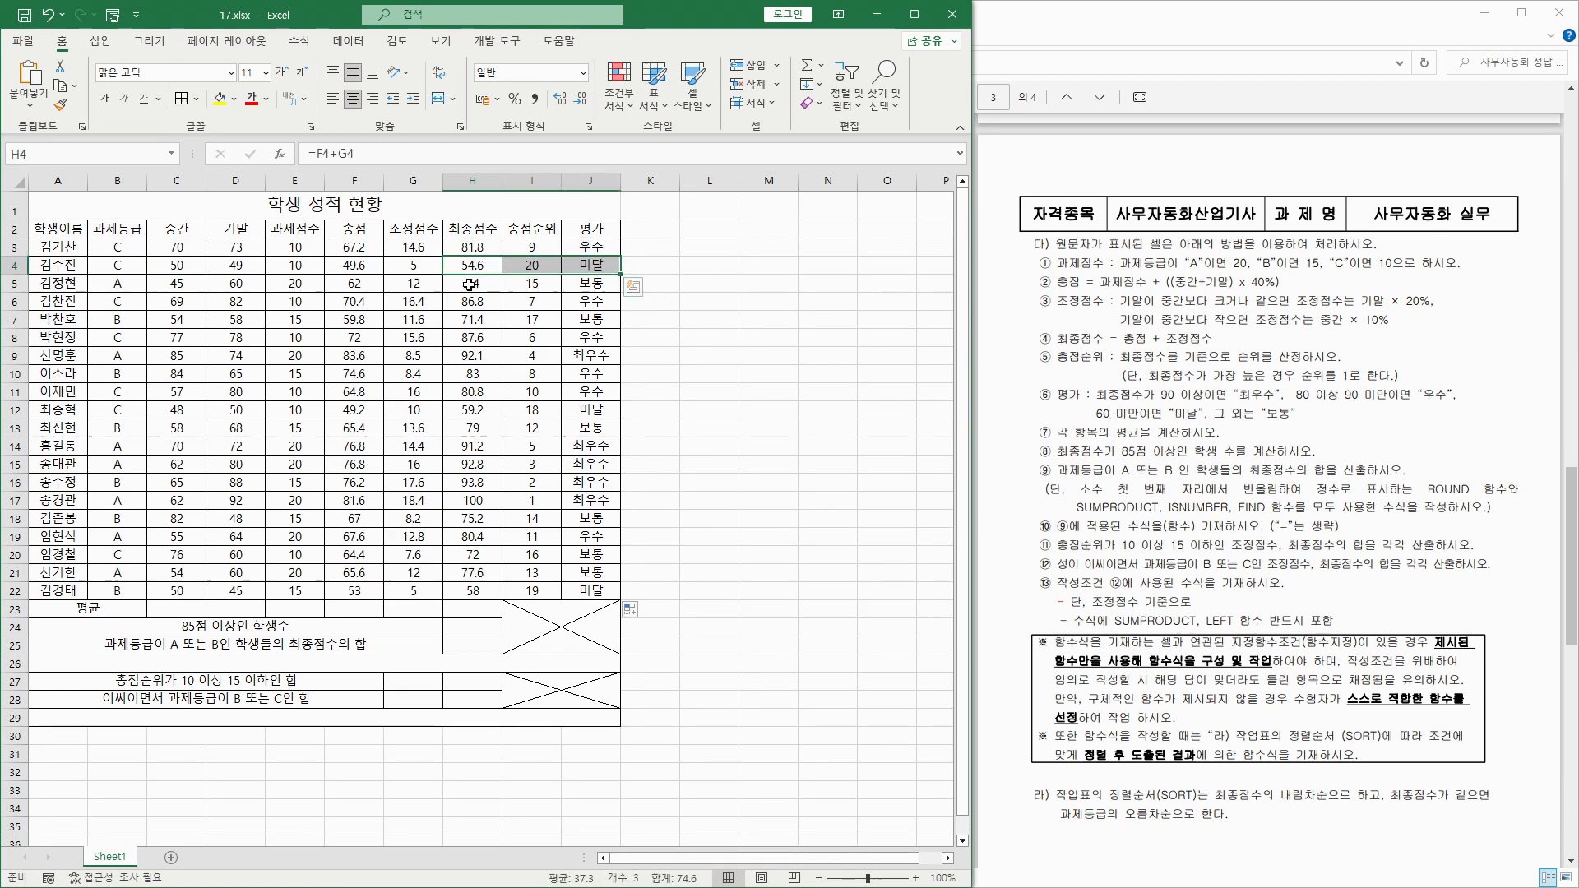
left_click_drag(473, 283, 598, 281)
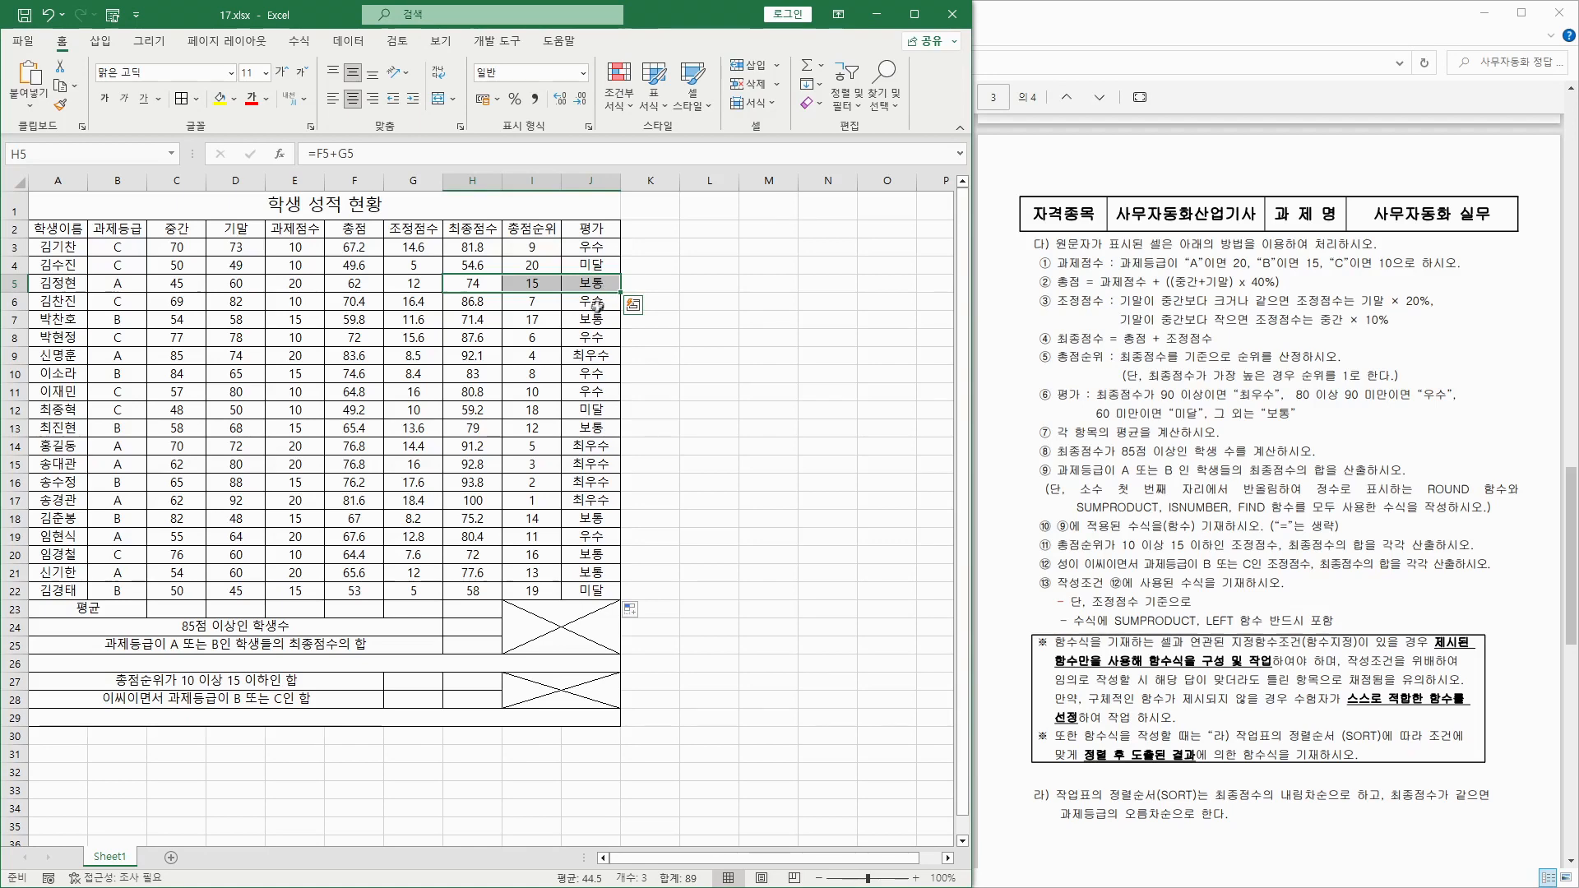
left_click_drag(473, 355, 592, 354)
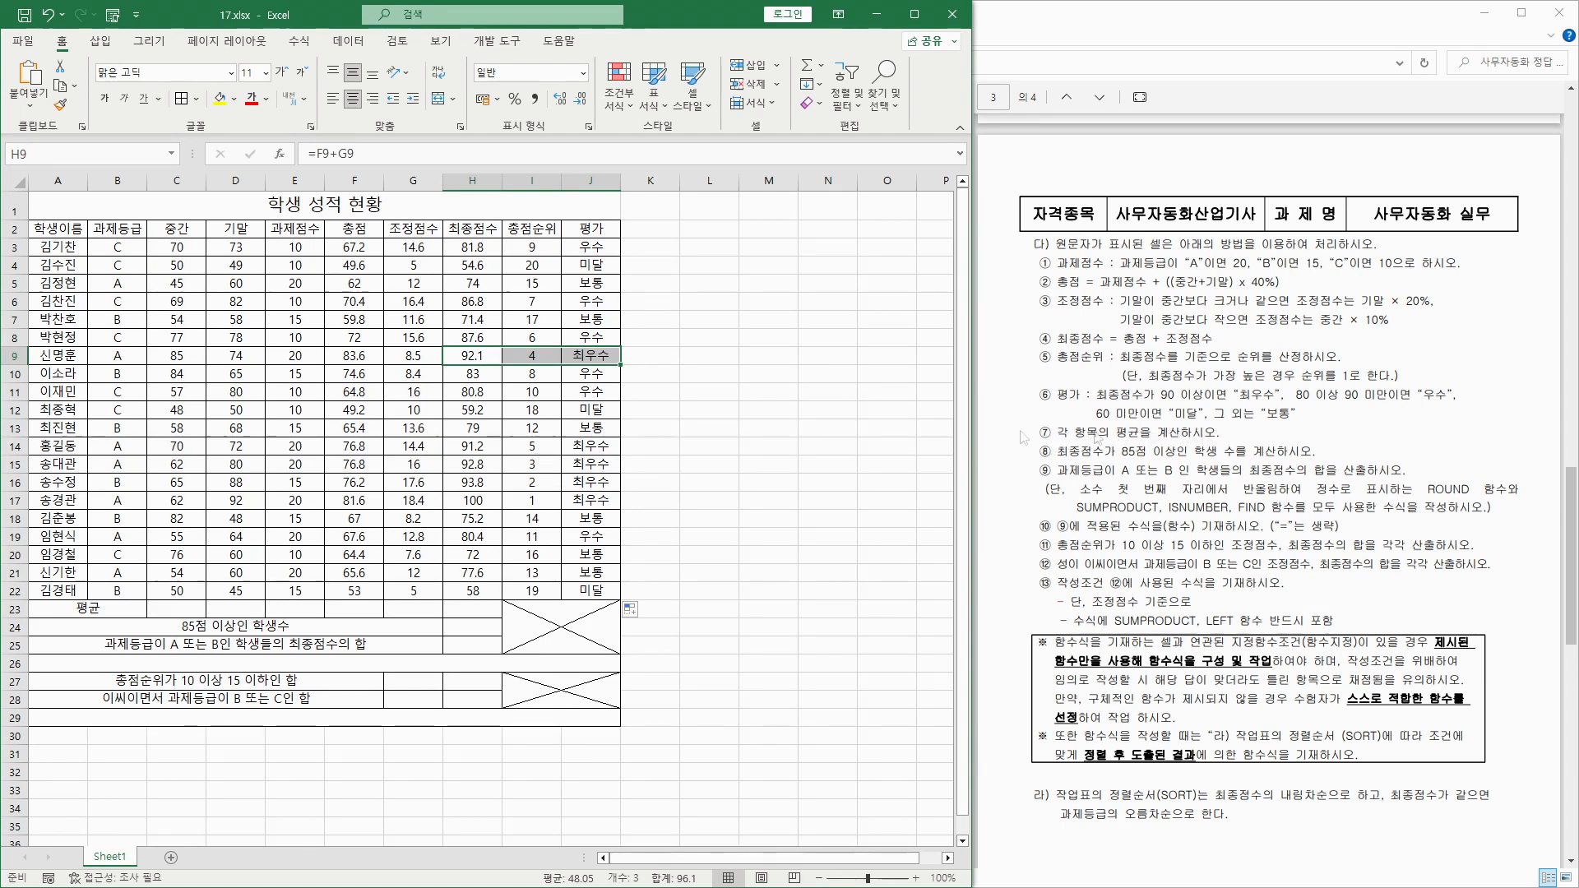
Enter =AVERAGE(C3:C22) in C23 of the 평균 row and fill it across through H23.
left_click(177, 609)
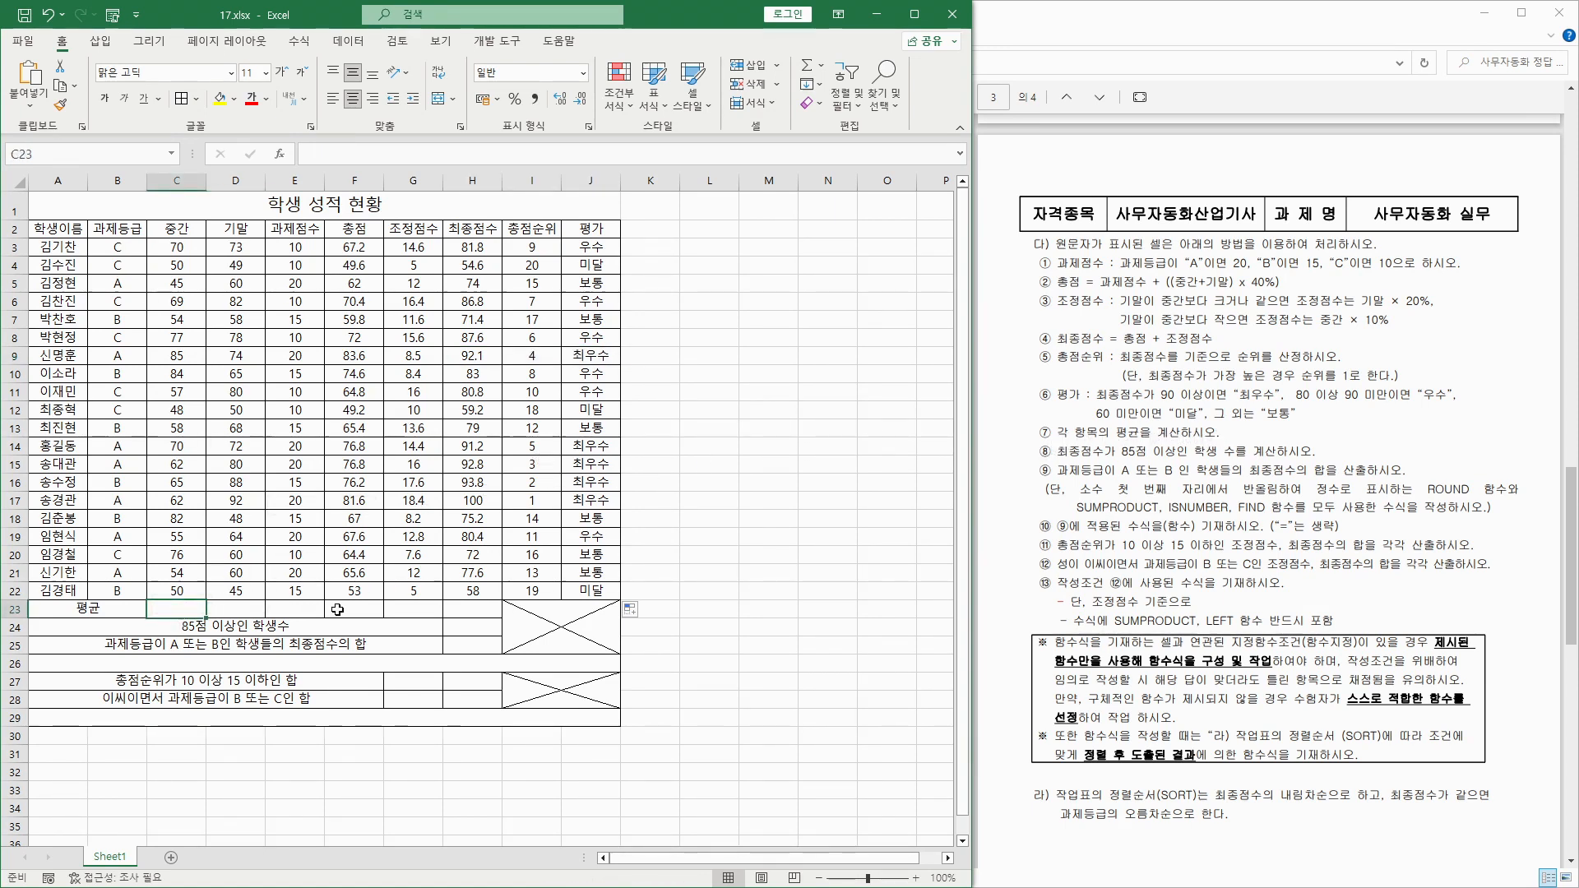
type("=av")
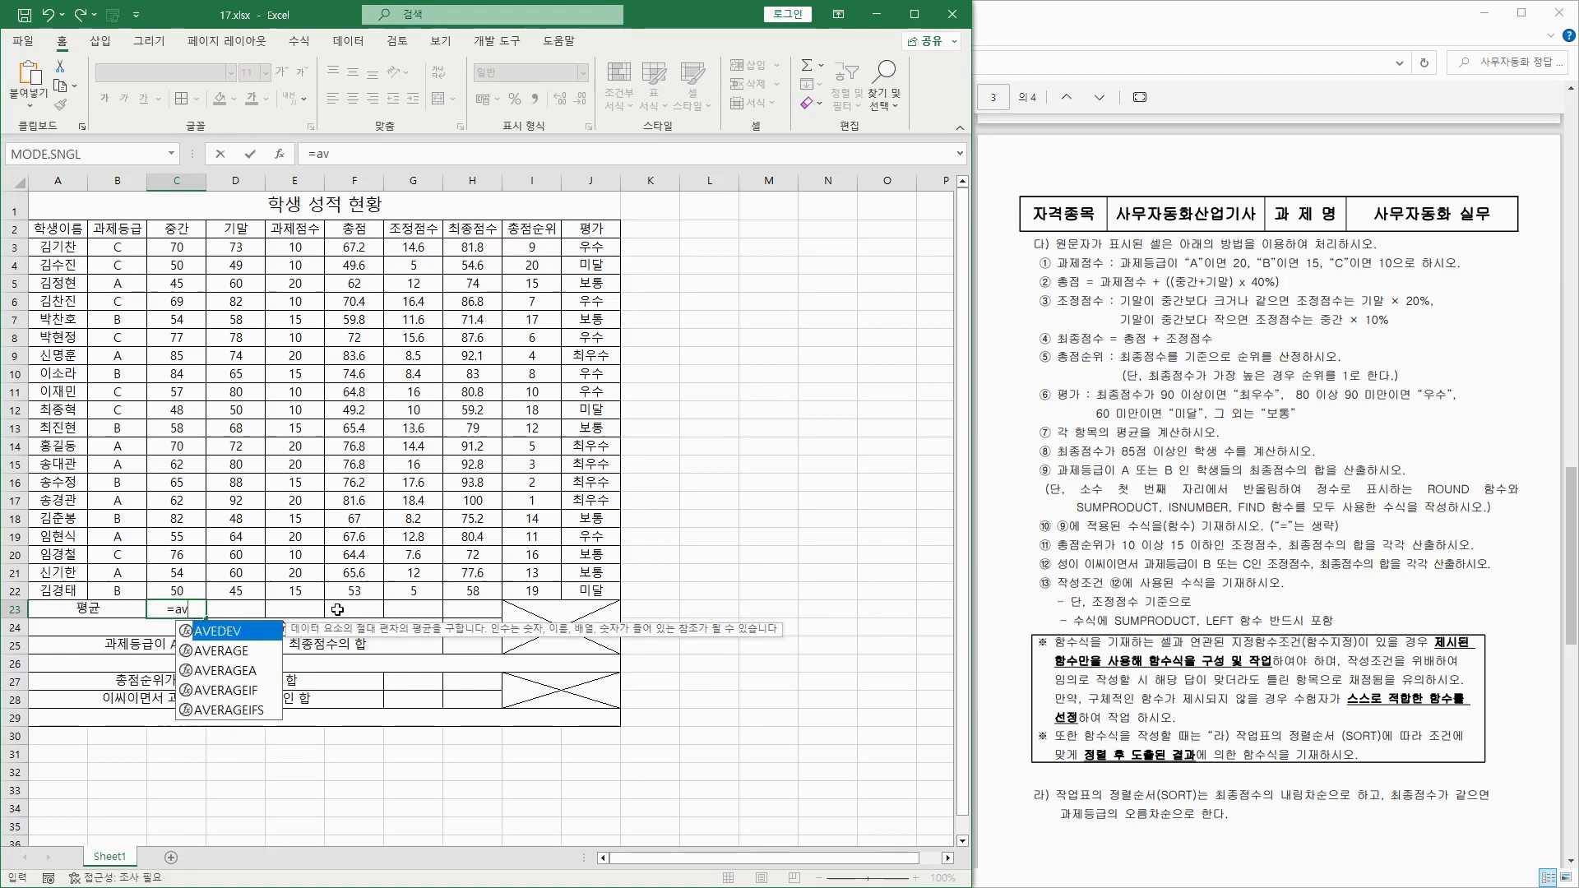
double_click(235, 649)
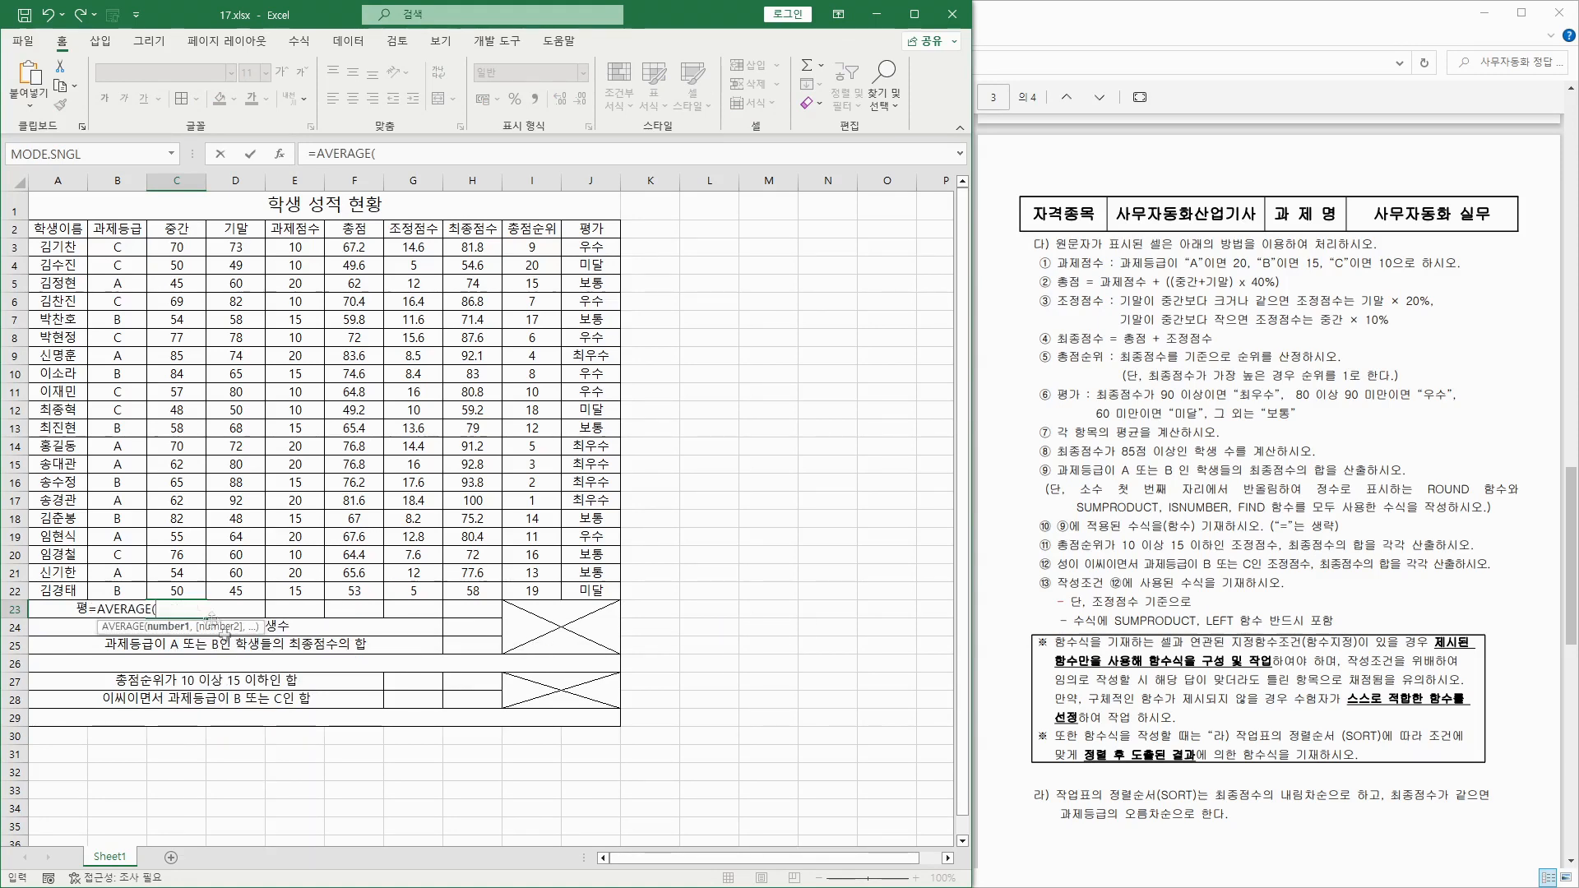
left_click_drag(175, 591, 175, 253)
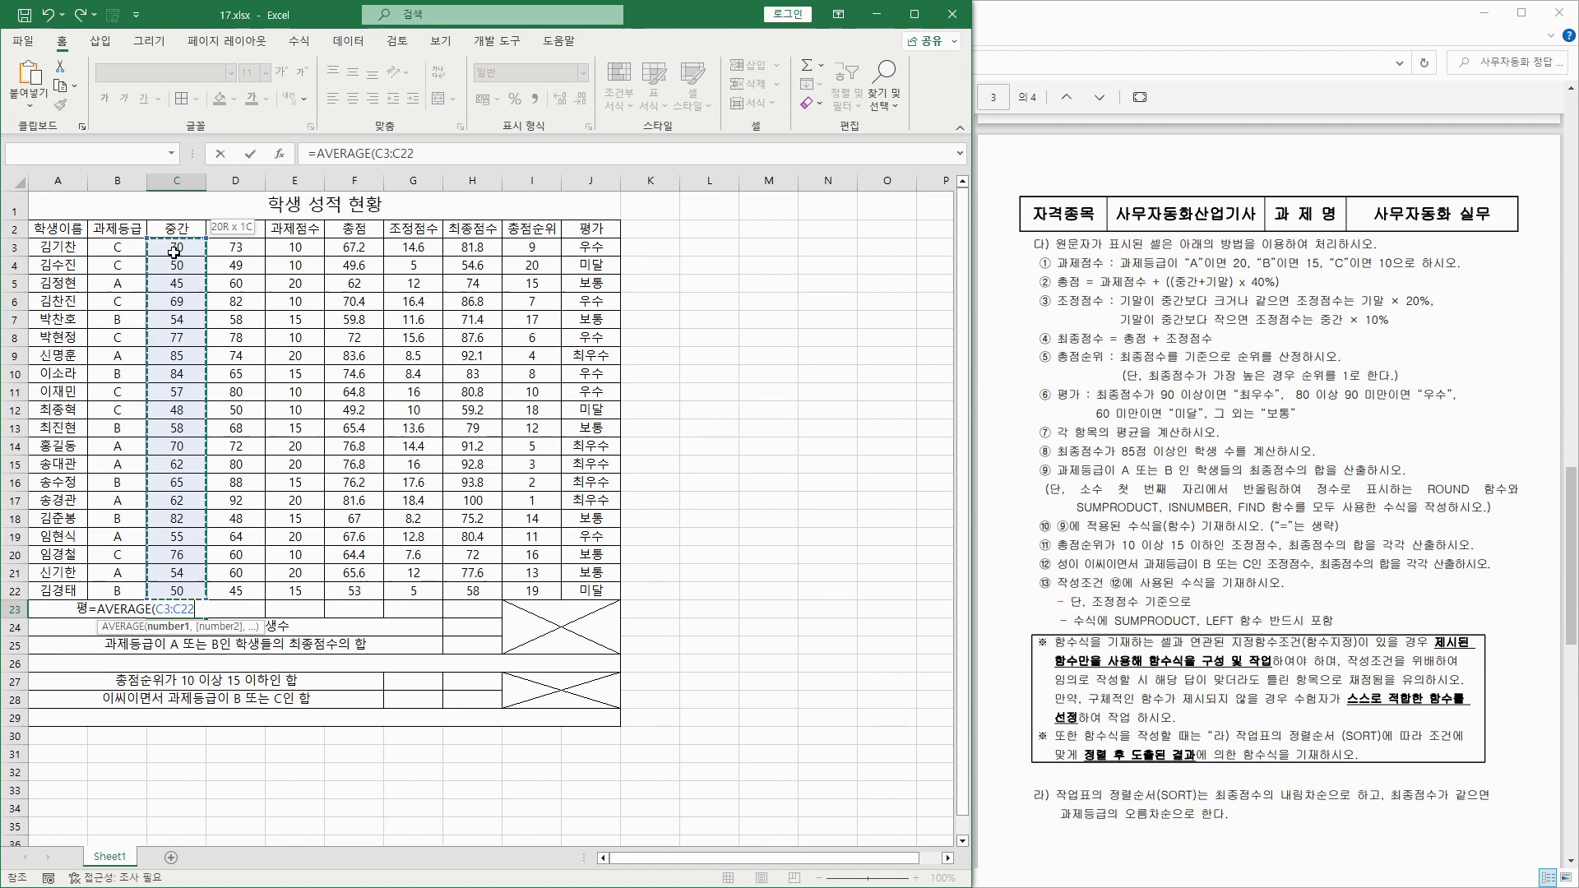
type(")")
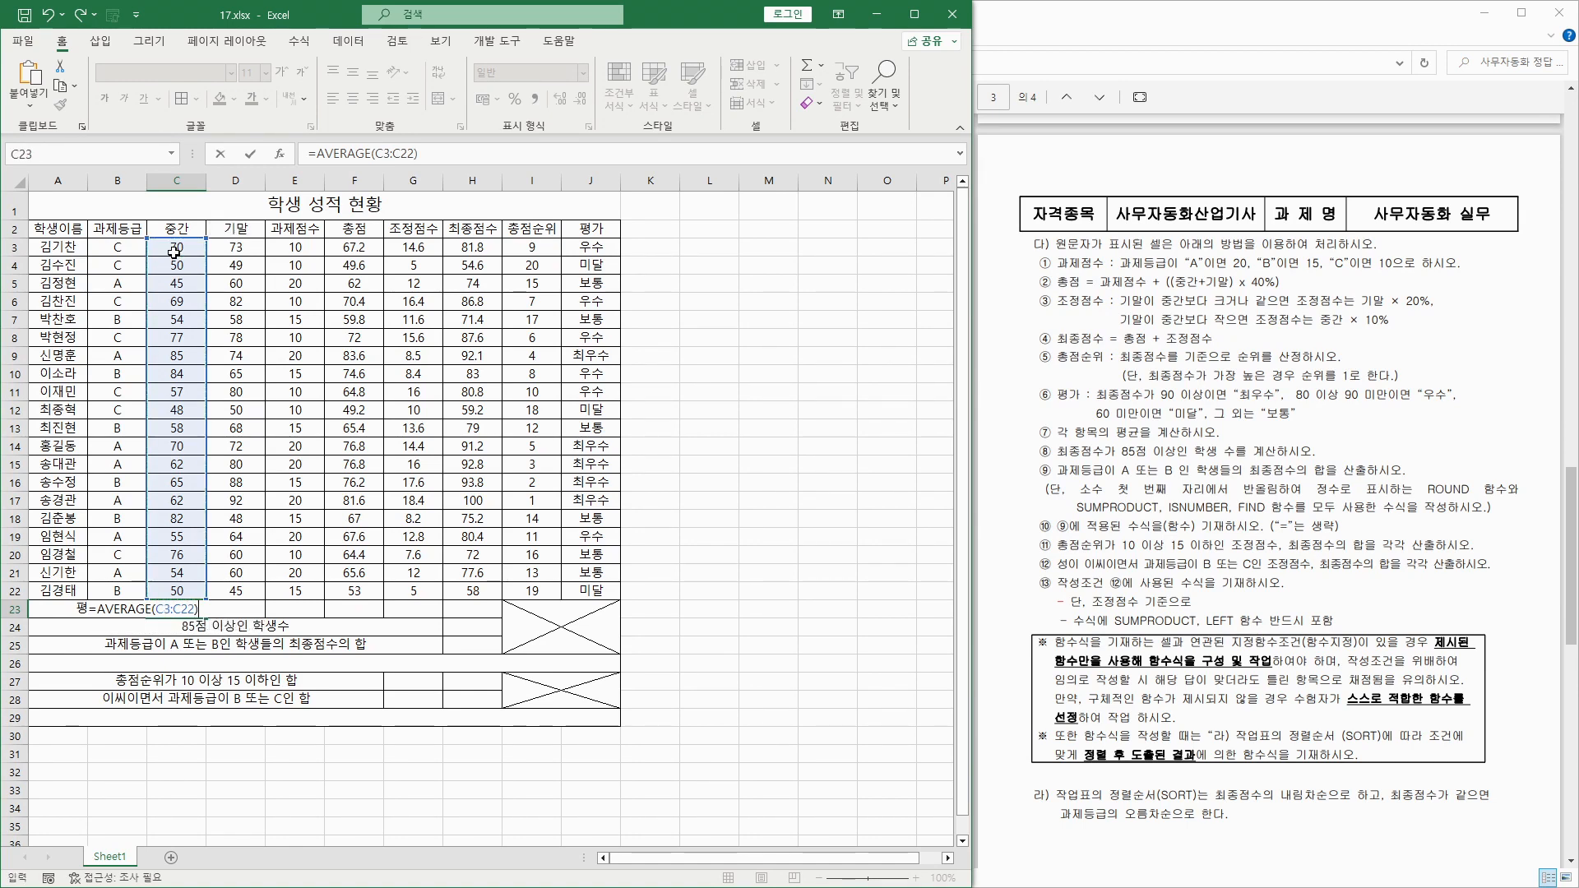
key("Return")
left_click(198, 607)
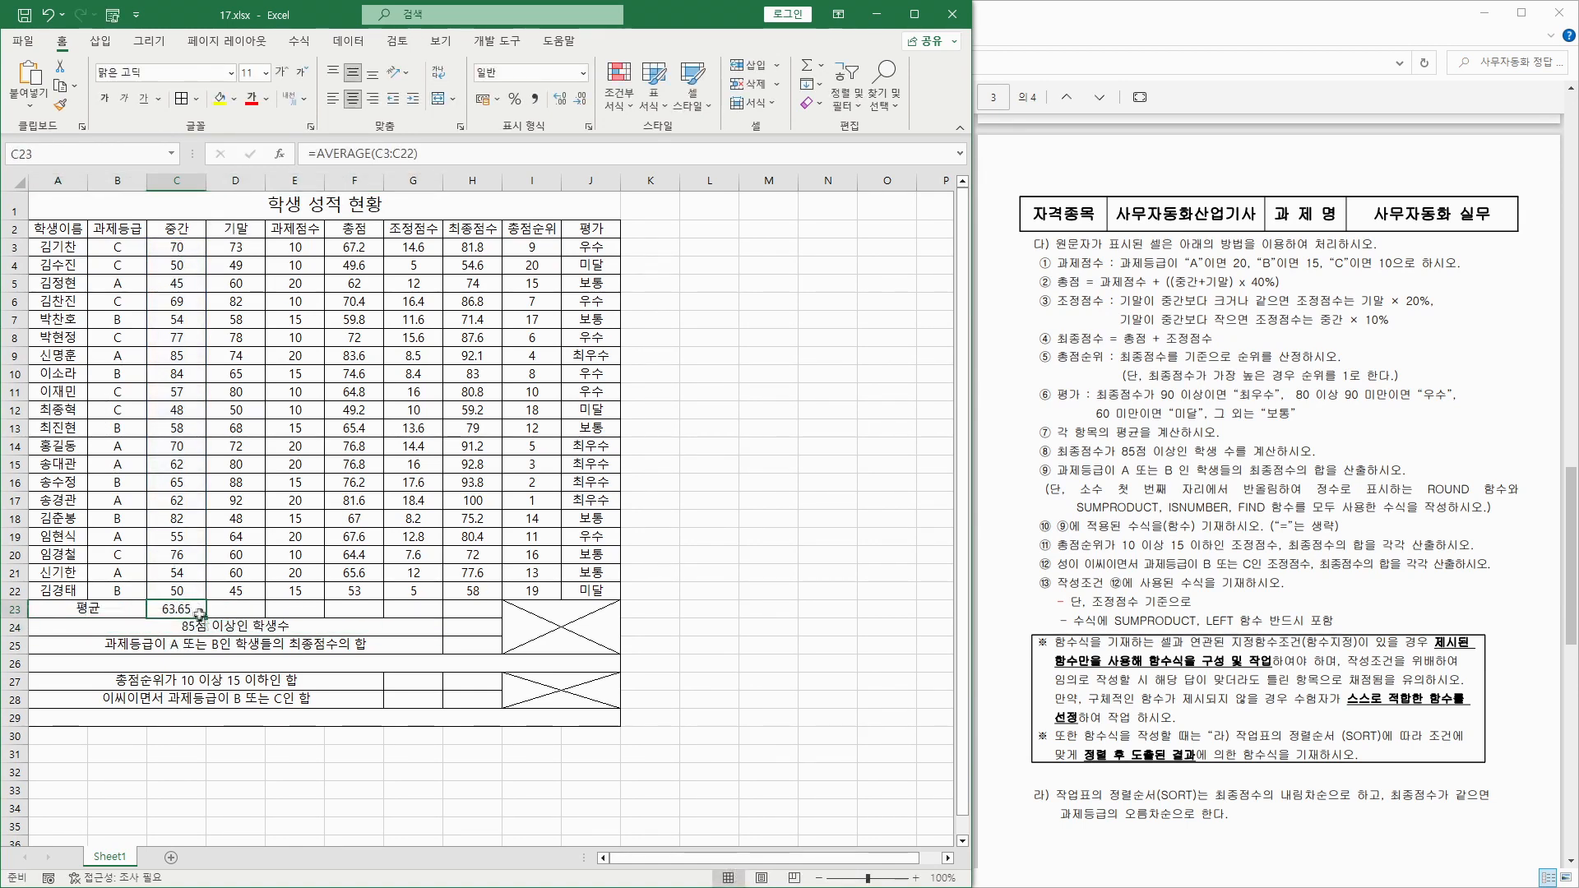
left_click_drag(205, 616, 490, 615)
Count the students scoring 85 or more by entering =COUNTIF(H3:H22,">=85") in H24.
left_click(483, 627)
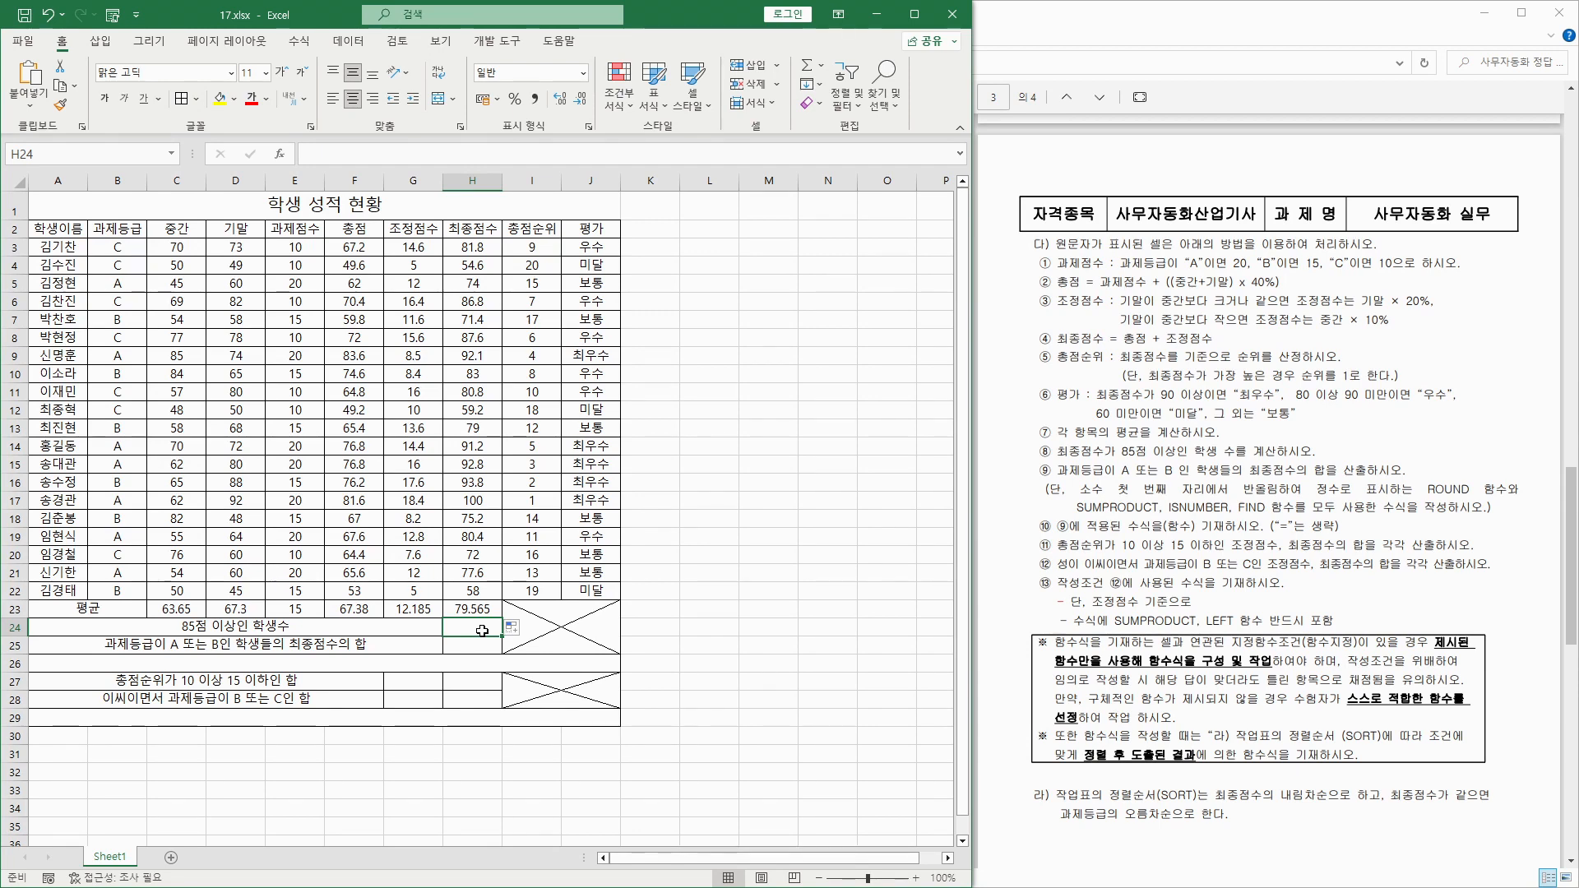
type("=")
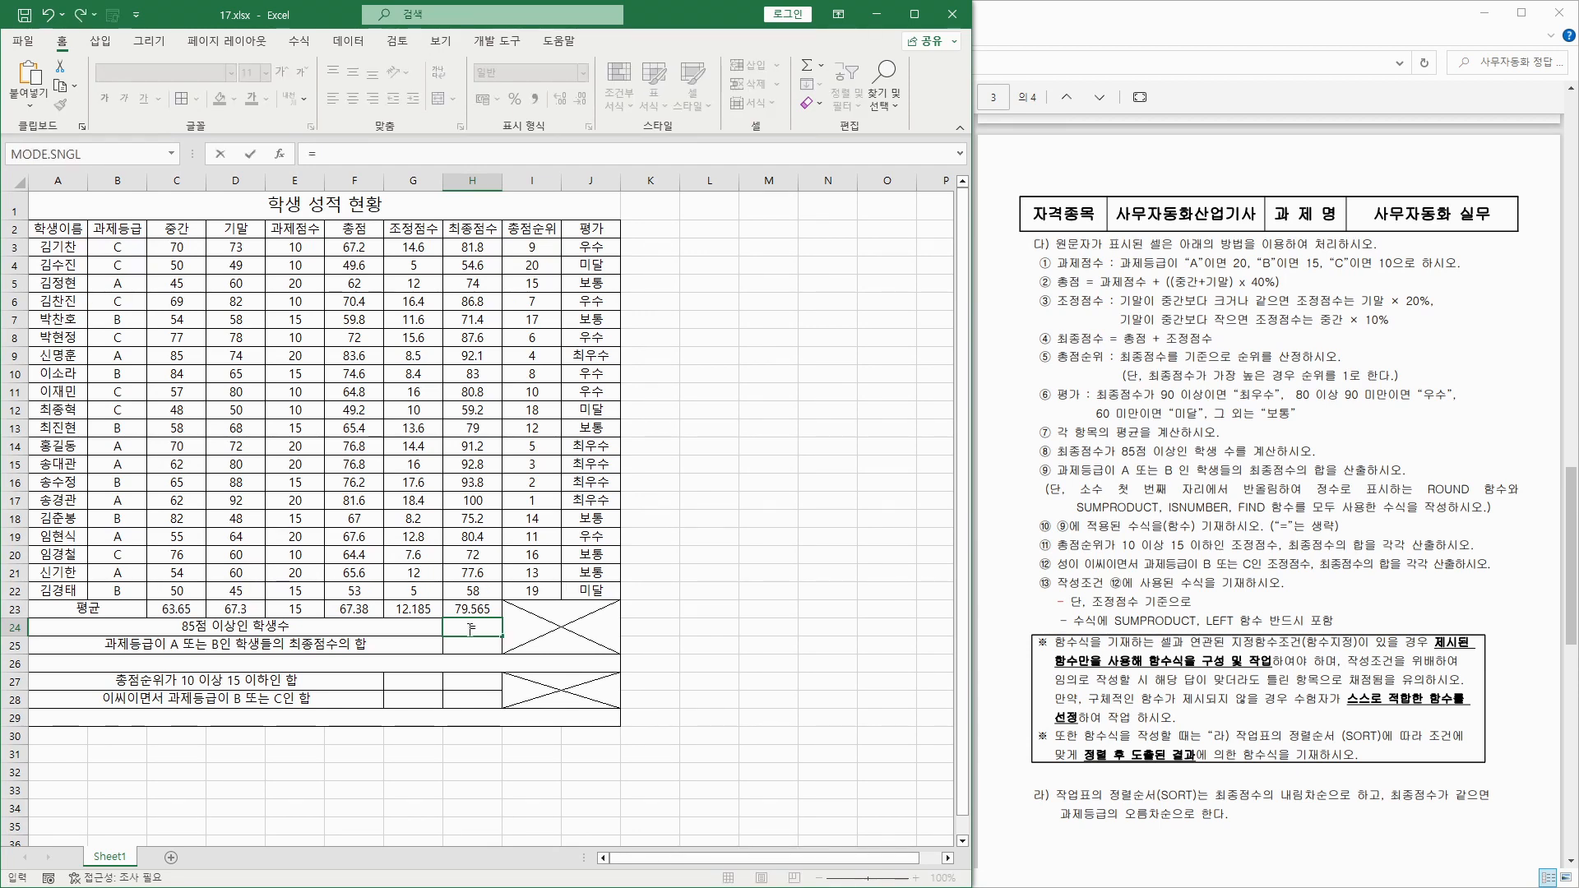
type("countif")
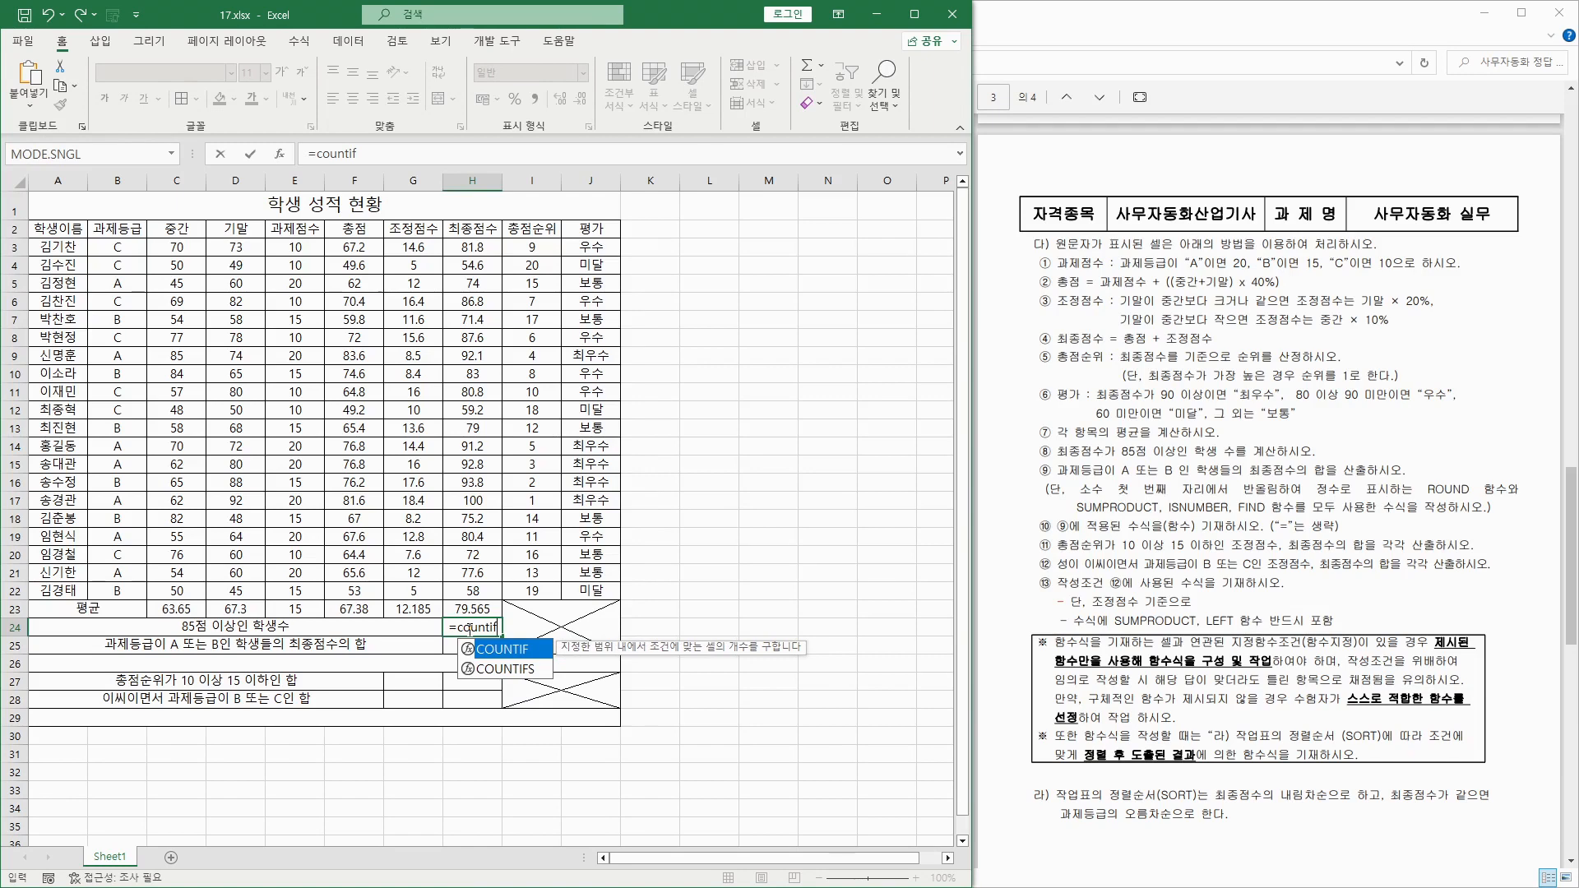
double_click(496, 648)
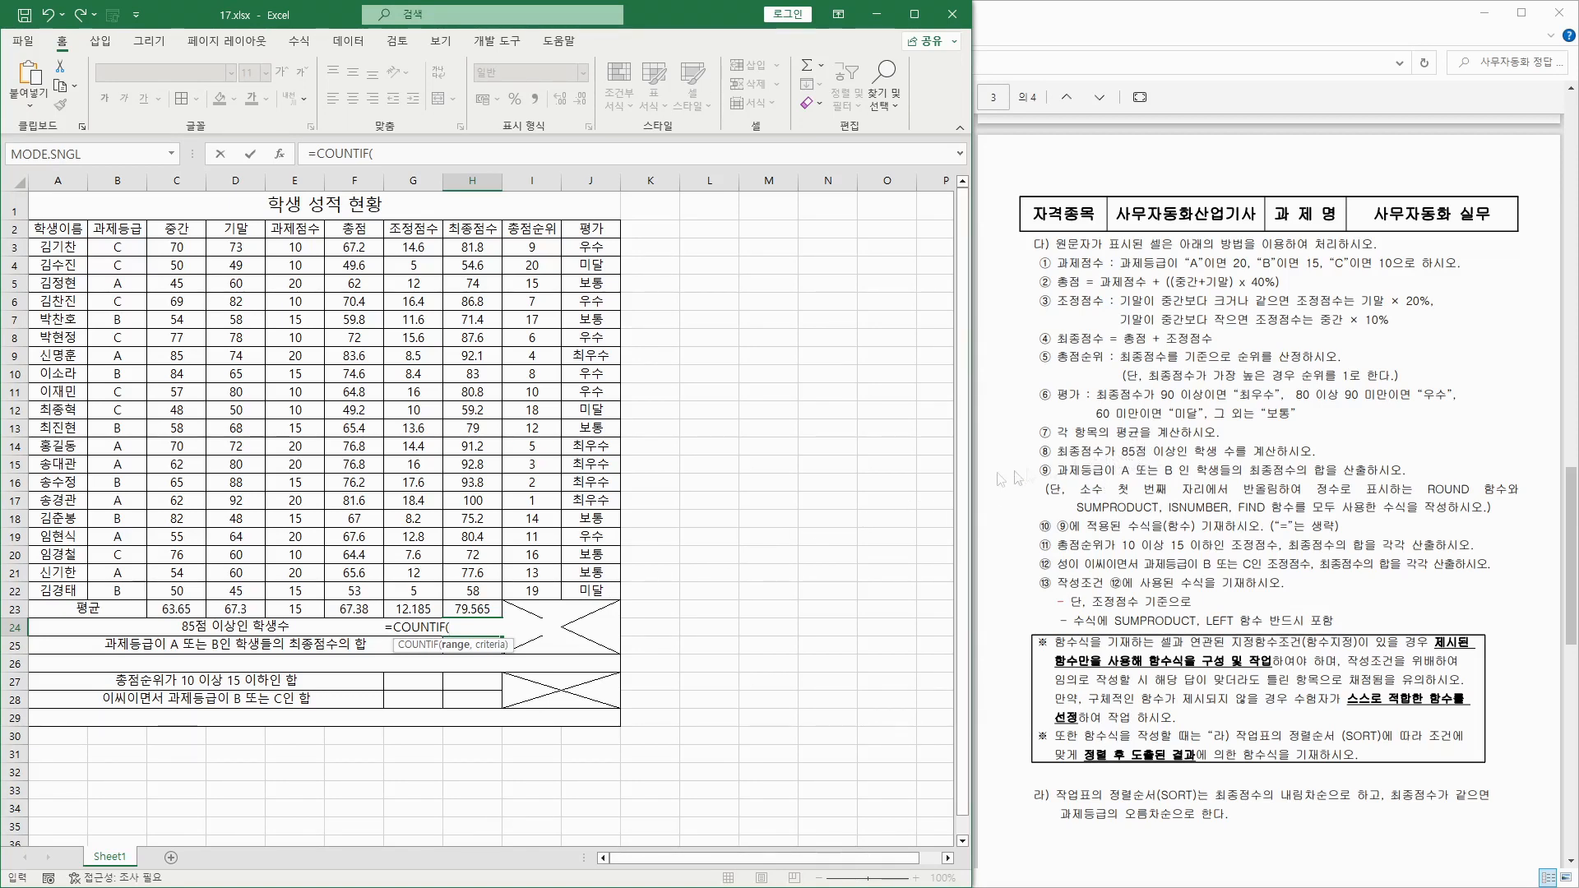
left_click_drag(484, 248, 459, 610)
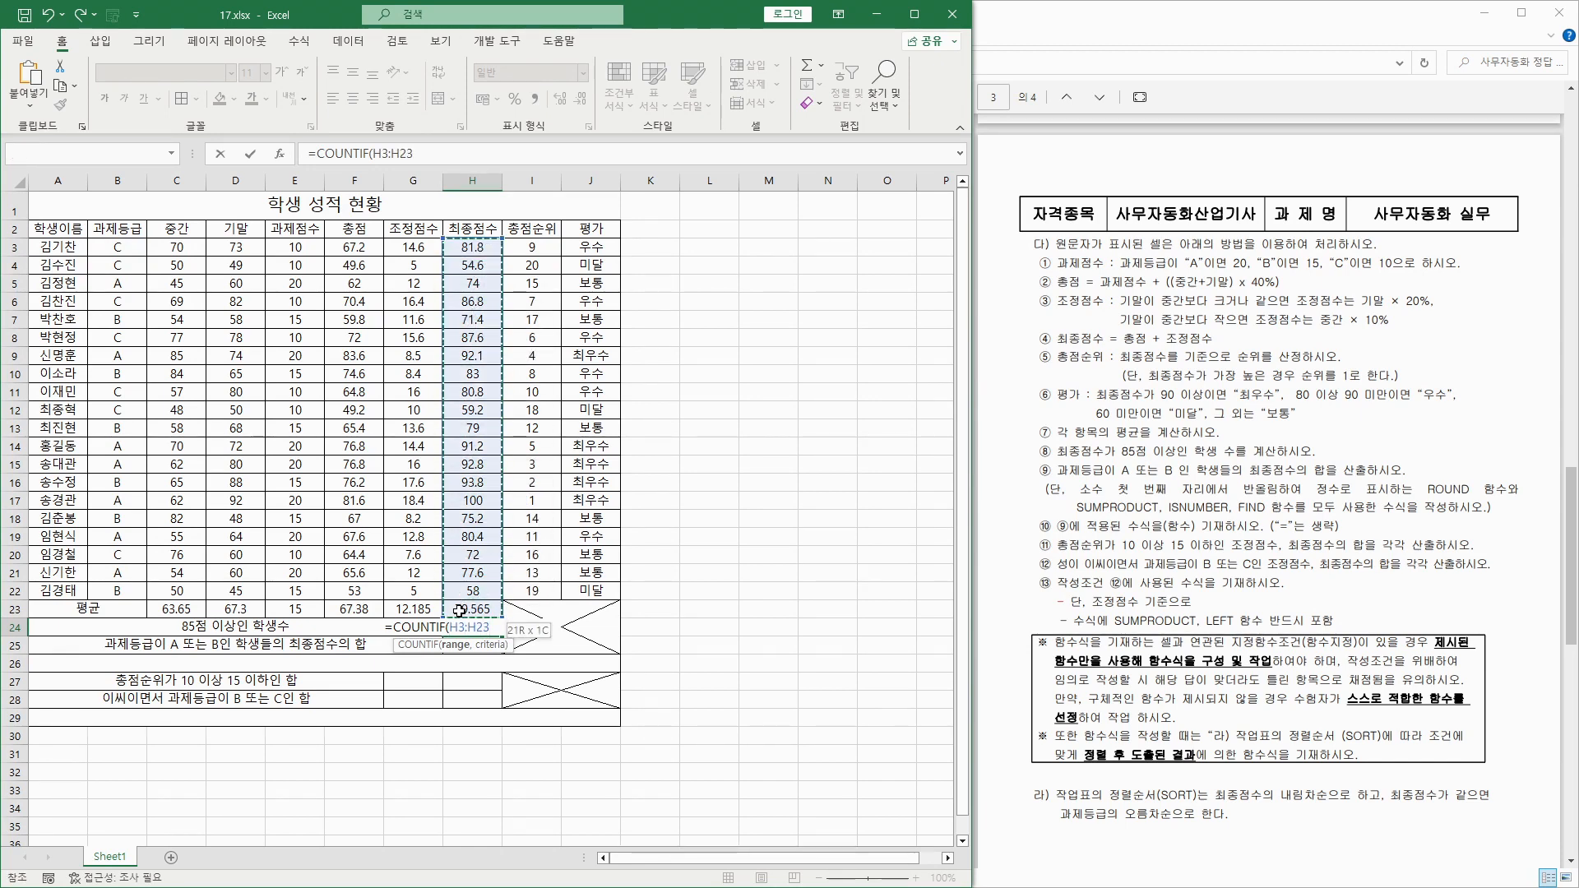
left_click_drag(458, 609, 464, 599)
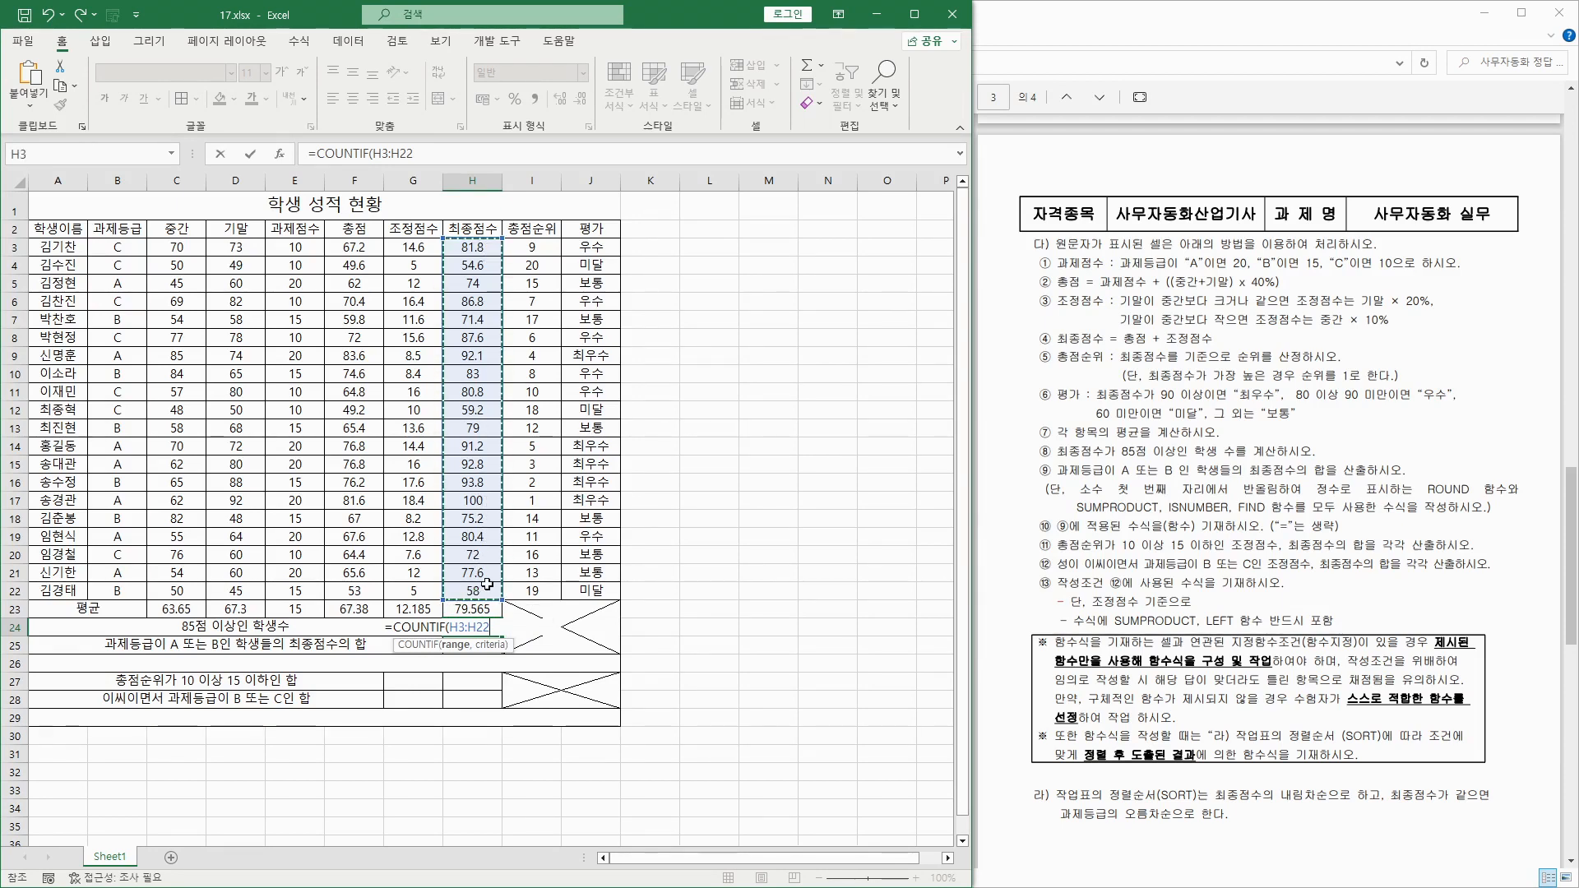
type(",")
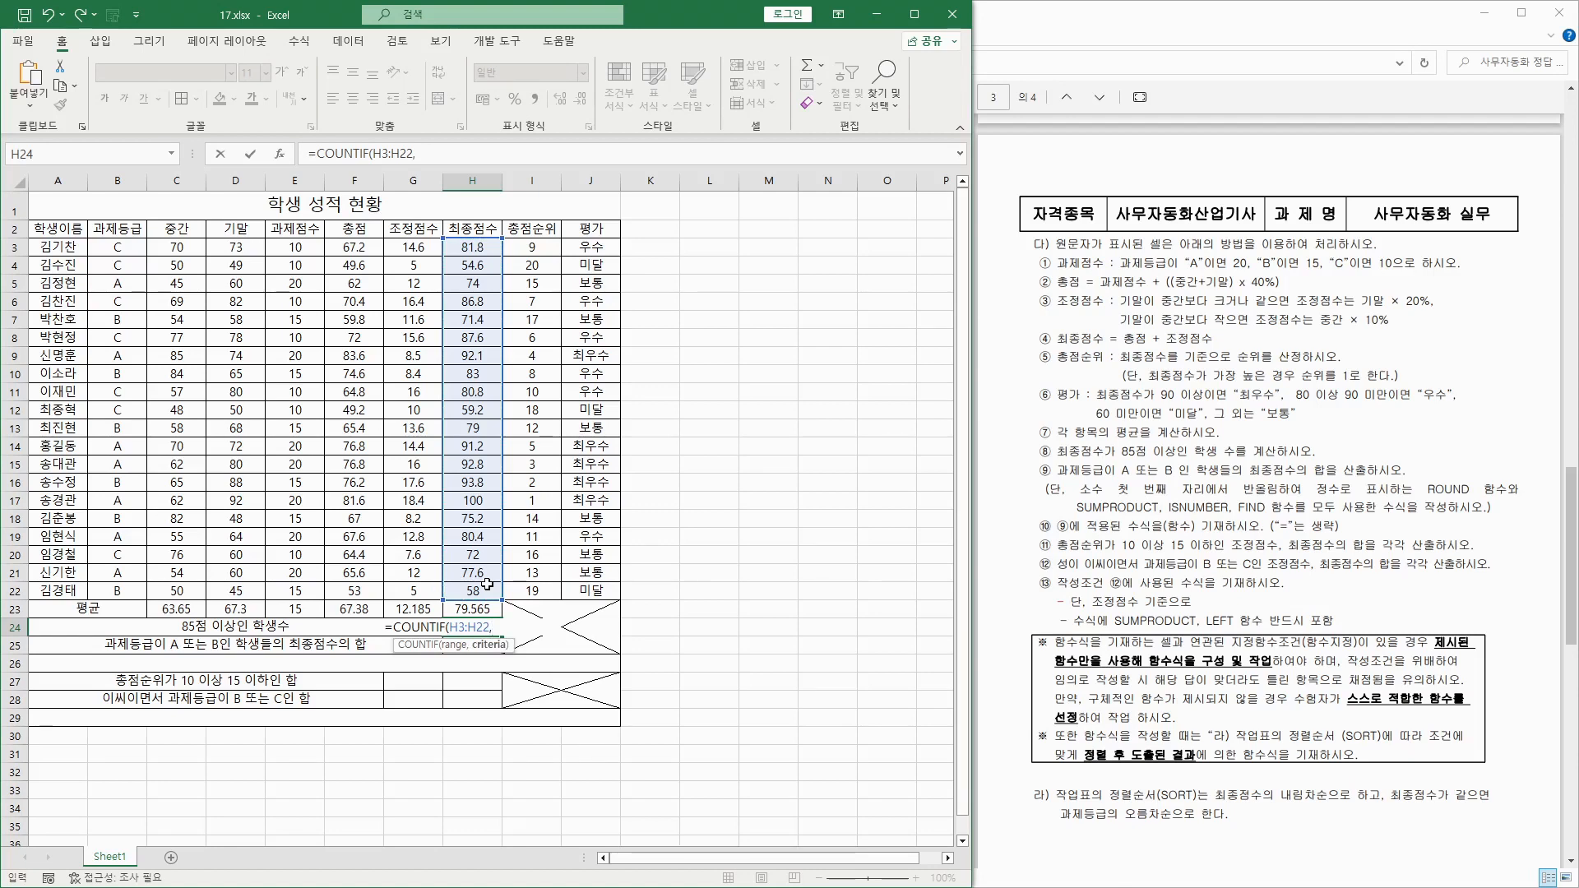
type("\">=8")
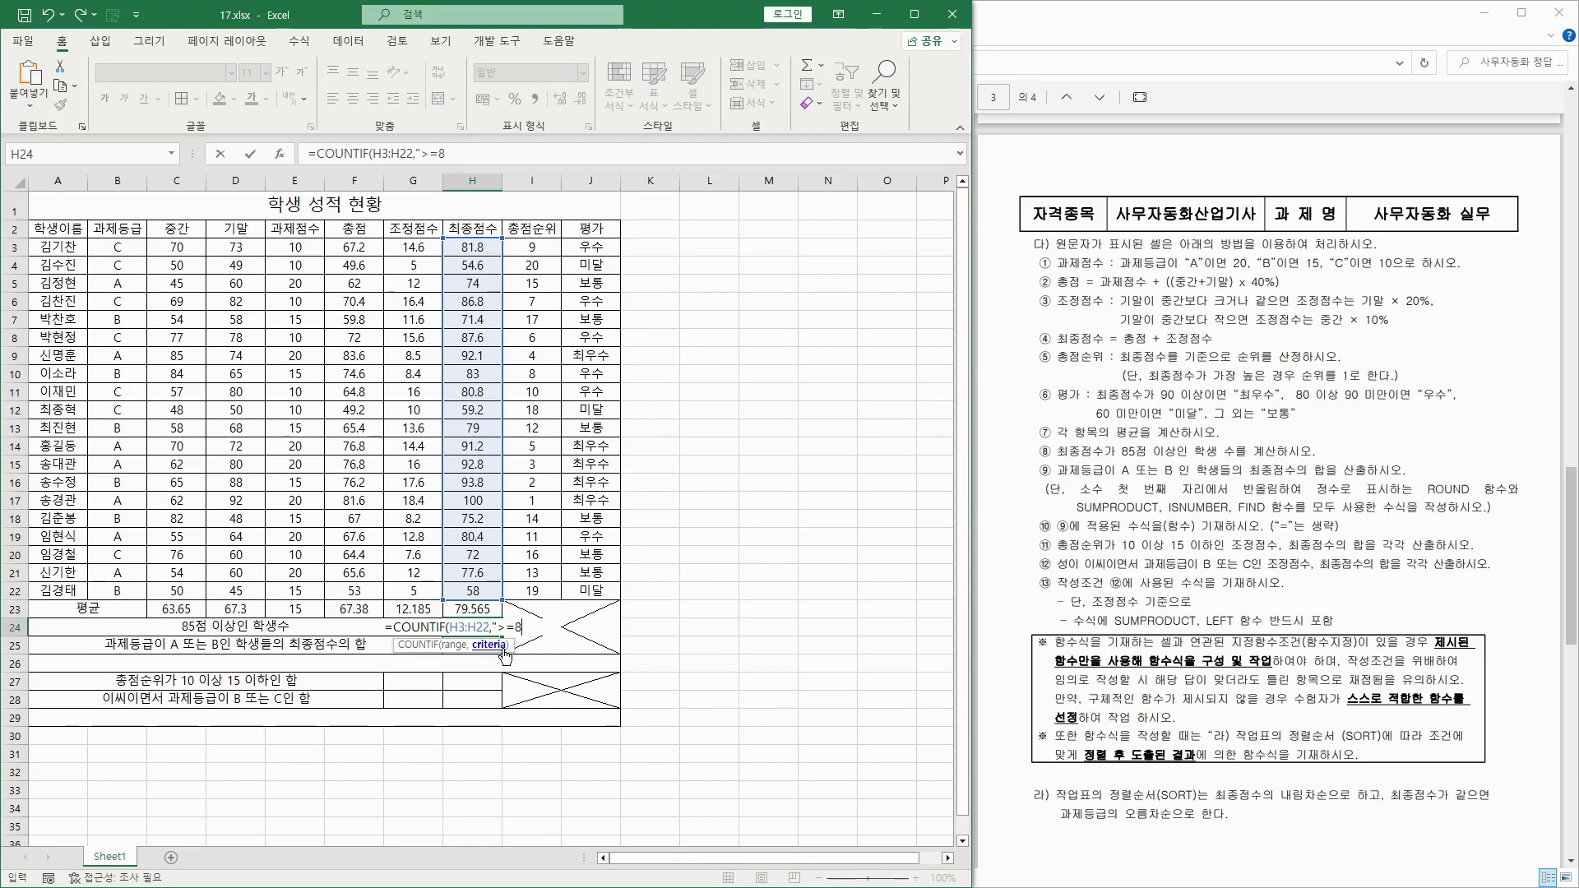
type("\")")
key("Return")
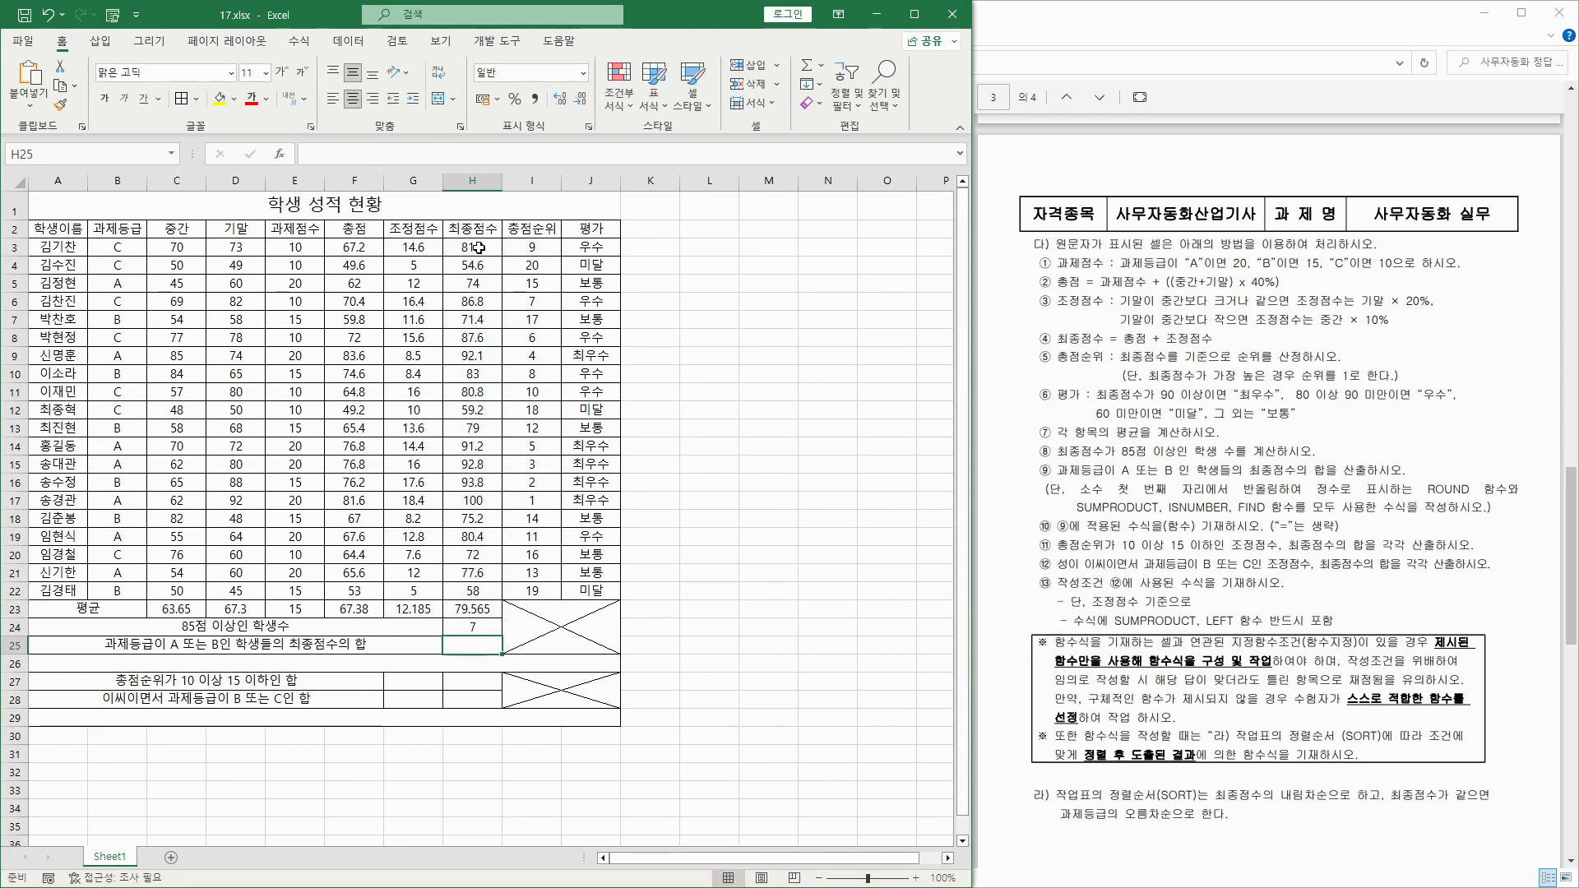
Select the individual 최종점수 values of 85 or more to check their number against the result in H24.
left_click(478, 301)
left_click(478, 337, "ctrl")
left_click(478, 355, "ctrl")
left_click(475, 445, "ctrl")
left_click(476, 464, "ctrl")
left_click(474, 482, "ctrl")
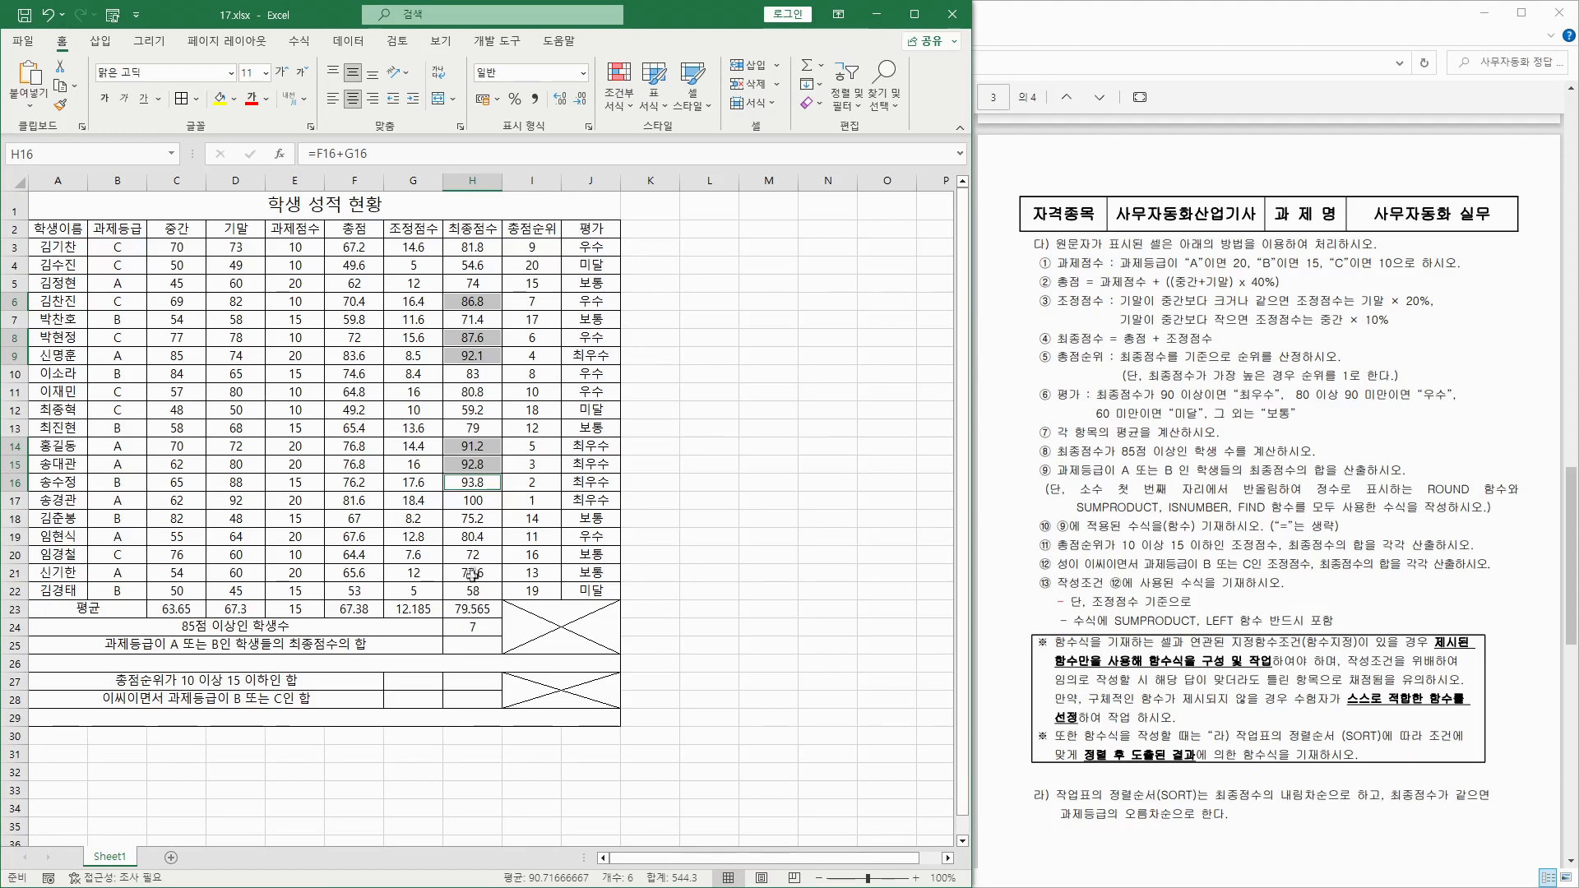
left_click(473, 502, "ctrl")
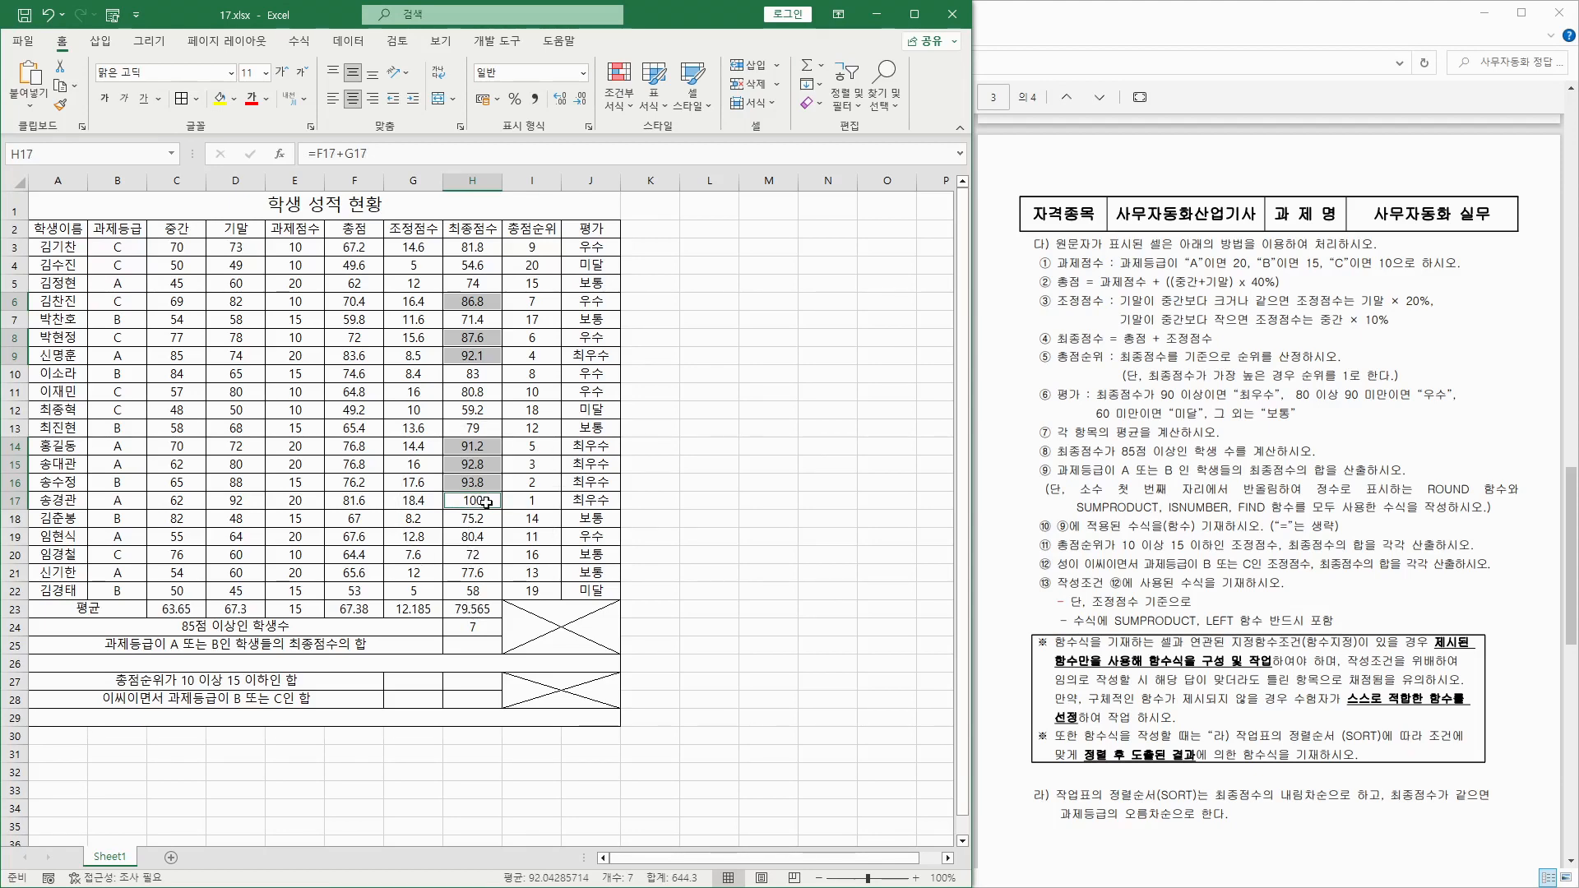
left_click(472, 627)
Begin the formula =SUMPRODUCT(ISNUMBER(FIND( in H25 for the 최종점수 sum of students with 과제등급 A or B.
left_click(472, 644)
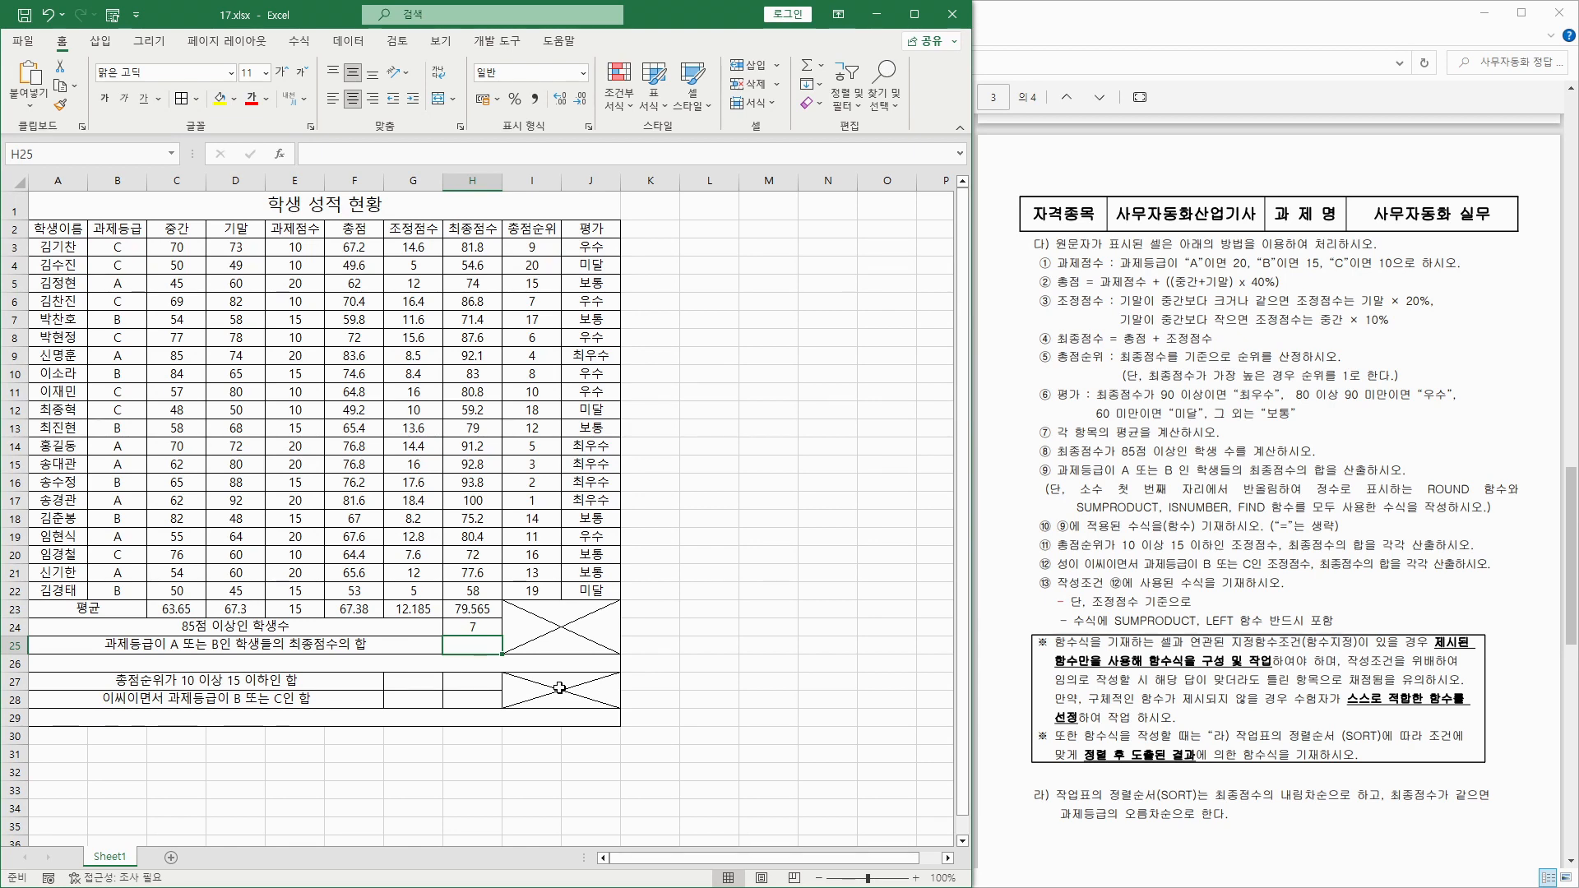
type("=sum")
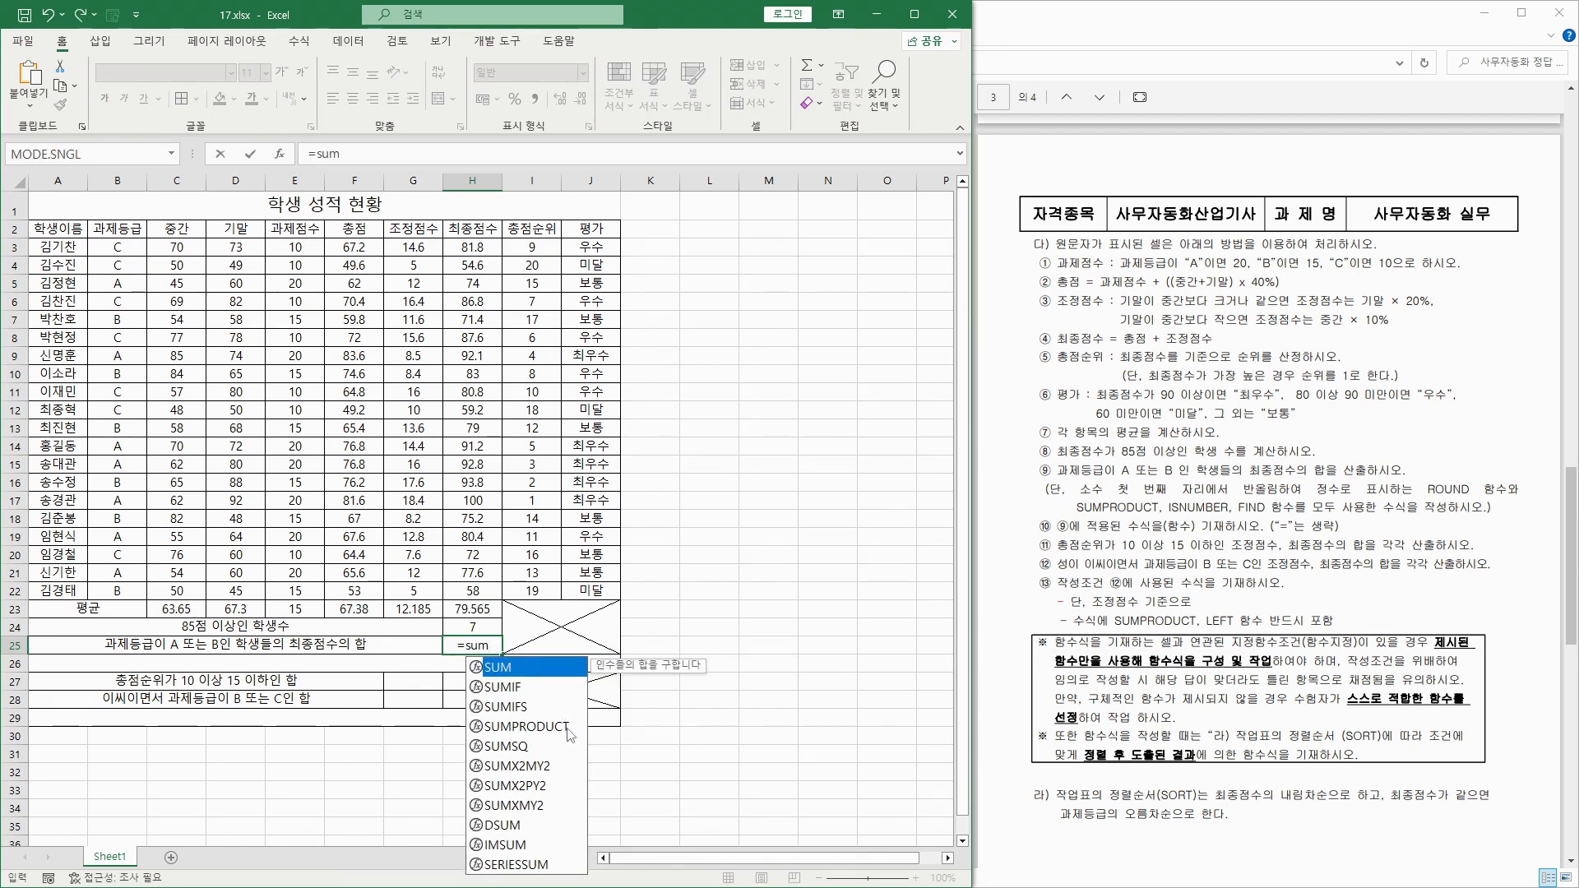
double_click(526, 726)
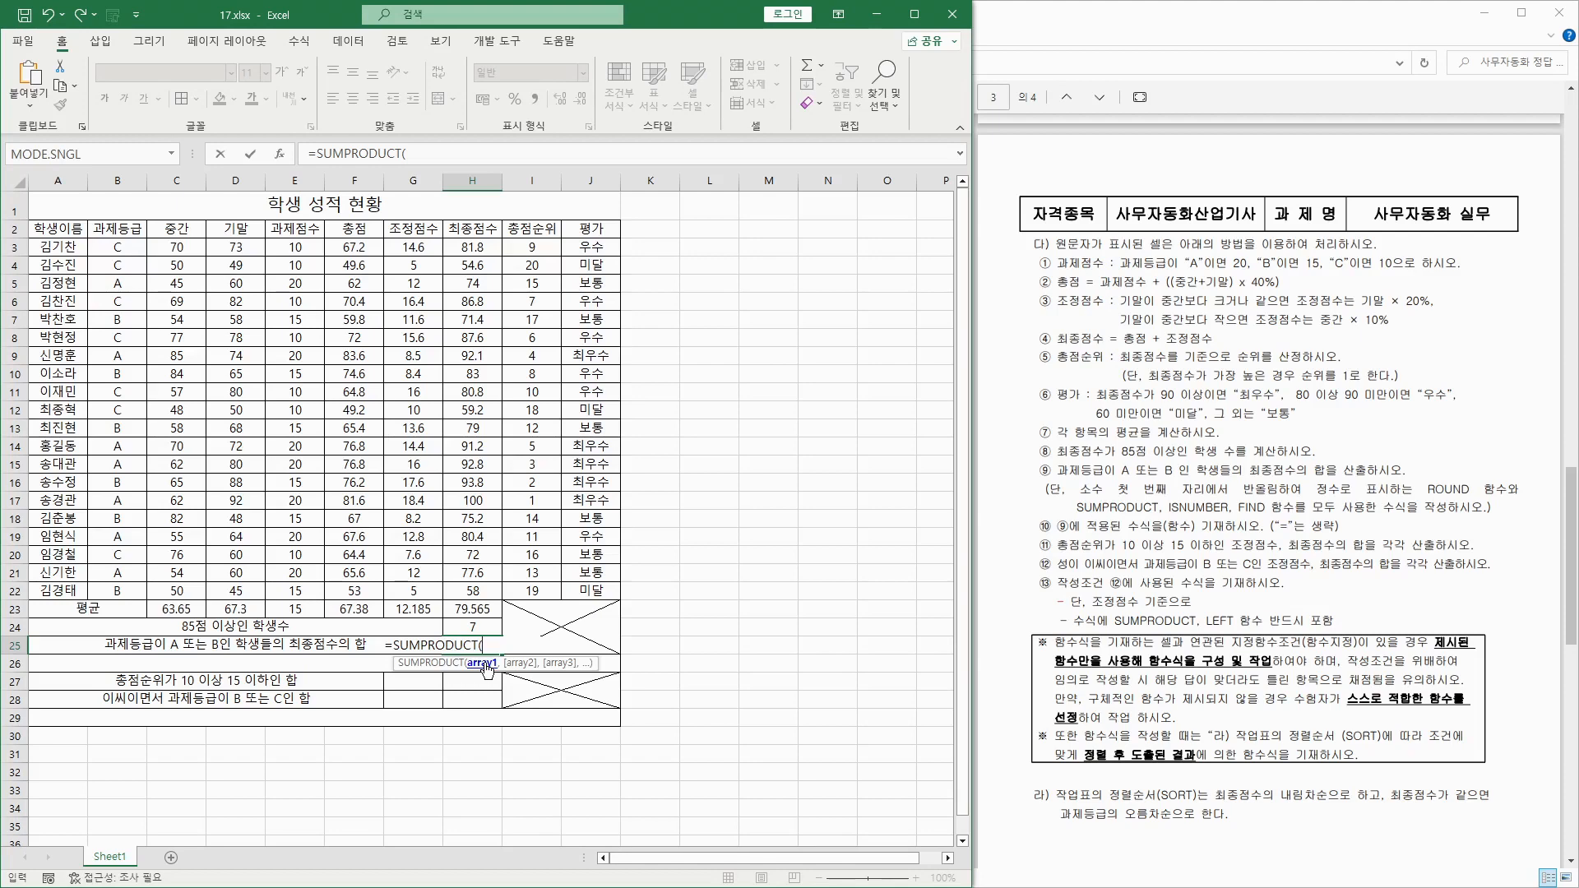
type("is")
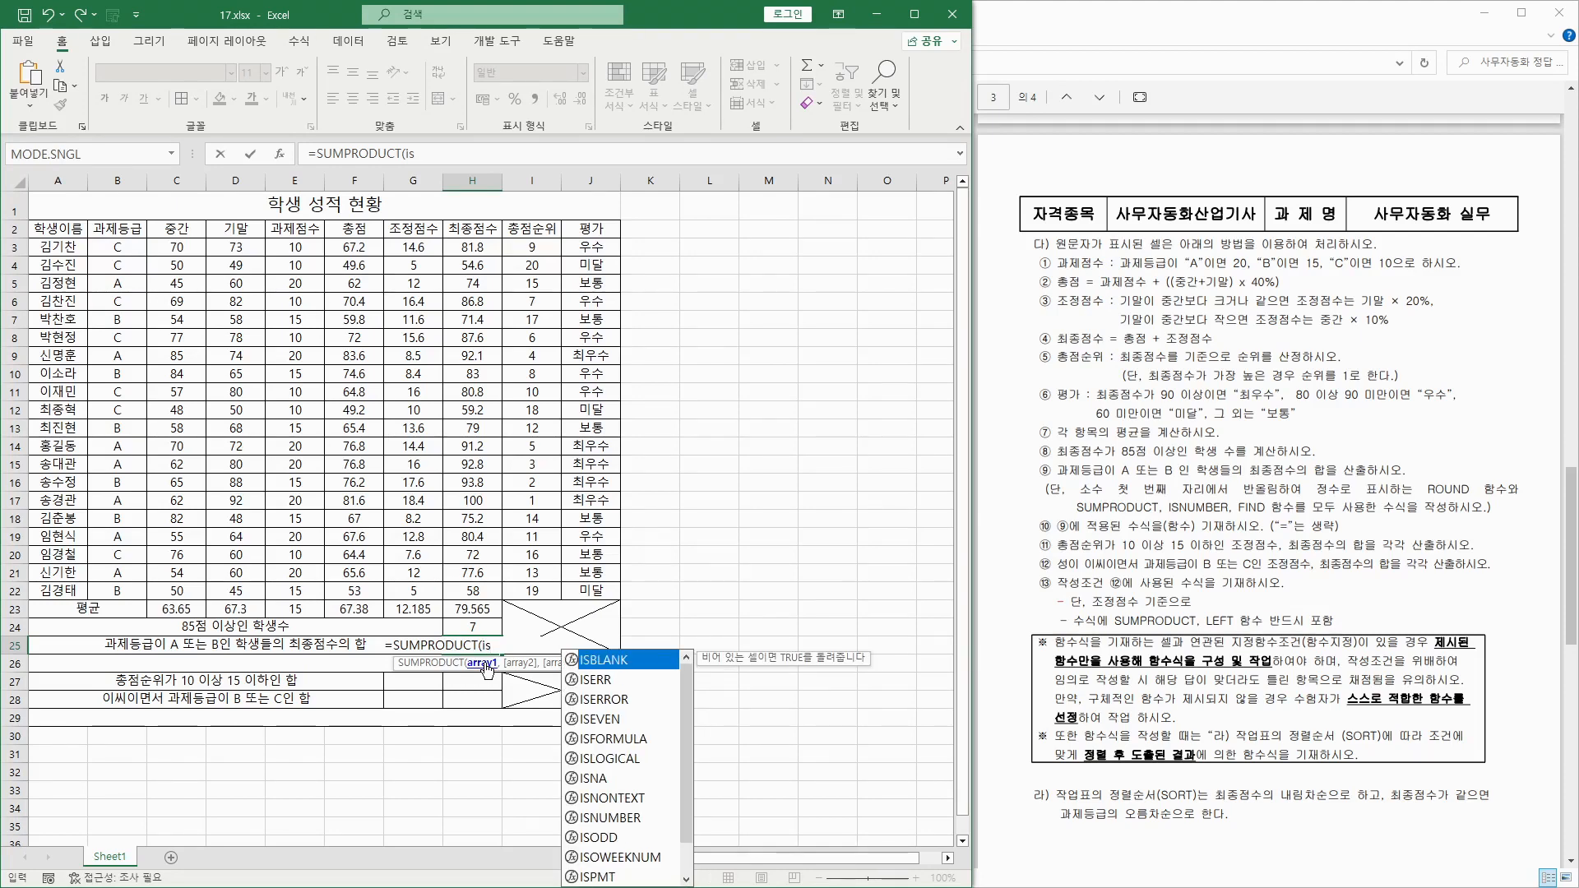
type("n")
left_click(543, 721)
double_click(543, 722)
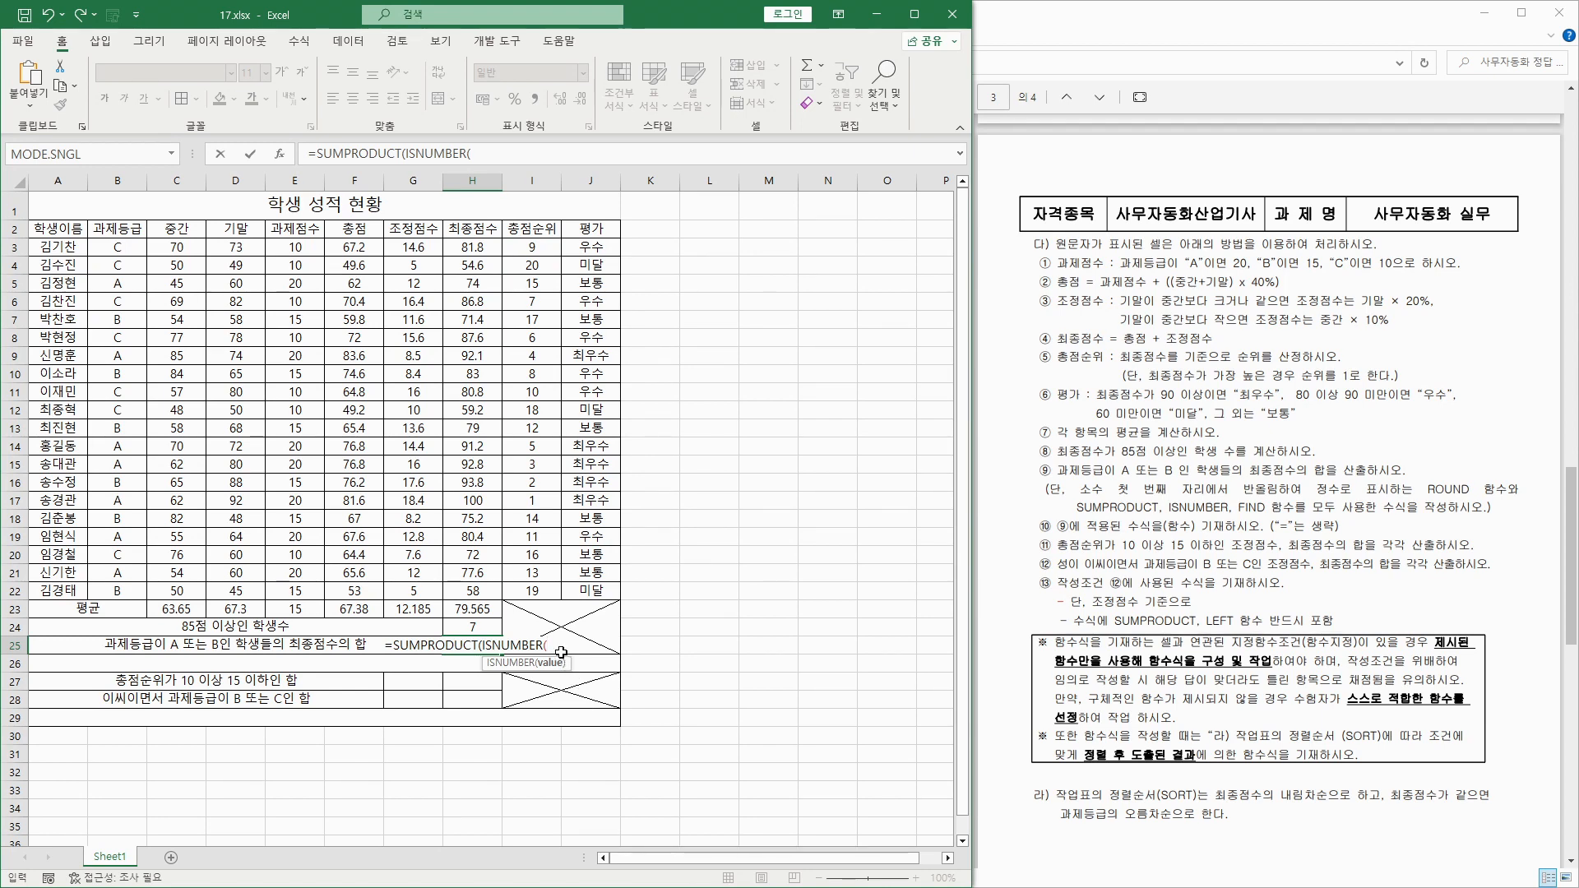
type("find")
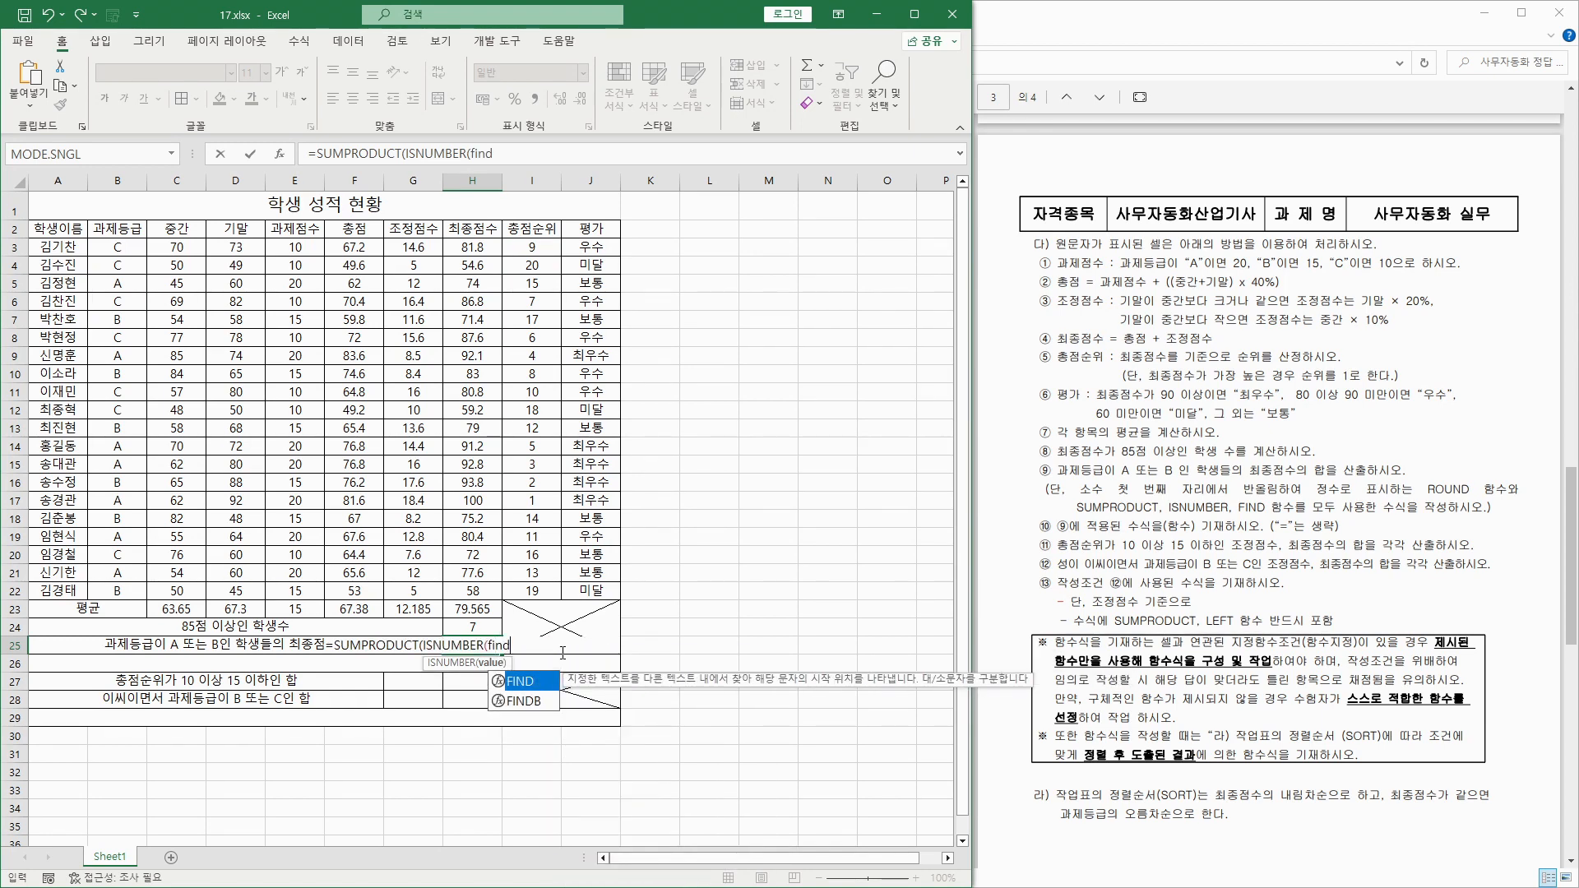
double_click(536, 681)
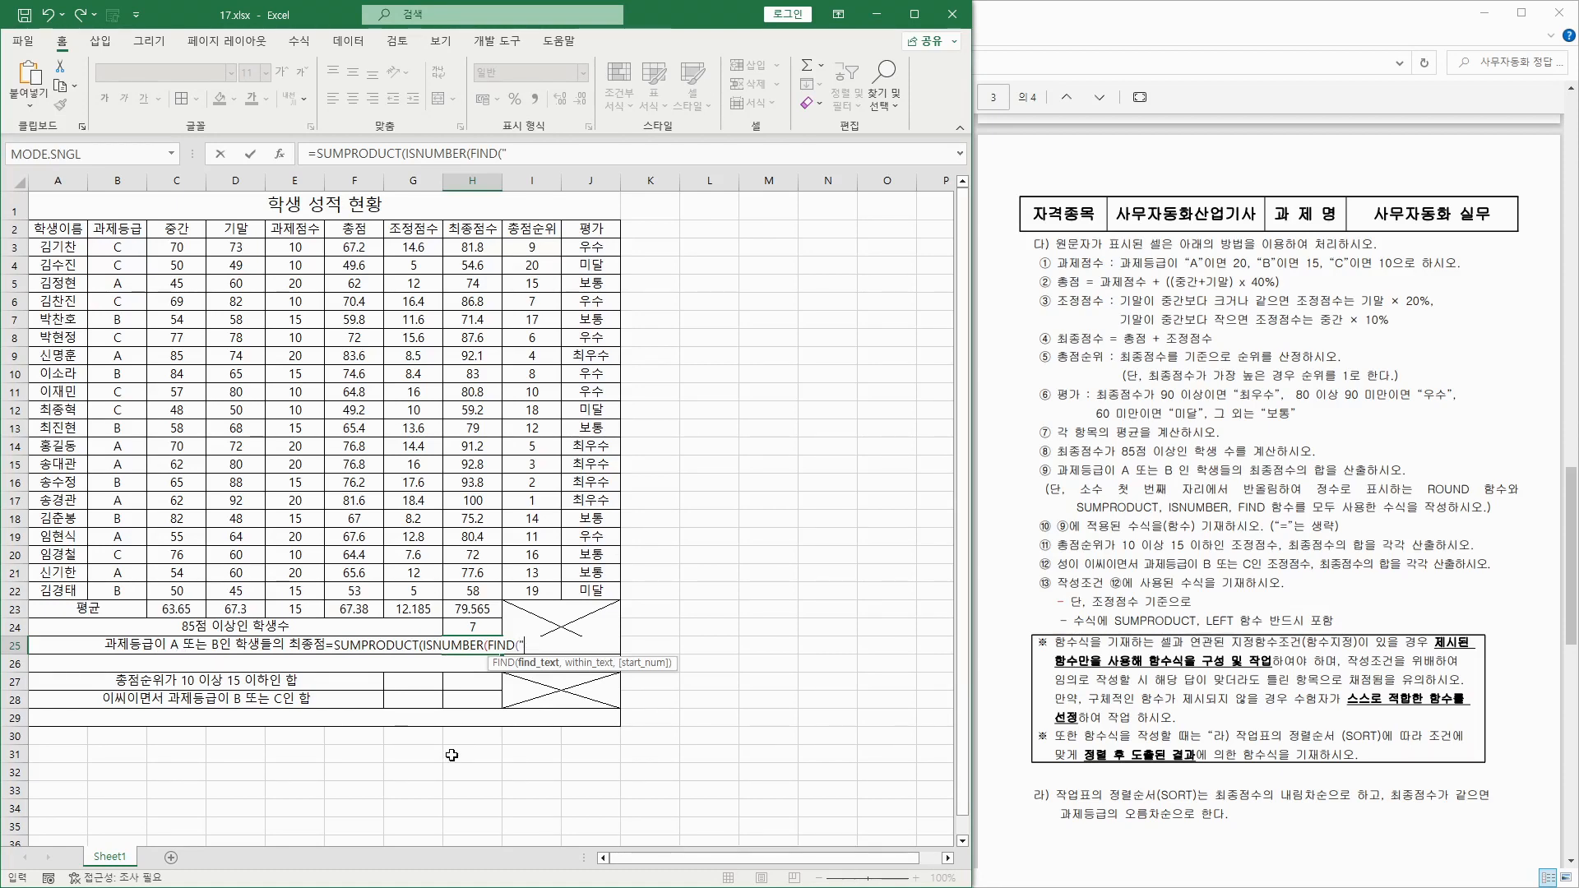
Complete the FIND function in the H25 formula with "A" as search text, range B3:B22 and start number 1.
type(",")
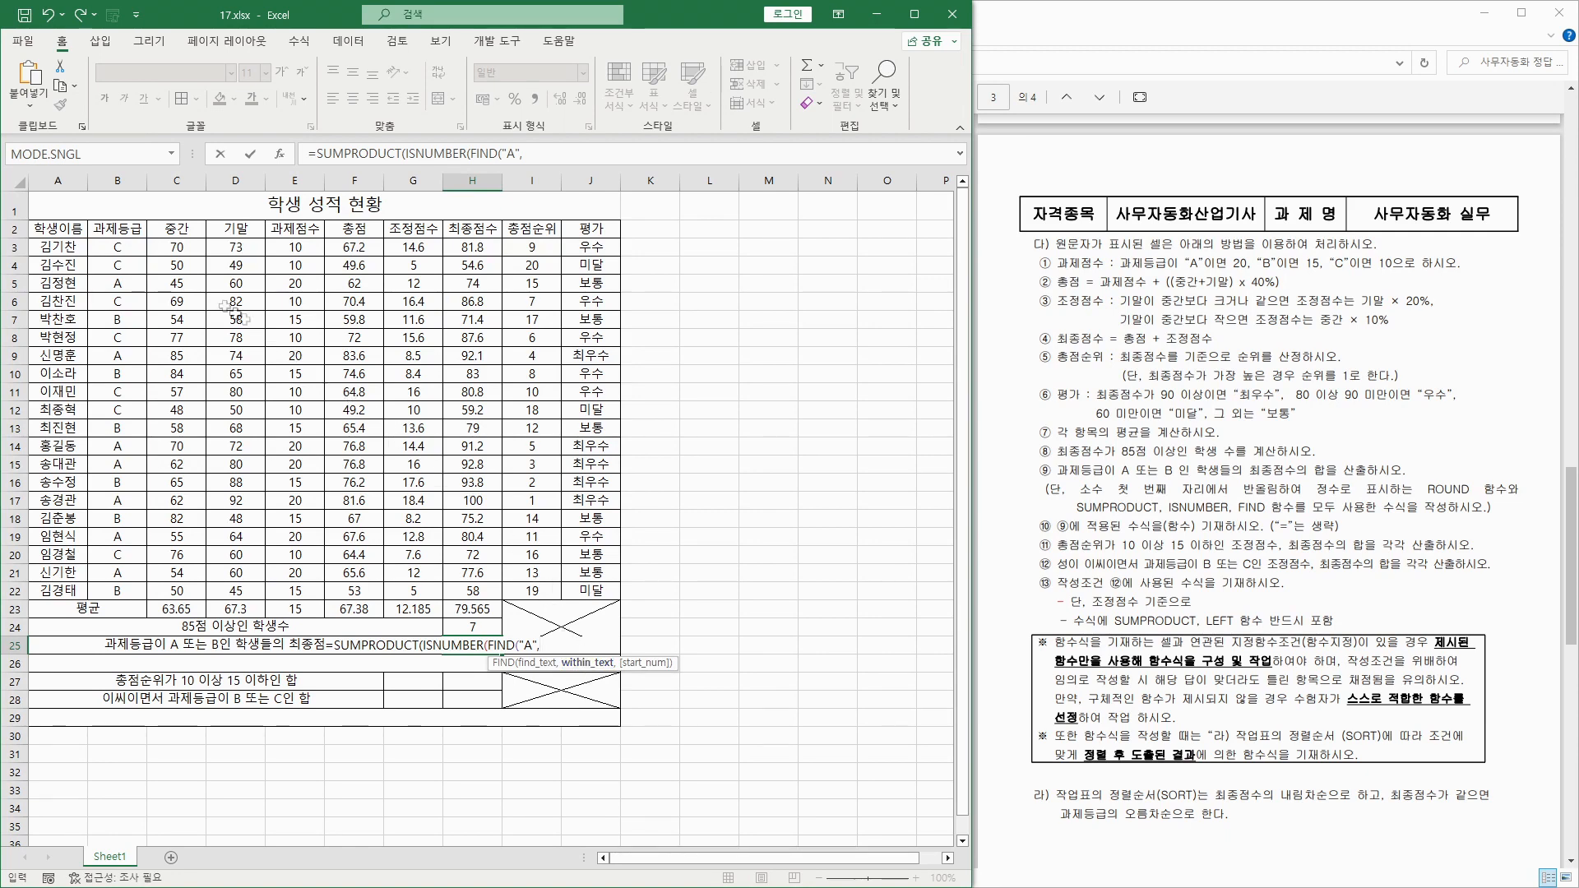
left_click(124, 248)
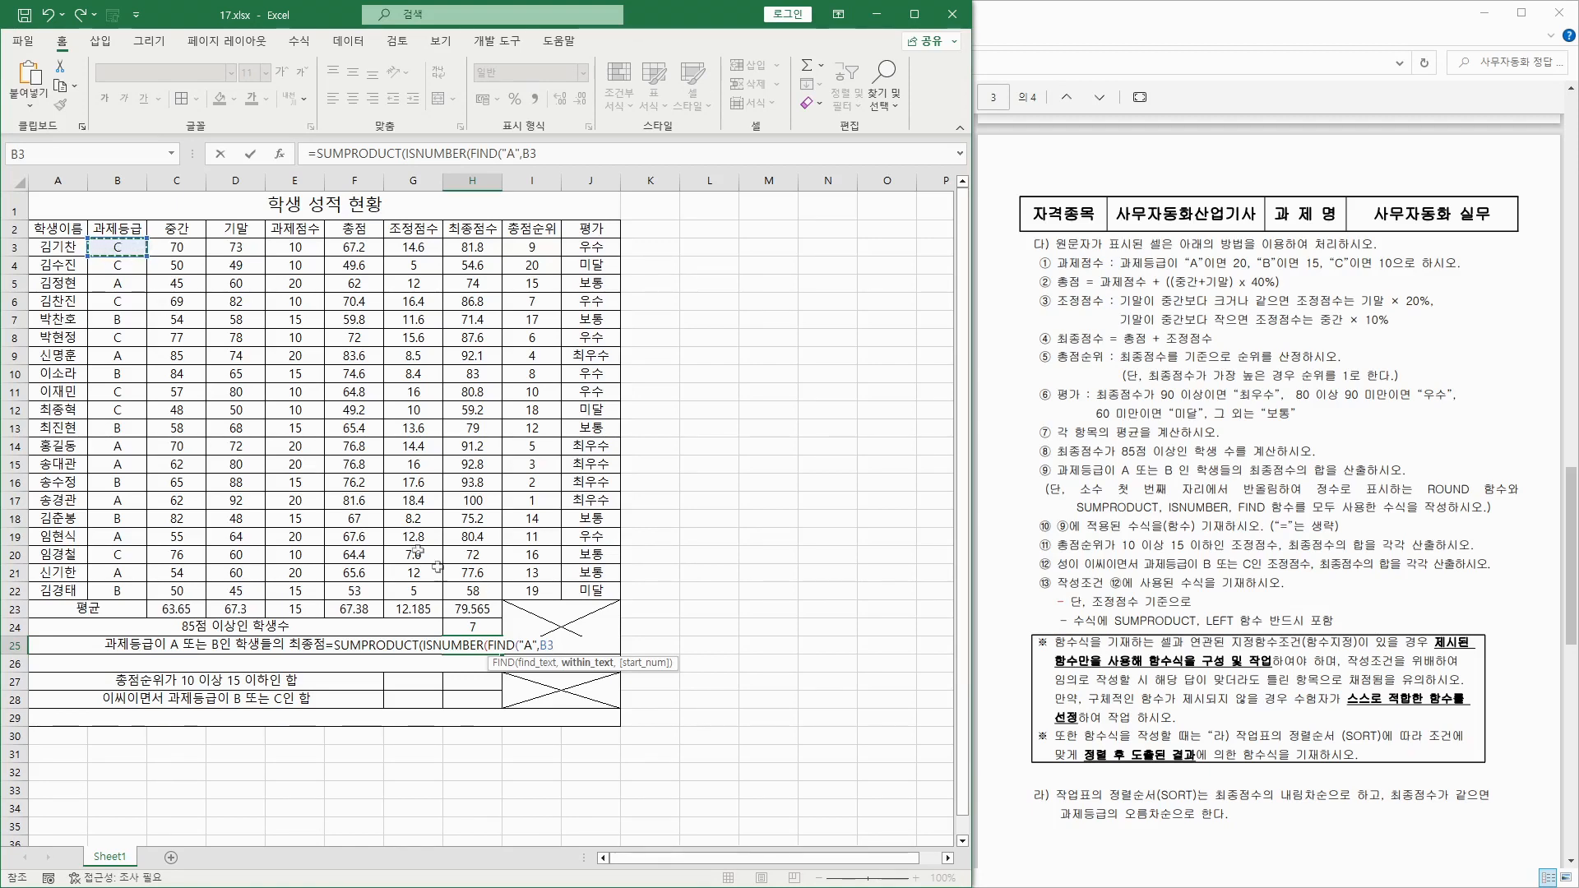
left_click_drag(118, 247, 118, 581)
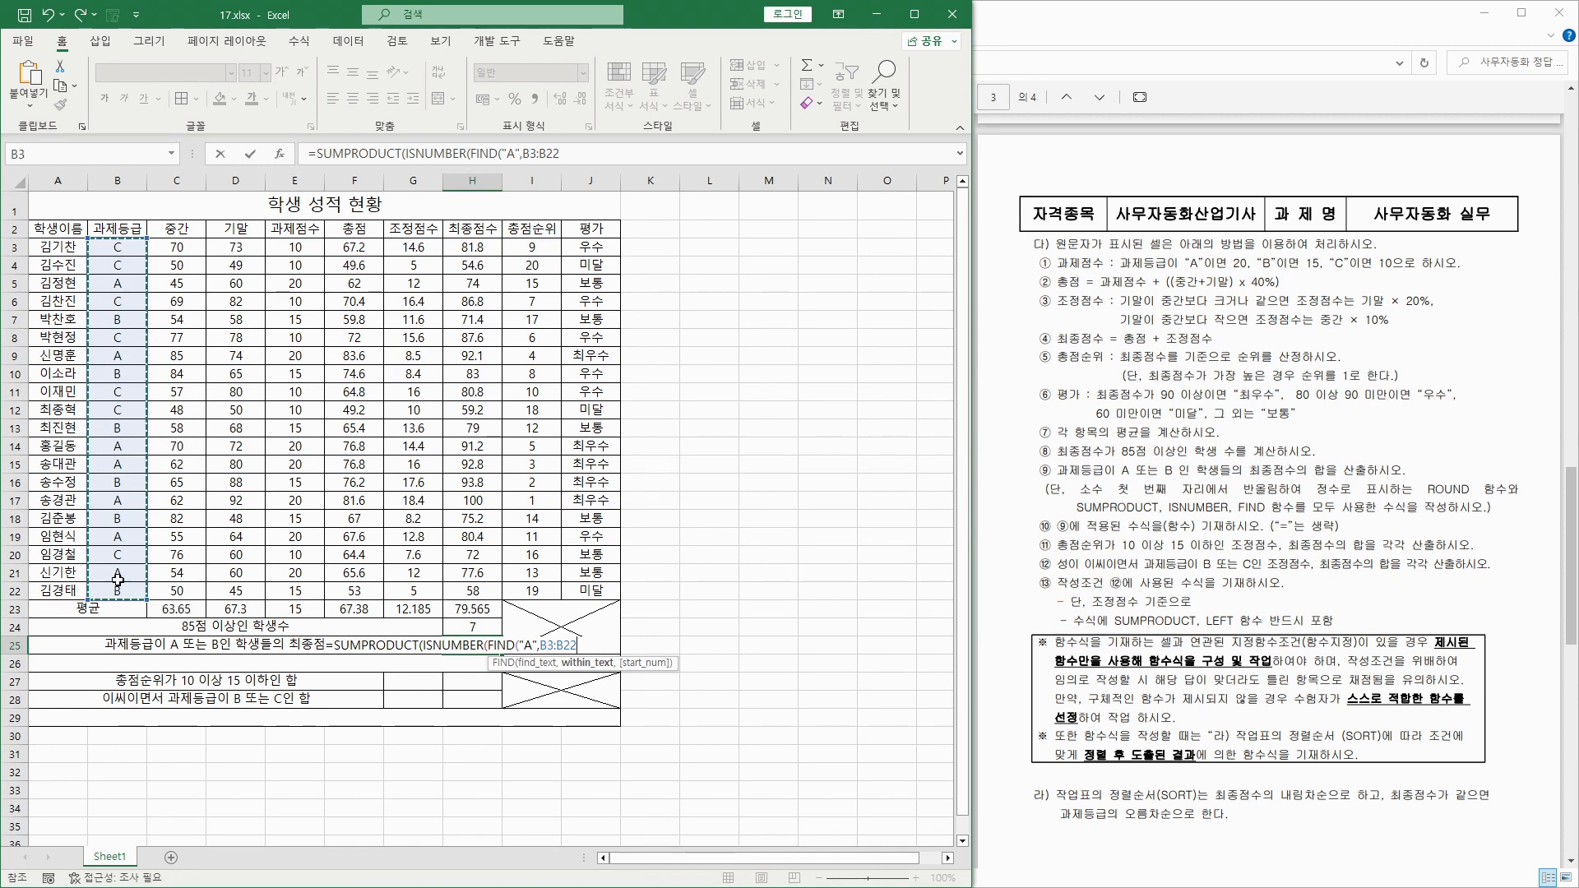
type(",")
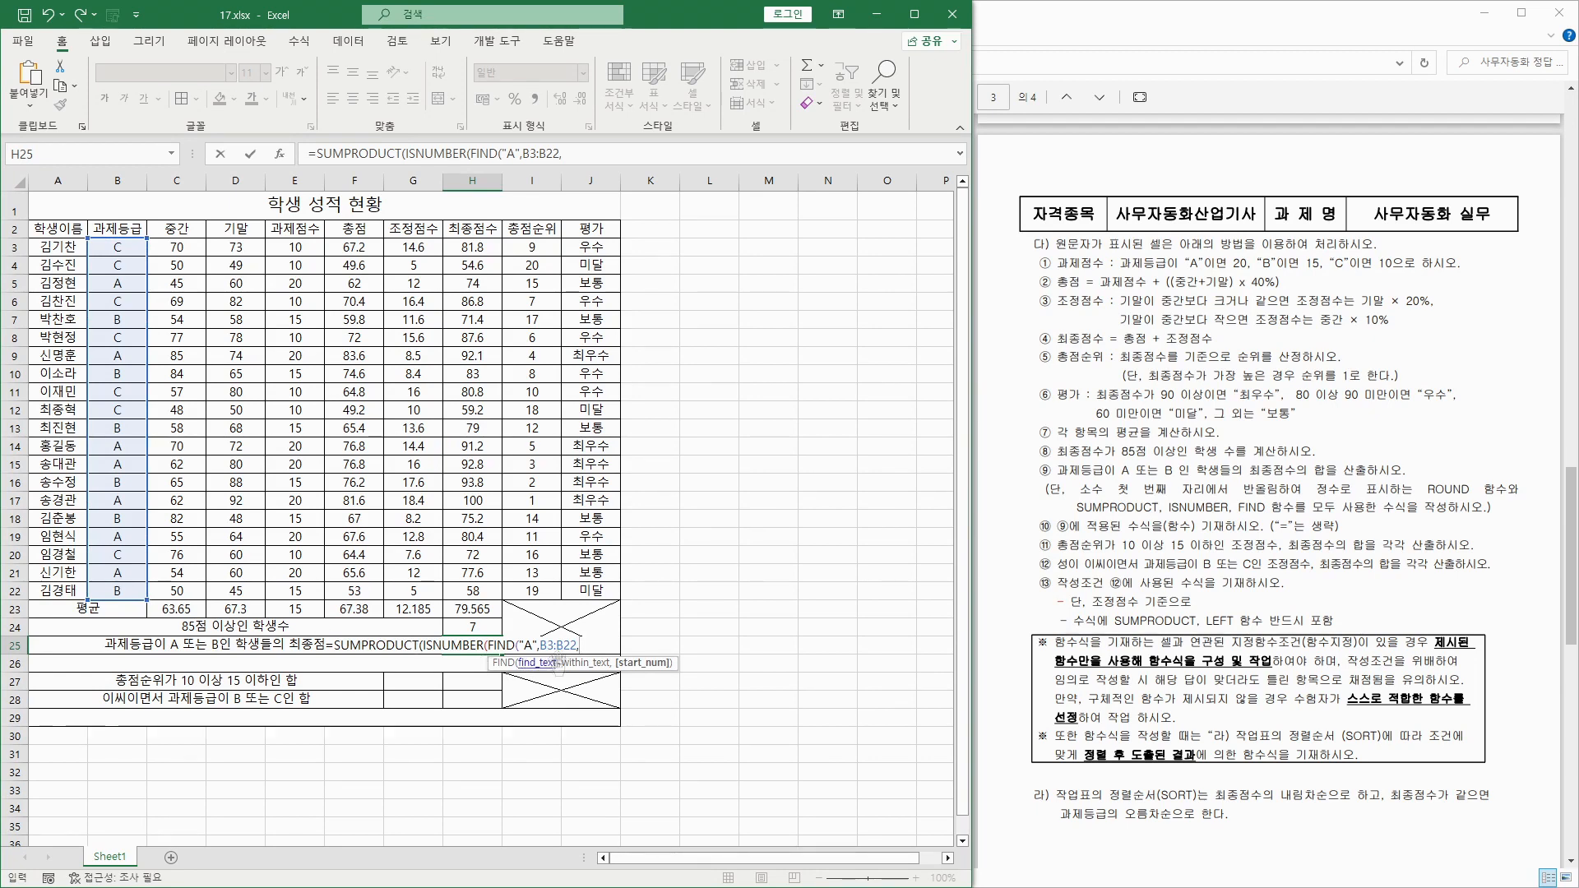
type("1")
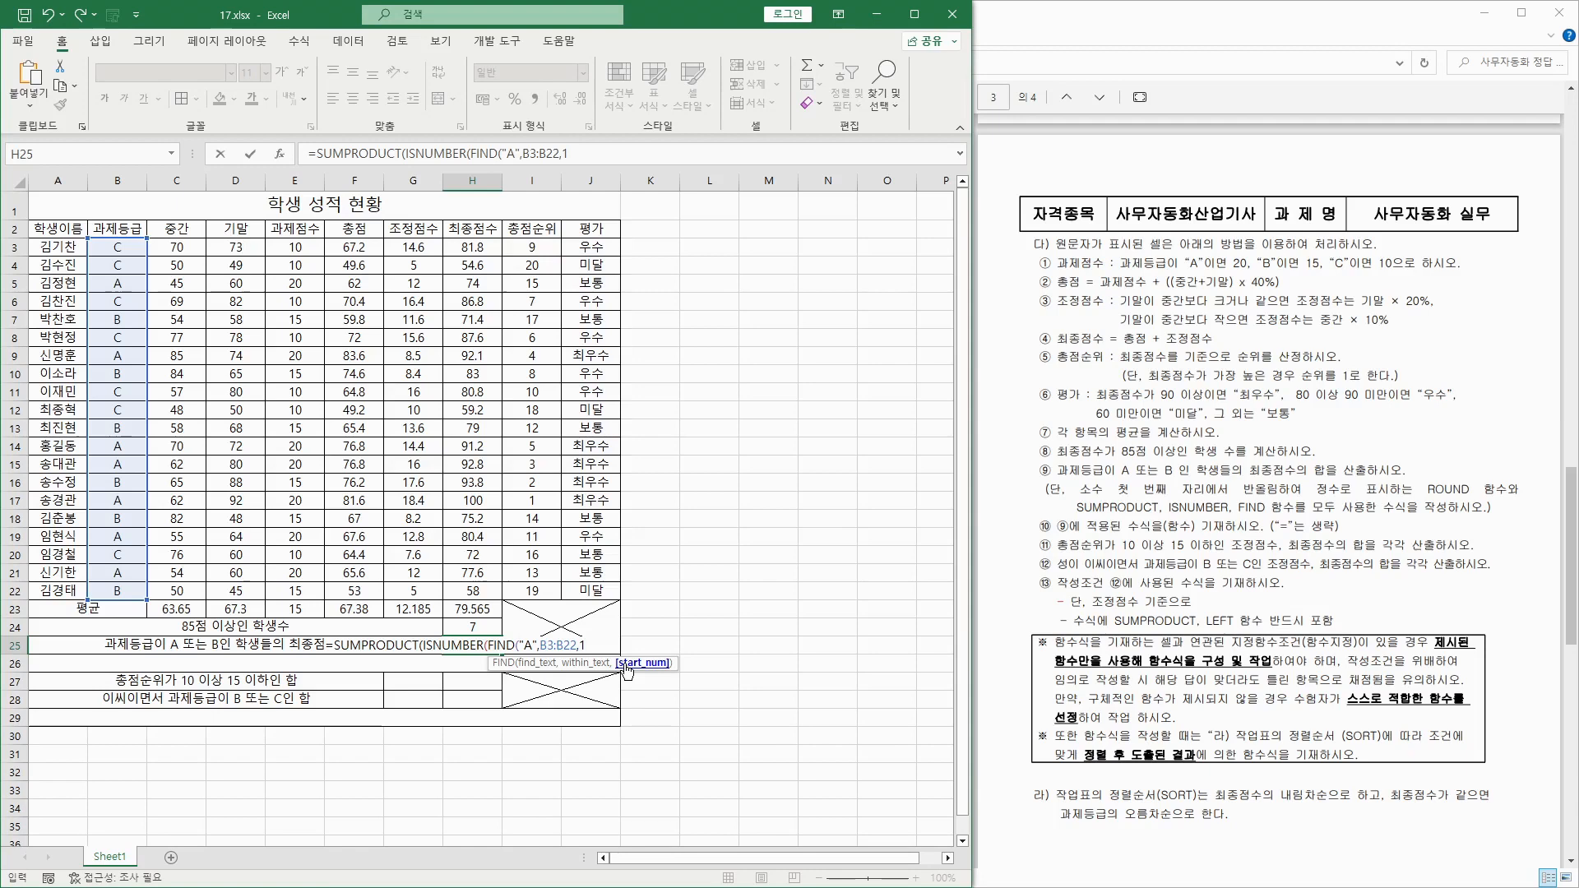
type(")")
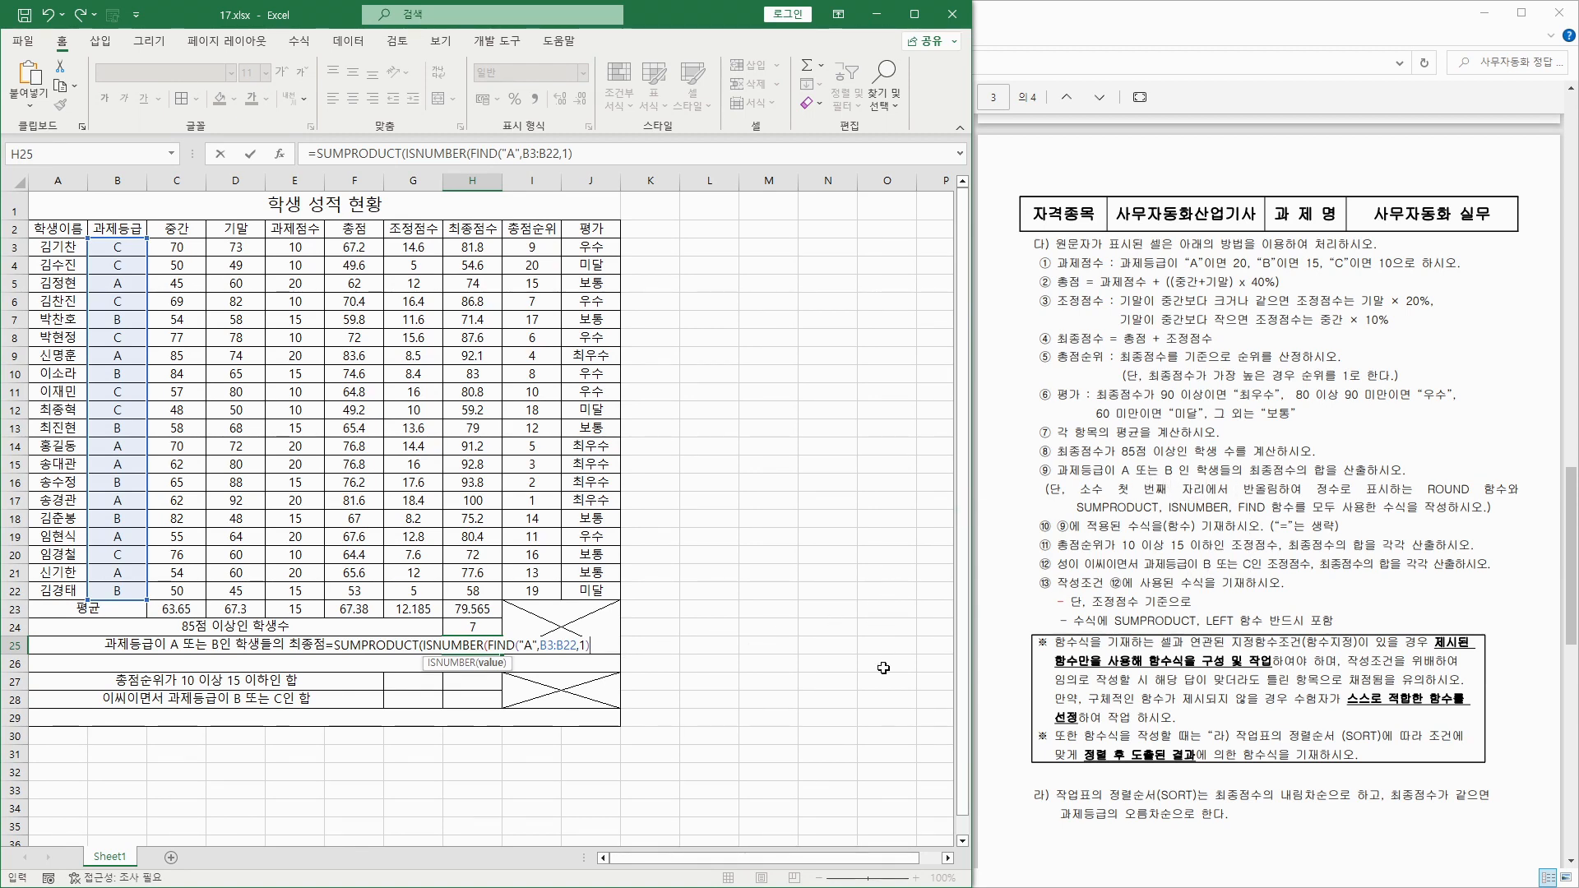
Close the ISNUMBER function around the "A" search in the H25 formula and add a plus operator after it.
type("+")
left_click_drag(425, 645, 588, 645)
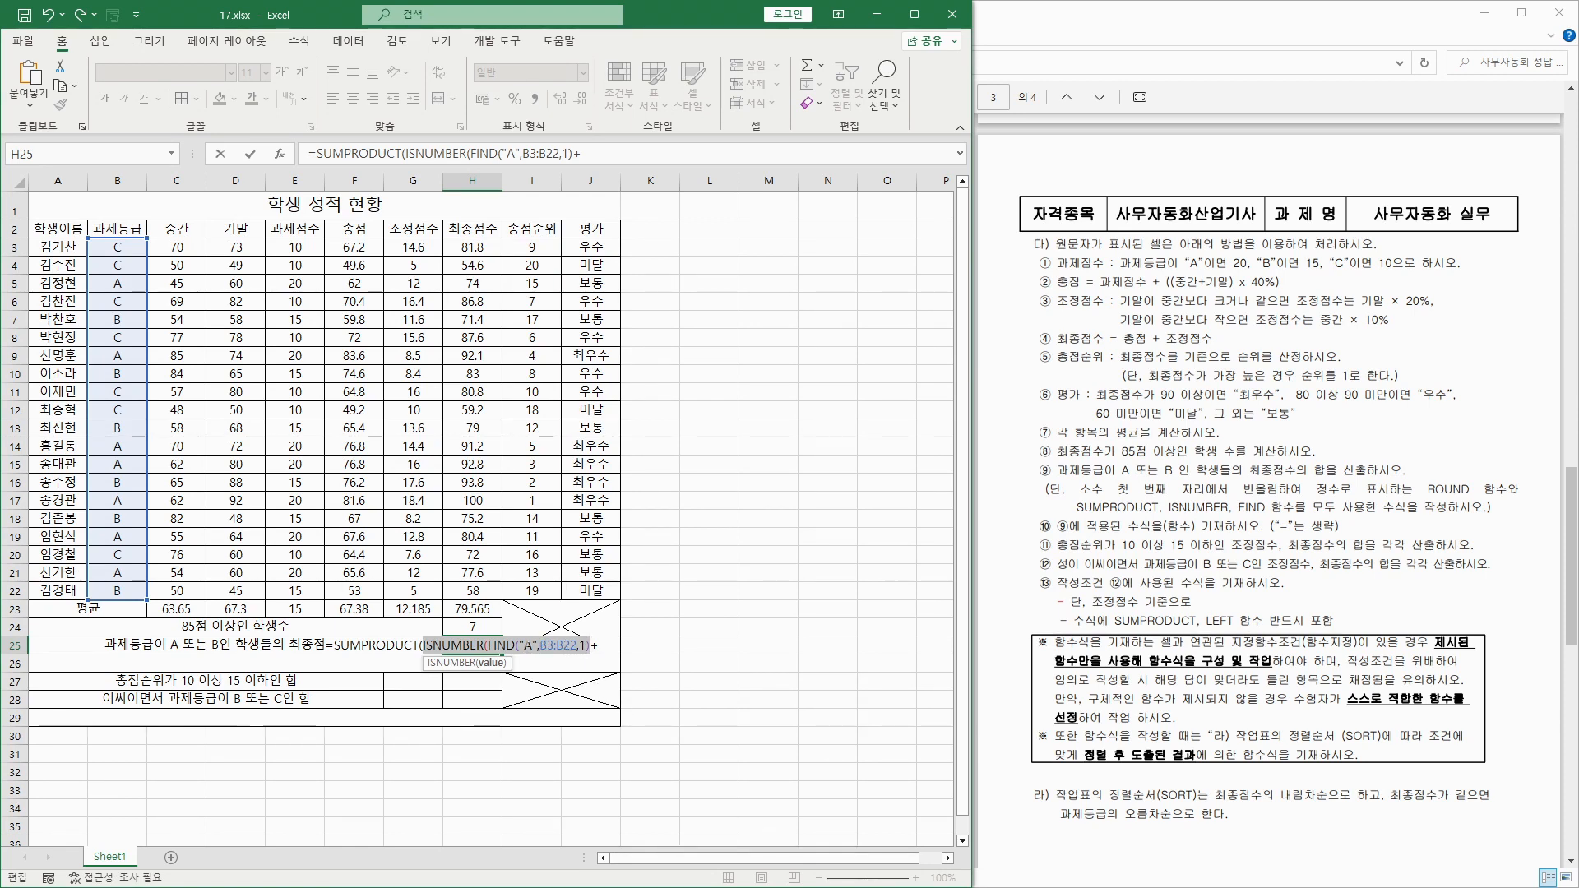
left_click_drag(515, 645, 591, 645)
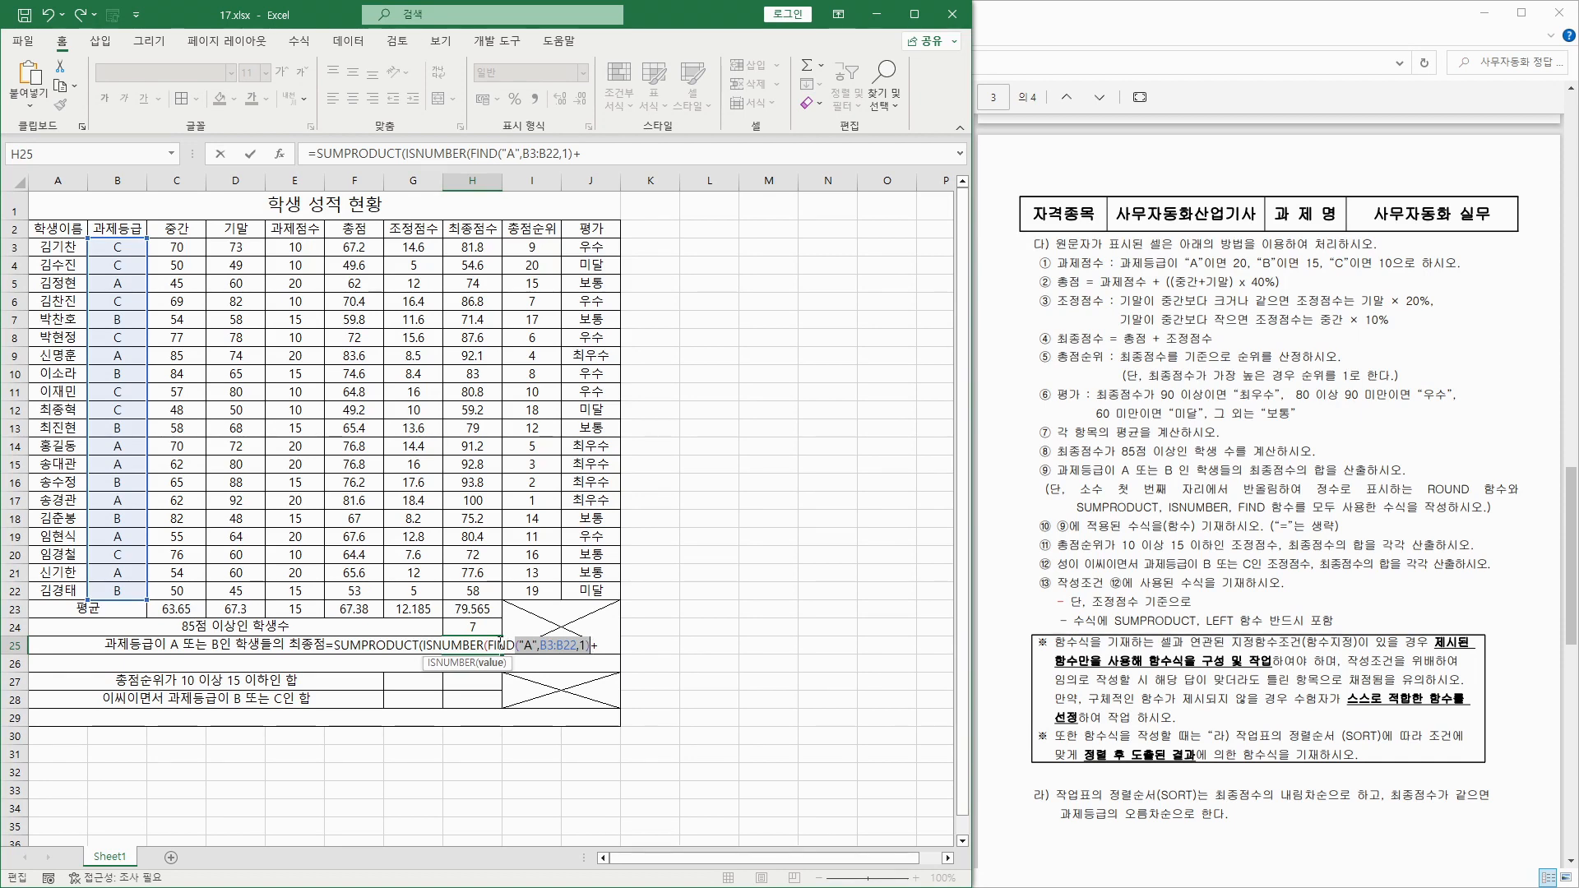
left_click_drag(484, 645, 594, 646)
left_click(596, 648)
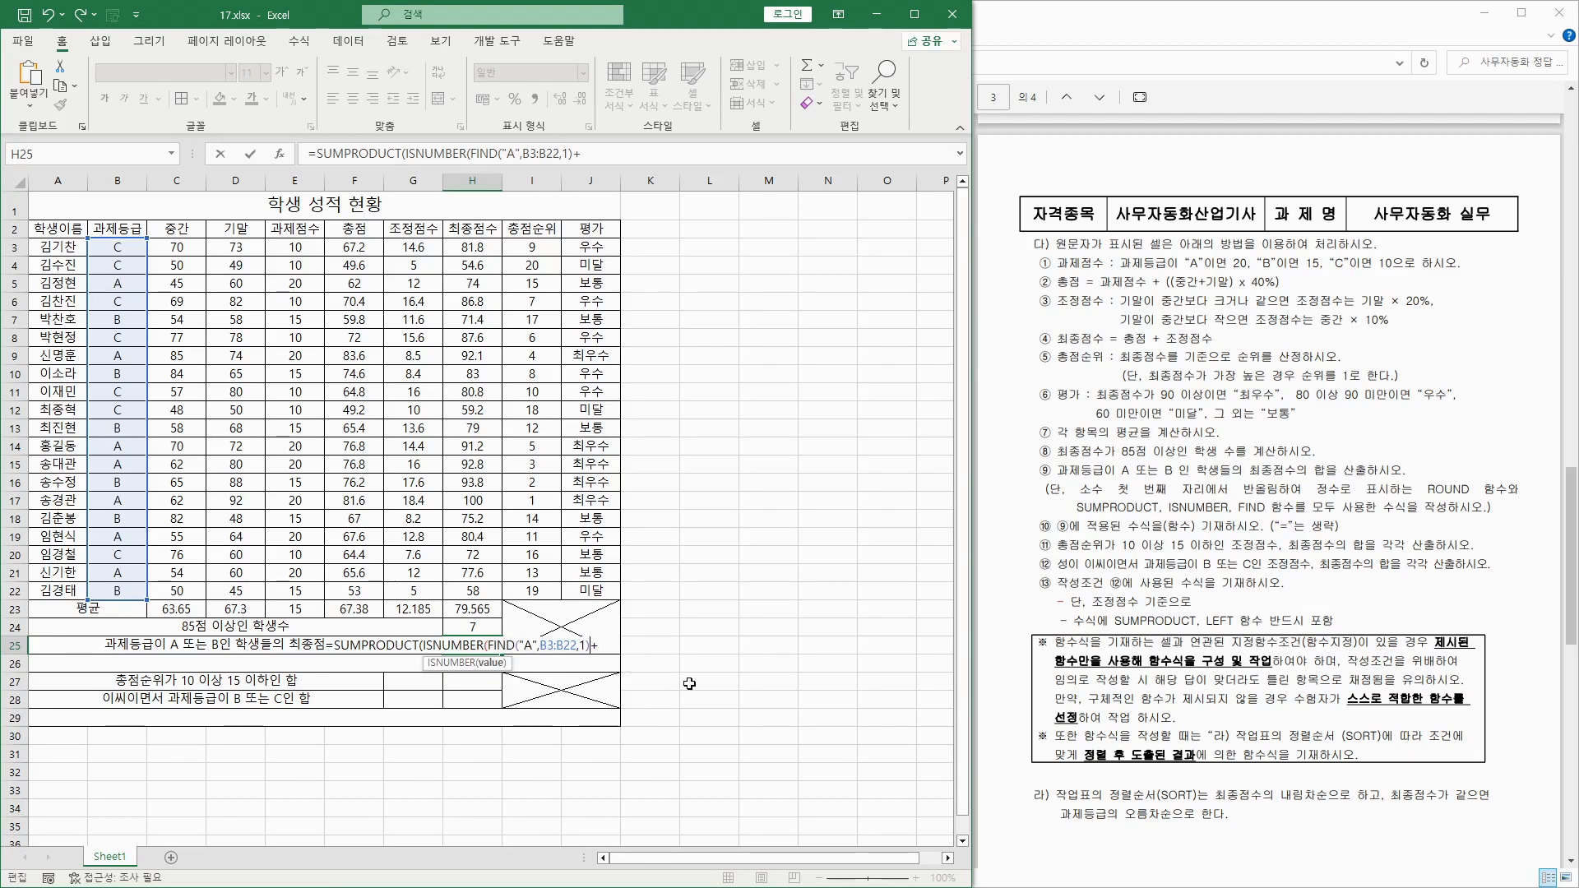
type(")")
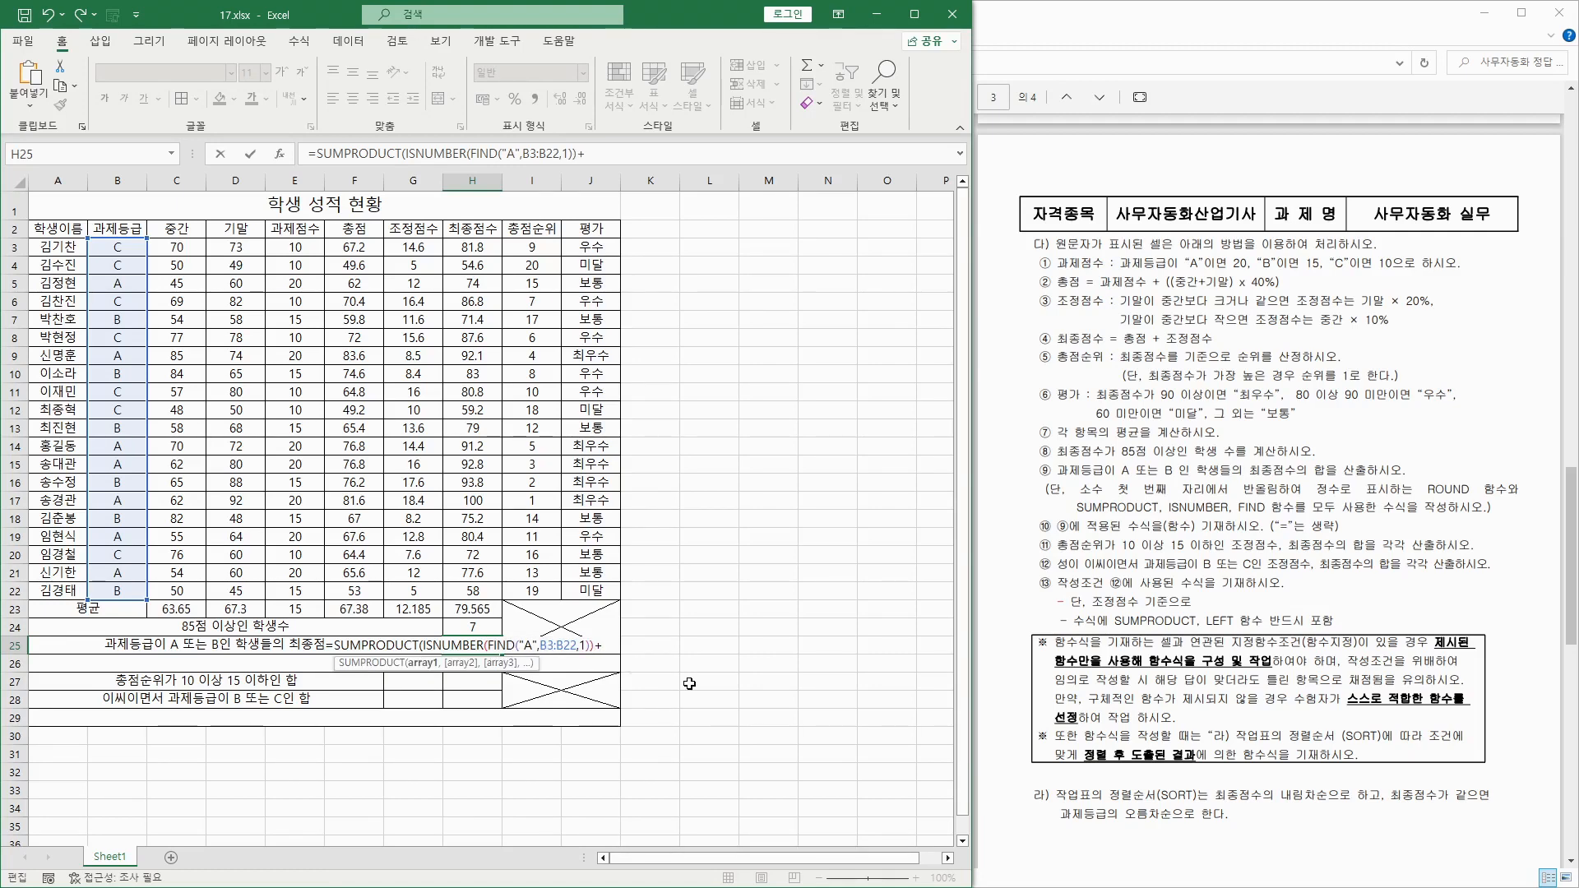
Duplicate the ISNUMBER(FIND()) term after the plus sign in H25 and change the copy's search text to "B".
left_click(491, 647)
left_click_drag(594, 646, 427, 646)
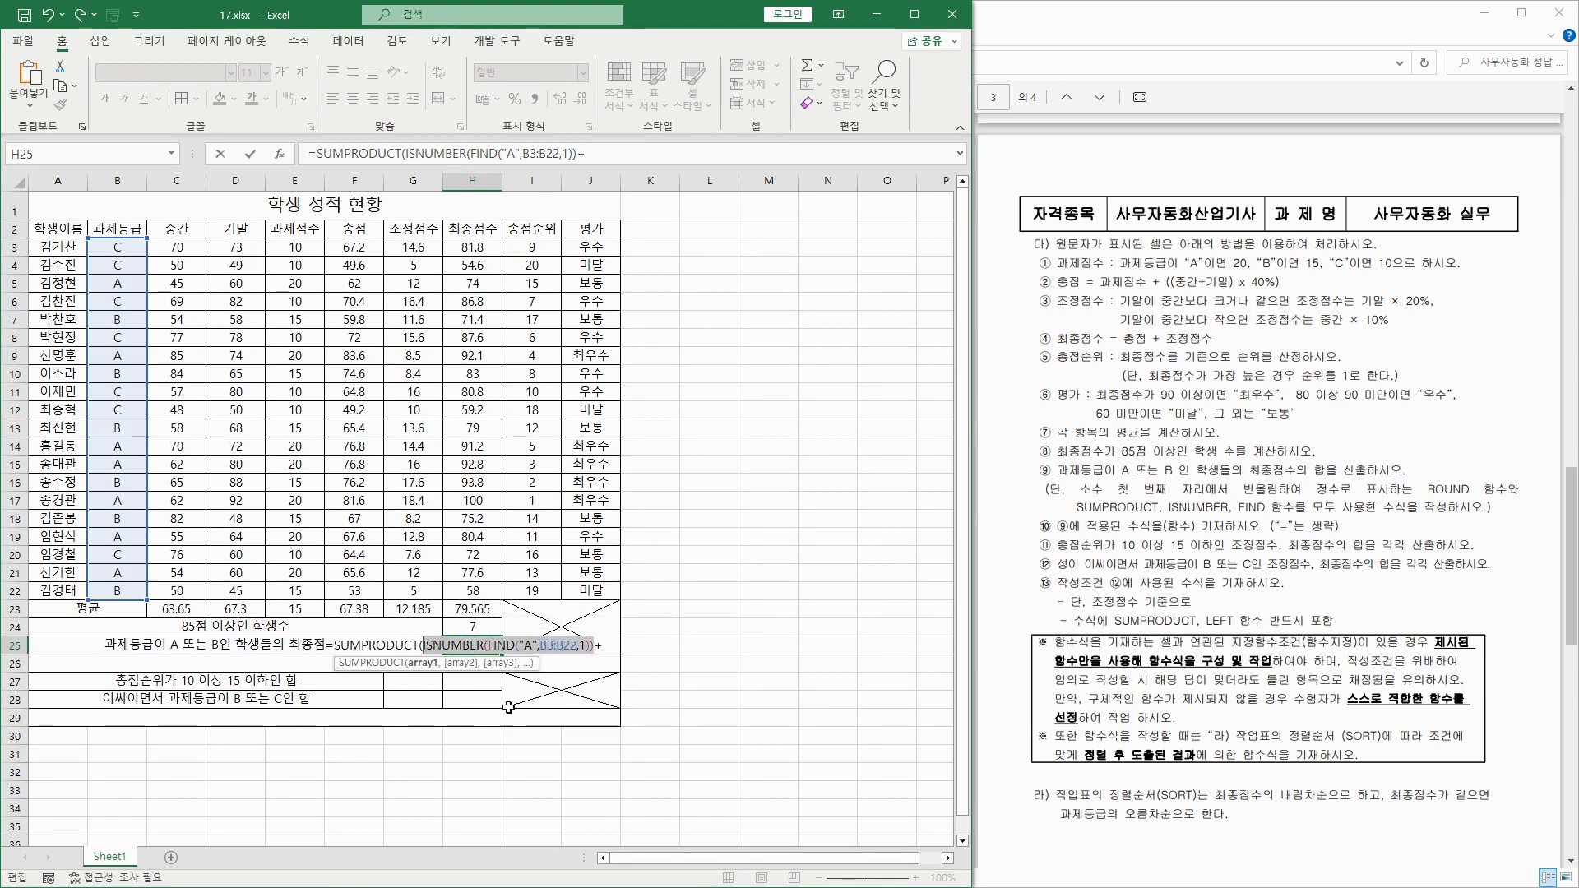
key("ctrl+c")
left_click(609, 646)
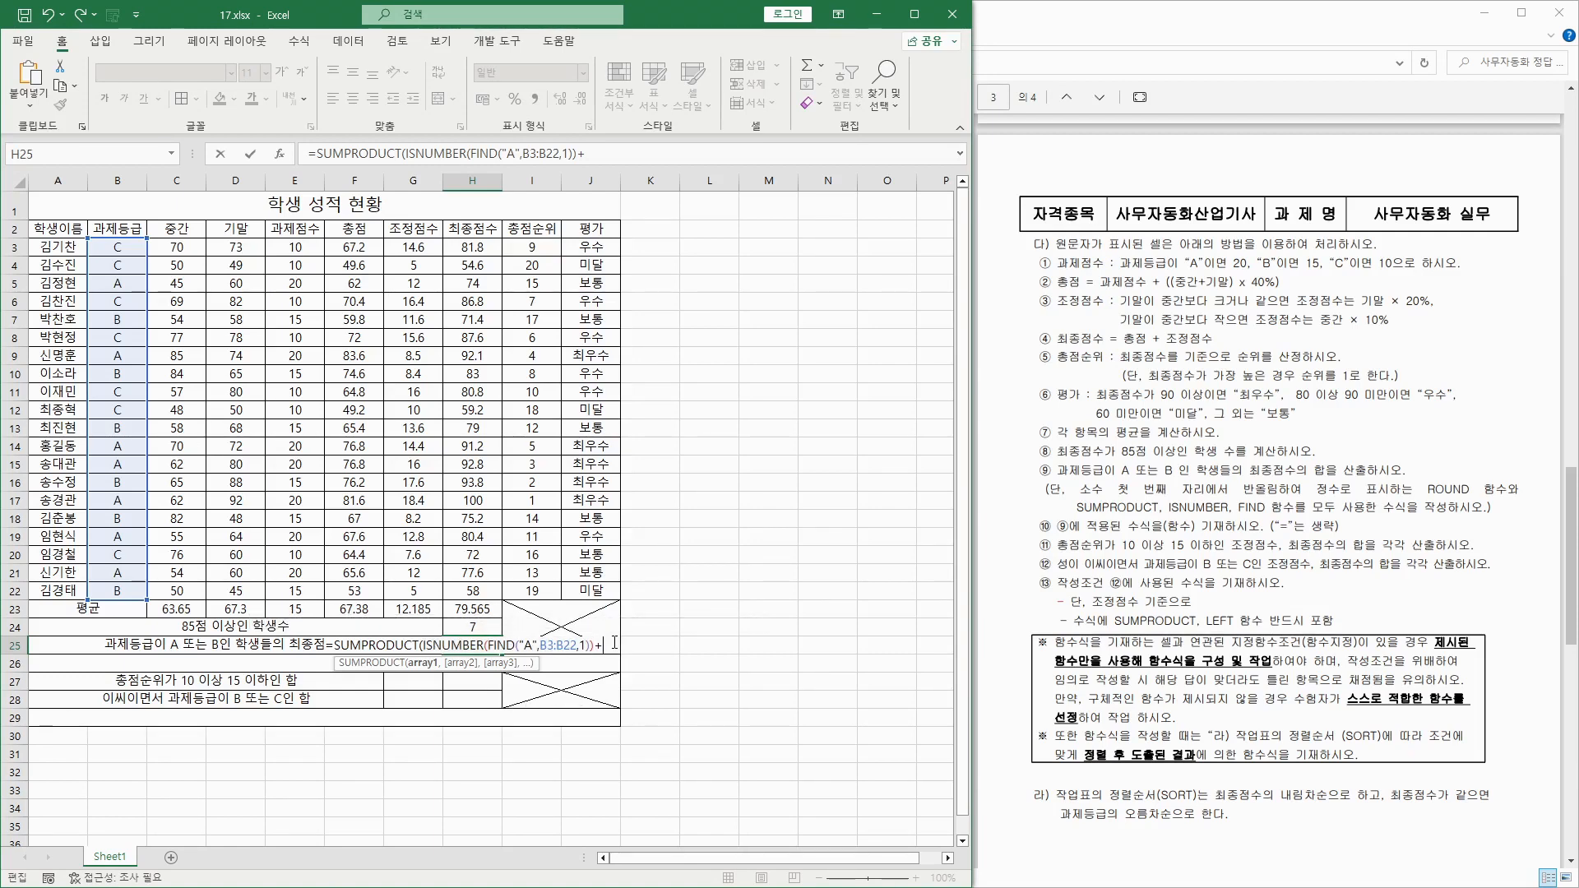
key("ctrl+v")
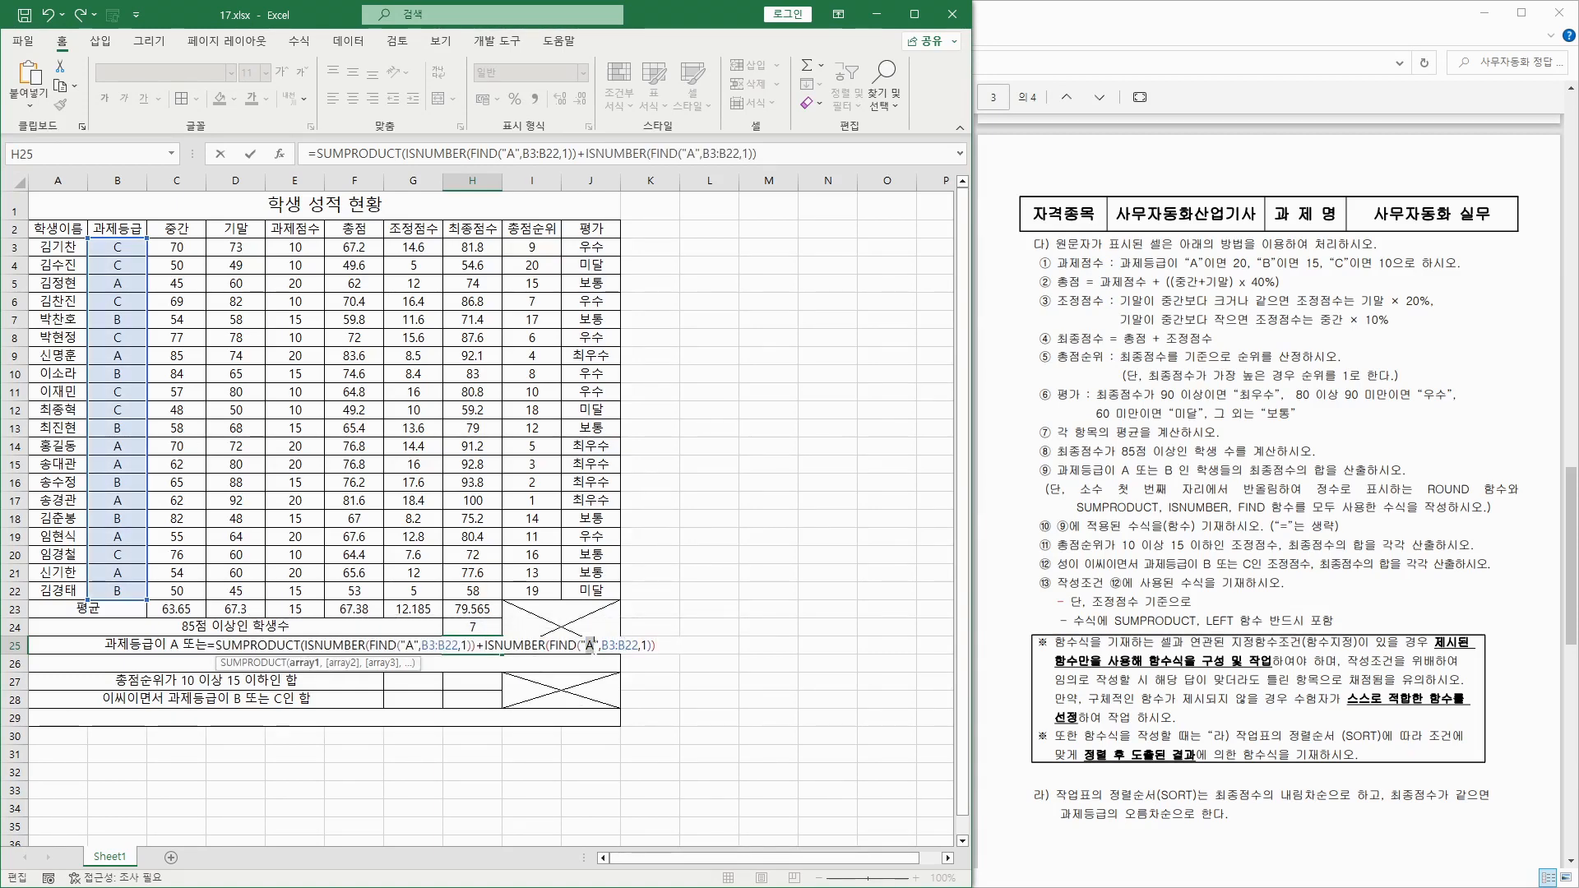
double_click(591, 646)
type("B")
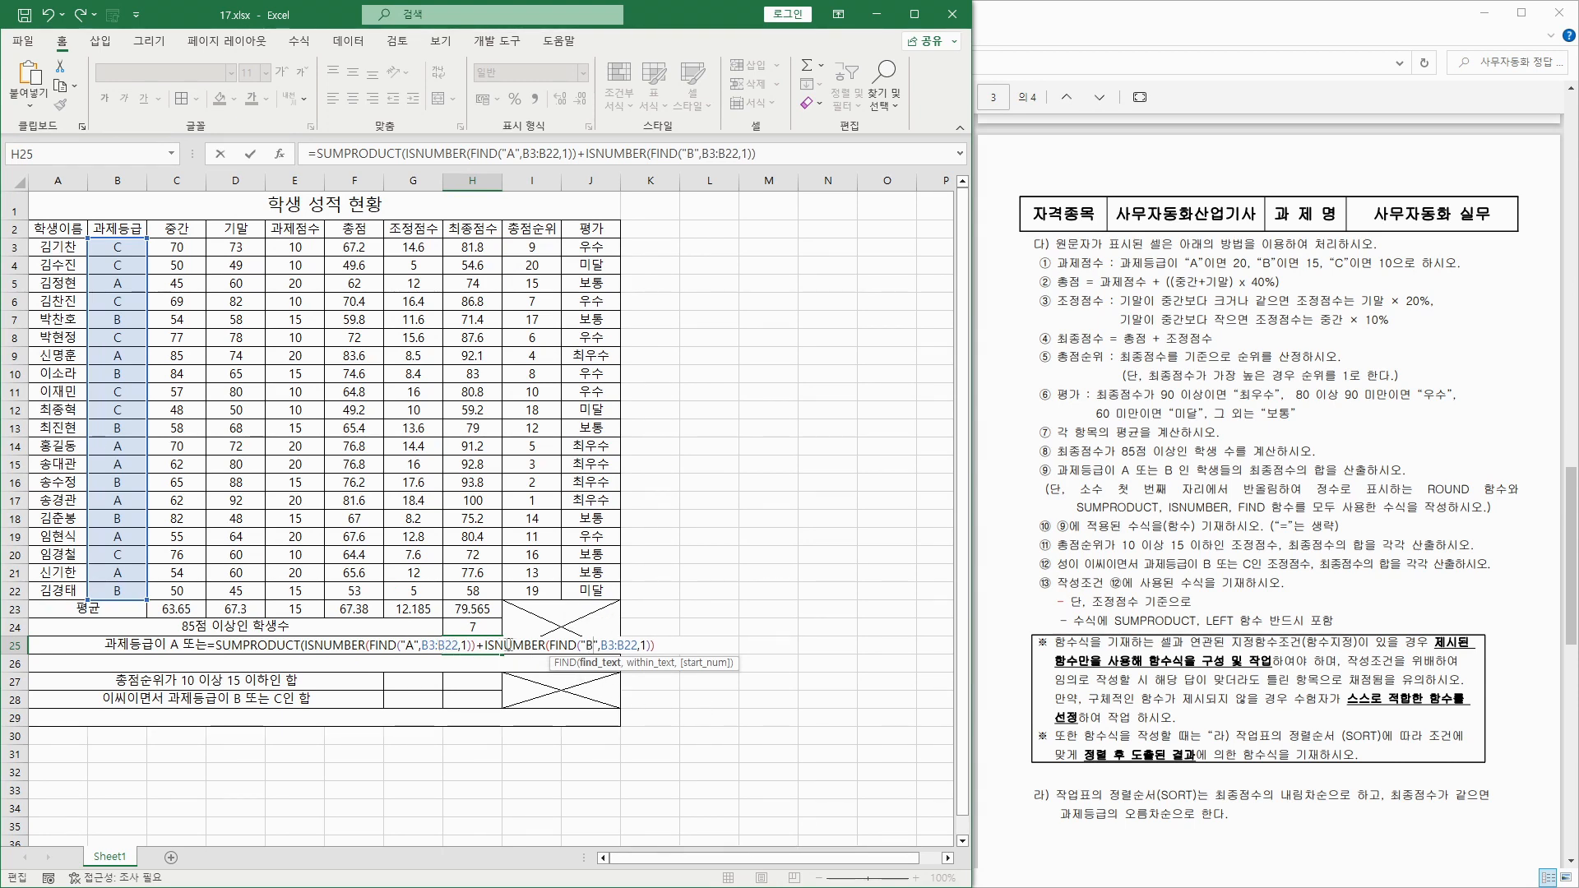
Add H3:H22 as the second SUMPRODUCT array in H25 and complete the formula.
left_click(664, 641)
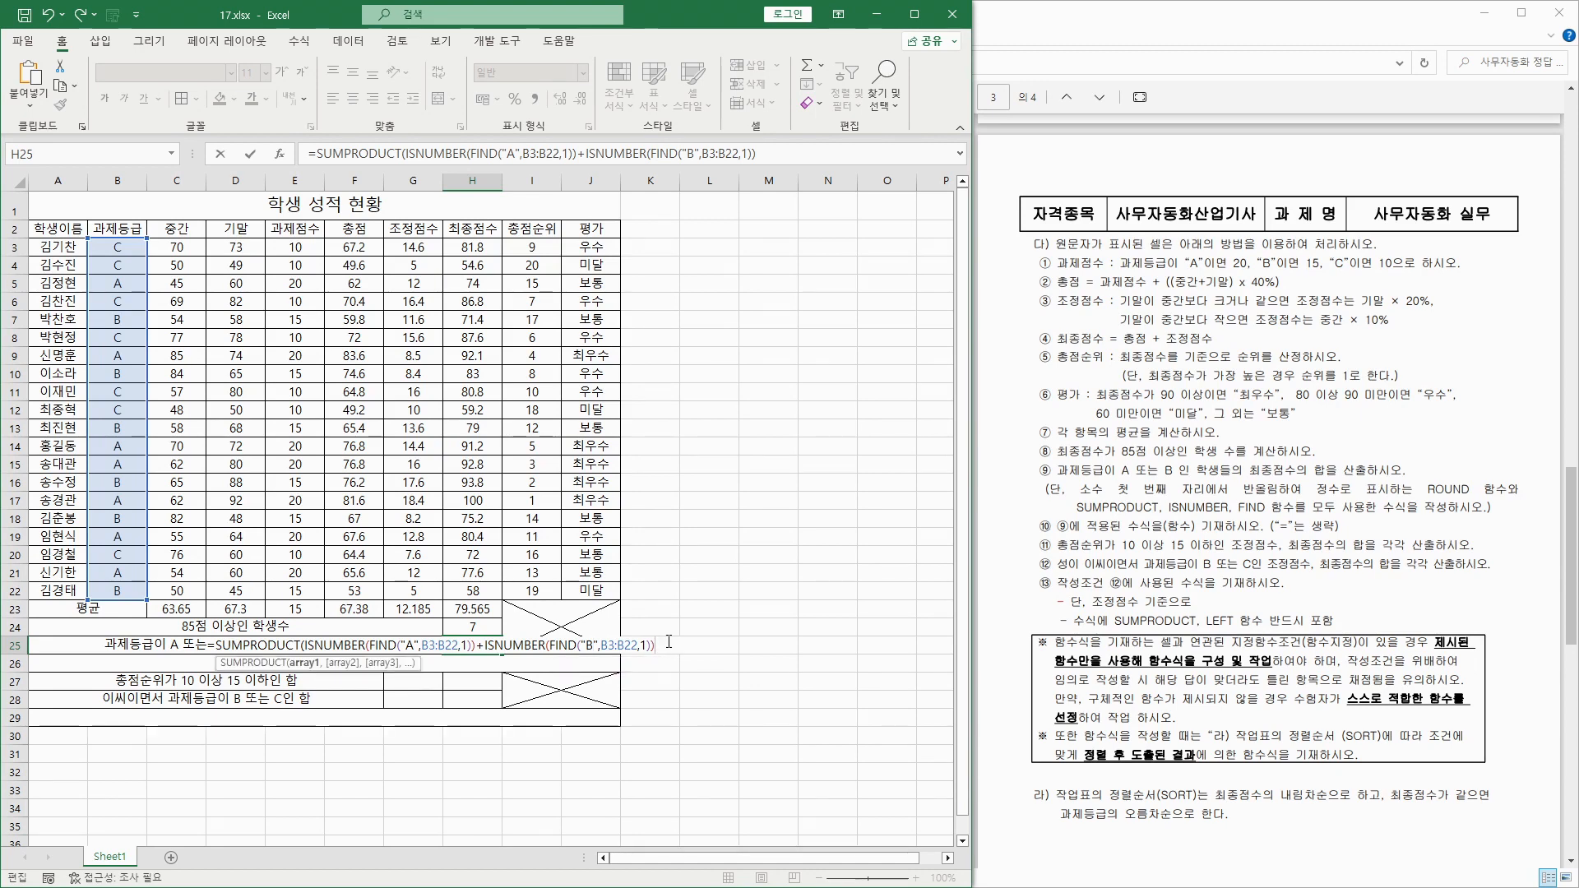
type(",")
left_click_drag(486, 246, 454, 593)
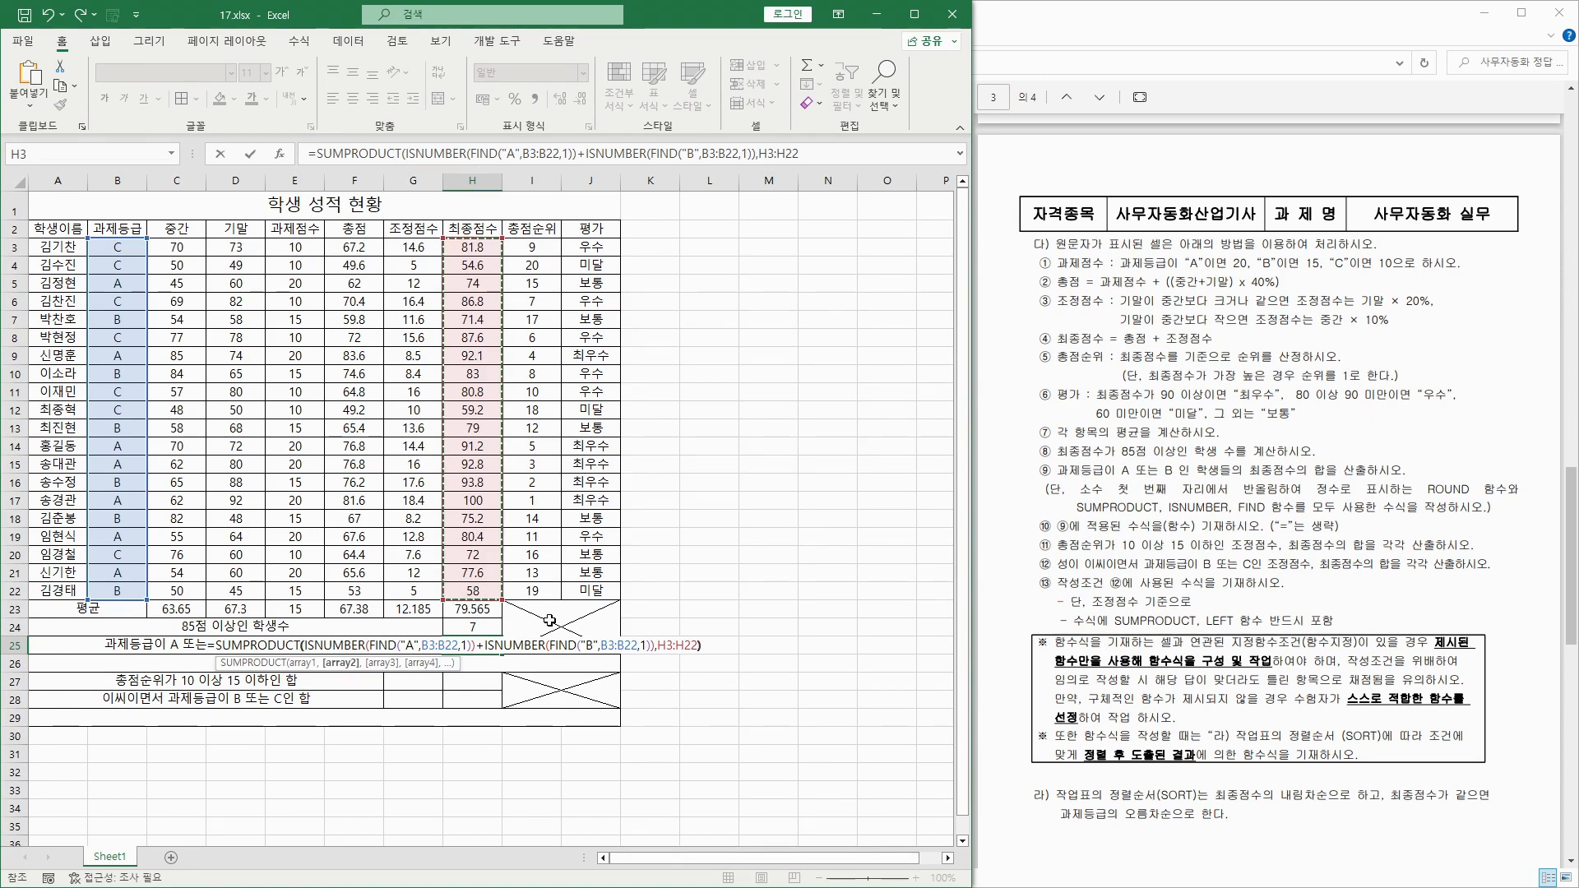
type(")")
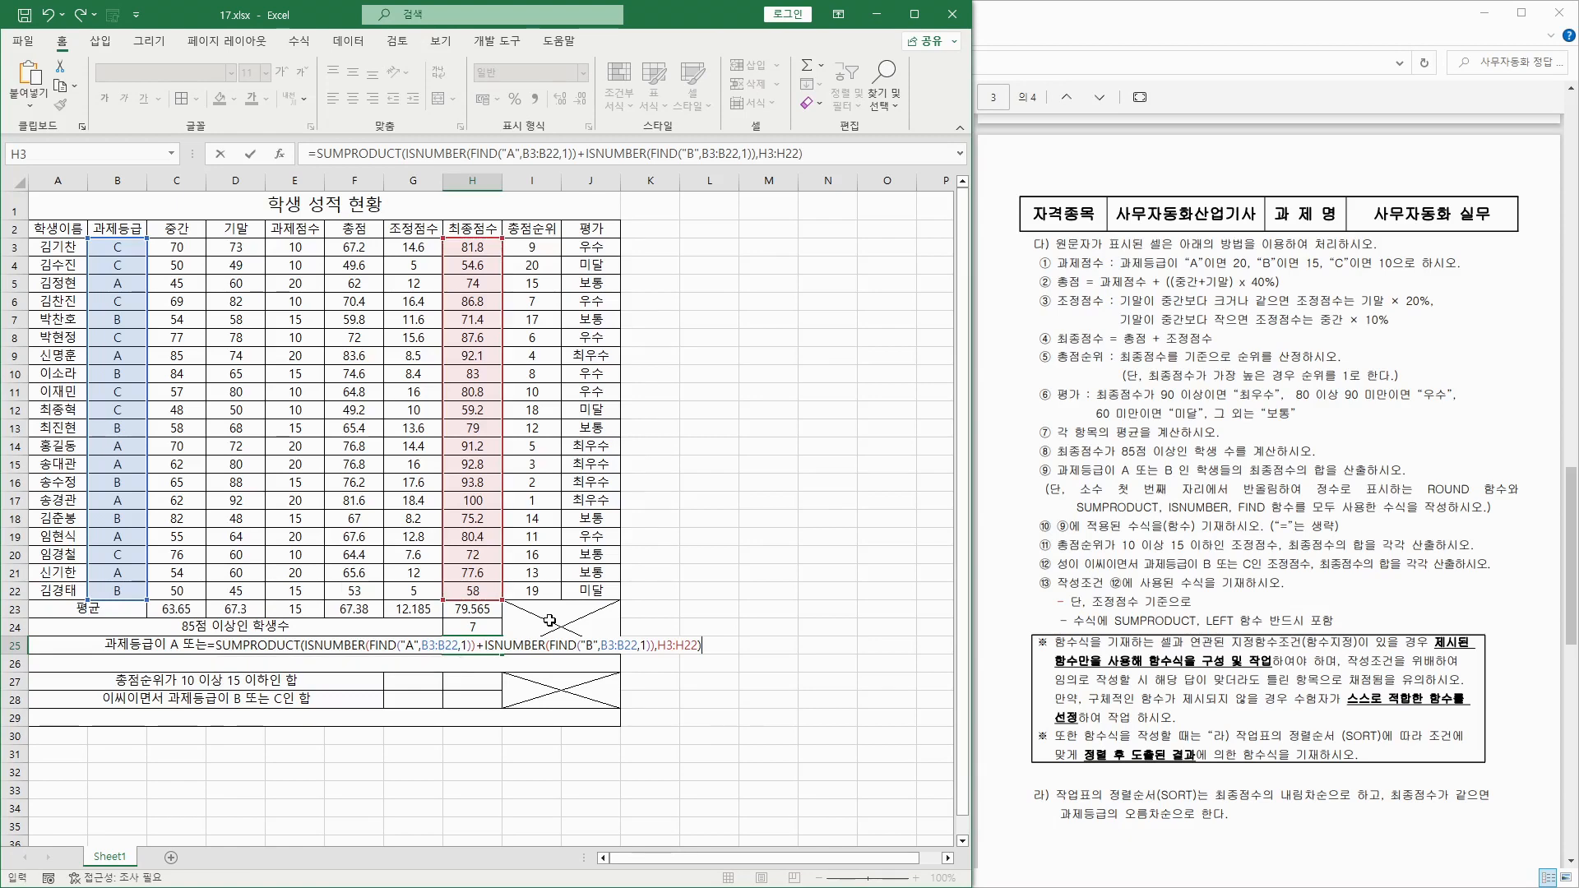
left_click(302, 646)
left_click_drag(302, 645, 306, 645)
left_click(706, 646)
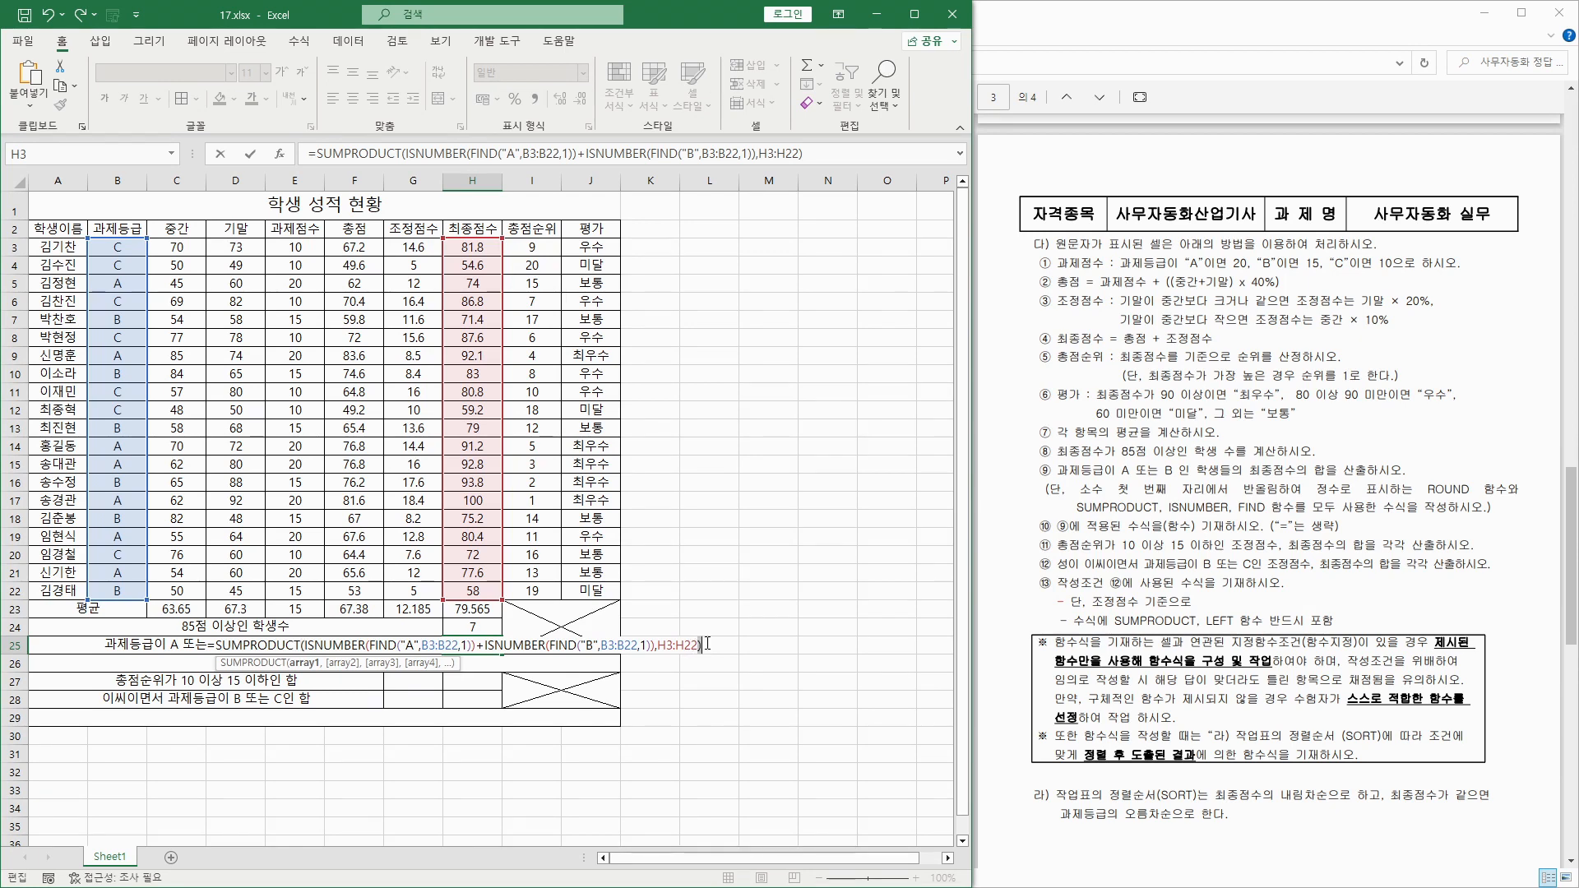
key("Return")
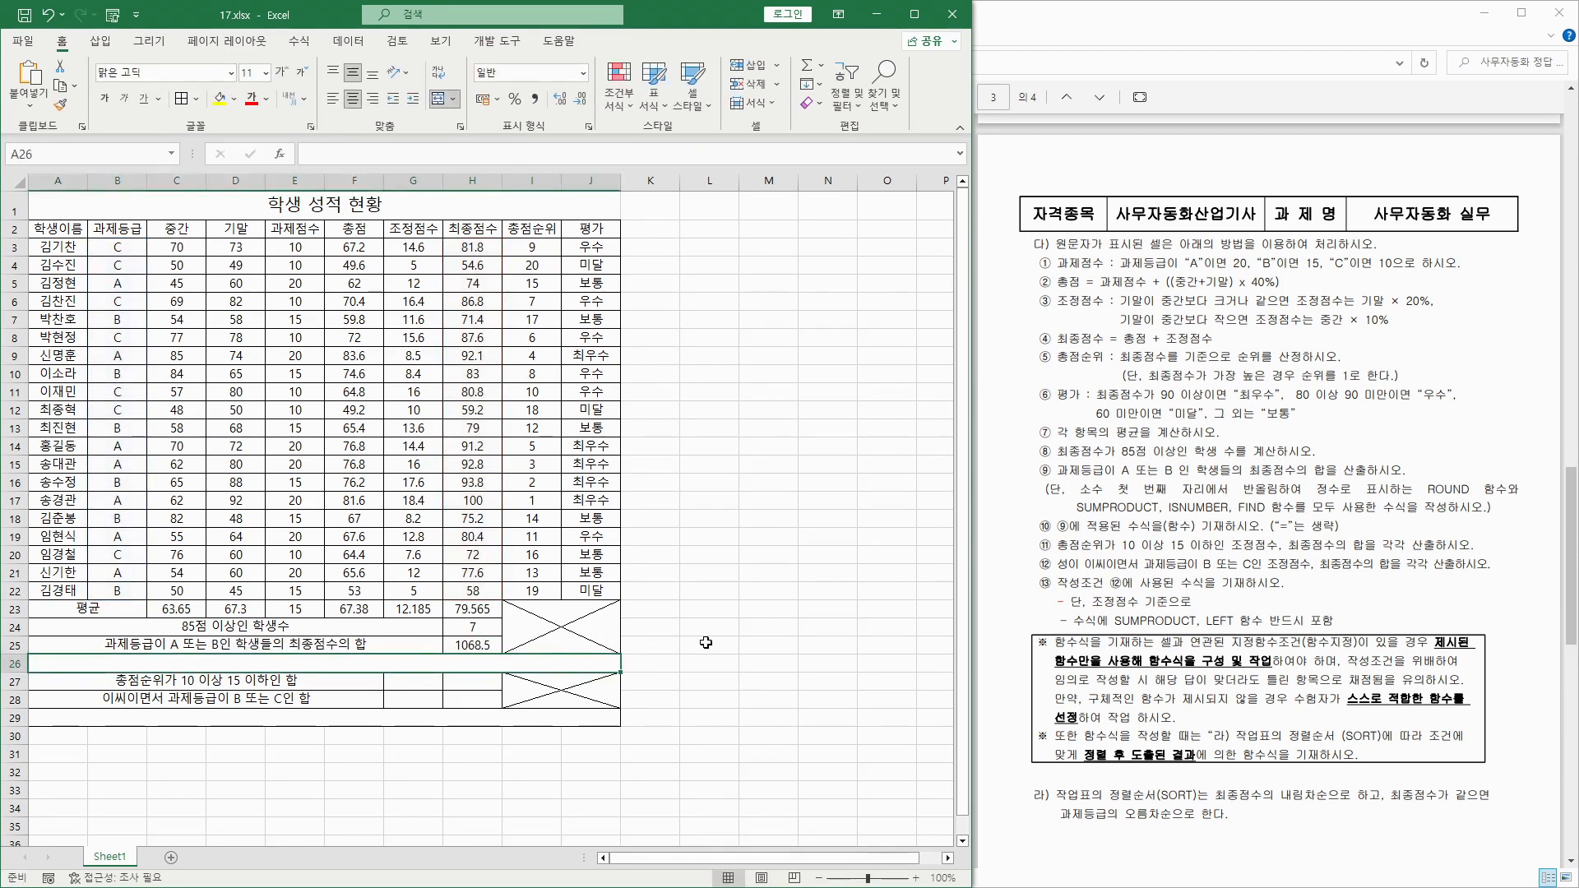
Wrap the SUMPRODUCT formula in H25 in a ROUND function with 0 decimal digits.
left_click(470, 644)
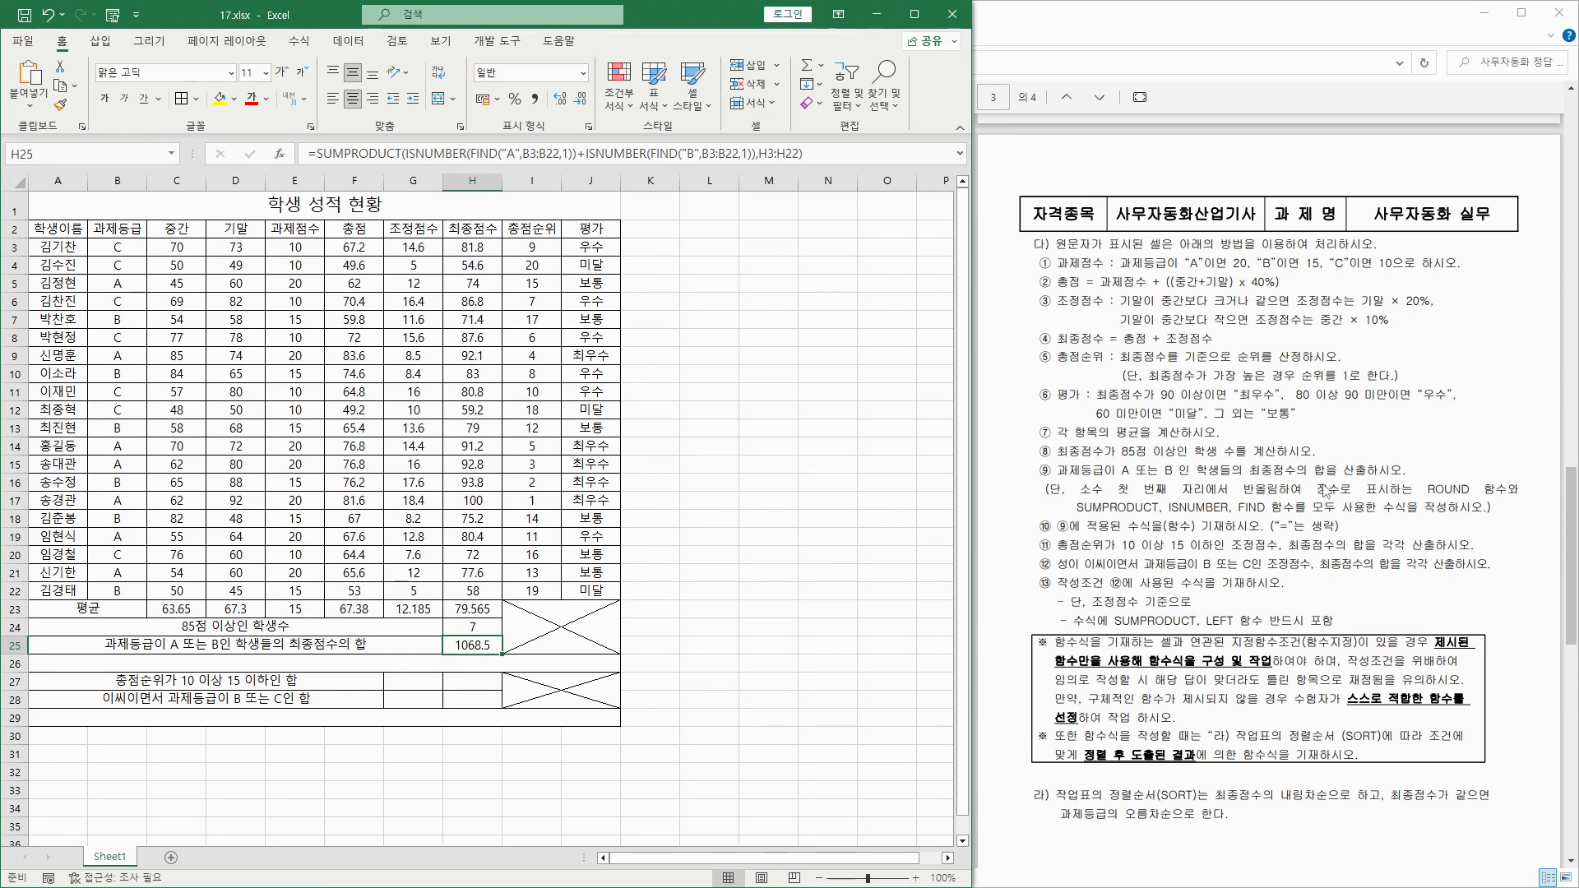
double_click(454, 645)
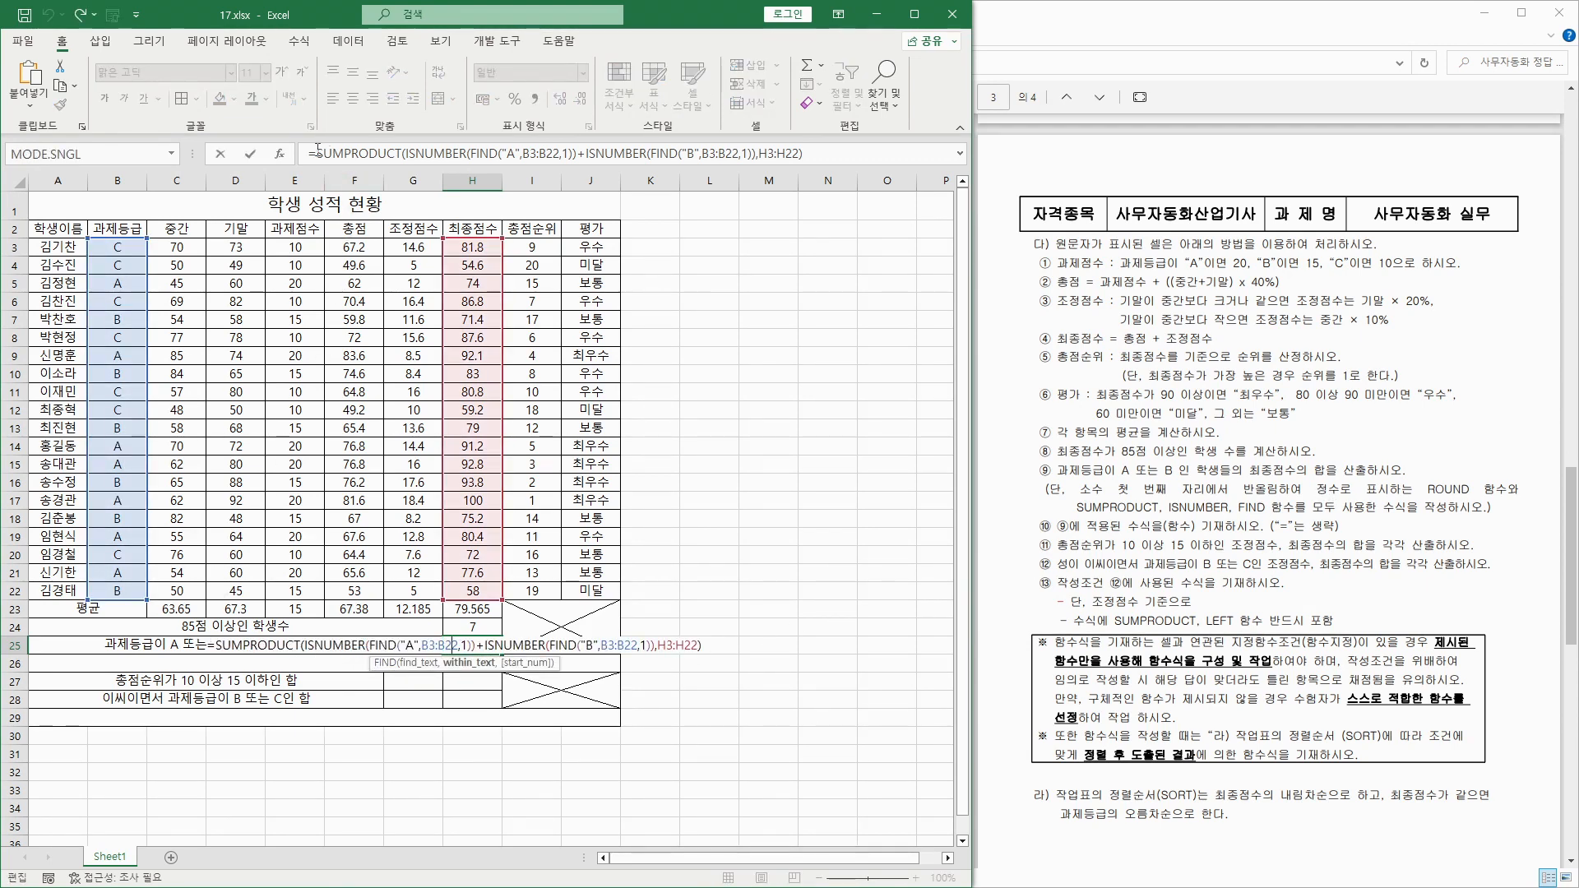
left_click(318, 153)
type("rou")
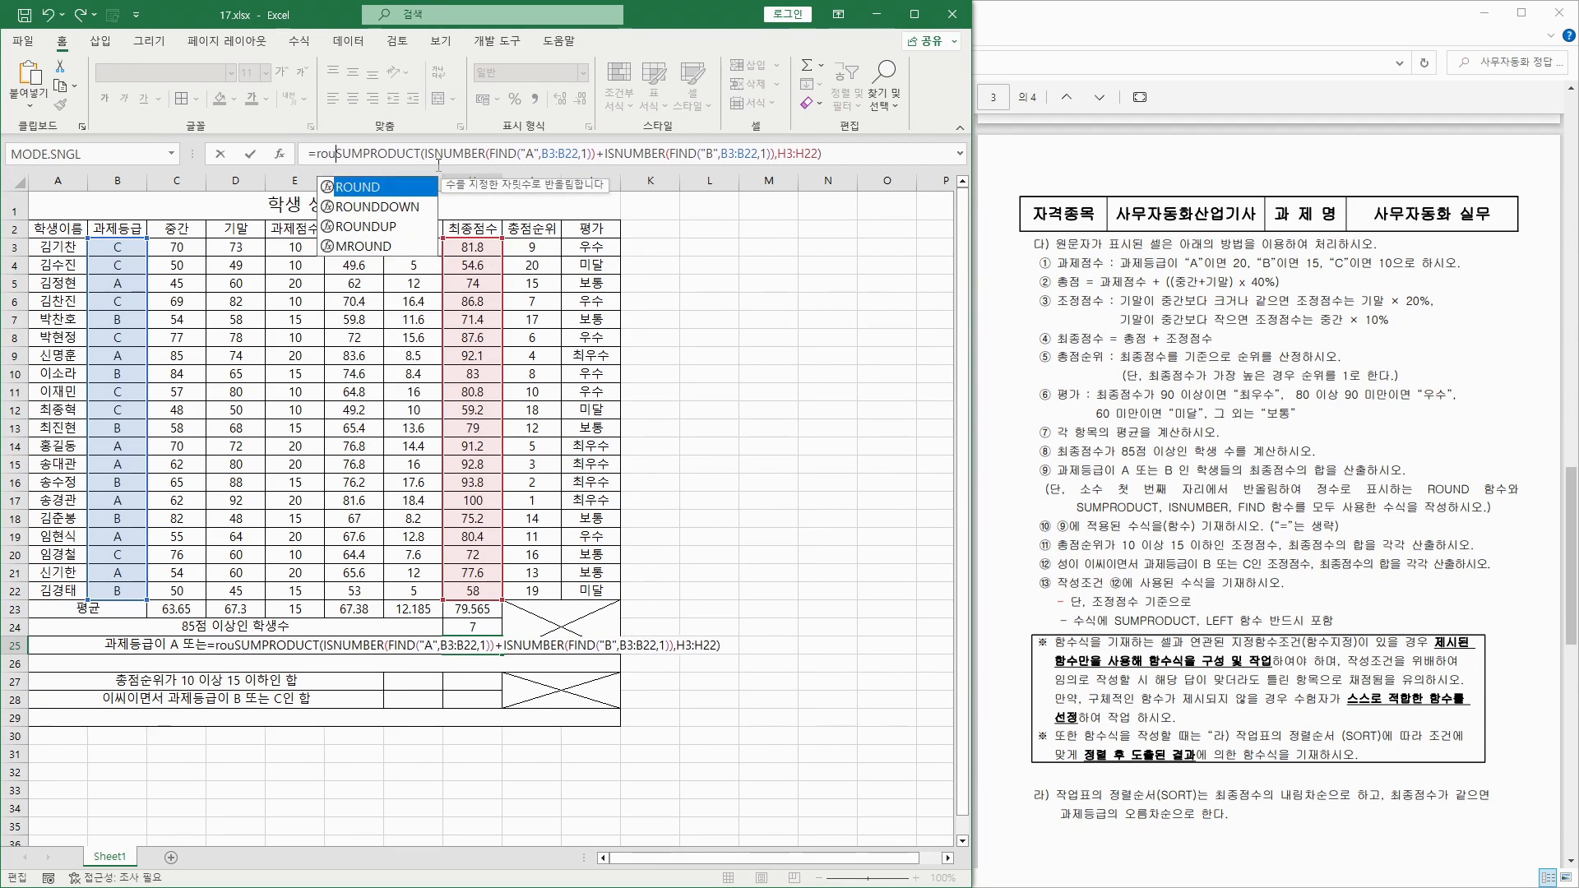
double_click(379, 188)
left_click(875, 150)
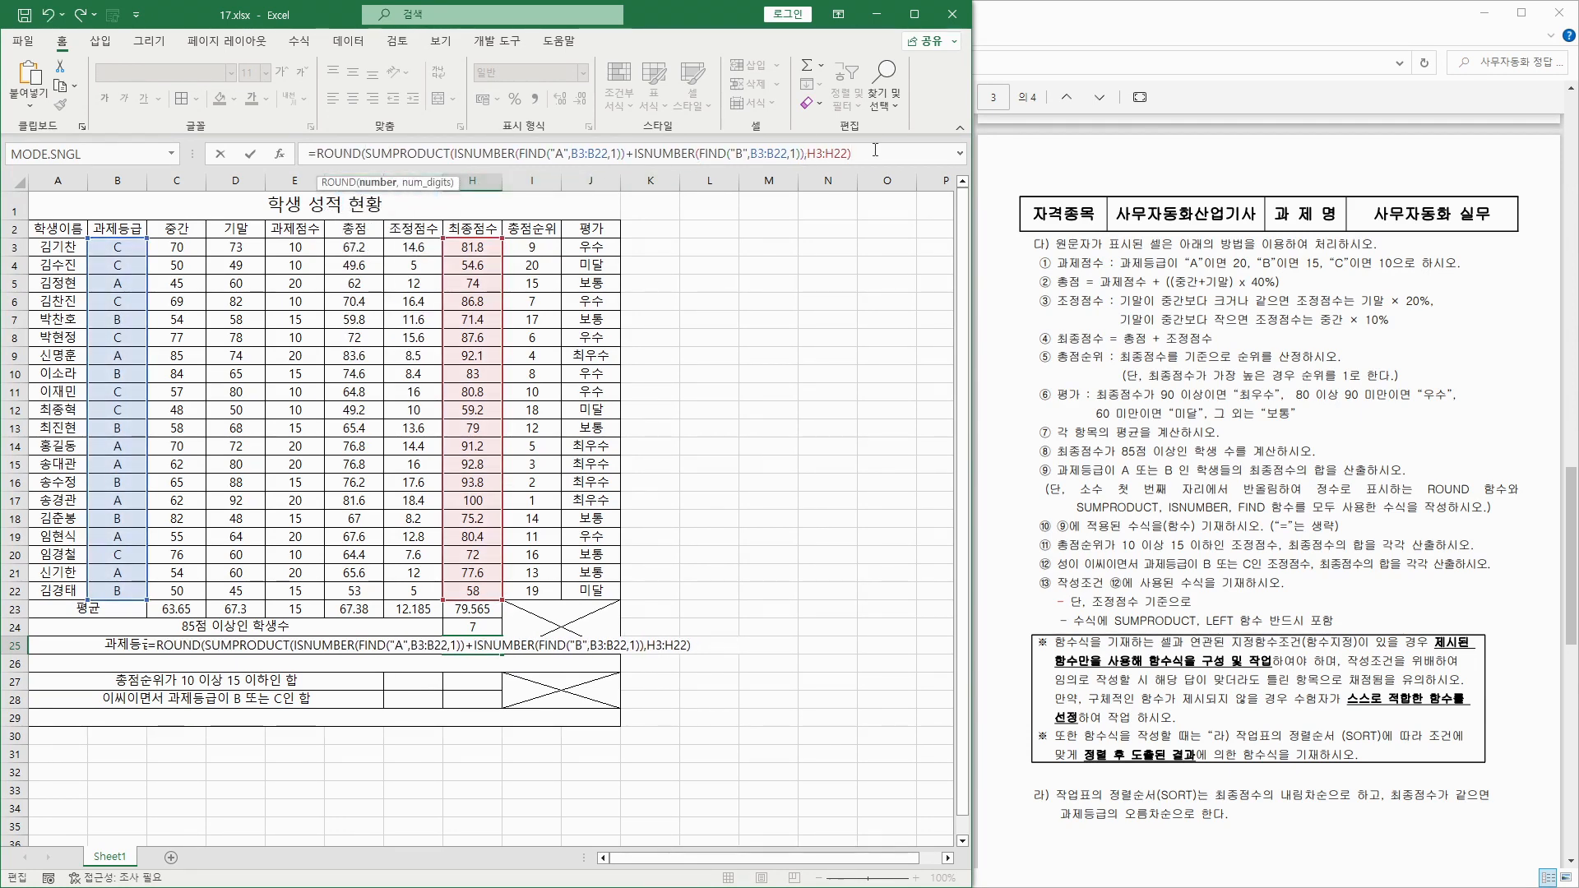
type(",0)")
key("Return")
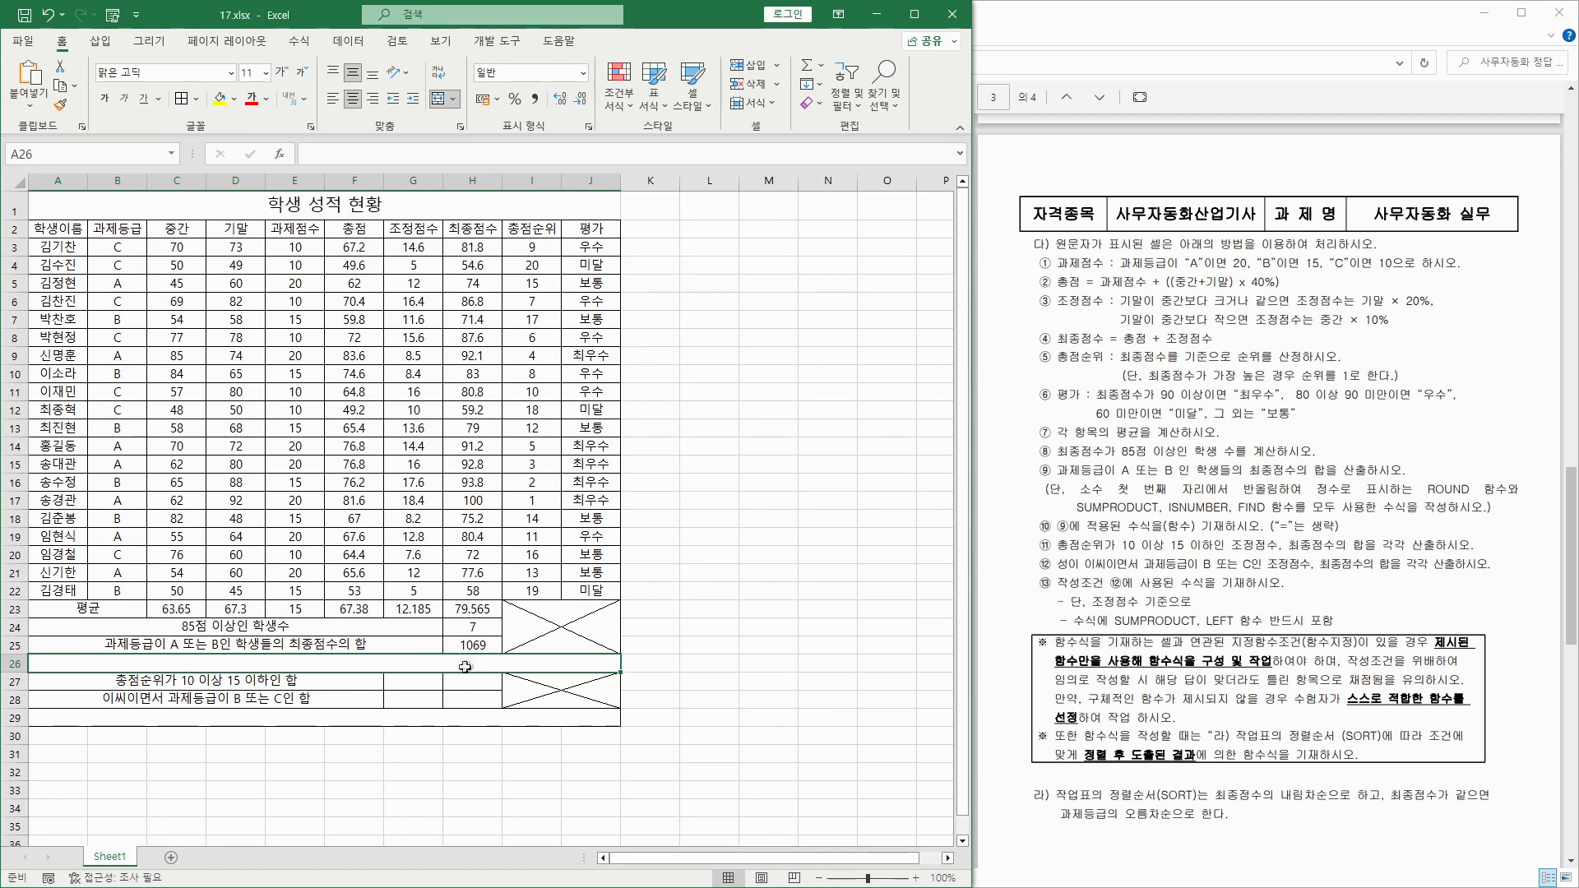
Start a SUMIFS formula in G27 with the 조정점수 values G3:G22 as the sum range.
left_click(418, 684)
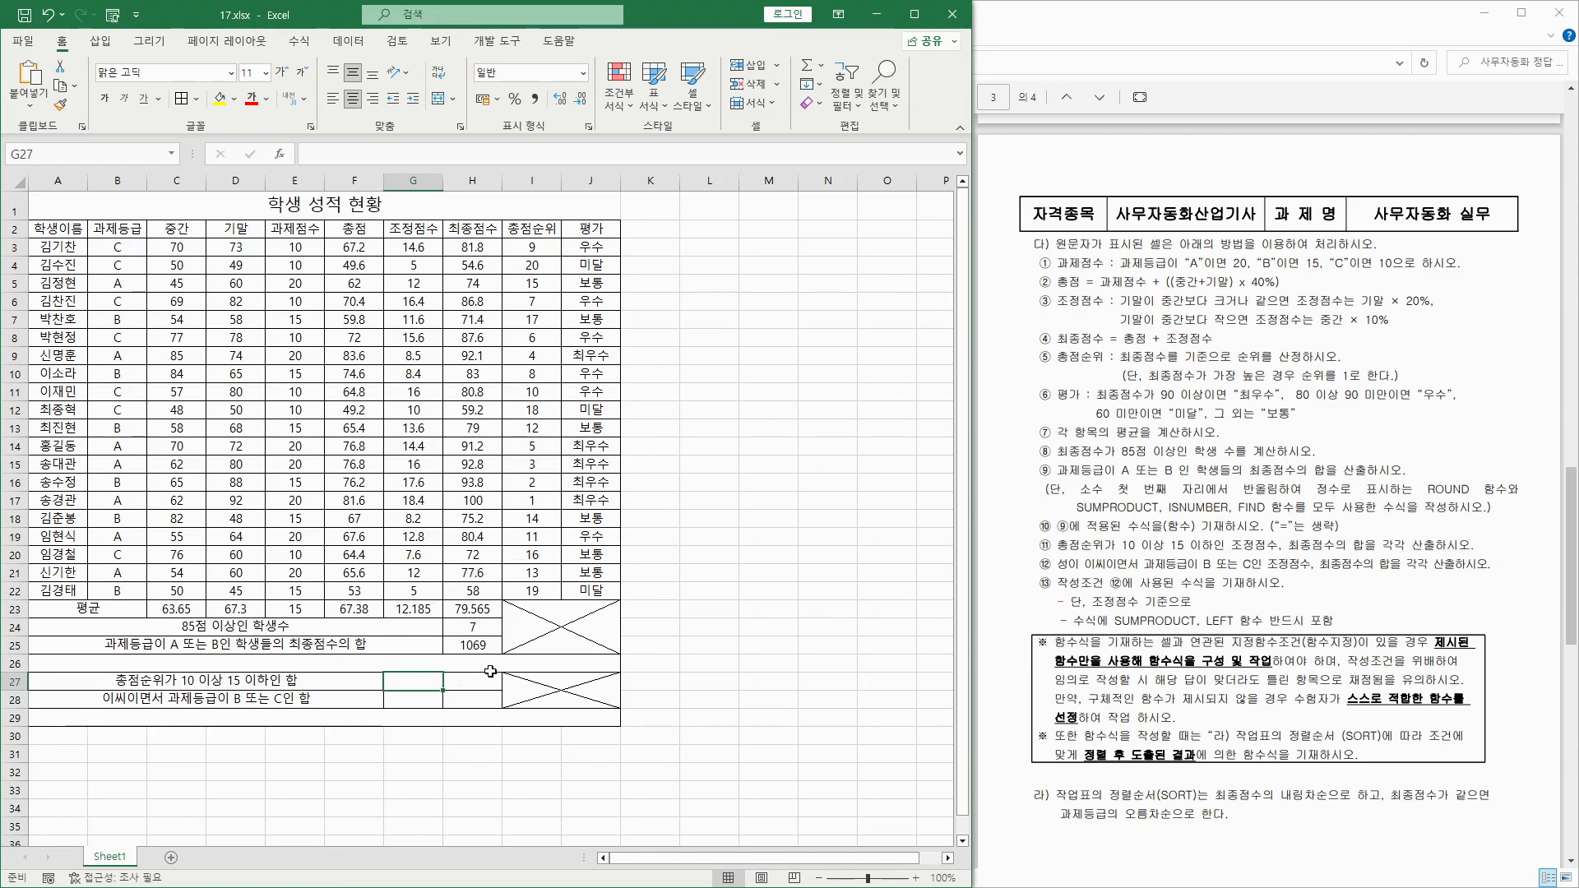
type("=")
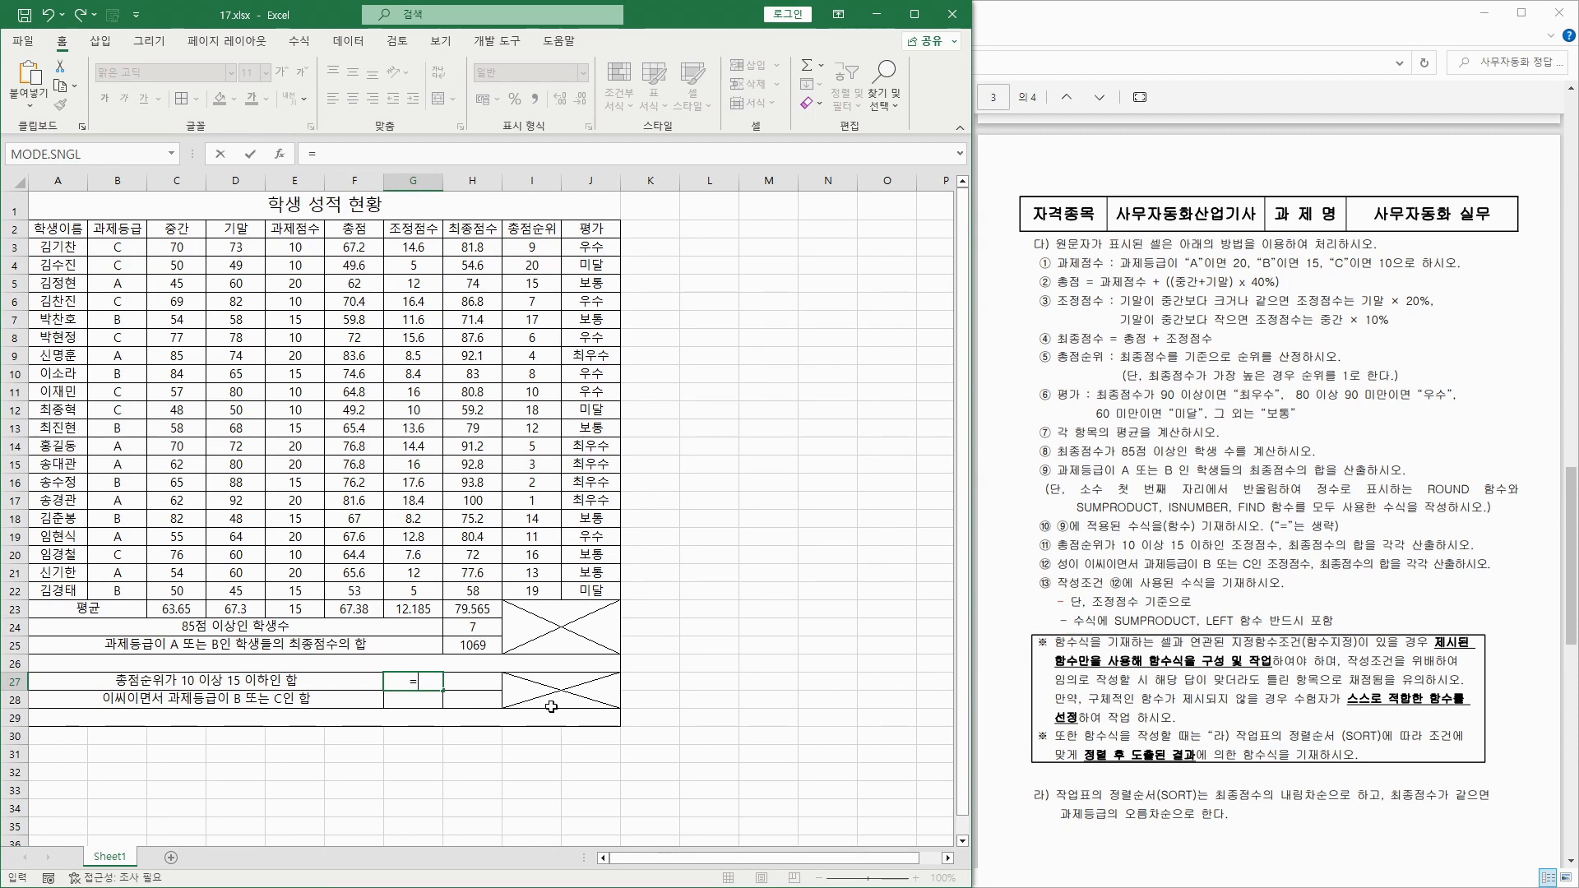
type("sum")
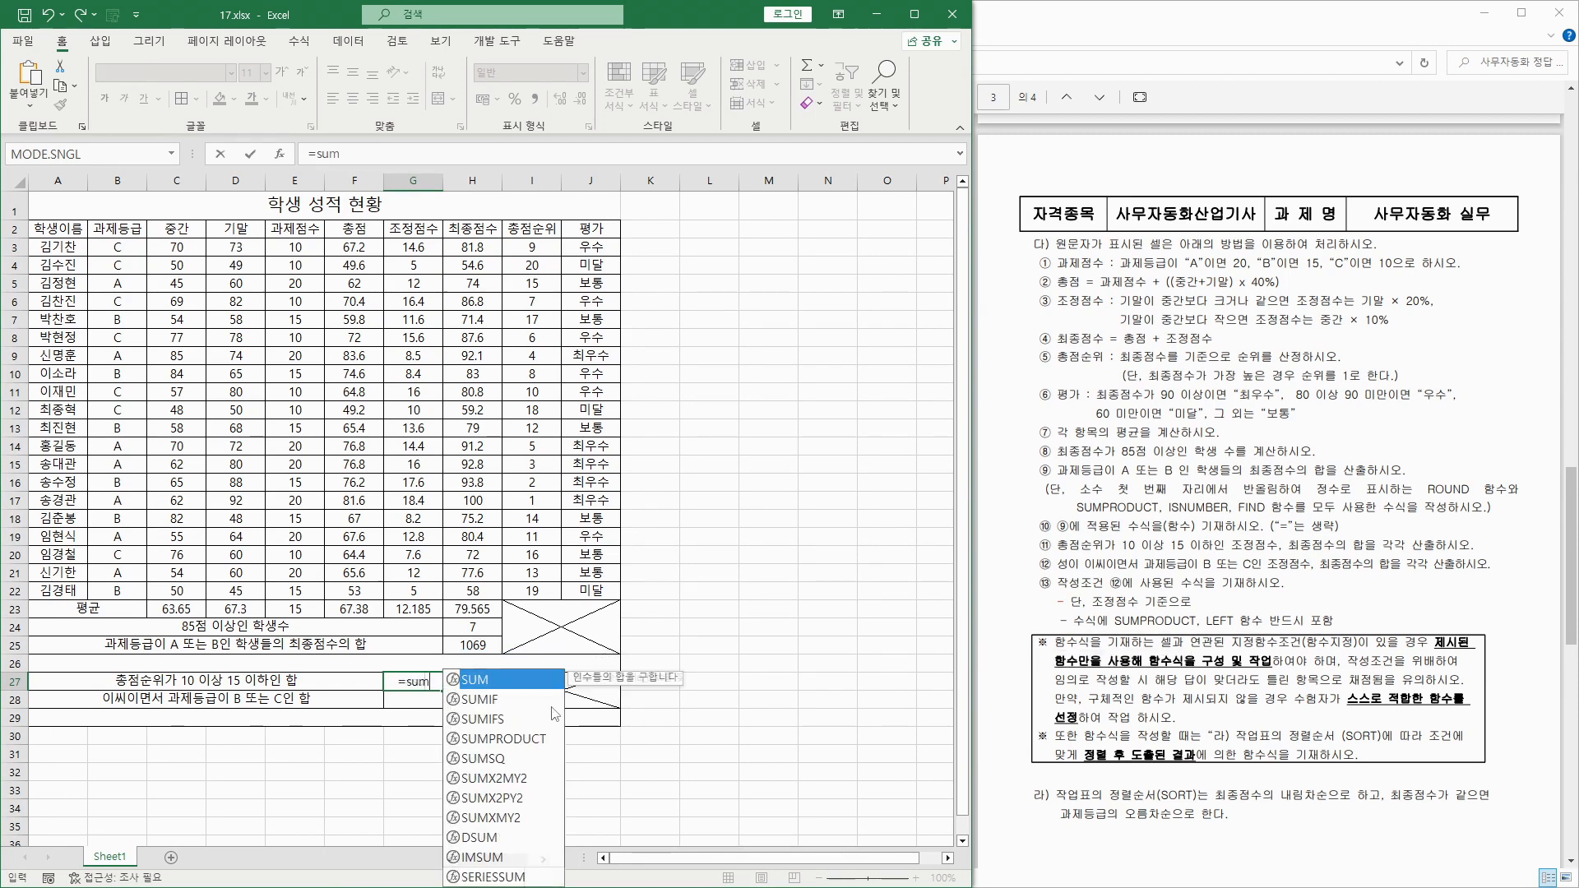
type("ifs")
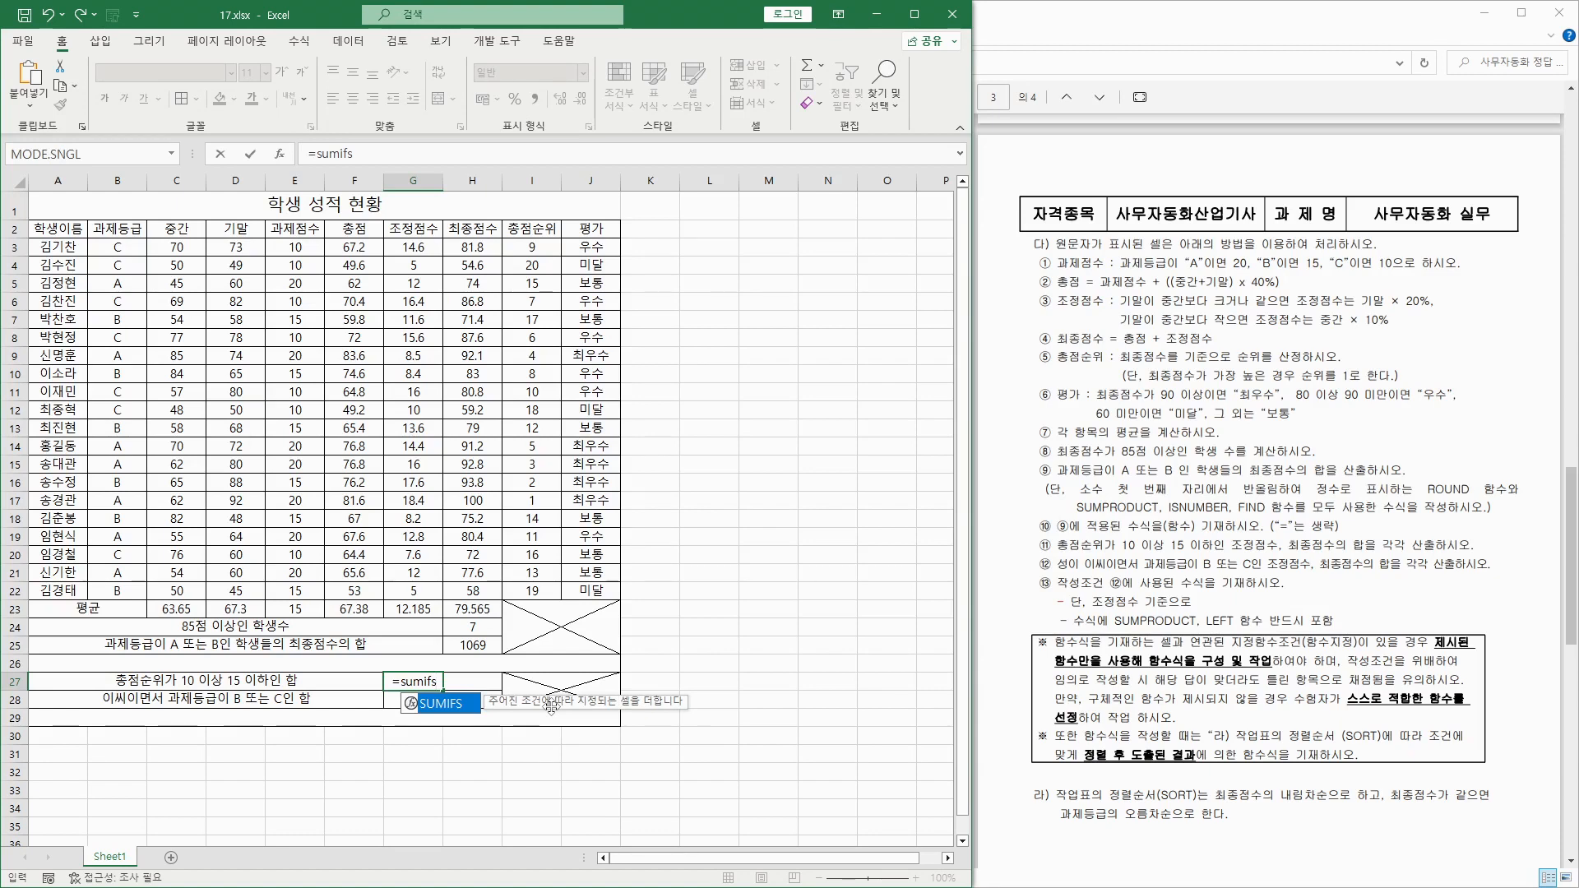
double_click(451, 703)
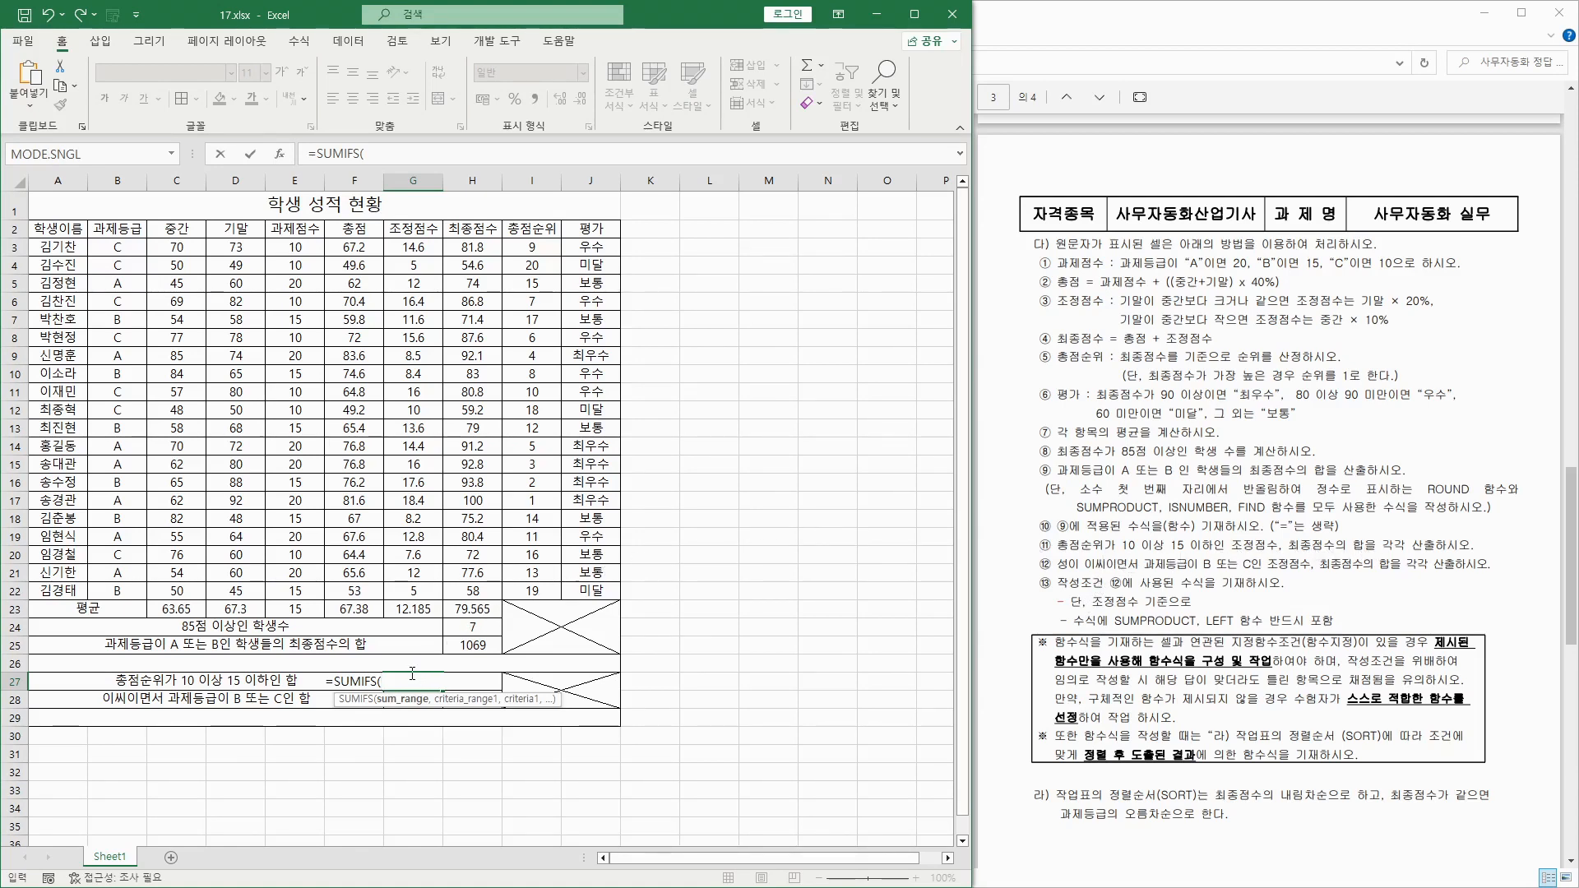
left_click_drag(425, 247, 420, 590)
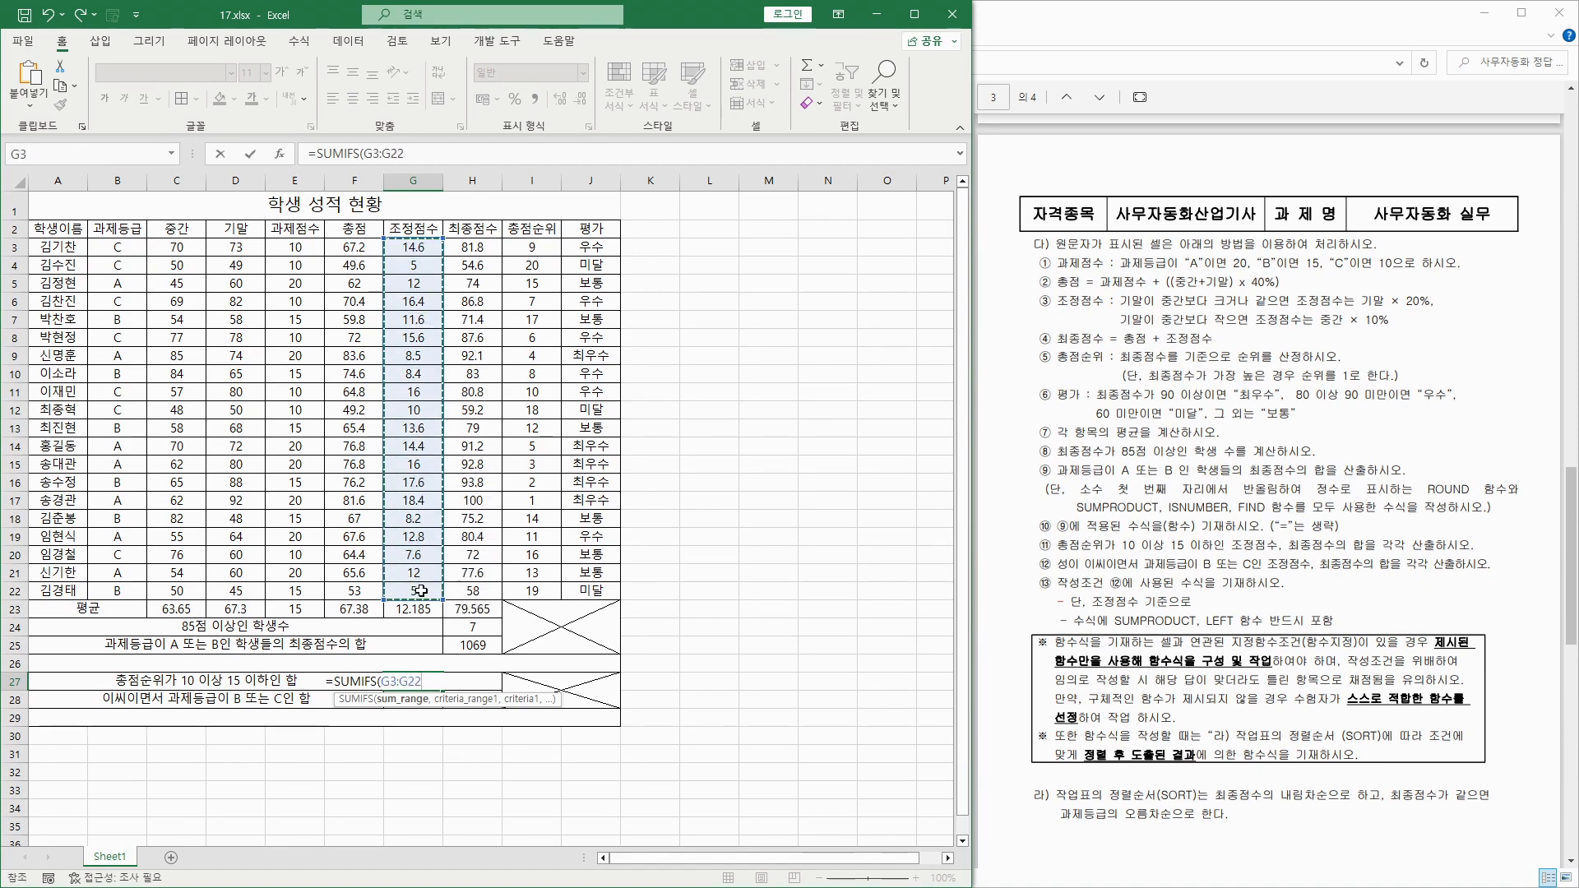
type(",")
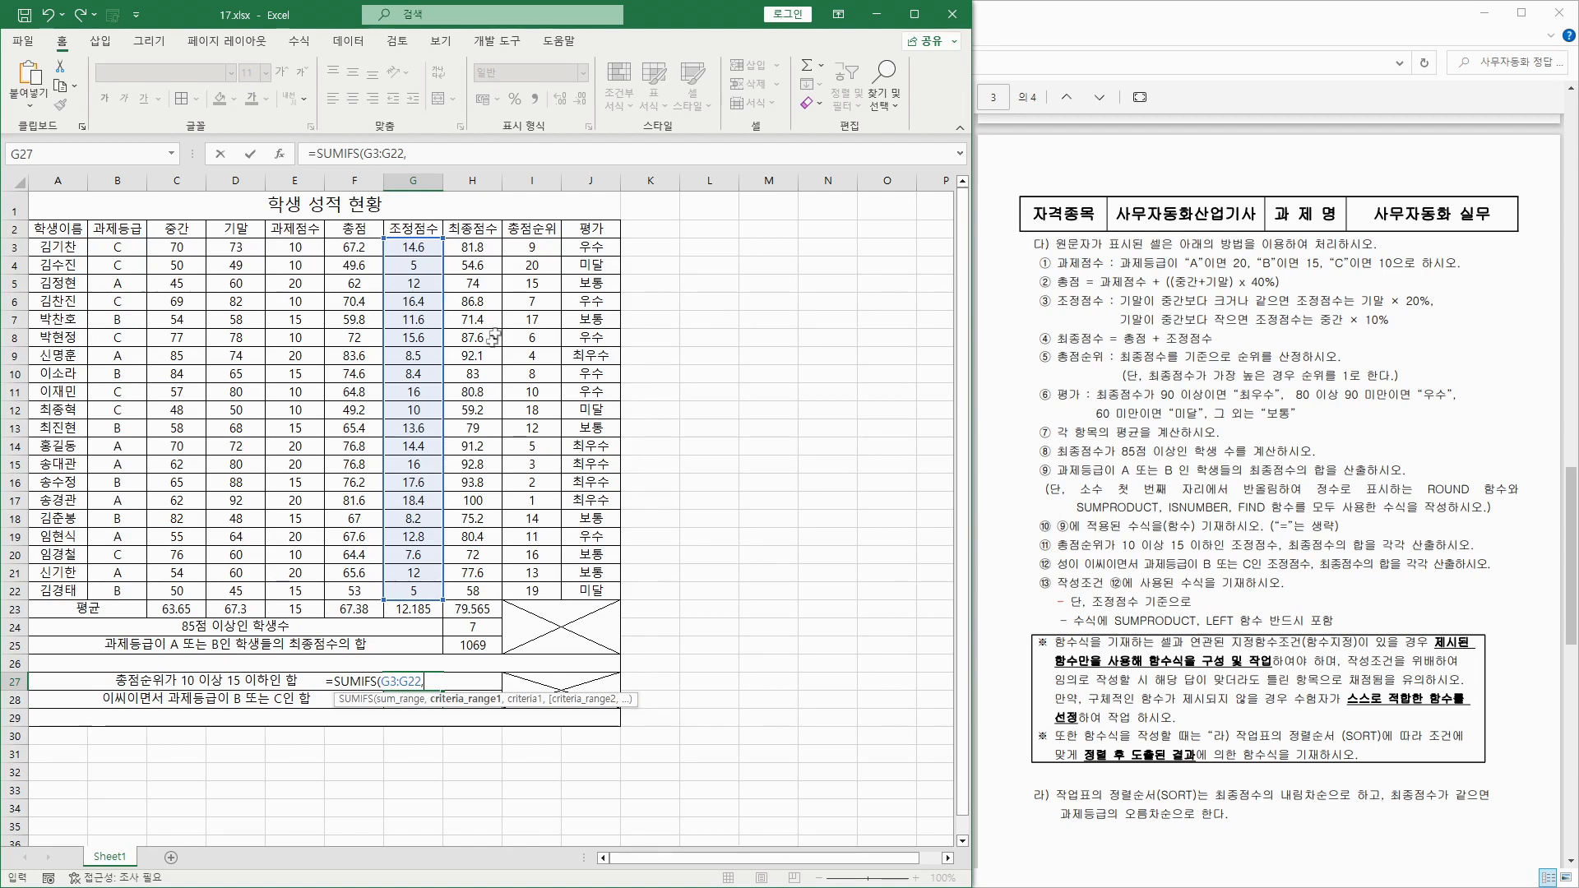
Add the absolute 총점순위 range $I$3:$I$22 with the criterion ">=10" to the SUMIFS formula in G27.
left_click_drag(535, 248, 531, 591)
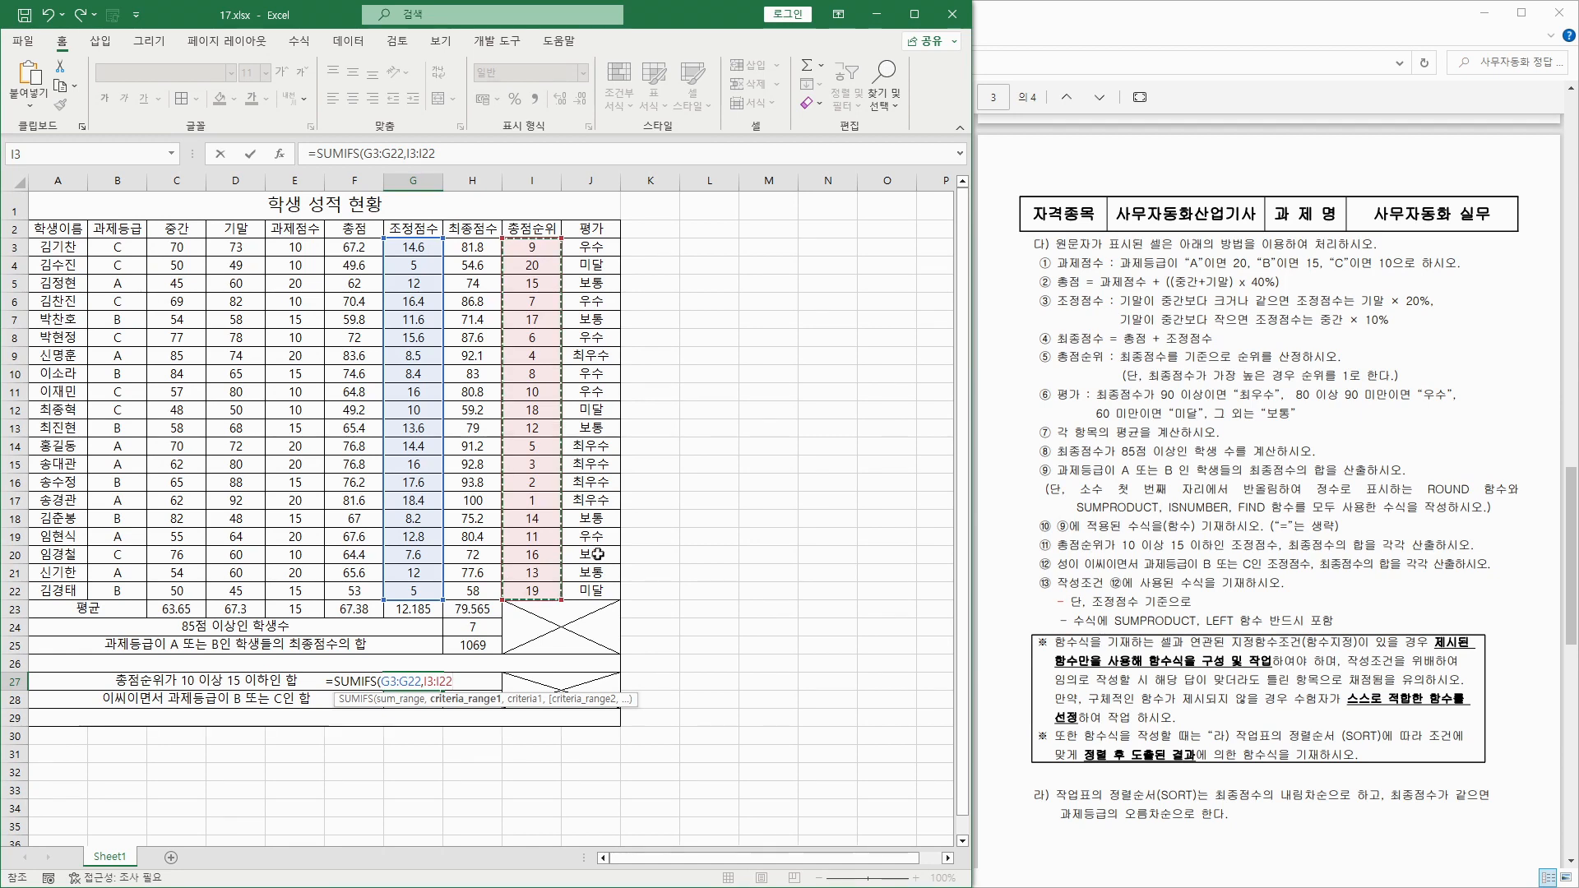
key("F4")
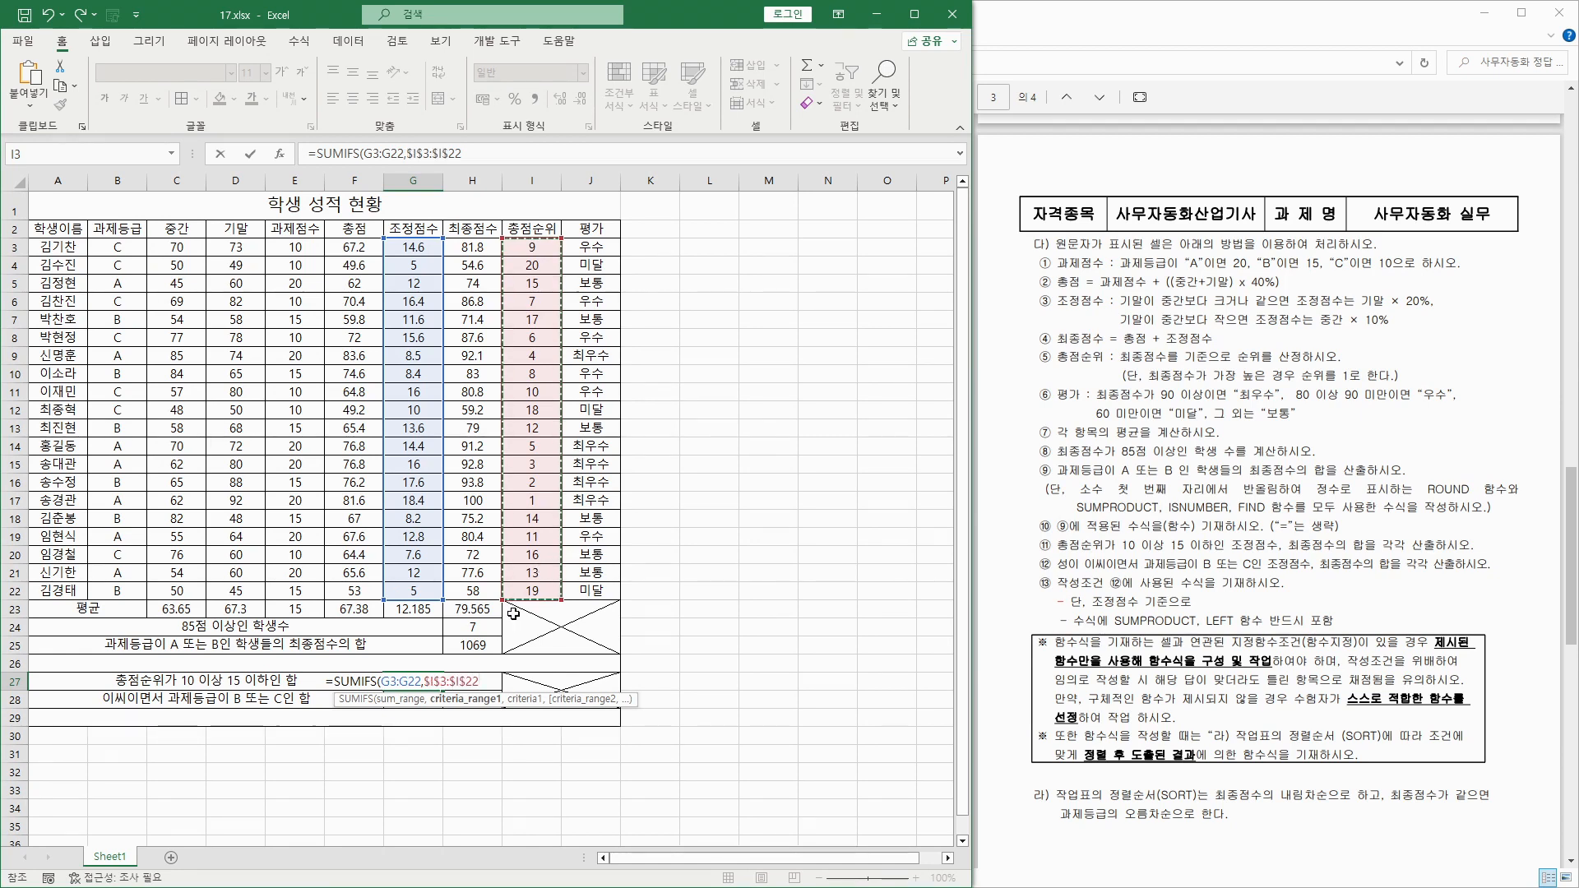
type(",")
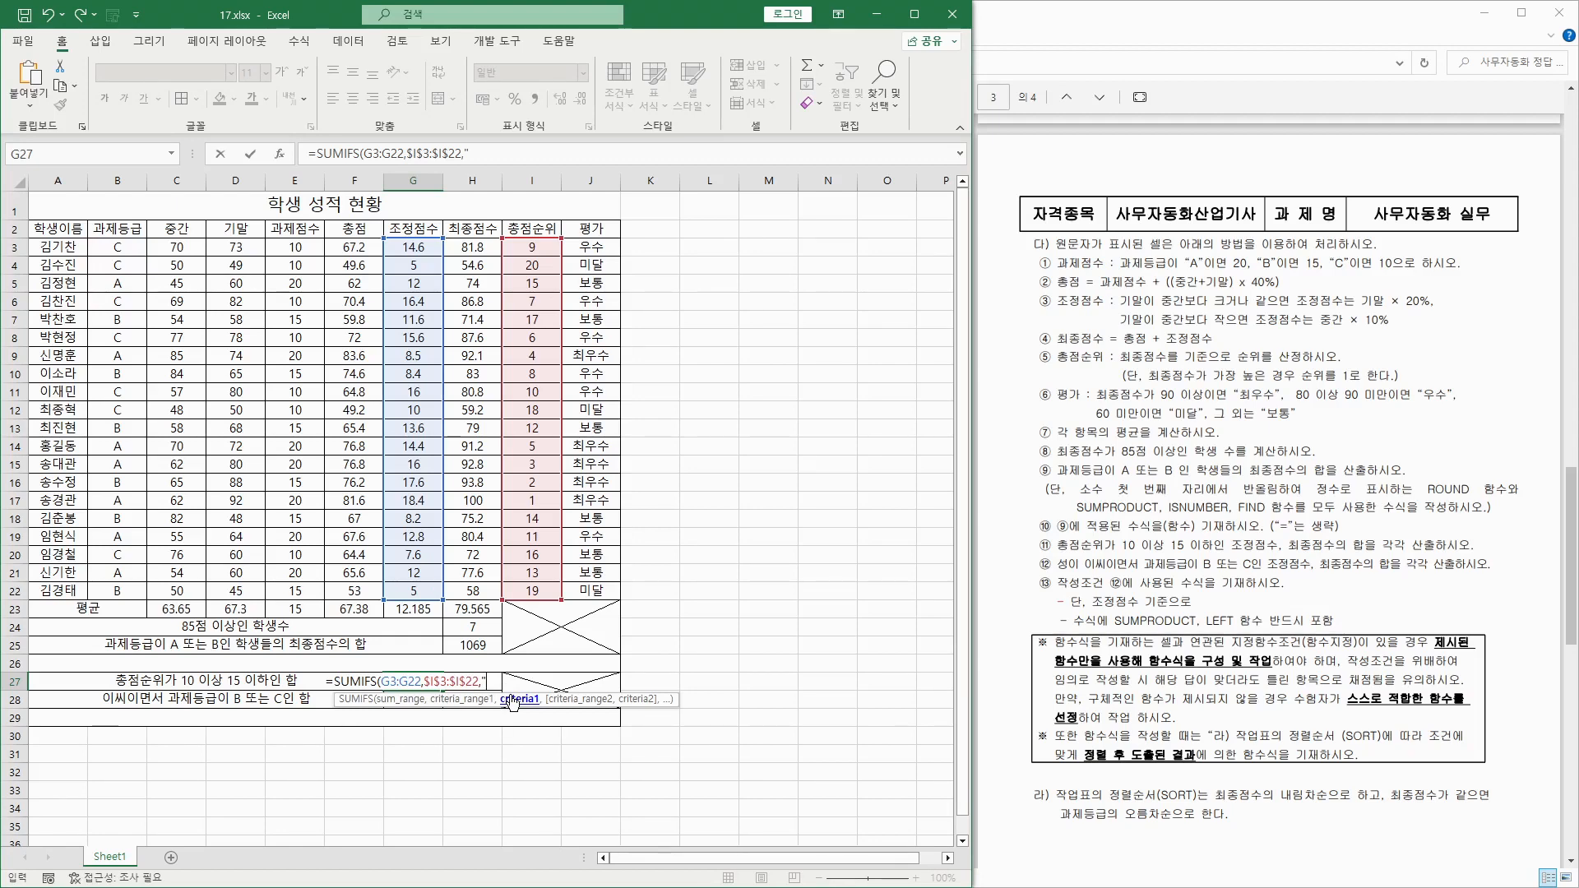
type(">=10\",")
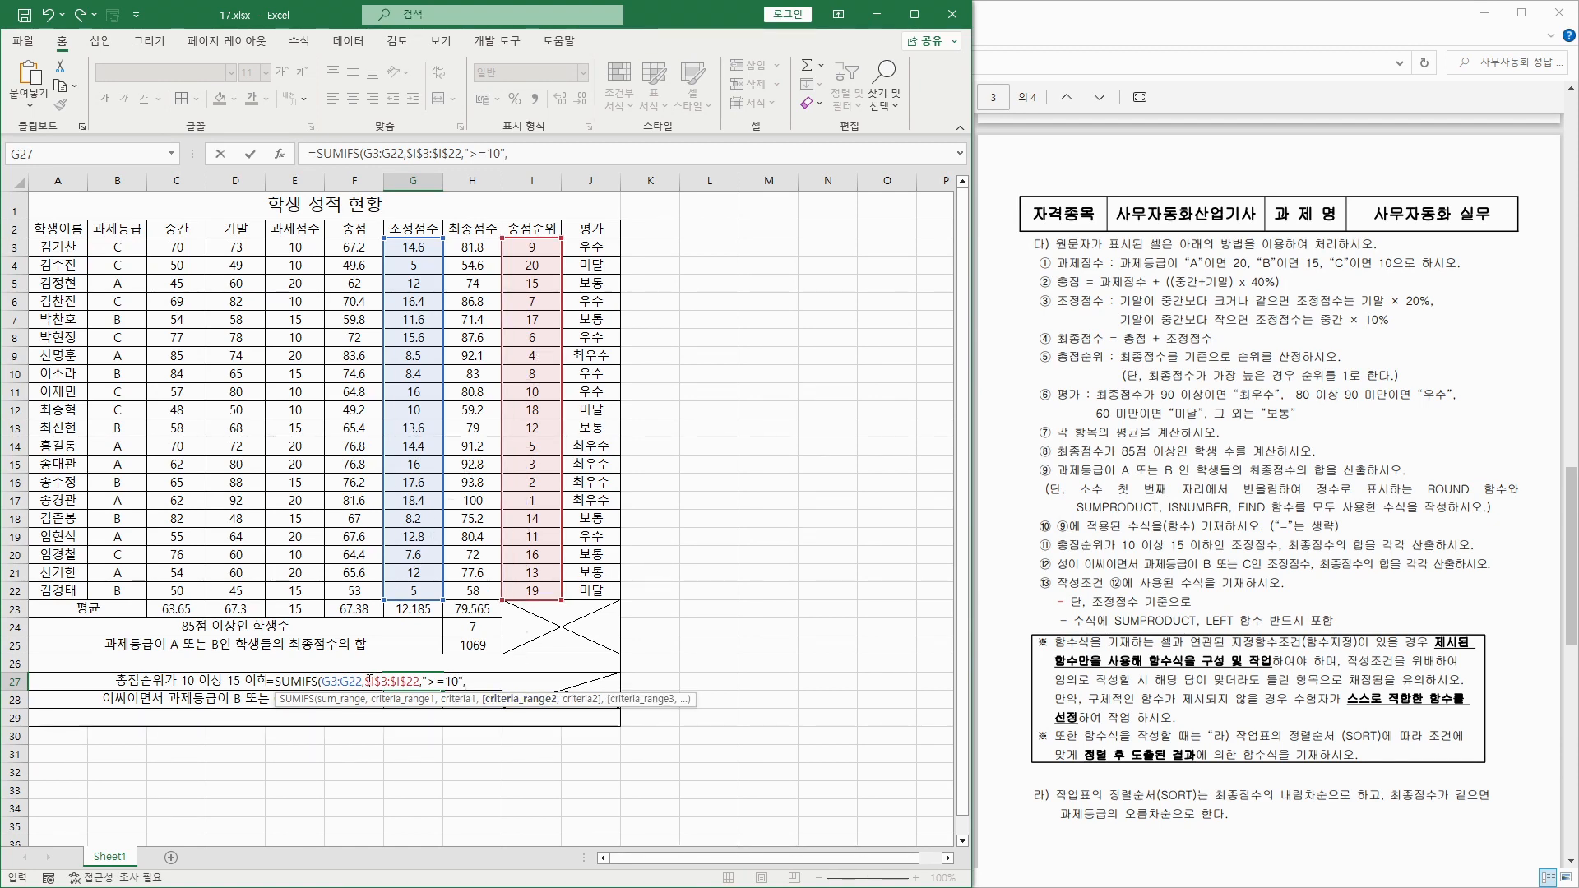
Duplicate the range and criterion pair in the G27 formula, change the second criterion to "<=15" and complete the formula.
left_click_drag(365, 681, 474, 681)
key("ctrl+c")
left_click(475, 681)
key("ctrl+v")
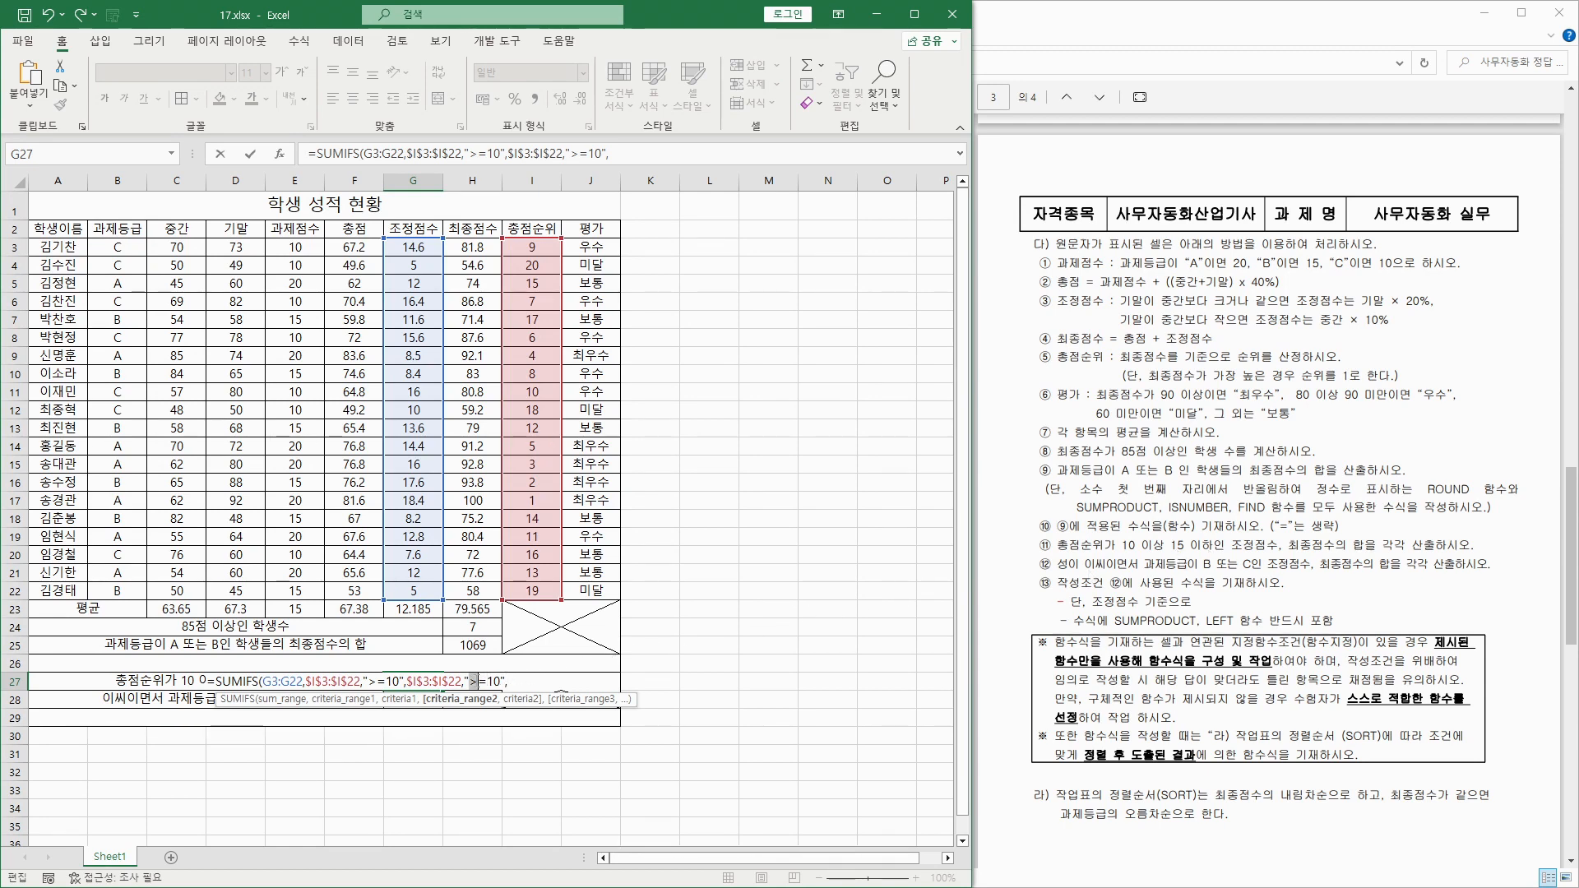
left_click(474, 682)
type("<")
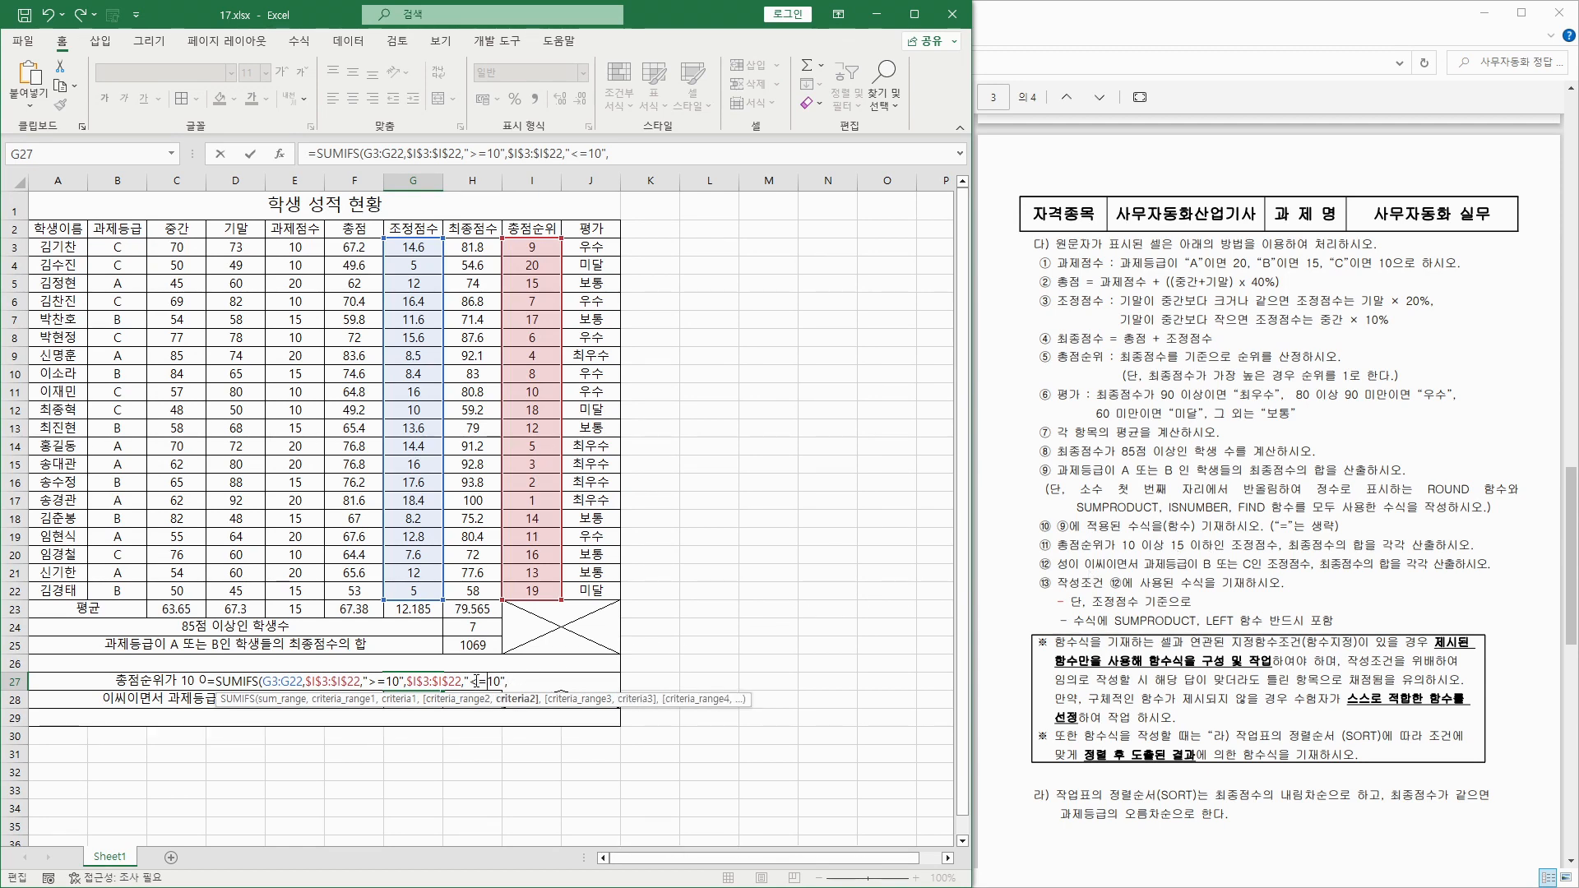
key("BackSpace")
key("BackSpace")
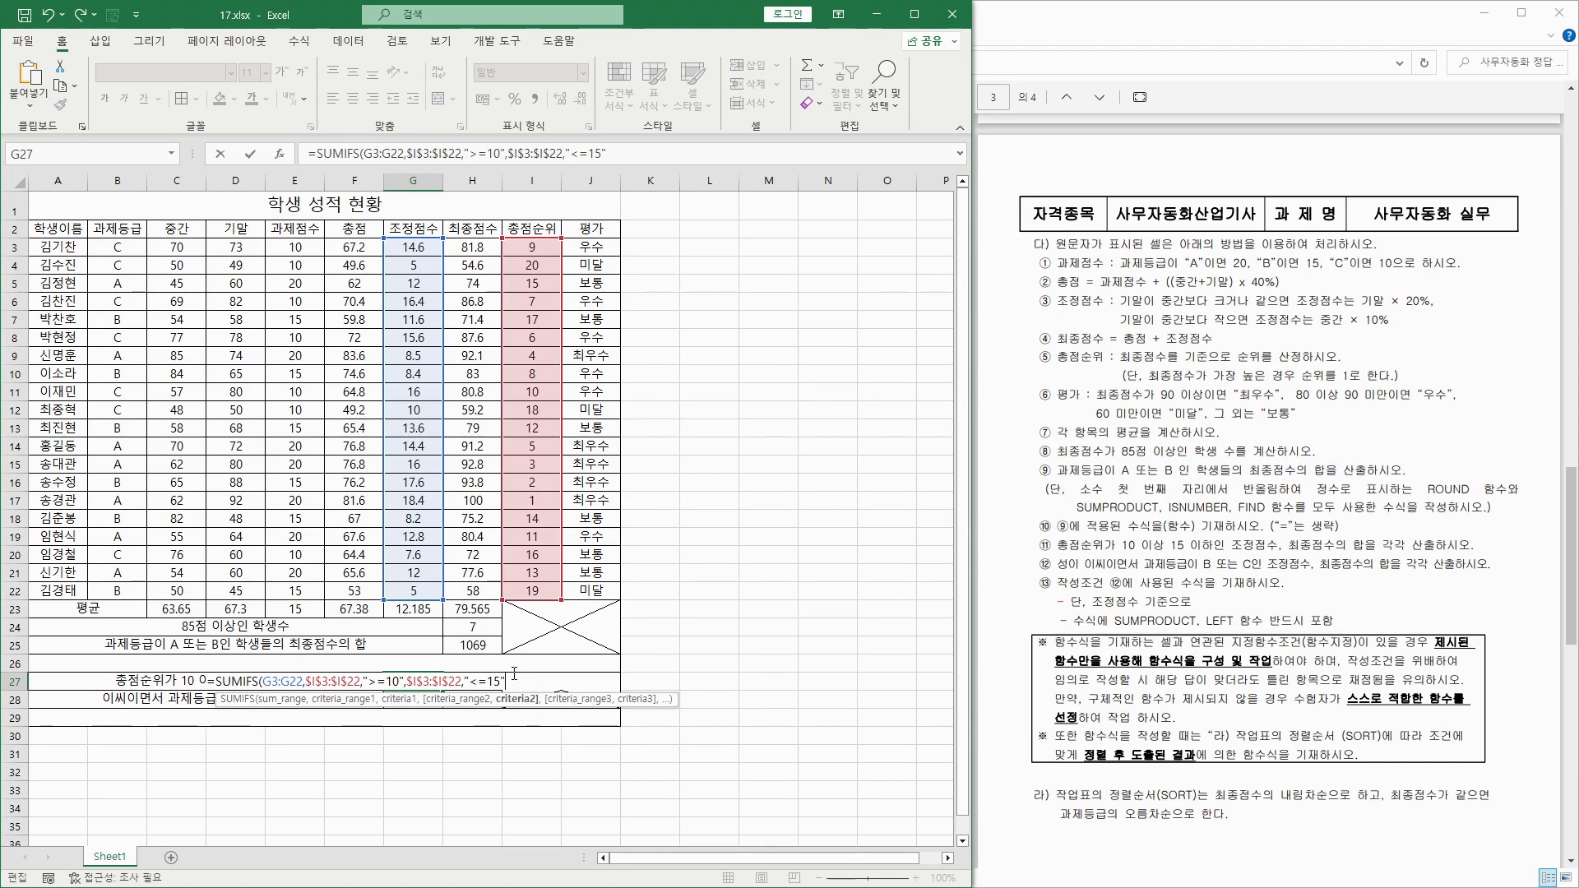
type(")")
key("ctrl+Return")
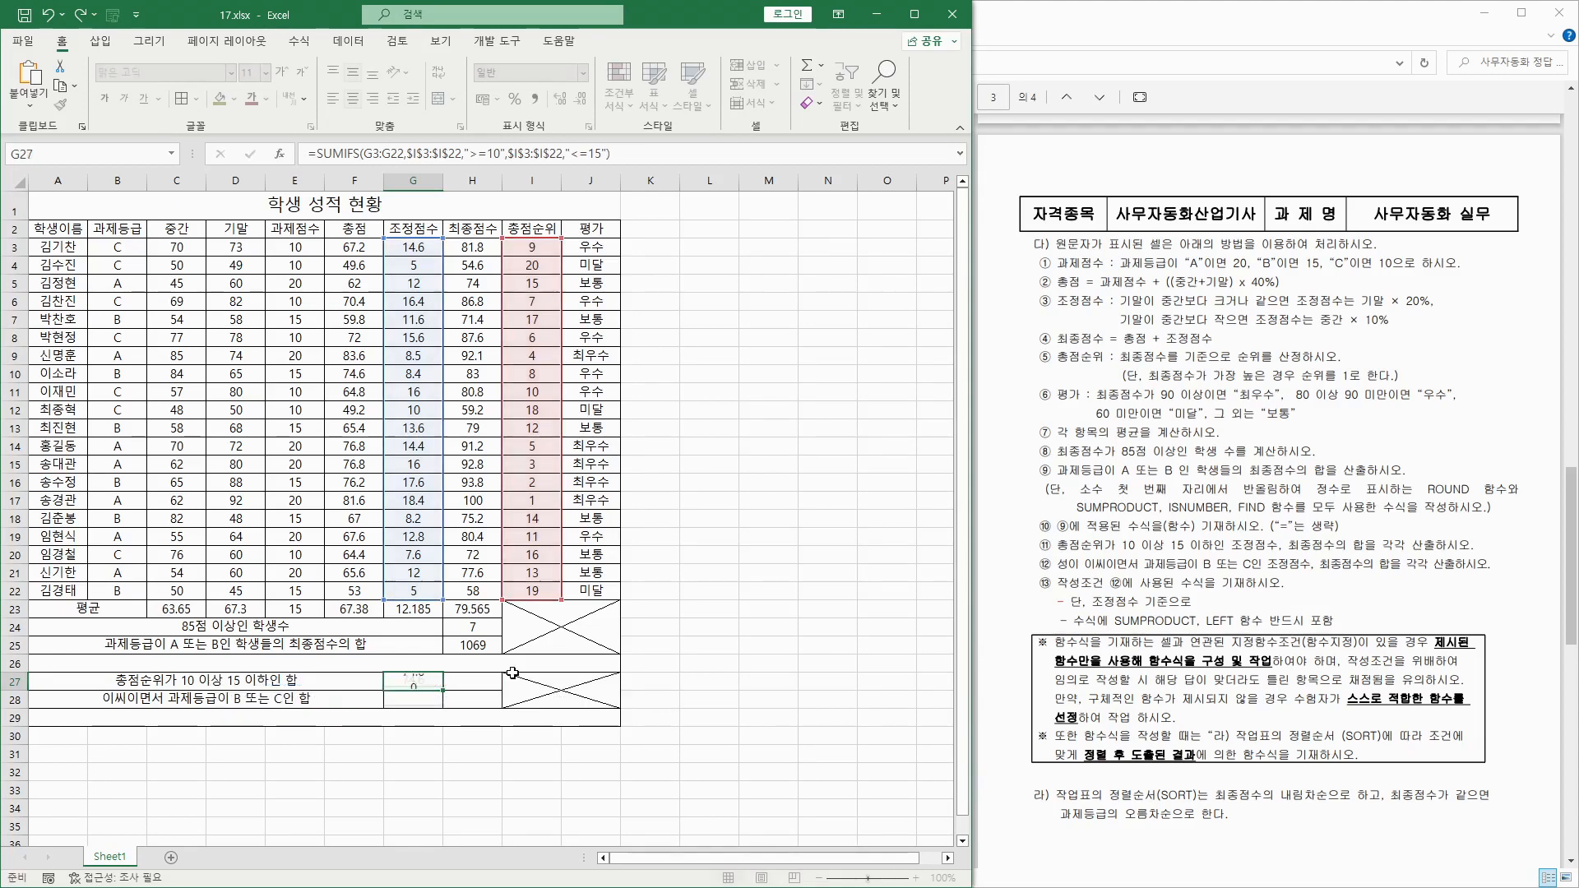
Fill the G27 formula across to H27 and open the H27 formula to check its ranges.
left_click(427, 683)
left_click_drag(443, 691, 490, 693)
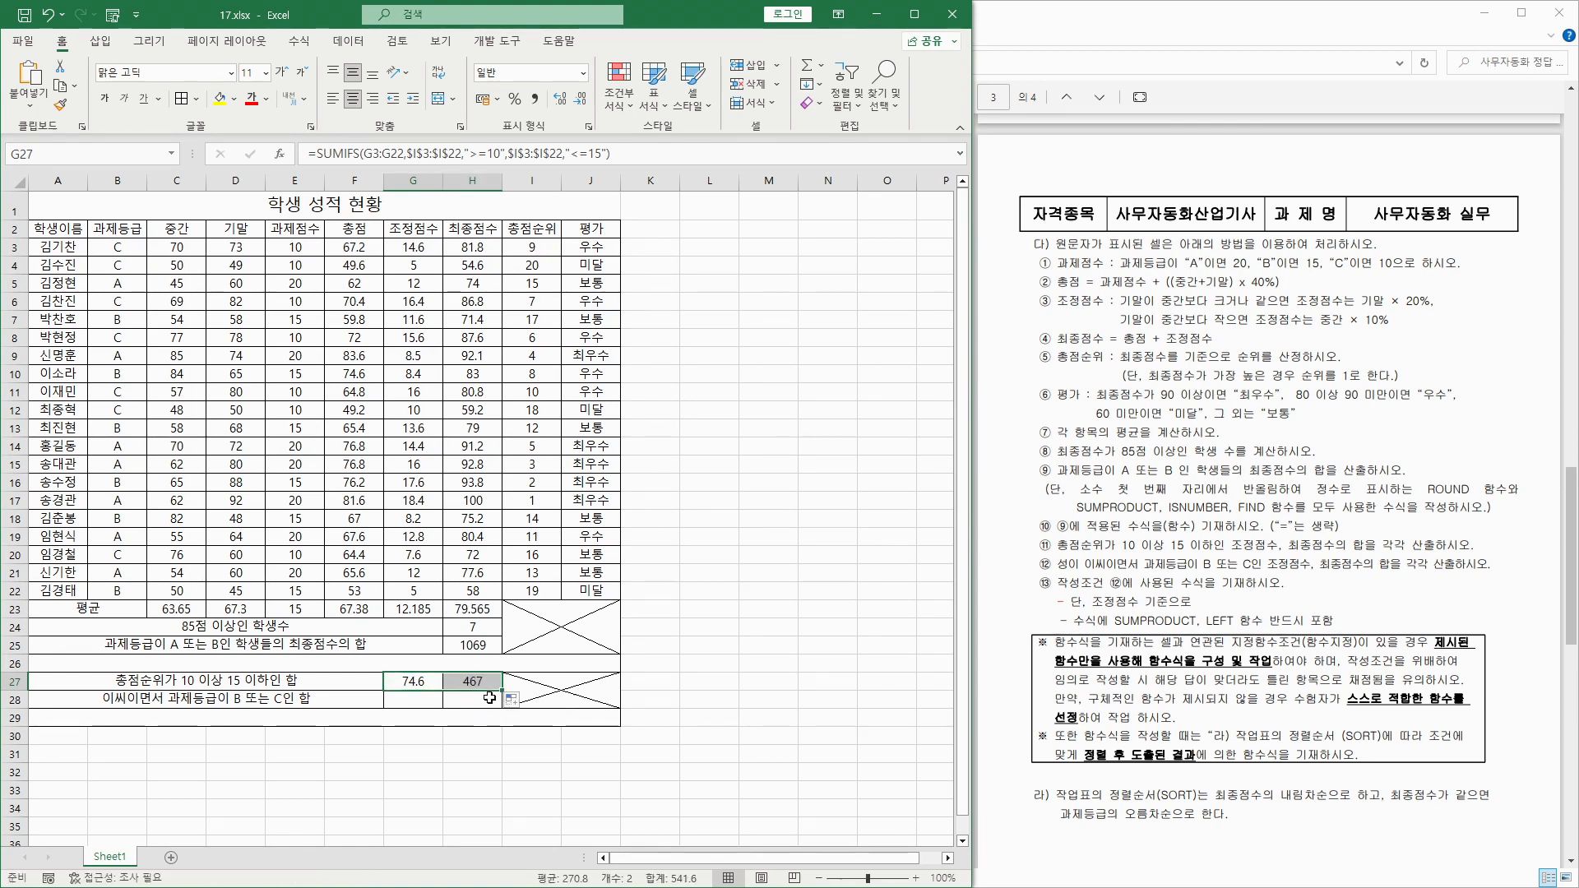
double_click(485, 681)
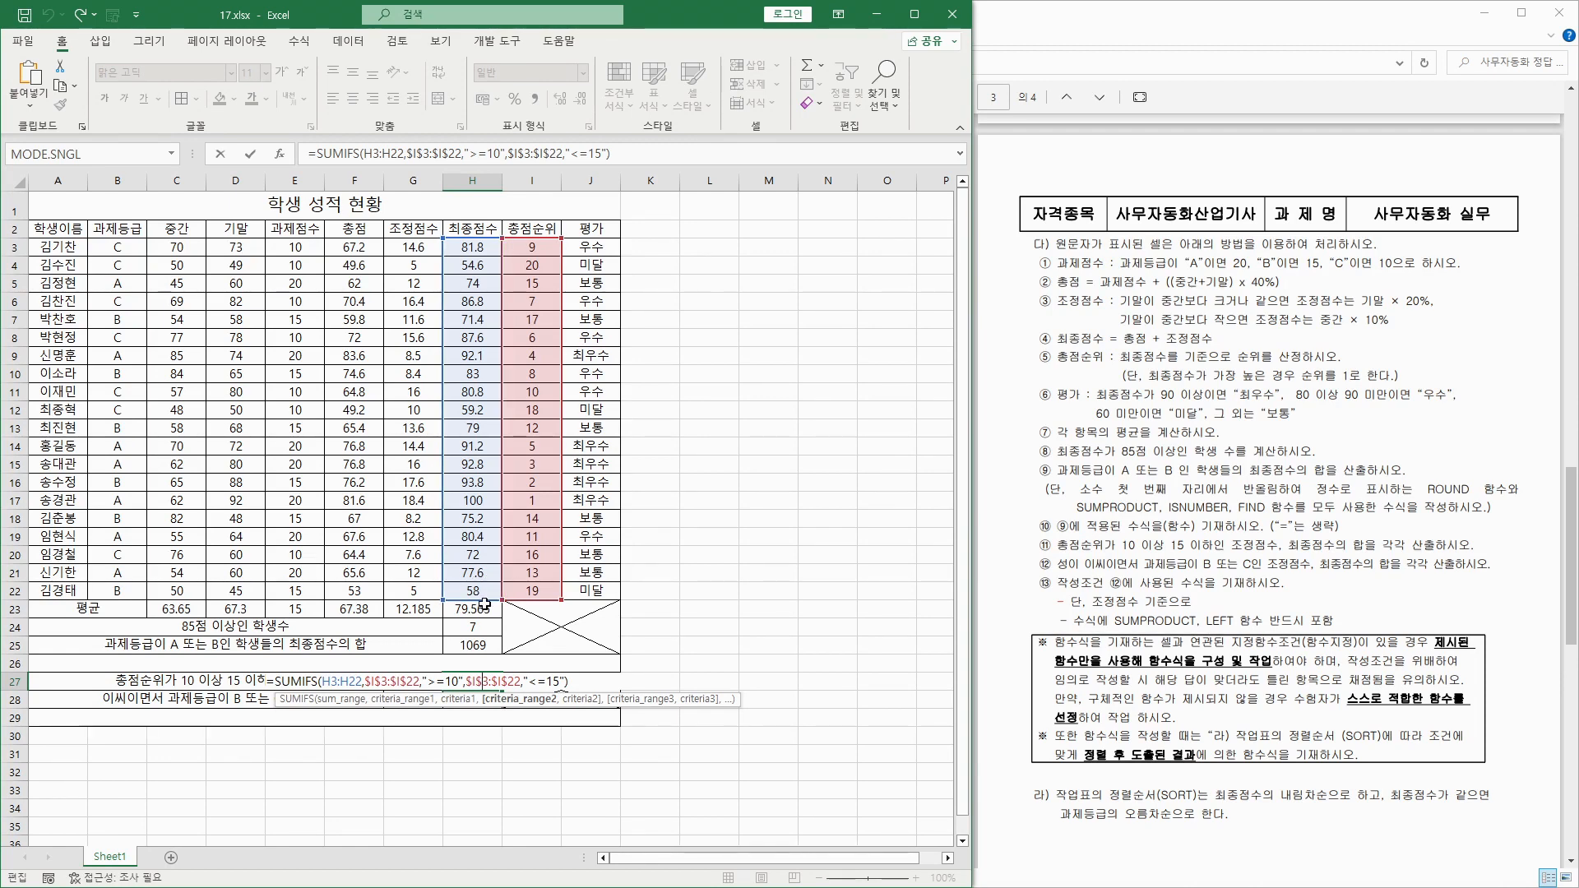
Close the H27 formula and start a SUMPRODUCT formula in G28.
key("ctrl+Return")
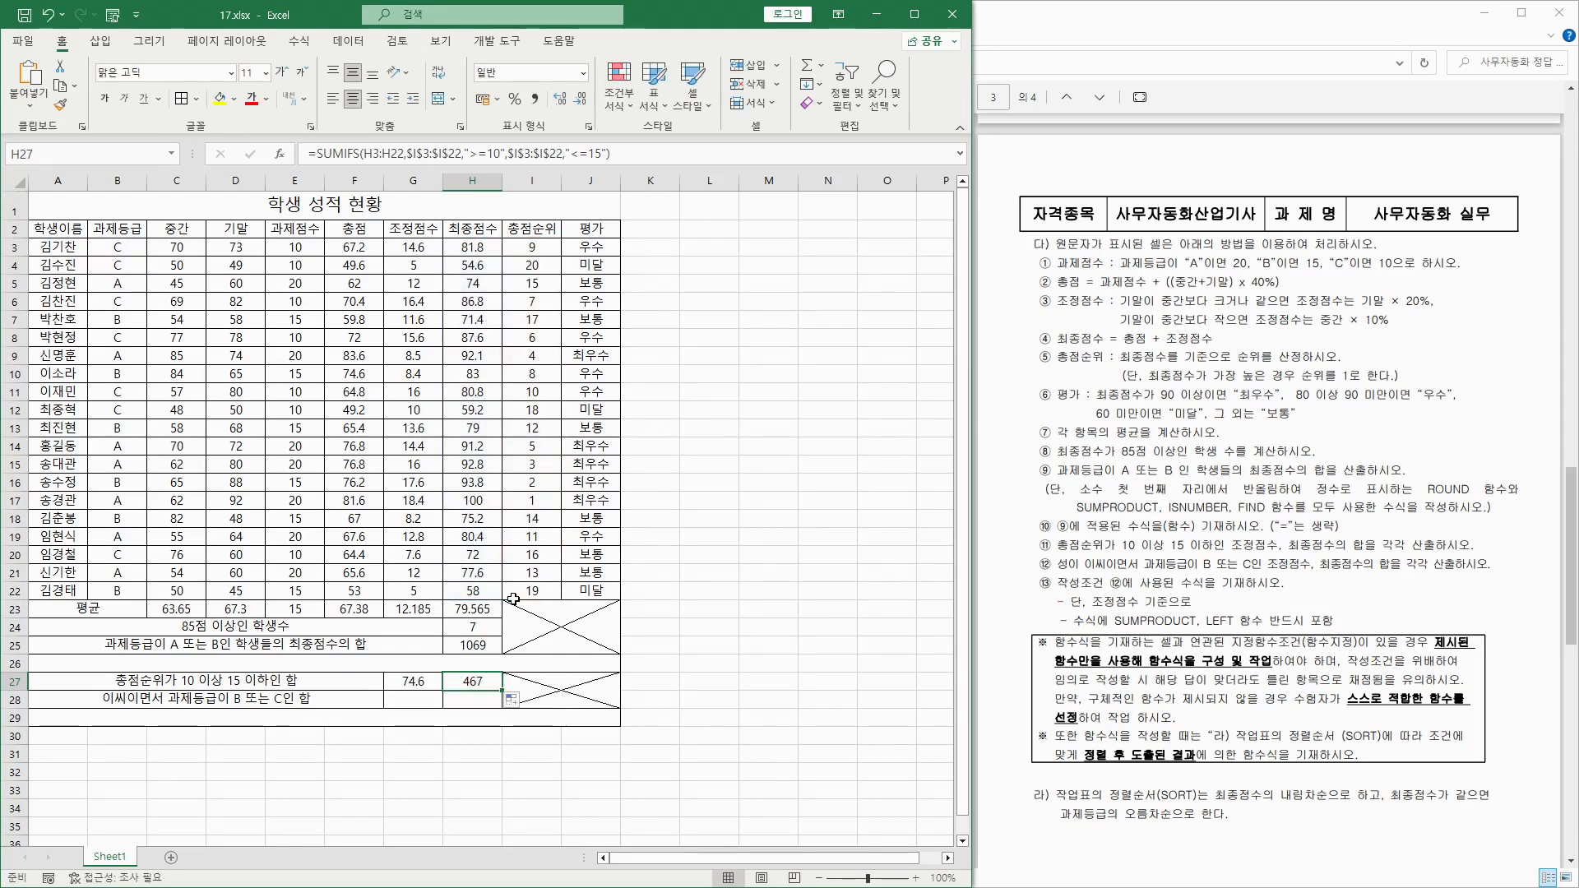
left_click(421, 699)
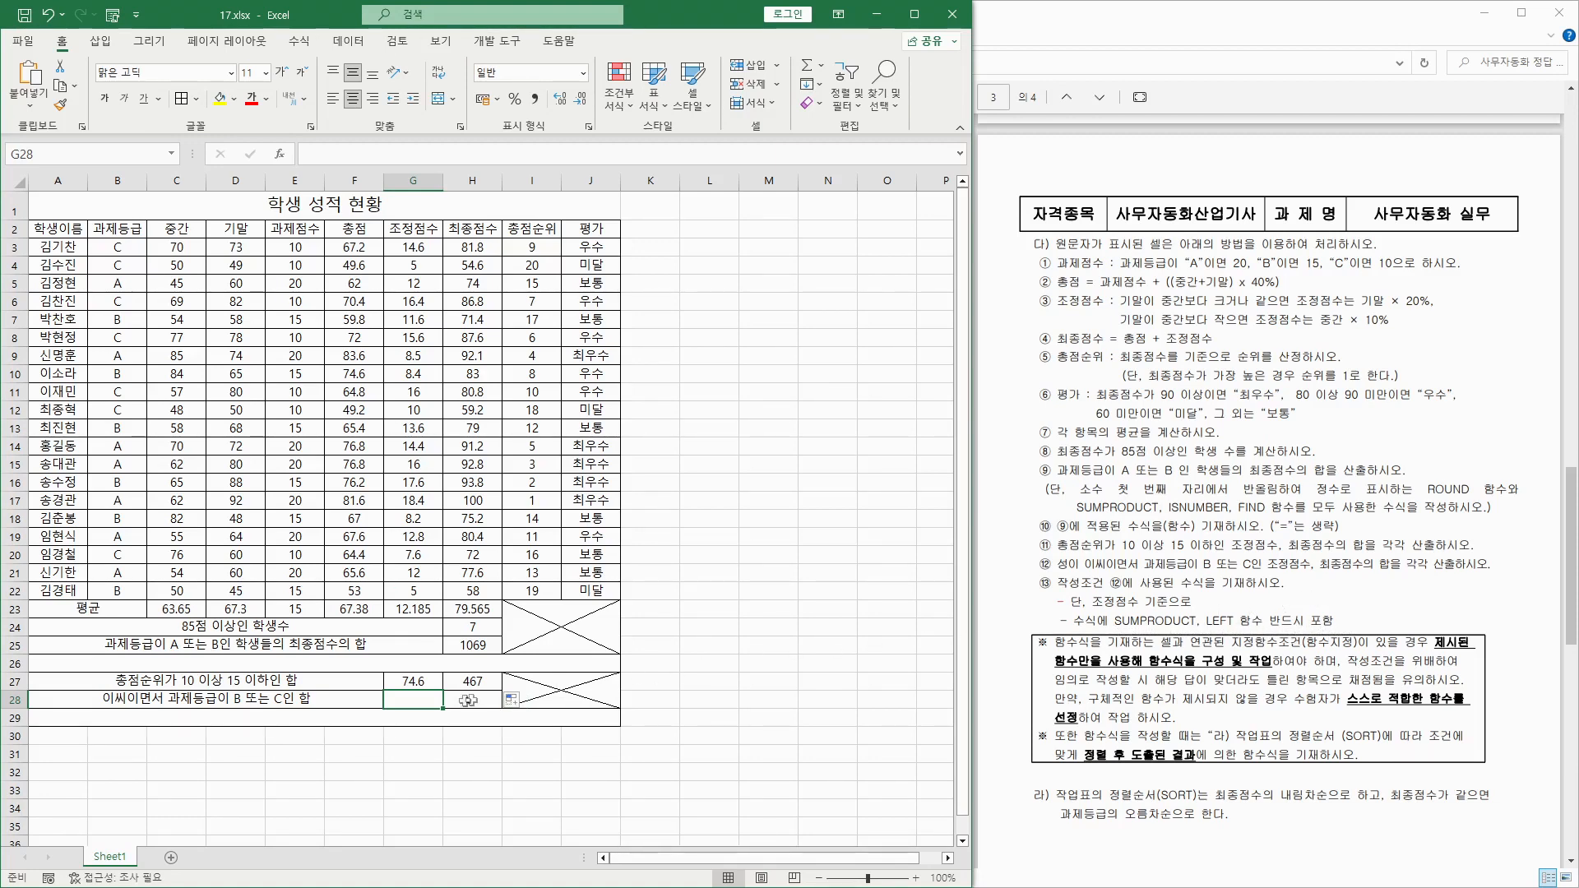
type("=sum")
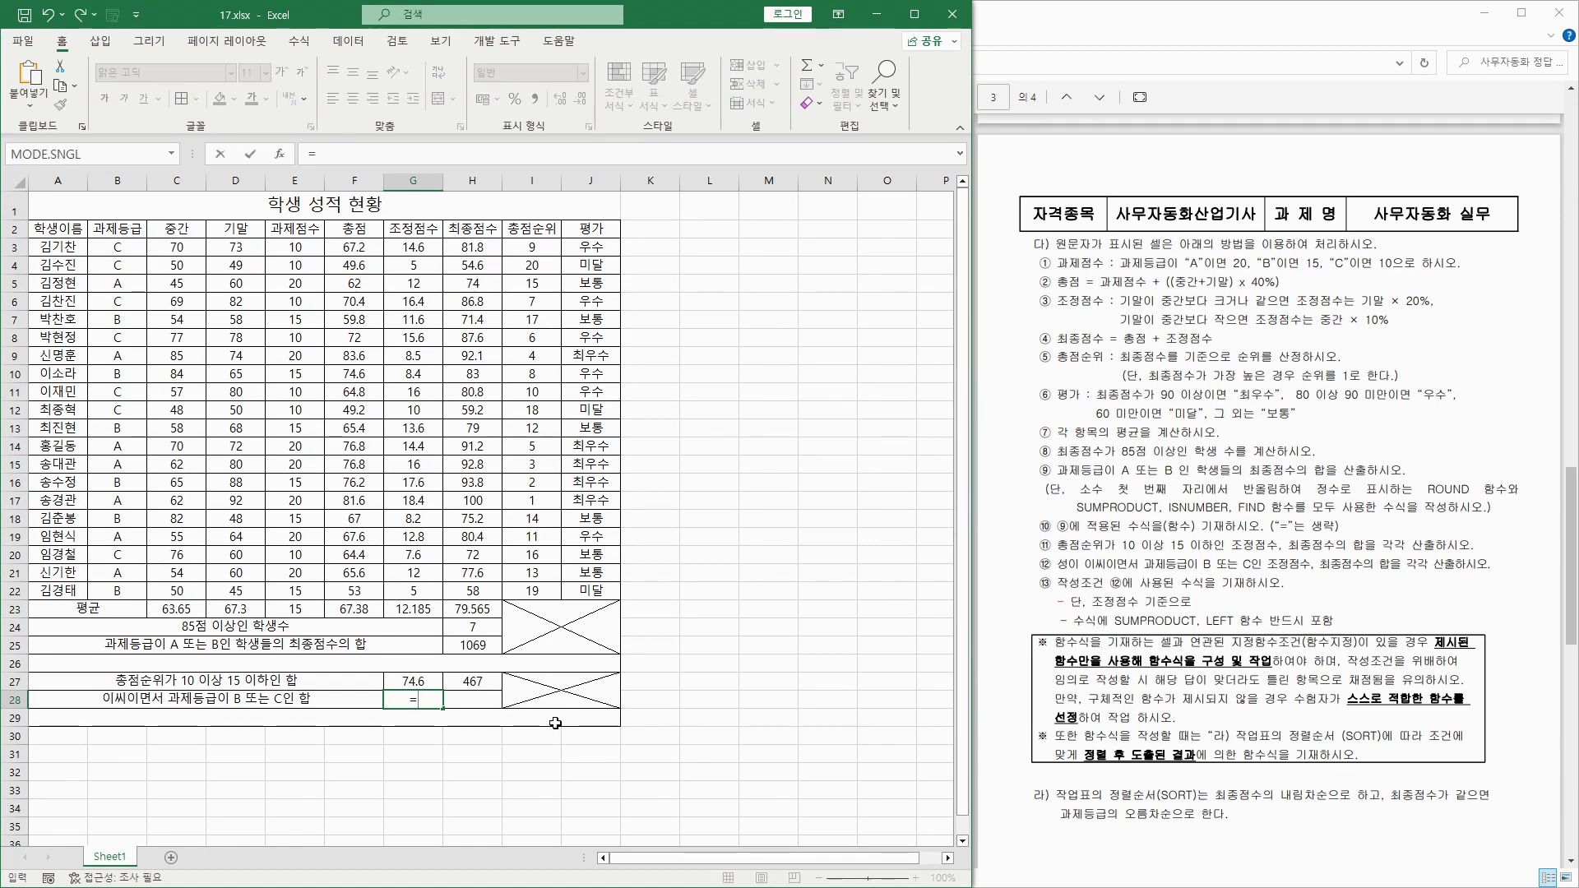
key("Down")
key("Down")
key("Down")
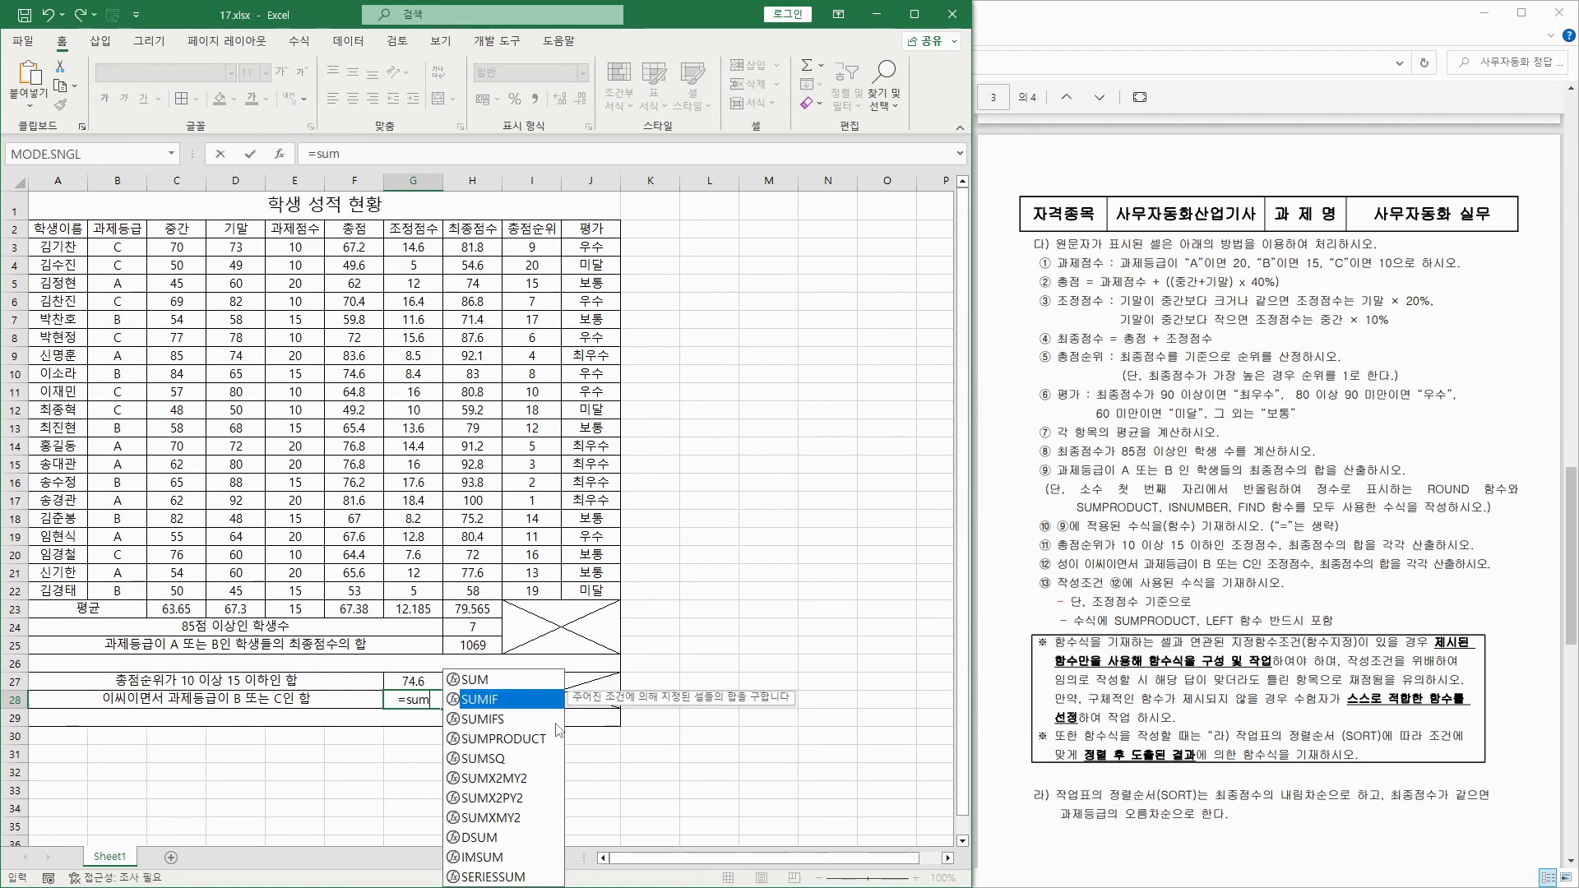
key("Tab")
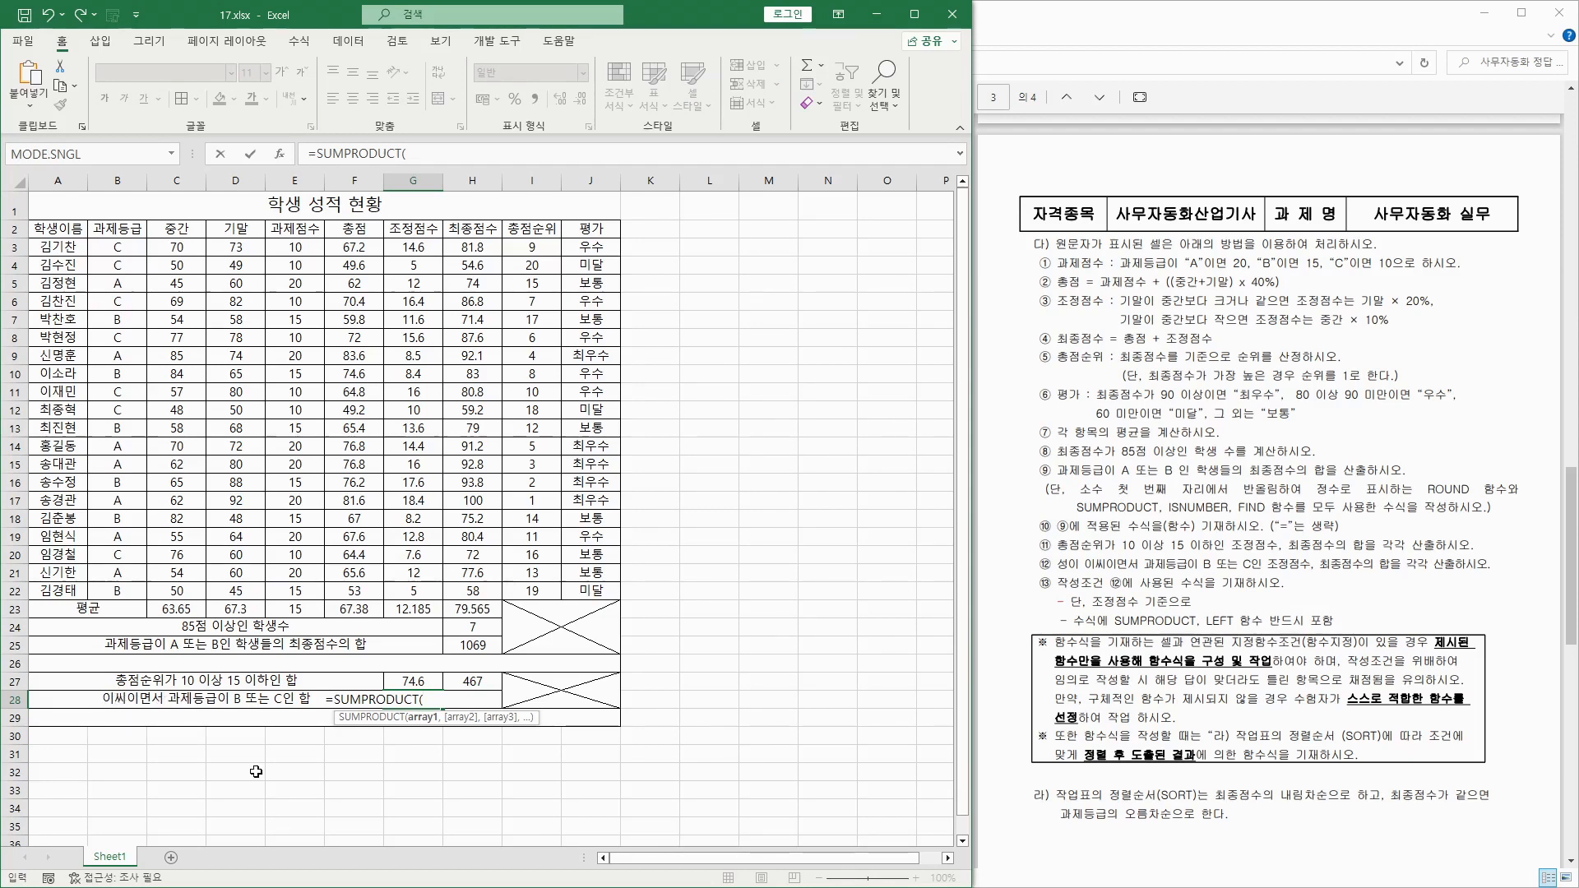
Add the condition LEFT($A$3:$A$22,1)="이" to the G28 formula, followed by a multiplication sign.
type("left(")
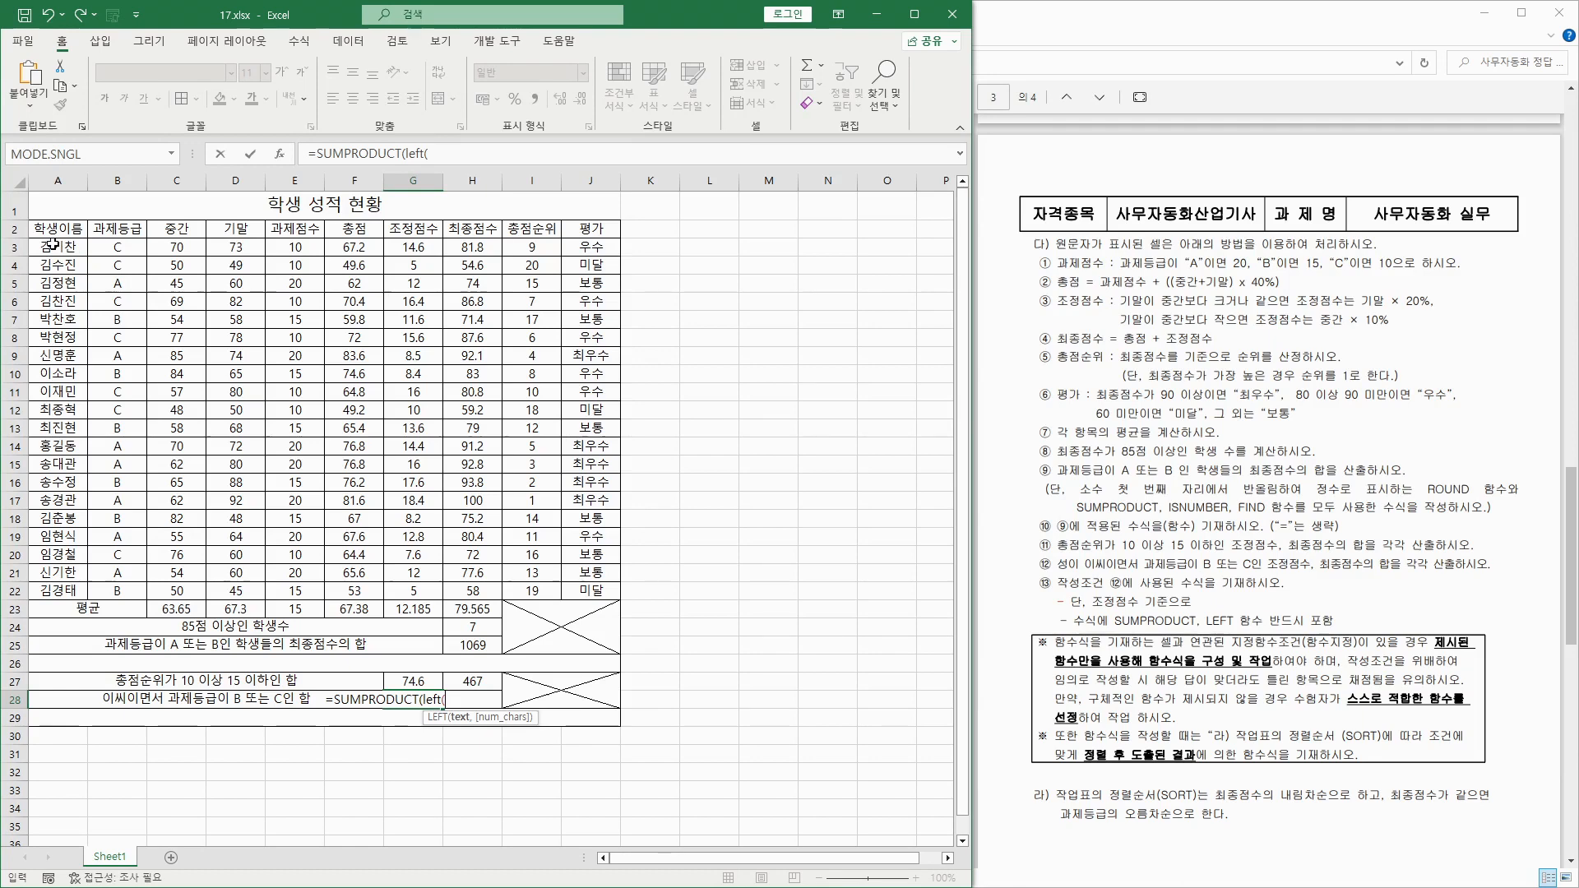
left_click(53, 244)
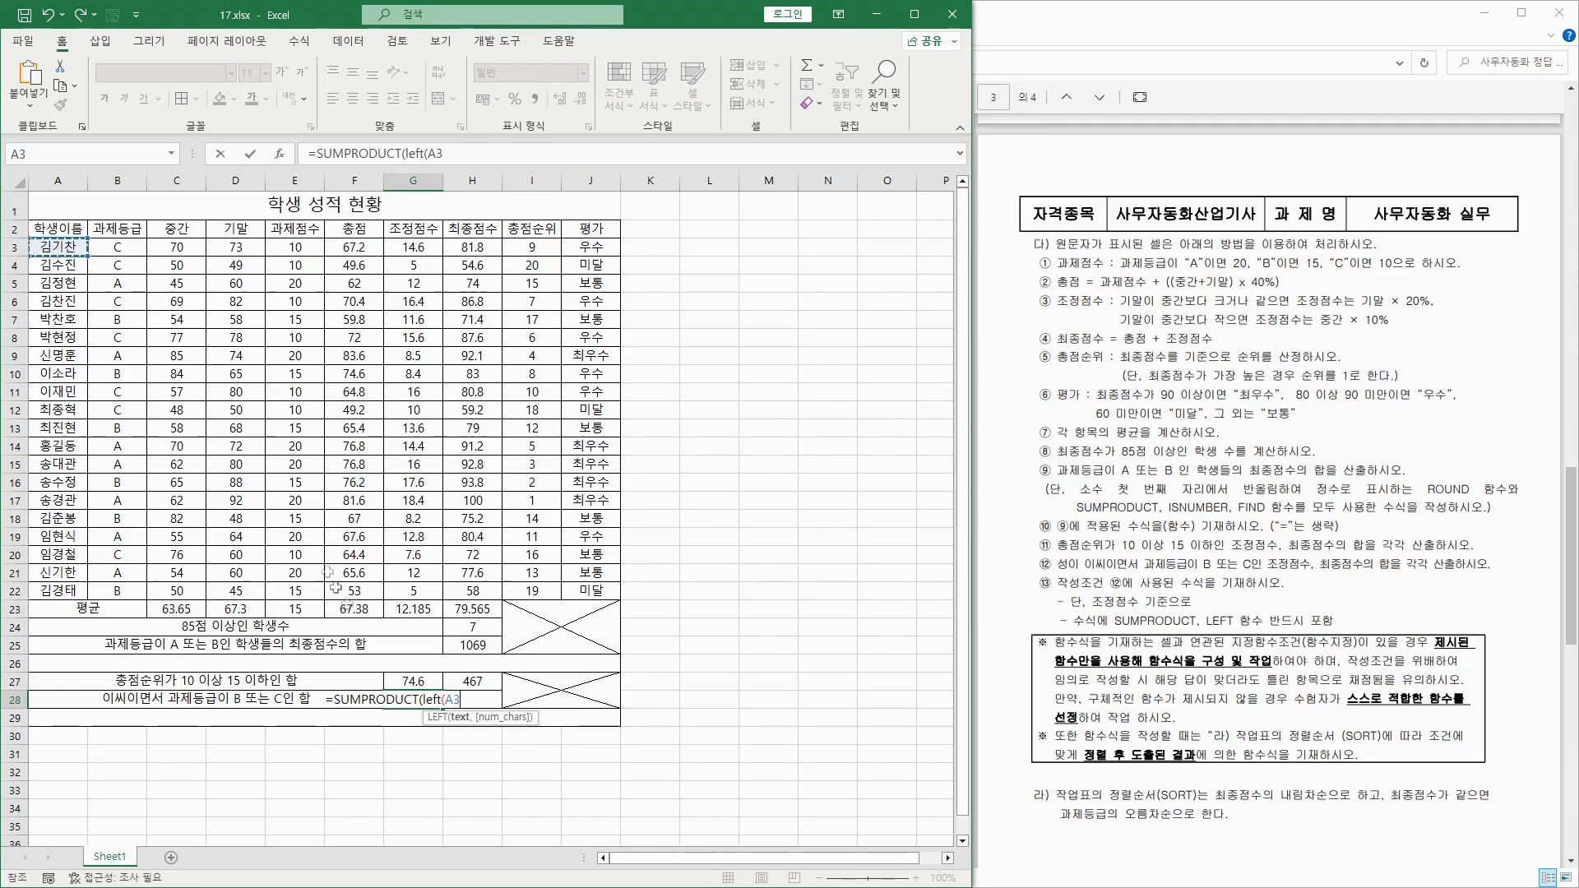
left_click_drag(53, 243, 47, 591)
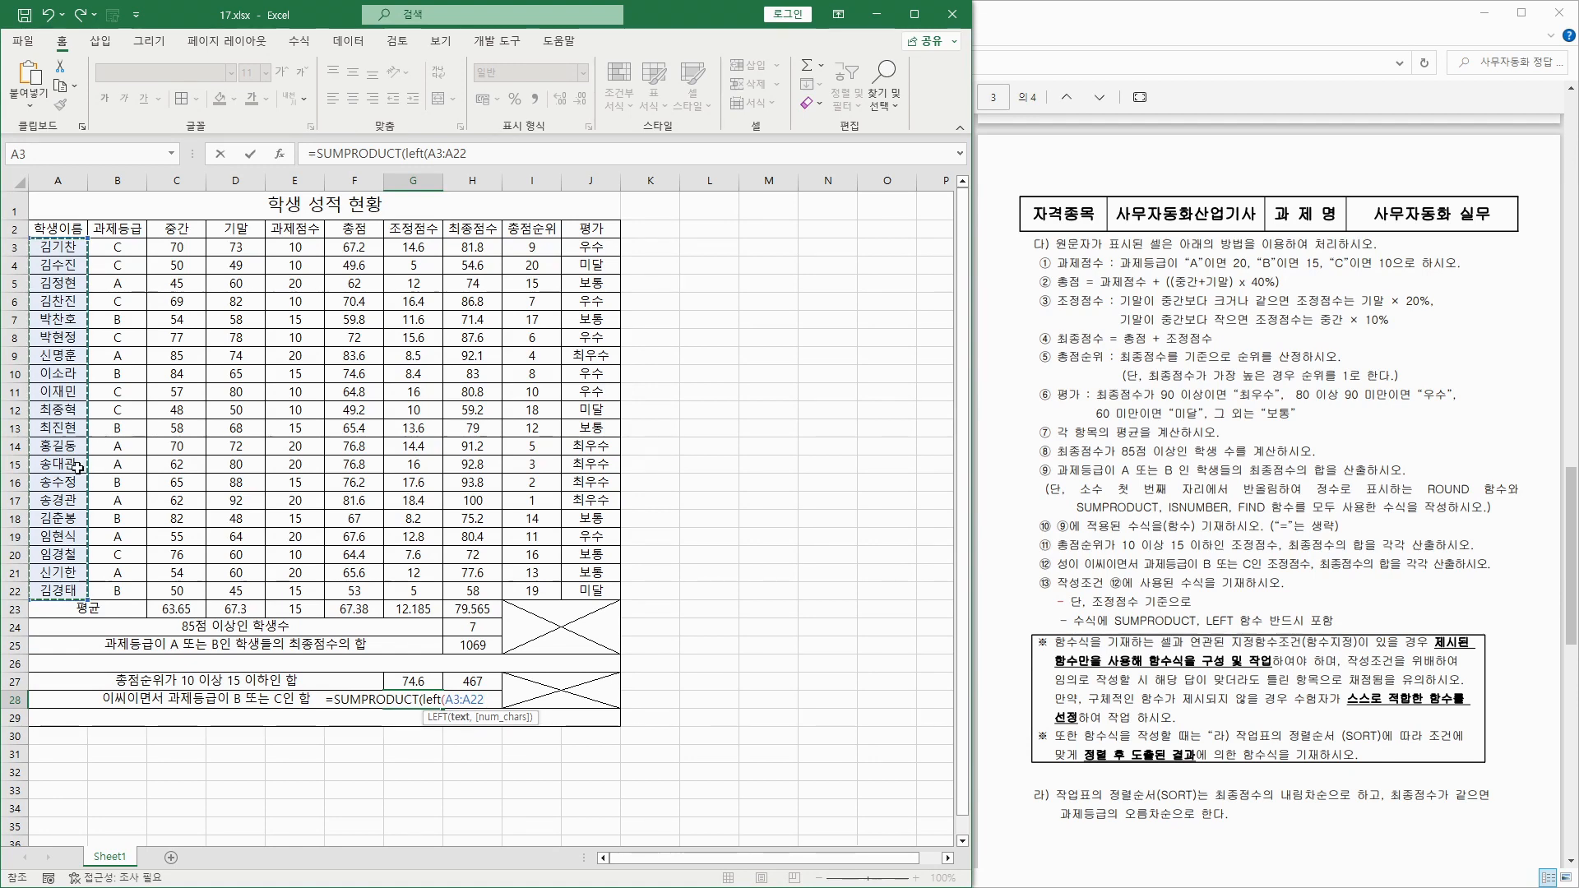
key("F4")
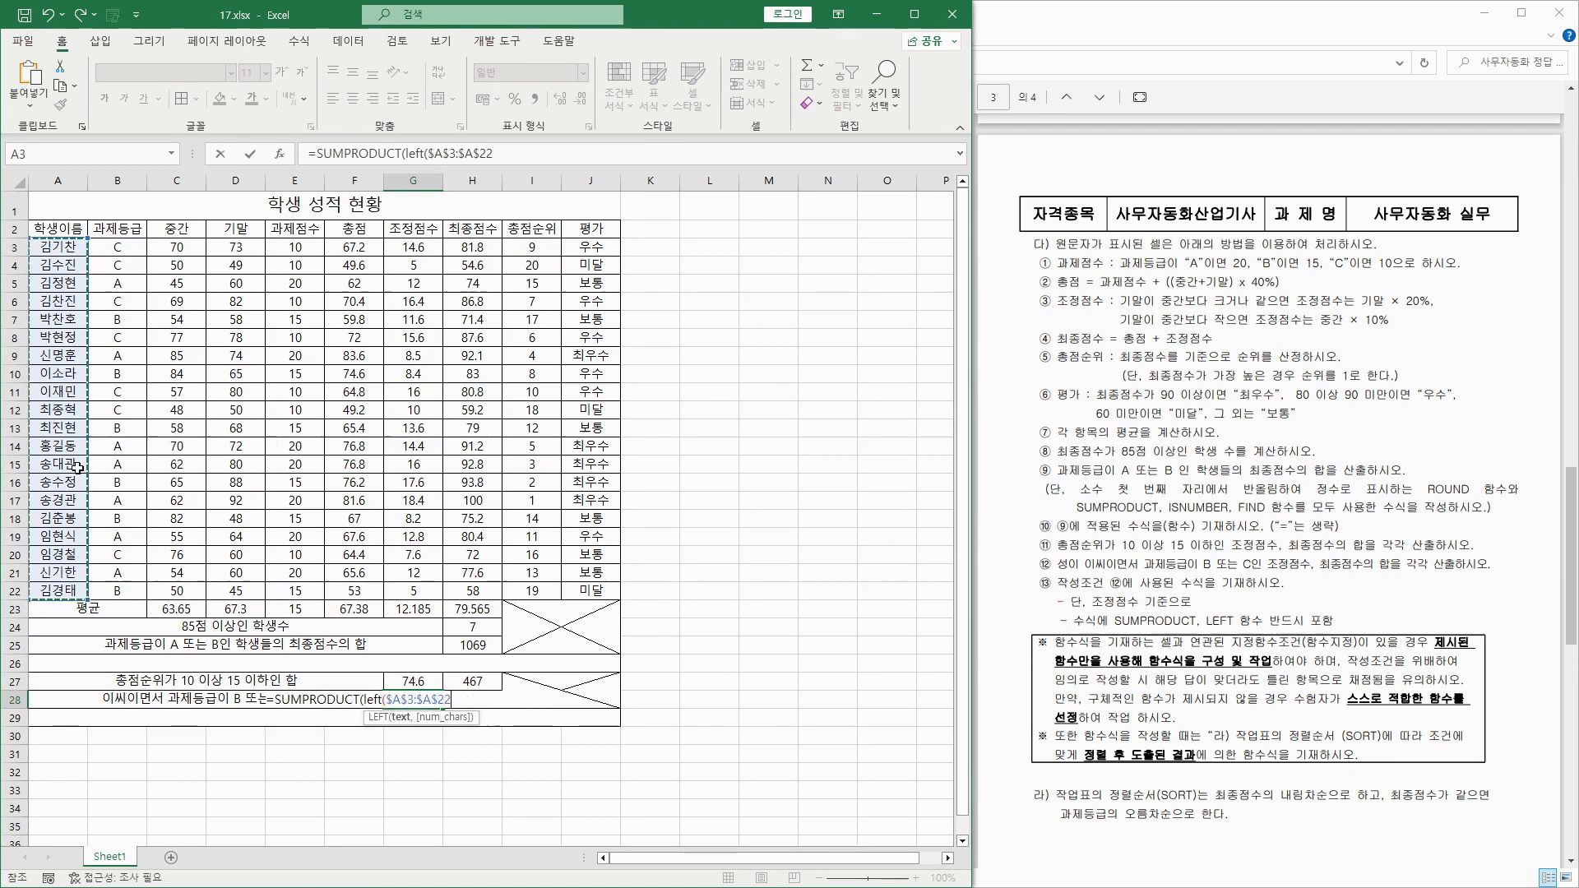
type(",")
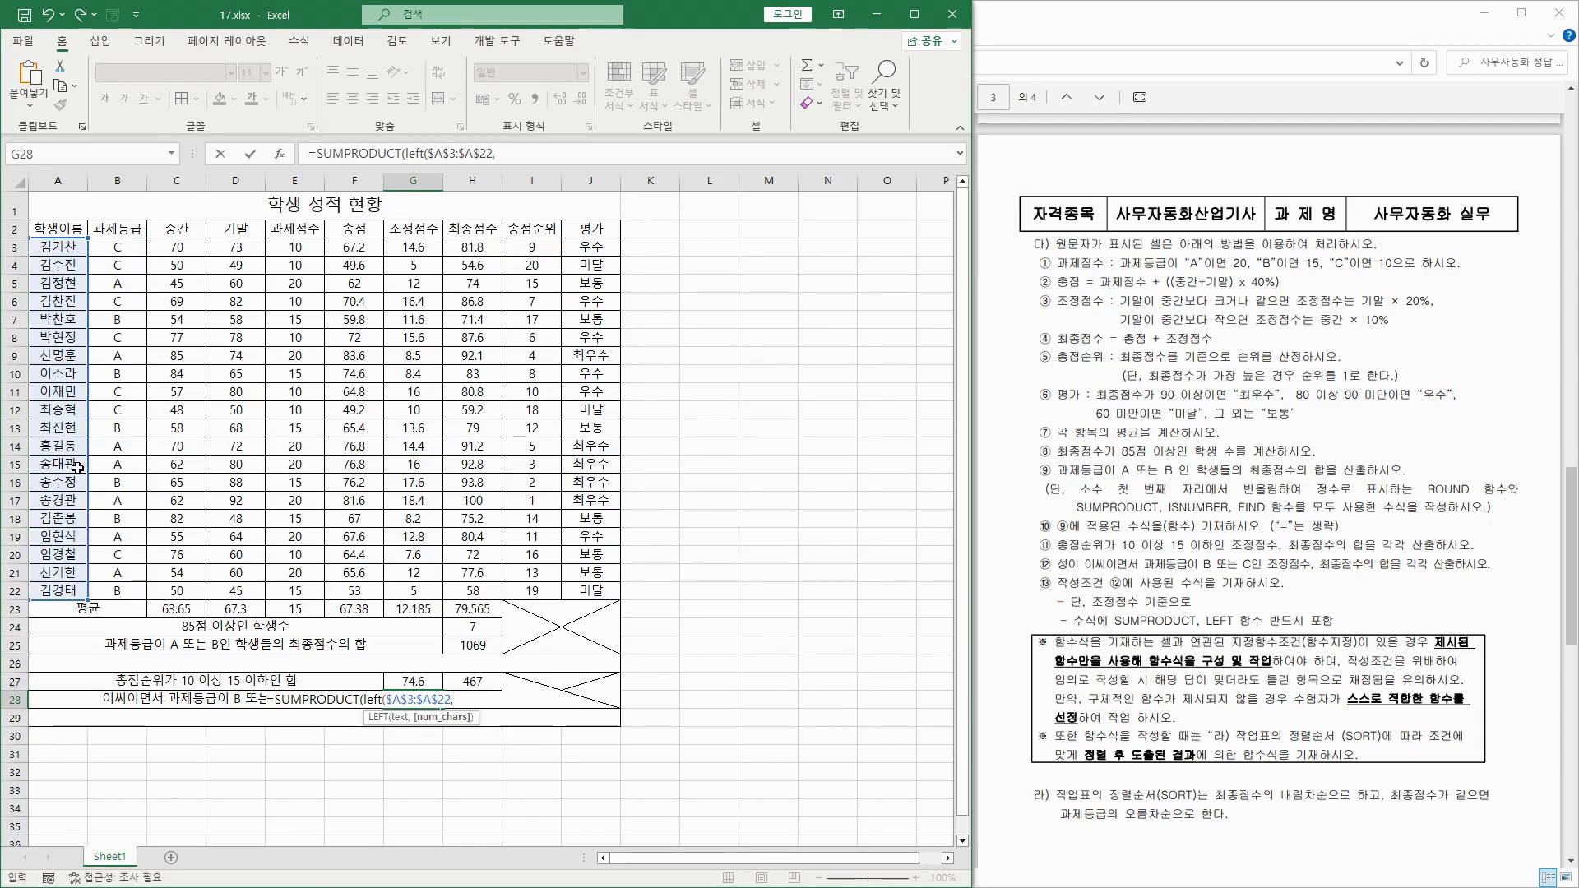
type("1)=\"d")
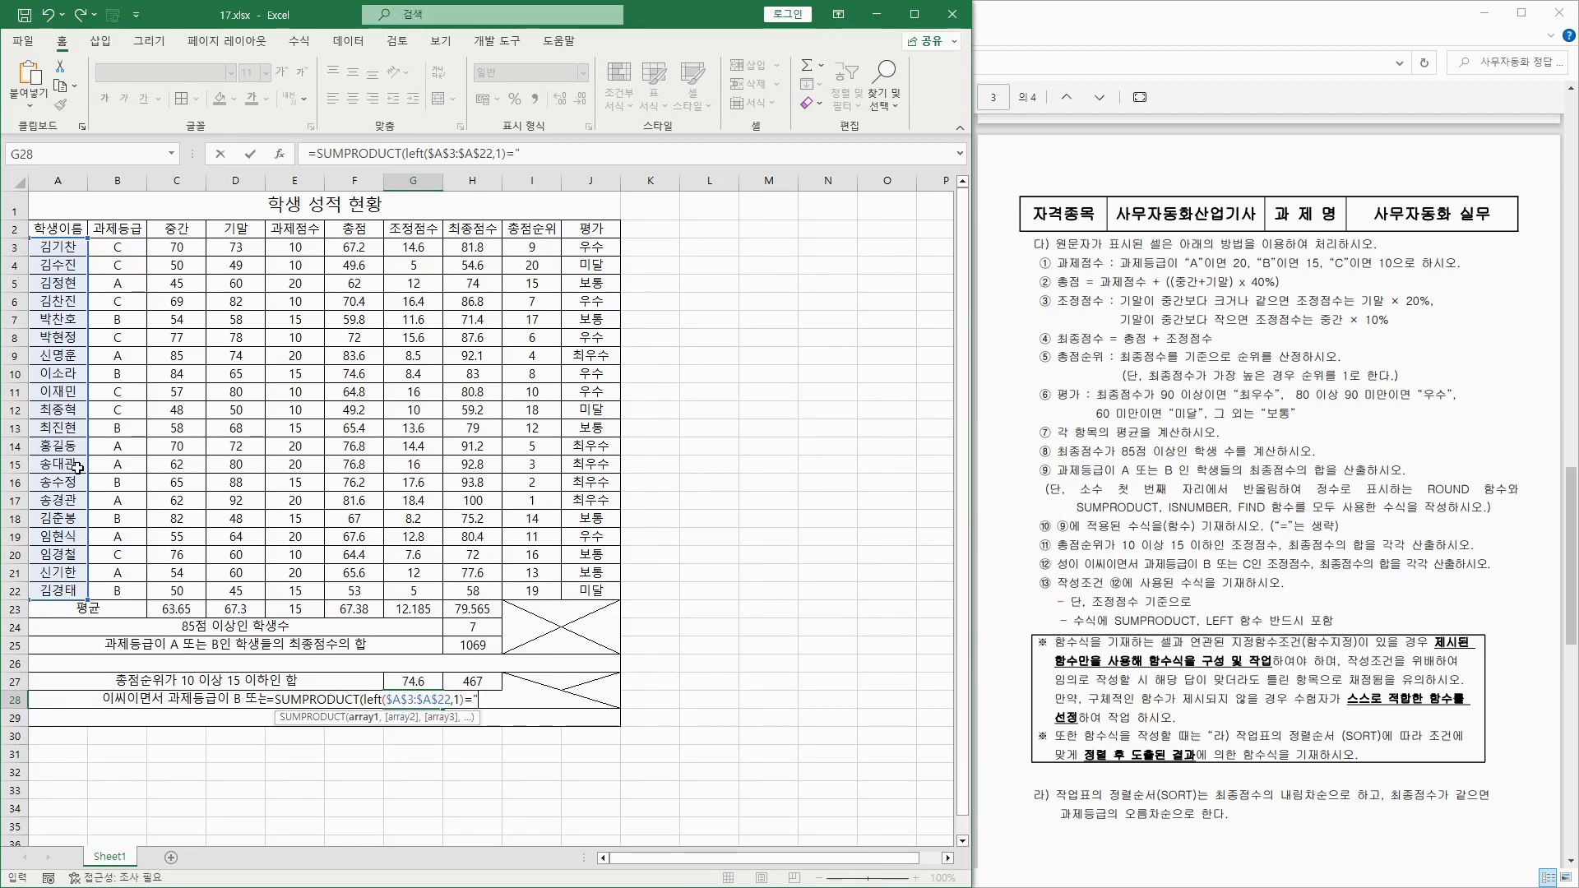
key("BackSpace")
Preview the LEFT comparison in the G28 formula and enclose it in its own parentheses.
left_click_drag(464, 700, 474, 699)
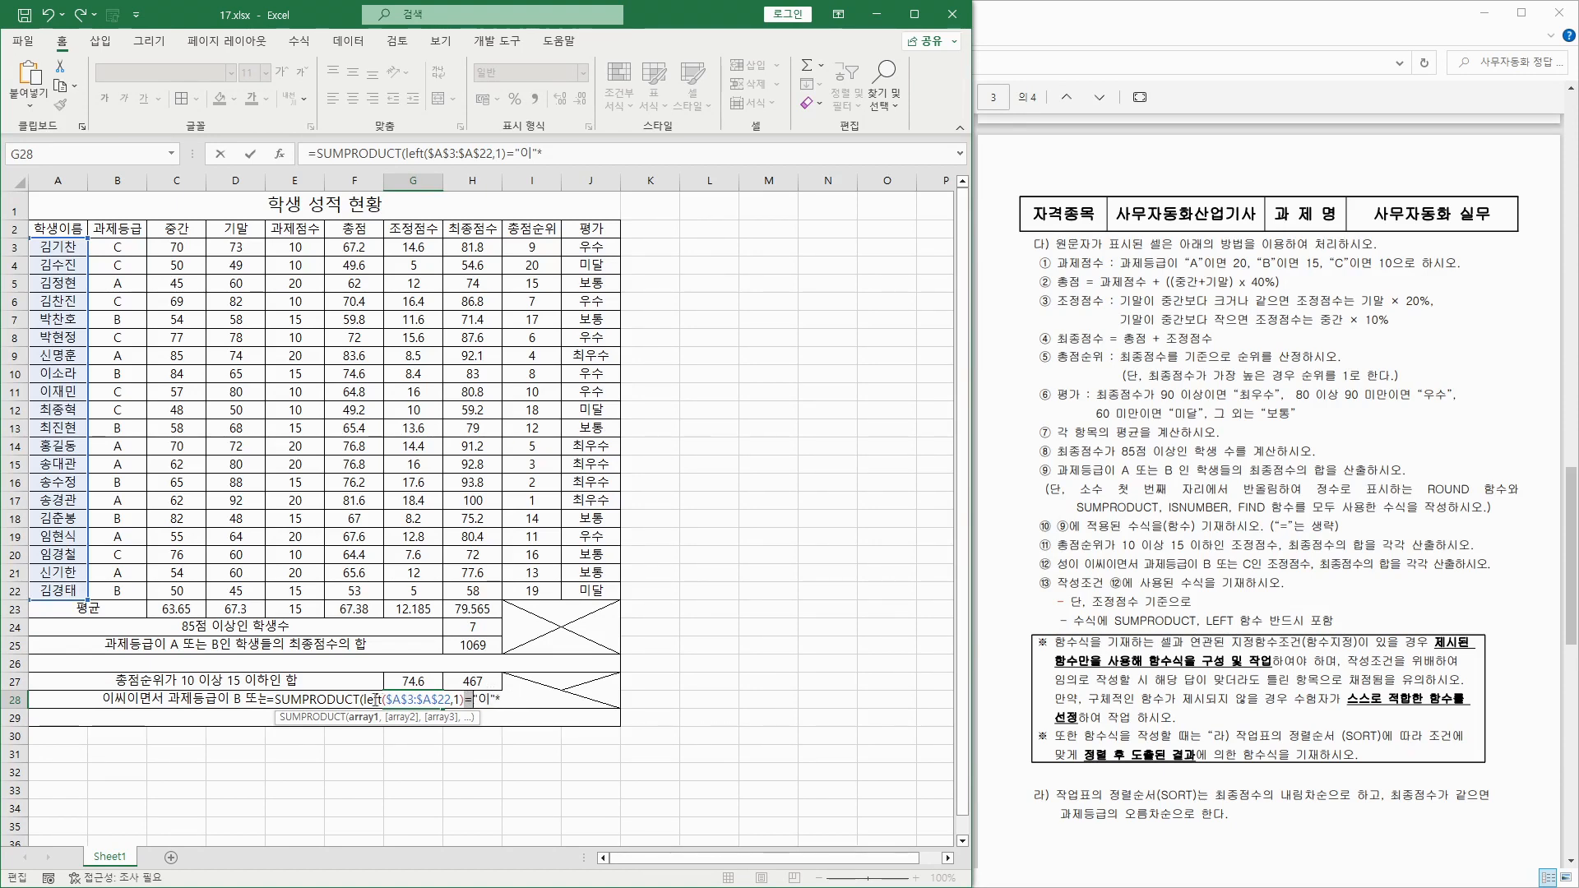
left_click_drag(365, 700, 493, 700)
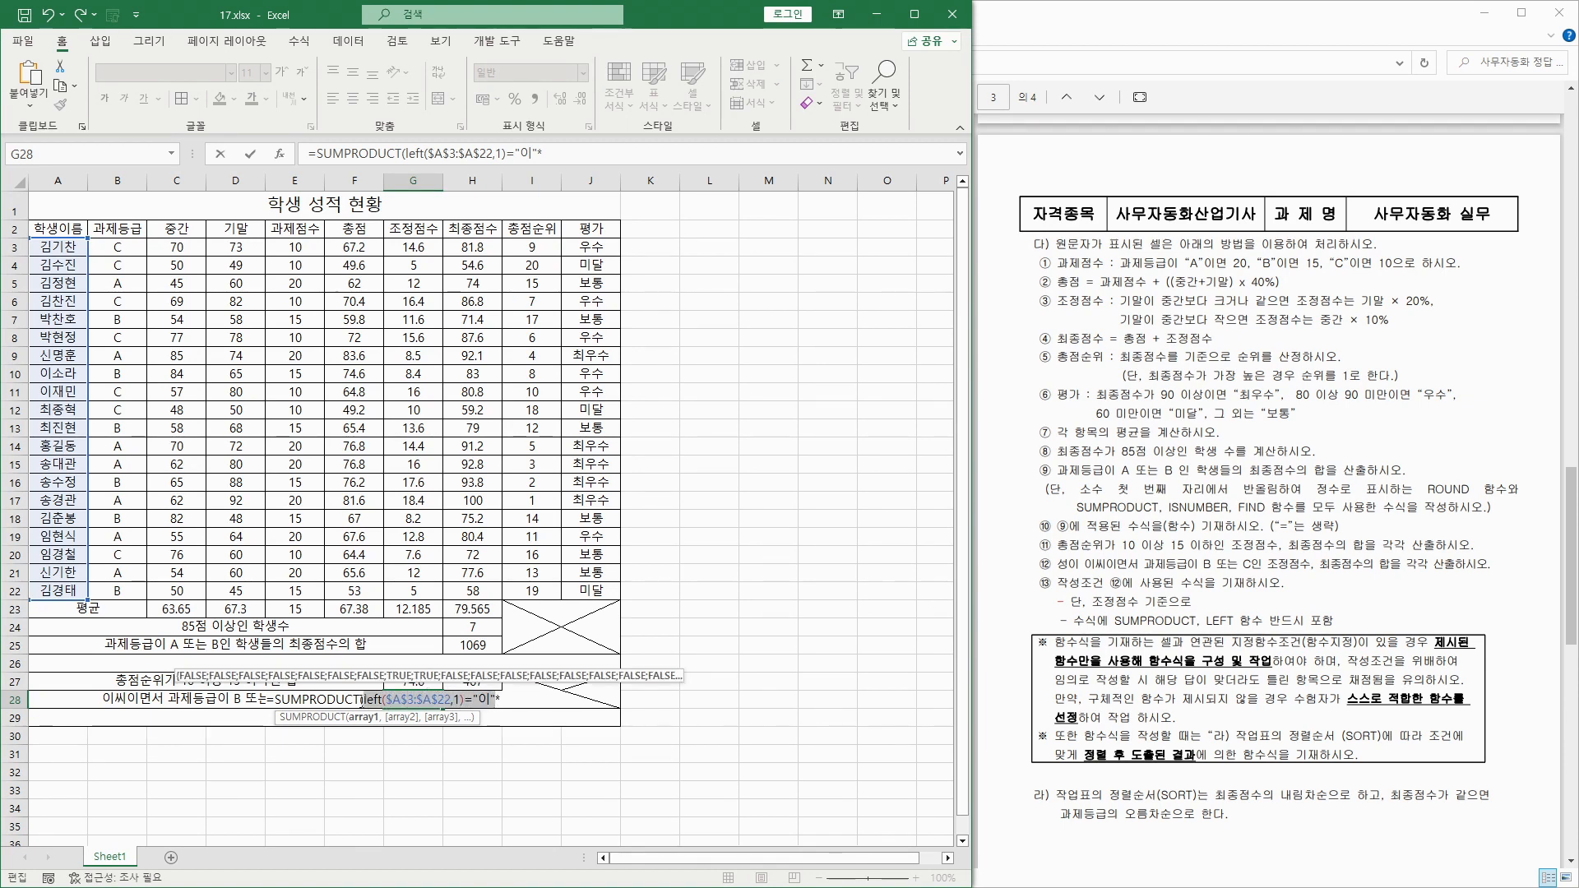
key("Left")
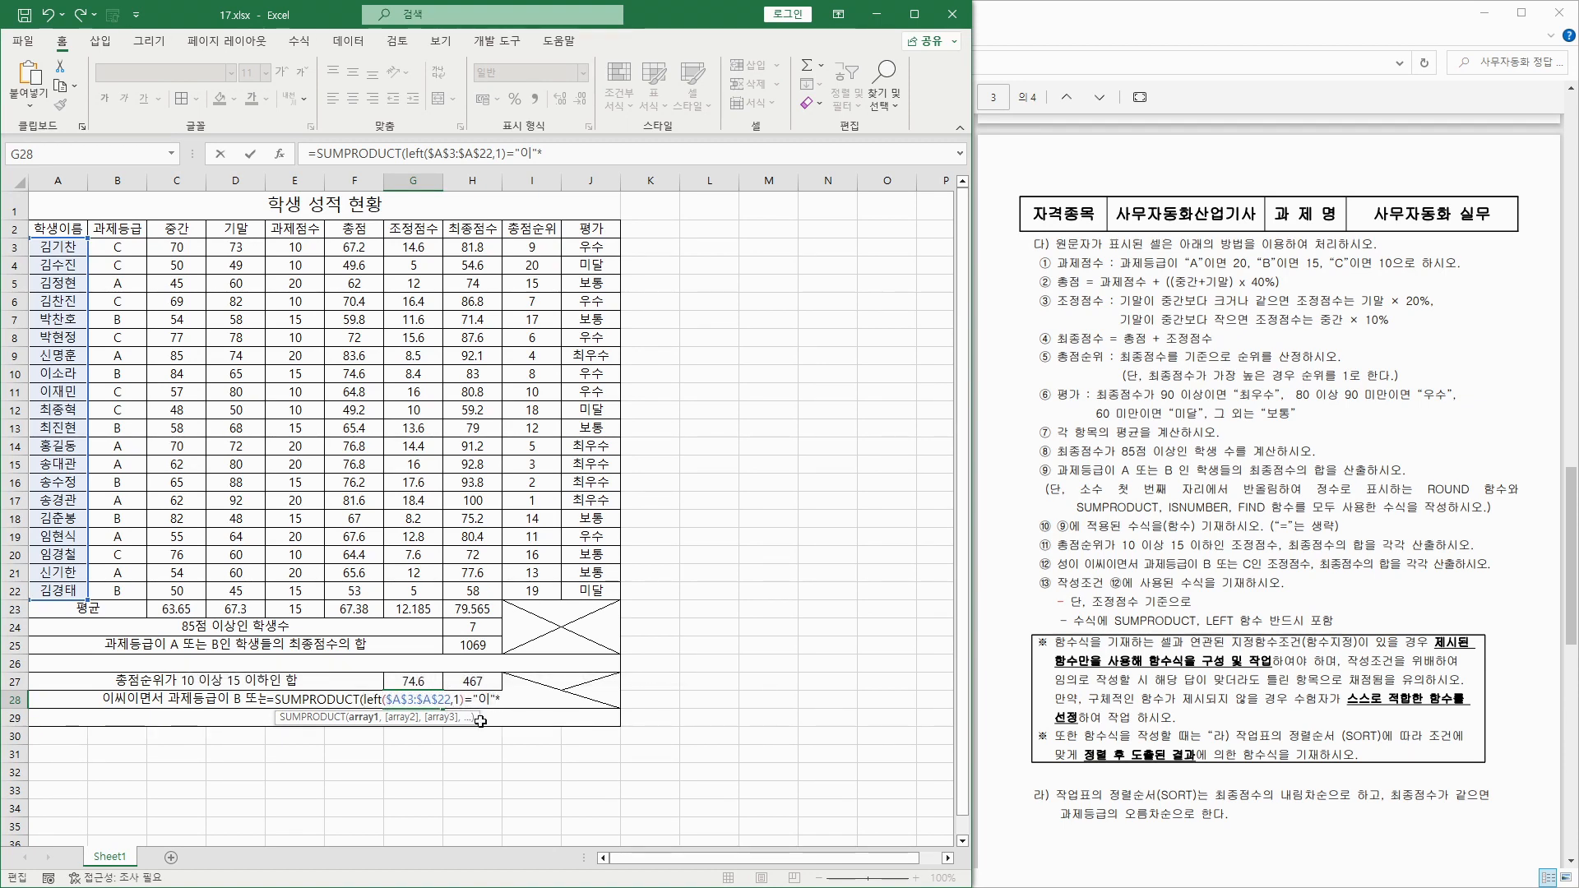
type("(")
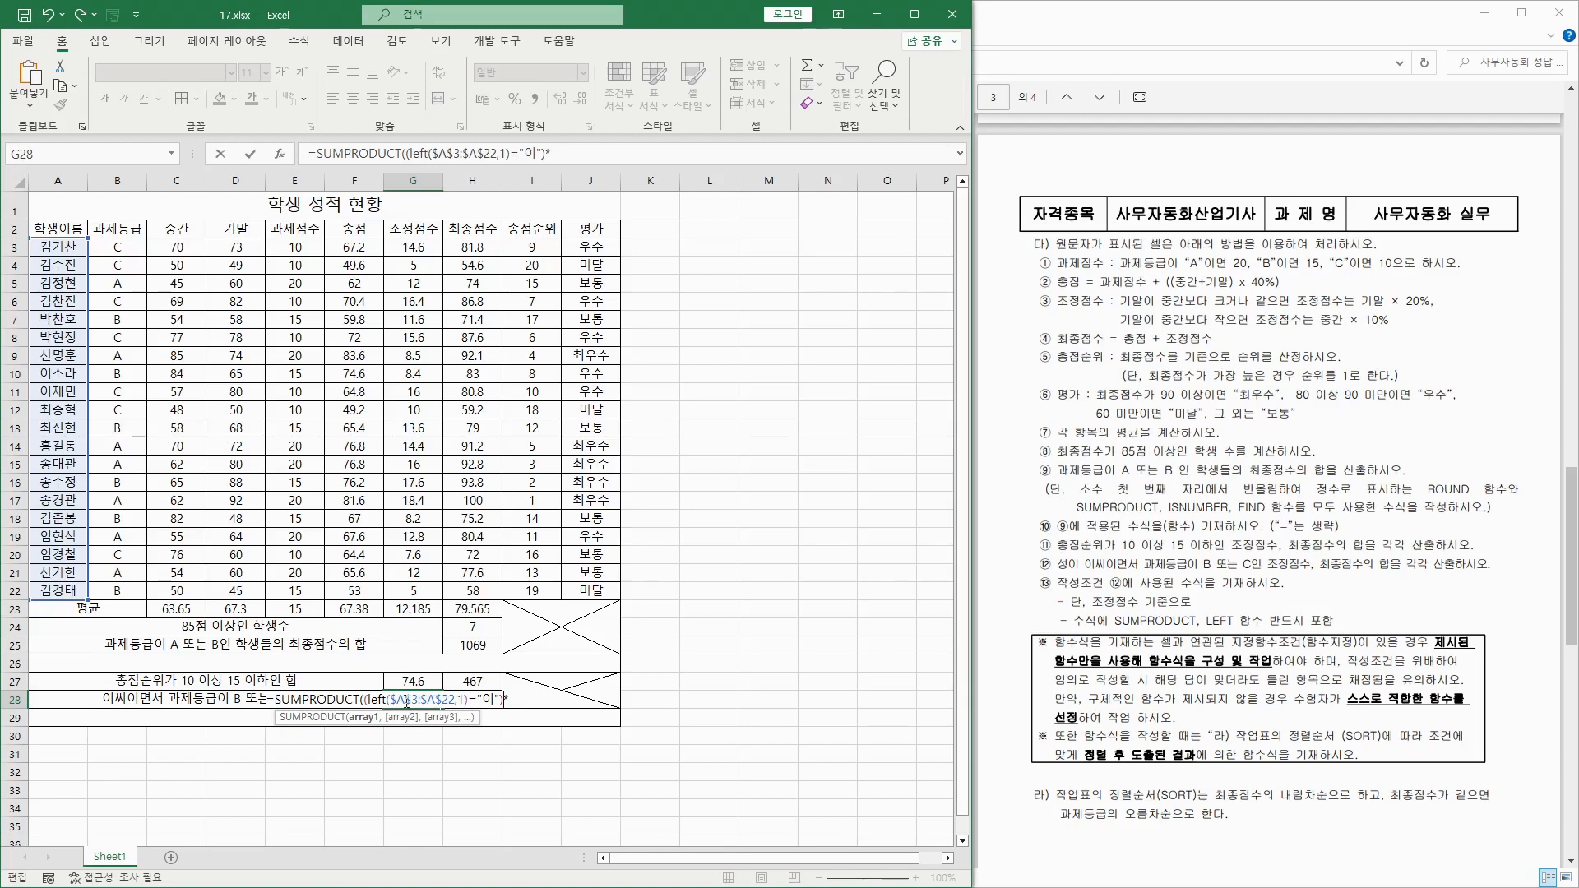
left_click_drag(468, 701, 478, 702)
left_click_drag(366, 700, 491, 699)
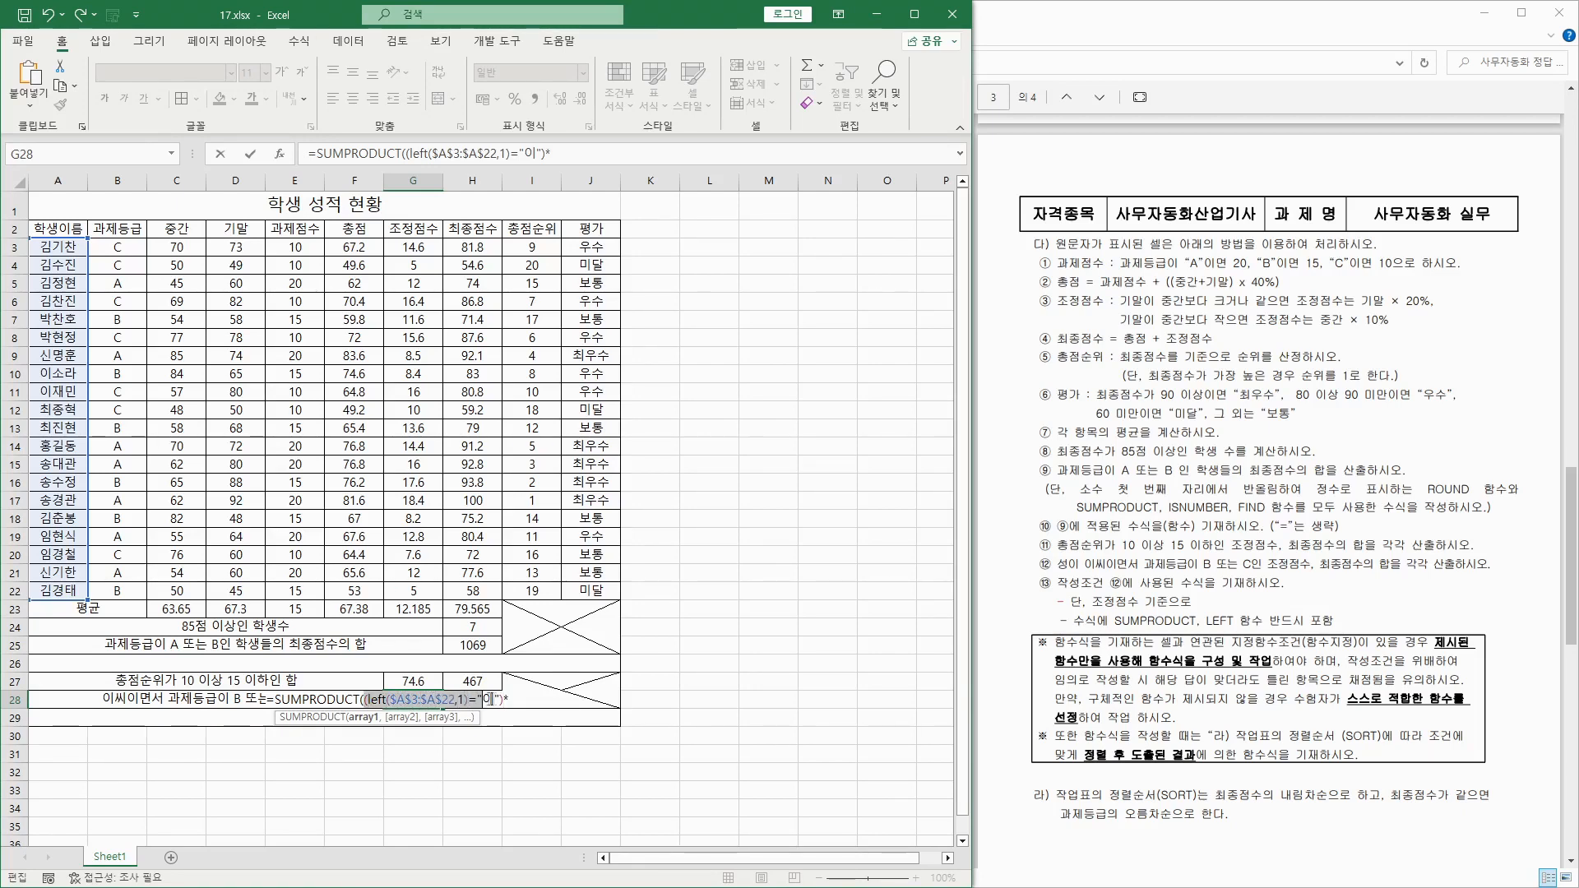
left_click(517, 696)
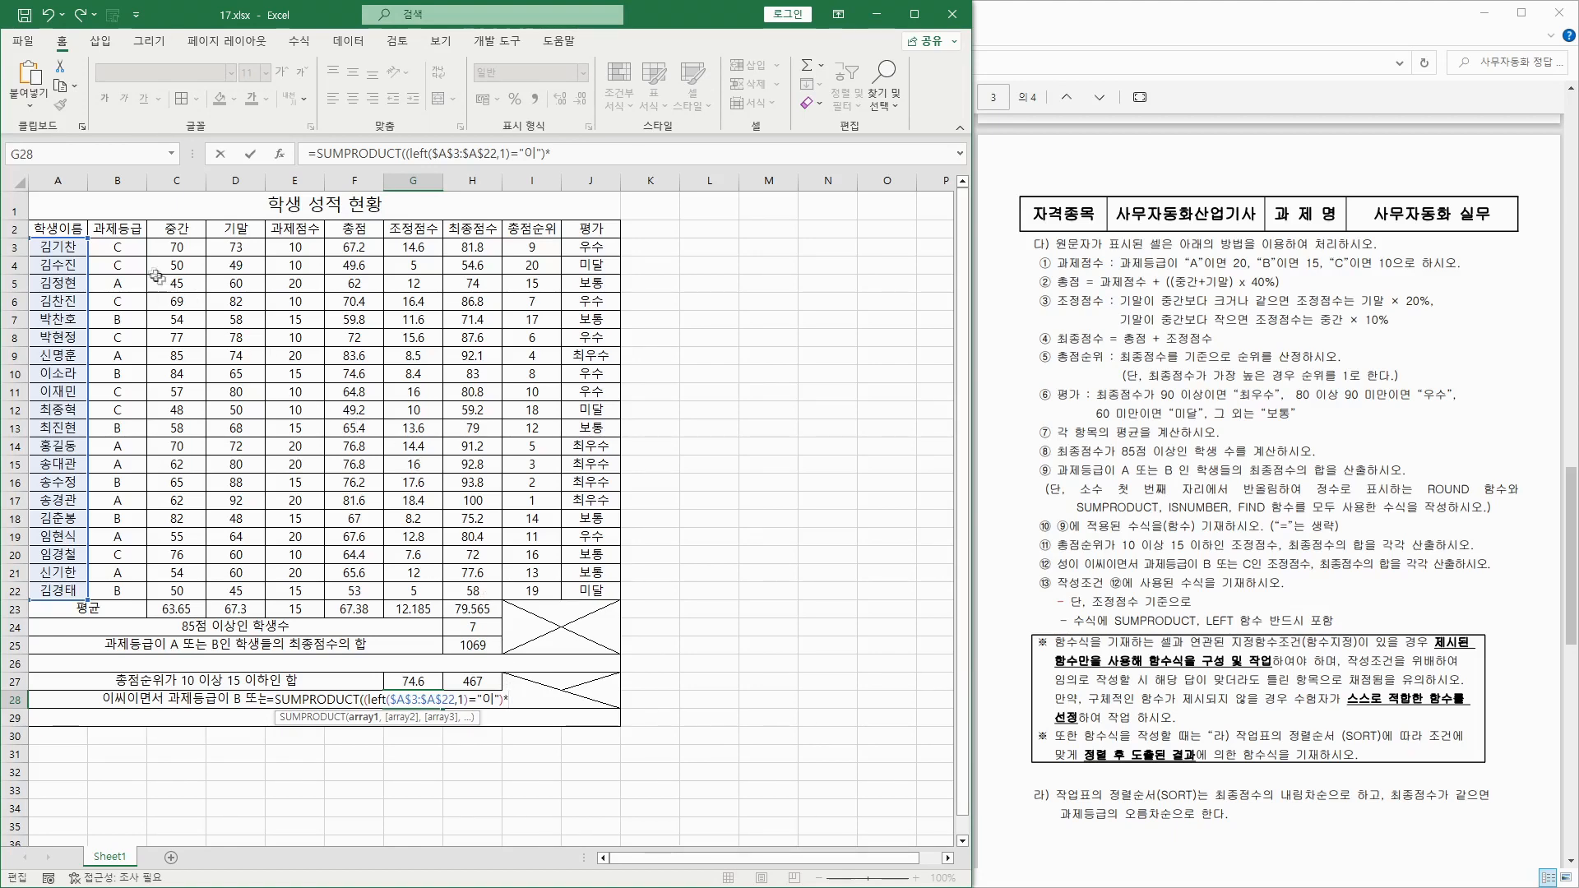
Multiply the LEFT condition in G28 by the 과제등급 condition B3:B22="B".
left_click(130, 250)
left_click_drag(129, 250, 185, 569)
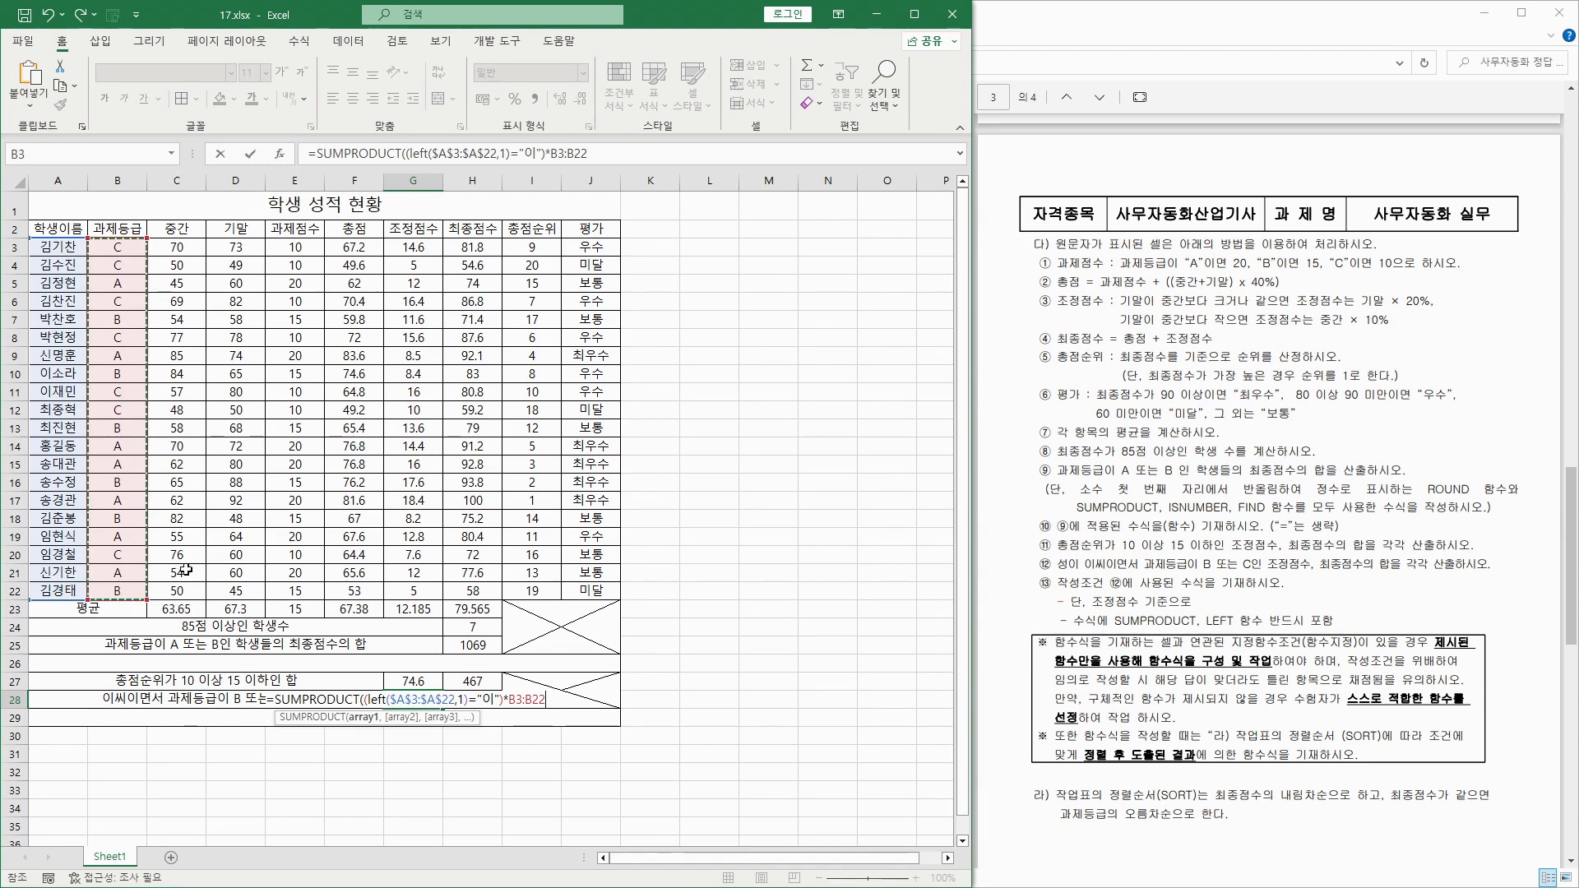
type("=")
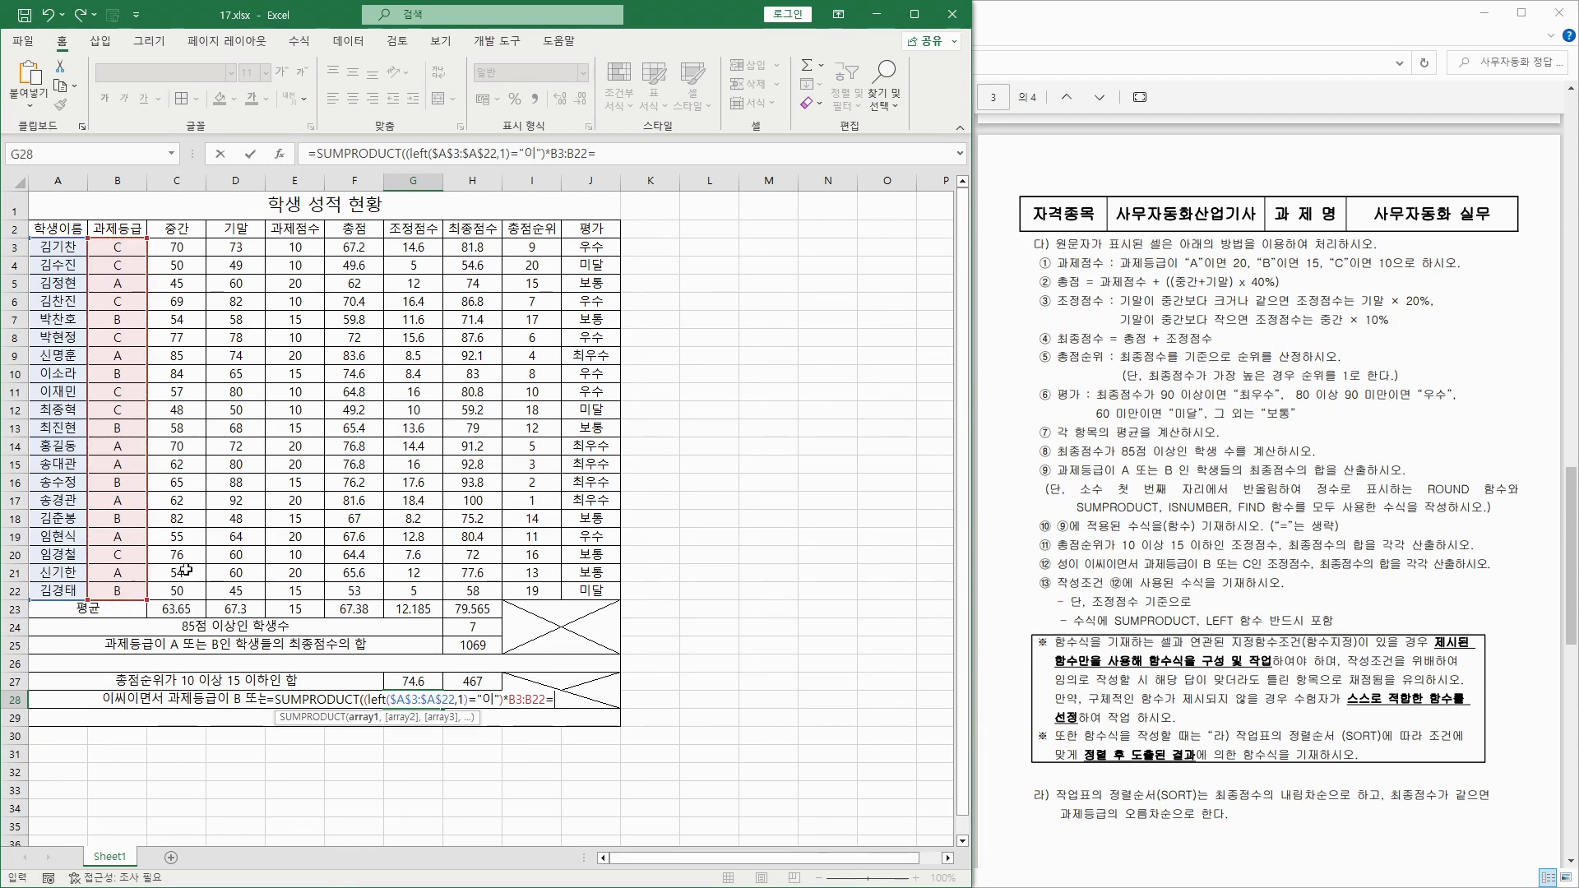
type("\"ㅠ")
key("BackSpace")
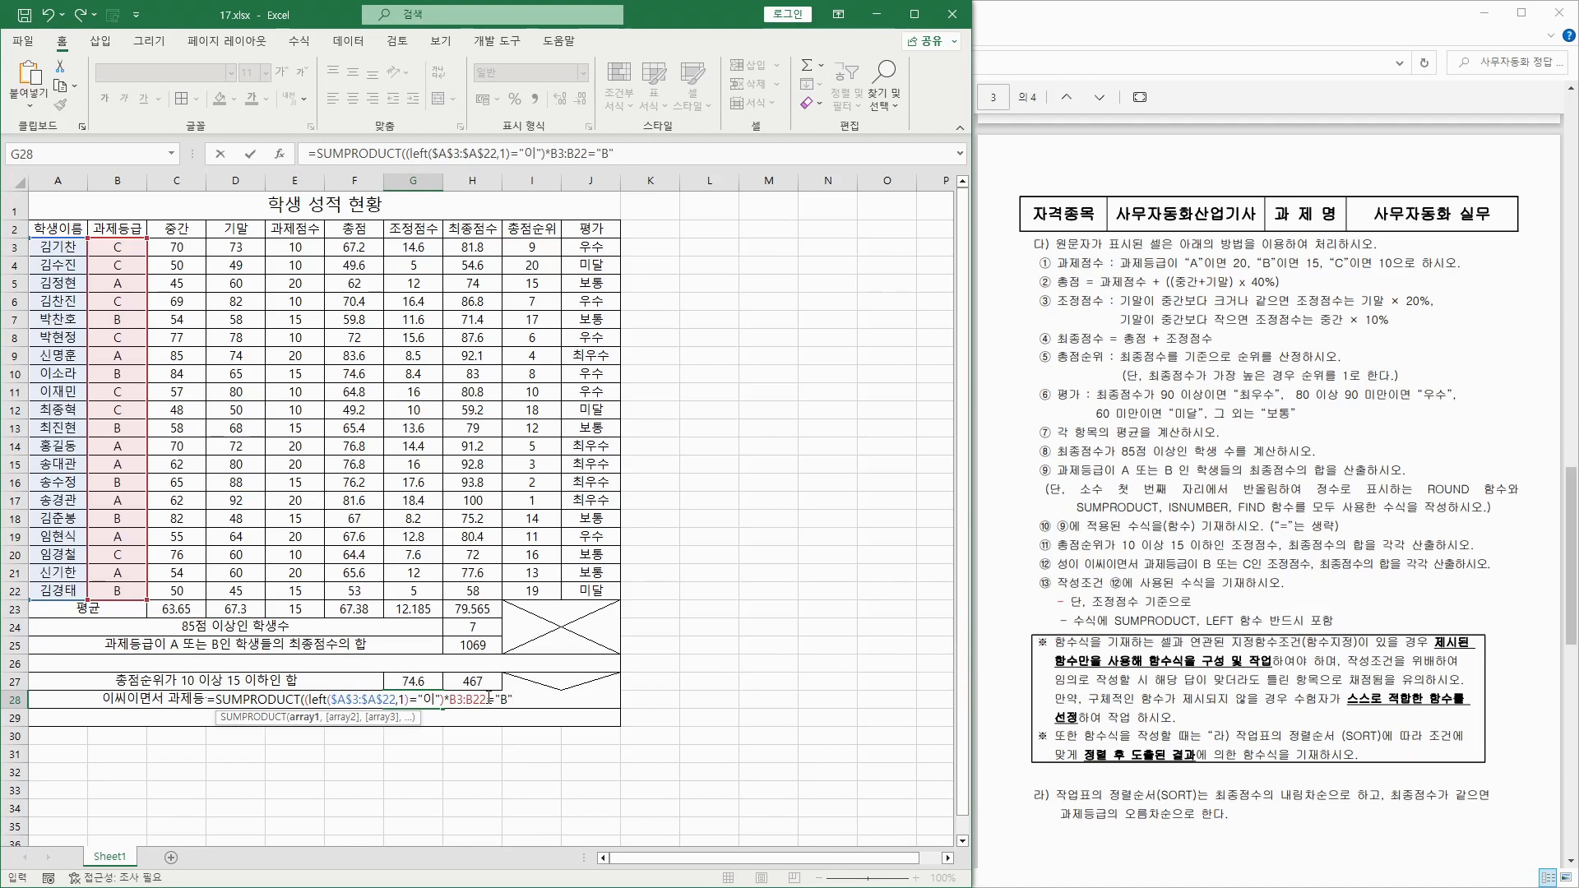
Enclose the B3:B22="B" comparison in the G28 formula in parentheses and follow it with a plus sign.
left_click(493, 700)
key("shift+Left")
key("shift+Left")
key("shift+Left")
key("shift+Left")
key("shift+Left")
key("shift+Left")
key("shift+Left")
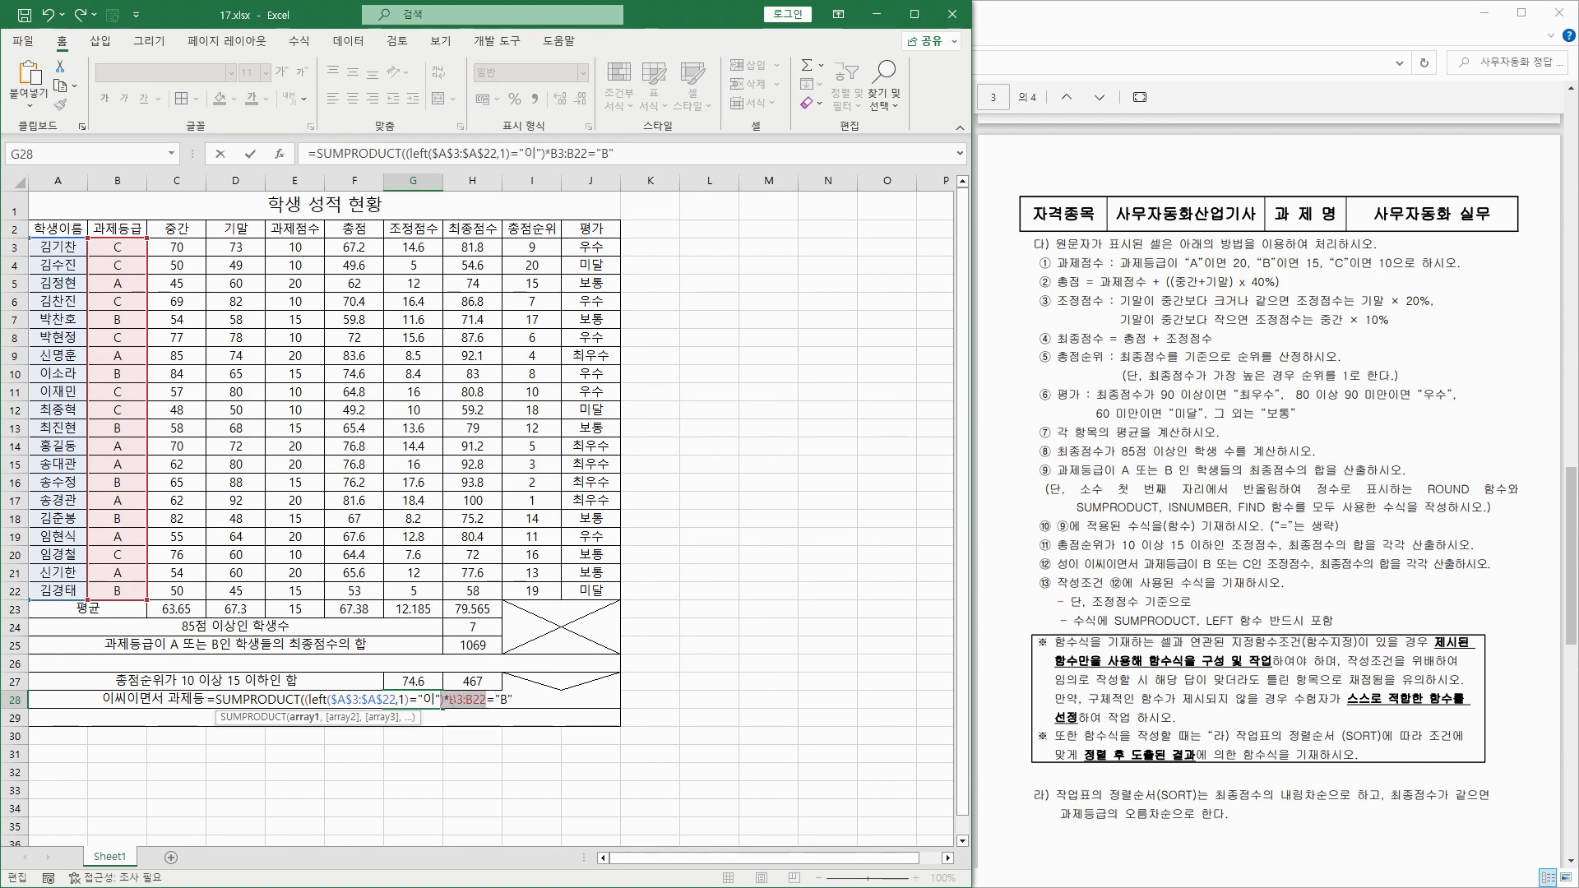
key("Left")
type("(")
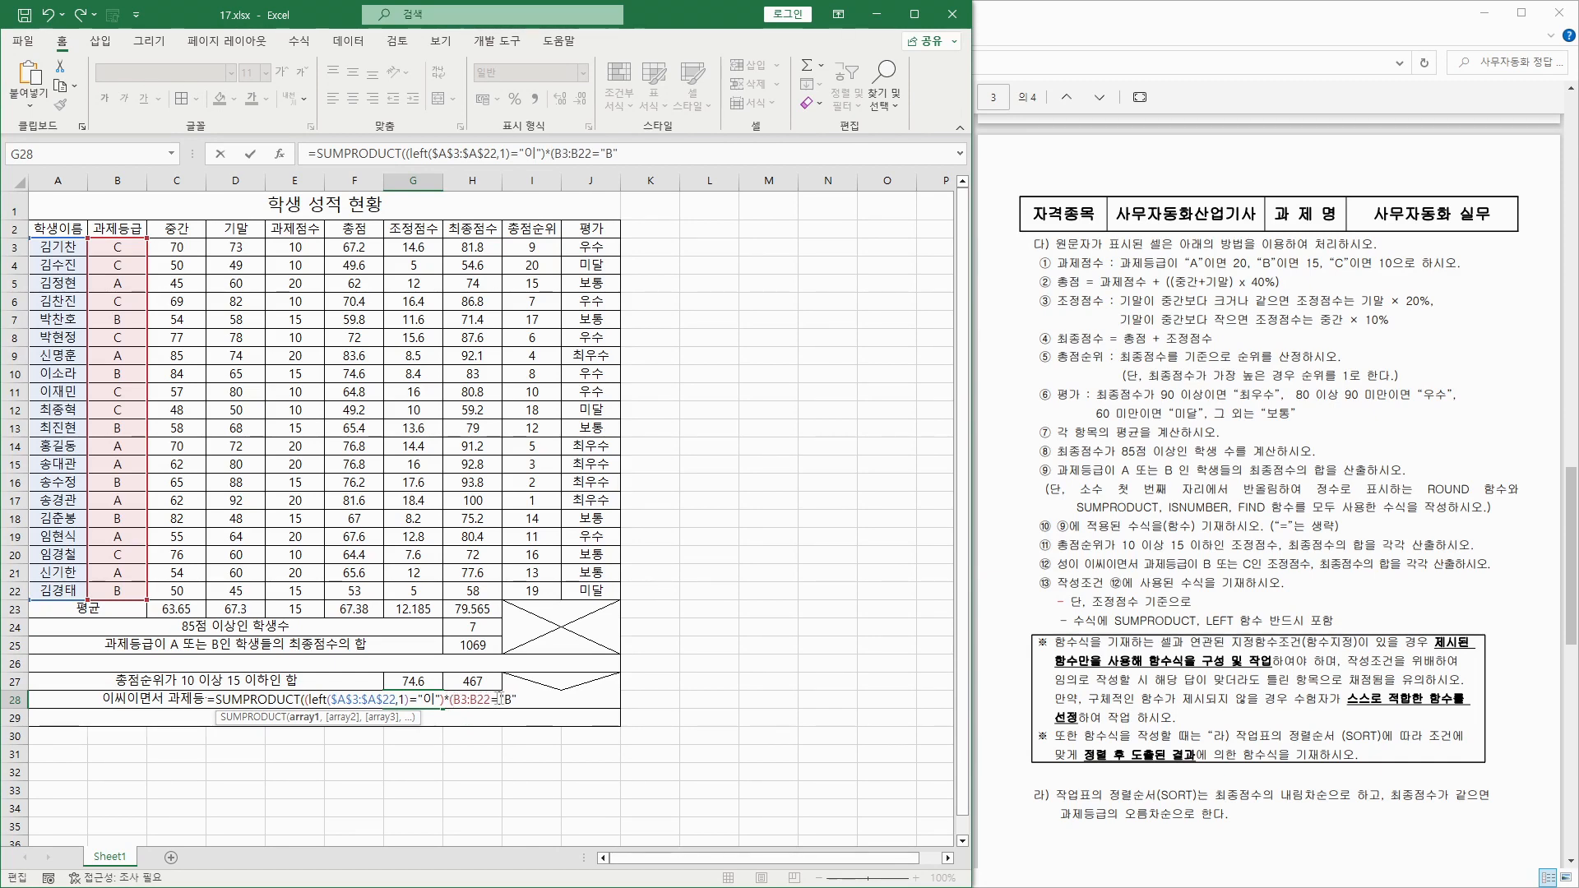
type(")+")
Duplicate the grade condition after the plus sign, change its criterion to "C" and wrap both grade conditions in outer parentheses.
left_click_drag(449, 699, 519, 699)
key("ctrl+c")
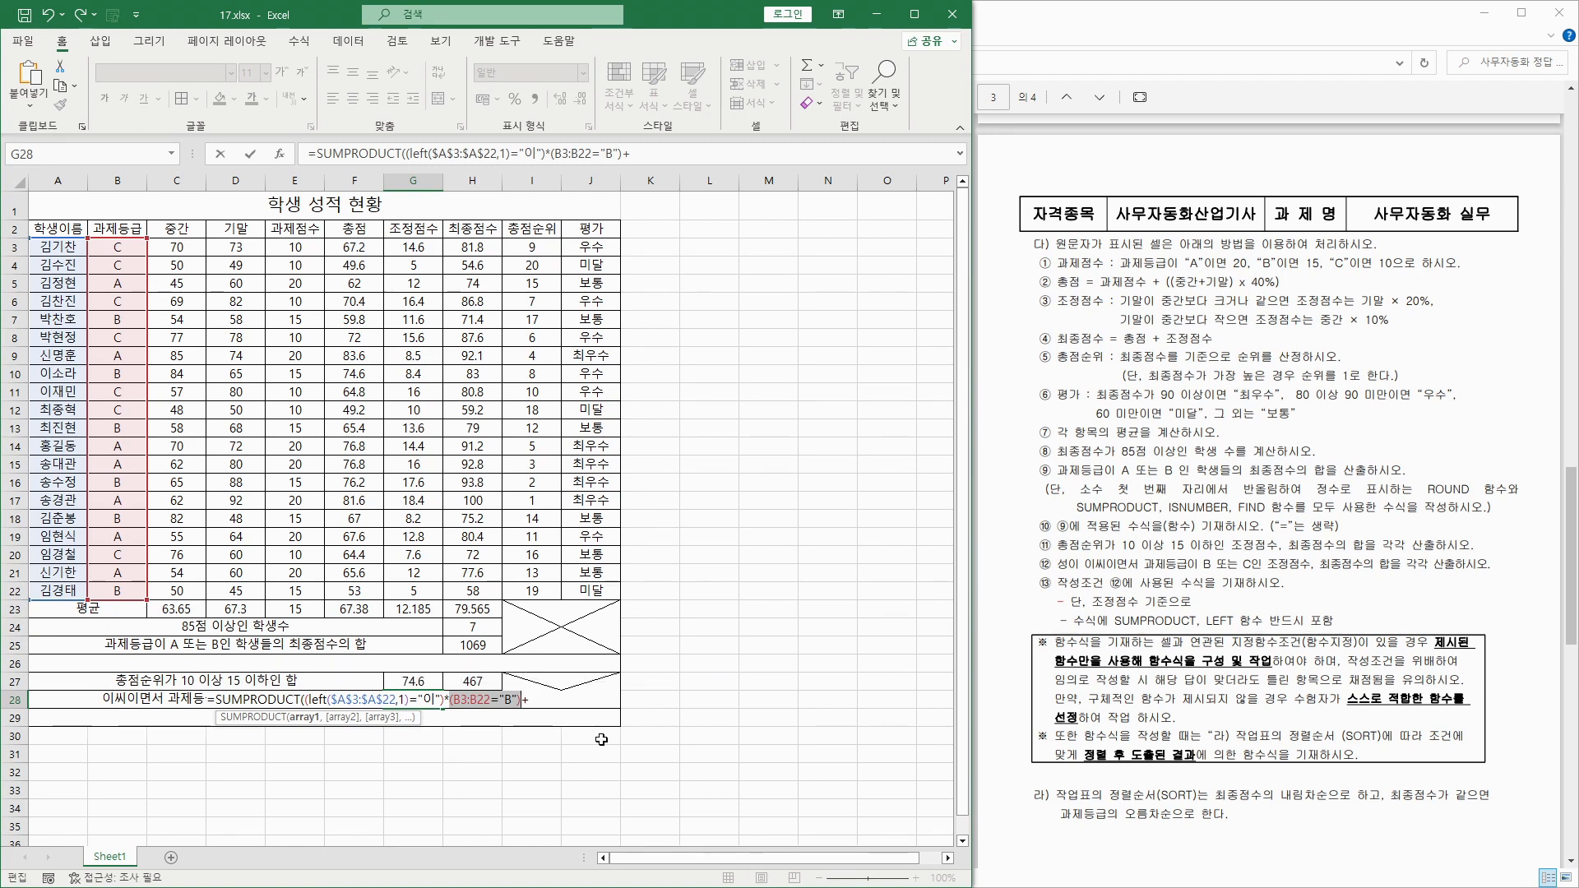
left_click(540, 700)
key("ctrl+v")
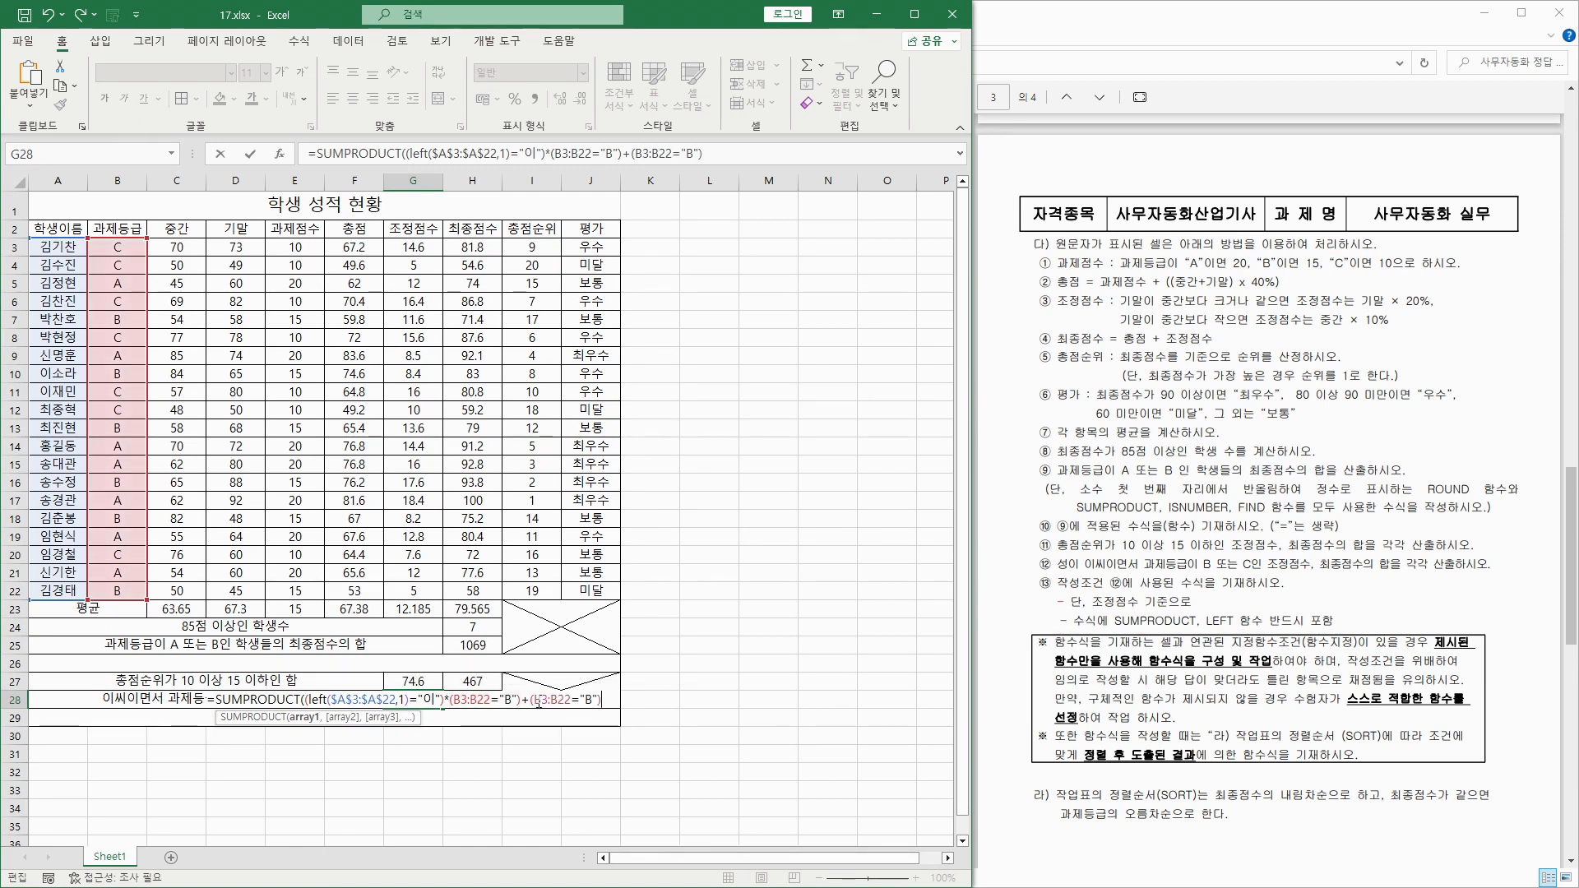
double_click(591, 702)
type("C")
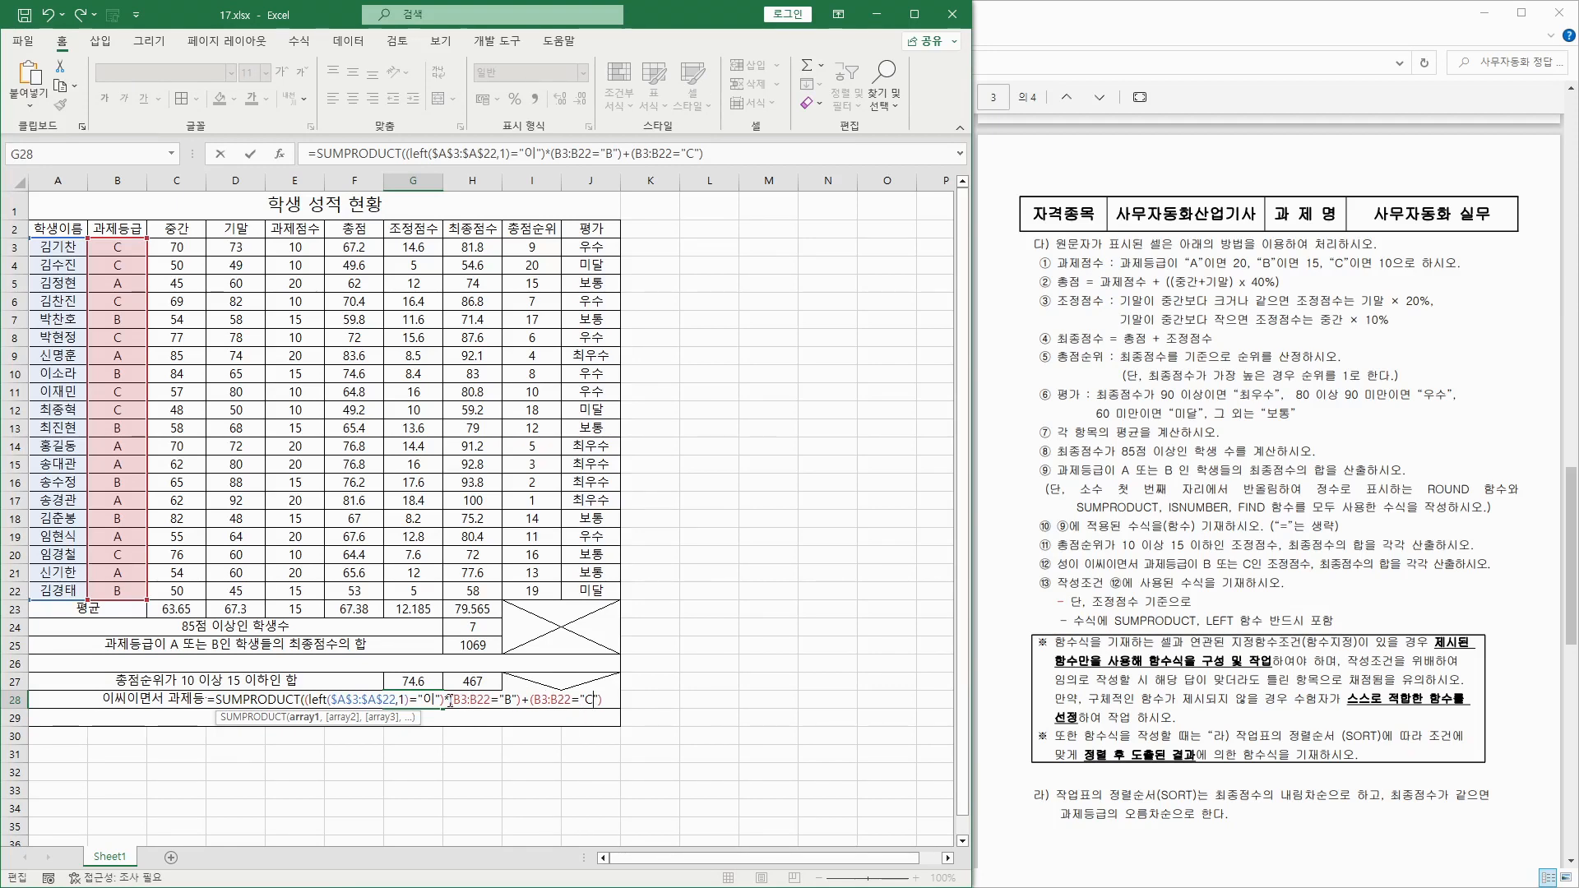
type("(")
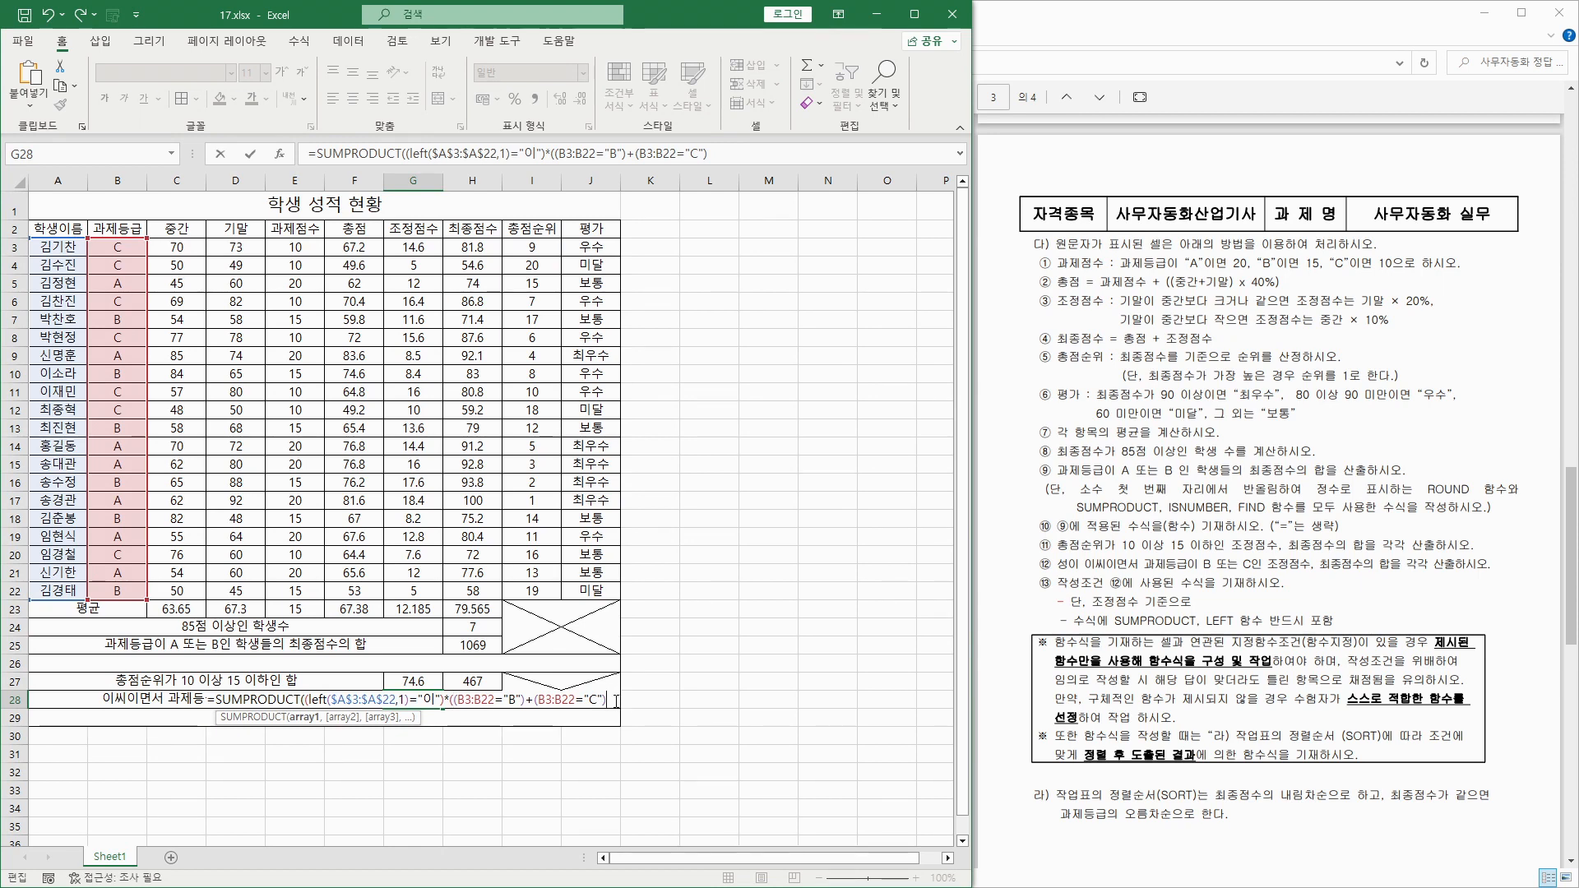
type(")")
Add the 조정점수 range G3:G22 as the second SUMPRODUCT array in G28 and complete the formula.
type(",")
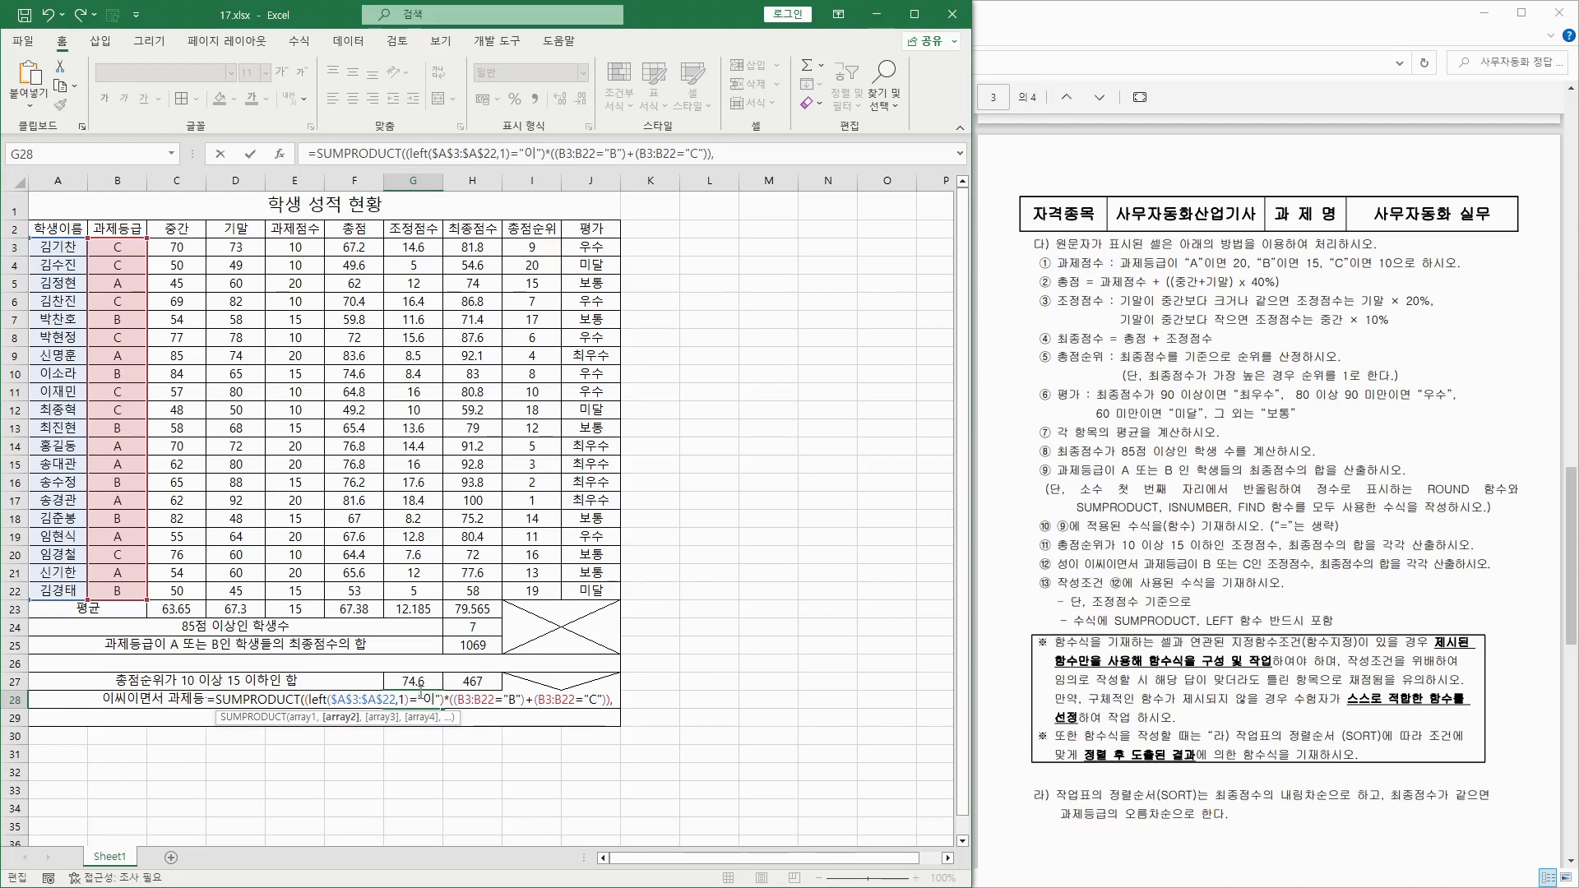
left_click(414, 248)
left_click_drag(415, 264, 420, 588)
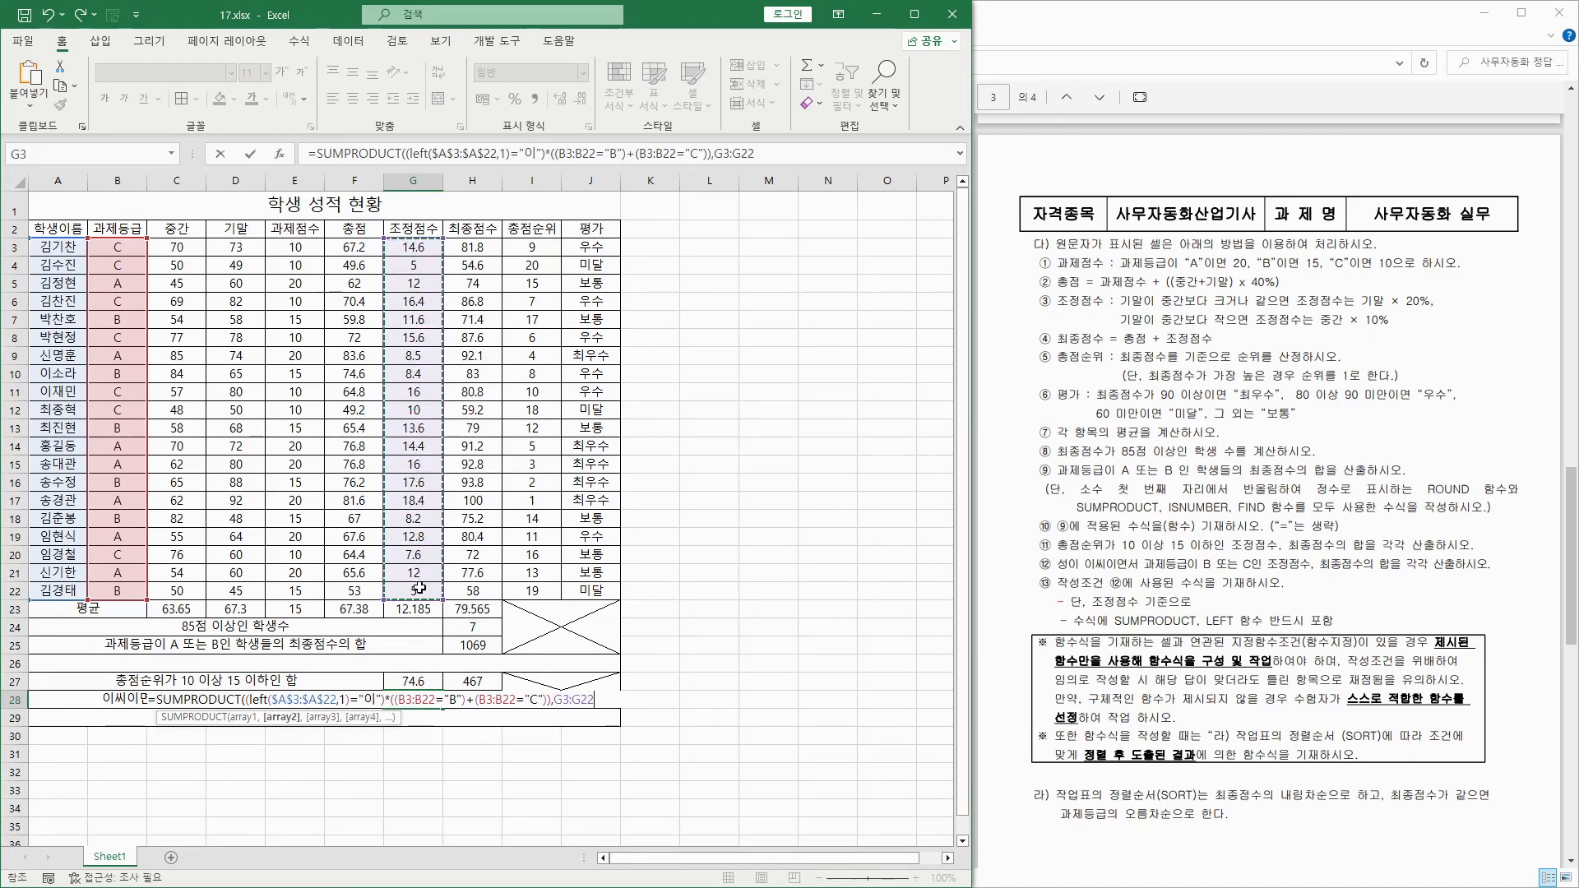
type(")")
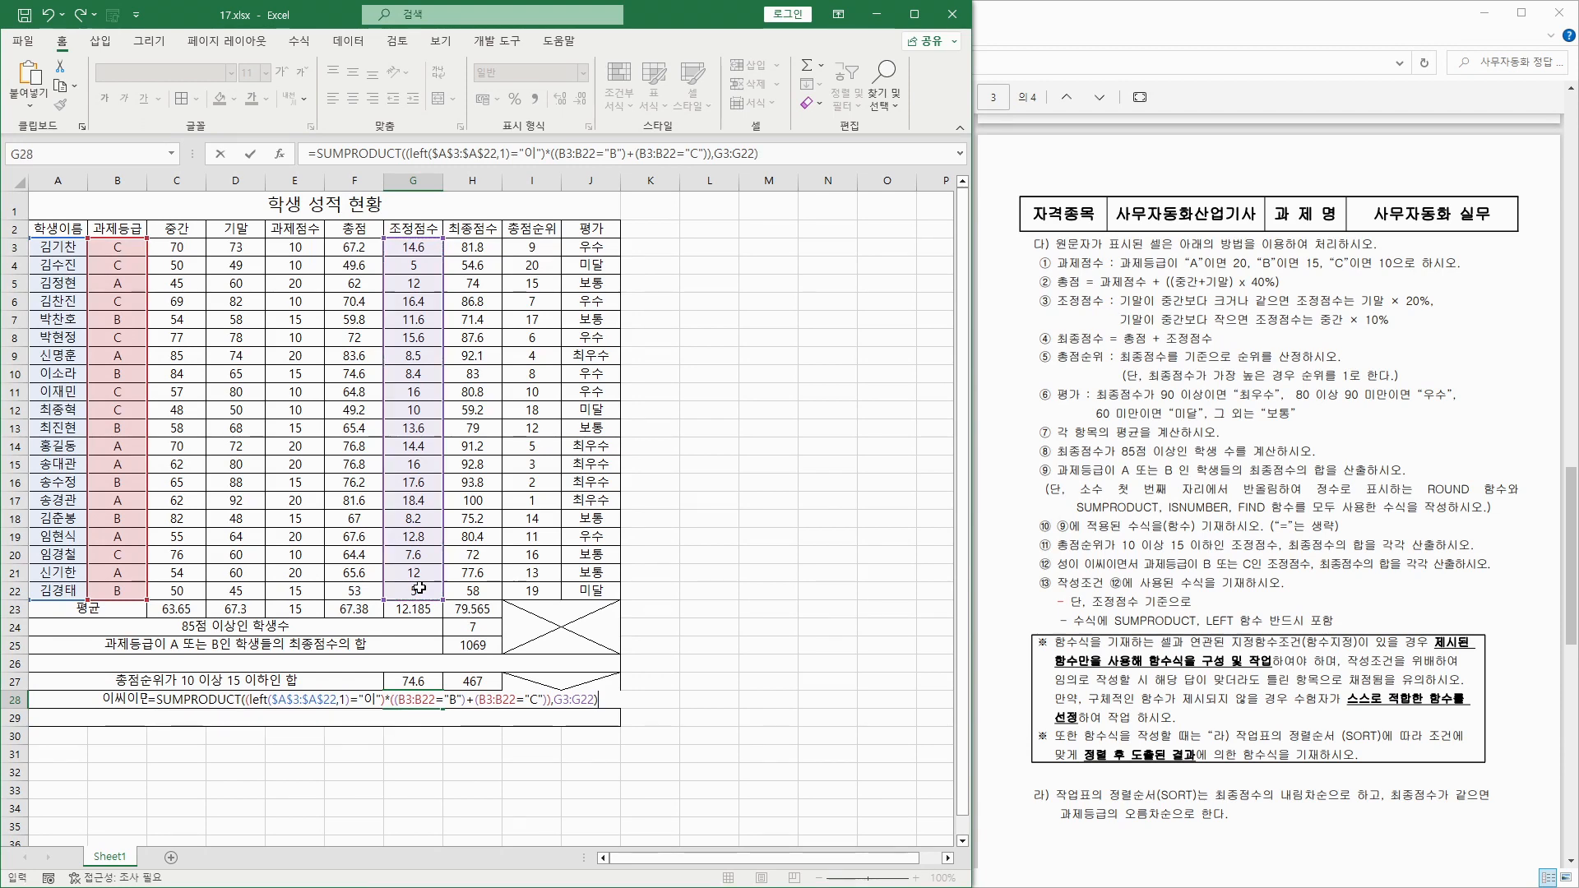
key("Return")
Fill the G28 formula across to H28 and check the ranges in the H28 formula.
left_click(419, 699)
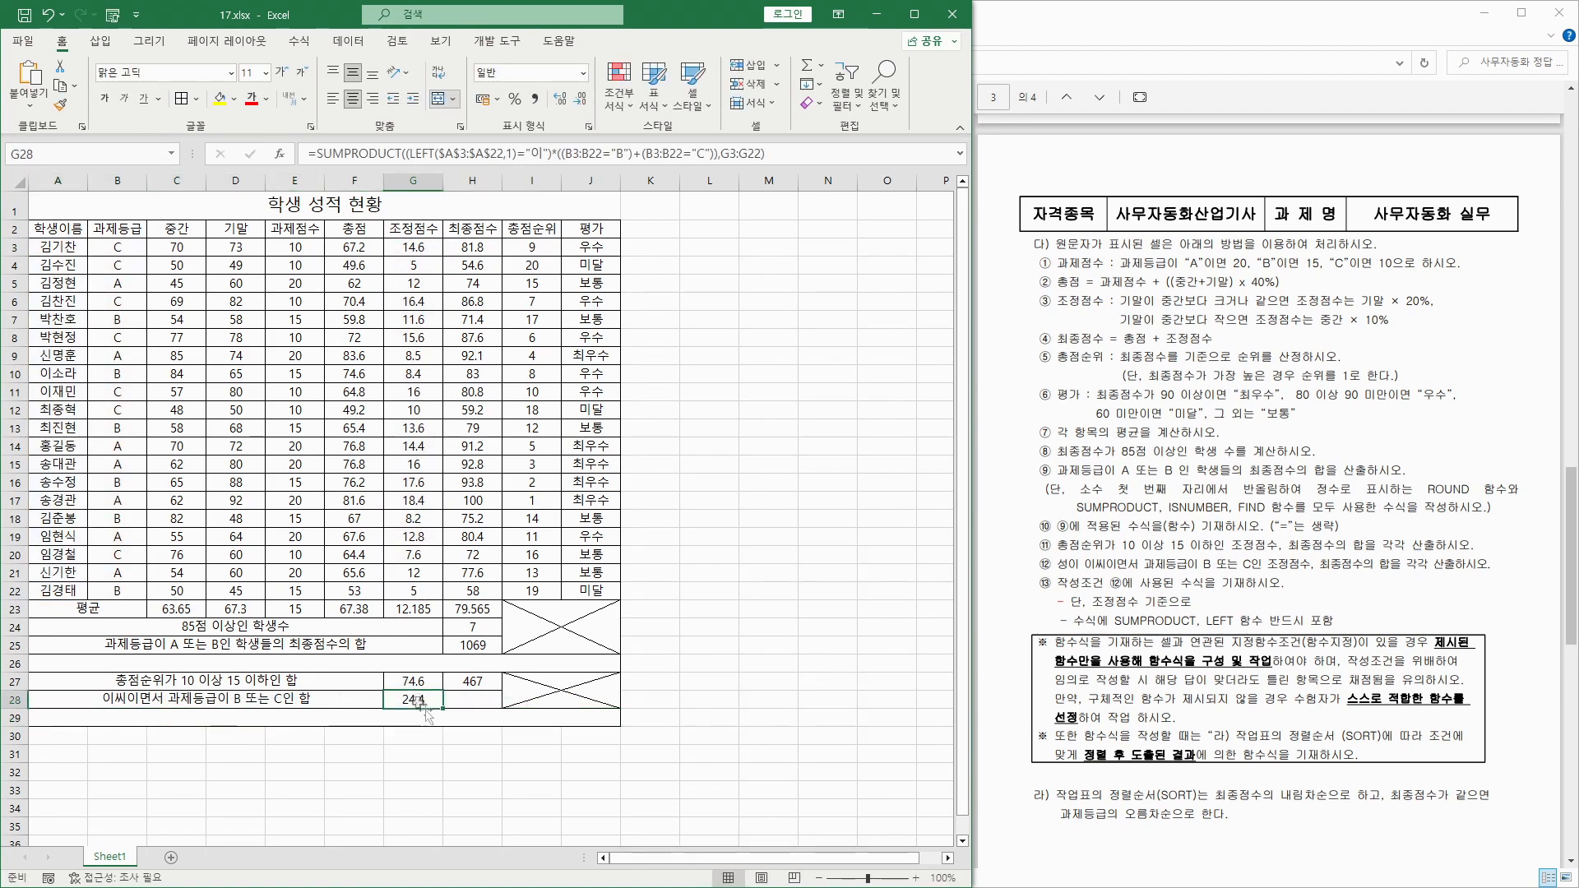
left_click_drag(442, 707, 487, 712)
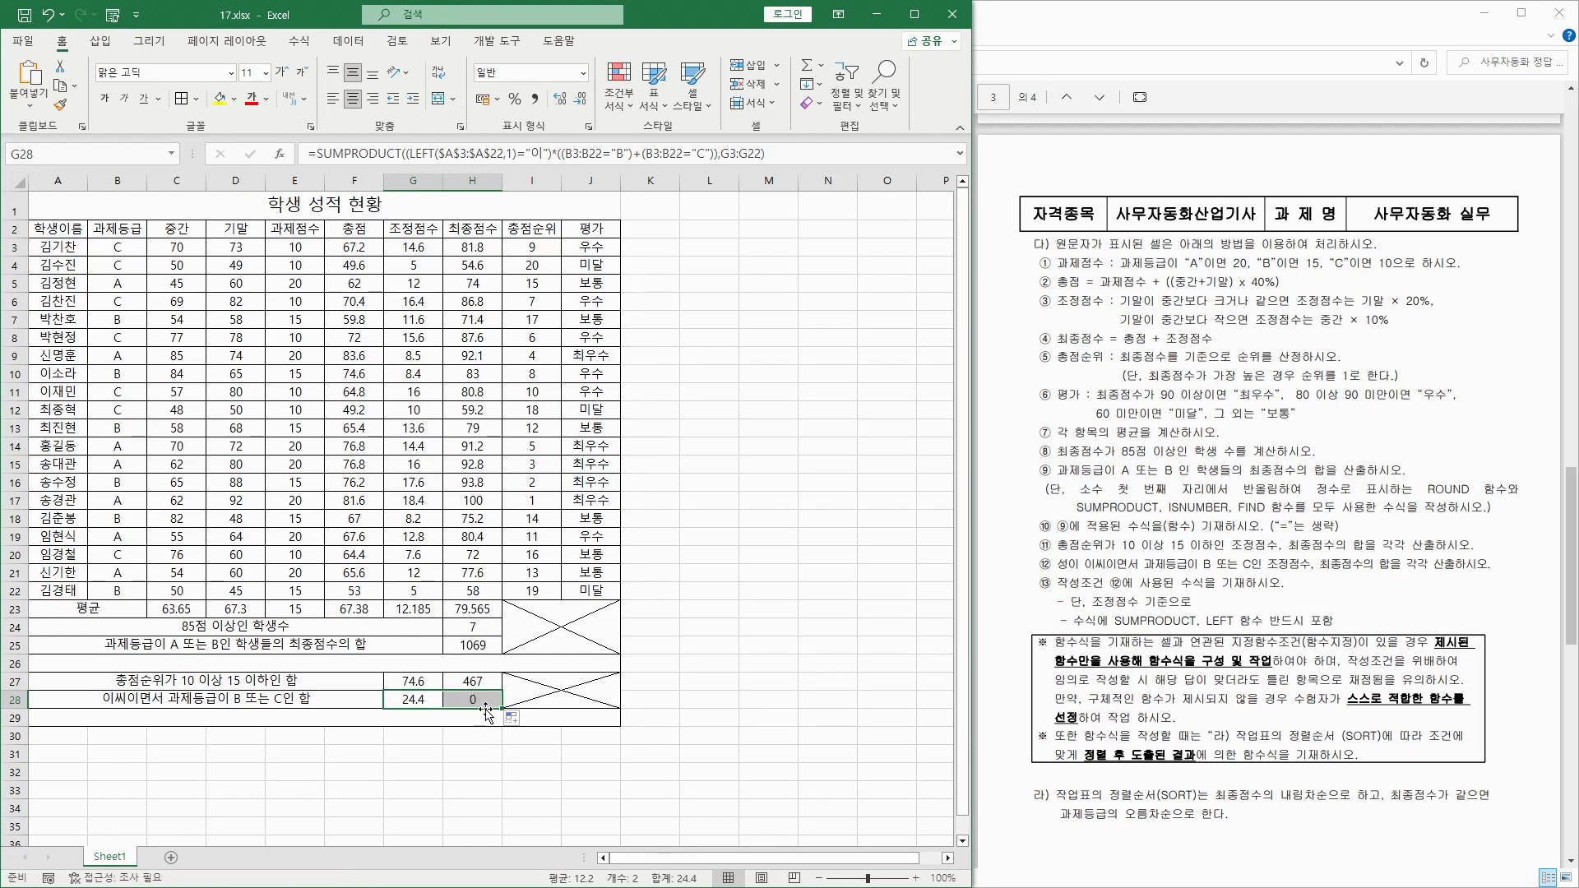
double_click(479, 699)
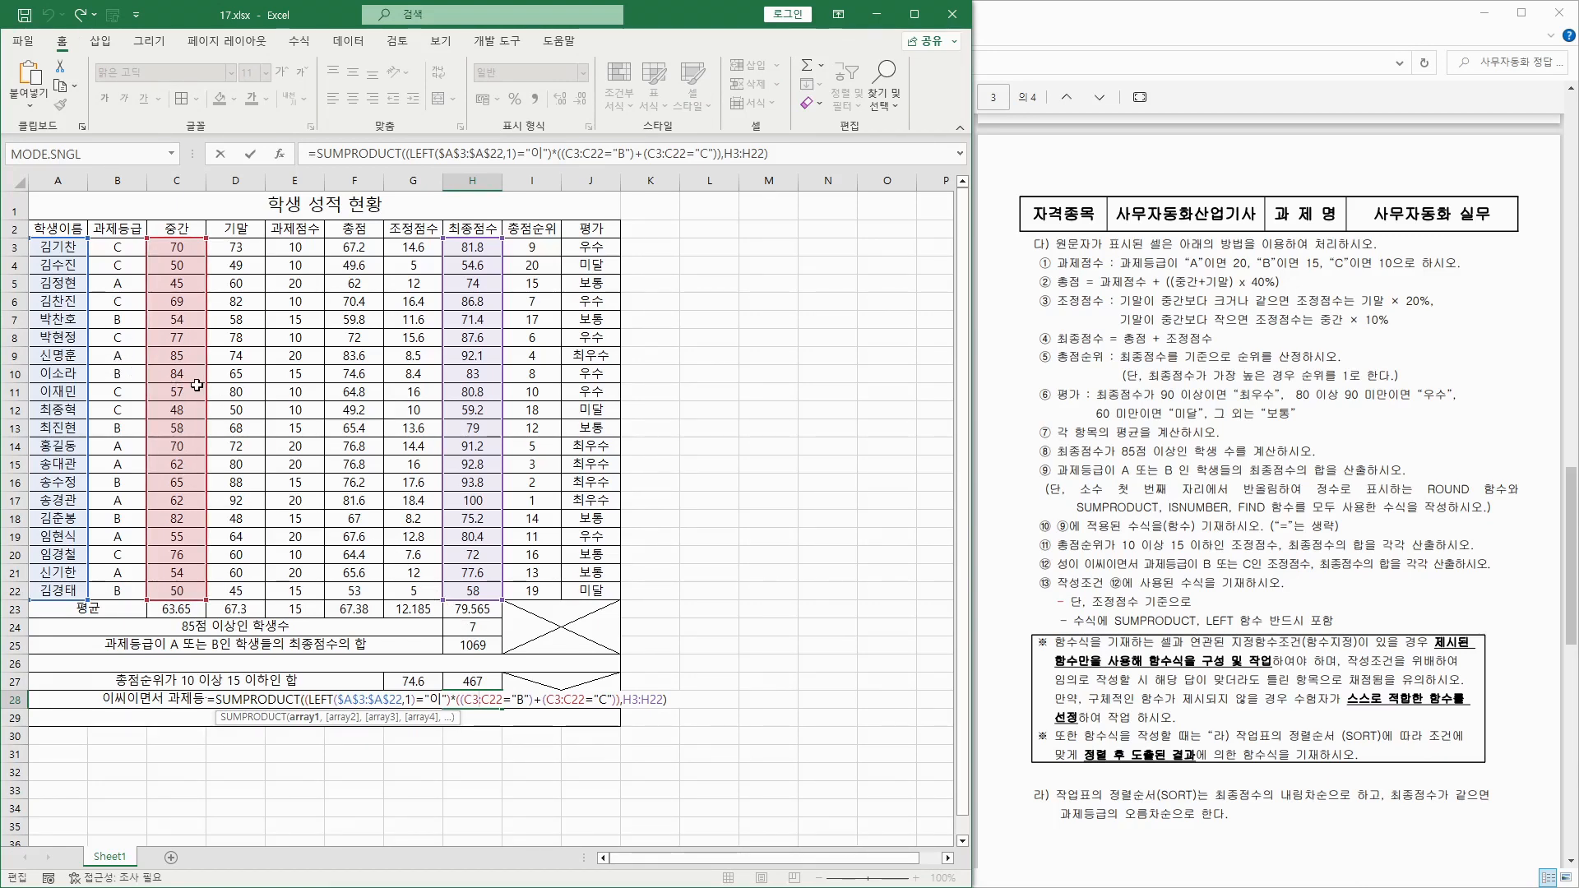
key("ctrl+Return")
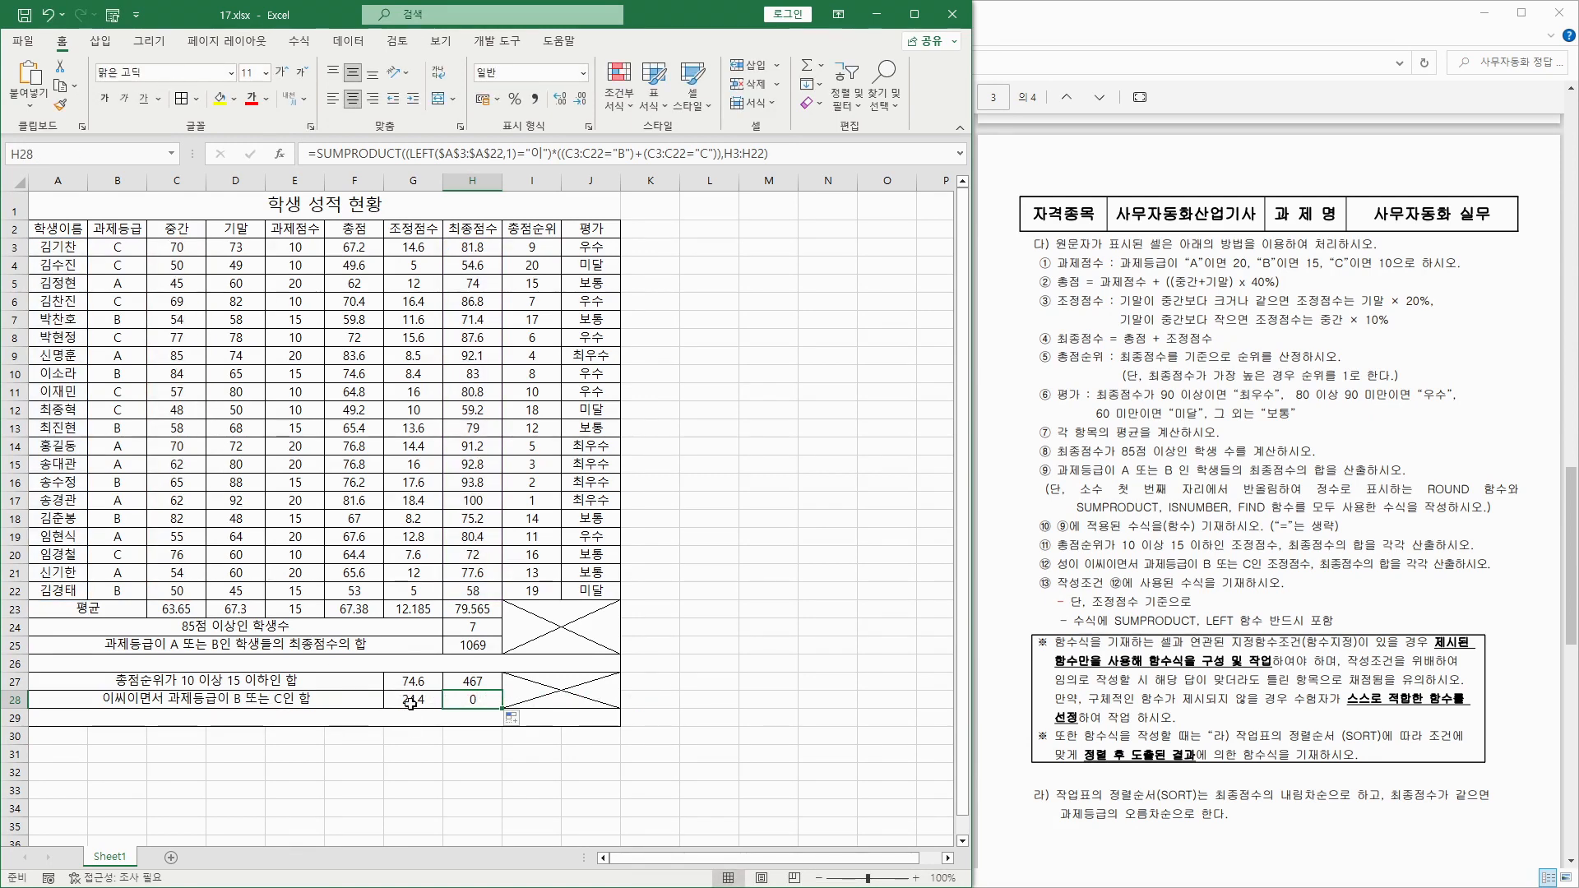
Make both B3:B22 ranges in the G28 formula absolute as $B$3:$B$22 and complete the formula.
double_click(412, 704)
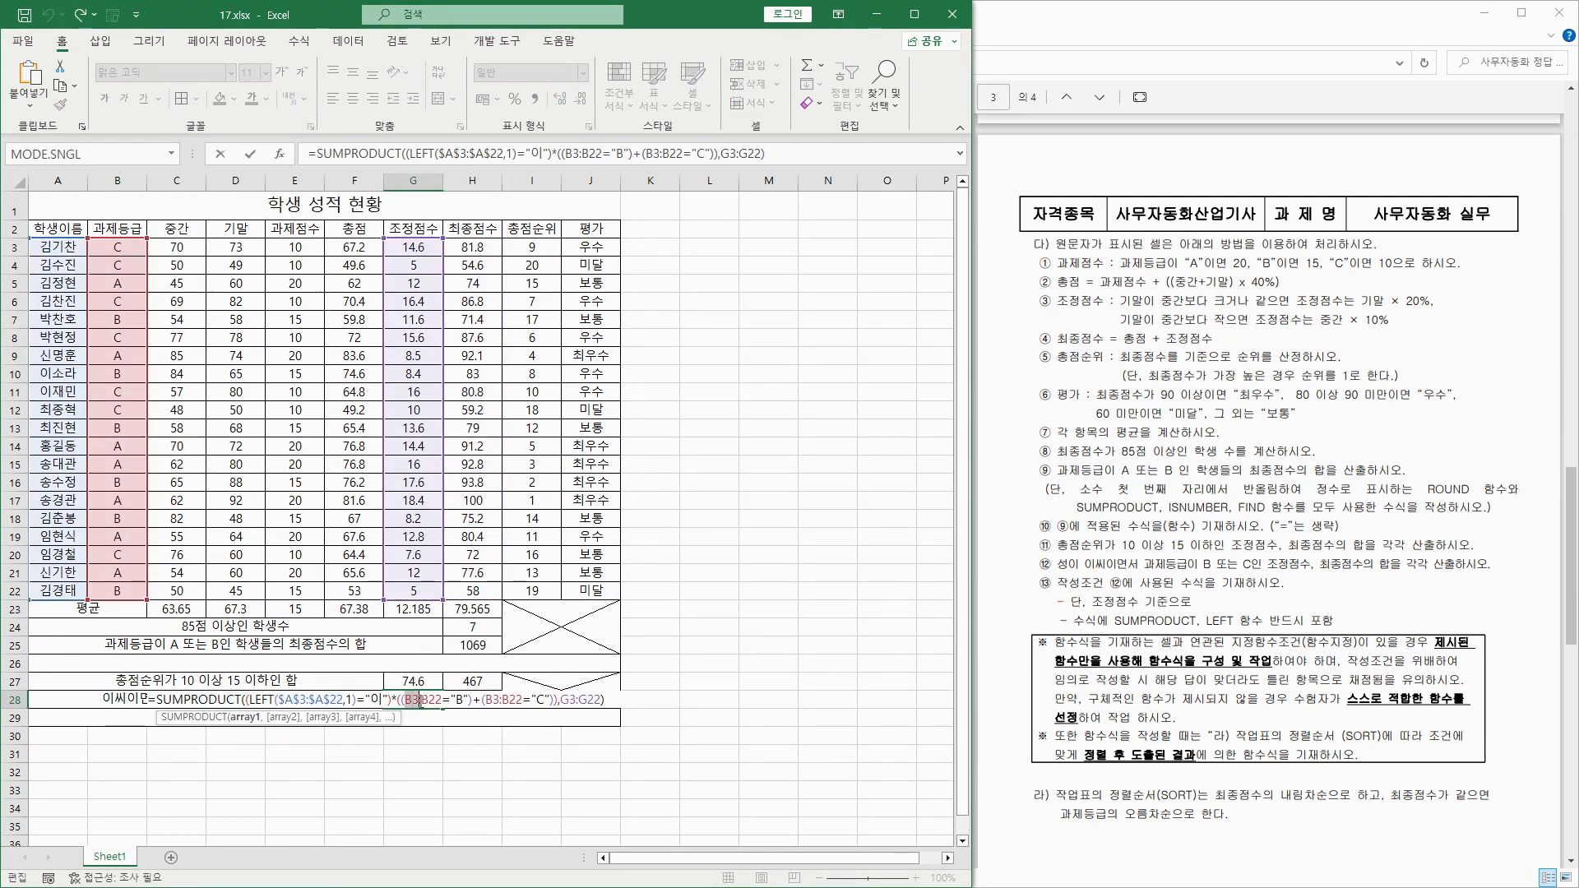
key("F4")
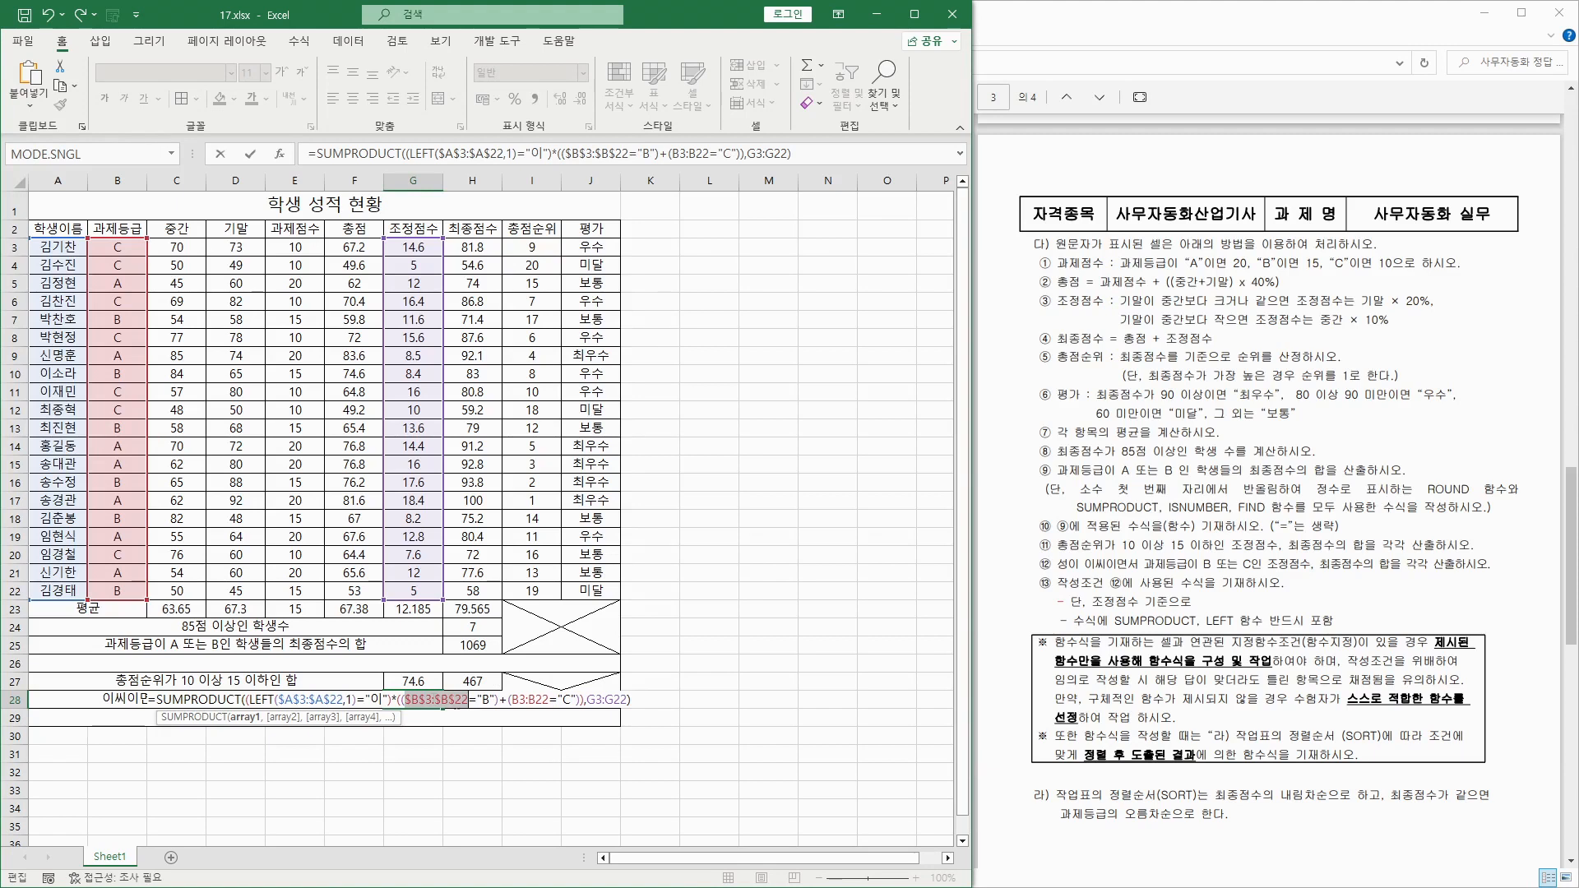
left_click_drag(521, 701, 537, 700)
key("F4")
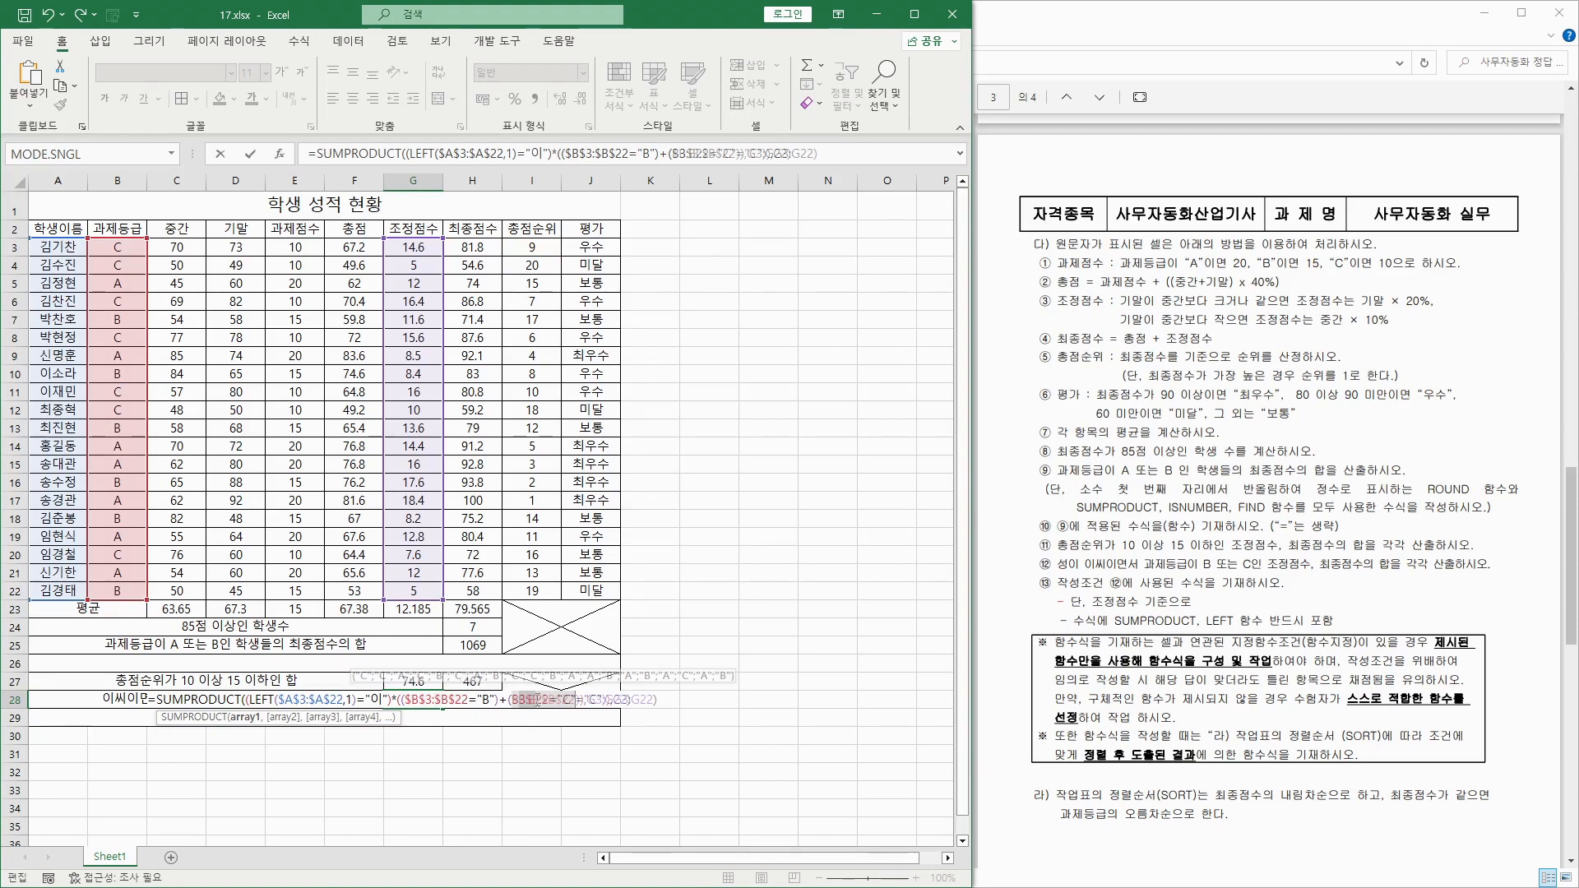
key("Return")
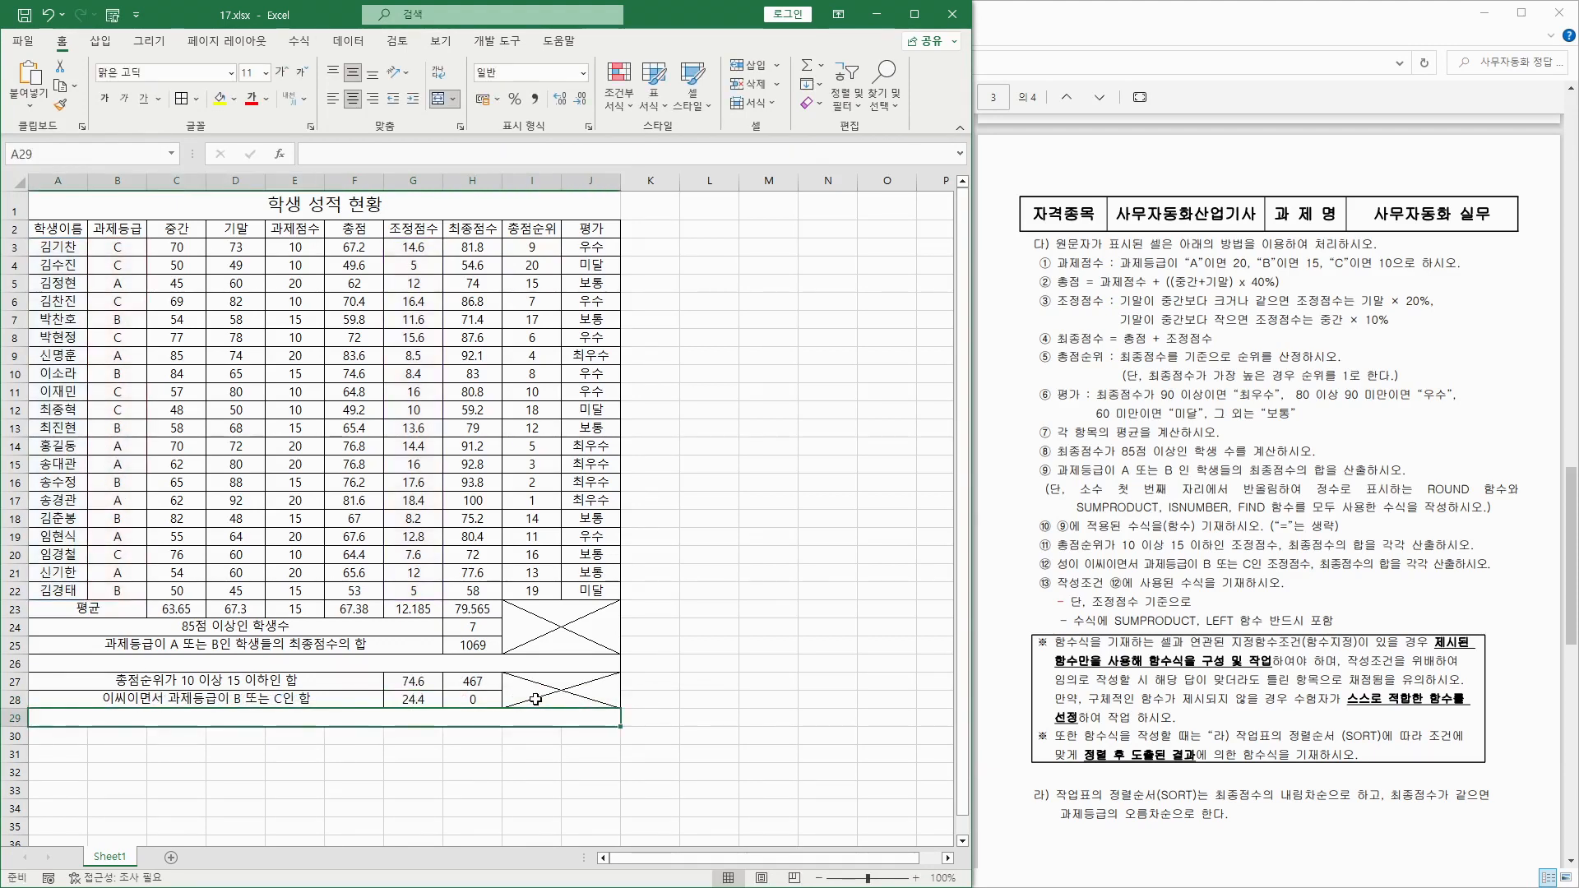
Fill the corrected G28 formula across to H28 and check the ranges referenced in H28.
left_click(436, 700)
left_click_drag(440, 705, 473, 701)
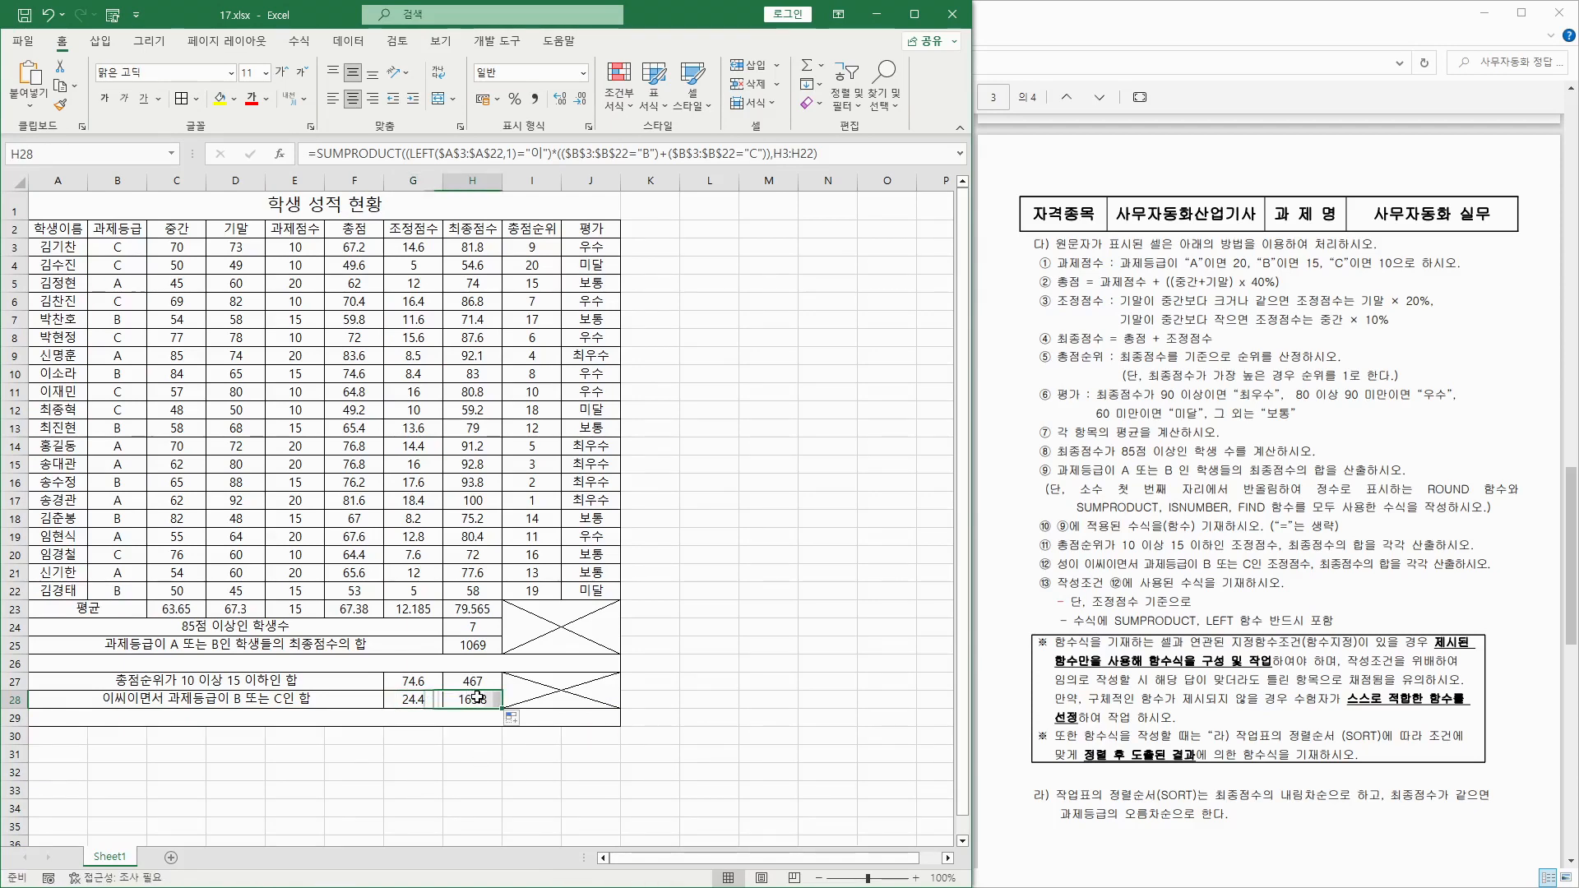
double_click(473, 700)
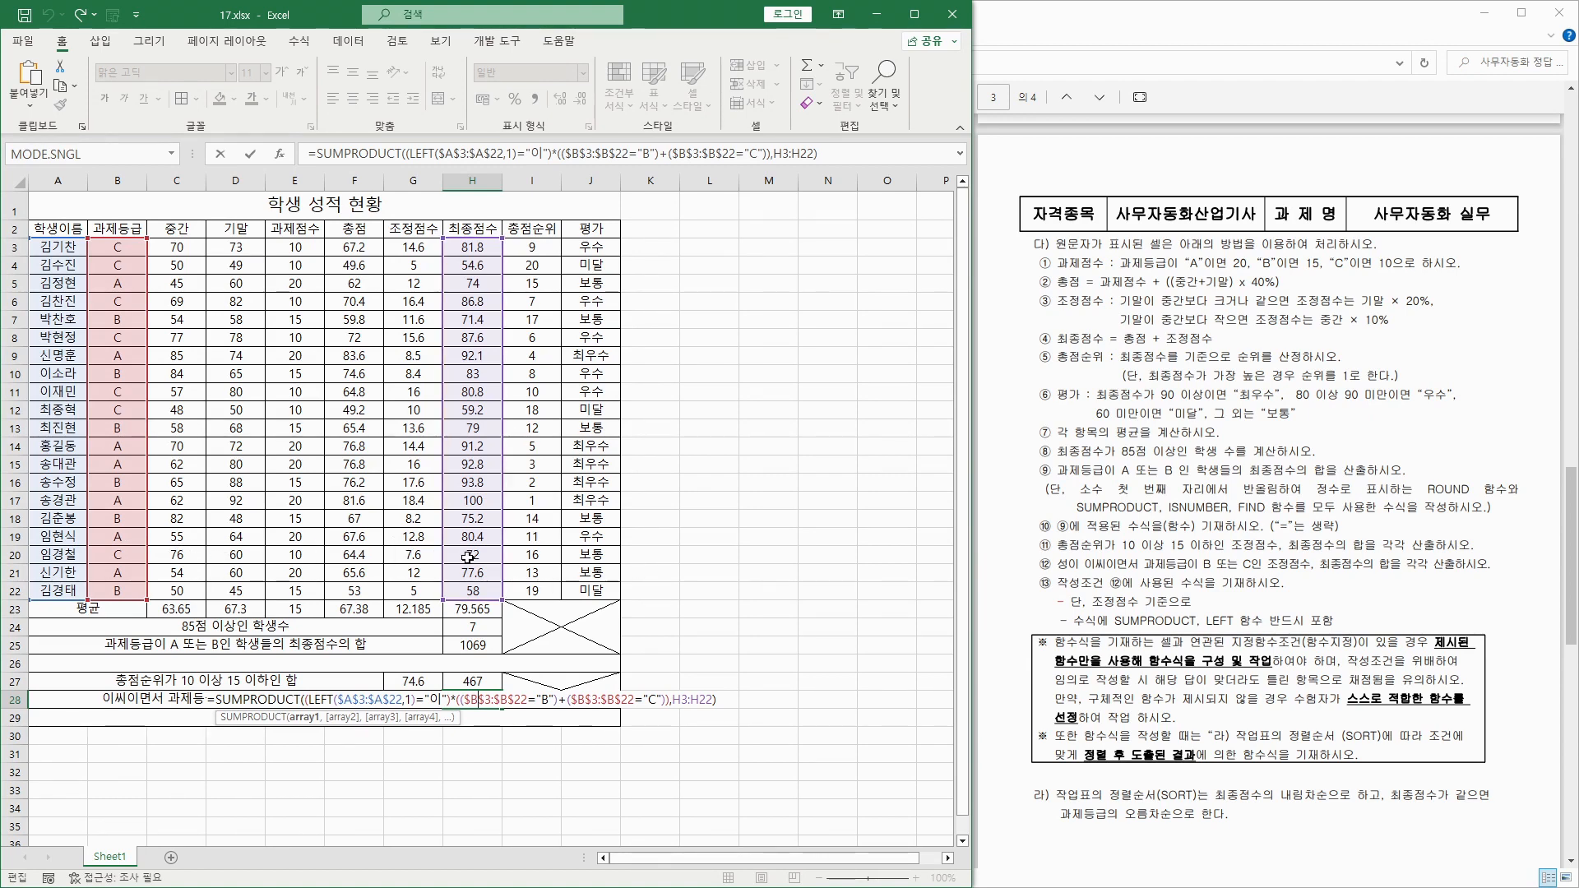
key("Return")
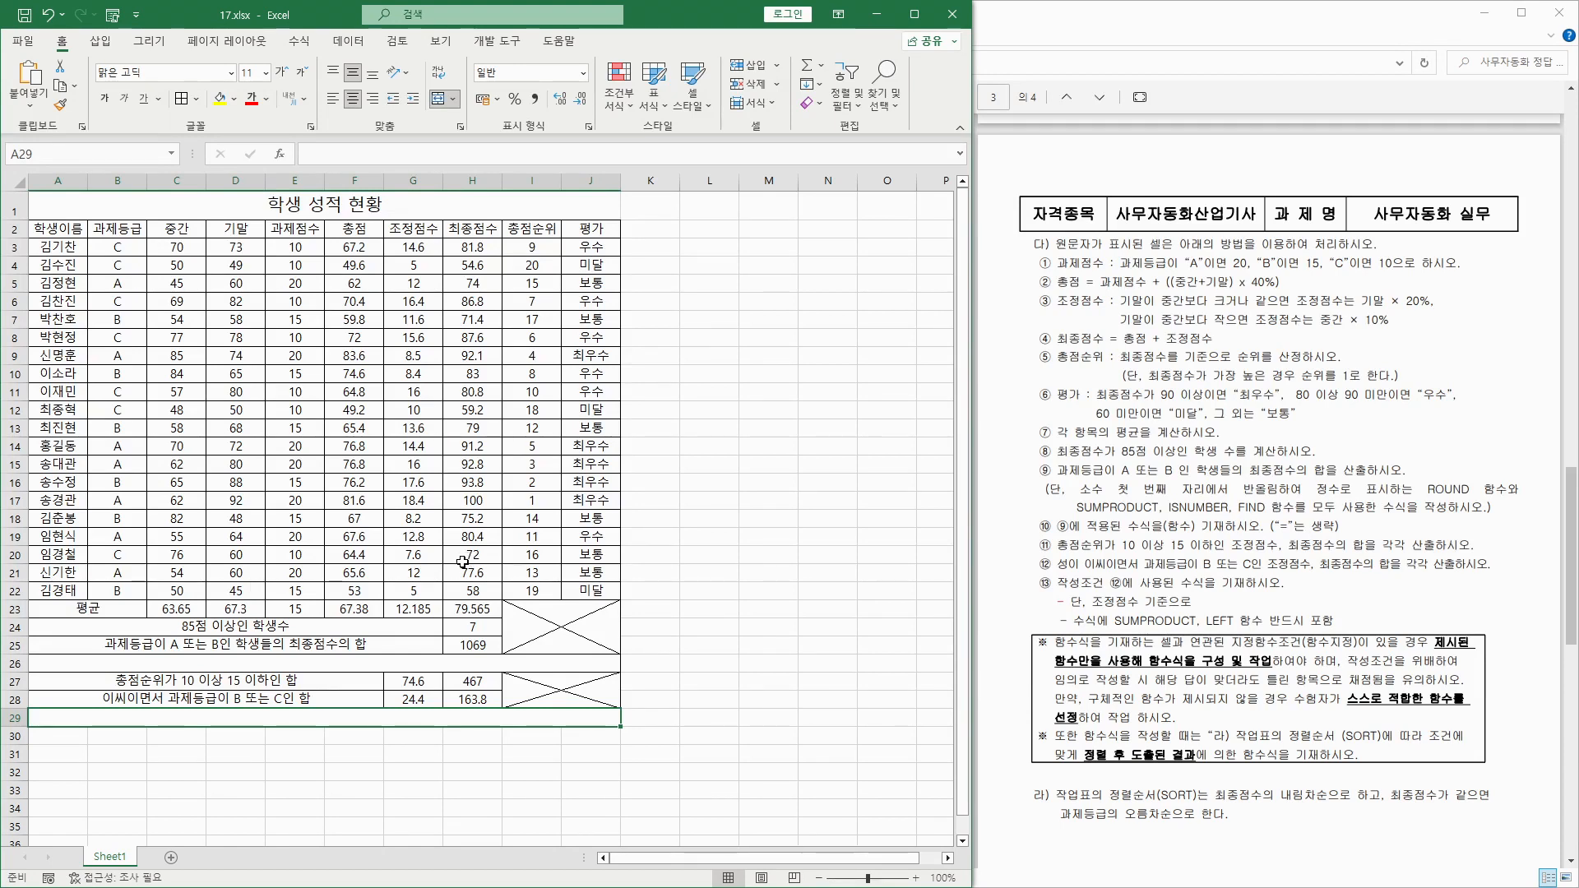
Try the G28 formula without the parentheses around the LEFT($A$3:$A$22,1)="이" comparison.
double_click(425, 701)
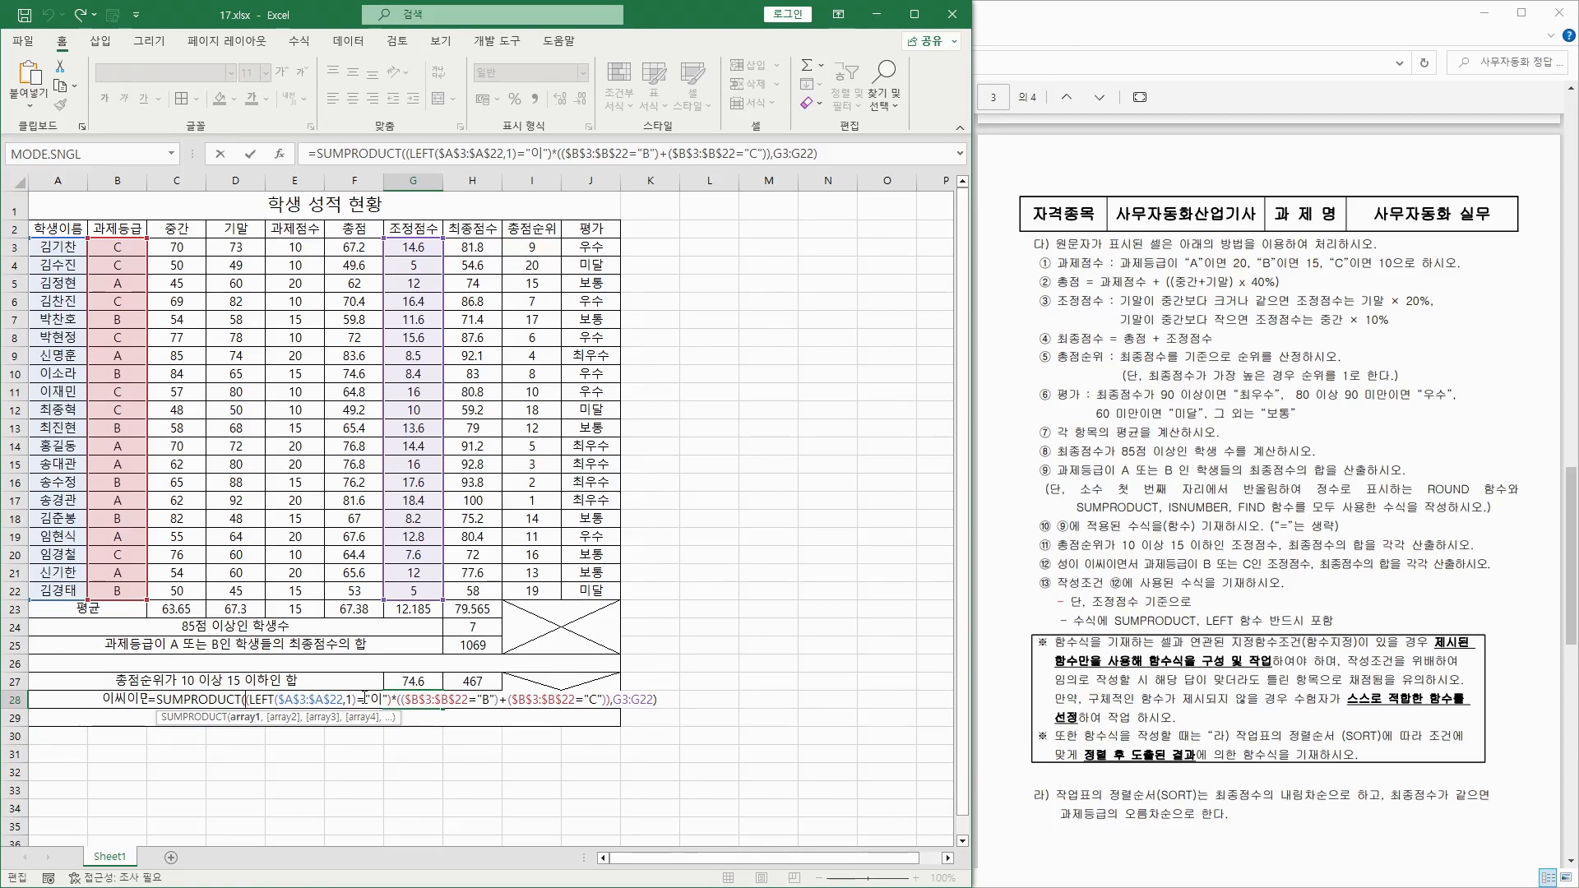
key("BackSpace")
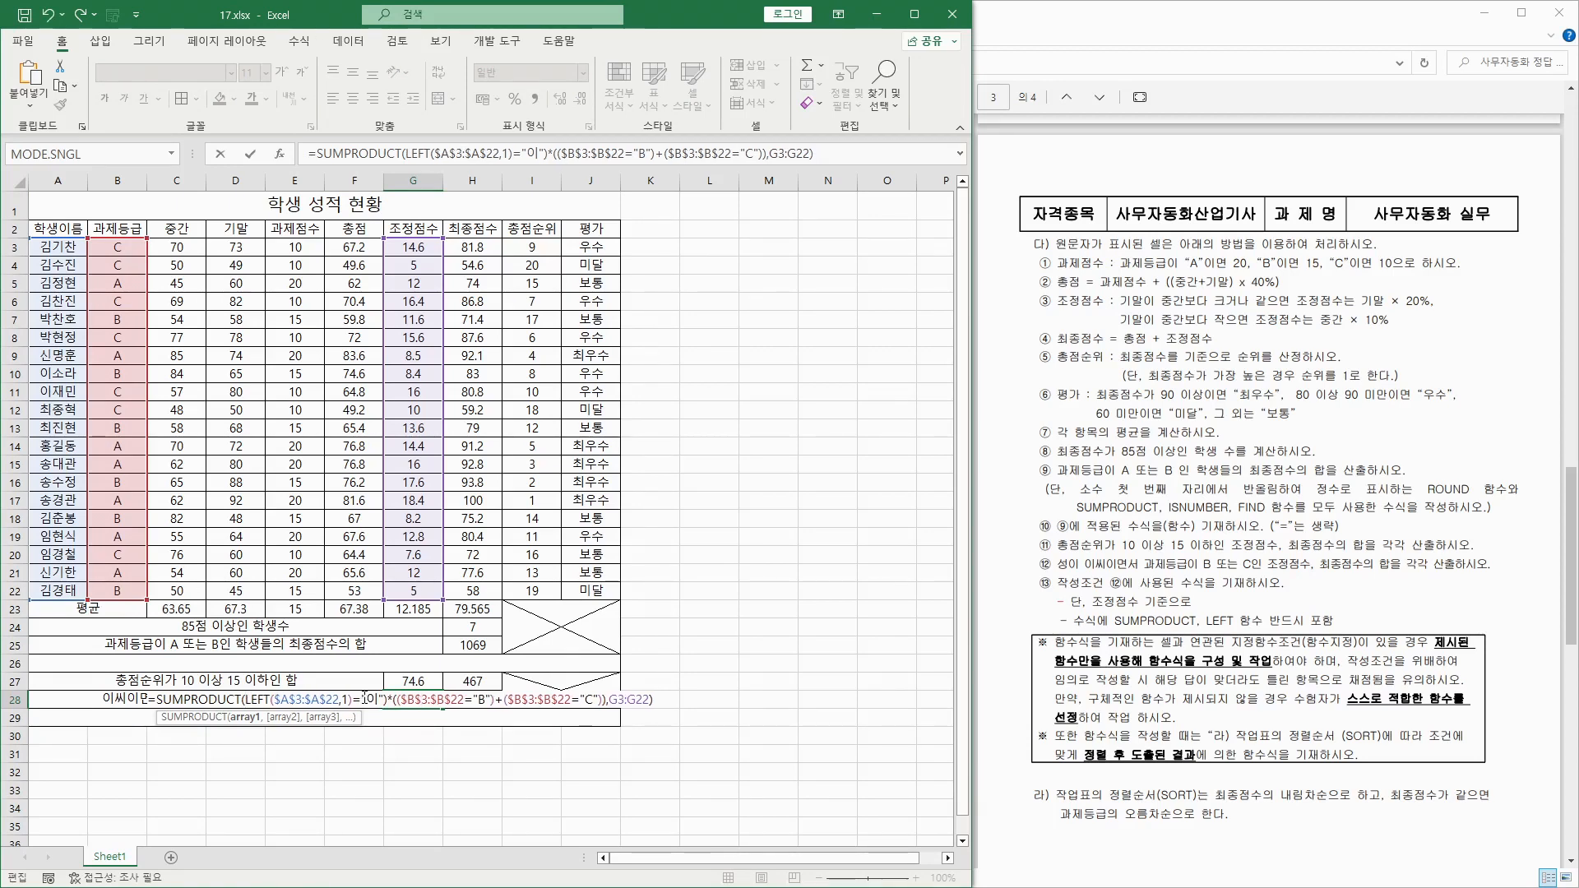
key("BackSpace")
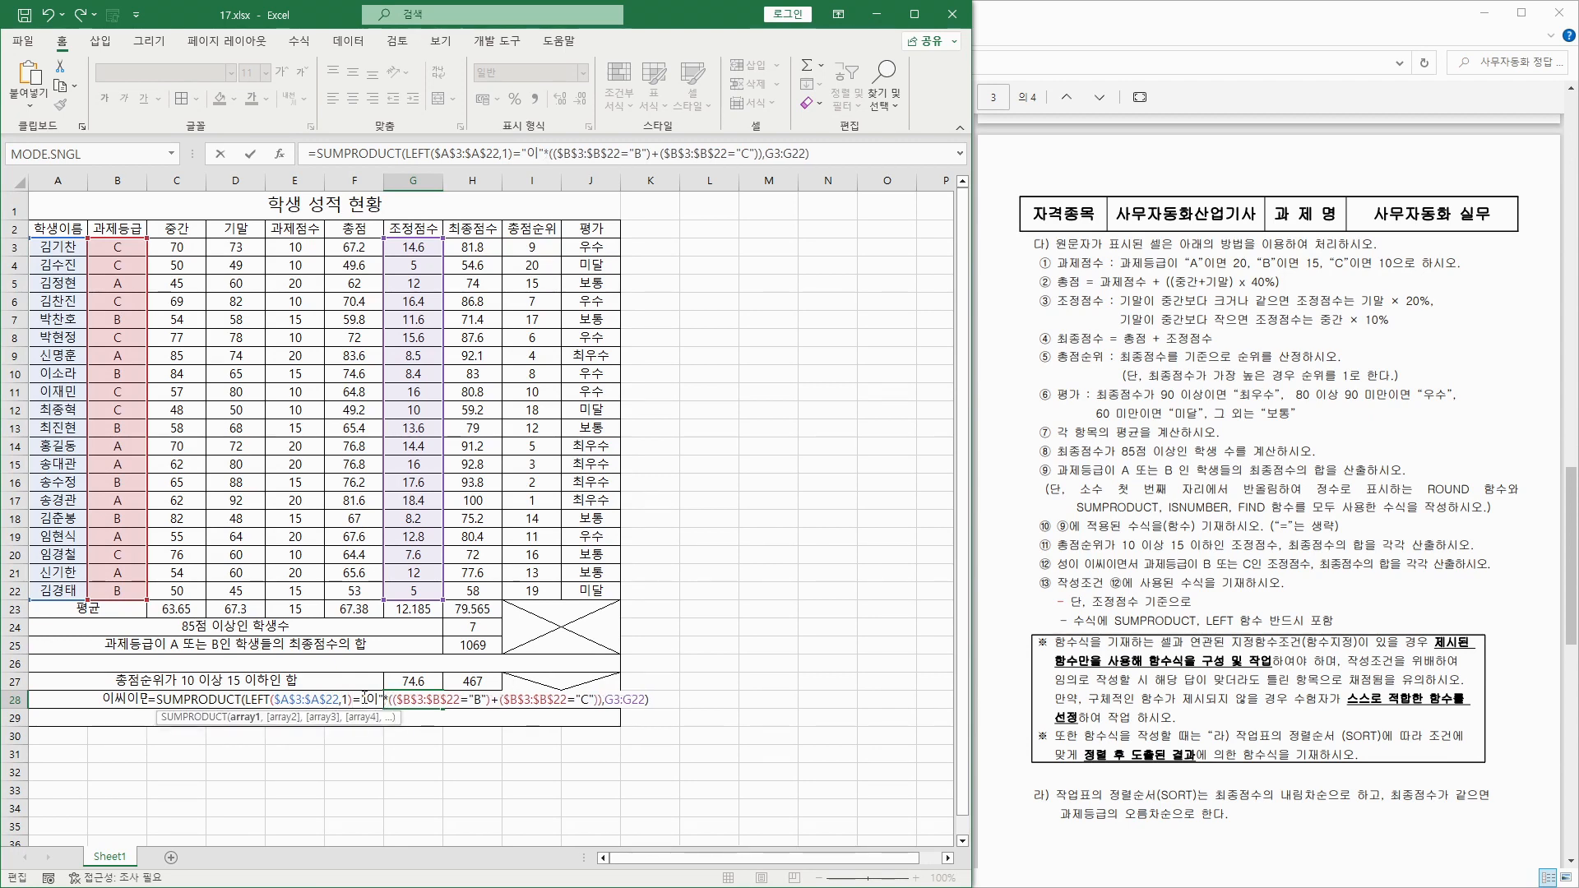
key("Return")
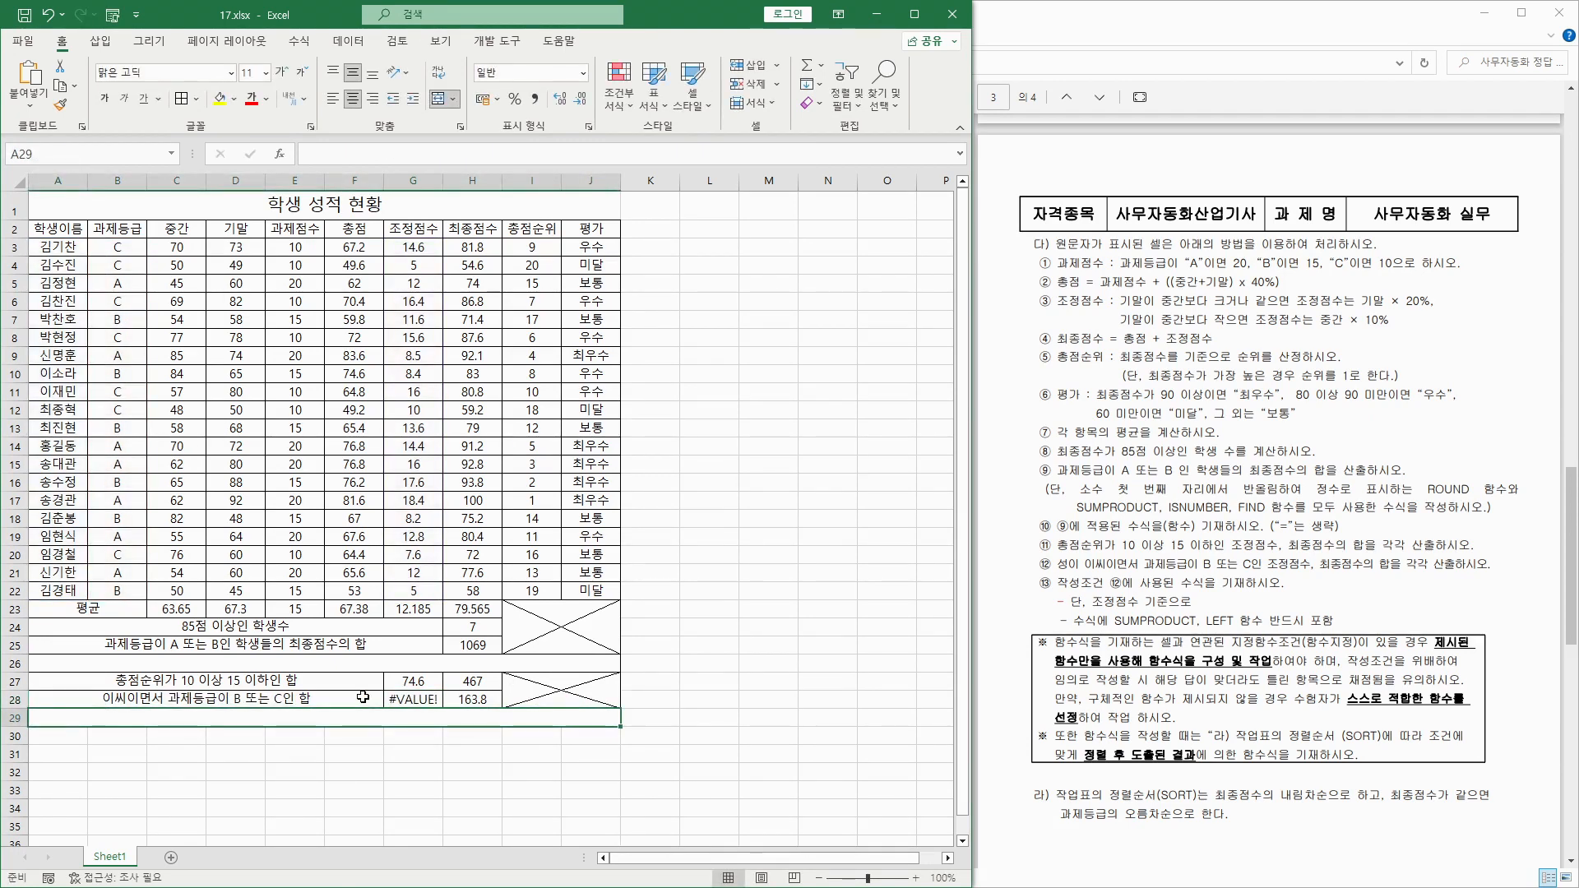
Restore the parentheses around the LEFT($A$3:$A$22,1)="이" comparison in the G28 formula.
double_click(397, 700)
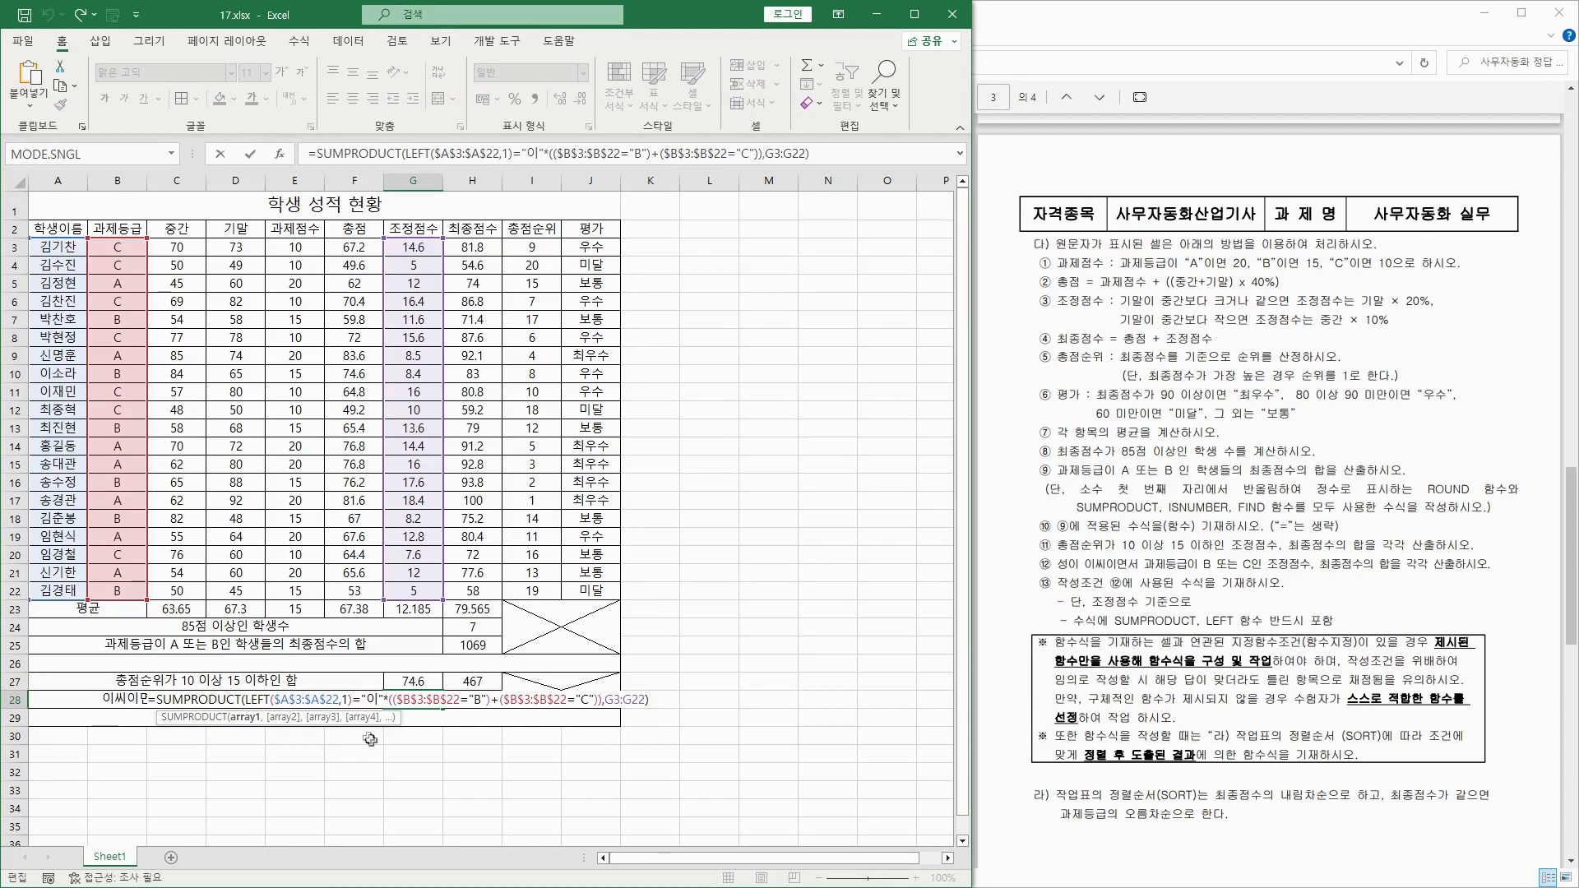
left_click_drag(360, 701, 426, 700)
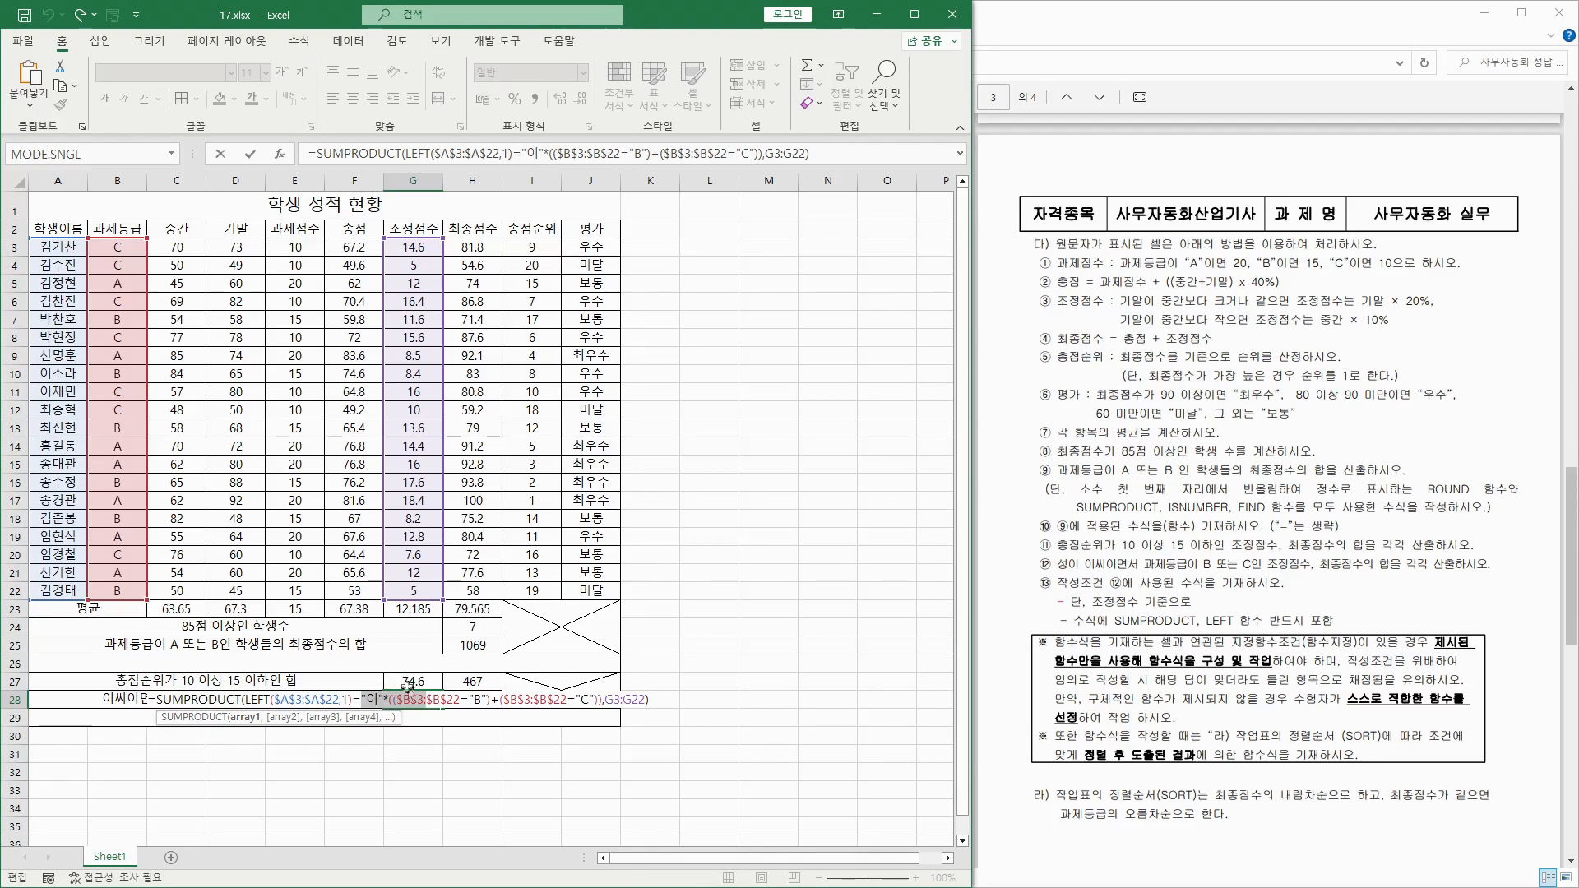
left_click(248, 699)
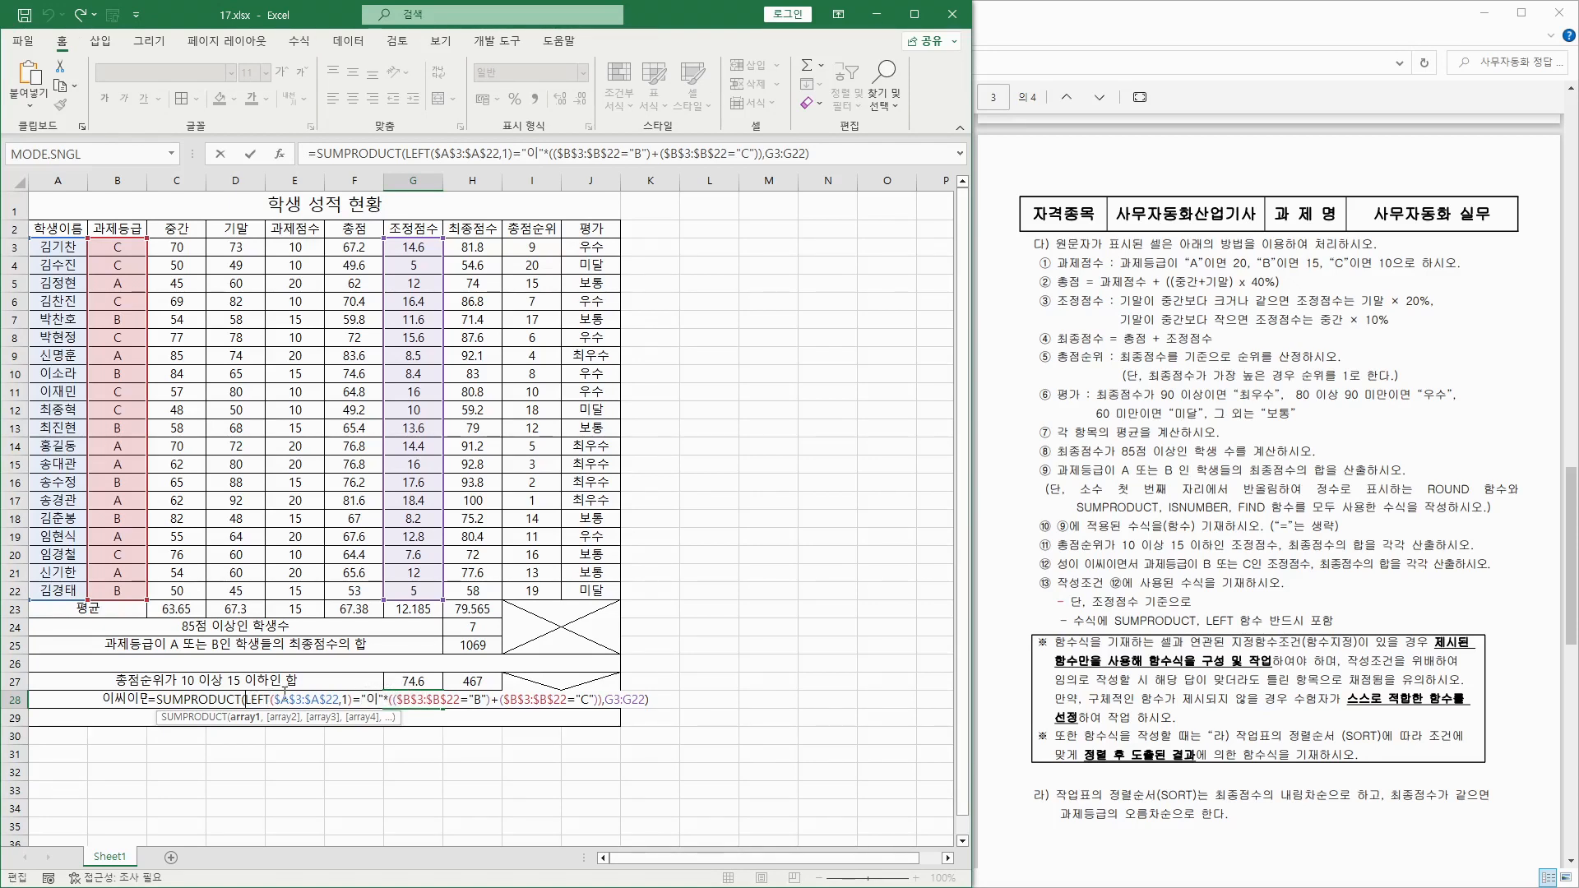
type("(")
left_click(387, 699)
type(")")
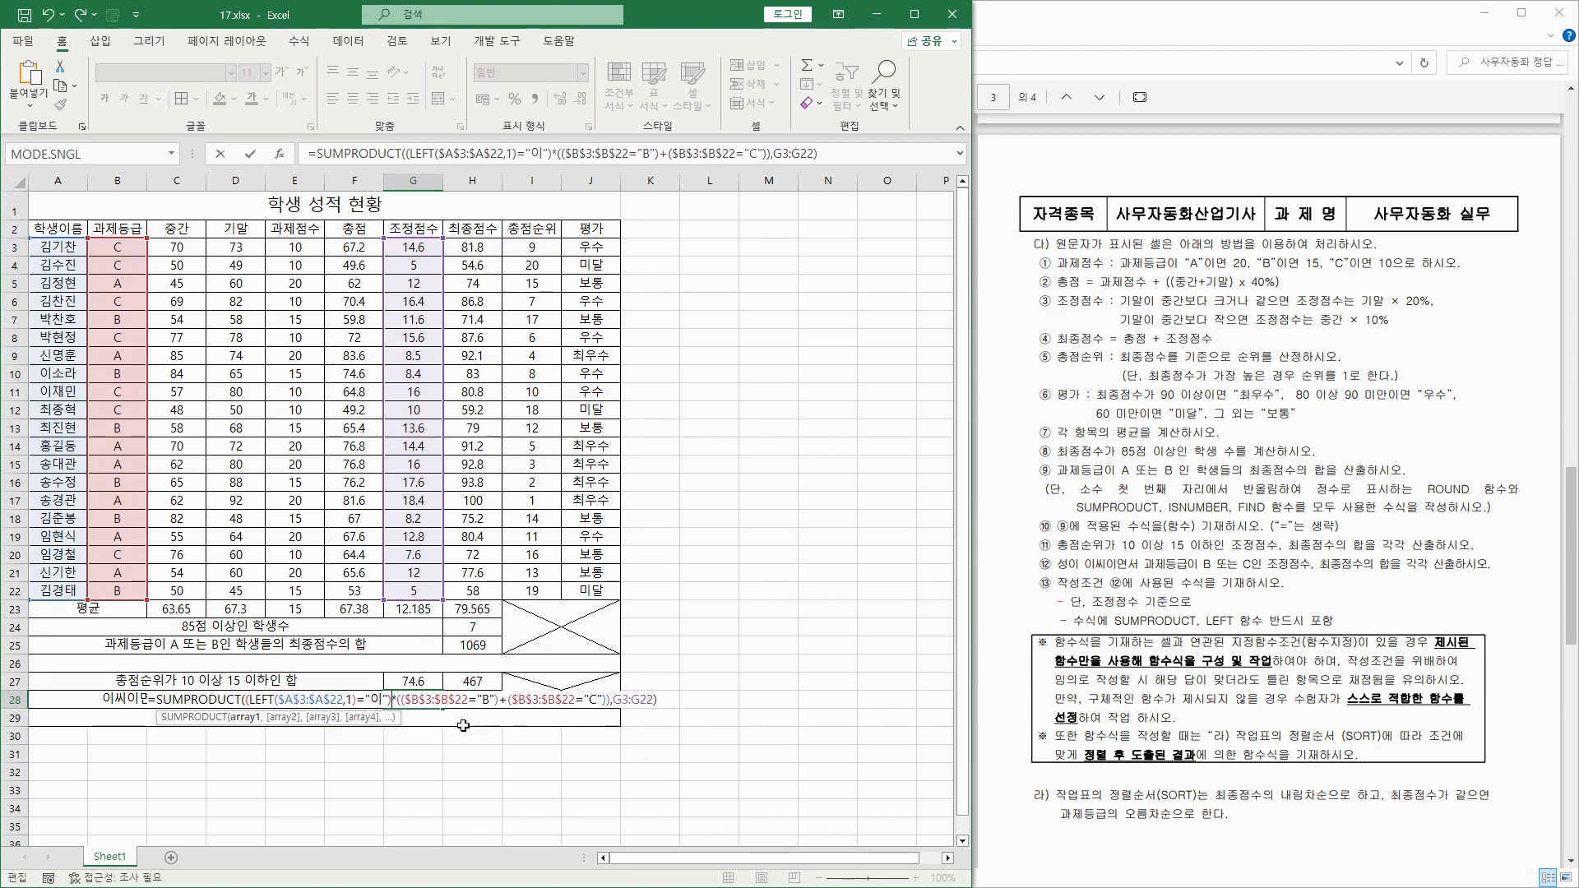
key("Return")
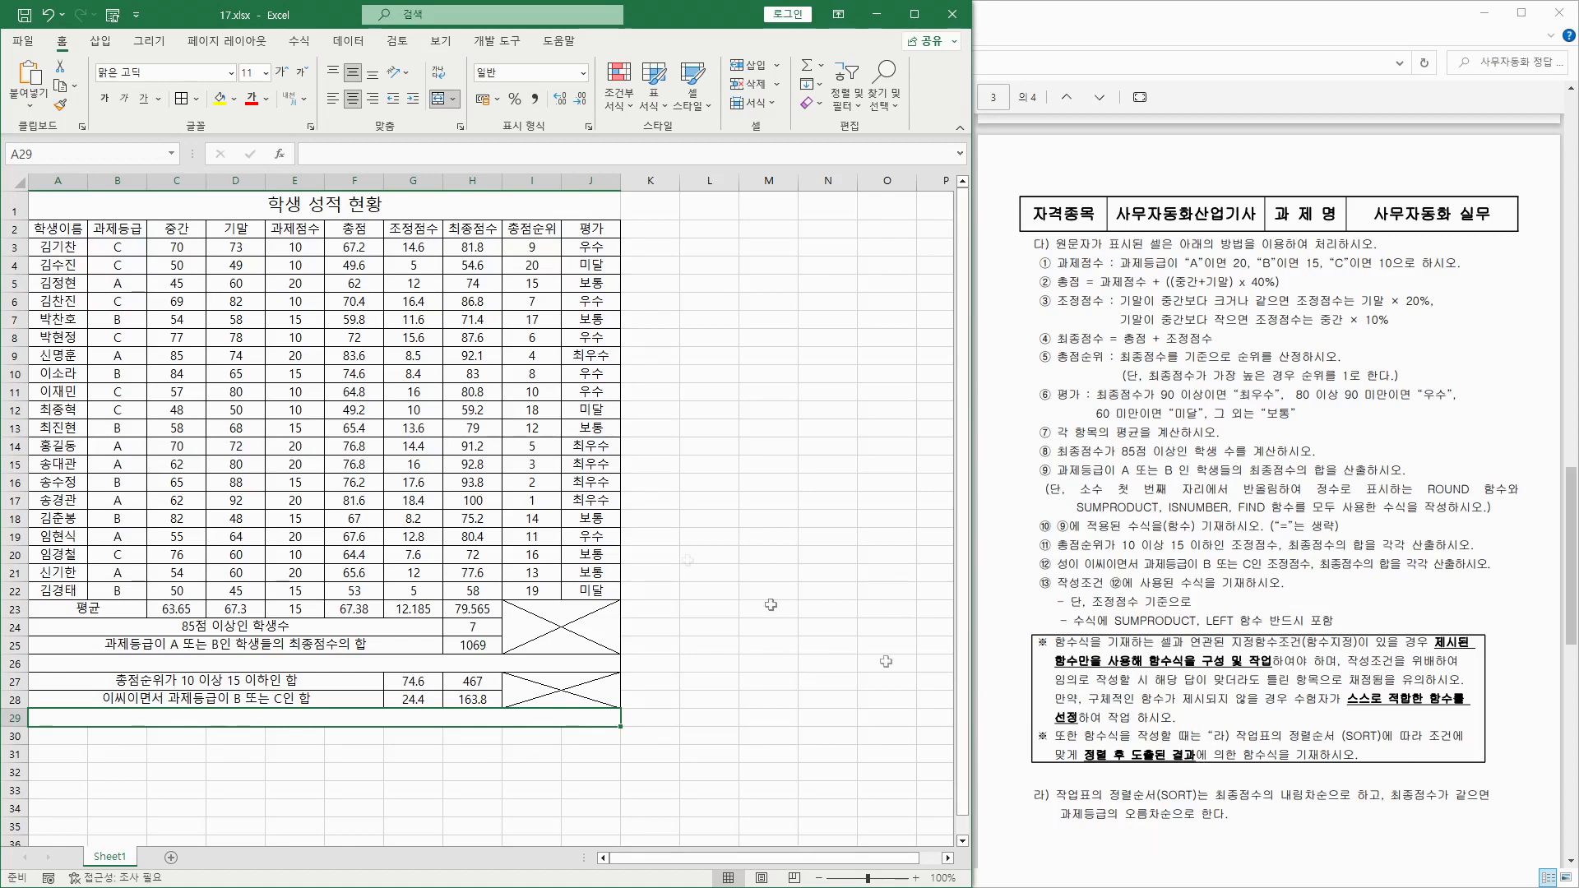
Start a sort of the student table A2:J22 with 최종점수 in descending order (내림차순) as the first criterion.
left_click_drag(58, 229, 593, 594)
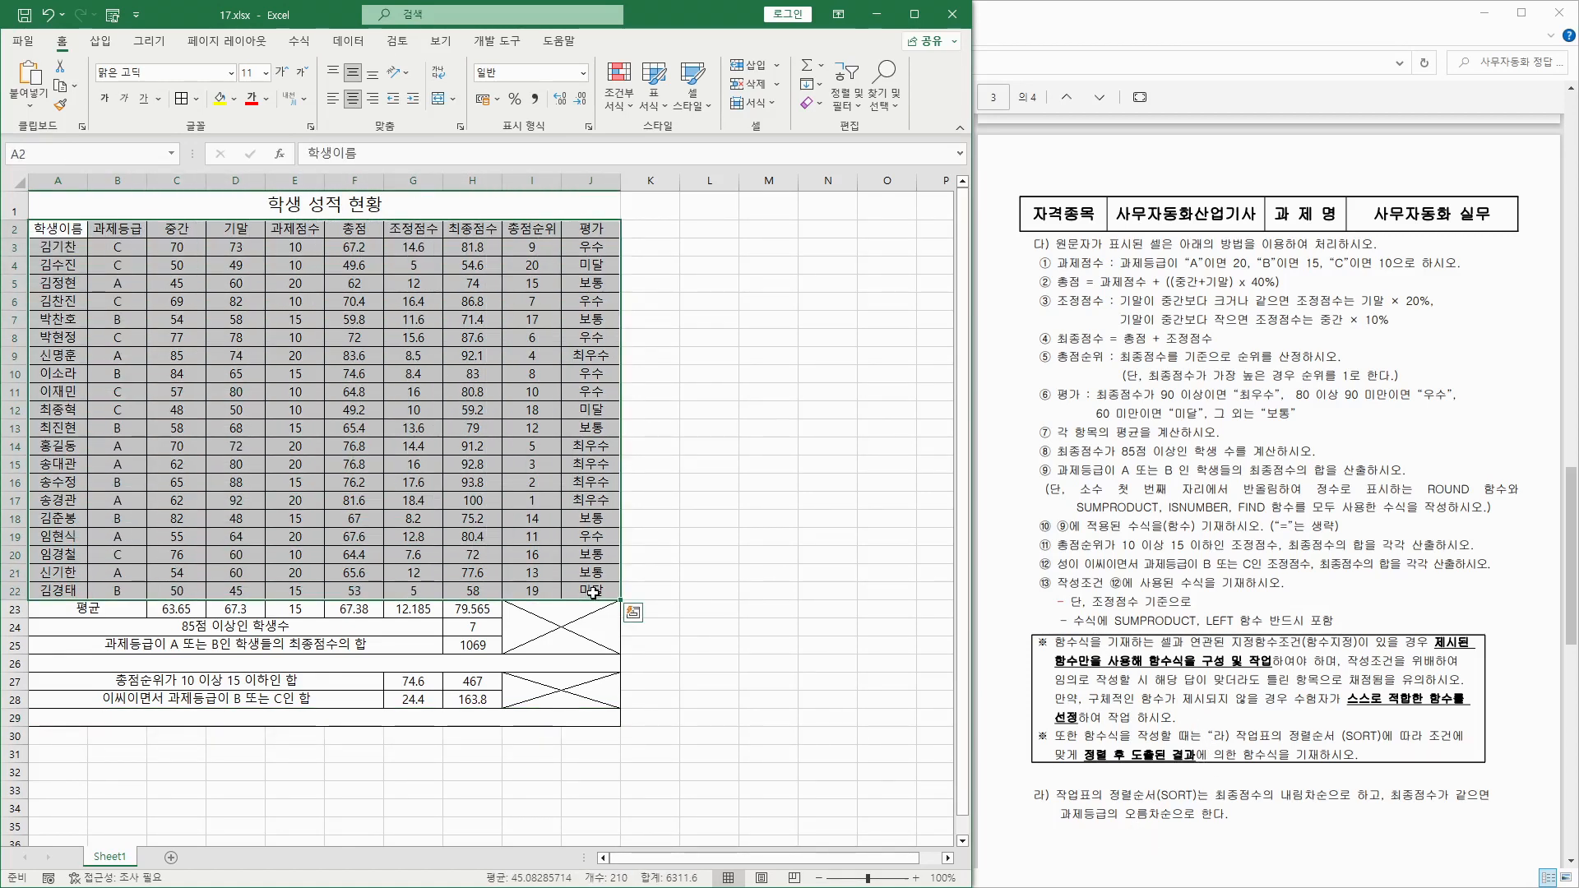
left_click(348, 42)
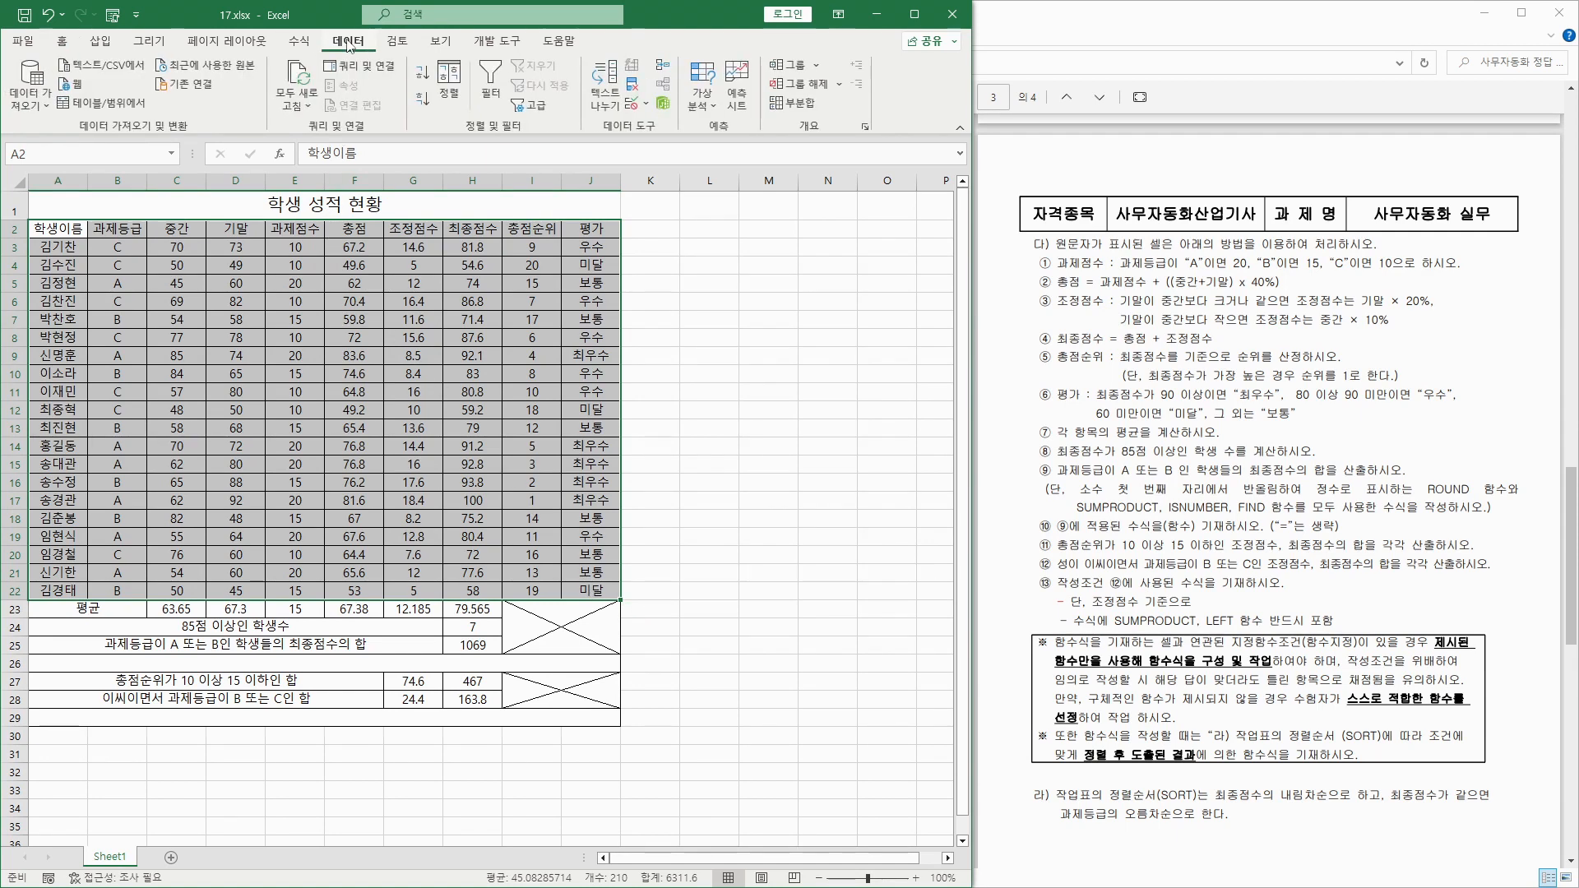
left_click(448, 83)
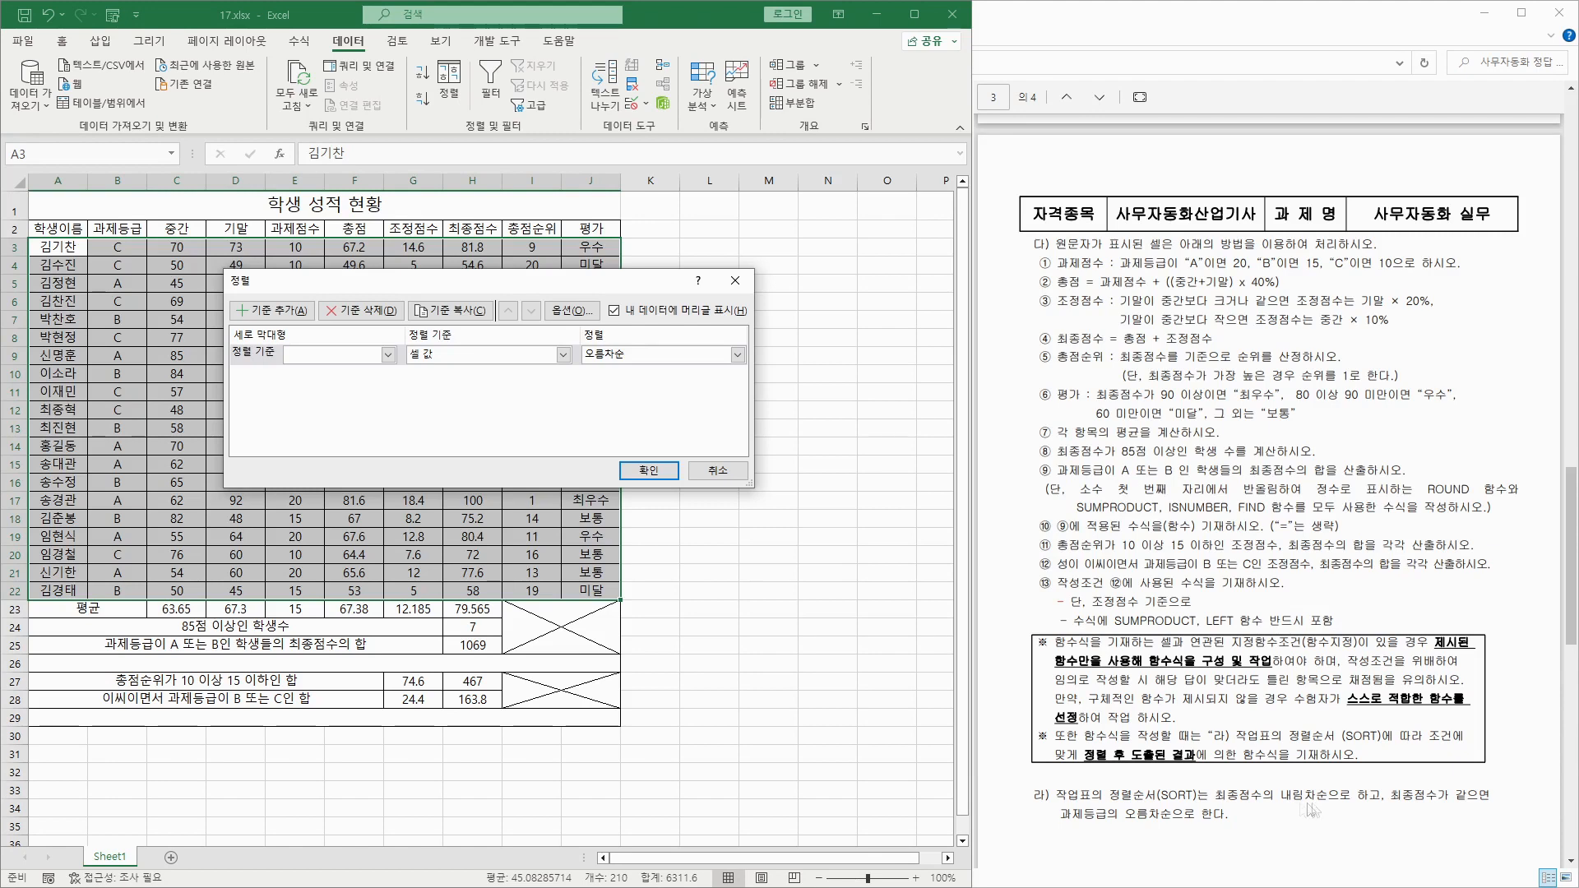
left_click(388, 354)
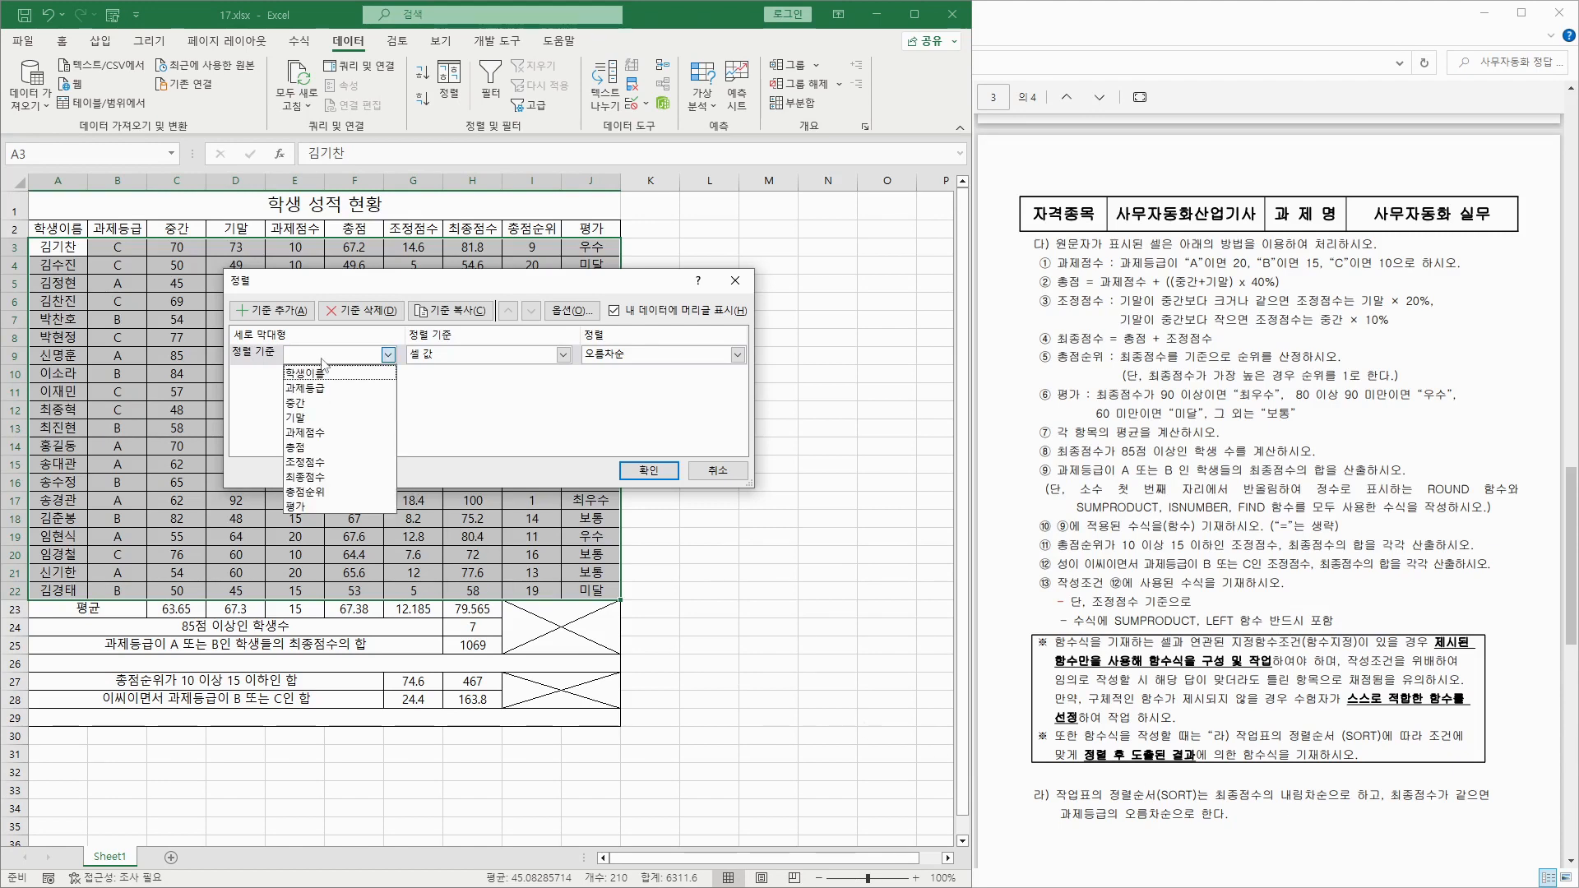
left_click(325, 478)
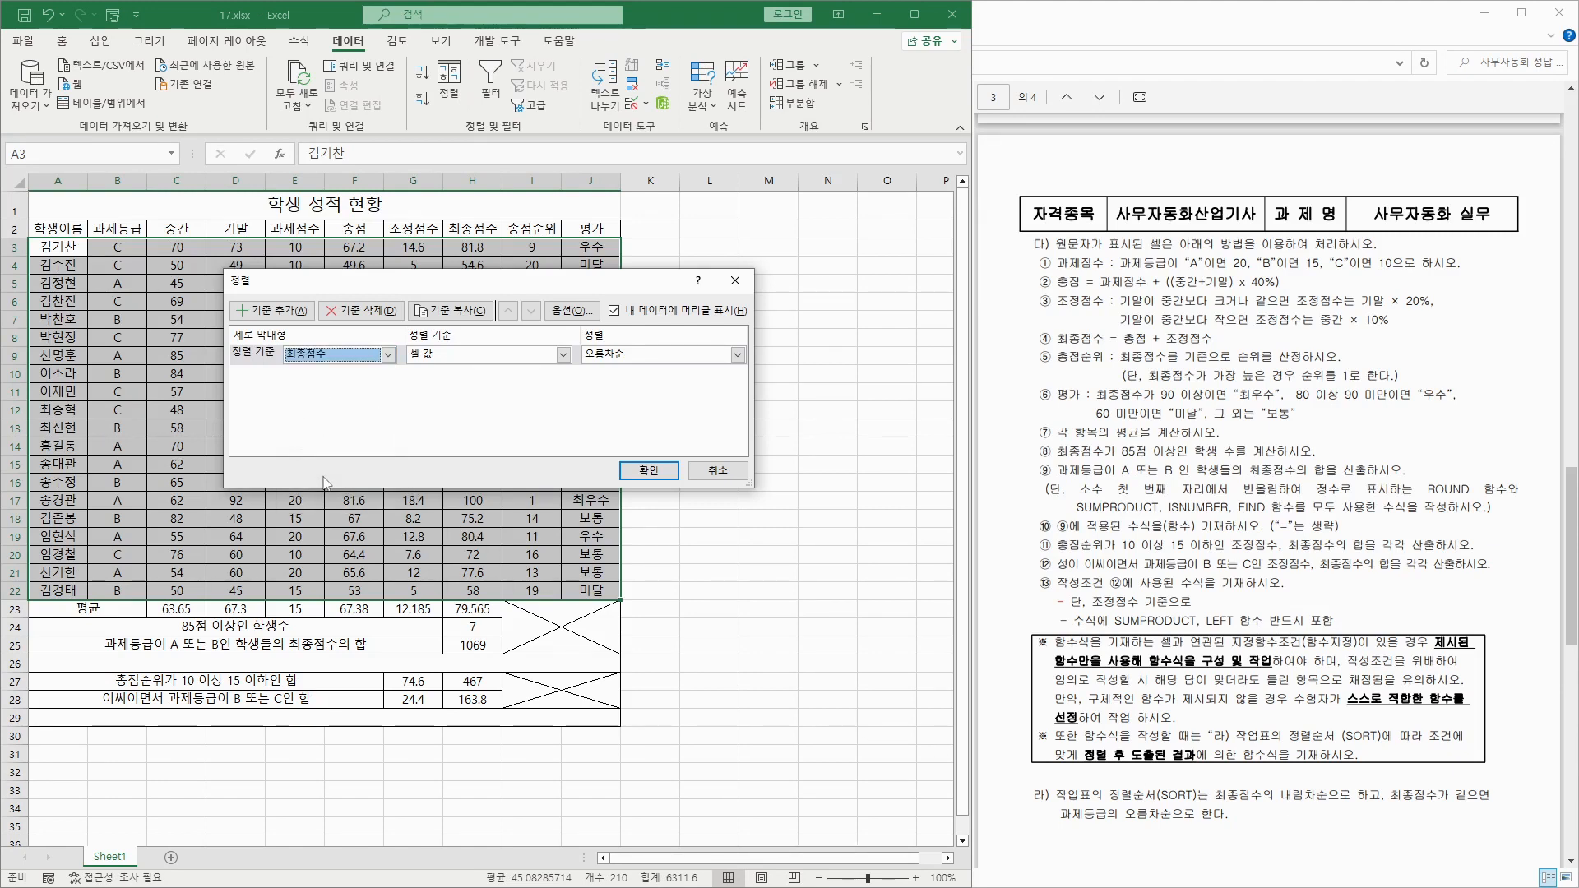
left_click(628, 357)
left_click(618, 387)
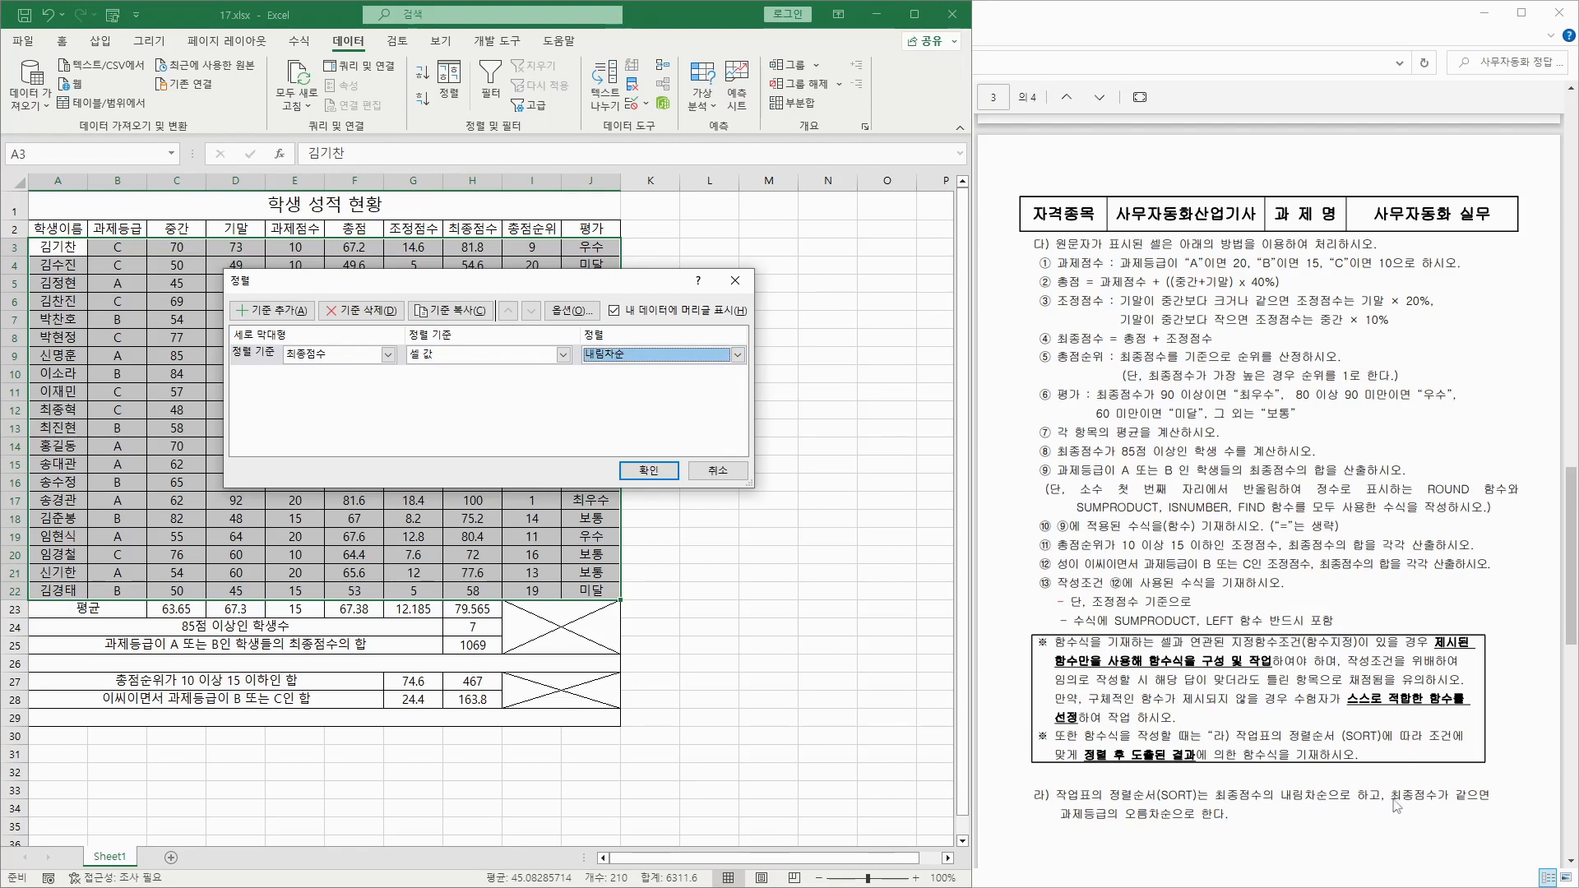
Add 과제등급 in ascending order (오름차순) as the second sort criterion and apply the sort.
left_click(272, 310)
left_click(307, 377)
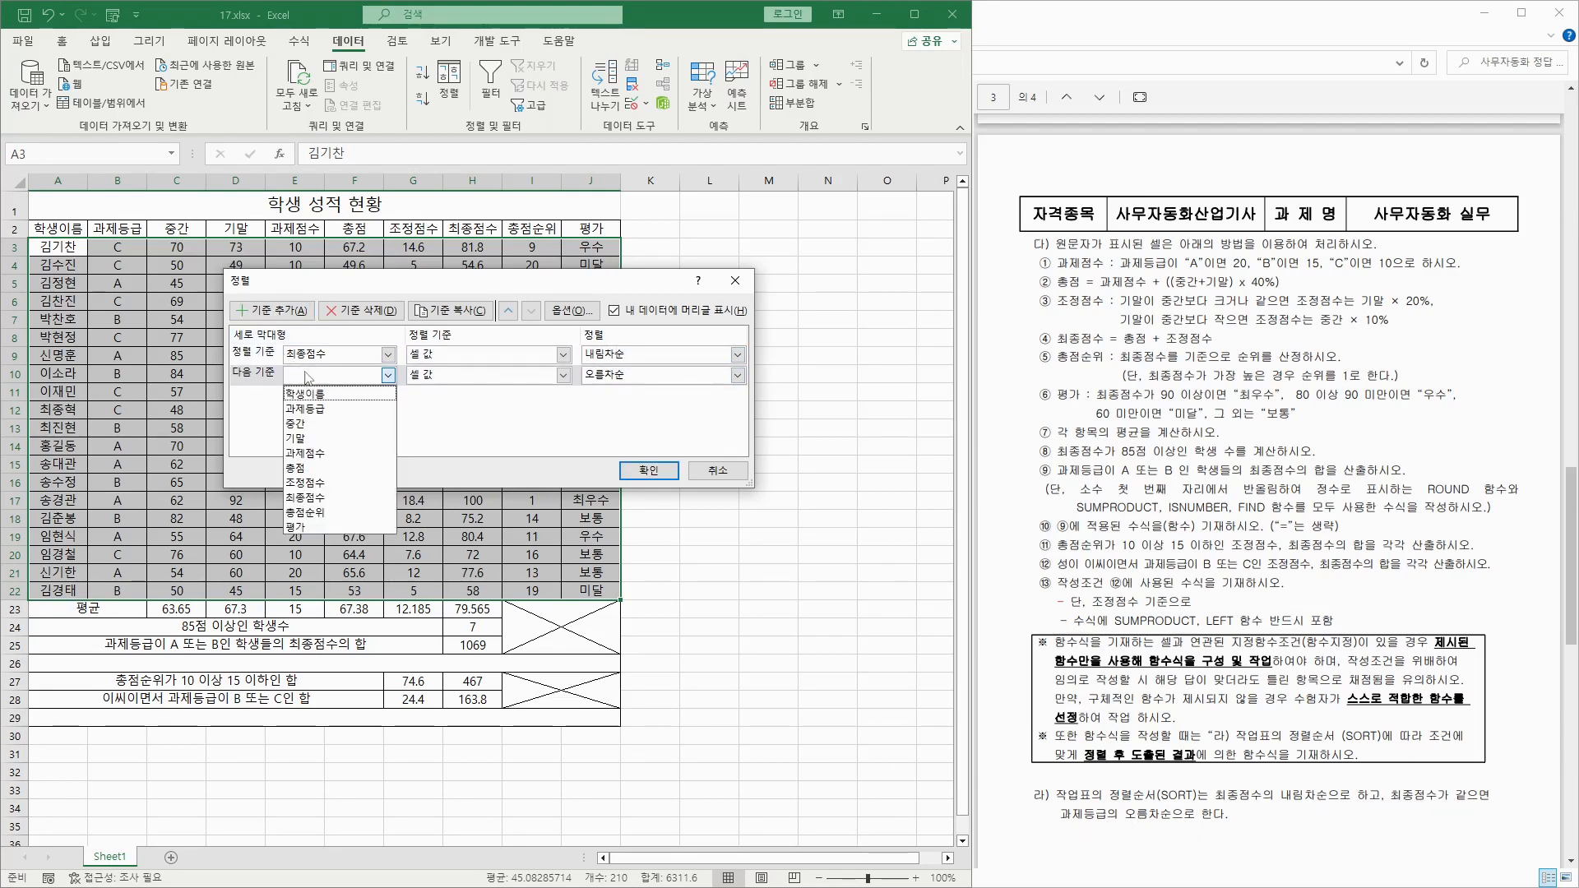
left_click(306, 409)
left_click(649, 470)
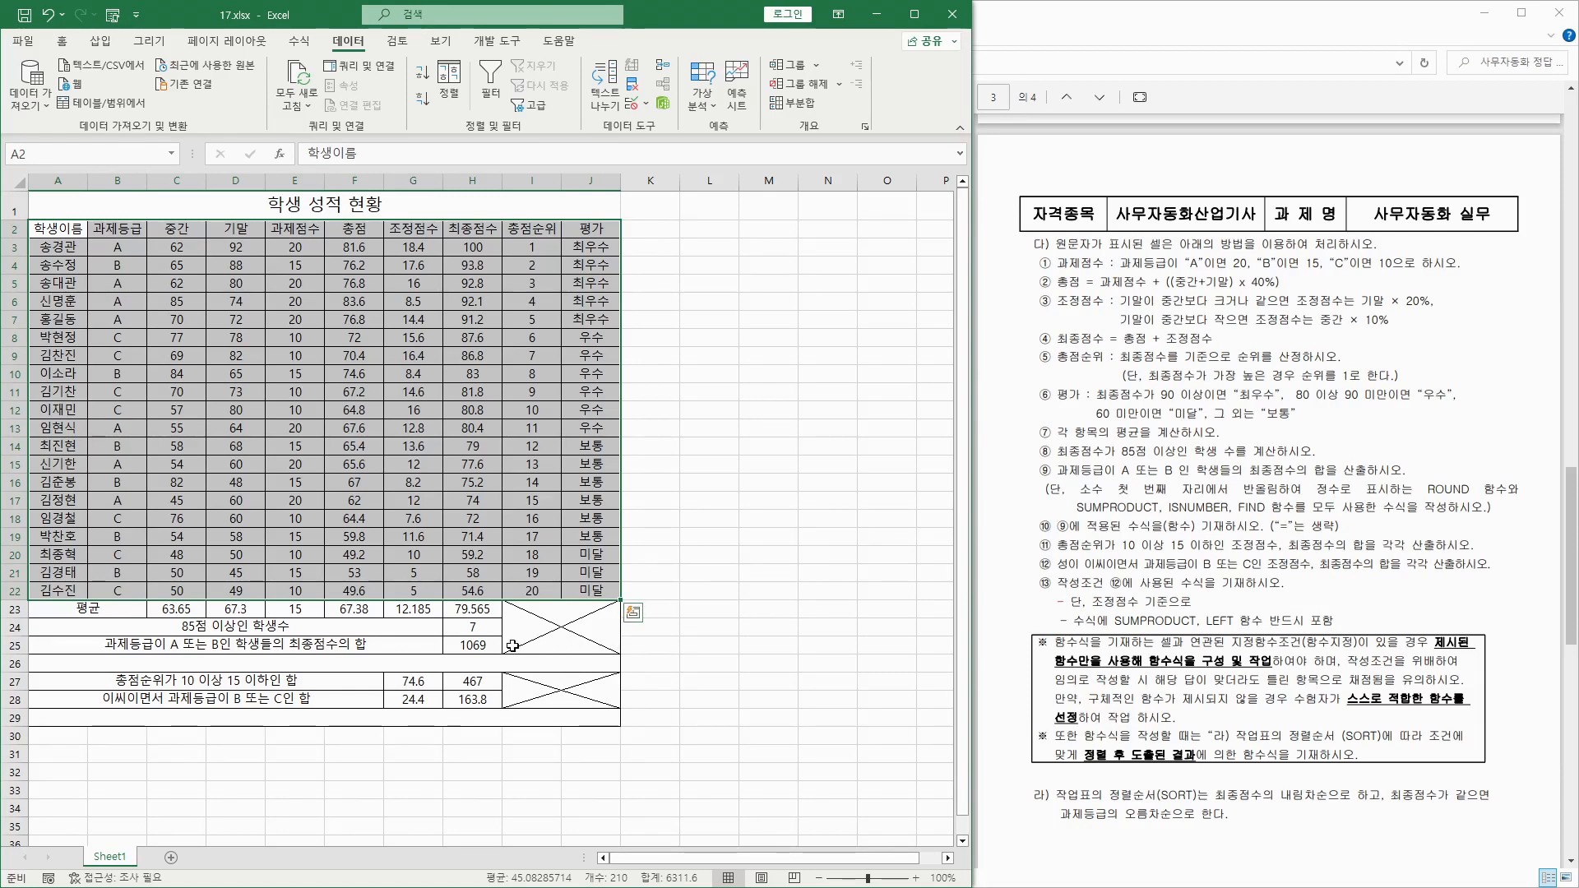
Copy the H25 ROUND/SUMPRODUCT formula without its equals sign and enter it as text in the merged row 26 cell.
left_click(456, 646)
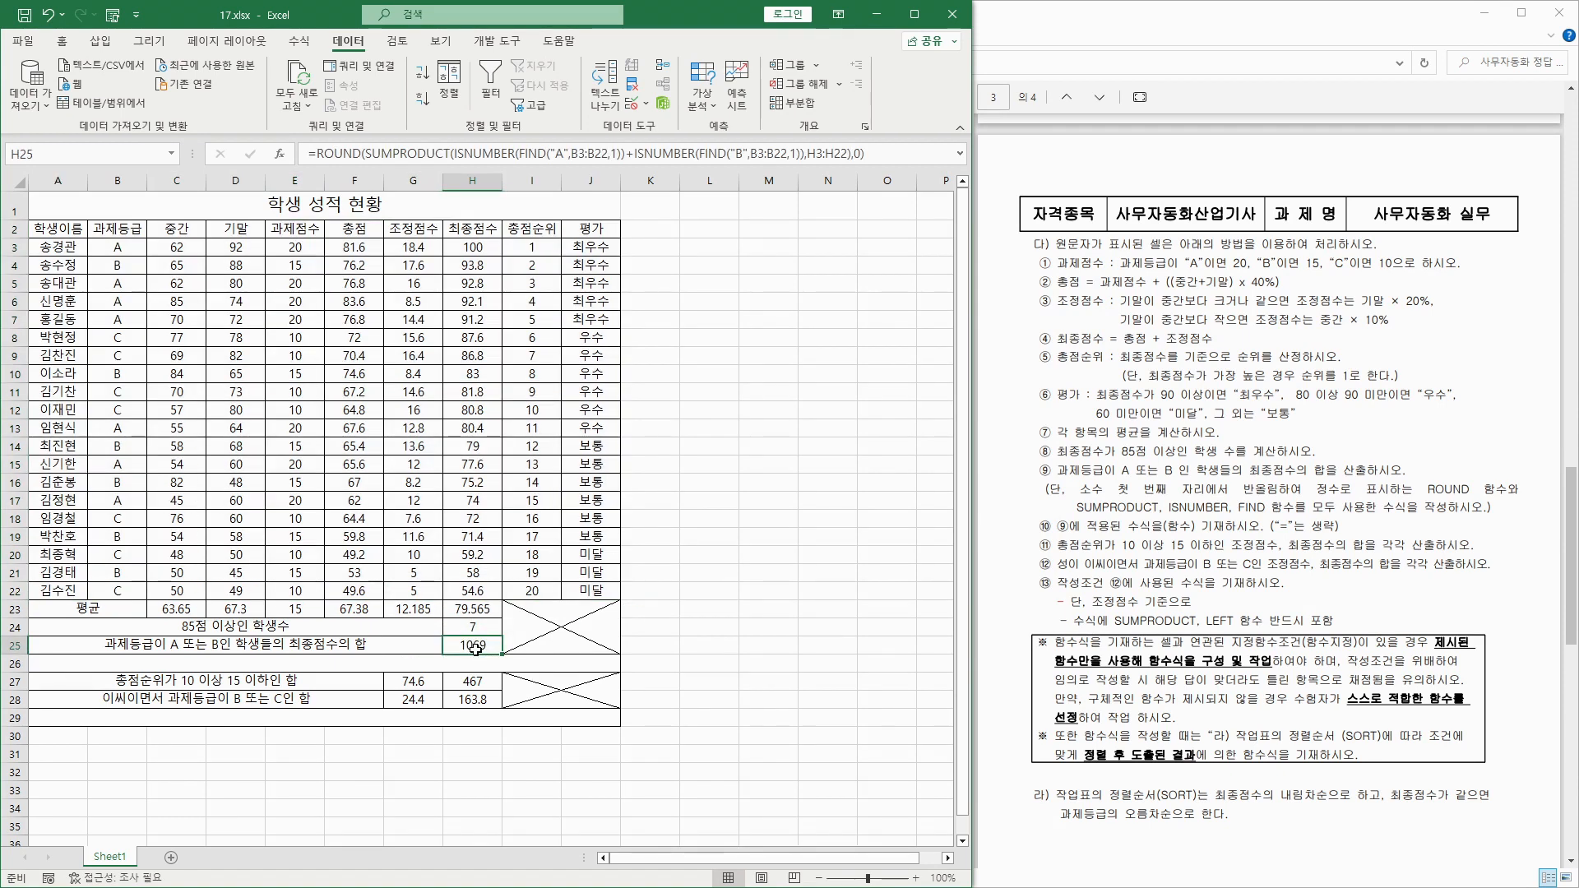
left_click_drag(319, 153, 925, 153)
key("ctrl+c")
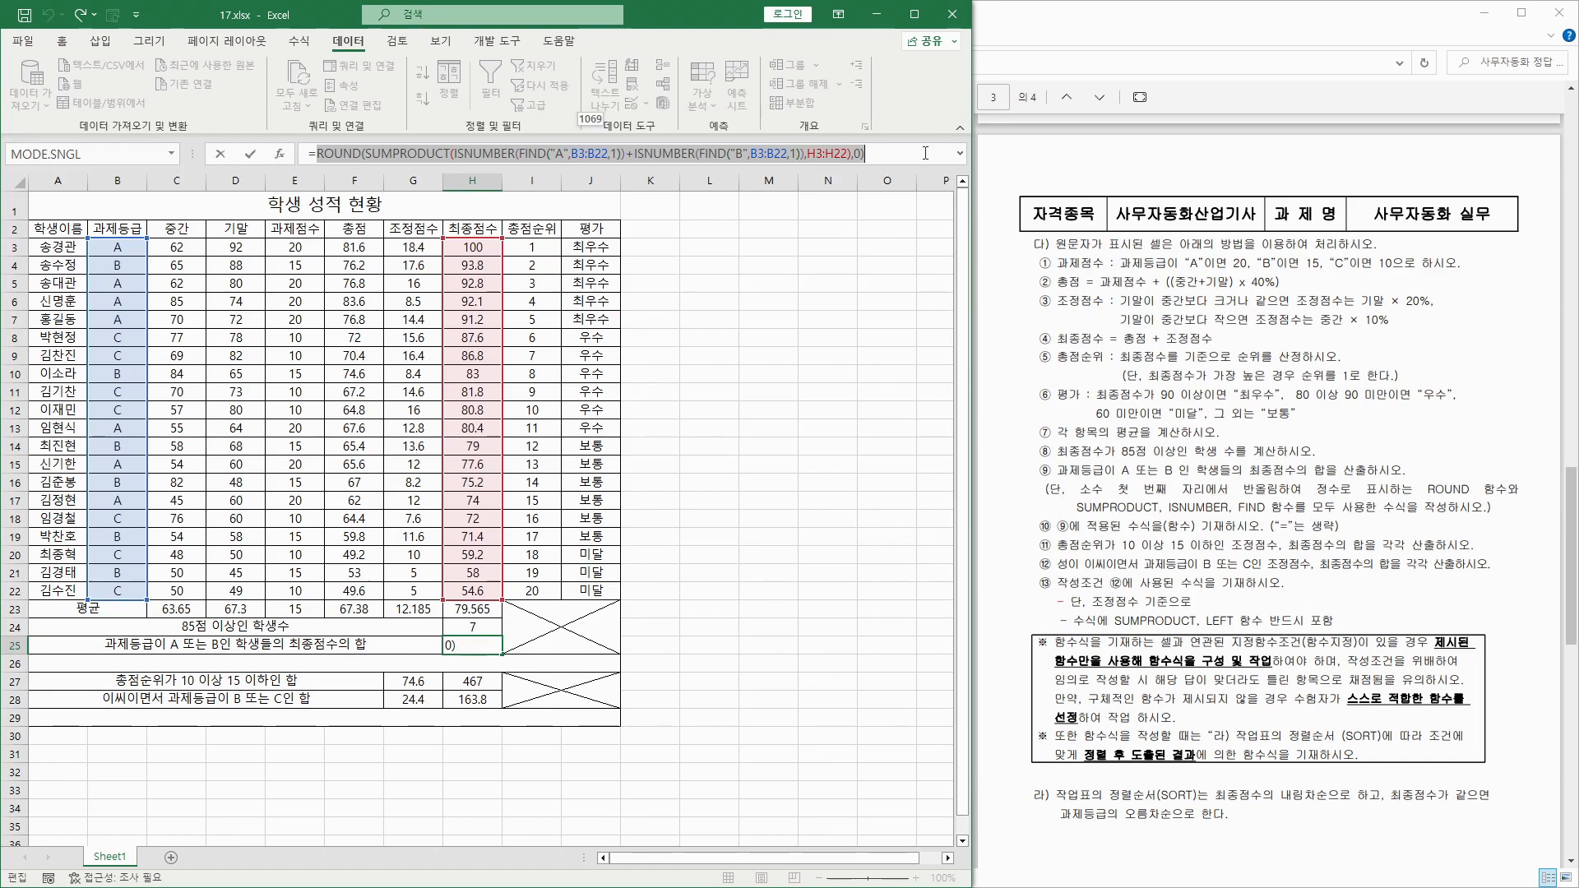
key("Escape")
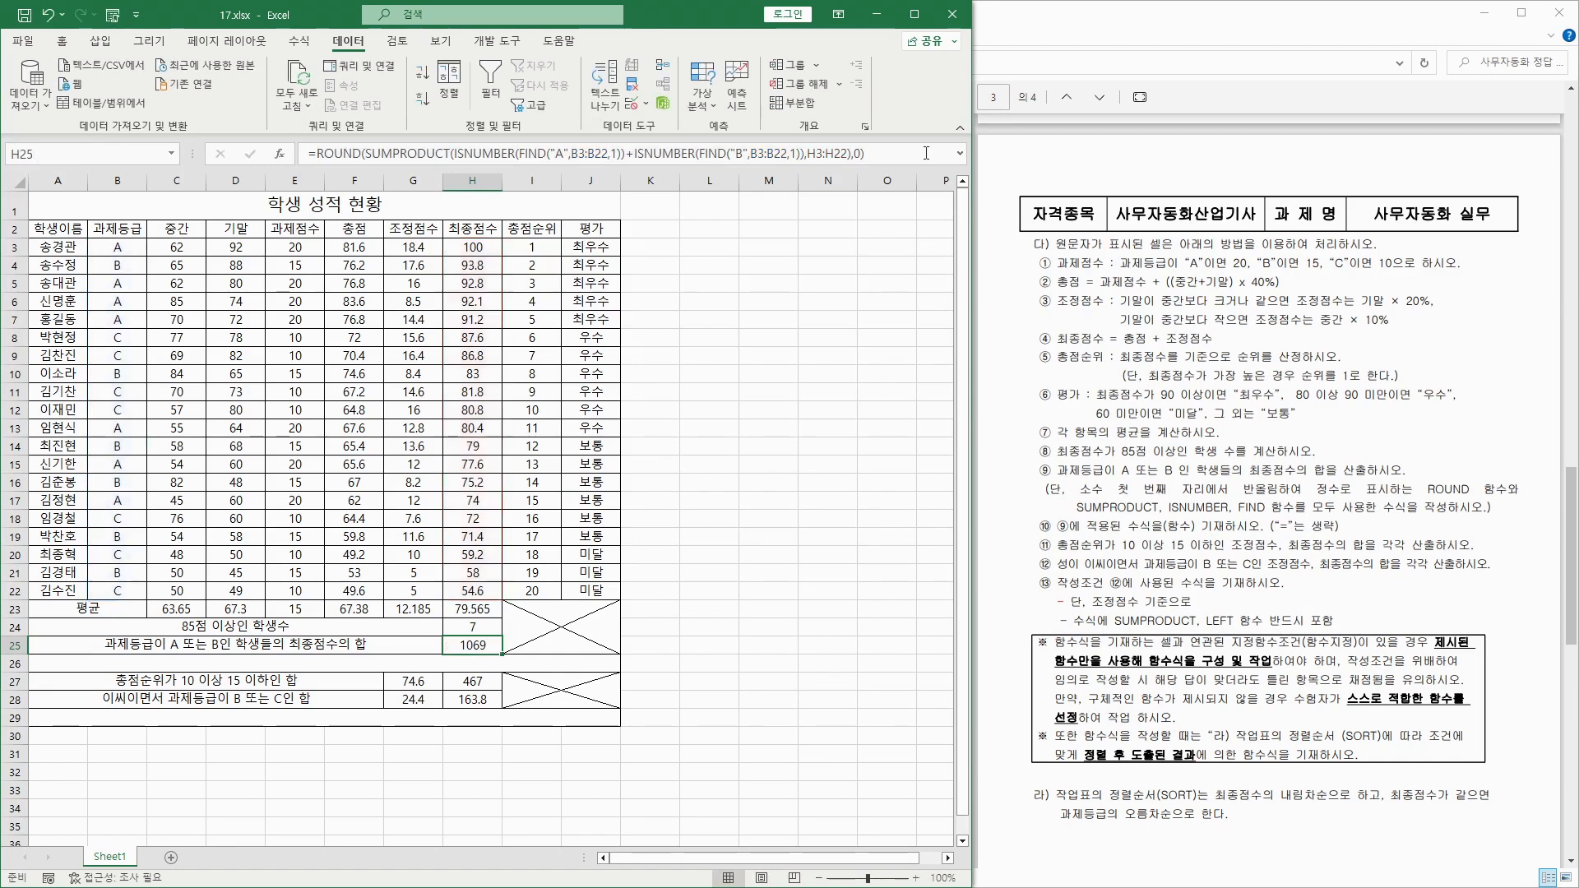
left_click(398, 666)
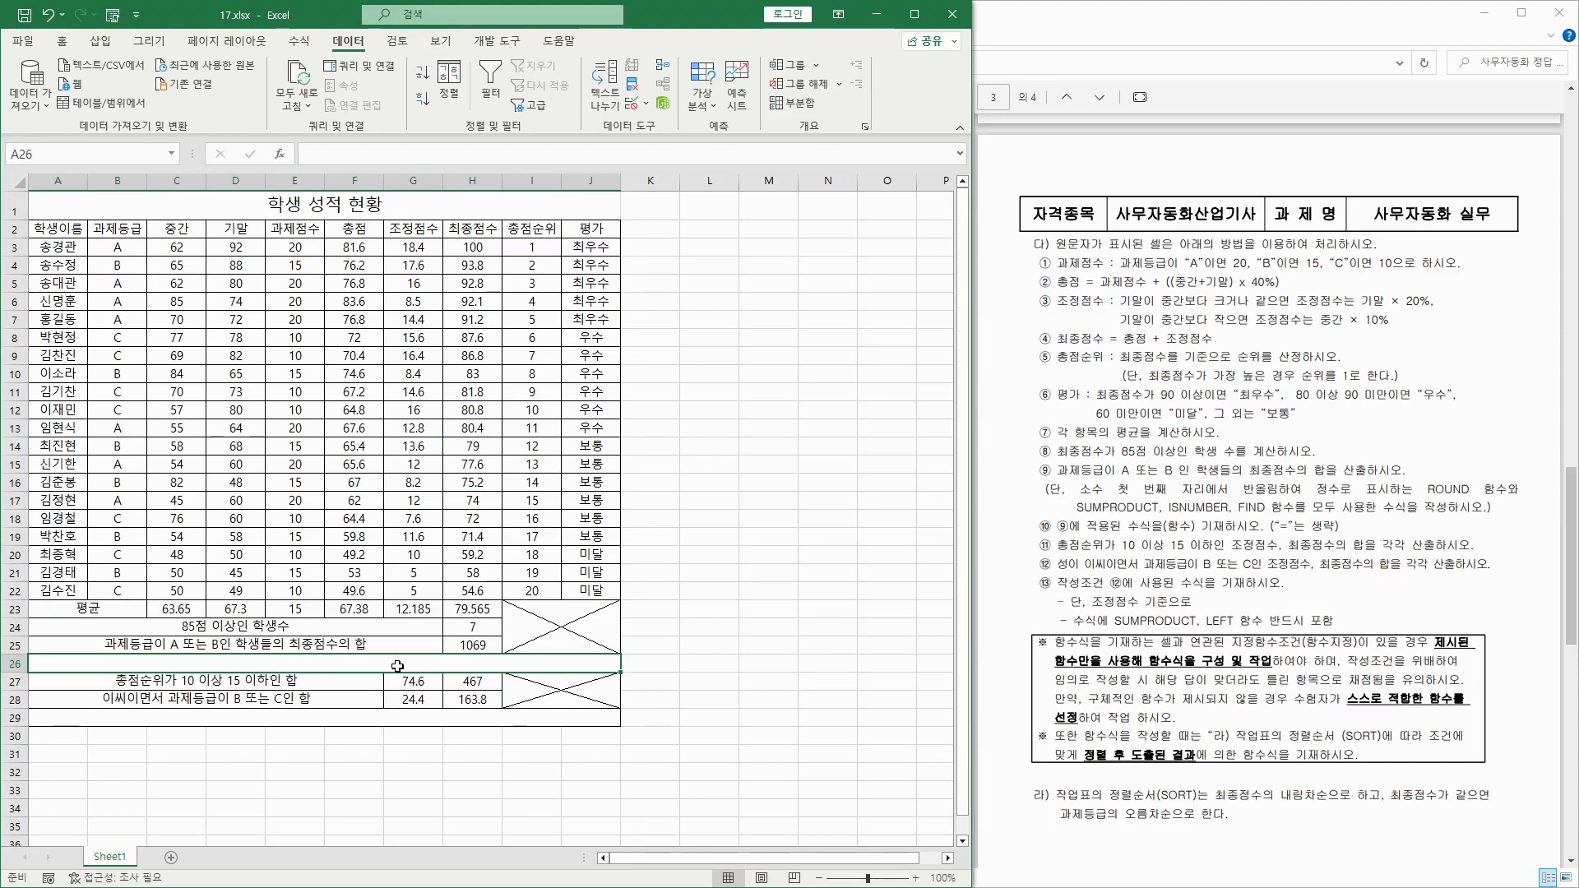
type("'")
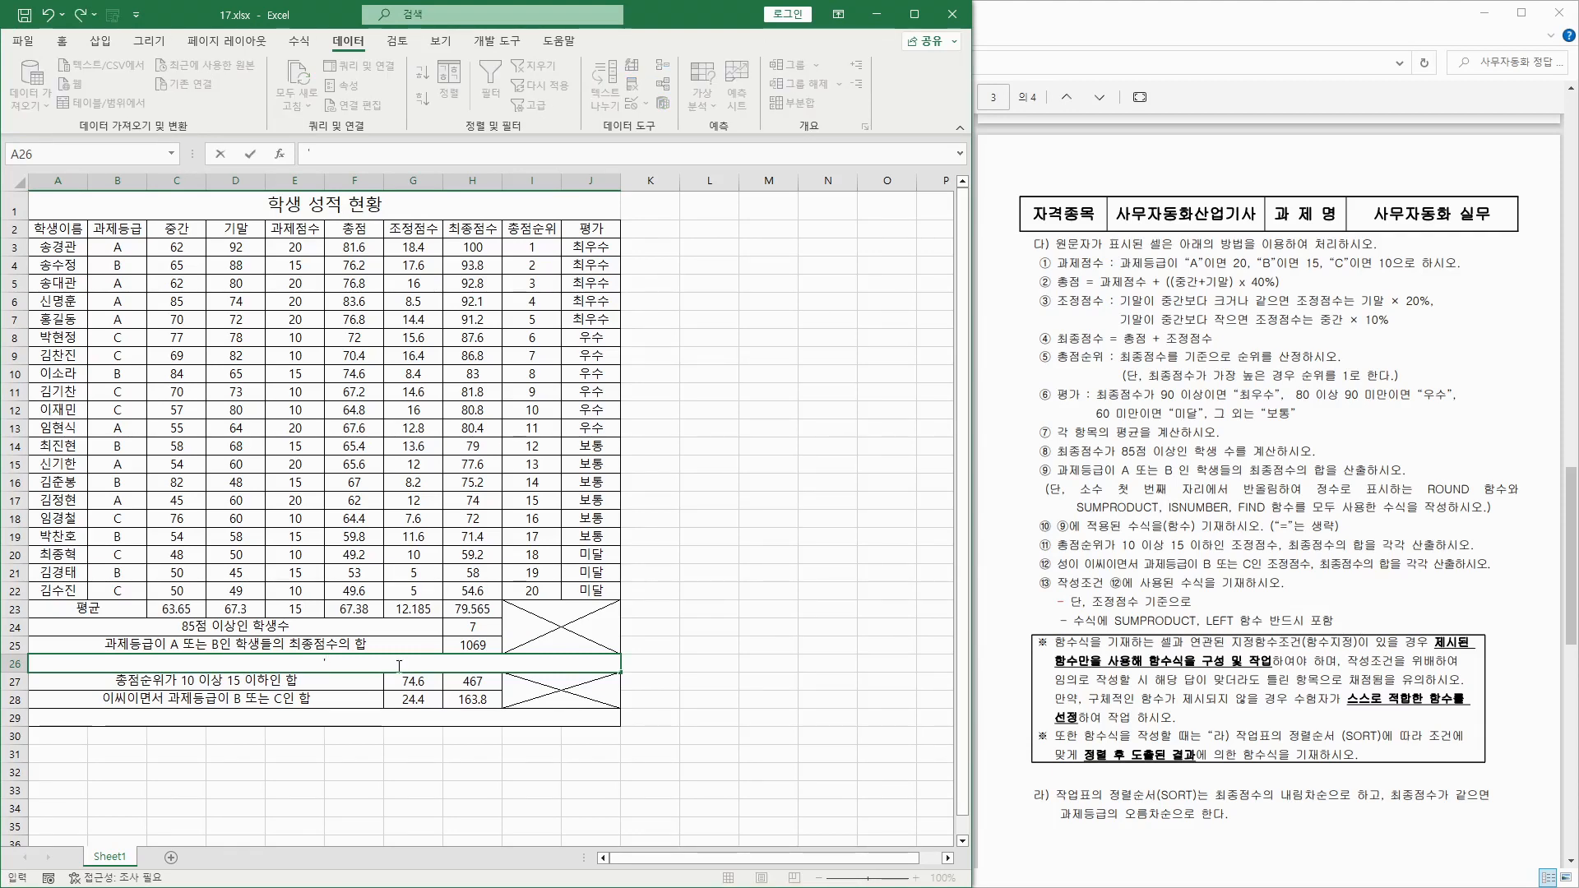
key("ctrl+v")
key("Return")
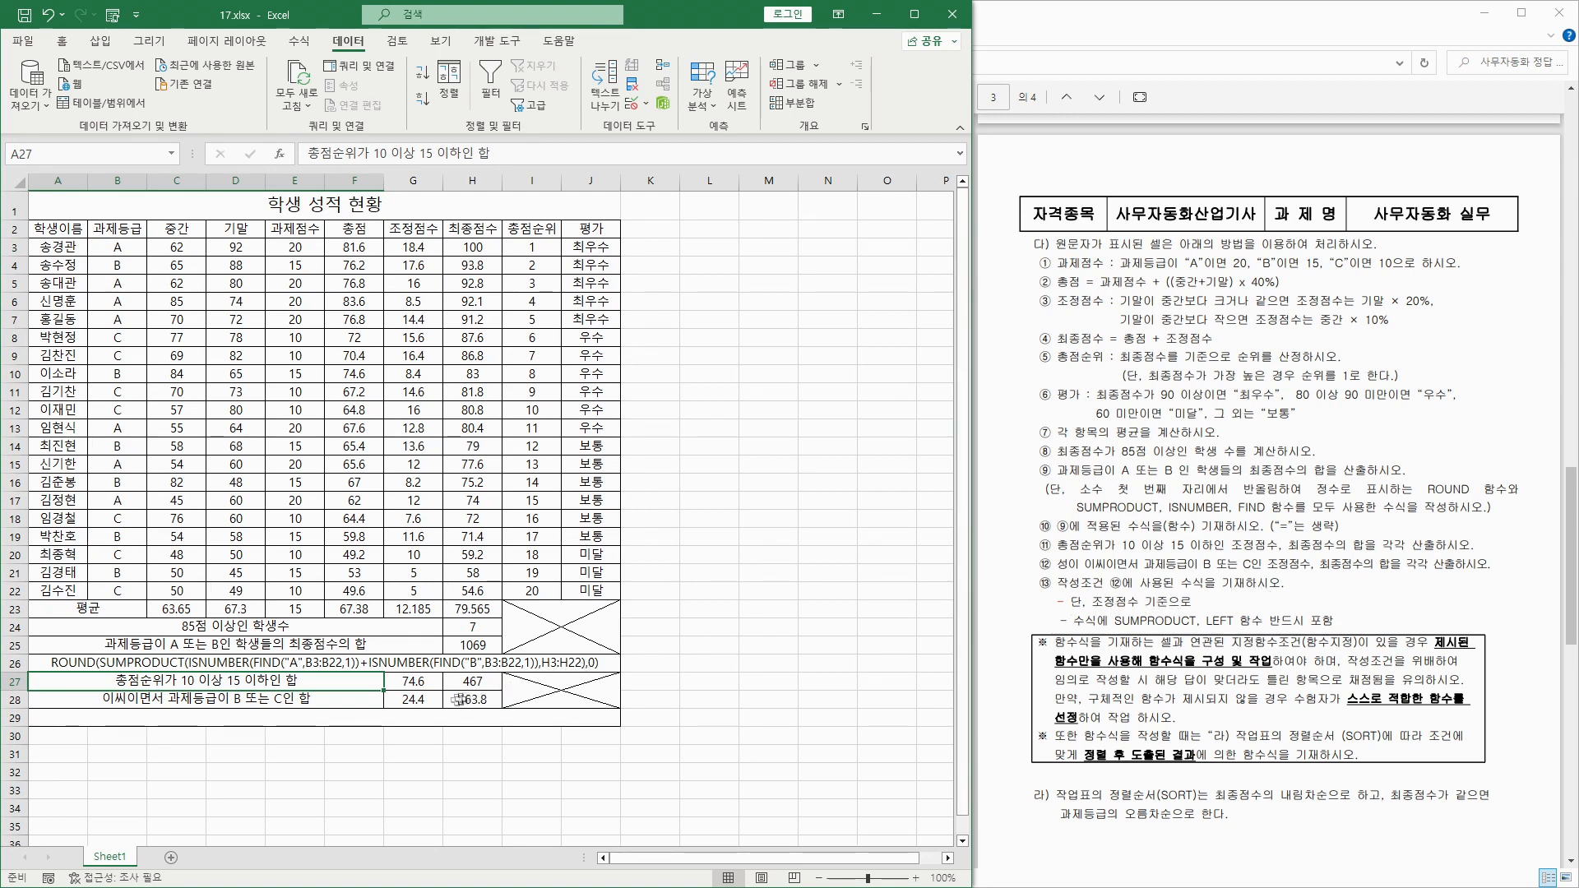
Copy the complete G28 SUMPRODUCT formula, including its equals sign, and enter it as text in the merged row 29 cell.
left_click(410, 701)
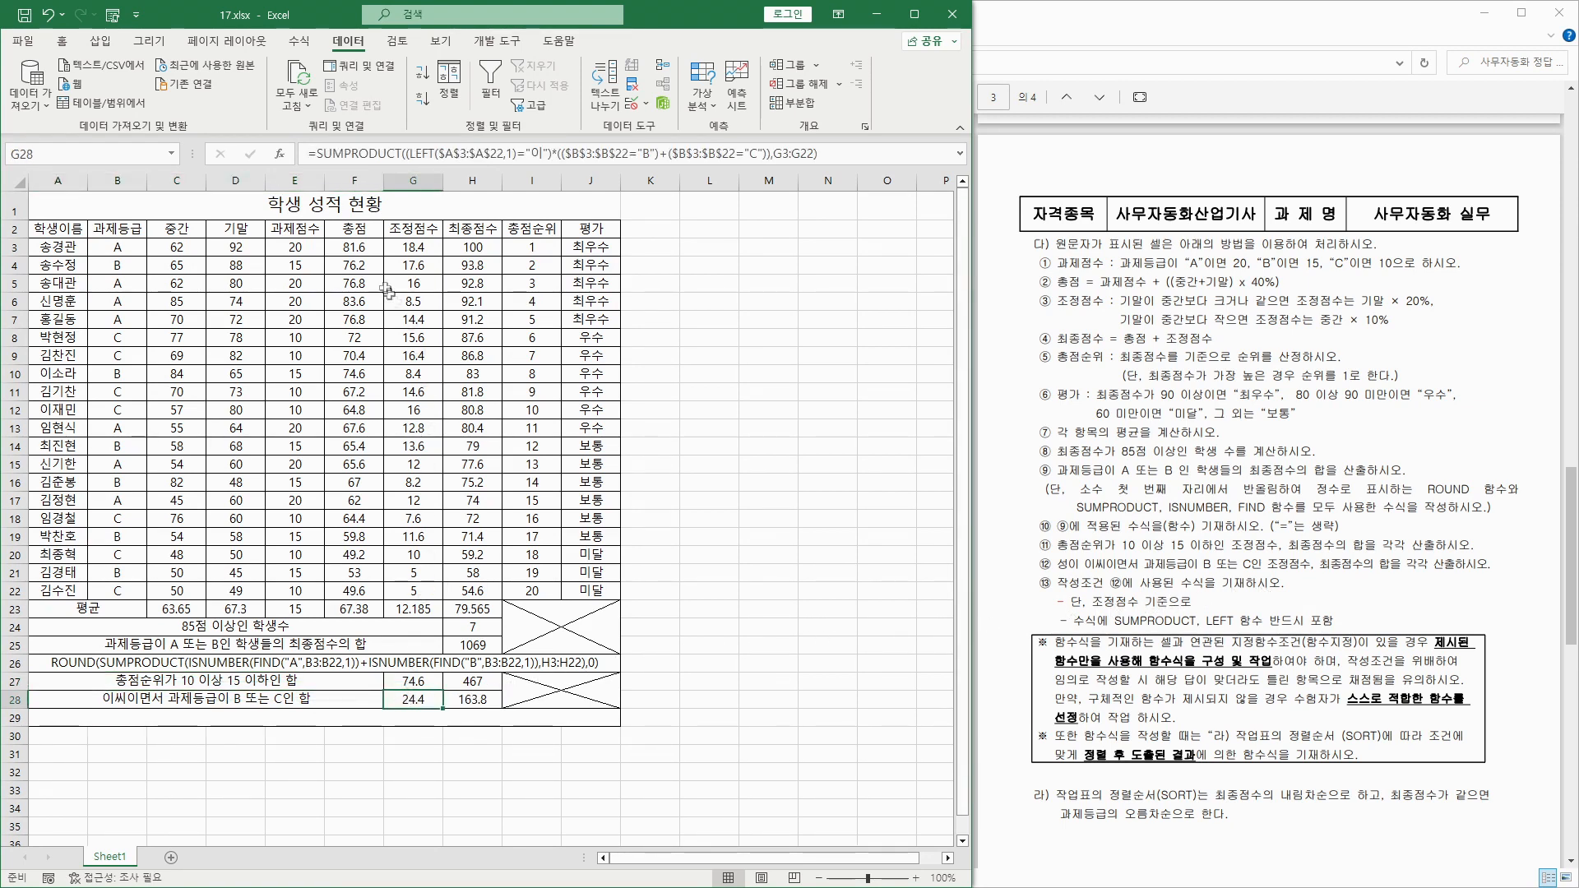
left_click_drag(309, 153, 903, 175)
key("ctrl+c")
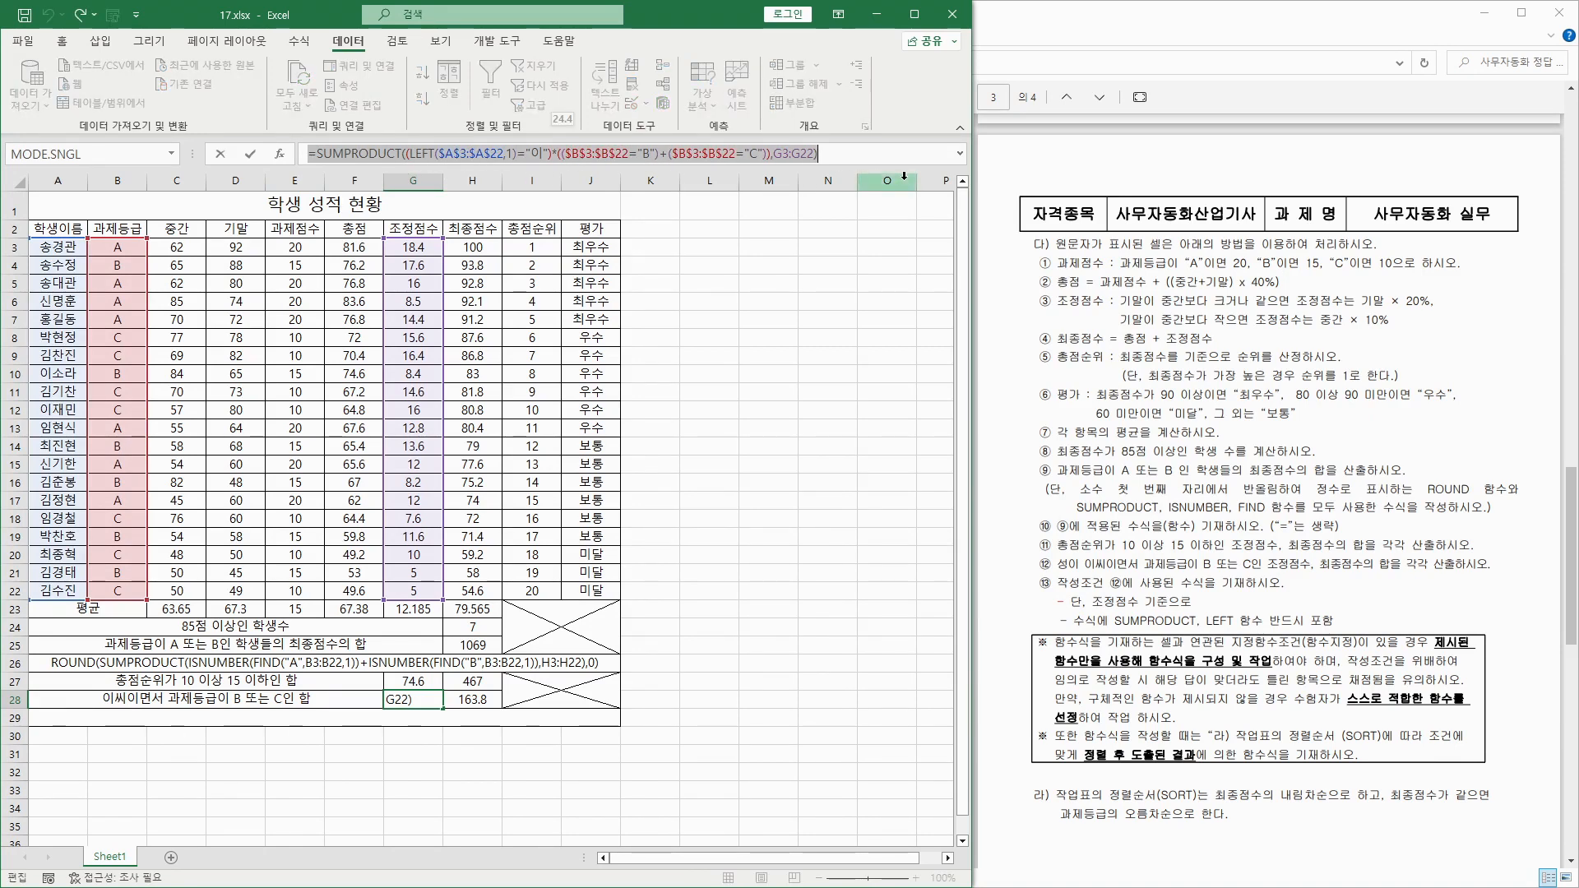
key("Escape")
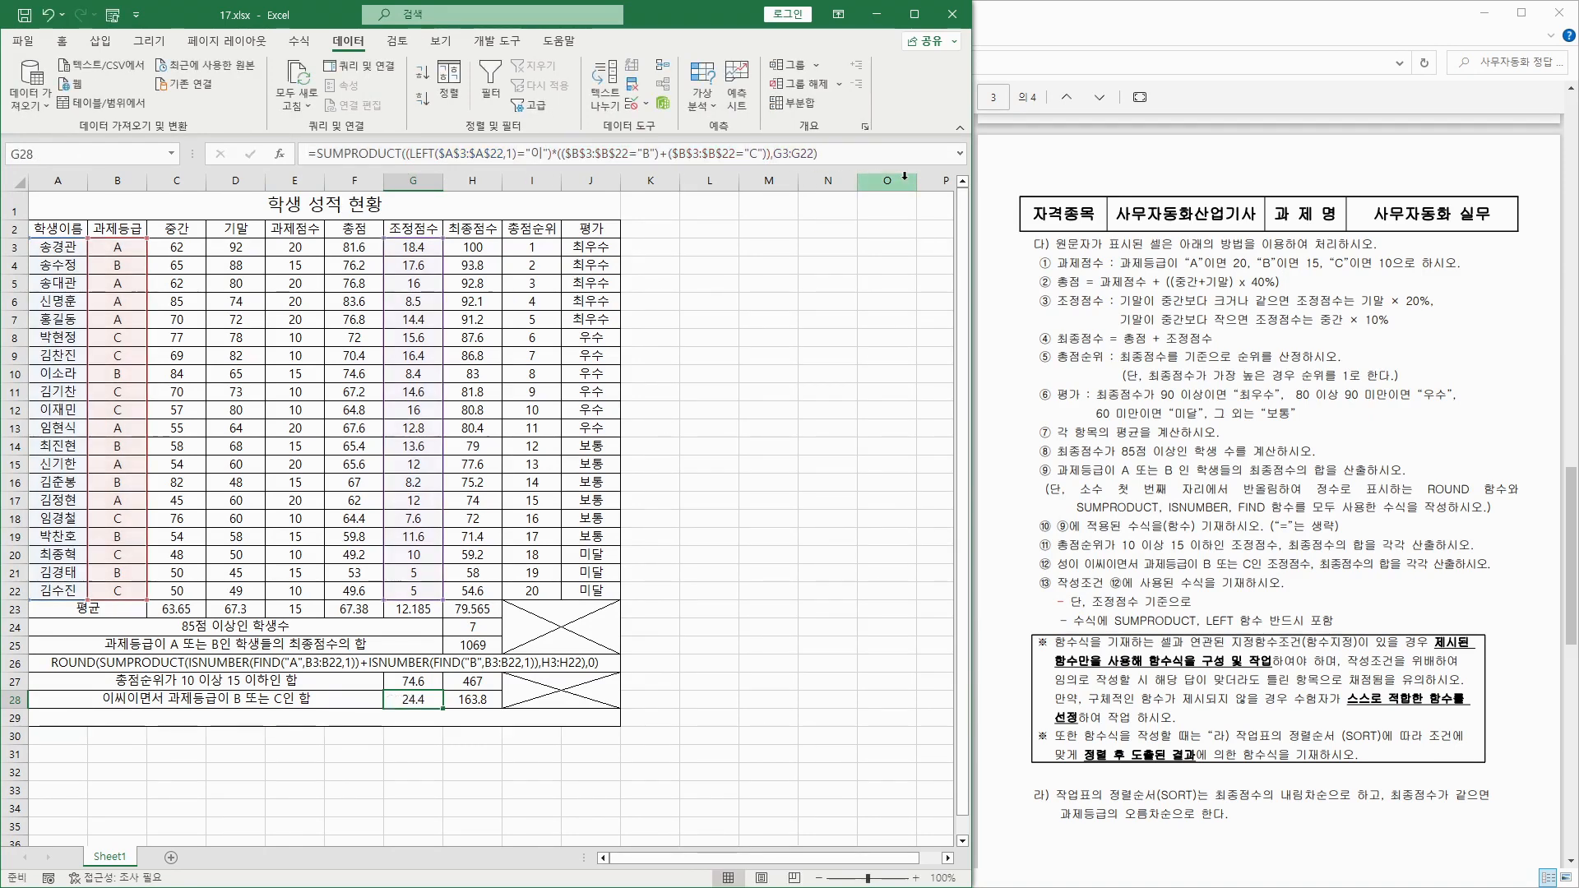
left_click(297, 723)
type("'")
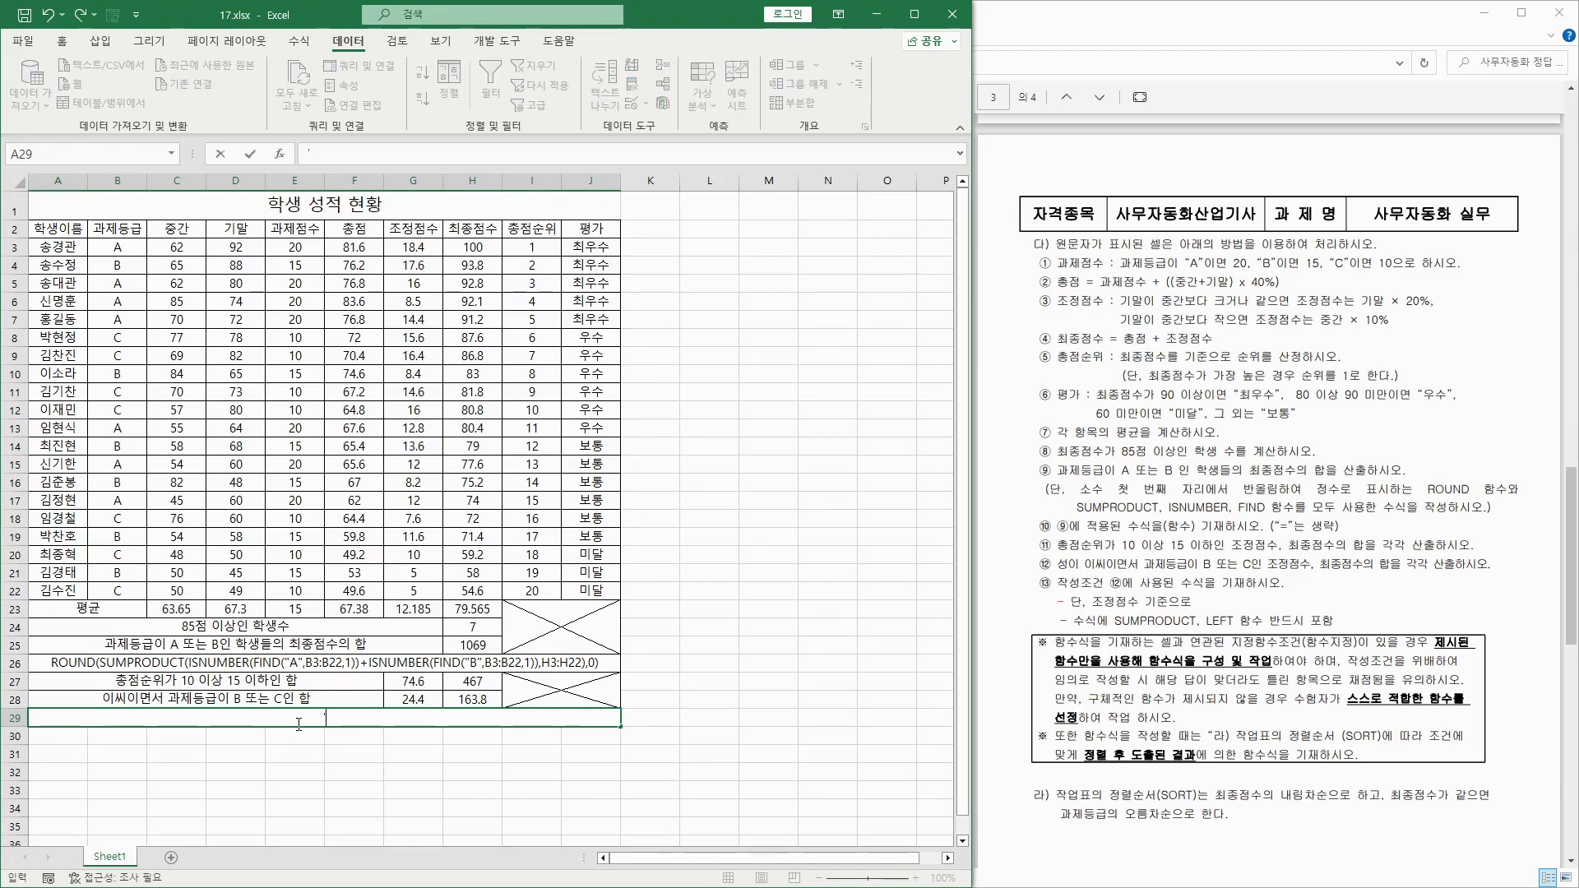
key("ctrl+v")
key("Return")
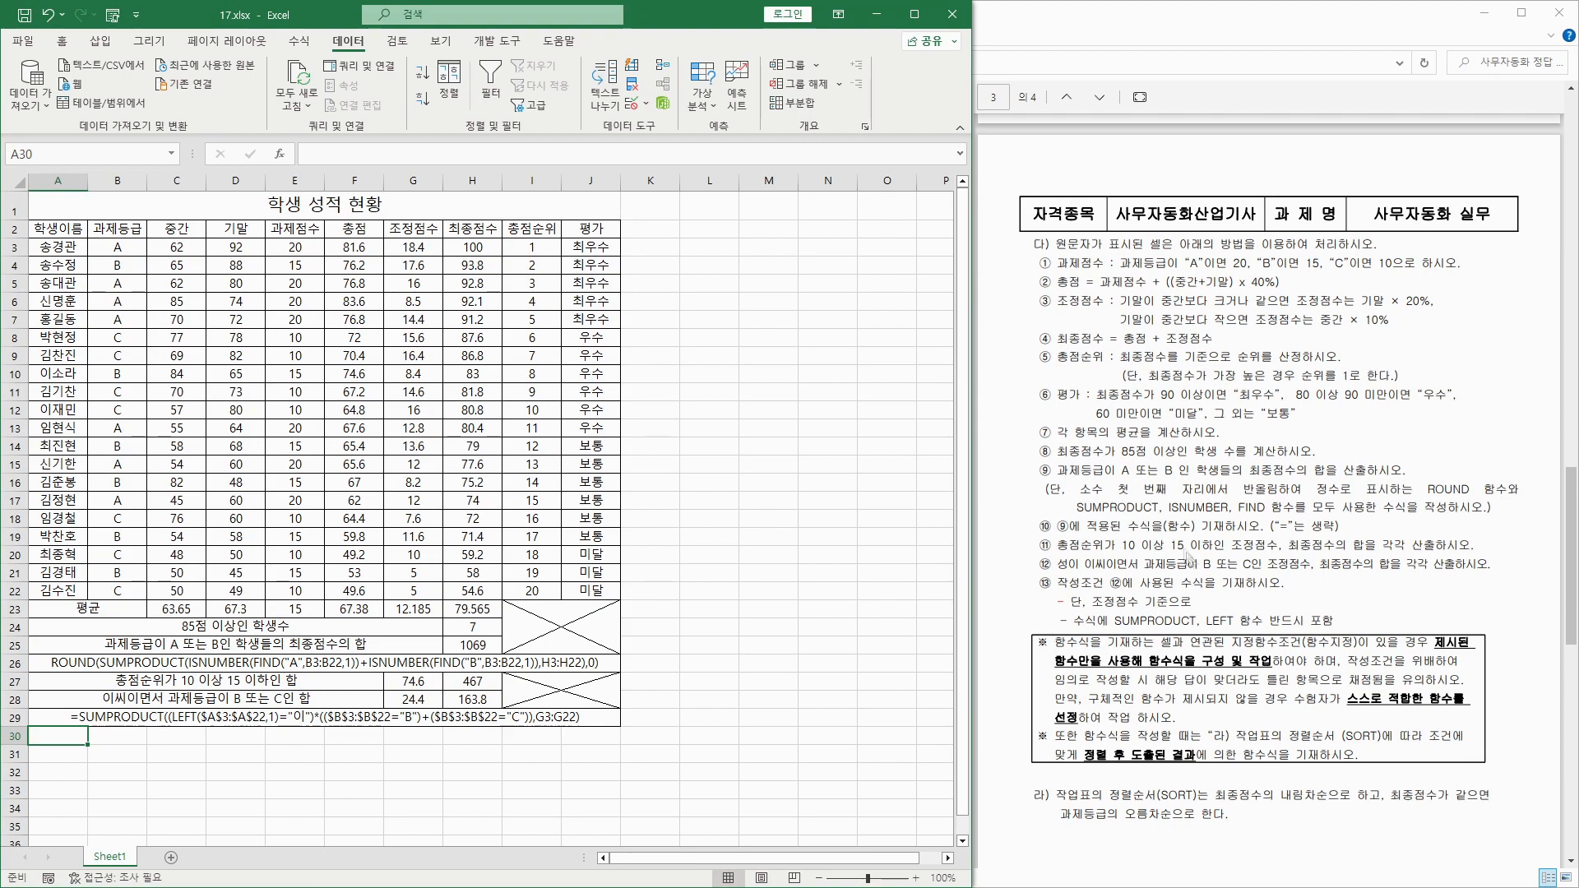
Review the exam sheet's worksheet layout, the (기타) formatting rules and the graph requirements on its last page.
scroll(1167, 539, "up", 3)
scroll(1168, 538, "up", 12)
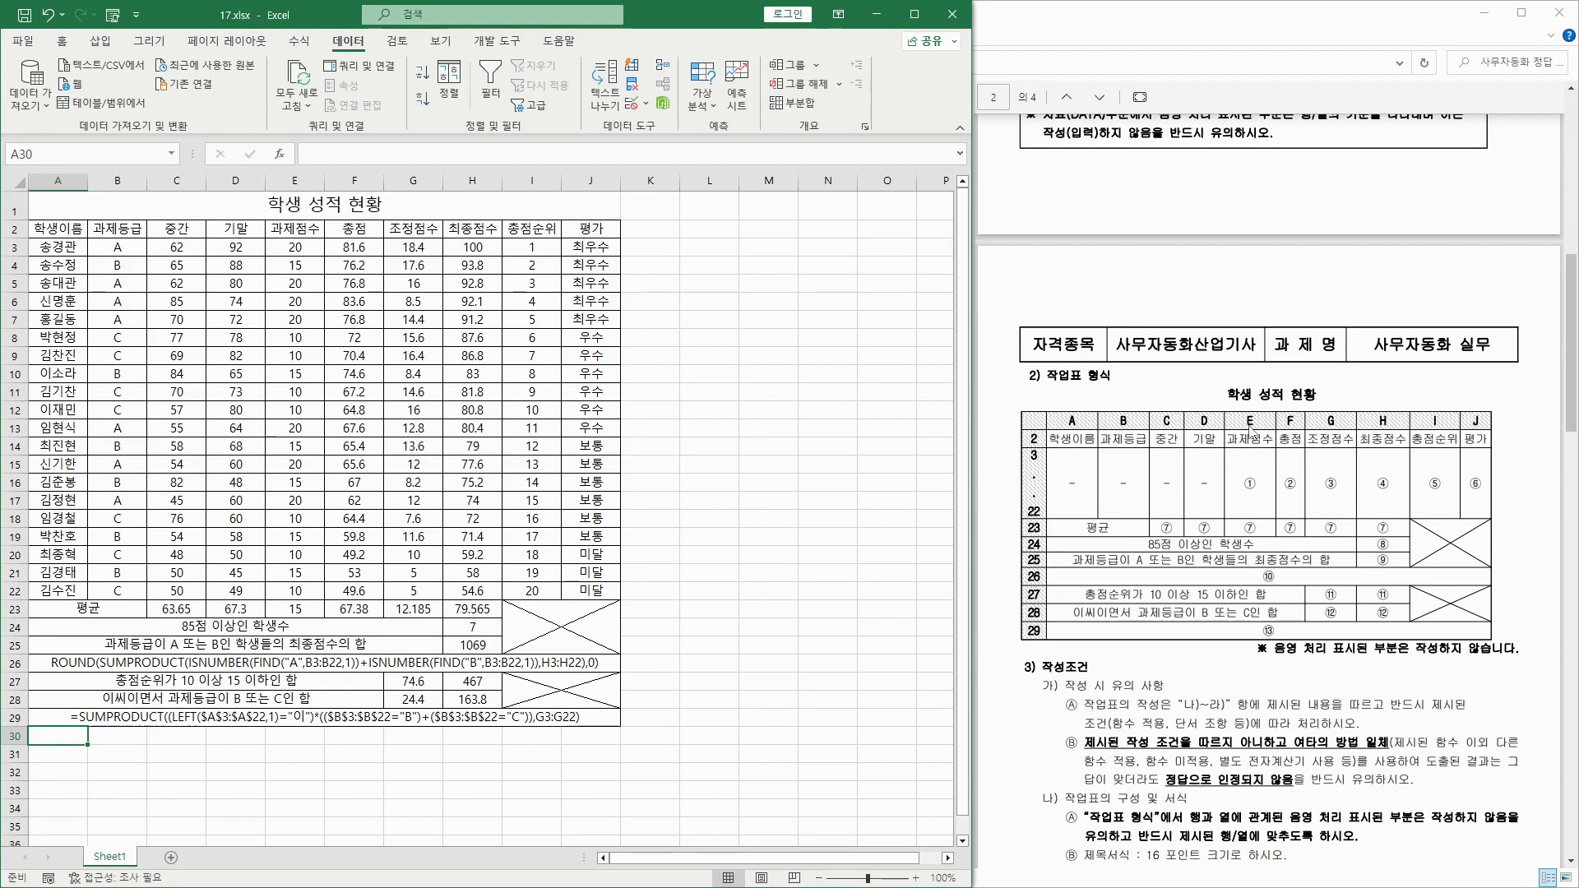
scroll(1169, 613, "down", 7)
scroll(1169, 613, "down", 15)
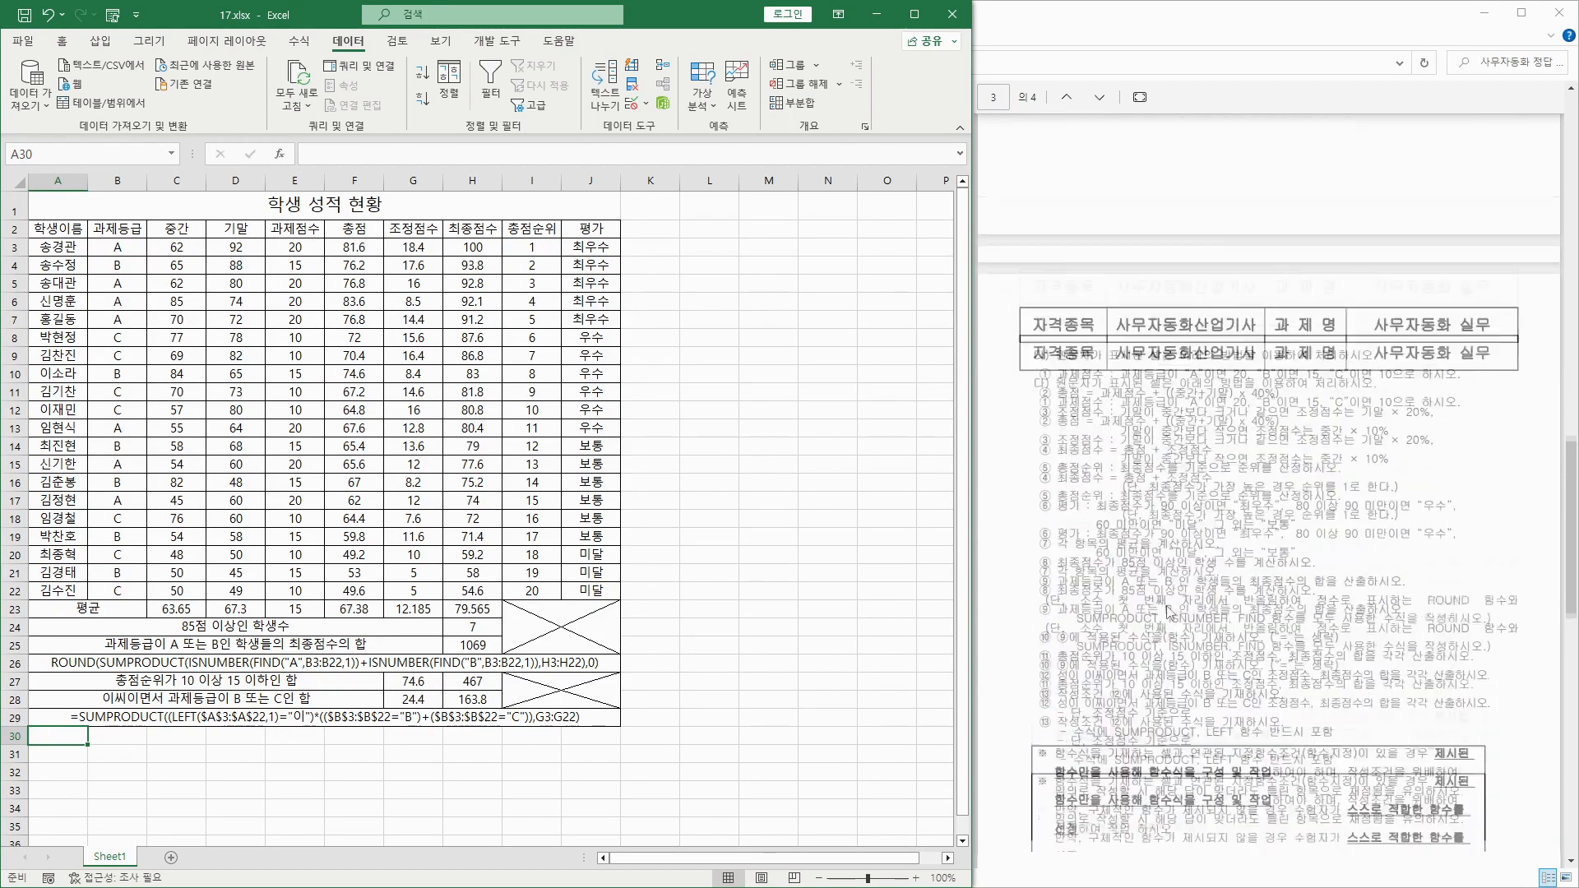
scroll(1169, 613, "down", 2)
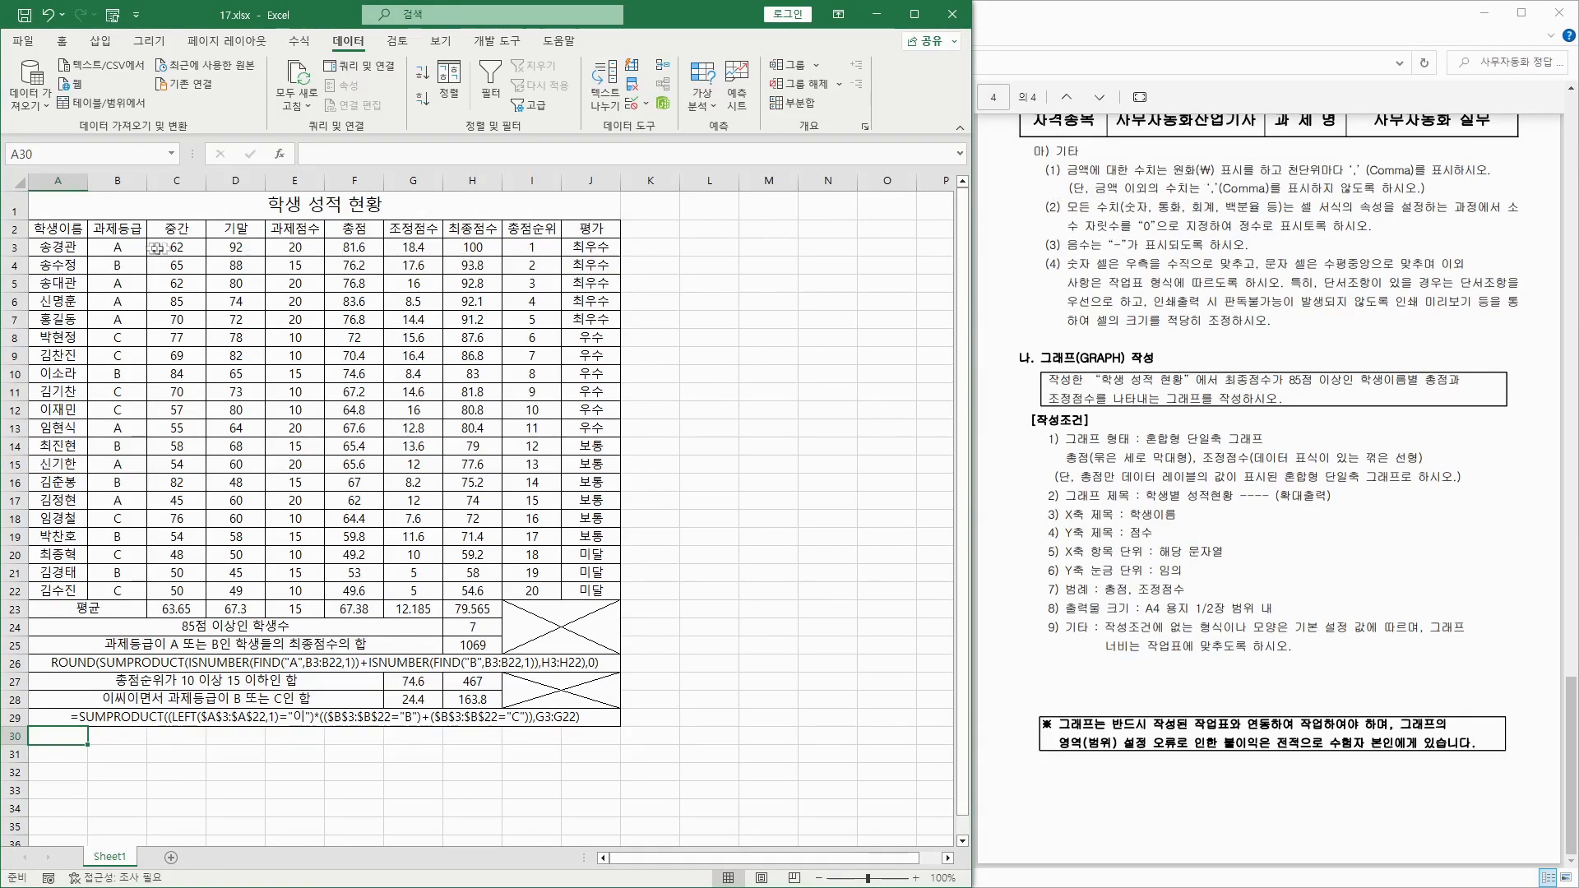
Format the numeric cells C3:I22, C23:H23, H24:H25 and G27:H28 as 숫자 with 0 decimal places.
left_click_drag(294, 244, 526, 246)
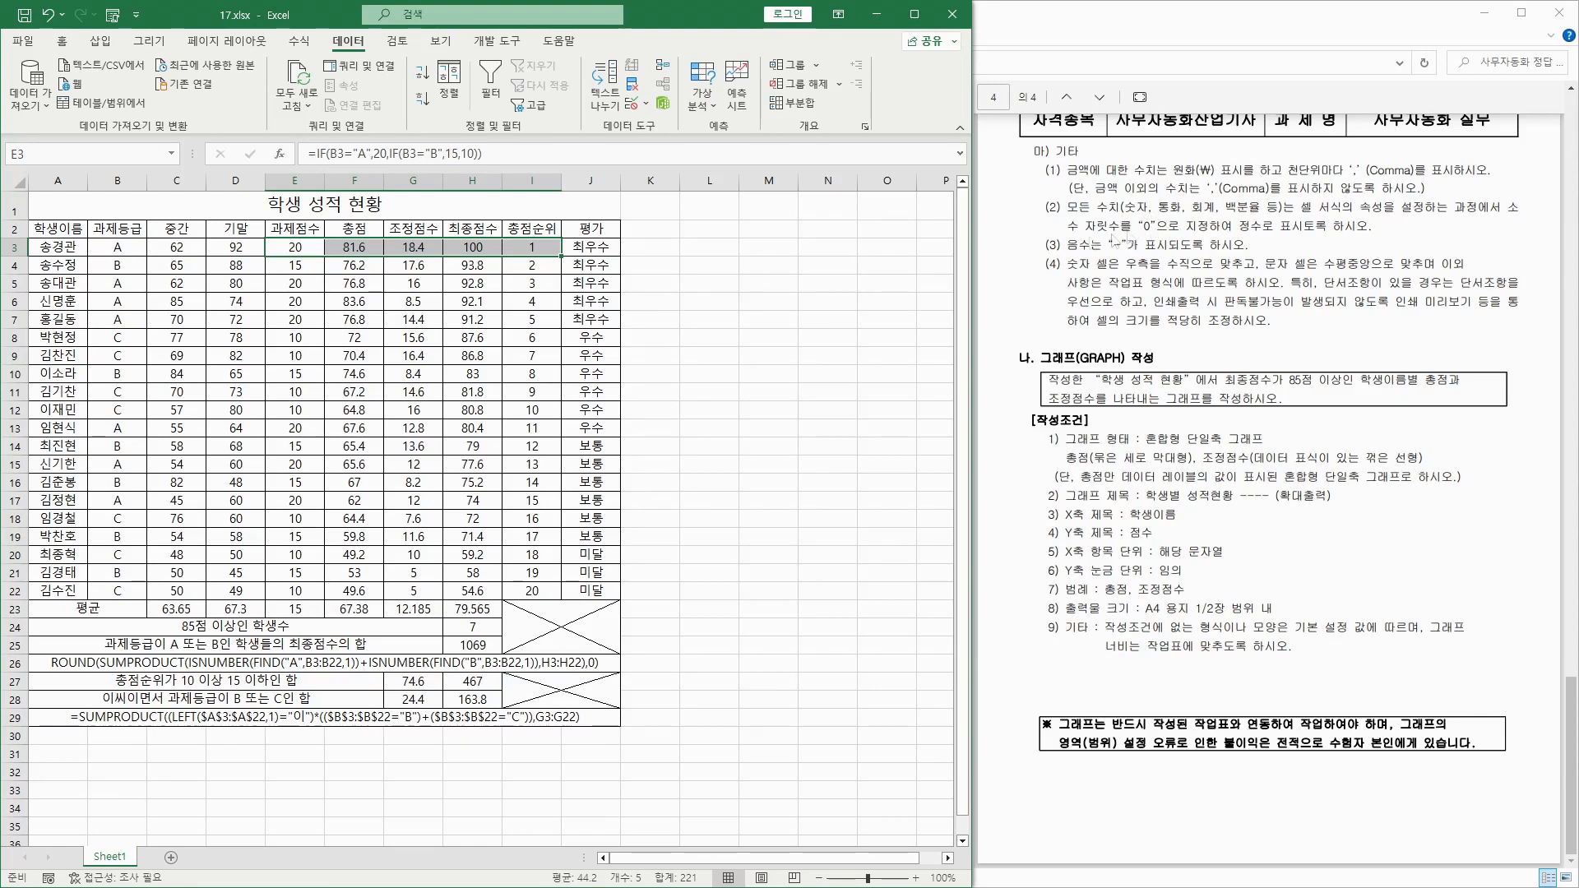
left_click(362, 251)
left_click_drag(362, 251, 477, 582)
left_click_drag(176, 247, 526, 590)
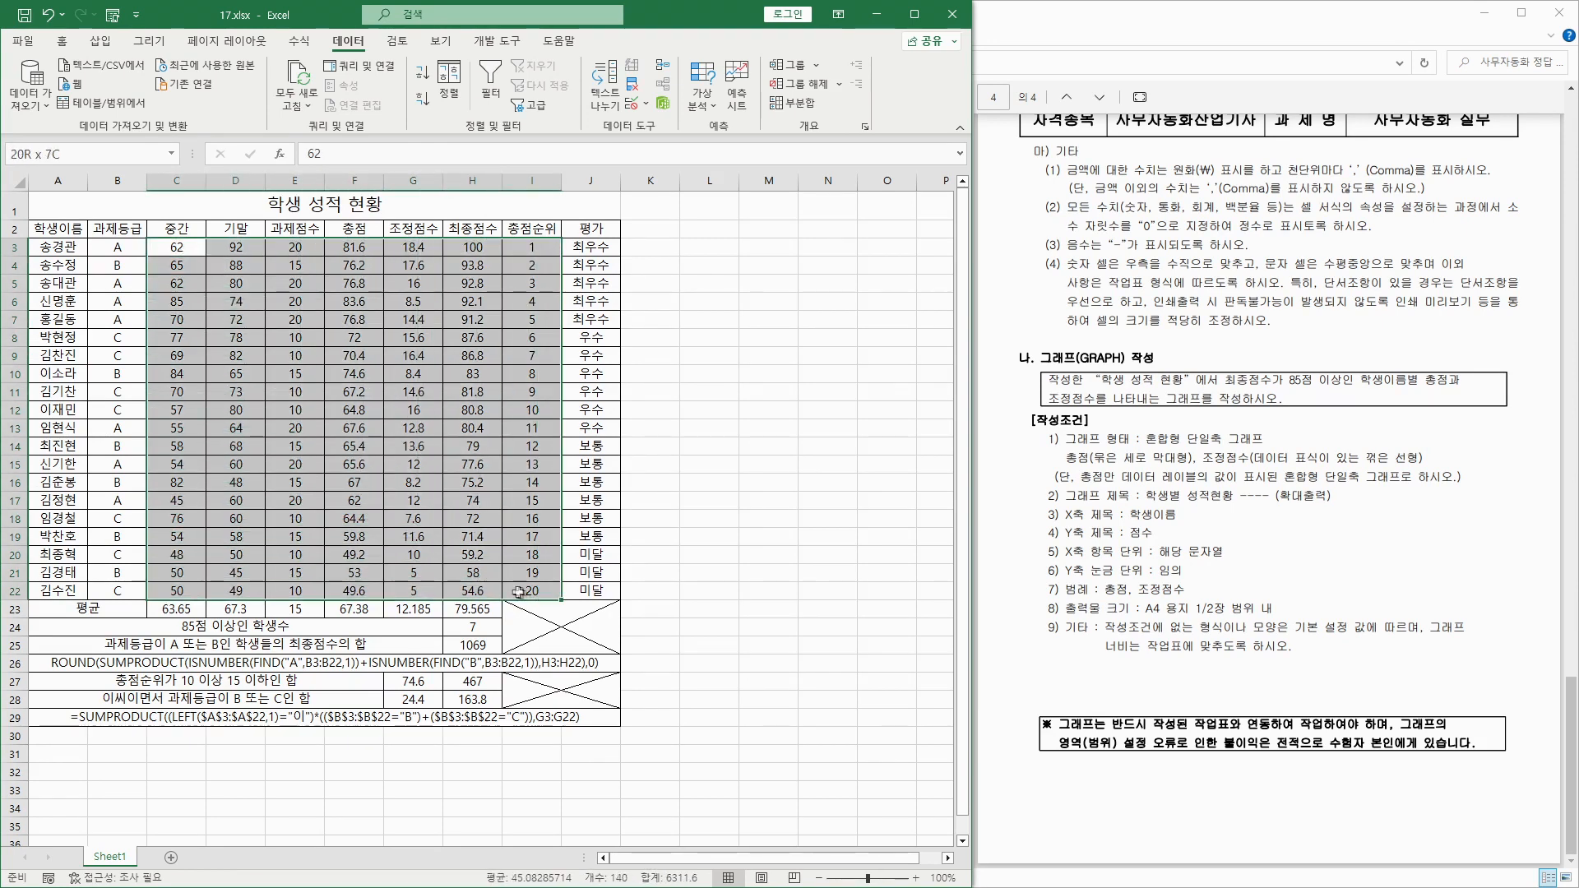
left_click_drag(176, 609, 487, 646, "ctrl")
left_click_drag(415, 683, 472, 699, "ctrl")
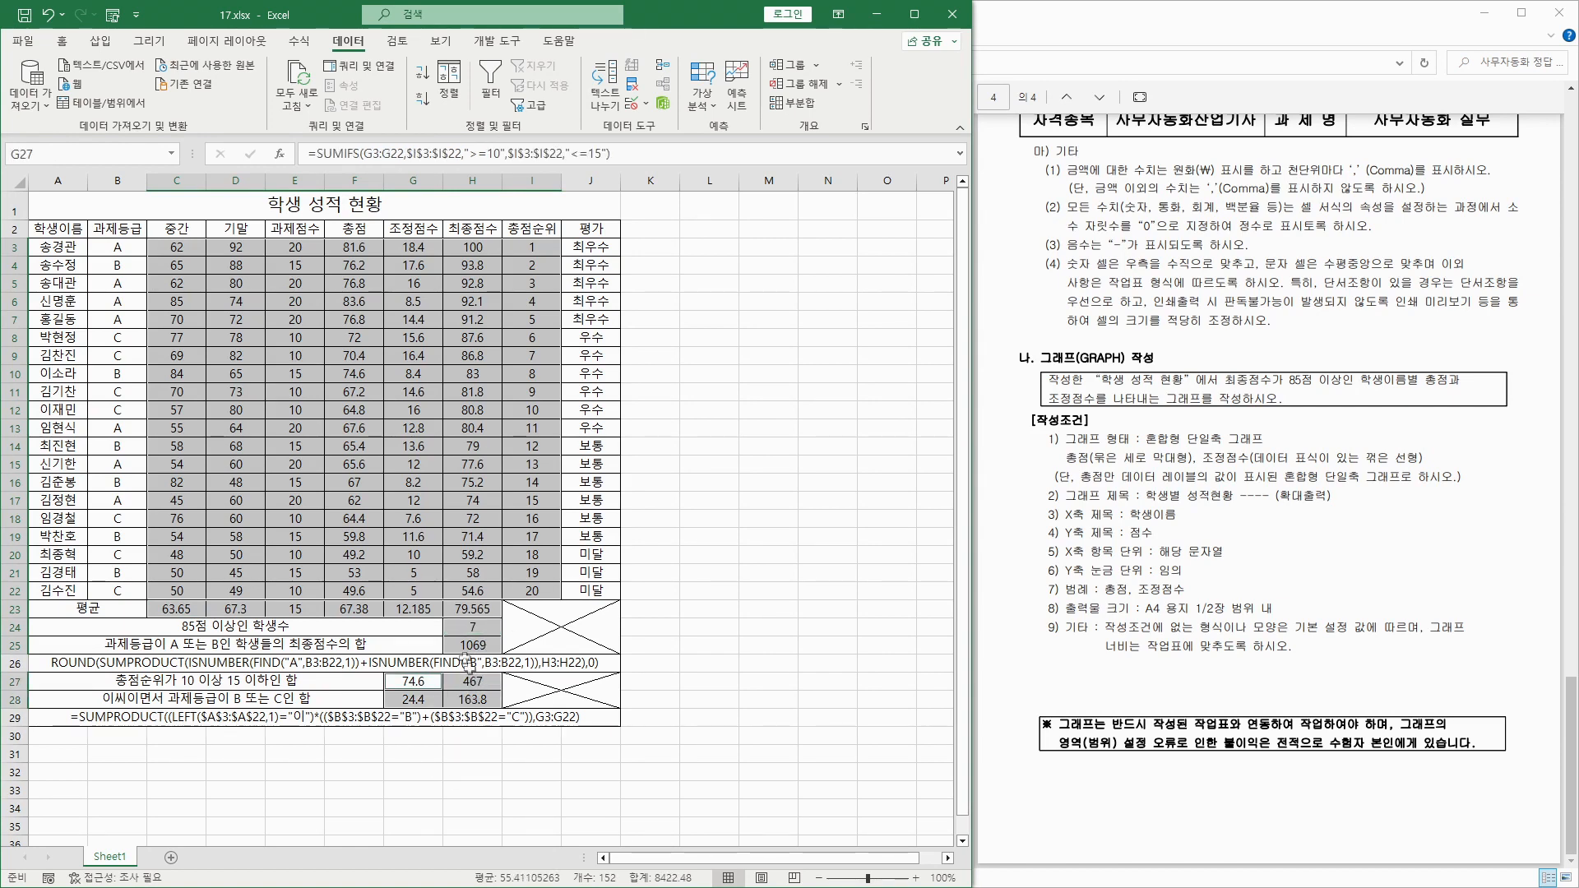
right_click(423, 344)
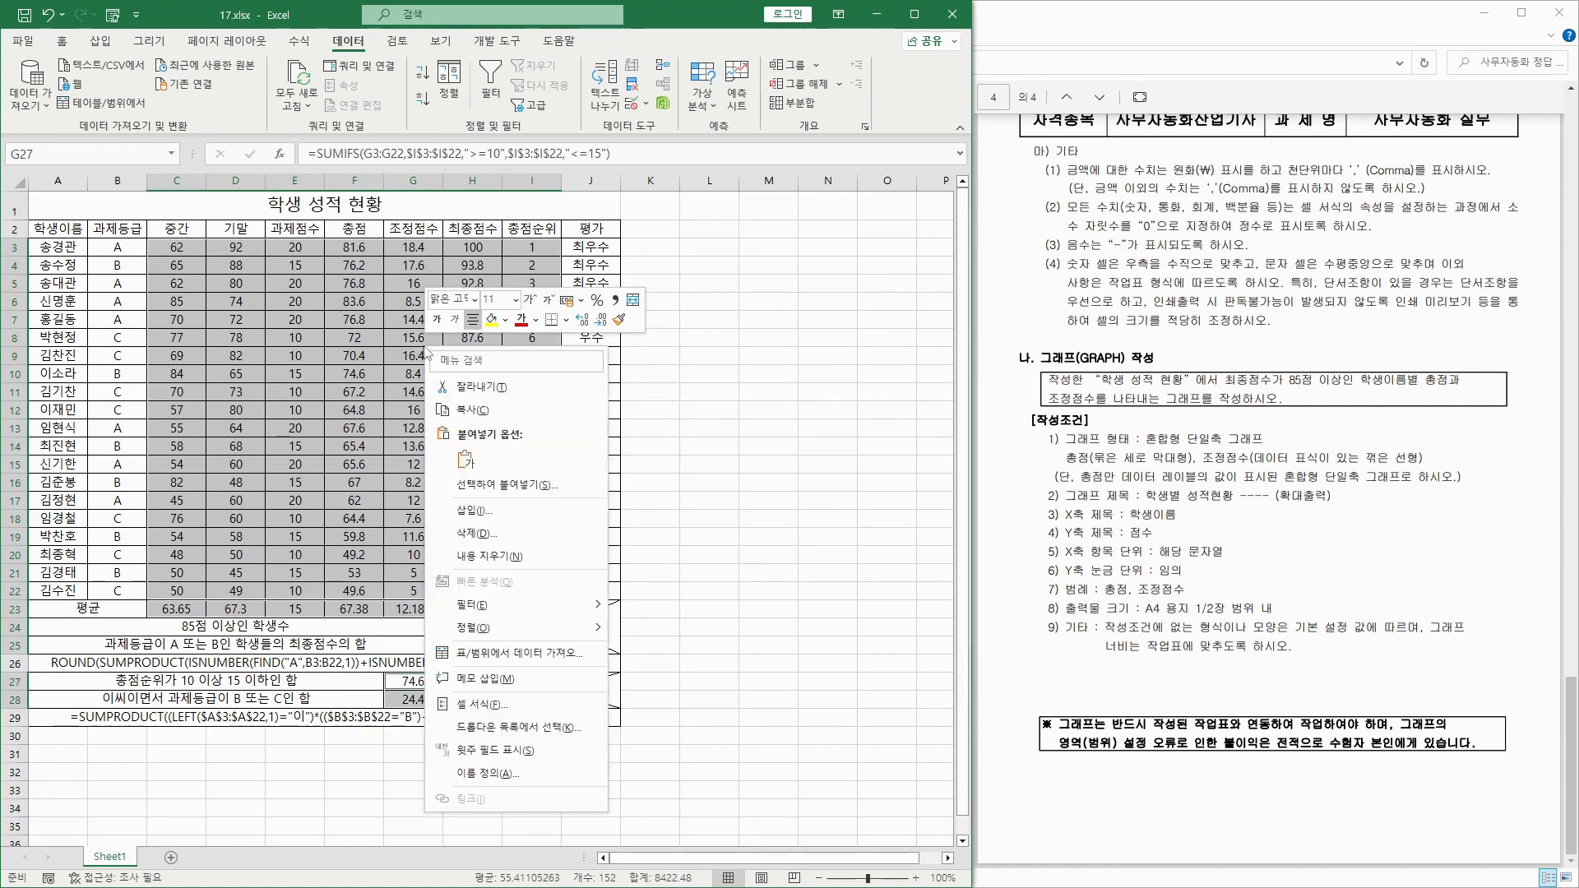
left_click(479, 704)
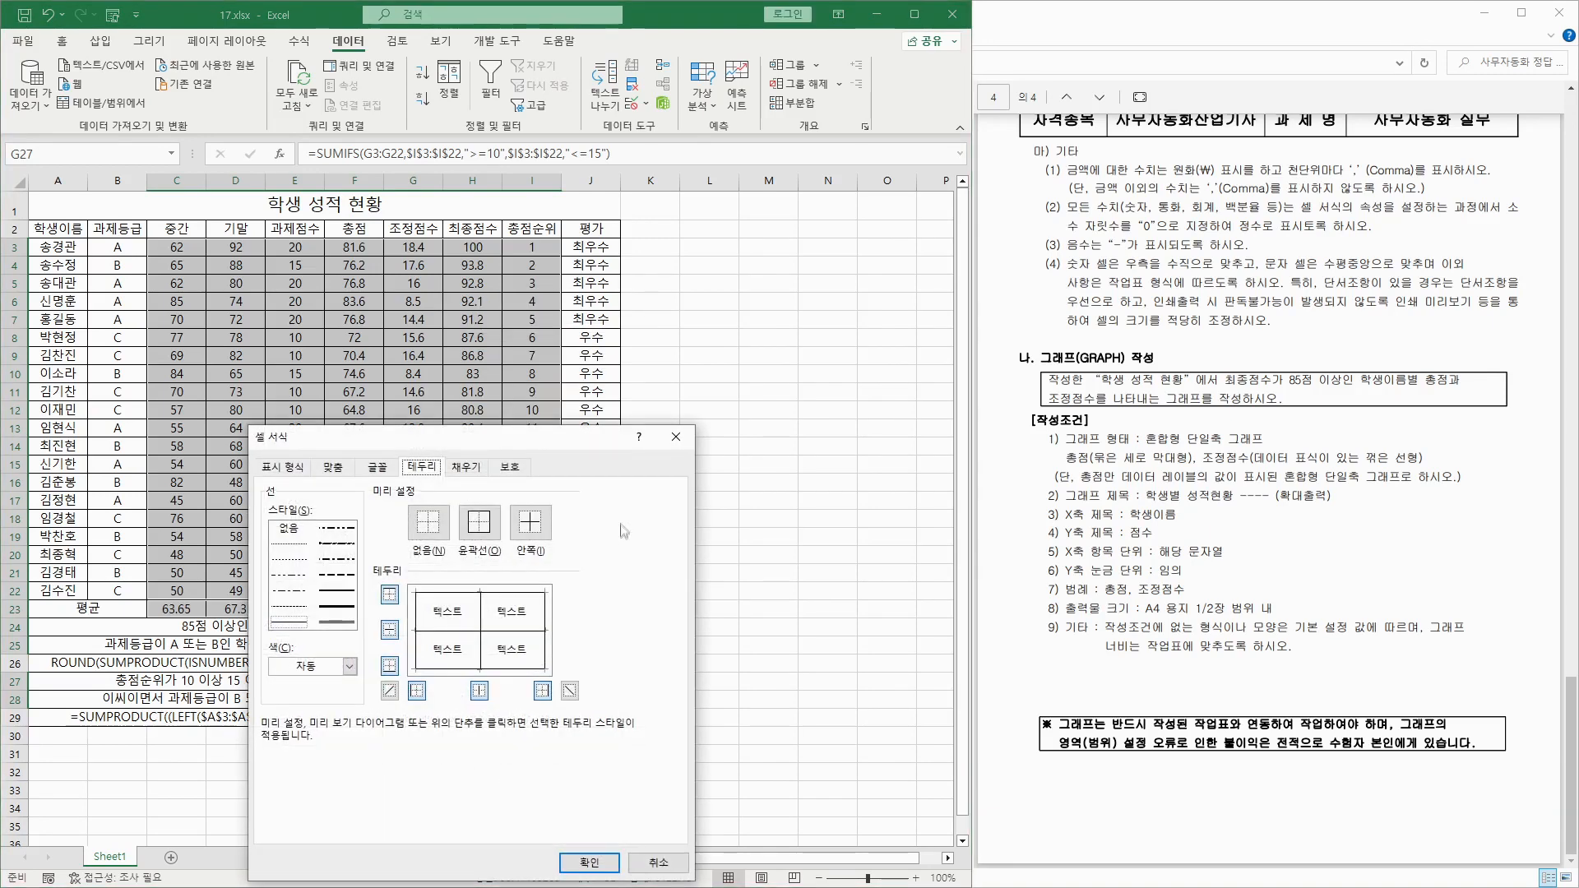
left_click(283, 467)
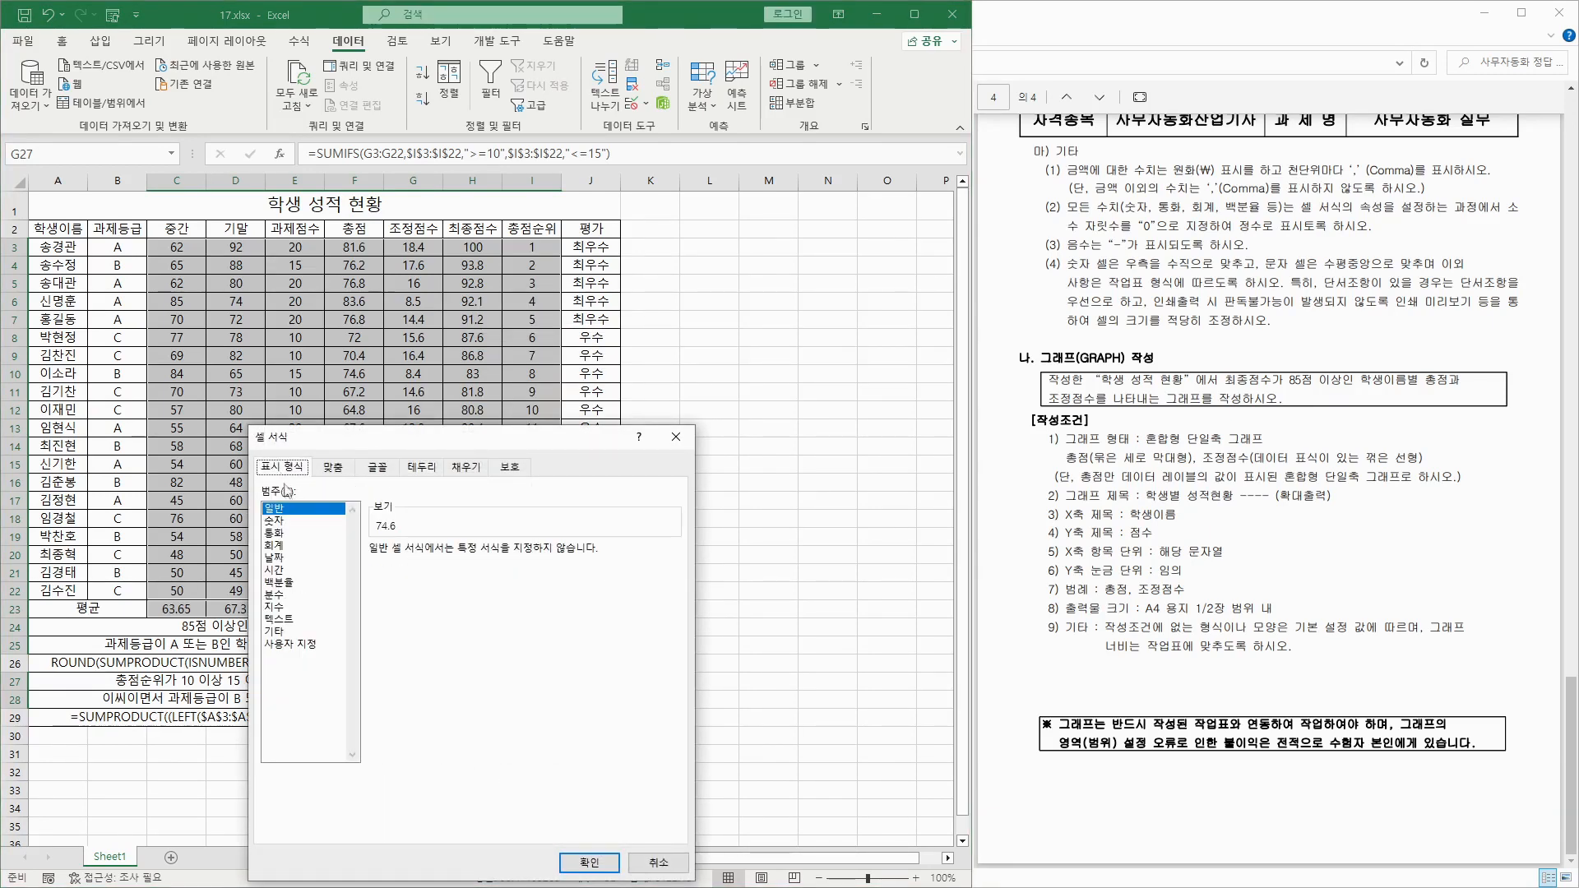
left_click(280, 520)
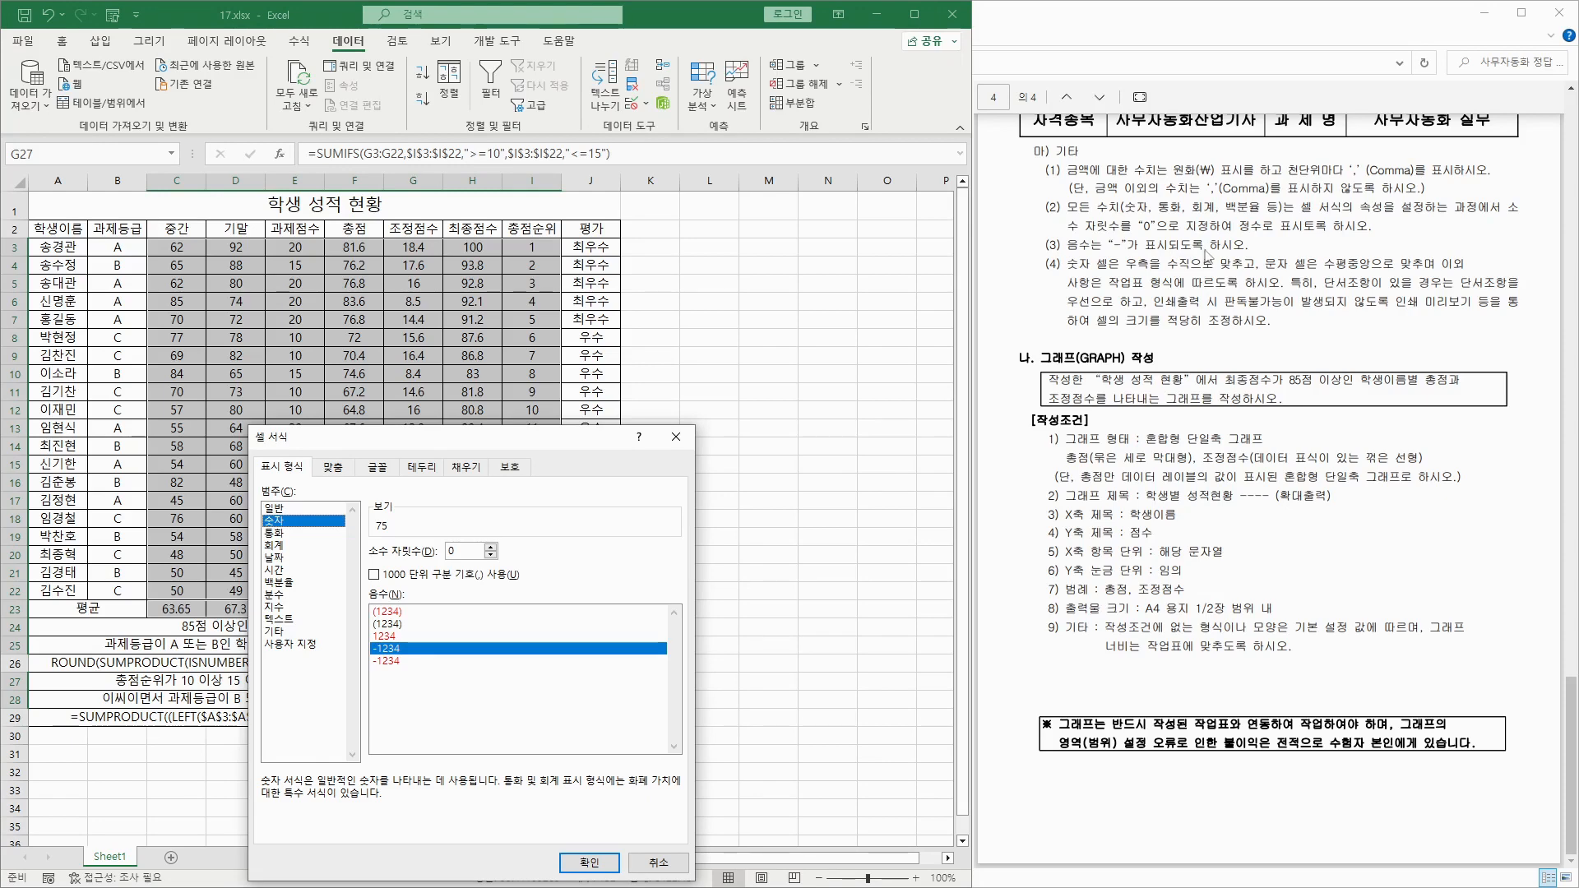
left_click(589, 862)
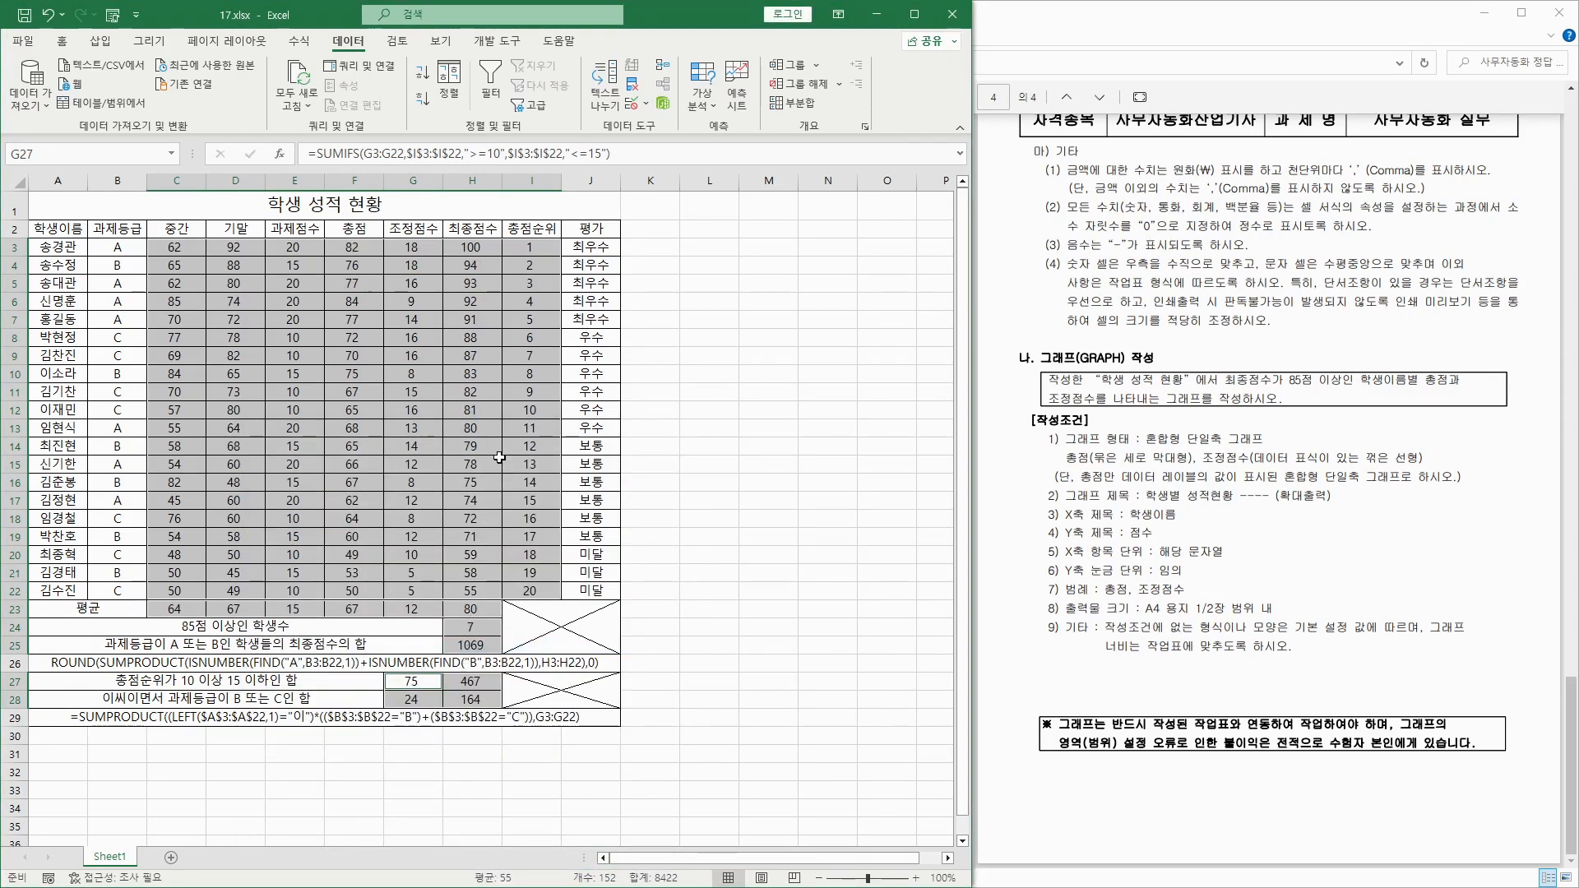
Right-align the numeric cells of the student table and its summary rows.
left_click(61, 39)
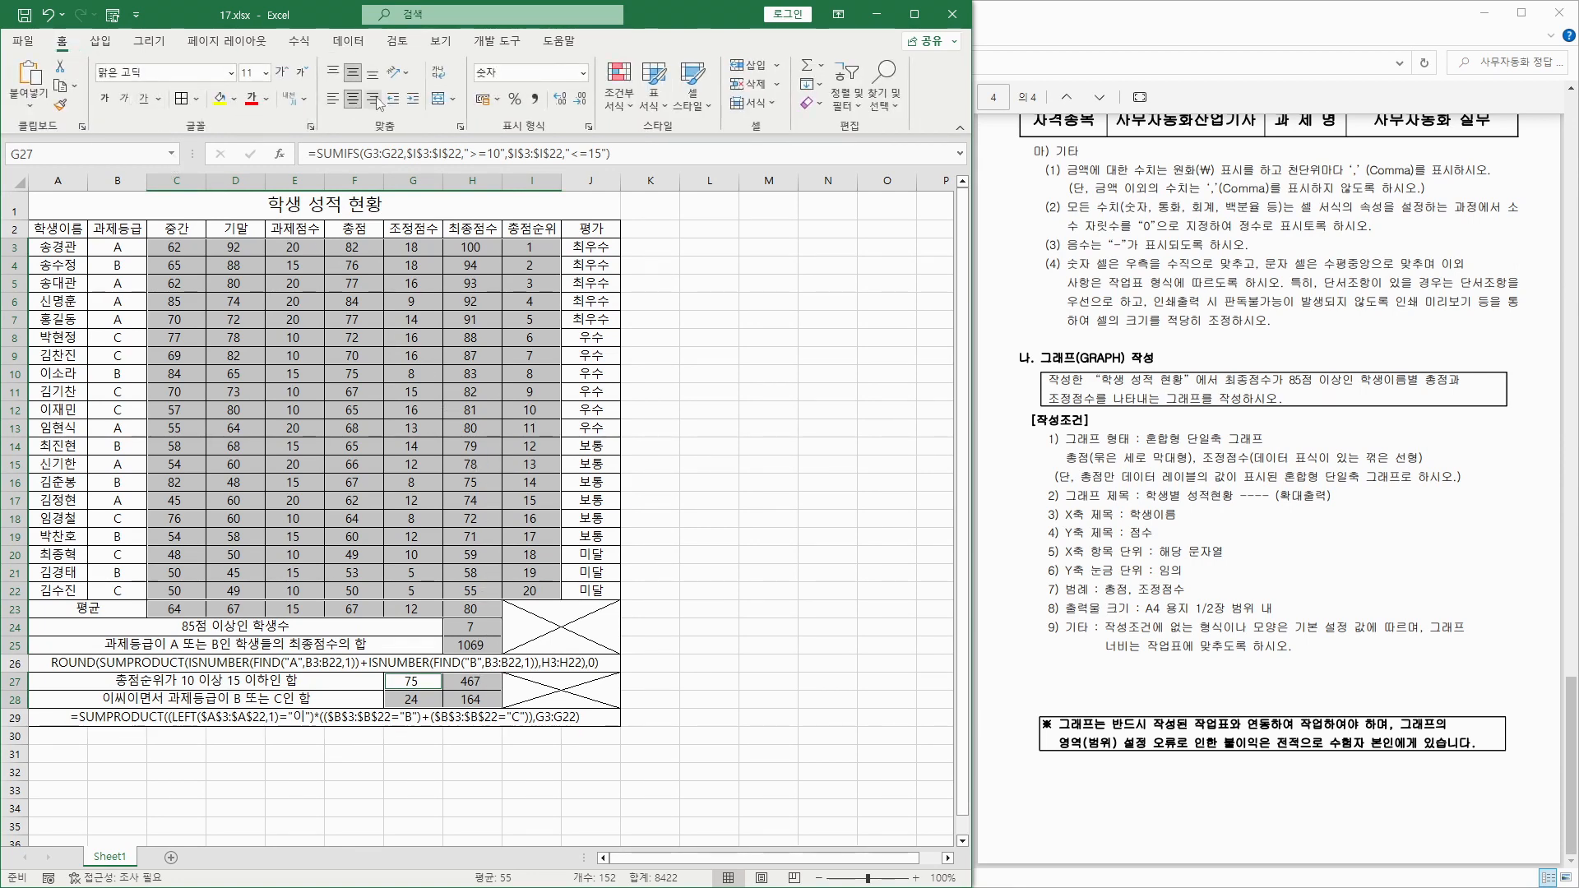
left_click(374, 98)
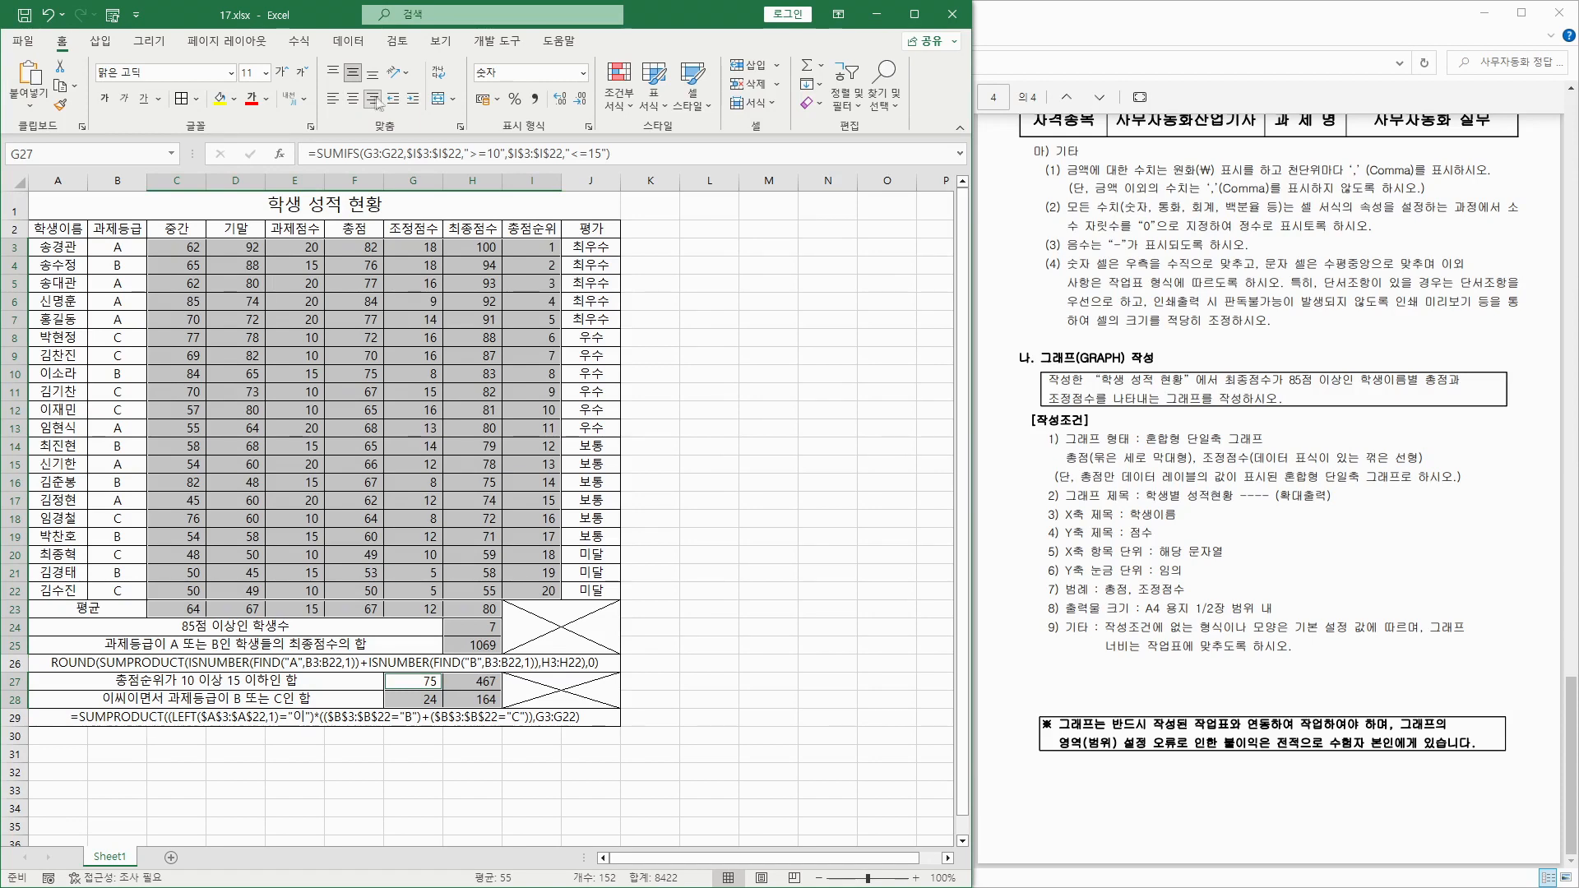
left_click(352, 99)
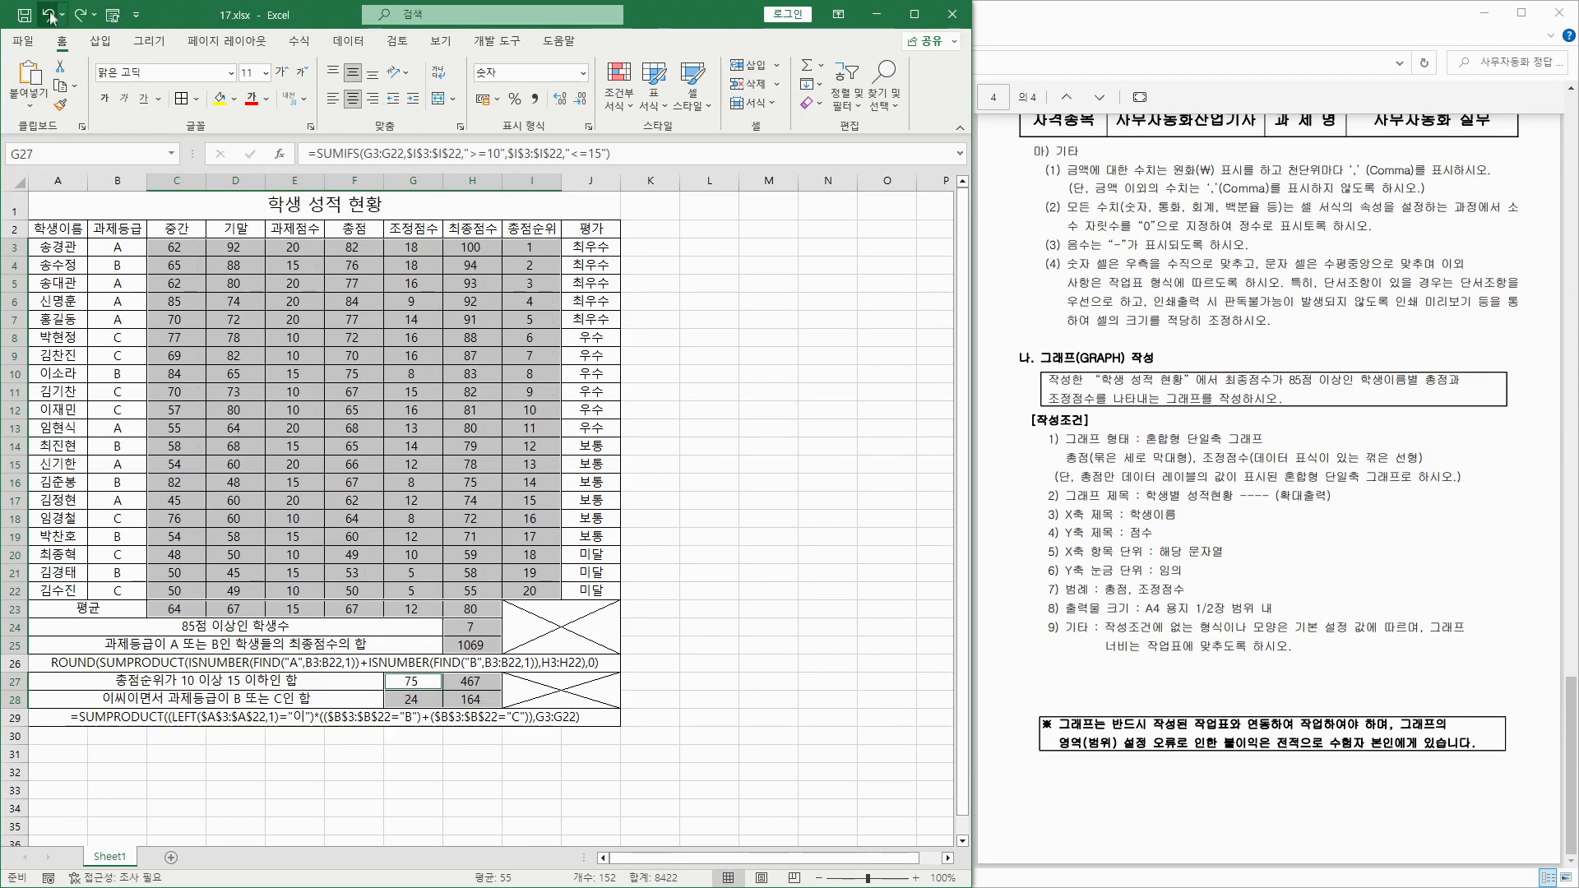
left_click(355, 107)
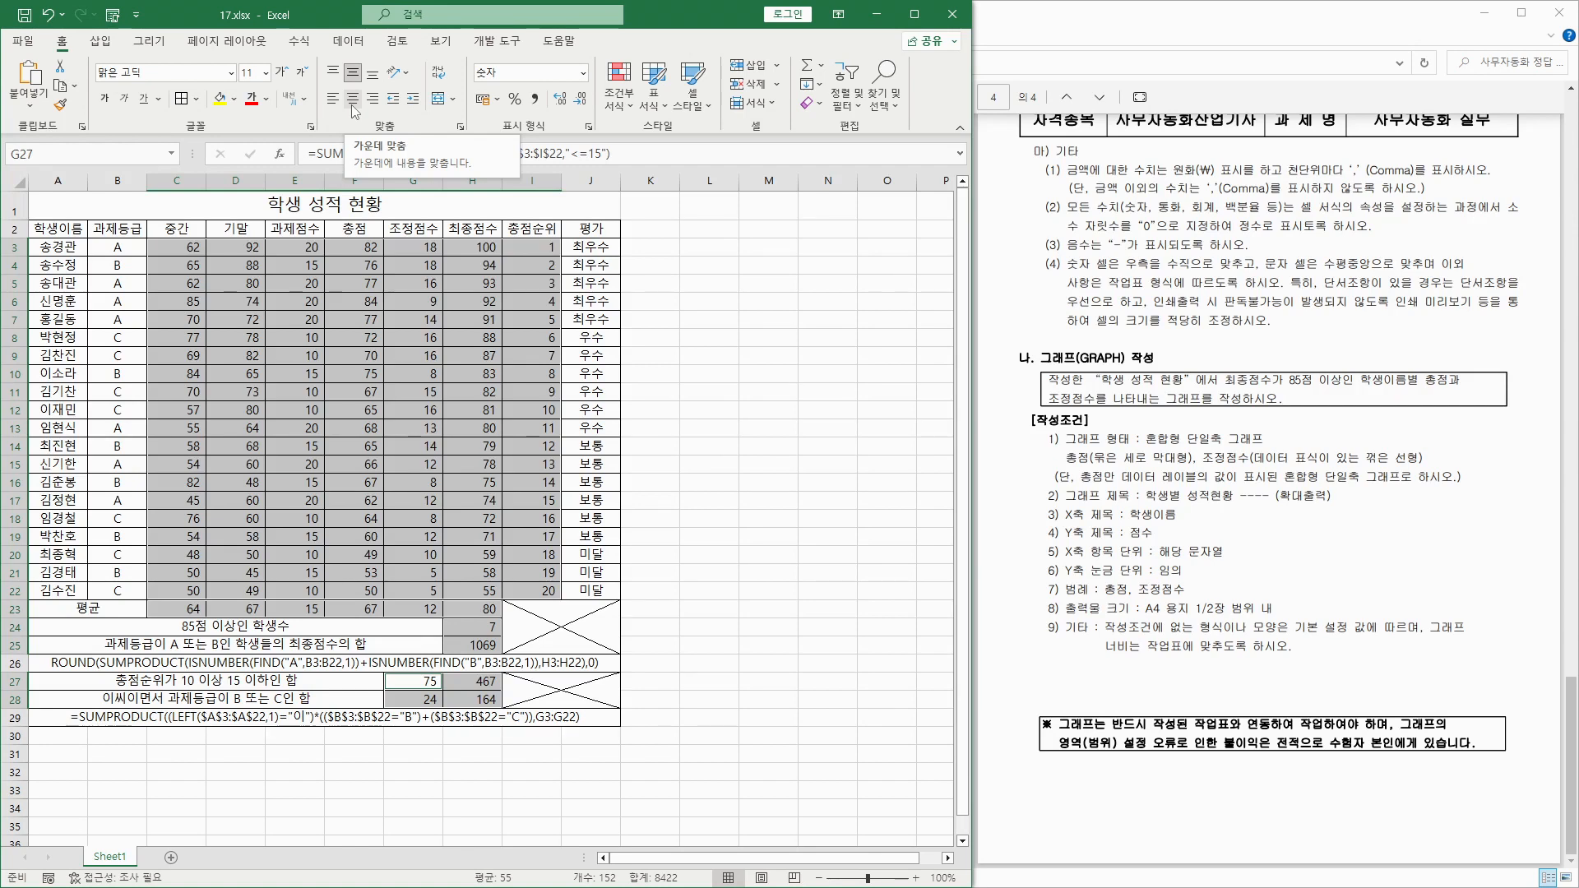
left_click(693, 452)
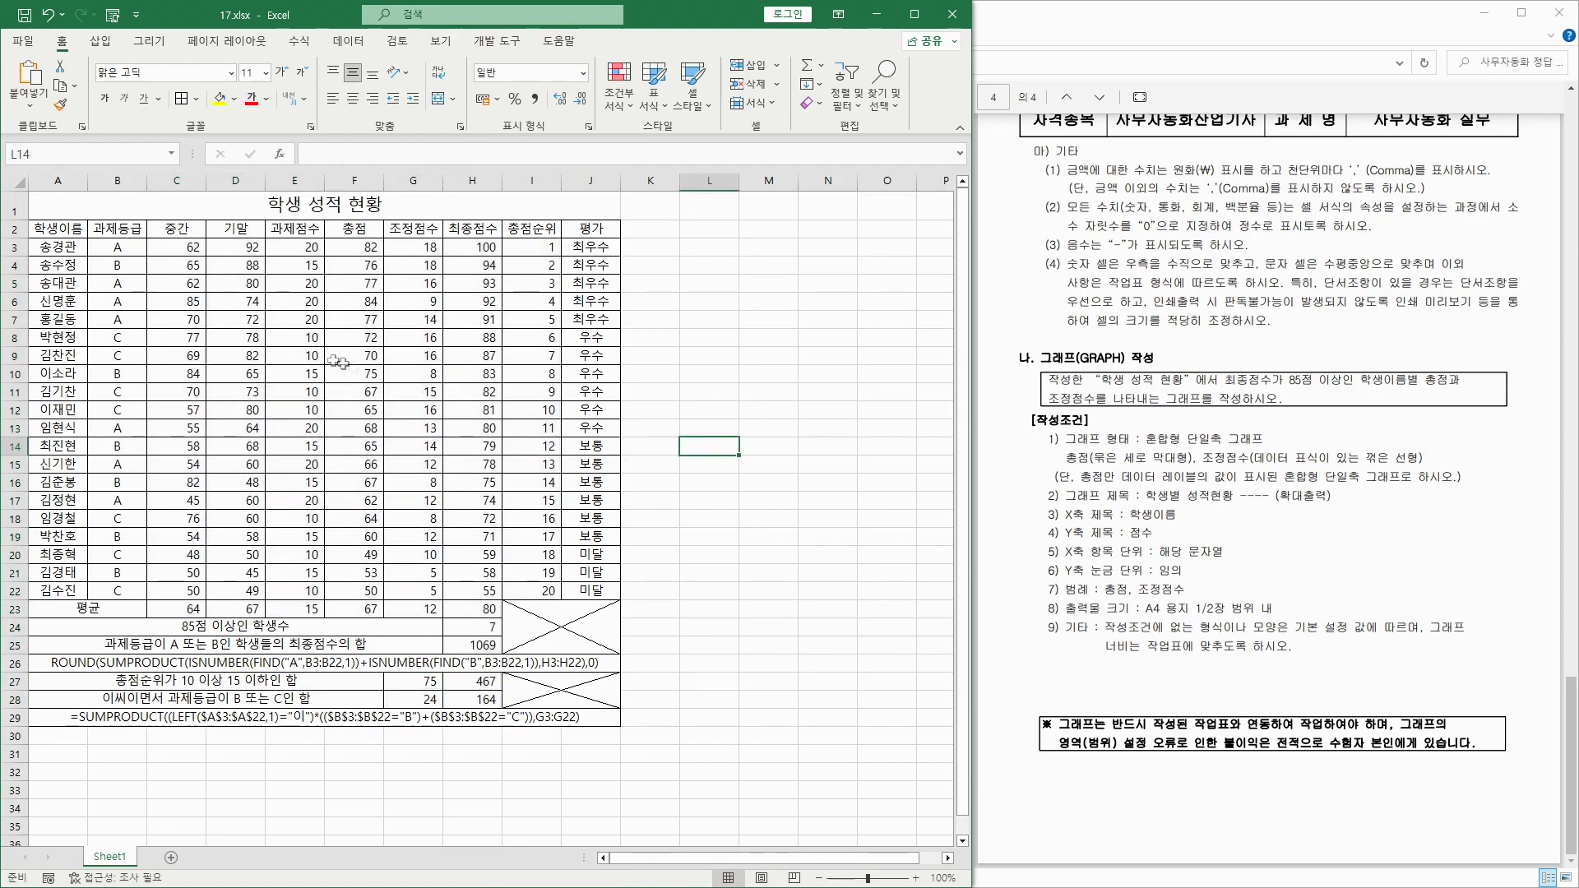
Remove the inner horizontal borders from the student rows A3:J22.
left_click_drag(66, 247, 591, 591)
right_click(404, 322)
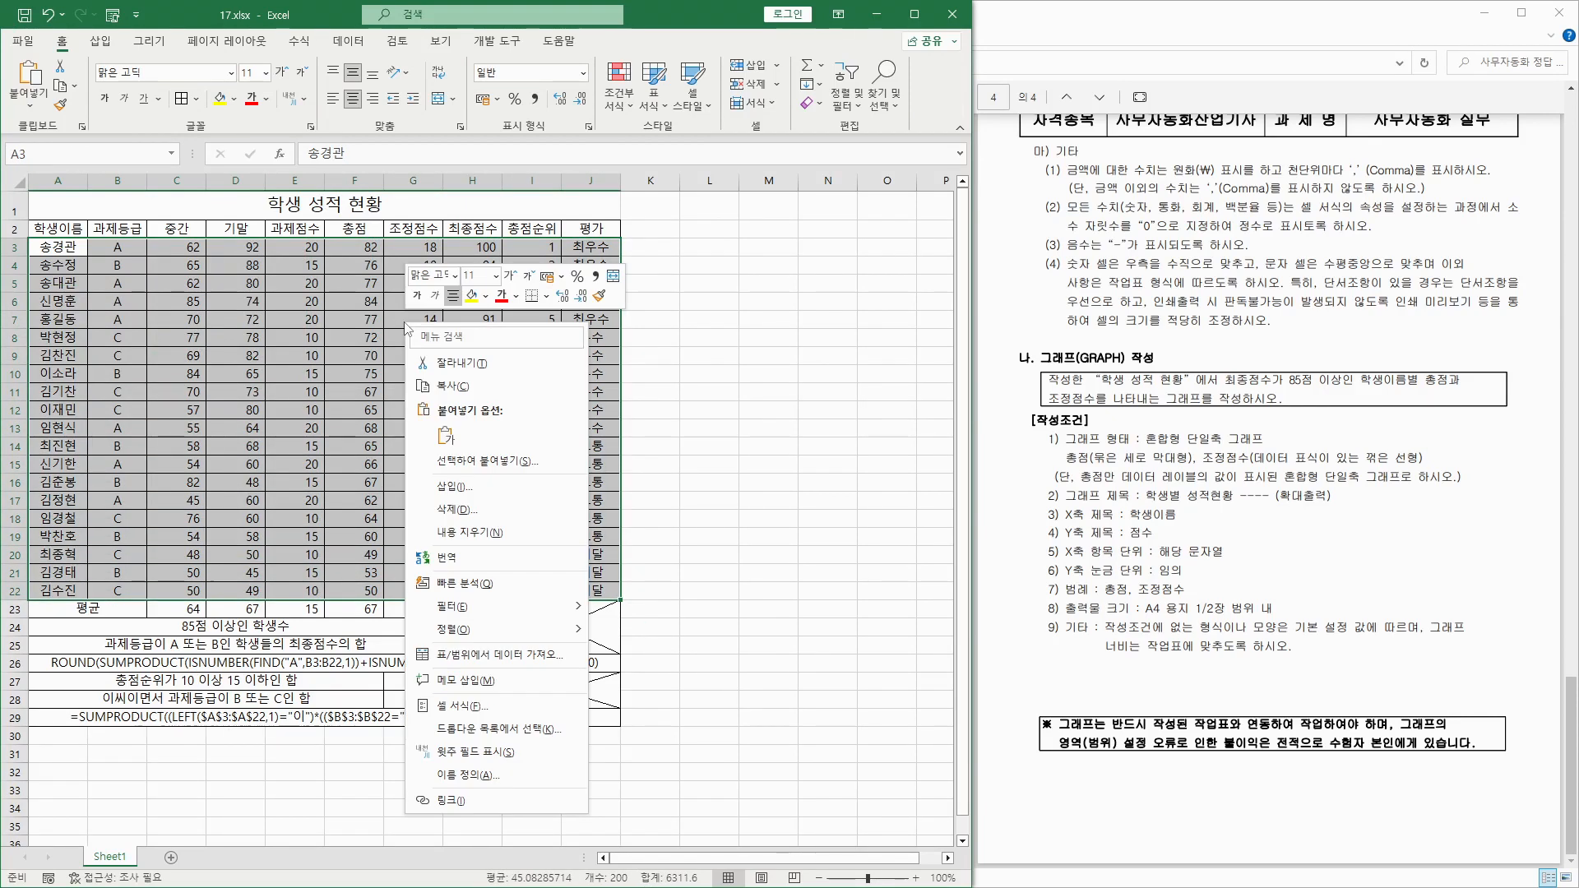
left_click(484, 705)
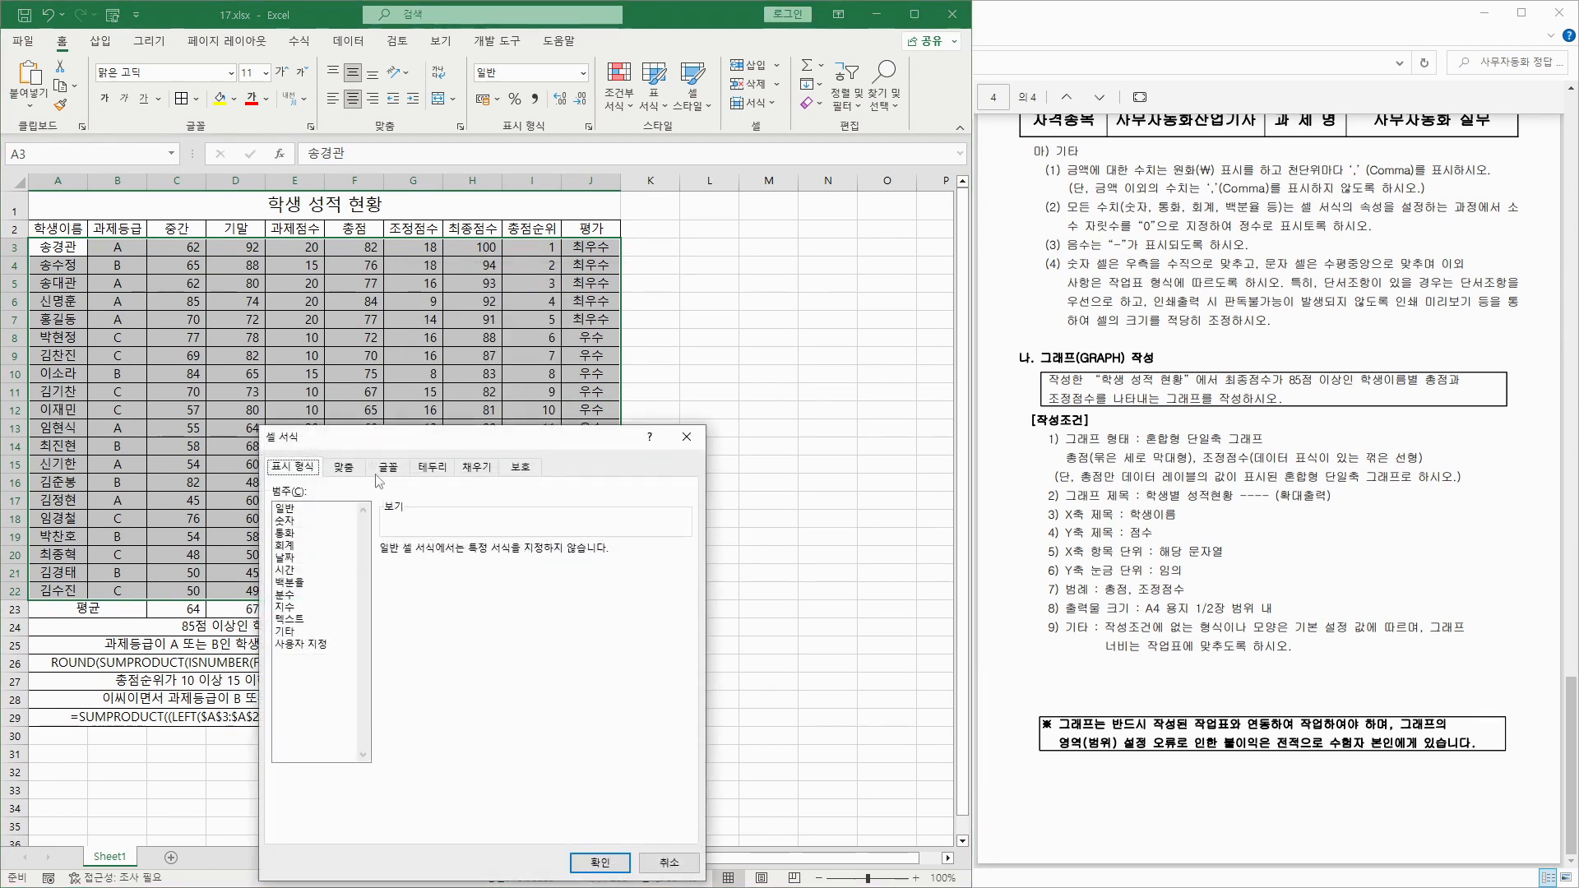
left_click(435, 468)
left_click(400, 630)
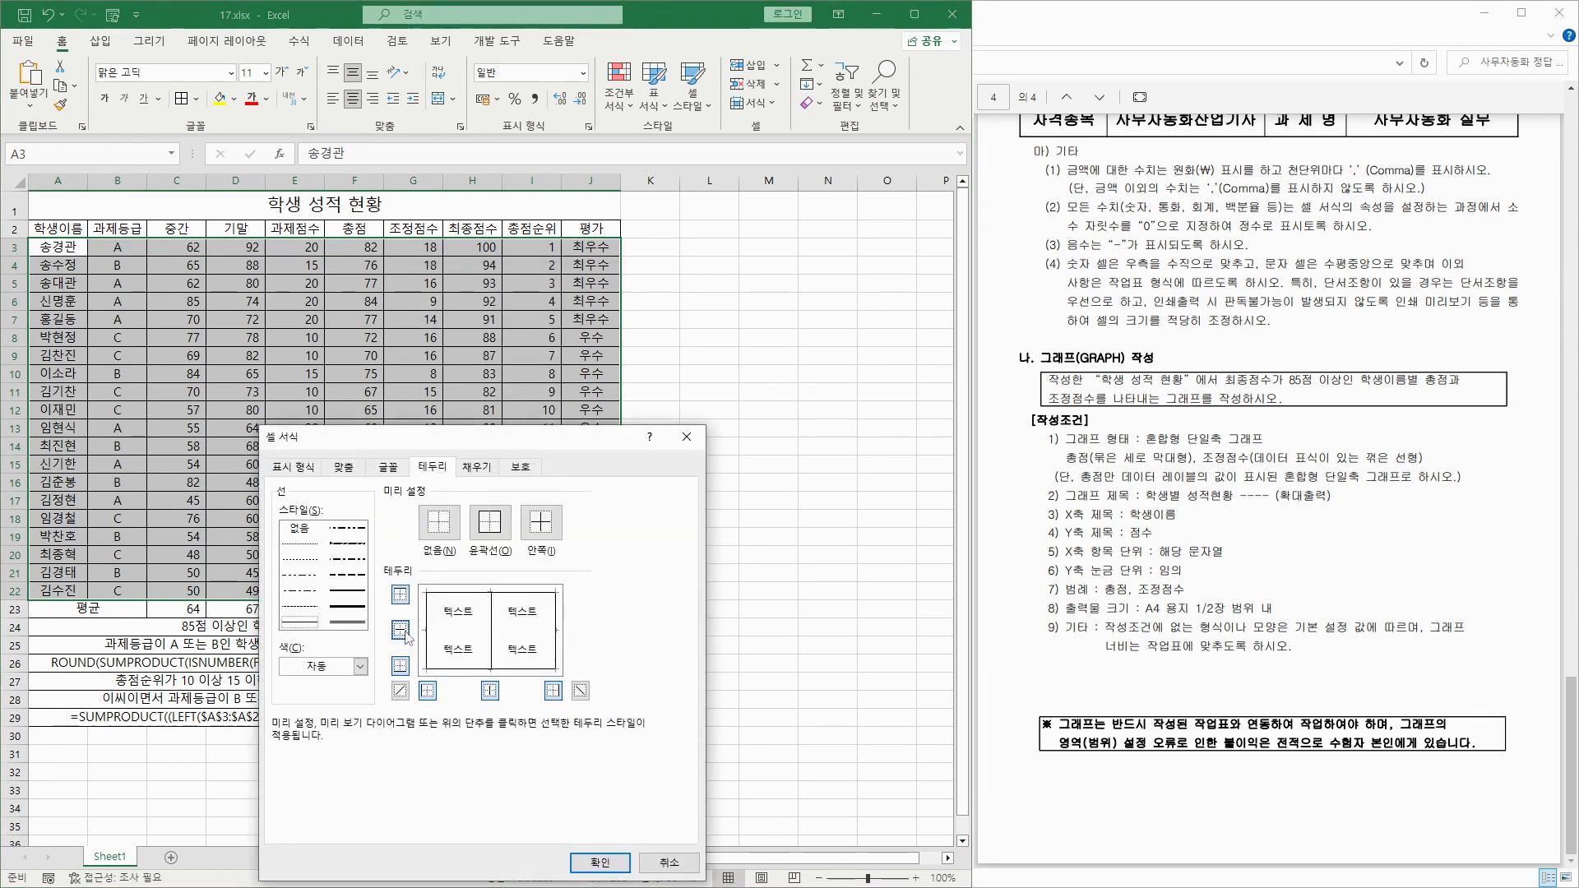
left_click(600, 862)
left_click(715, 536)
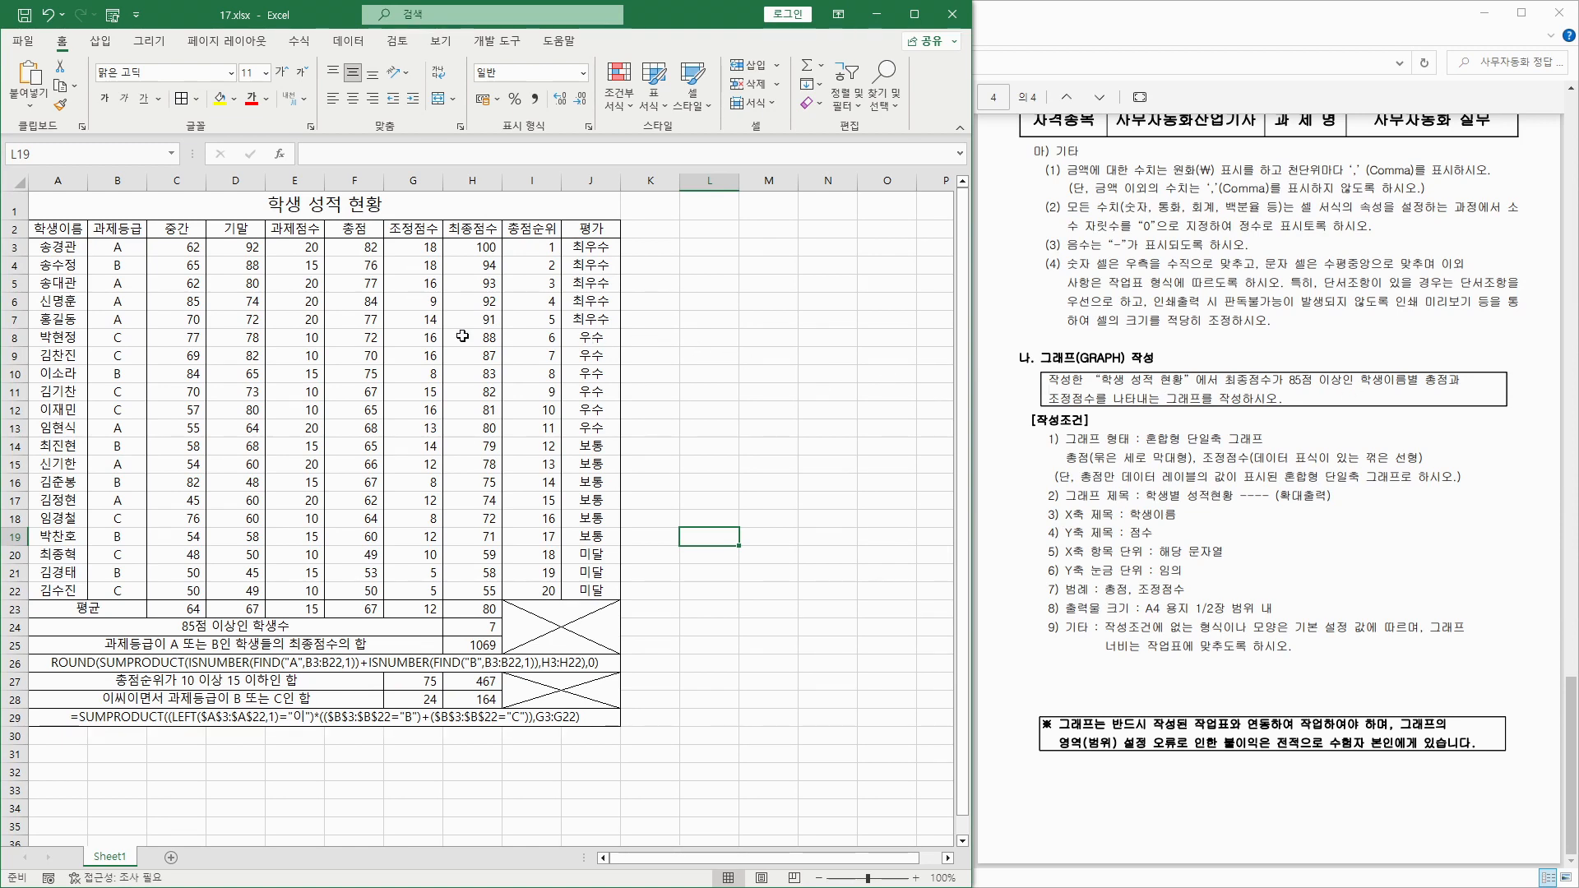
Insert a 2-D clustered column chart from A2:A9 and F2:G9, covering the students with 최종점수 of 85 or more.
left_click_drag(480, 245, 73, 351)
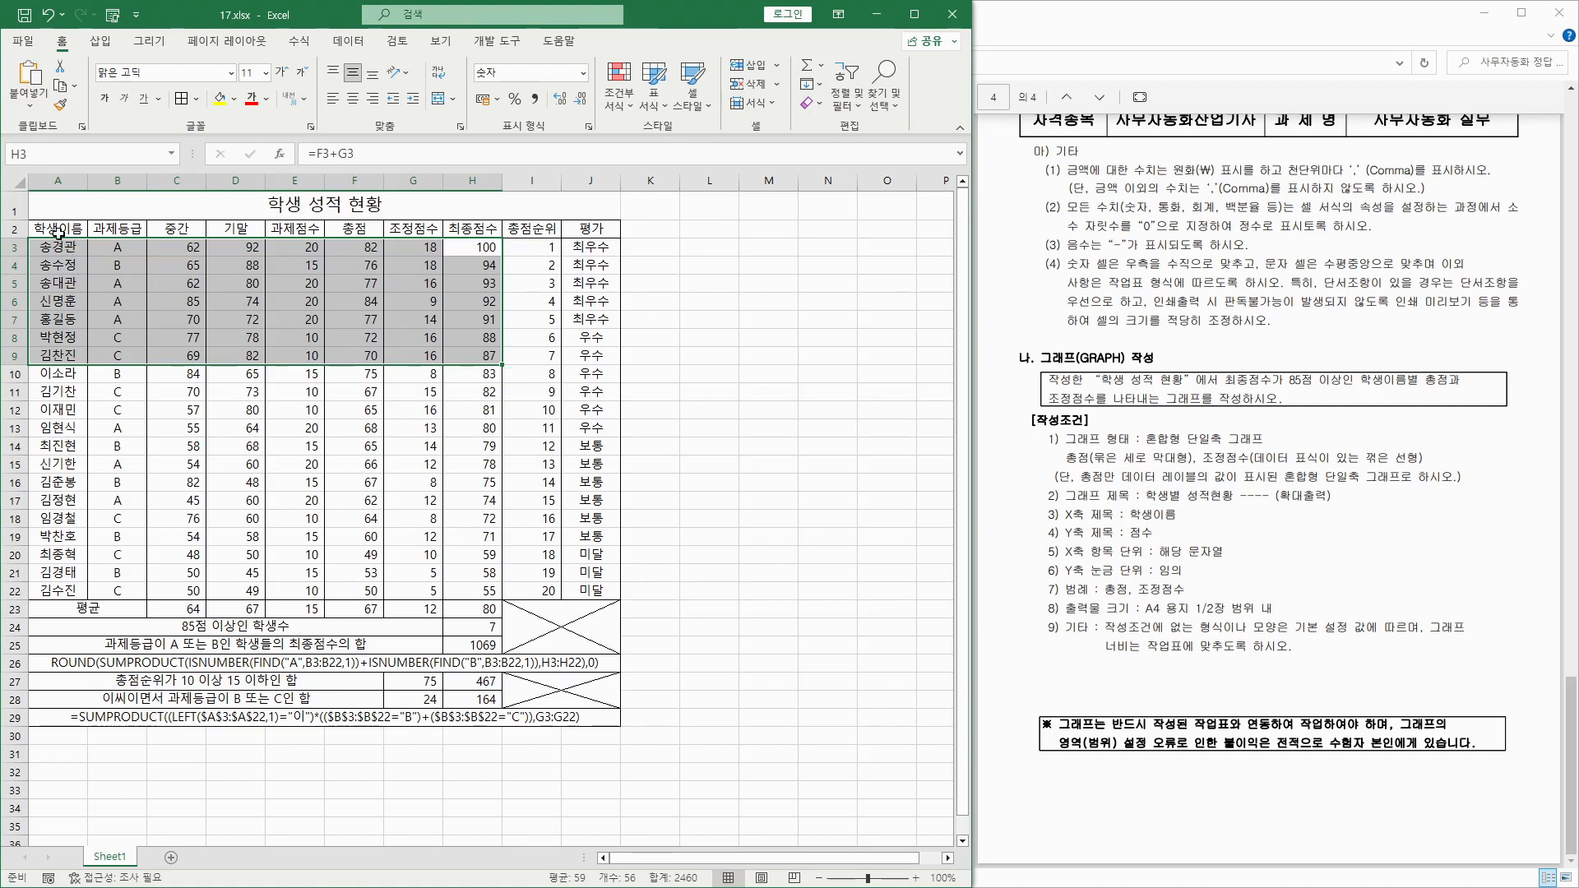
left_click_drag(56, 229, 54, 352)
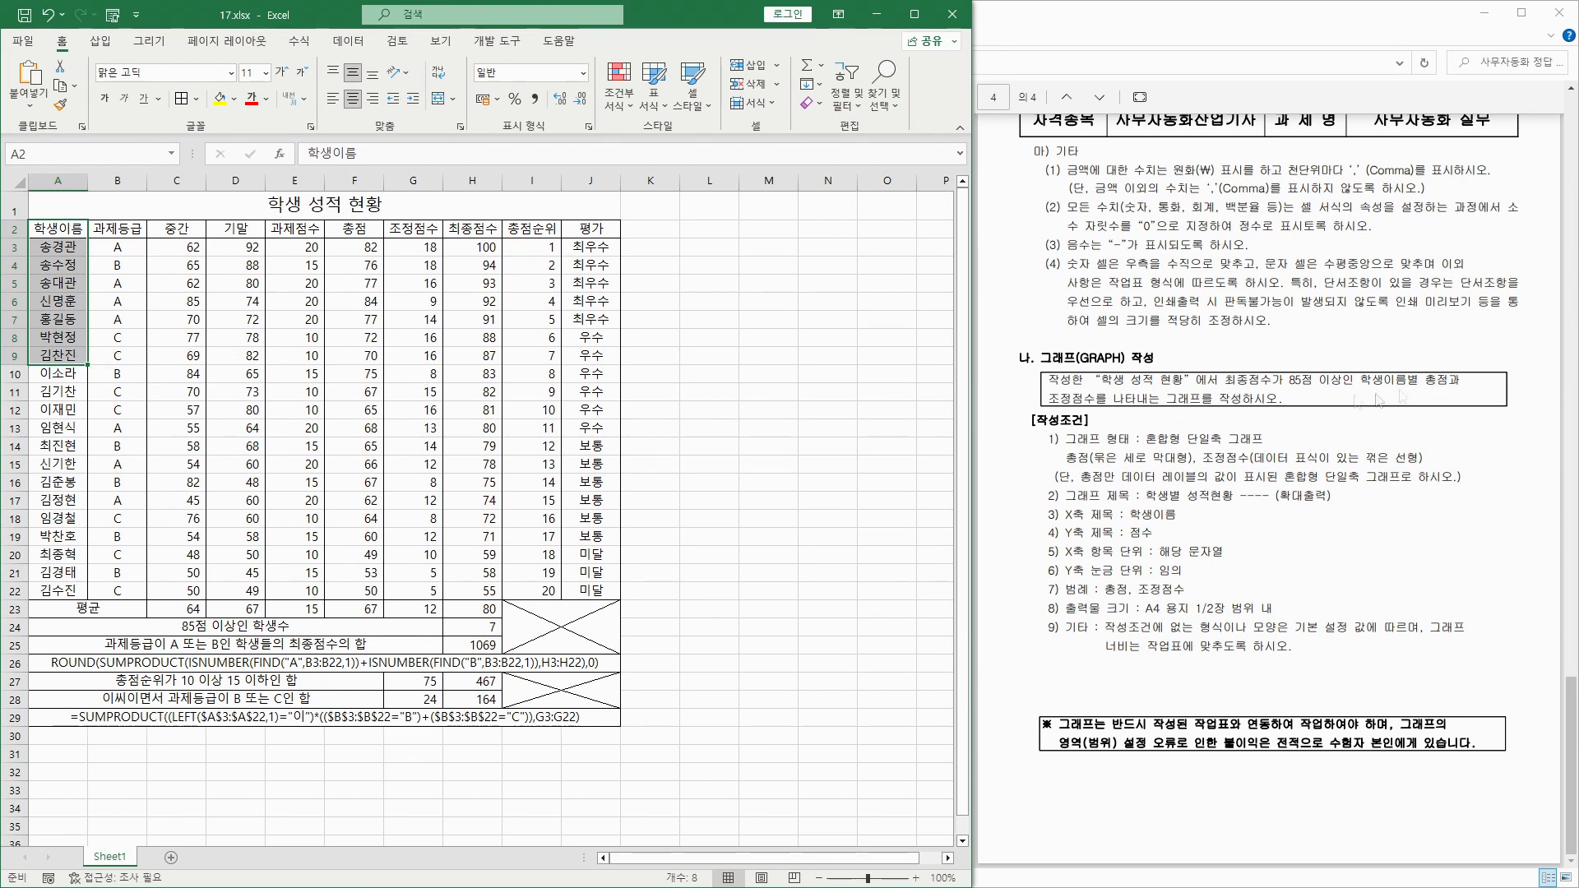
left_click_drag(354, 229, 423, 352)
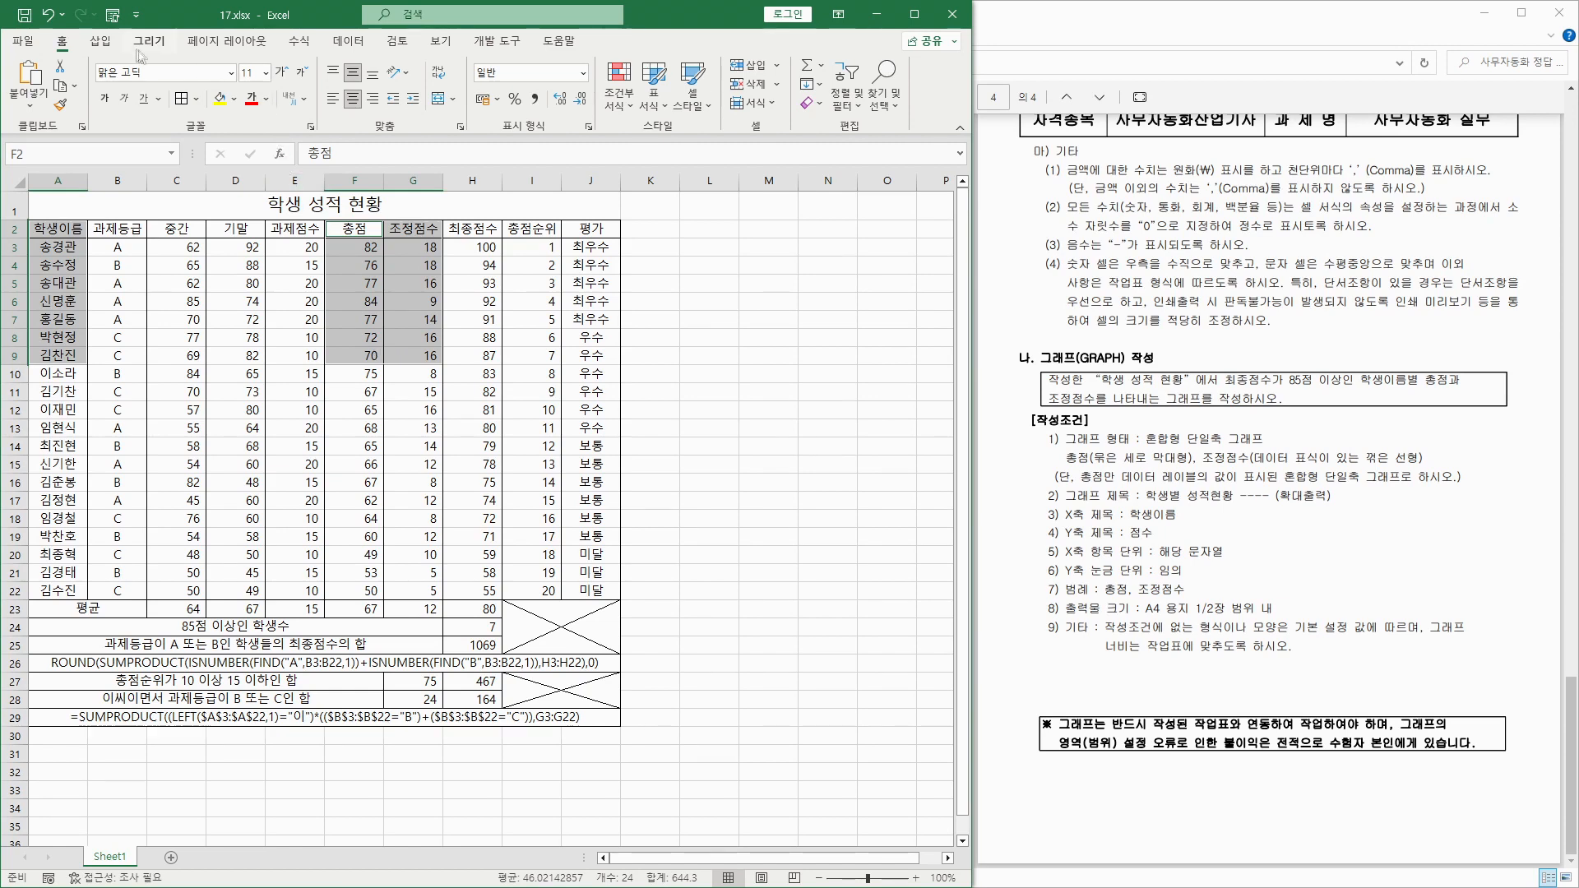
left_click(101, 42)
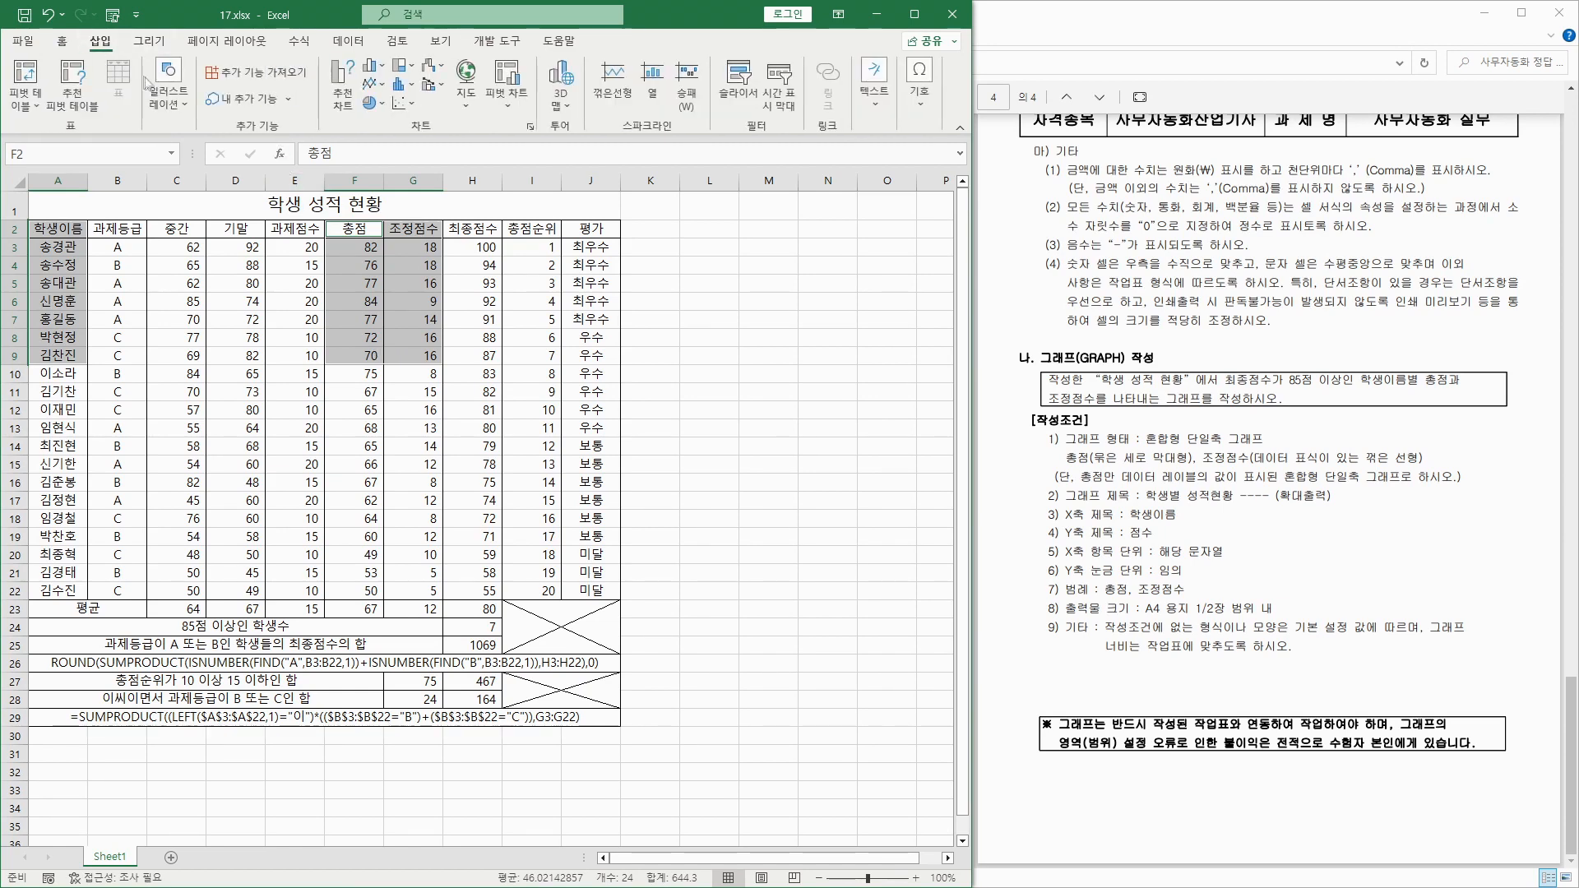
left_click(374, 65)
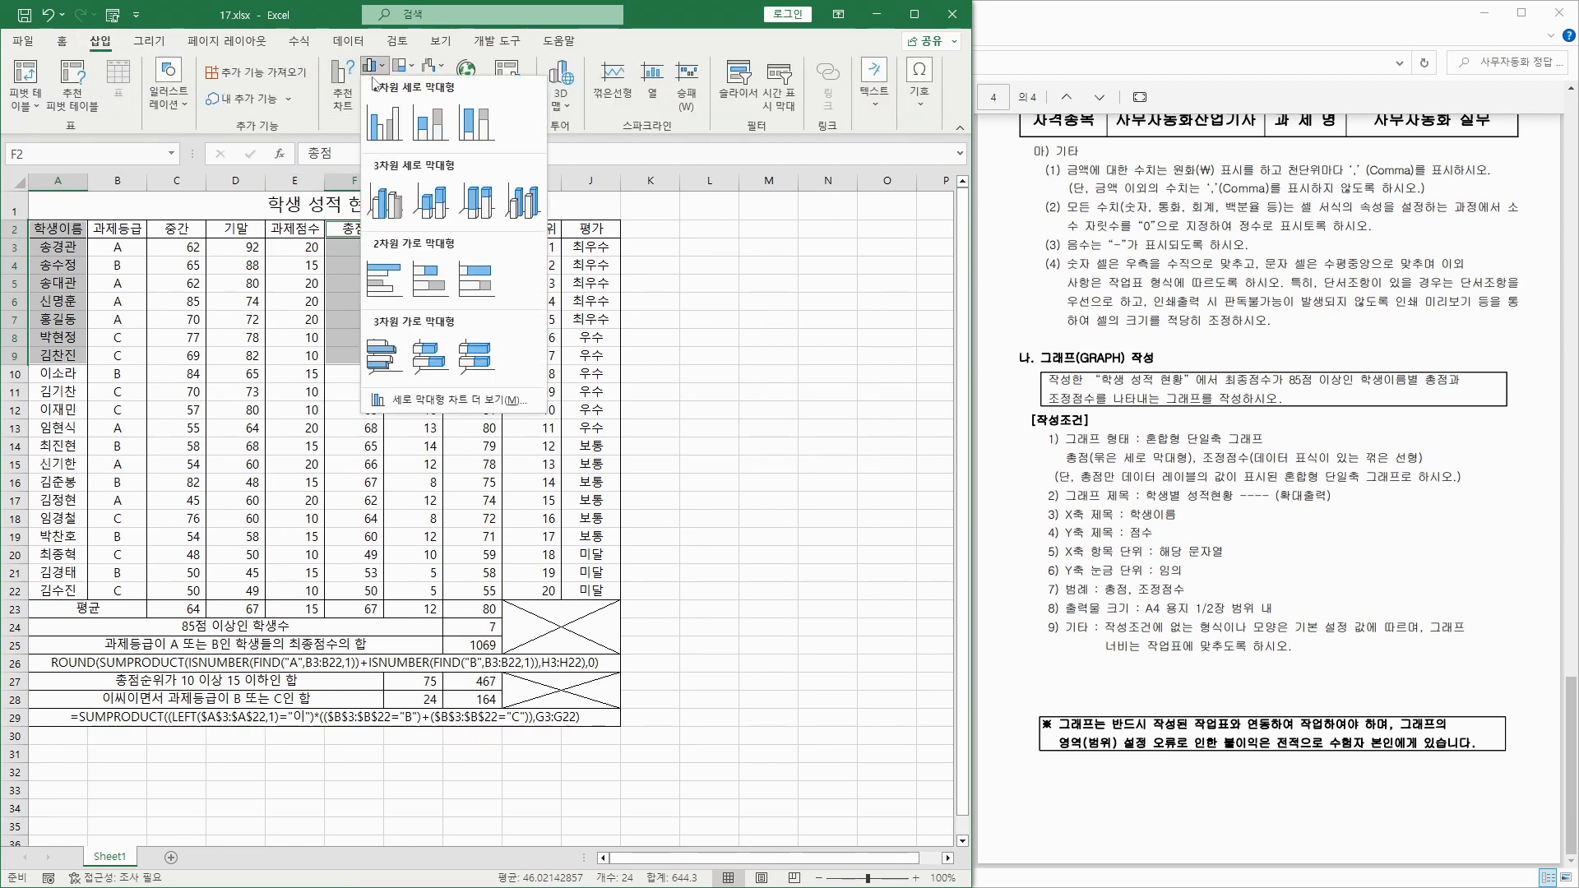
left_click(385, 125)
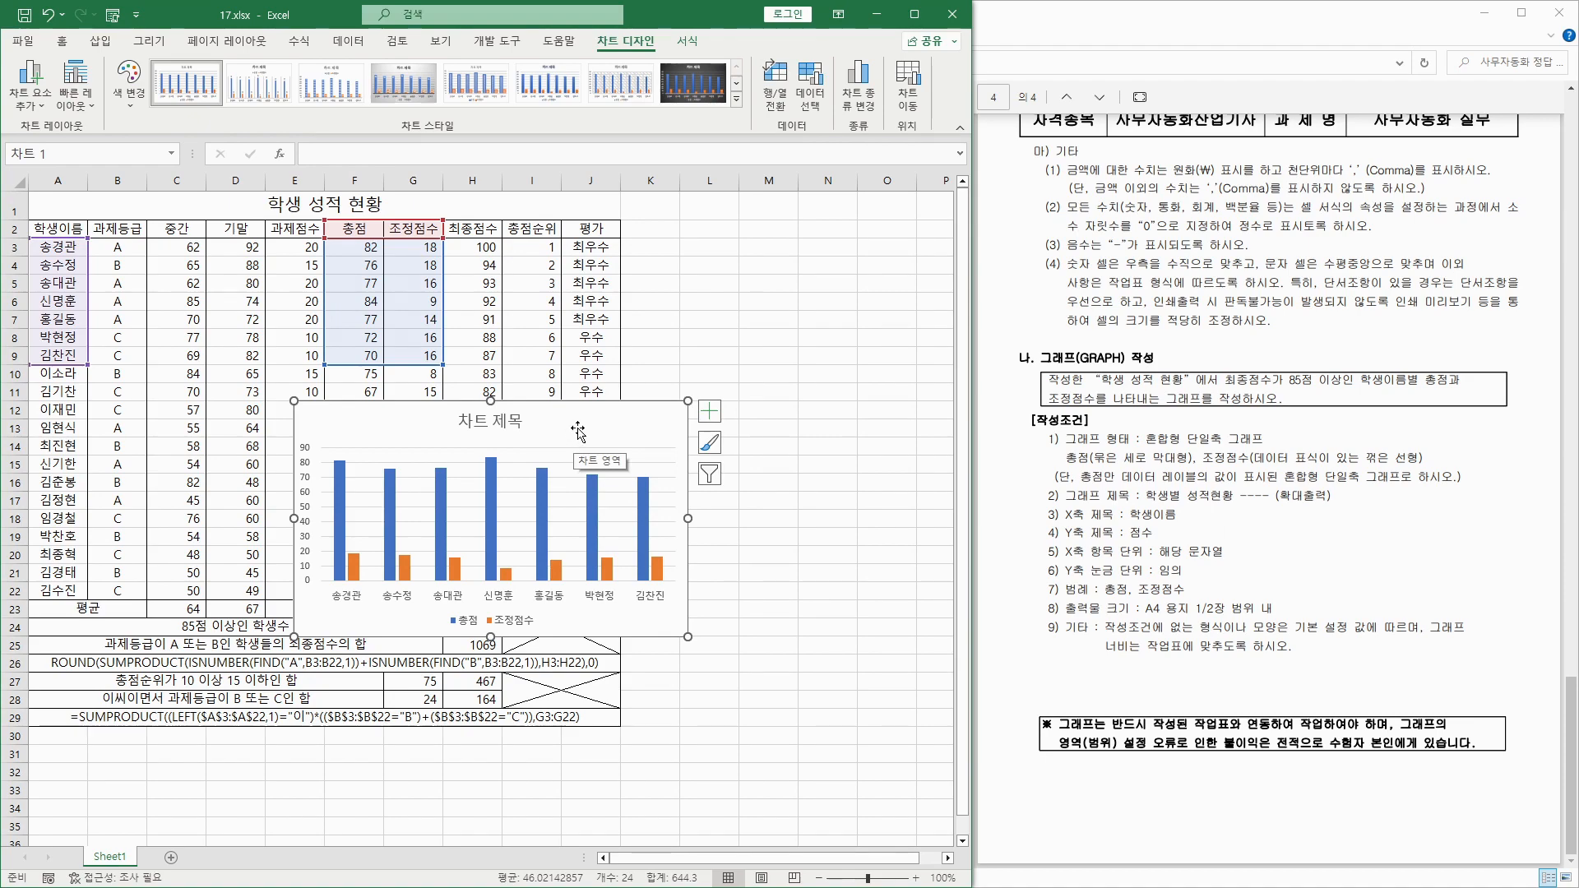
Move the chart below the table and resize it to span columns A to J, from about row 31 to row 44.
left_click_drag(579, 428, 485, 776)
scroll(487, 494, "down", 5)
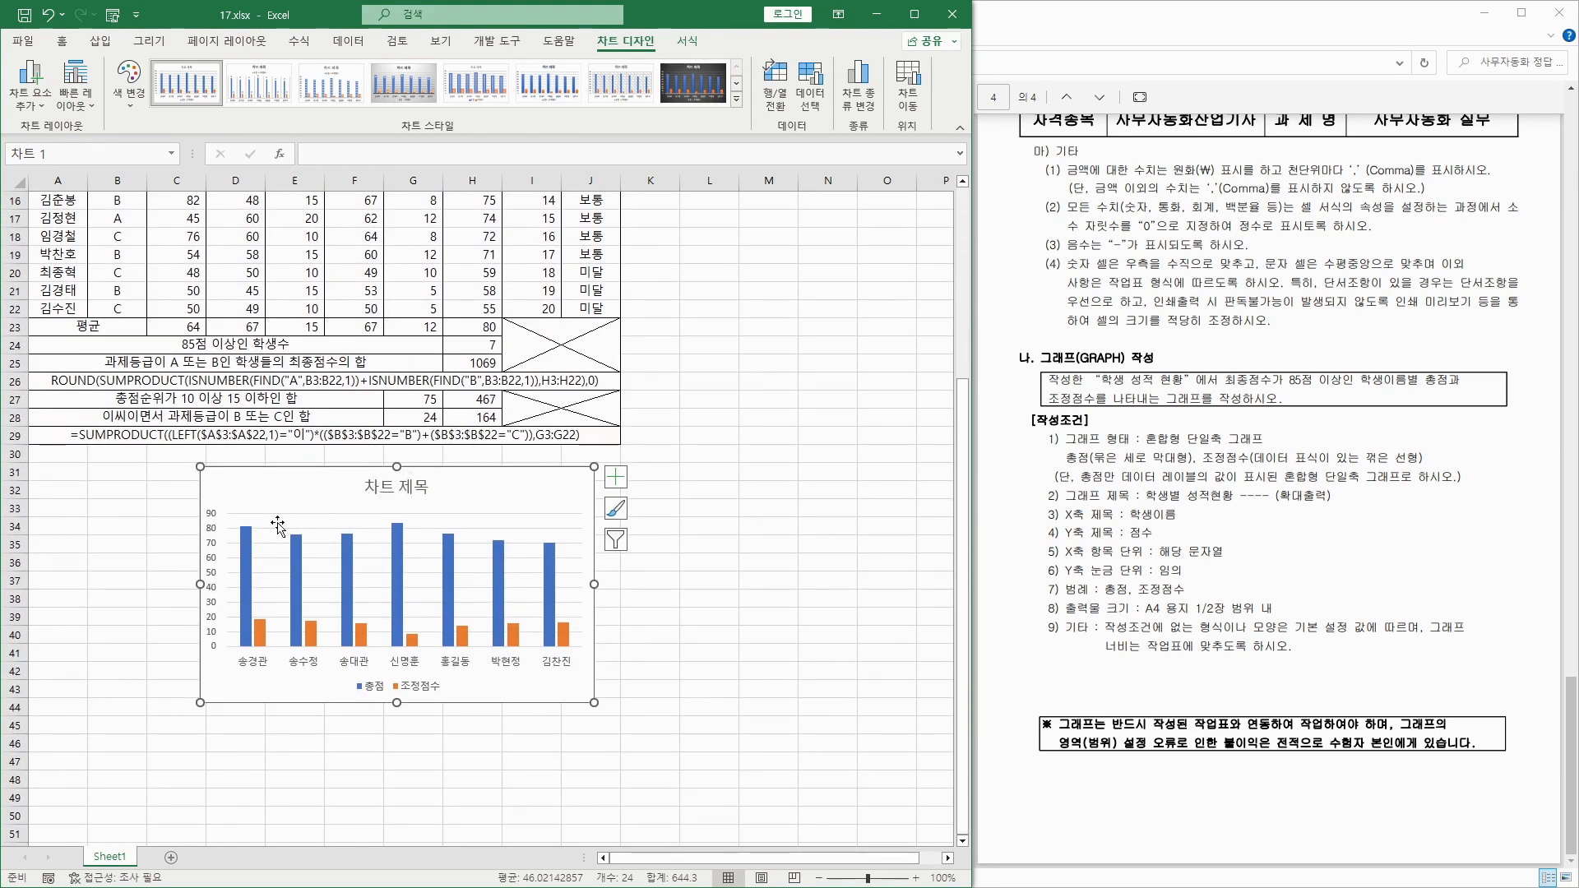
left_click_drag(199, 584, 30, 583)
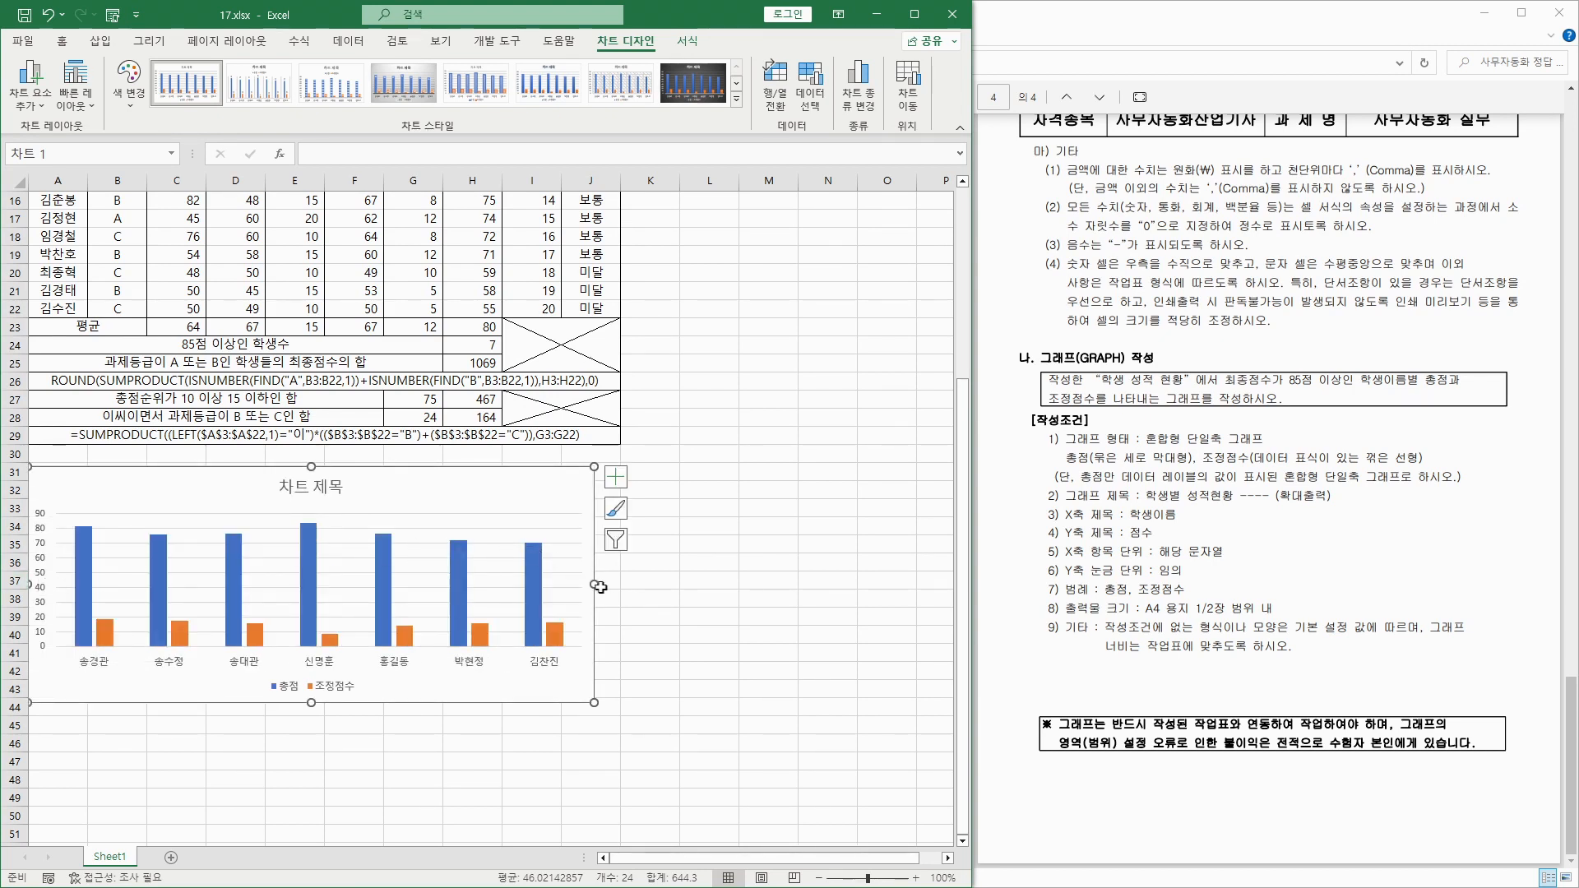
left_click_drag(596, 585, 620, 584)
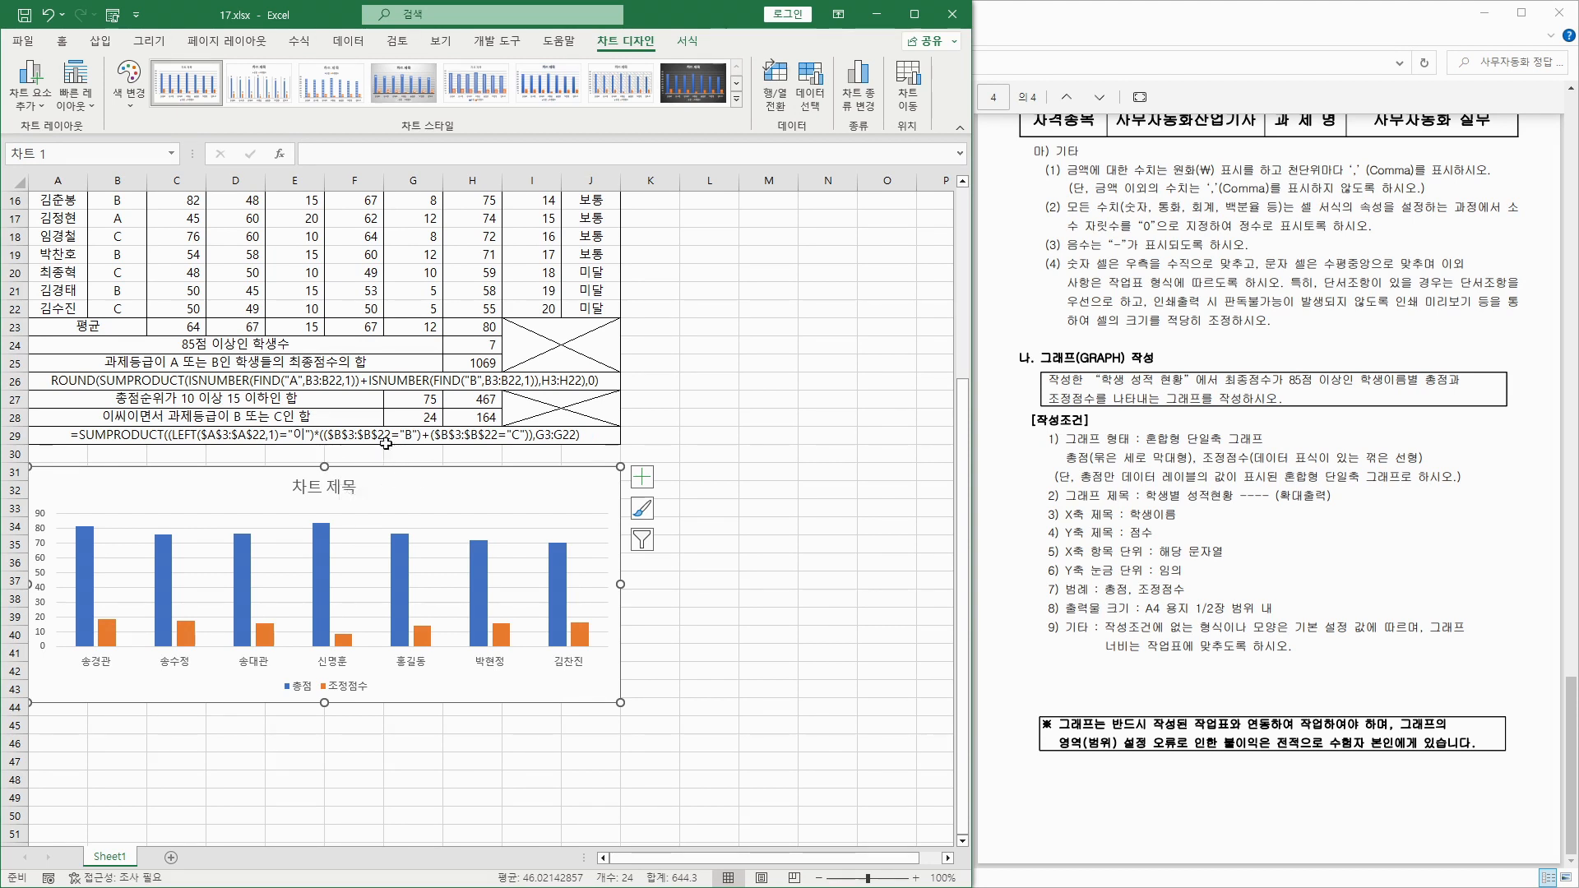
left_click_drag(325, 466, 325, 463)
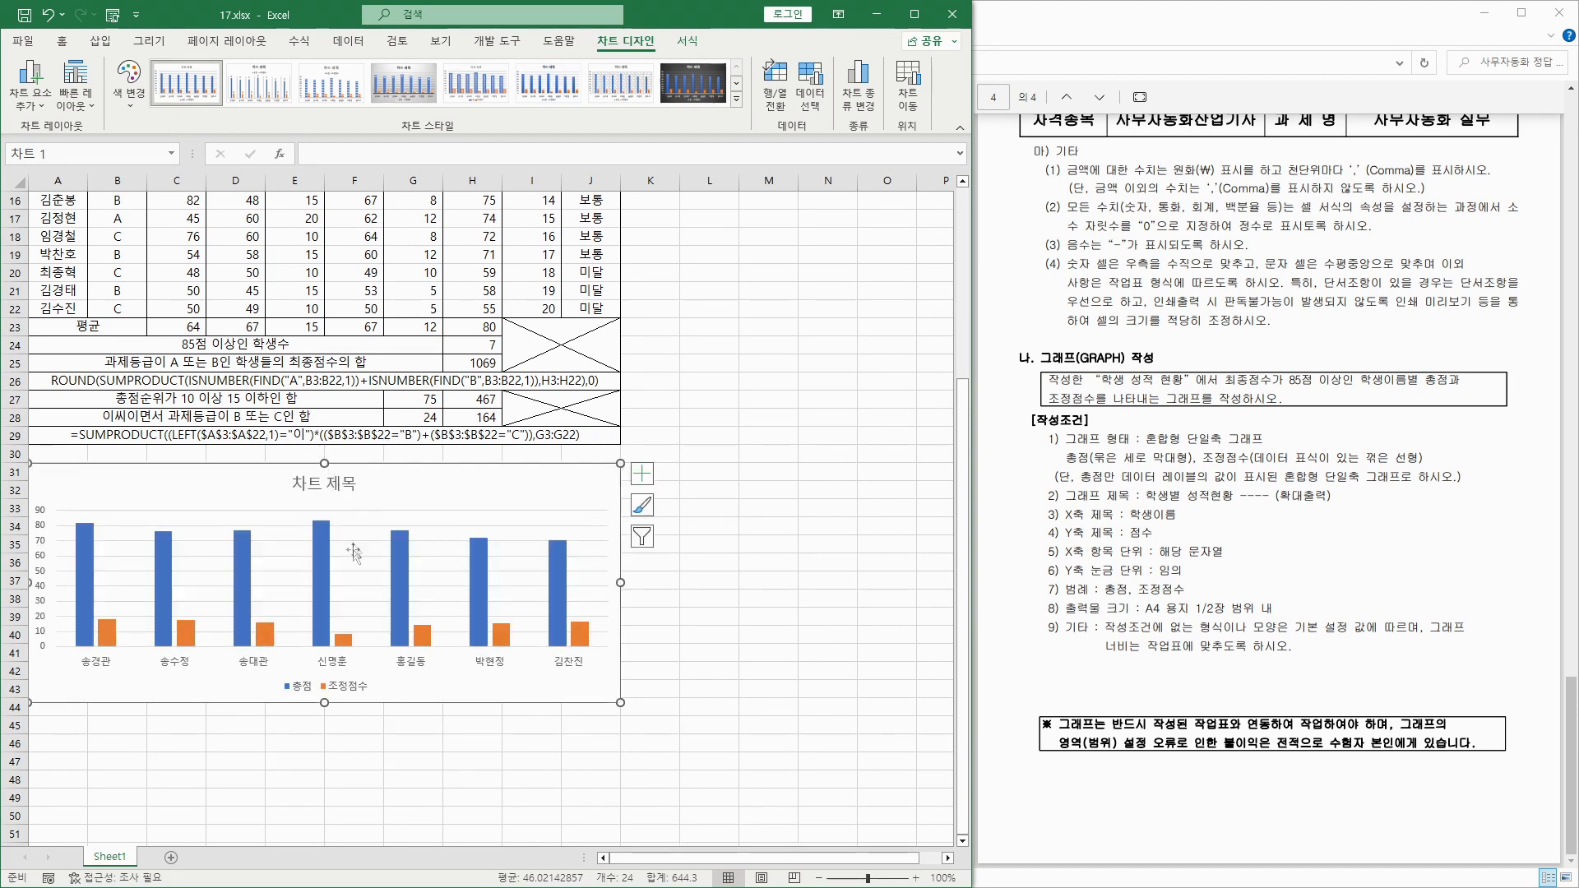
left_click_drag(326, 703, 326, 715)
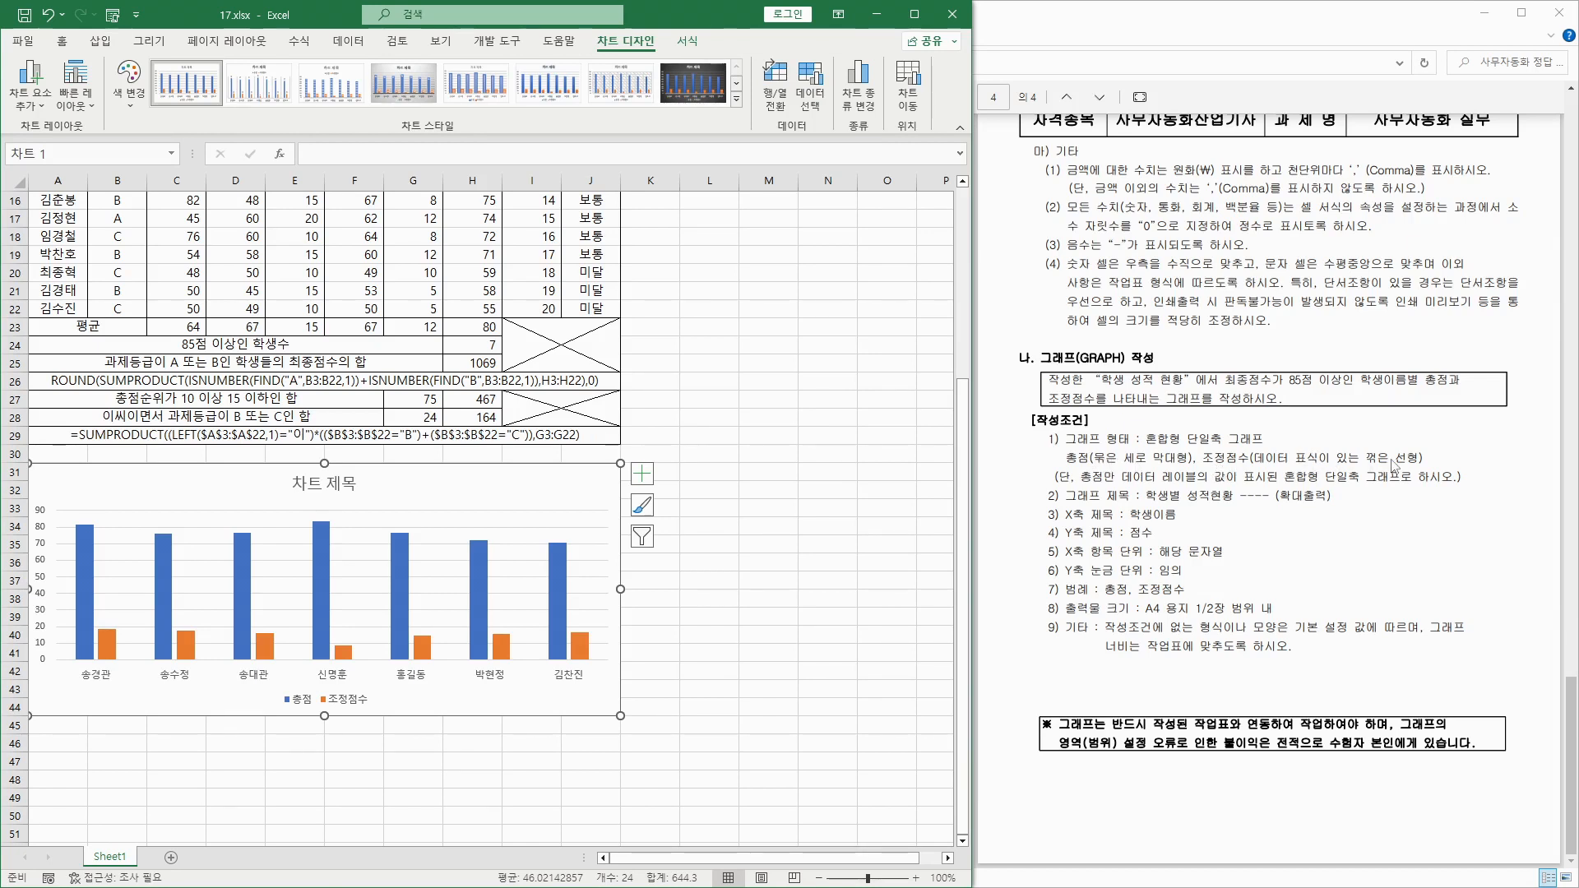
Change the chart type of the 조정점수 series to a line with markers, keeping 총점 as clustered columns.
left_click(348, 655)
right_click(351, 659)
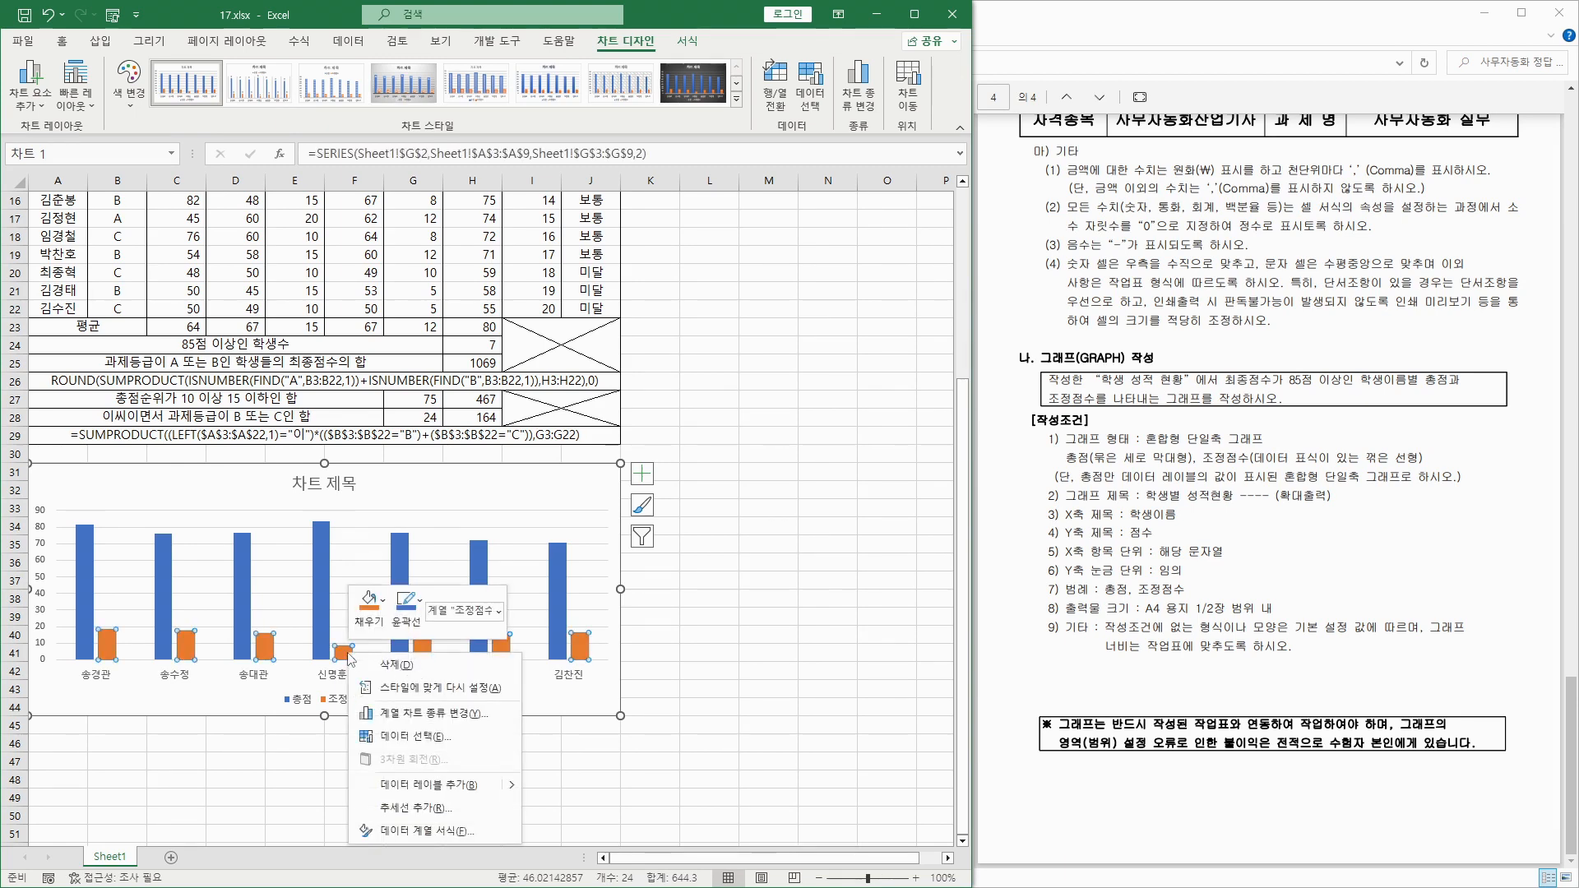
left_click(408, 715)
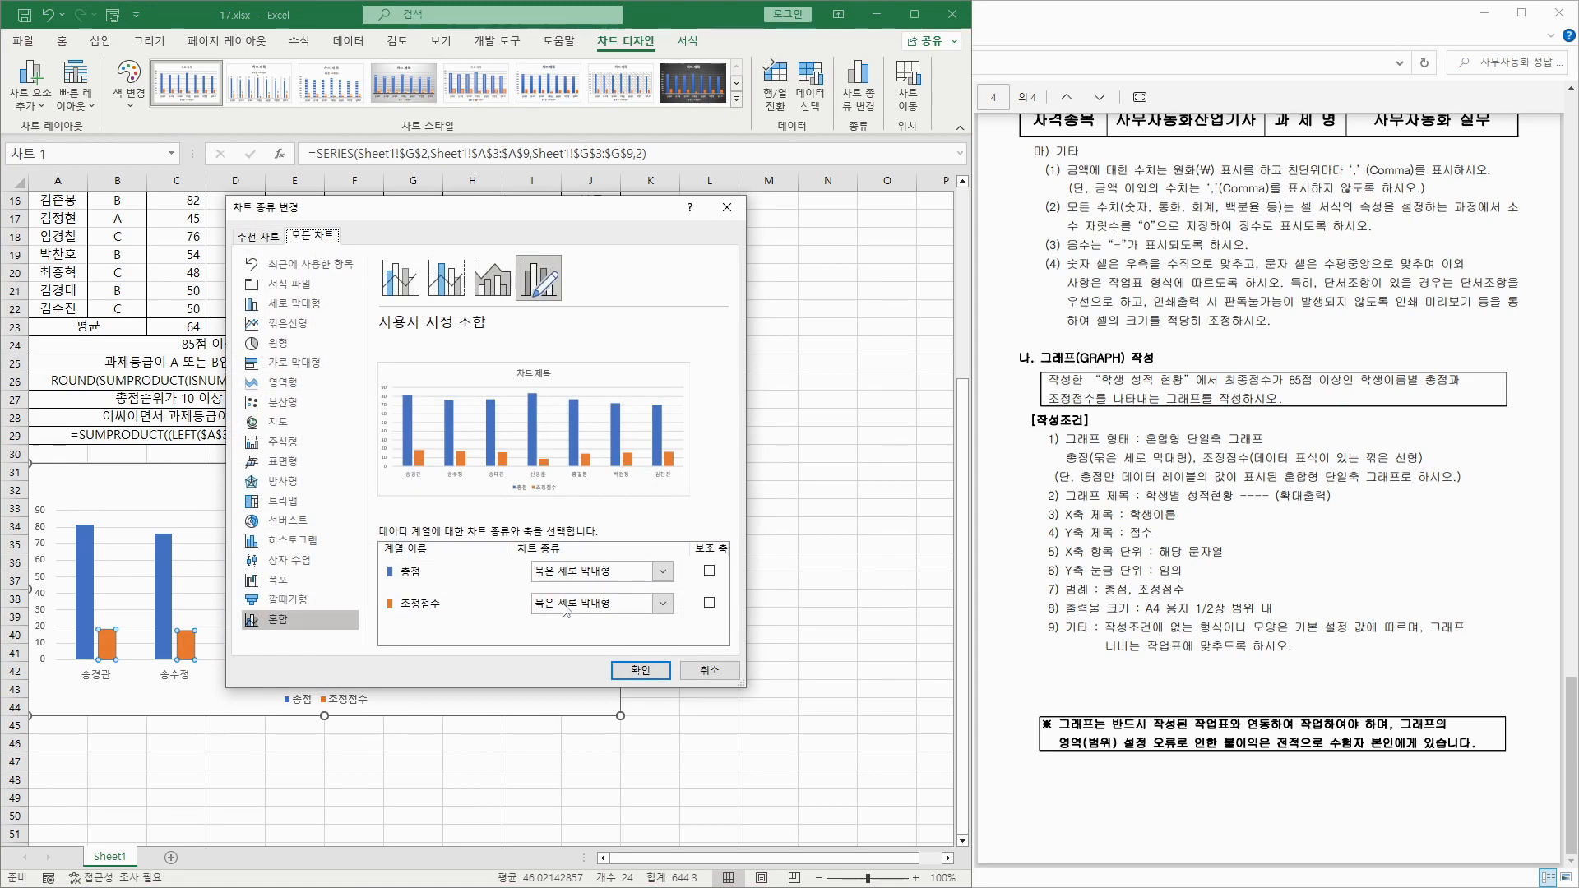
left_click(565, 607)
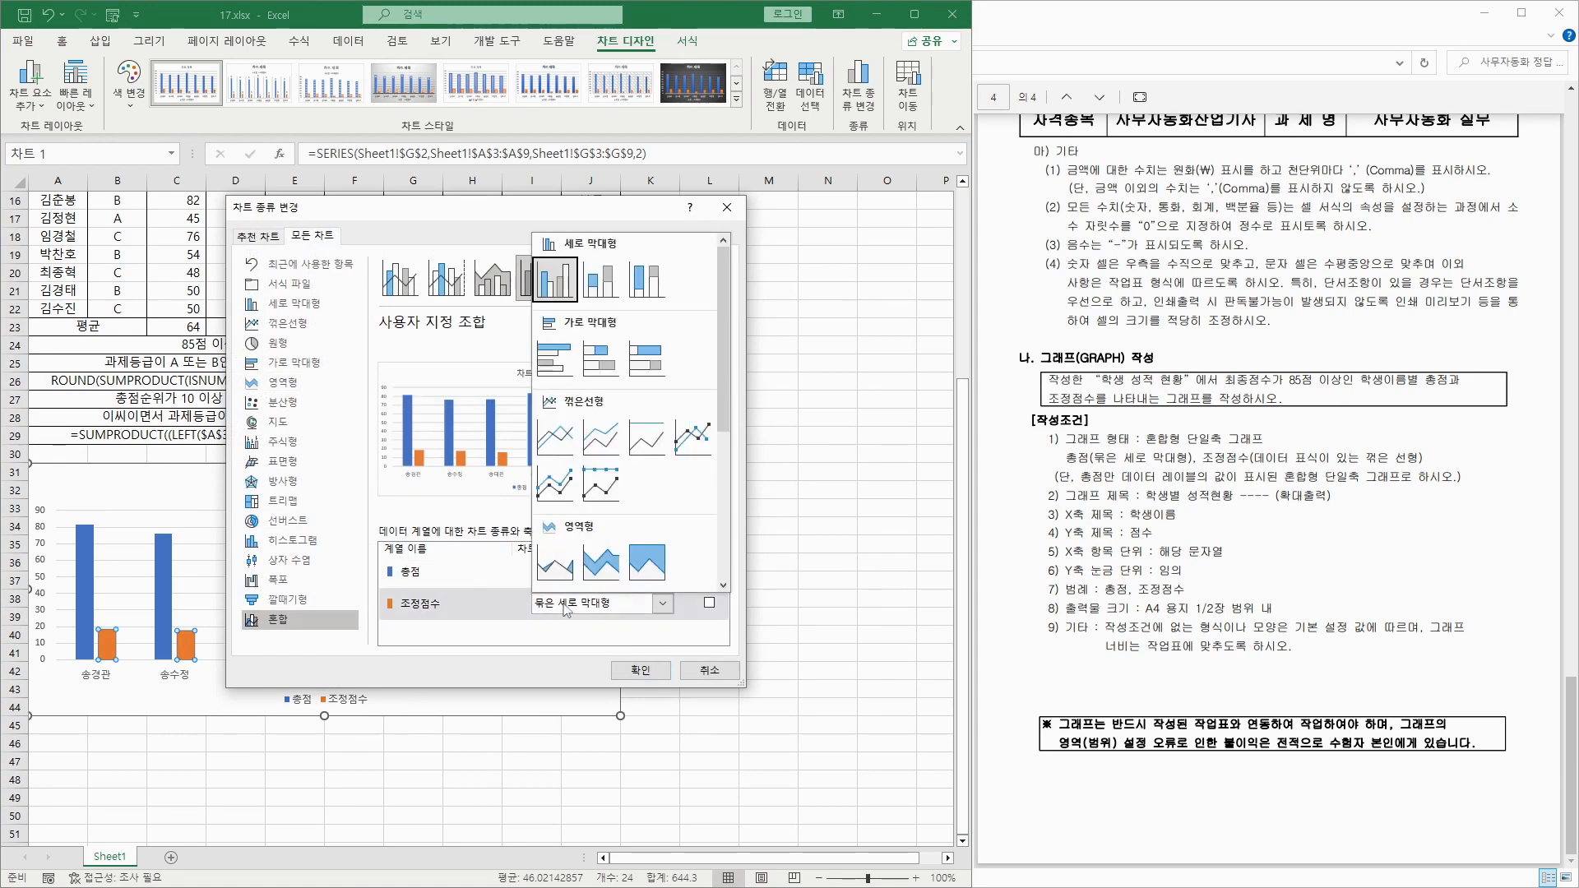
left_click(691, 436)
left_click(641, 669)
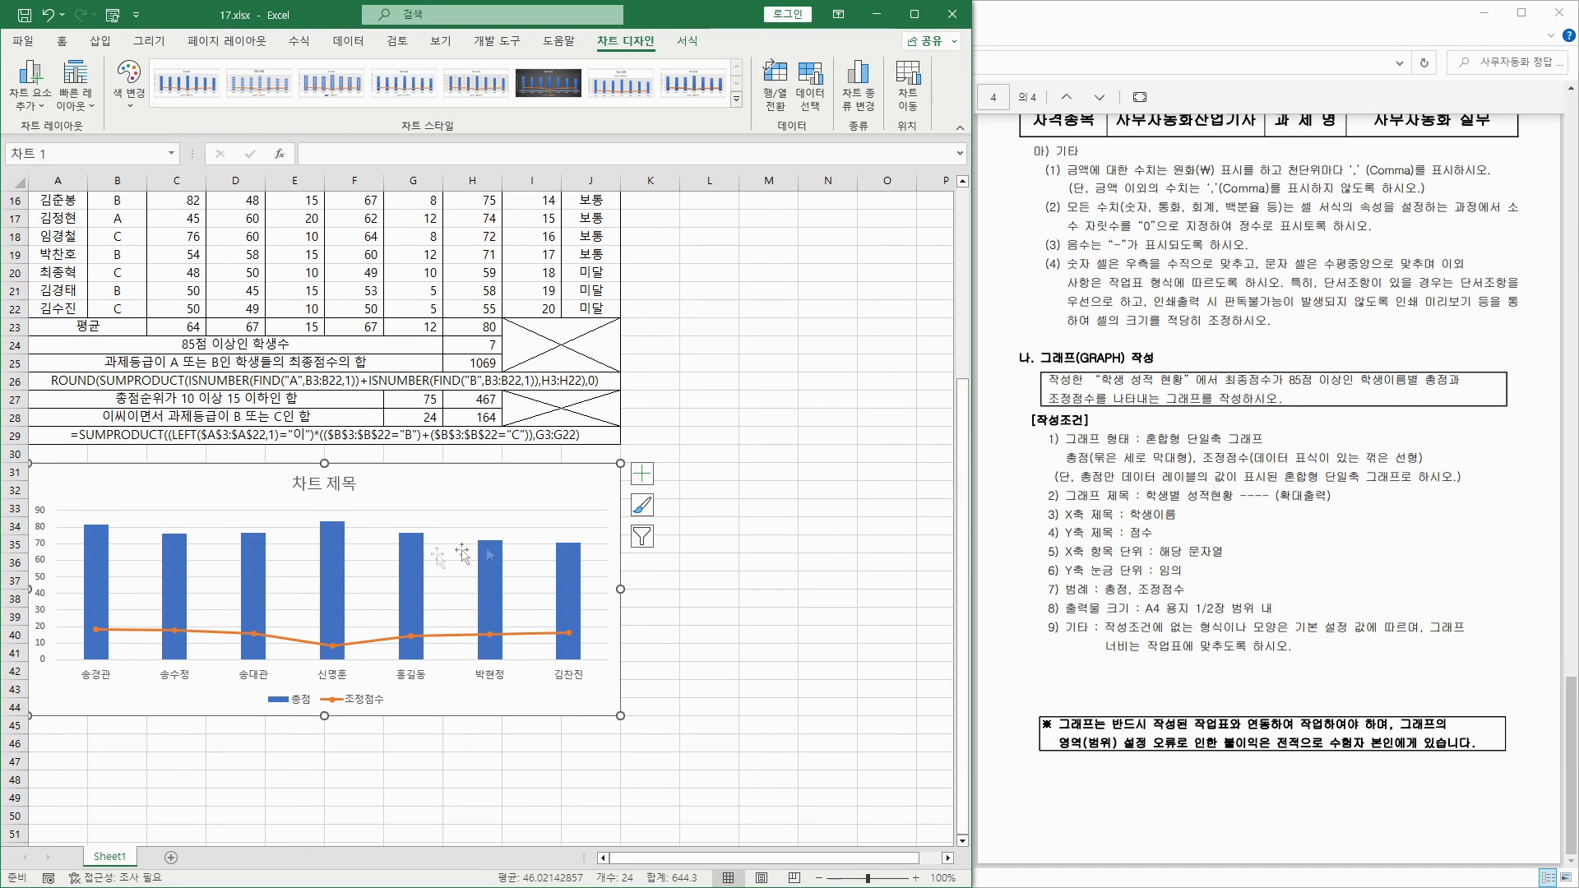
Add data labels showing the values to the 총점 column series only.
left_click(99, 554)
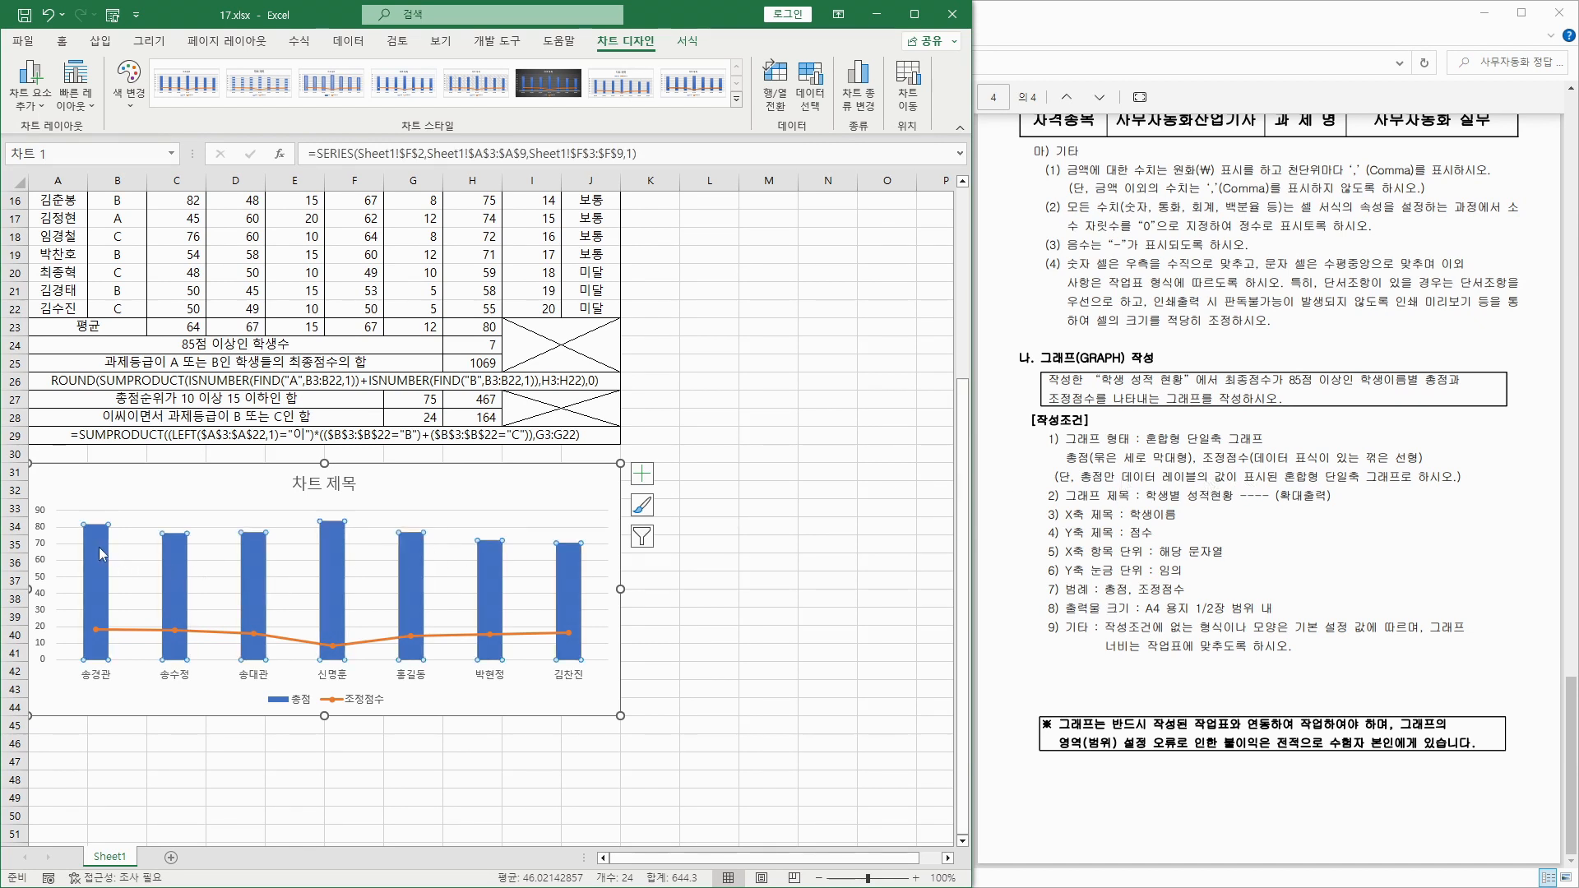
right_click(99, 553)
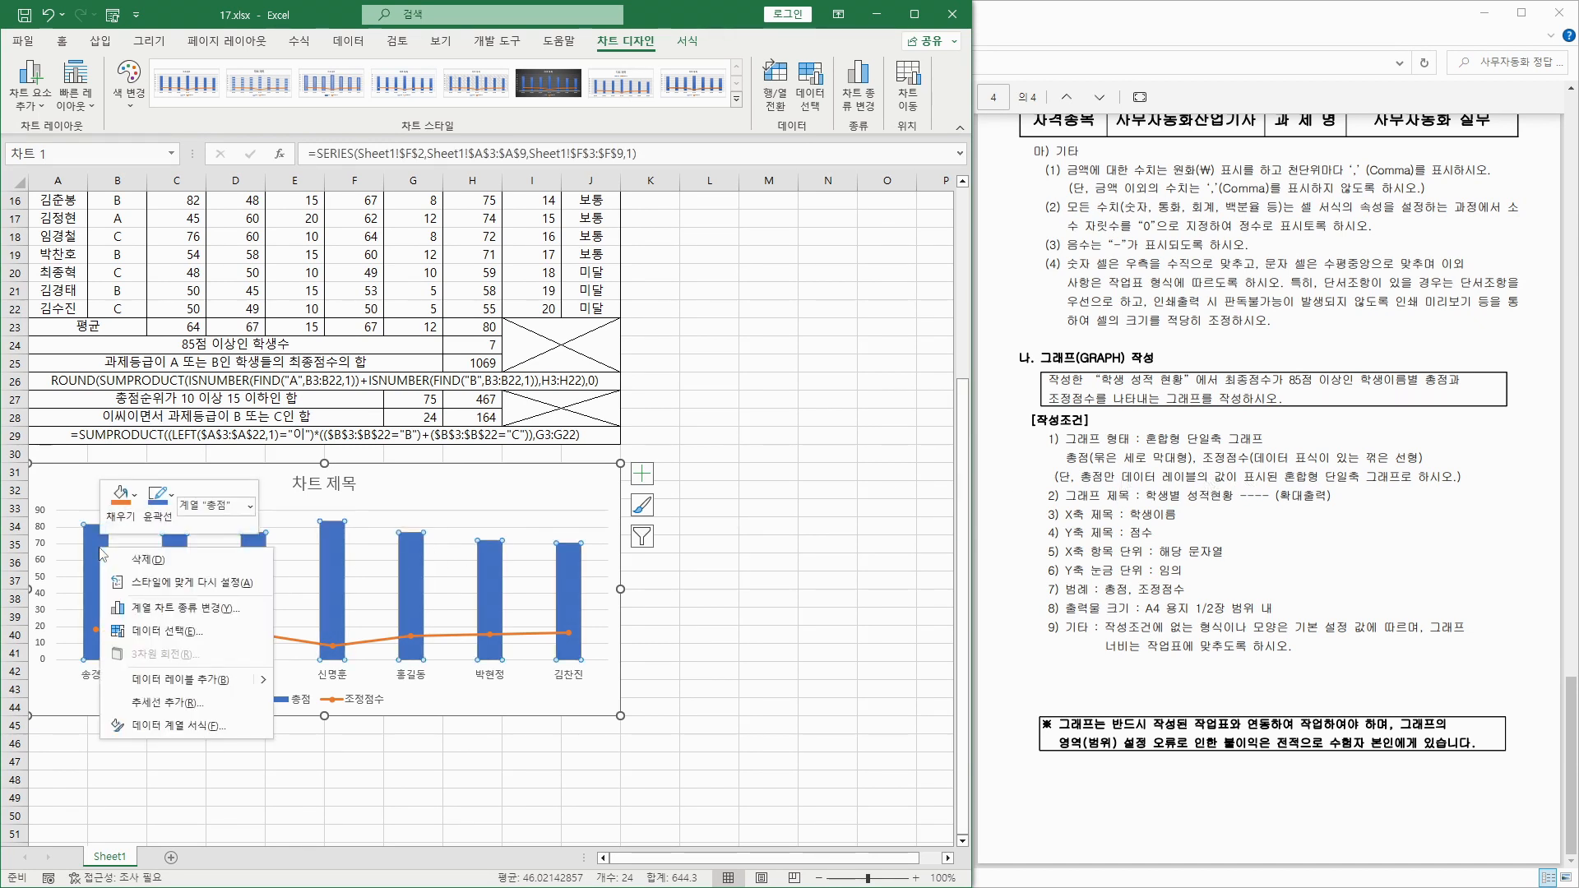
left_click(159, 681)
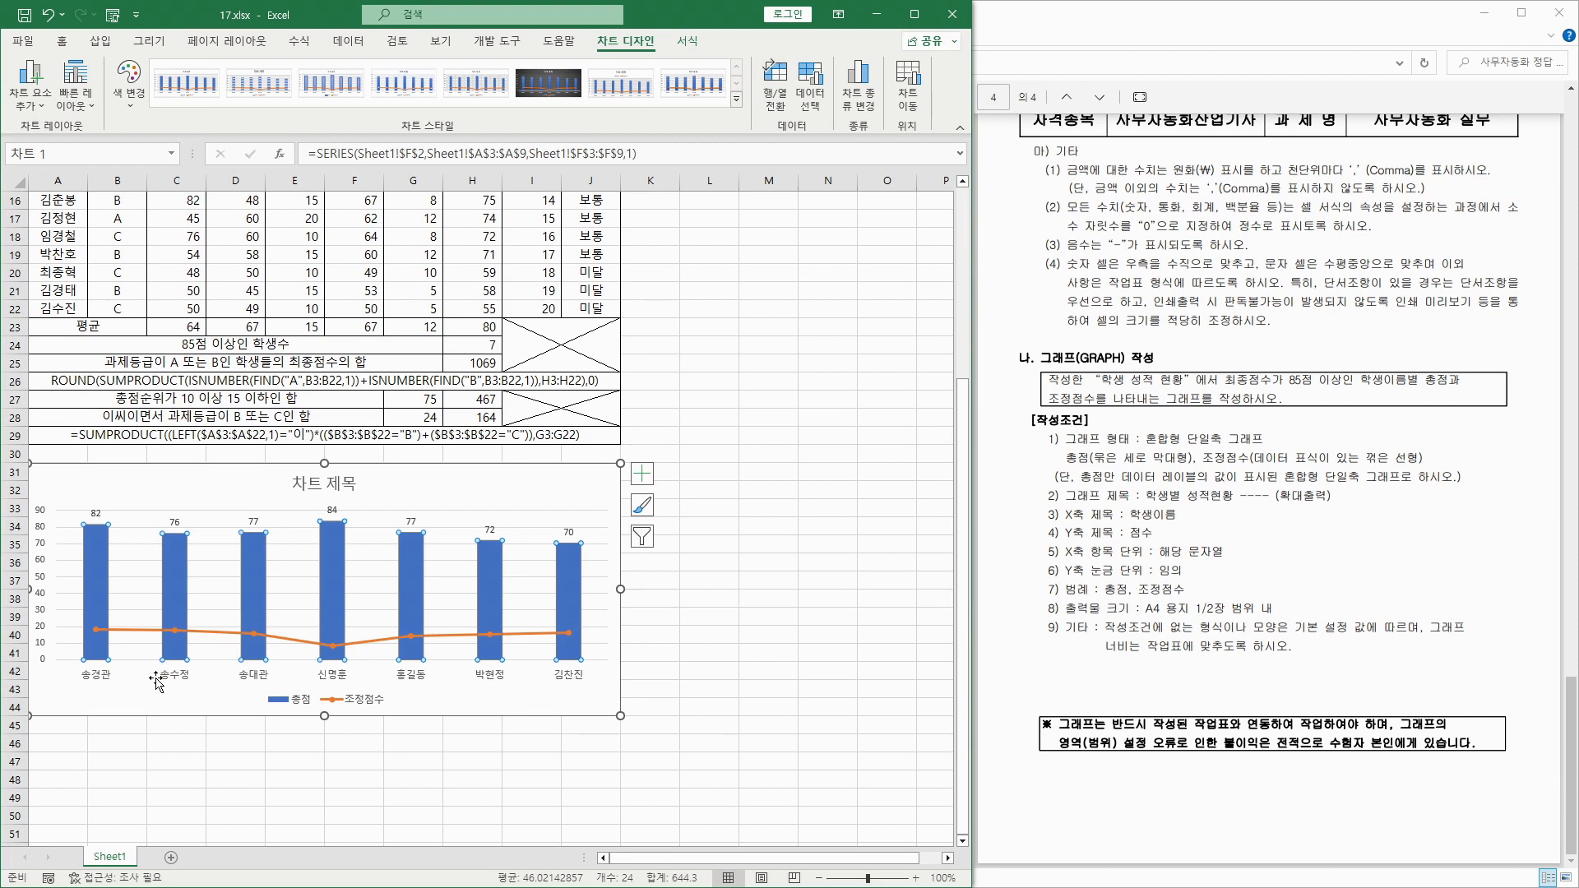
left_click(43, 515)
left_click(109, 680)
left_click(98, 516)
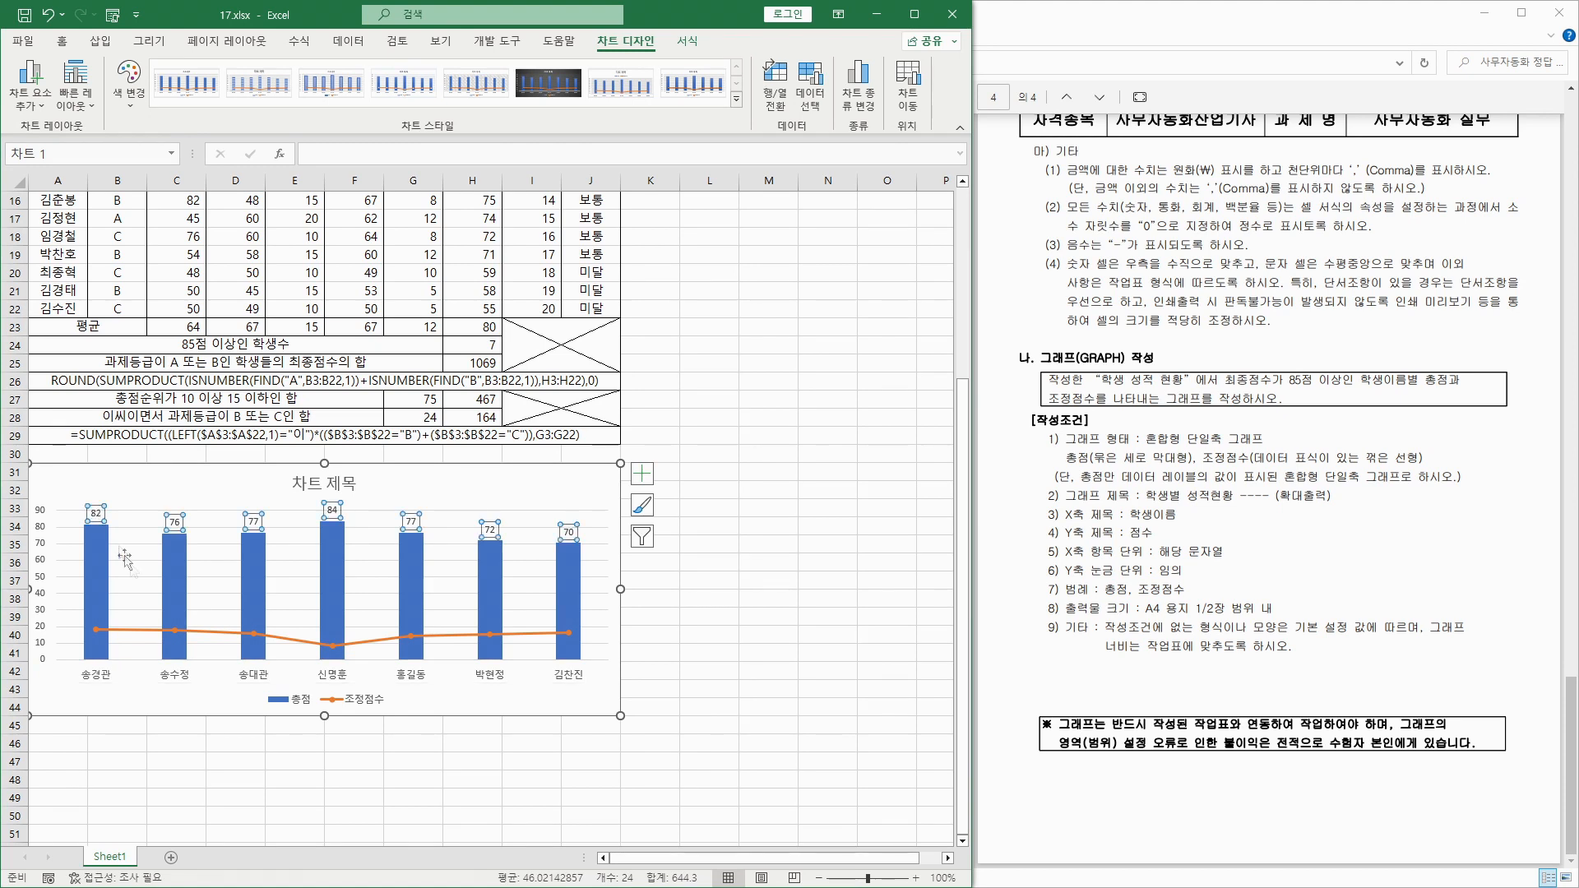
left_click(301, 700)
Replace the chart title text with "학생별 성적현황".
left_click(323, 483)
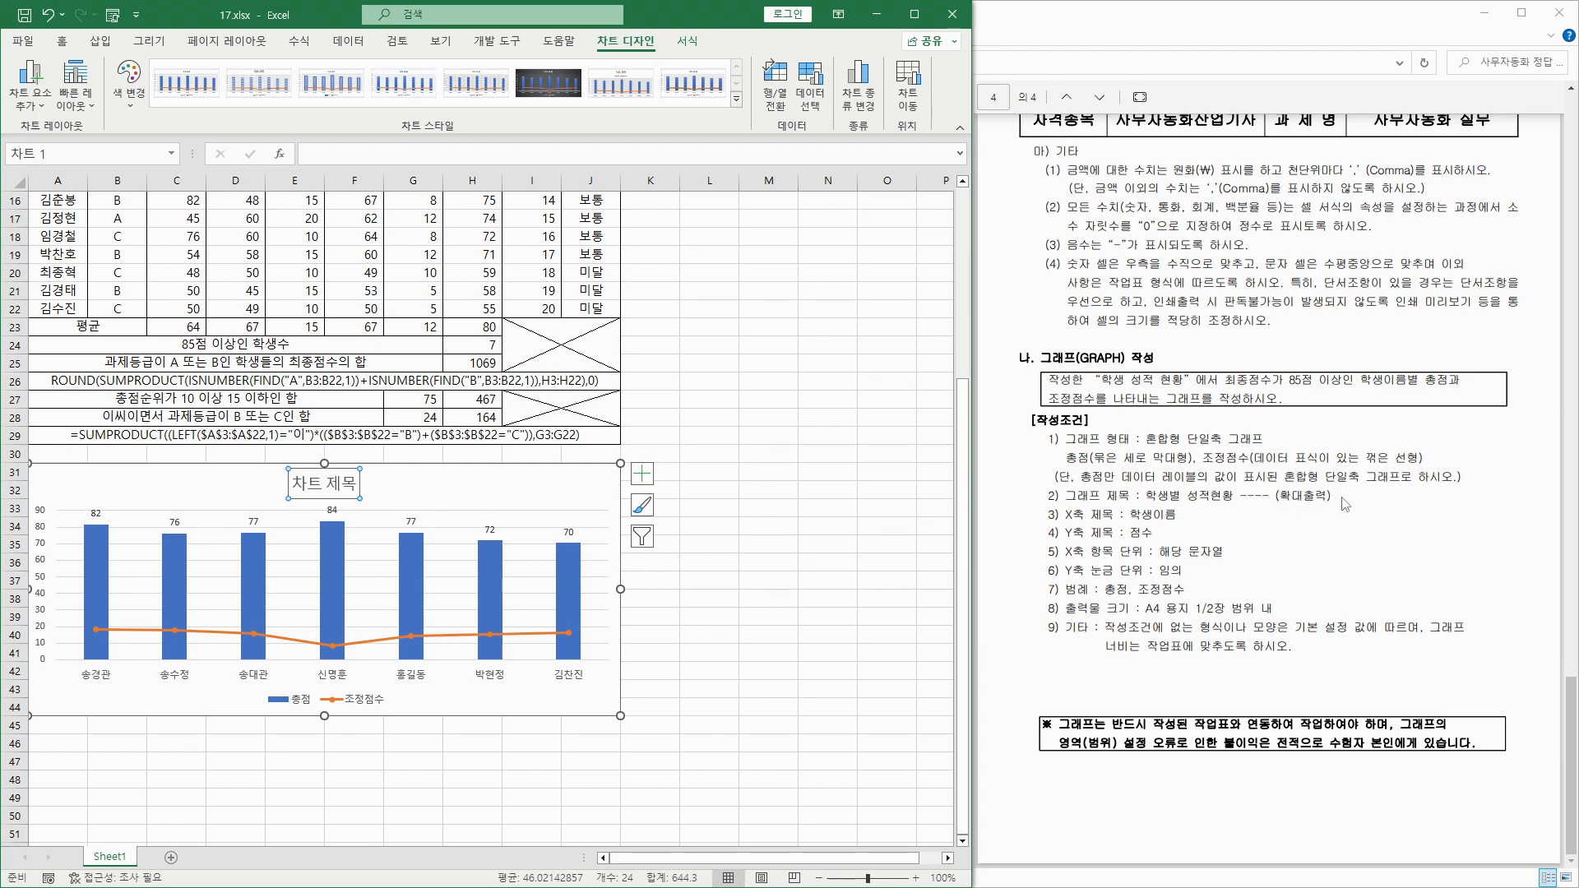
left_click_drag(296, 485, 359, 490)
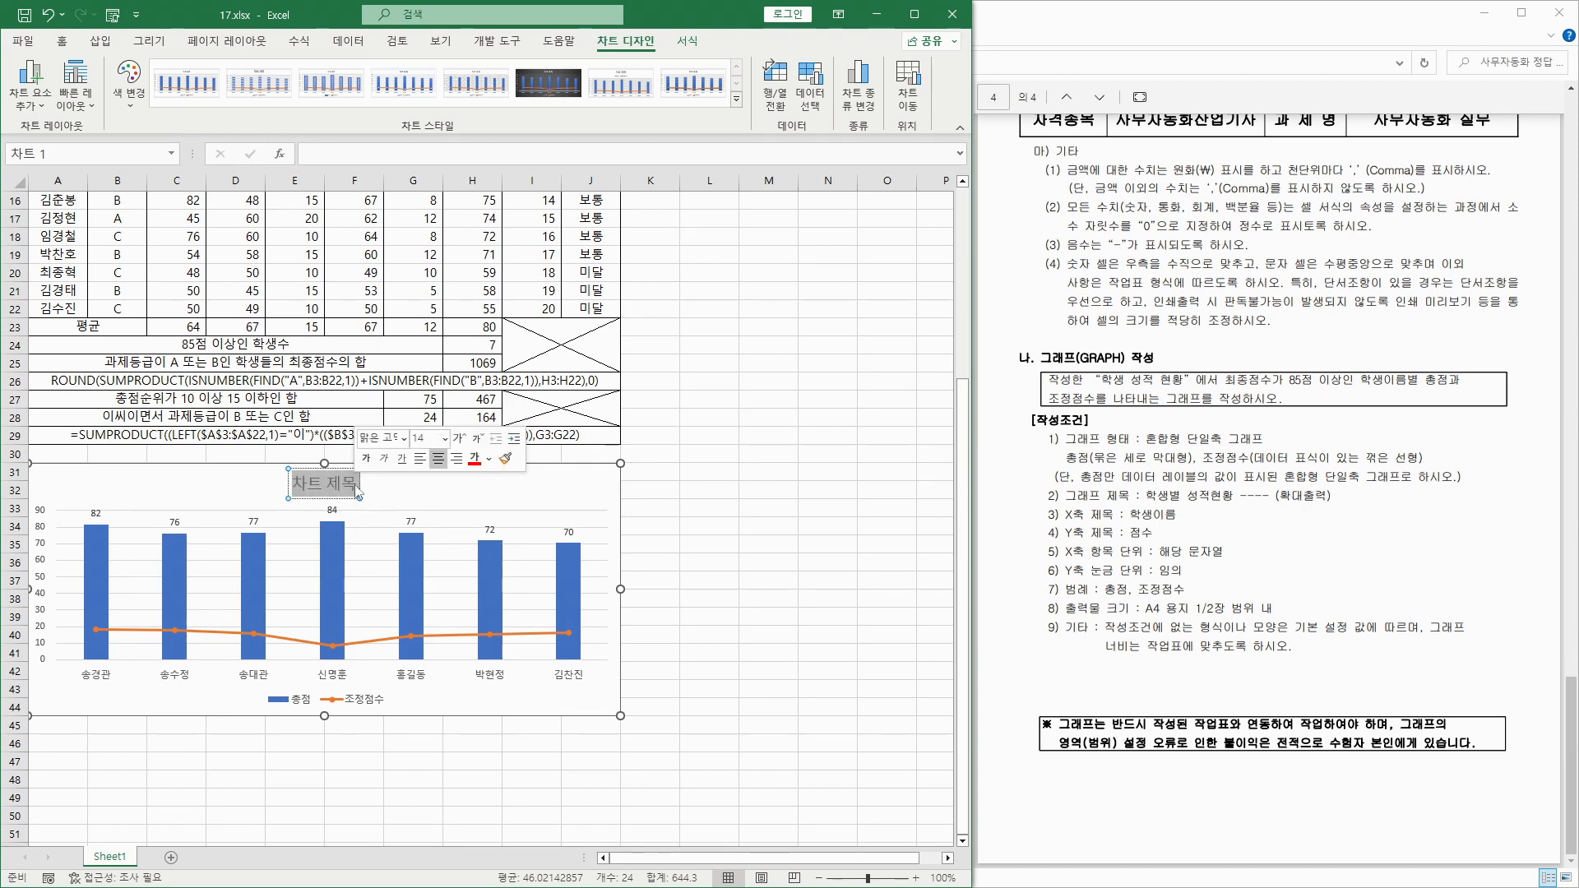
type("gkrto")
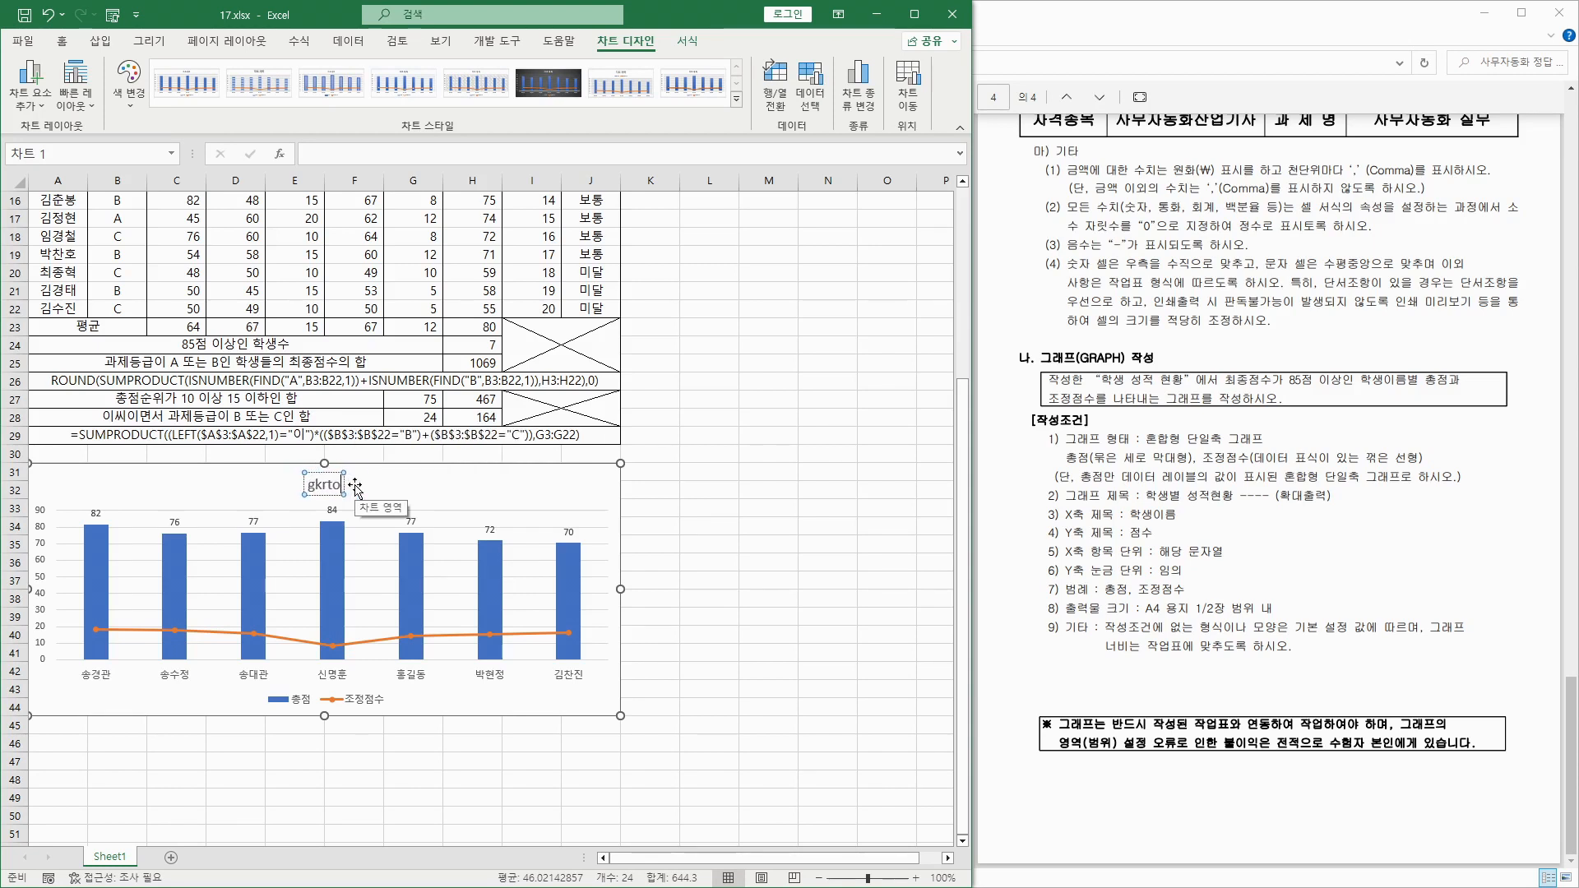
key("BackSpace")
key("BackSpace")
key("Hangul")
type("하")
type("생")
type("별")
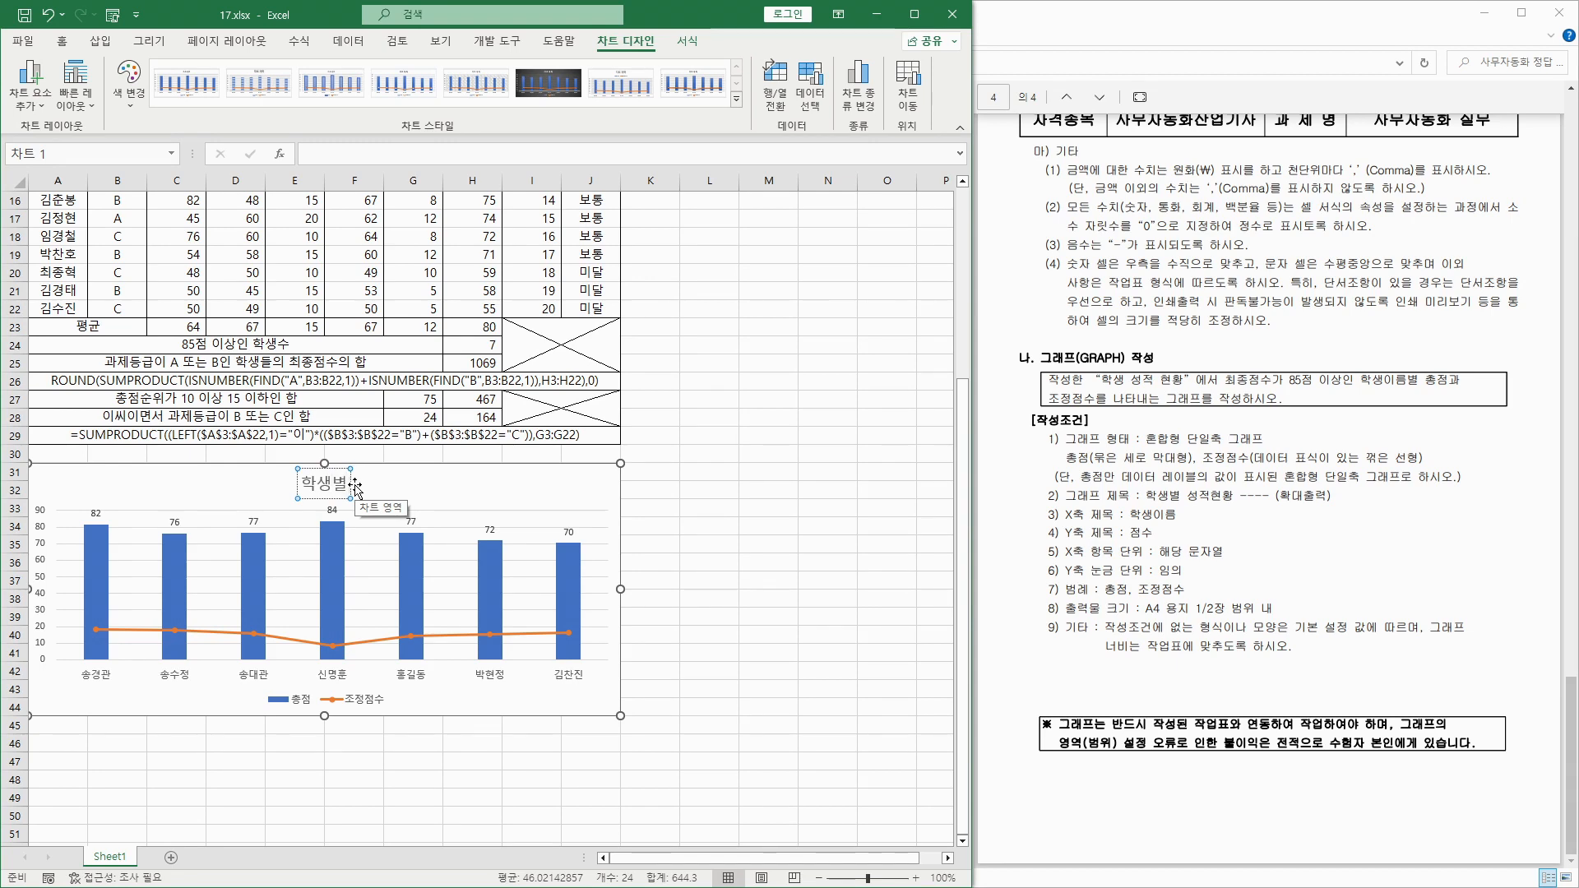
type(" 성적현황")
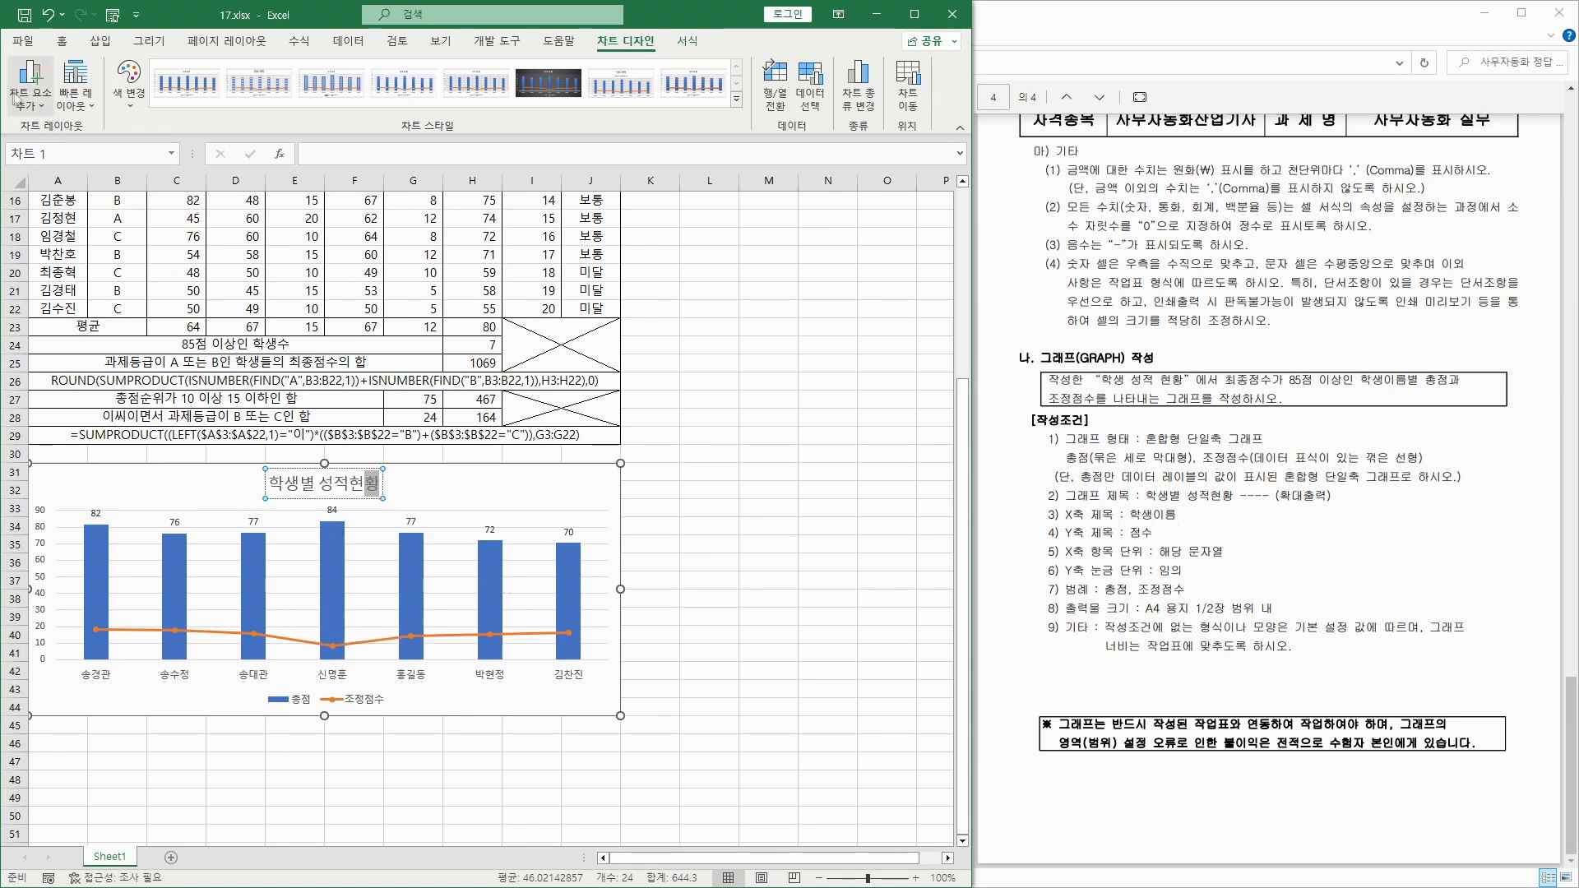
Add a primary horizontal axis title to the chart and set its text to "학생이름".
left_click(27, 105)
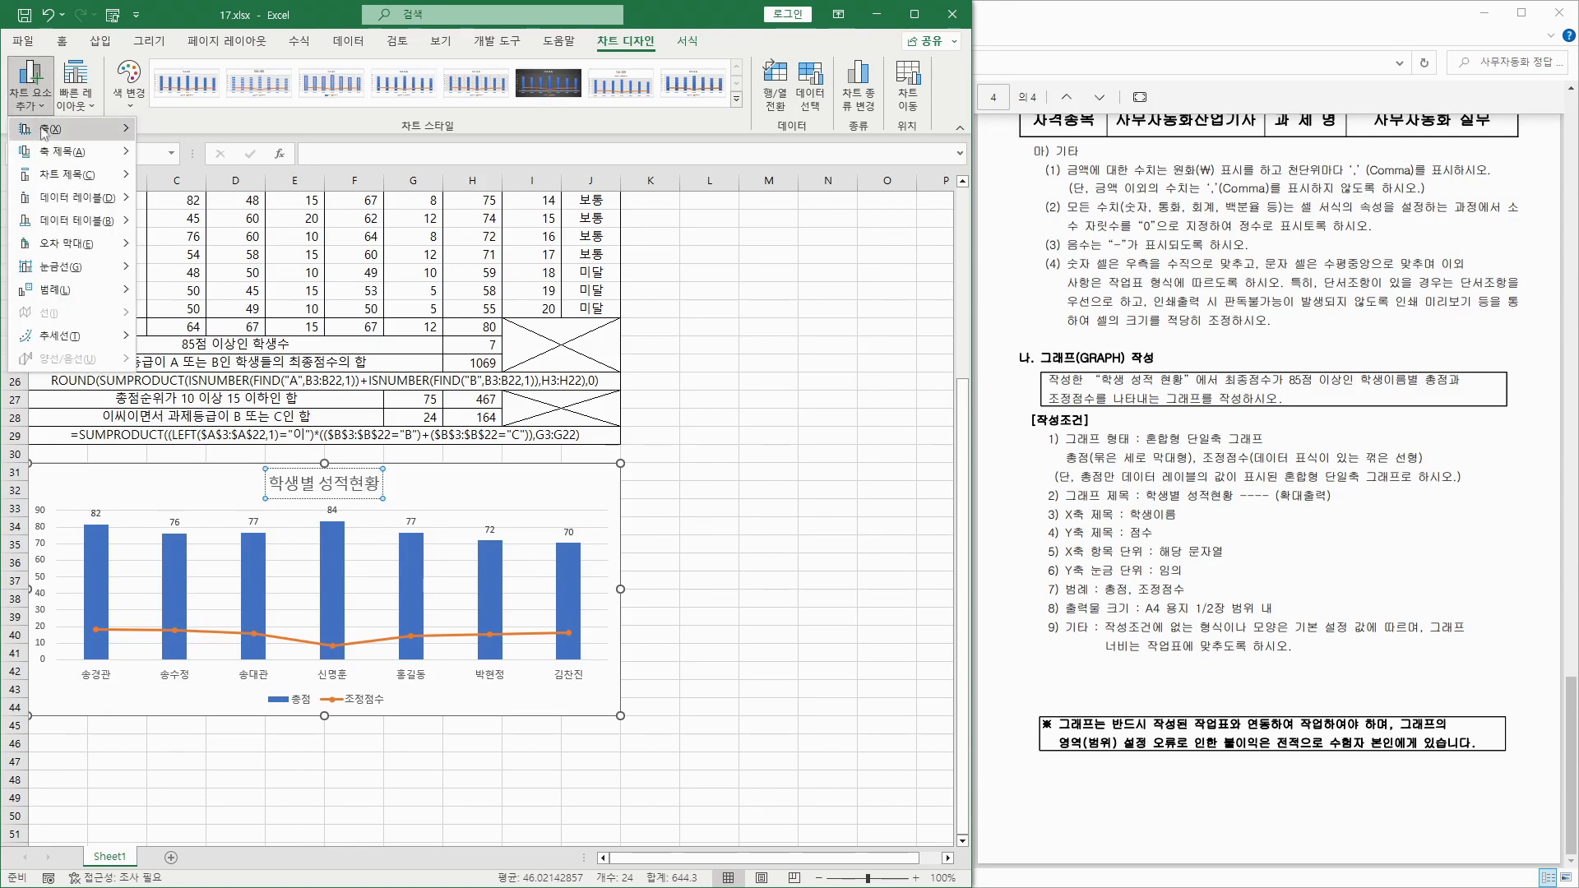
mouse_move(56, 156)
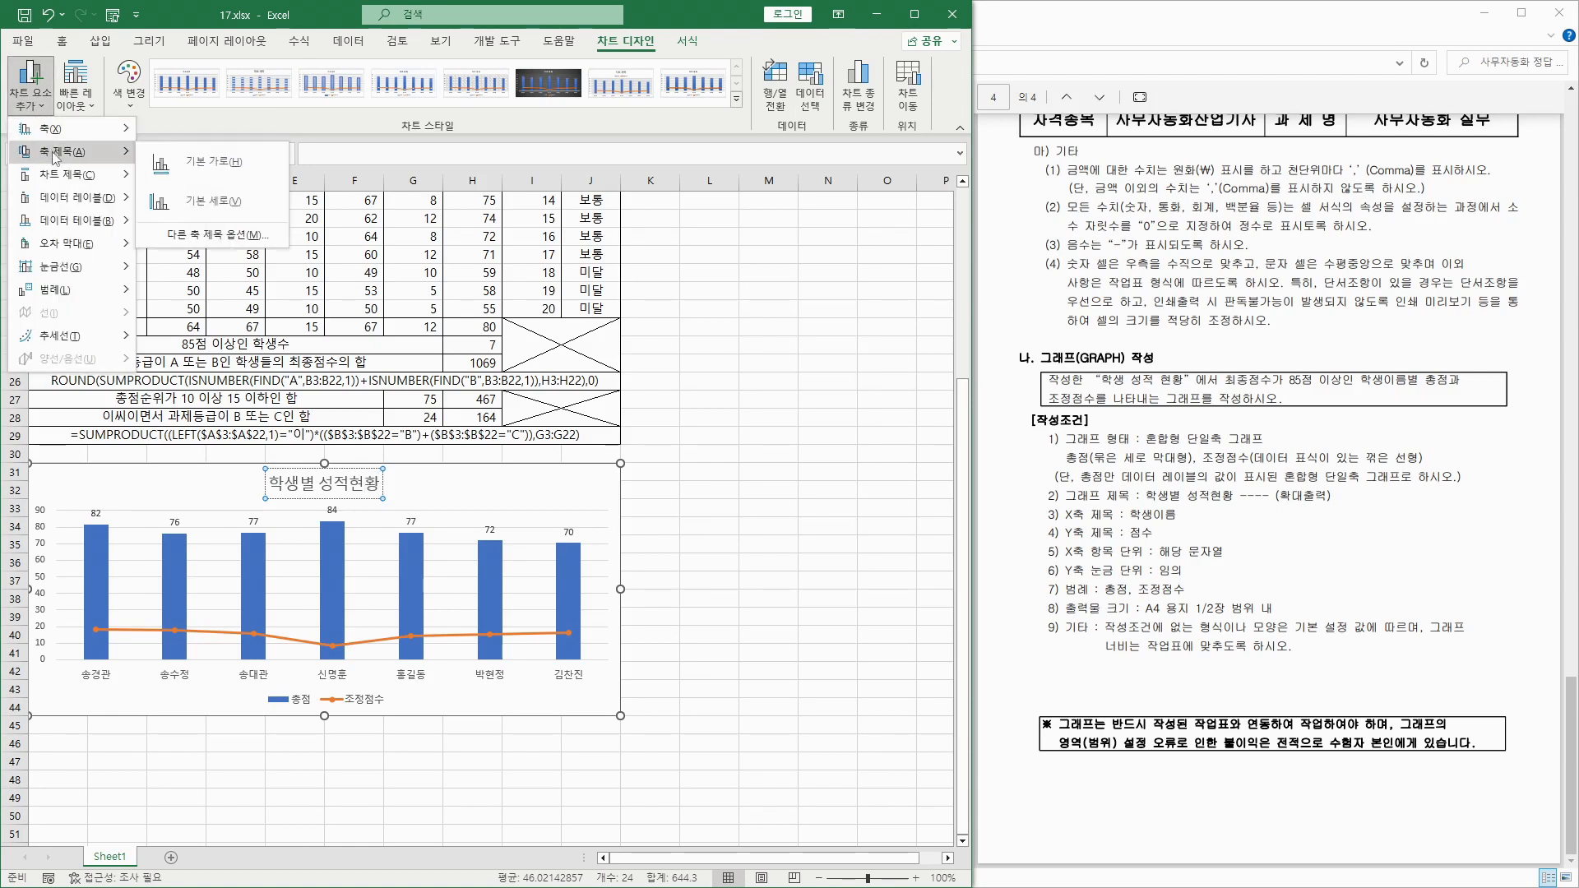
left_click(210, 165)
triple_click(319, 667)
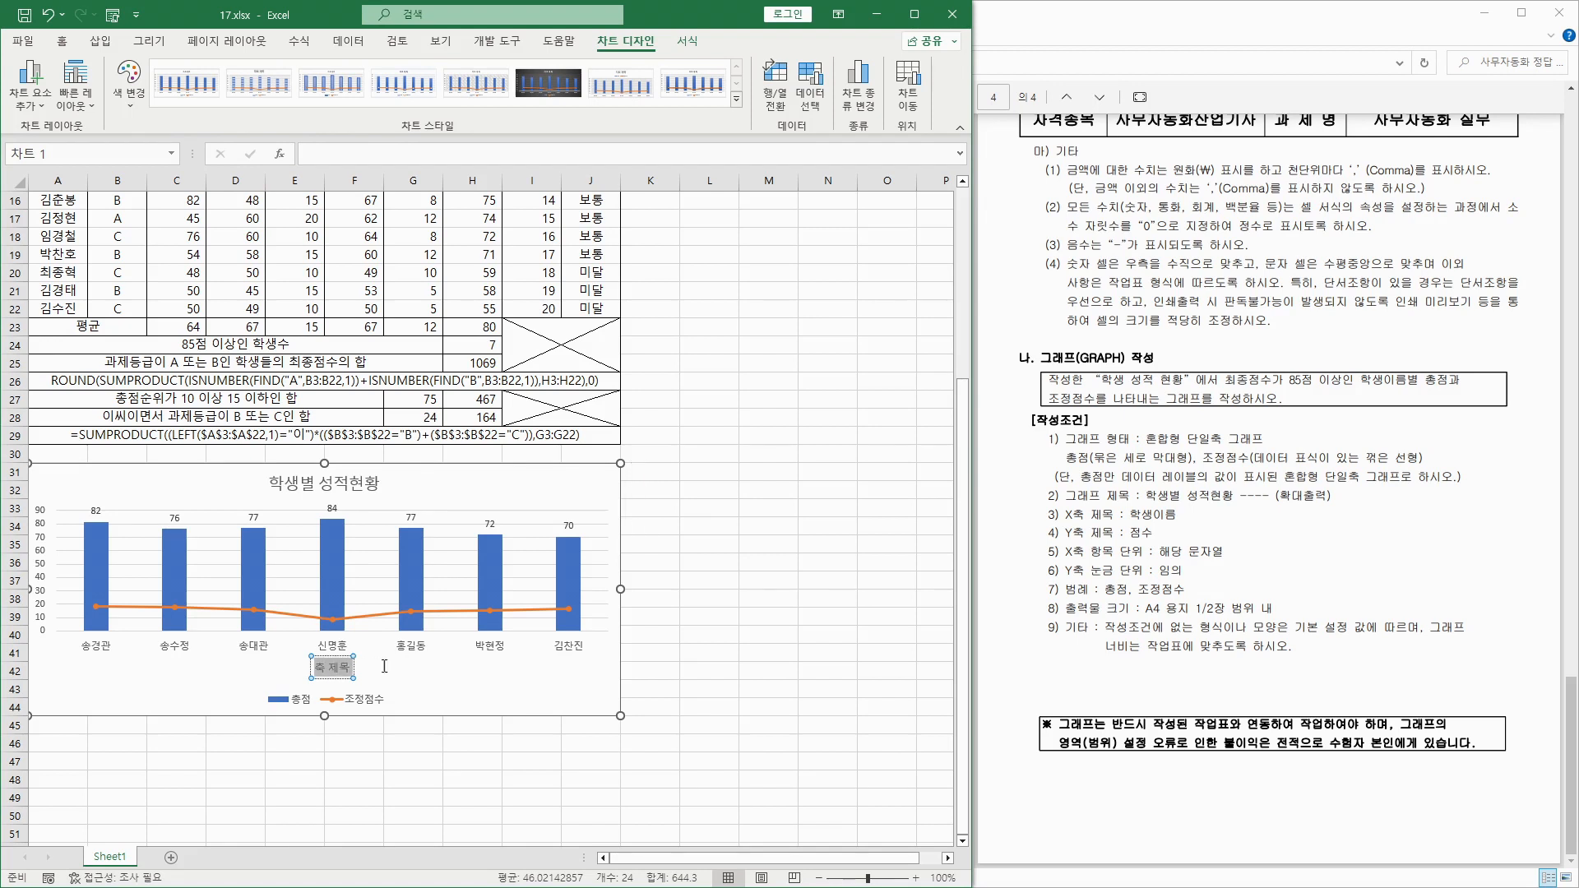
type("학생이름")
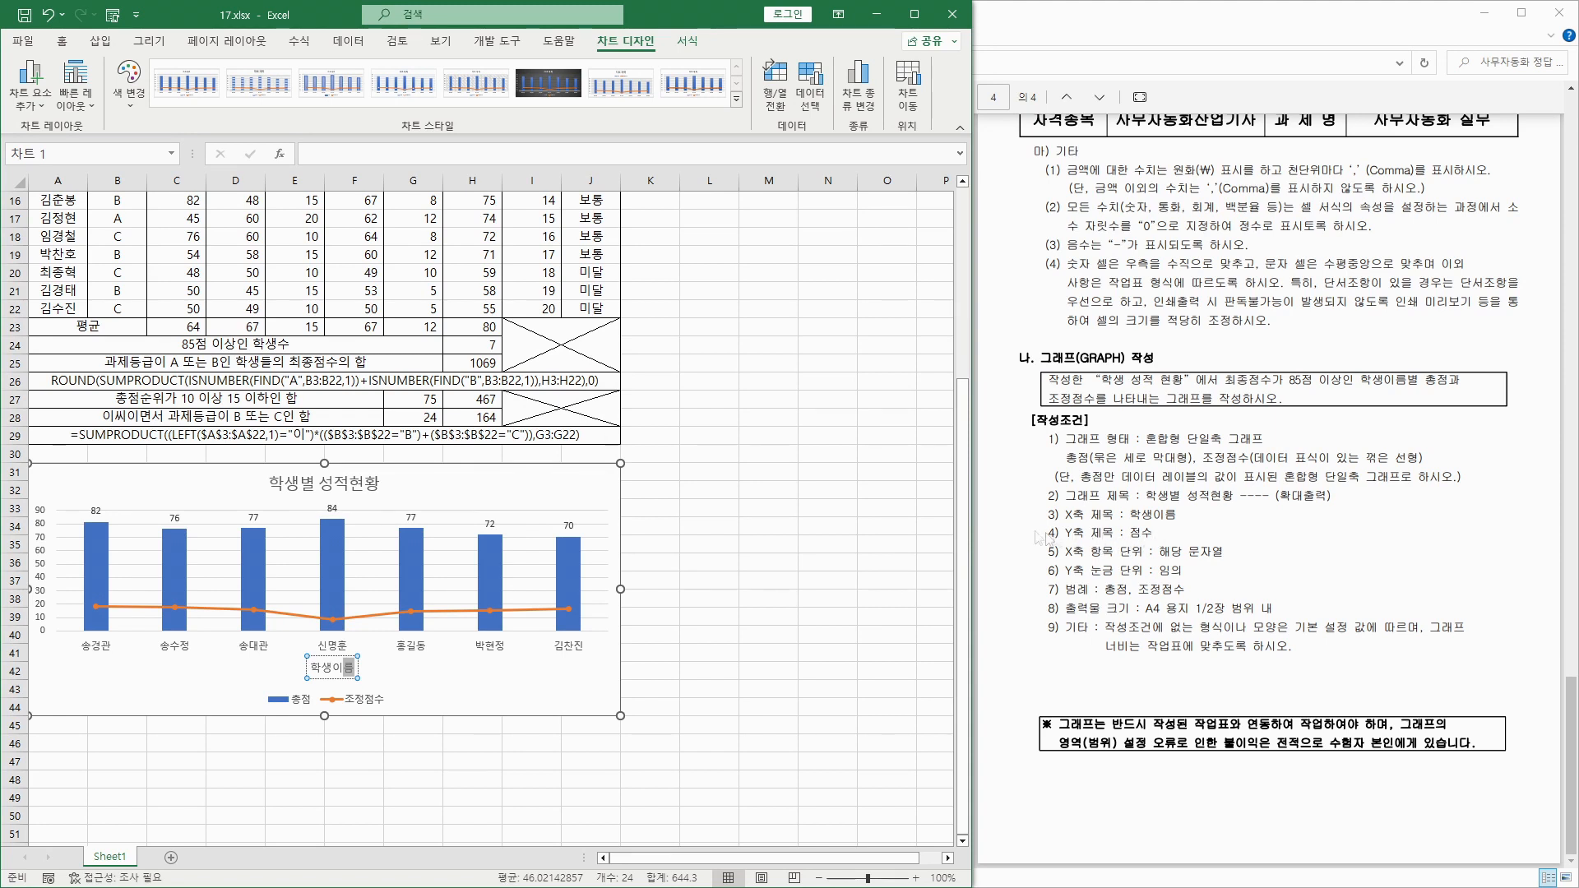
Add a primary vertical axis title reading "점수" to the chart and save the workbook.
left_click(30, 83)
mouse_move(62, 157)
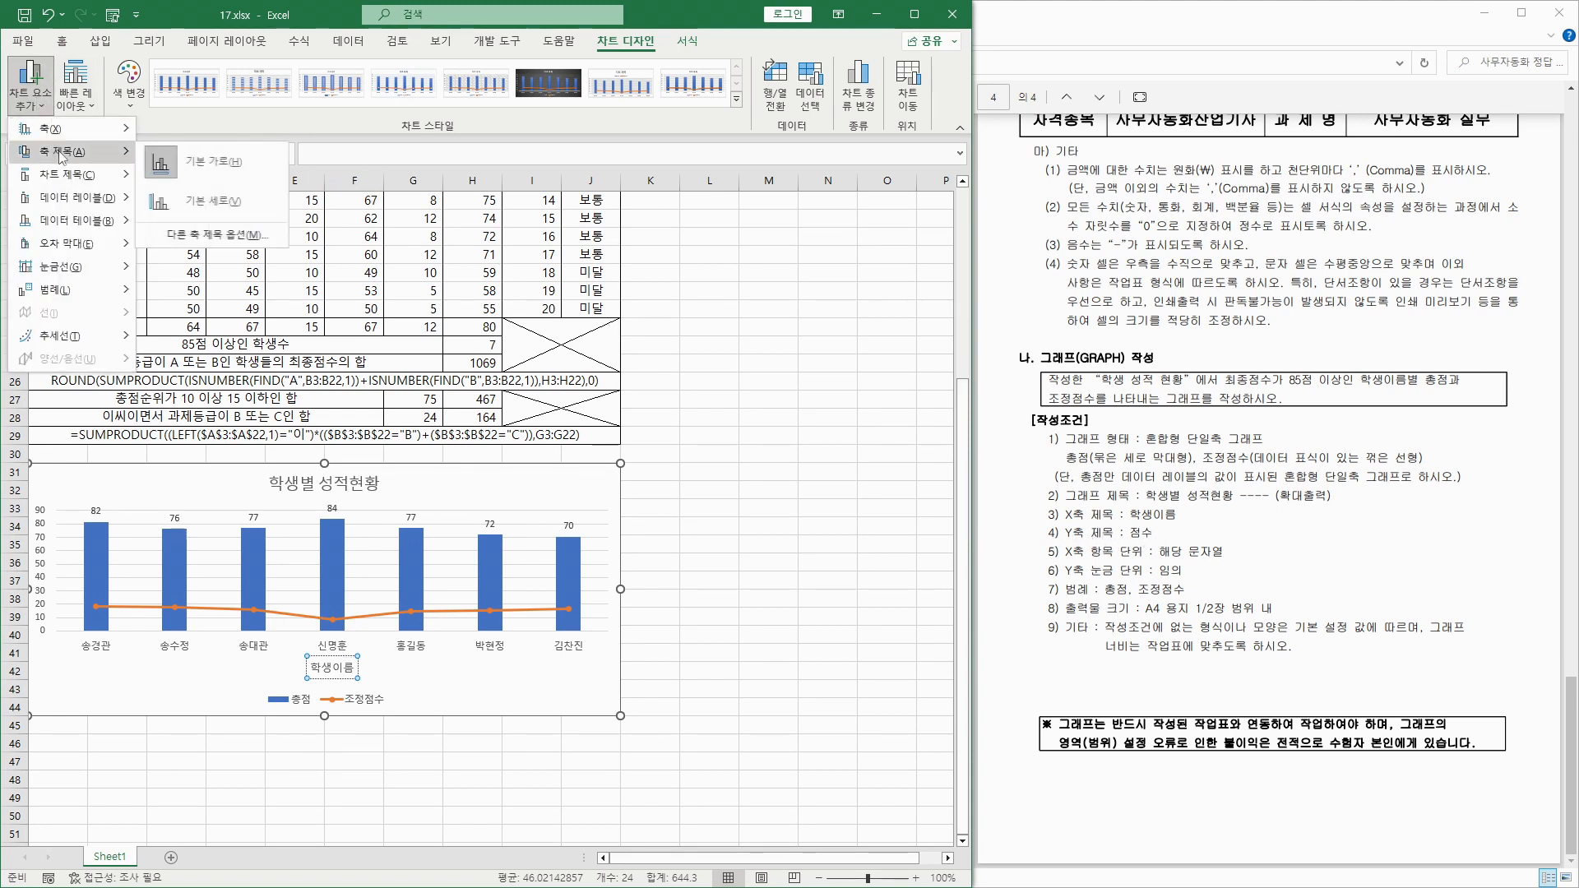
left_click(210, 201)
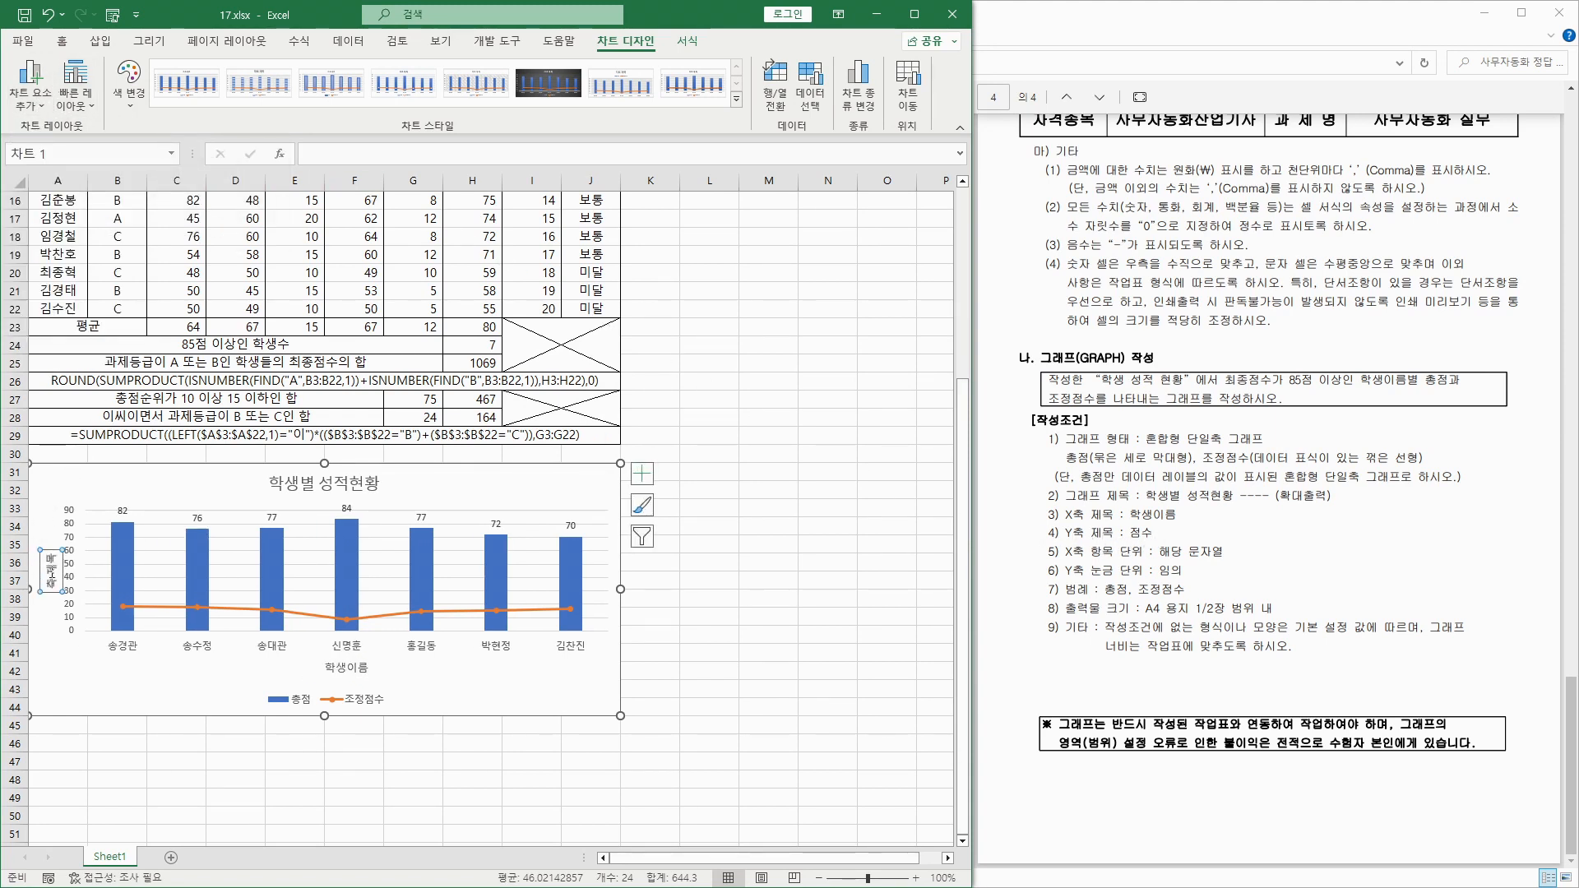
left_click_drag(51, 586, 46, 559)
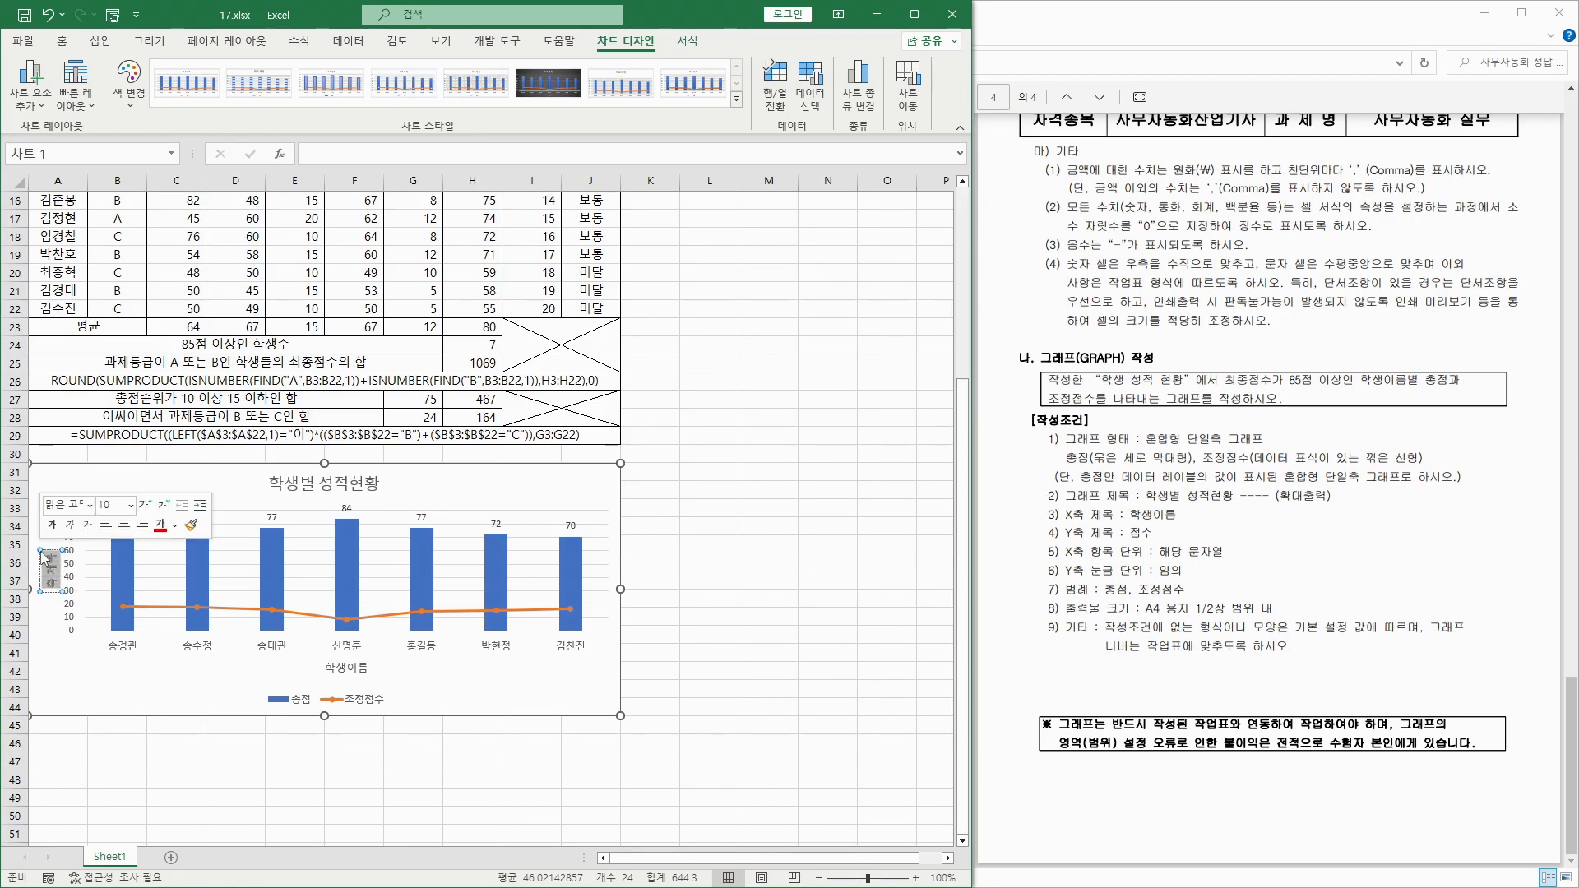
type("점수")
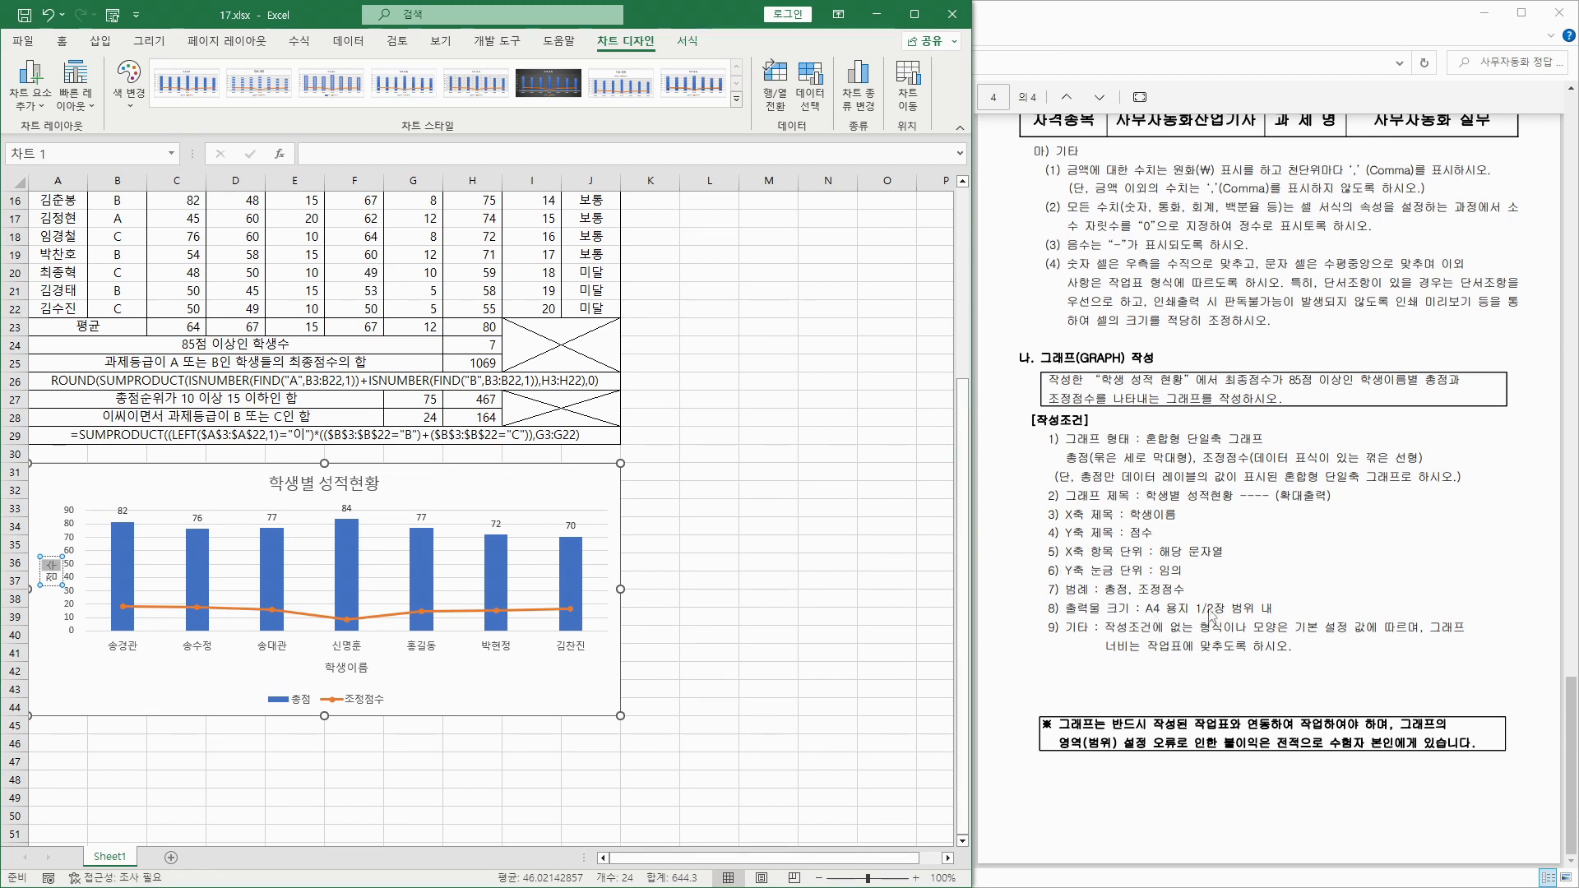
left_click(592, 498)
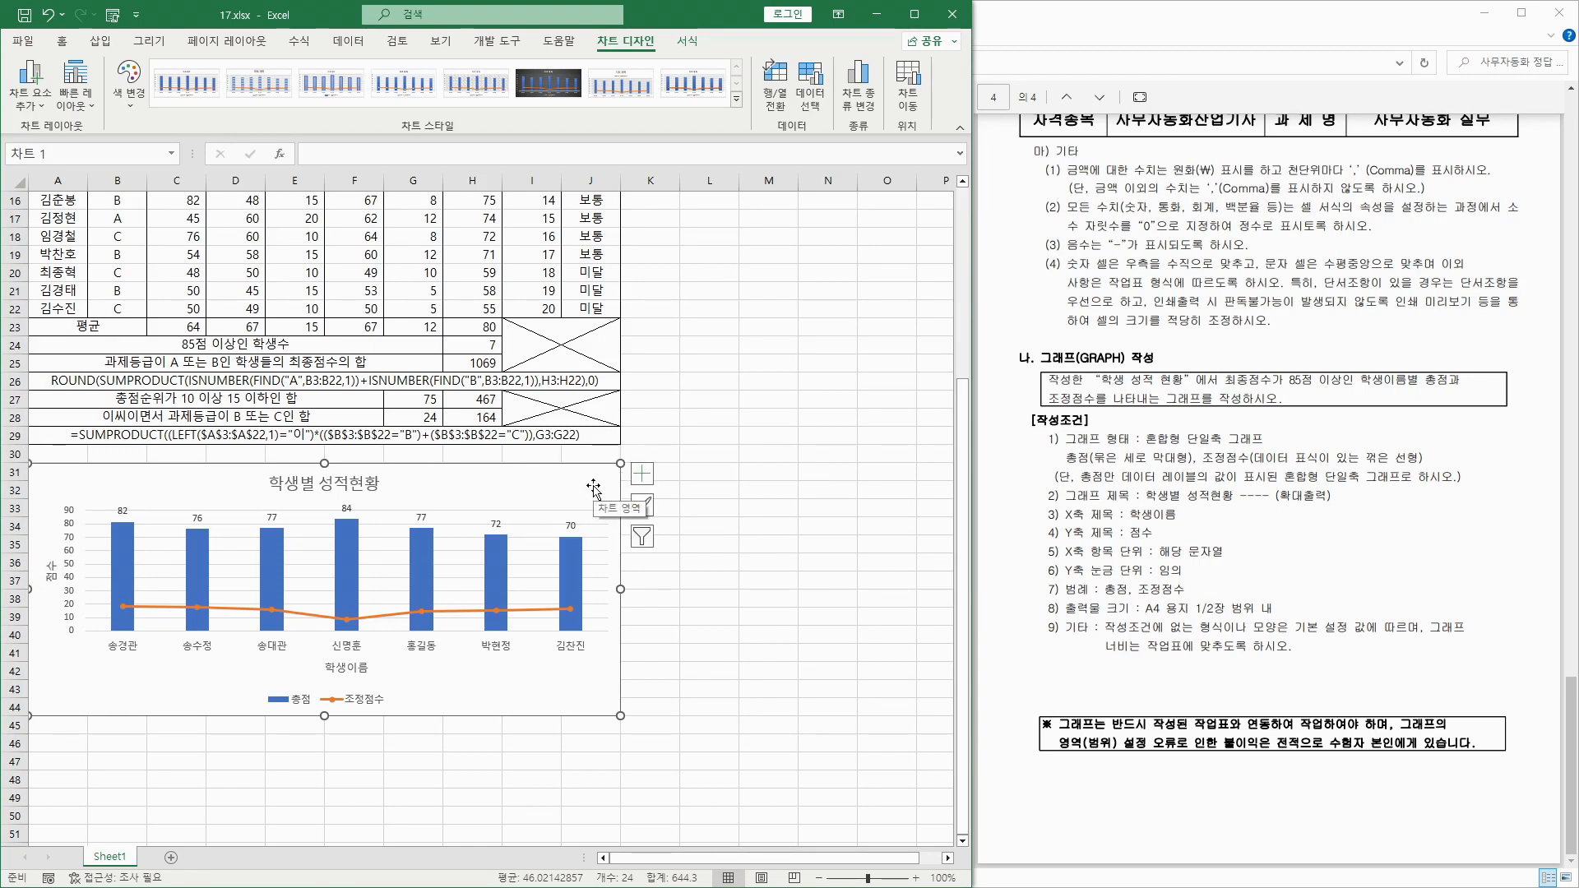
left_click(715, 431)
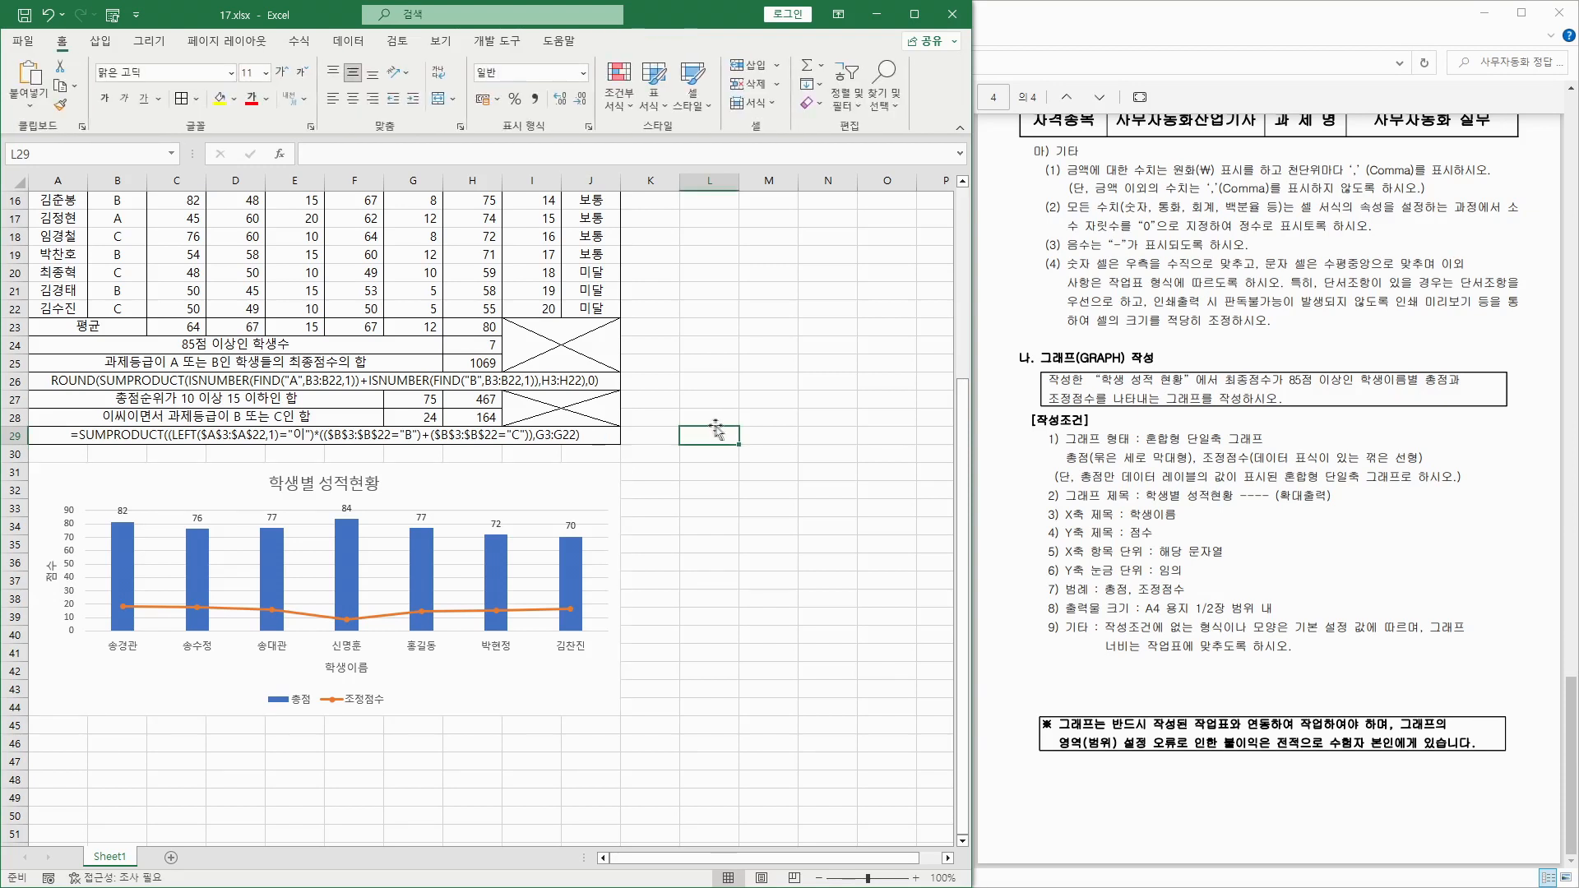
left_click(25, 19)
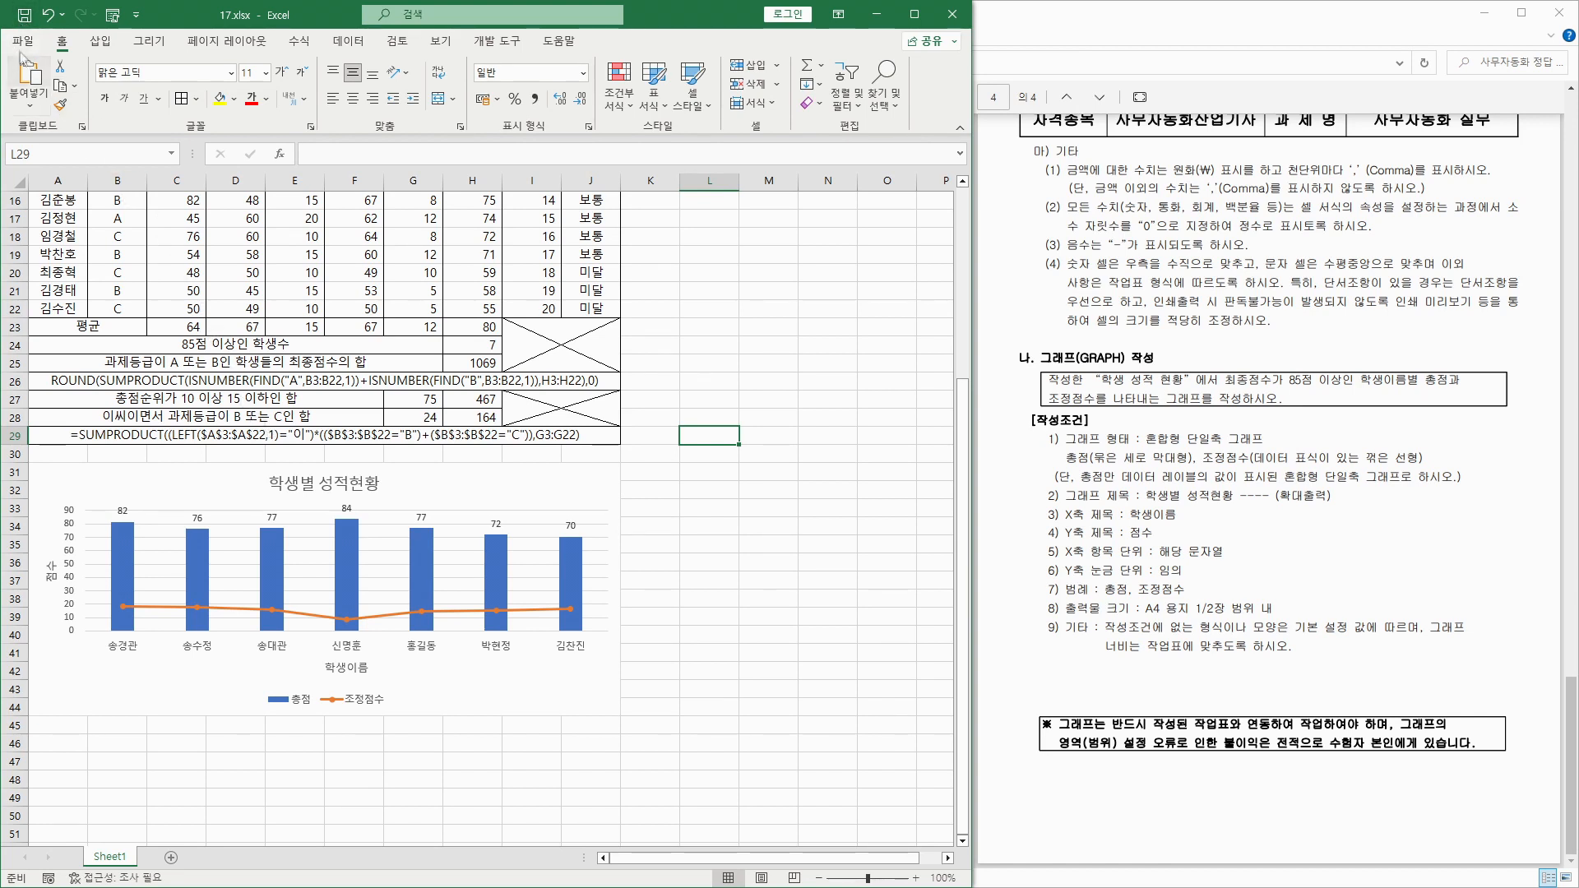
Set the print page to fit one page wide by one tall, with a 6 cm top margin and horizontal centring.
left_click(21, 47)
left_click(41, 336)
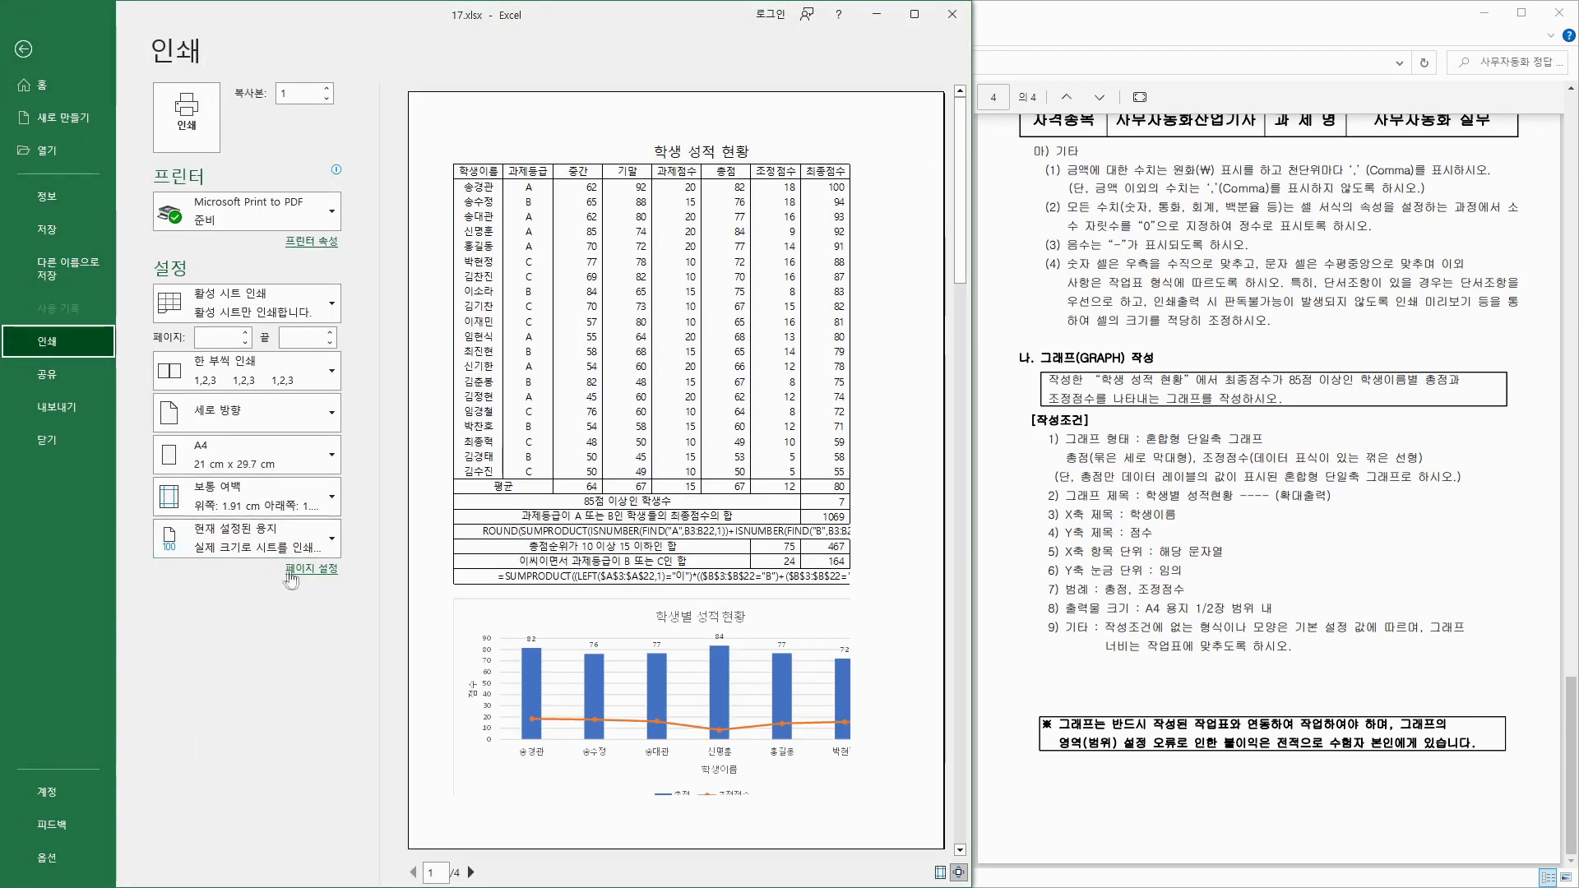
left_click(306, 578)
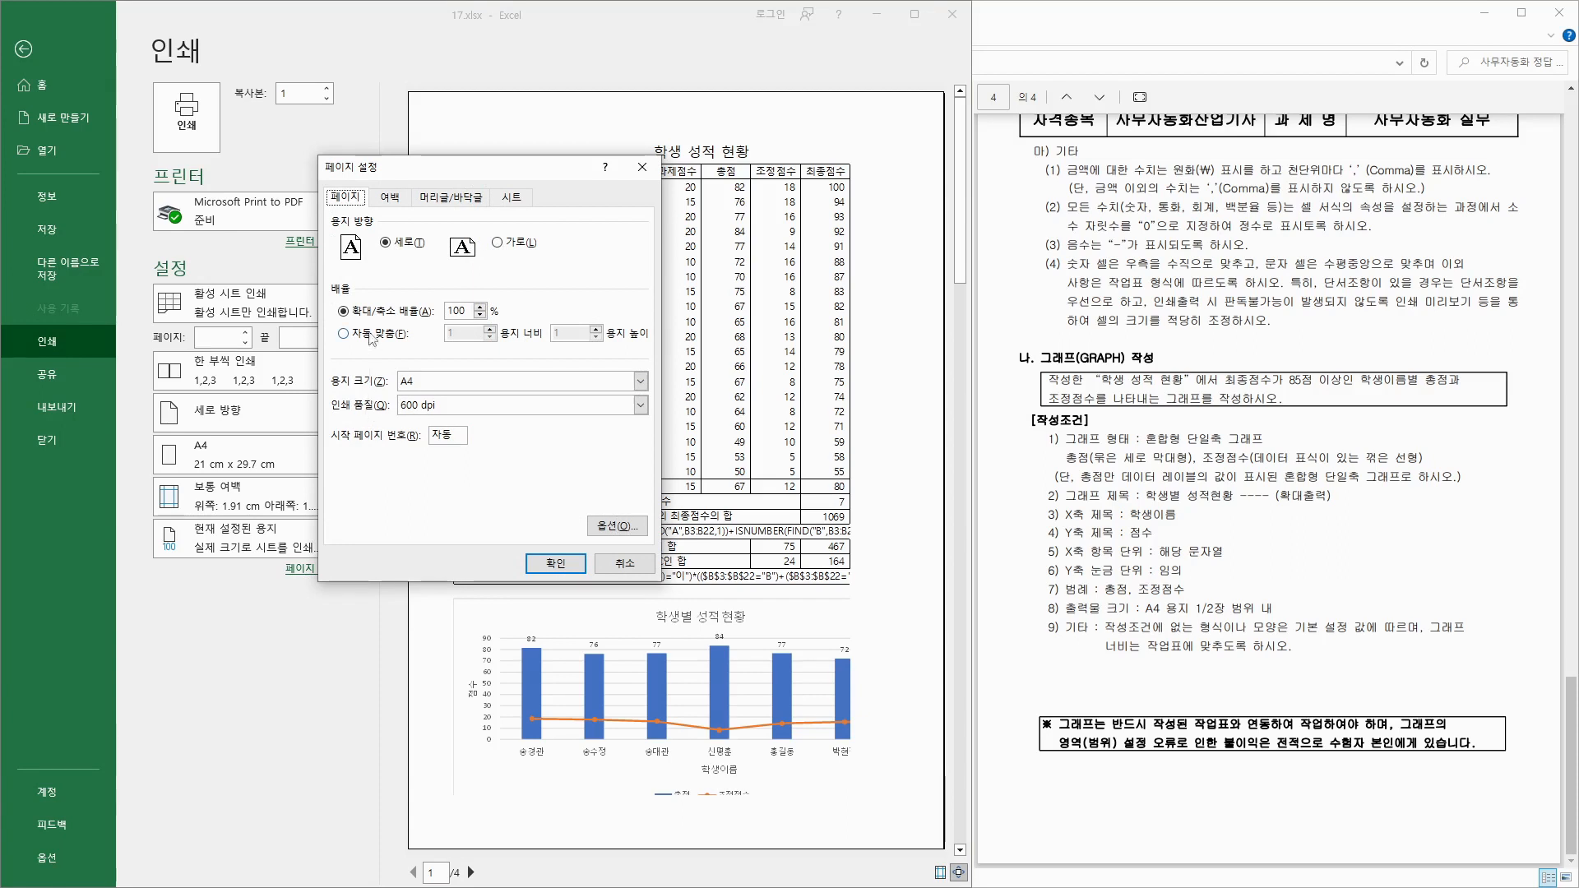
left_click(372, 338)
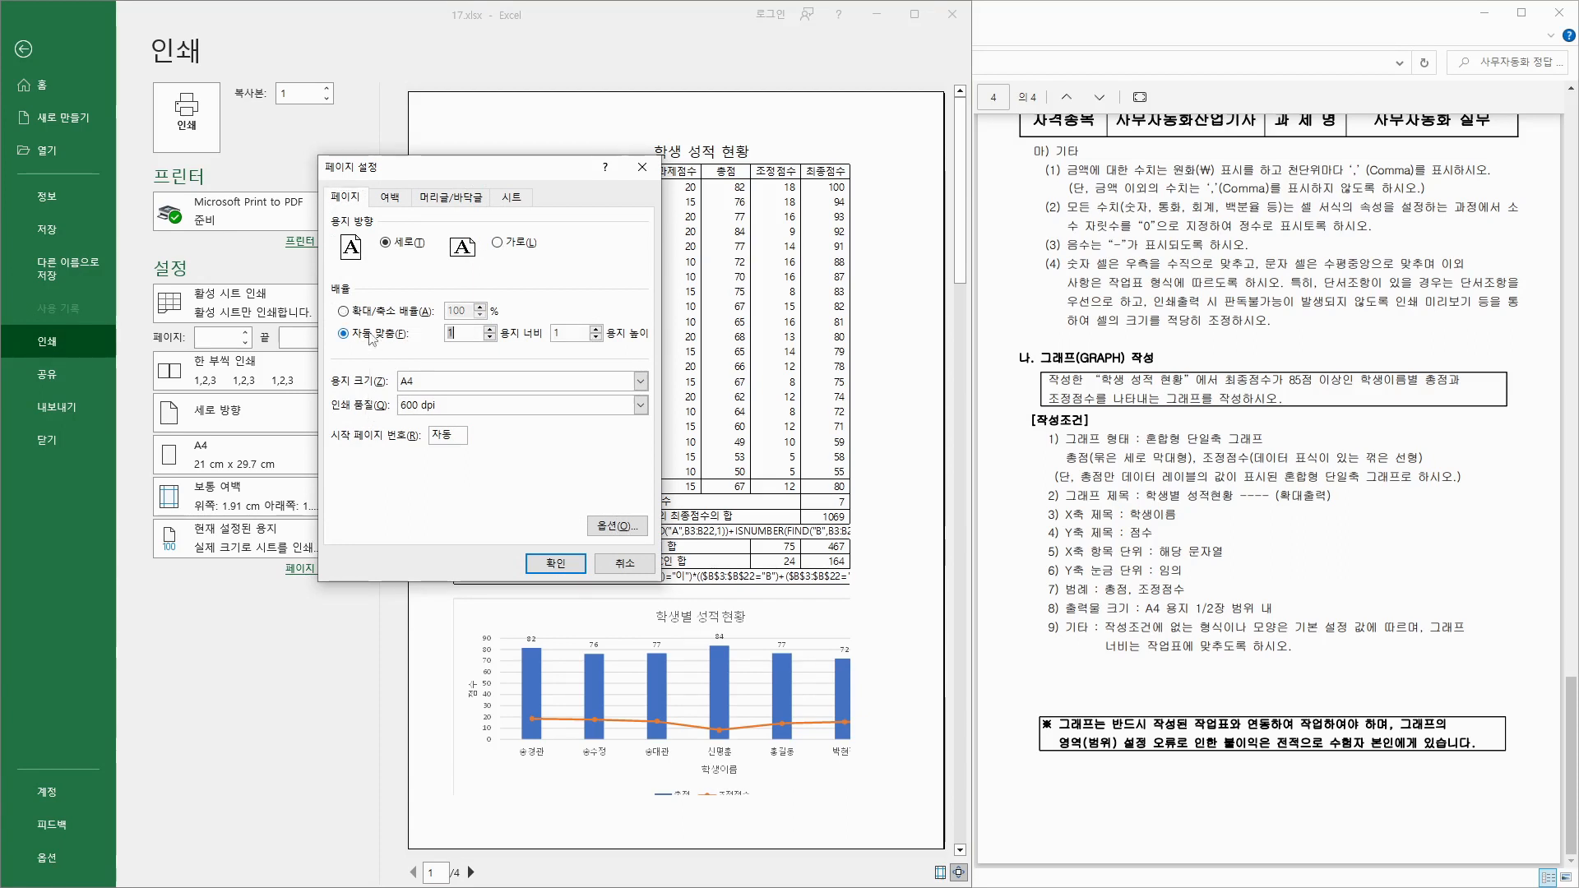
left_click(389, 197)
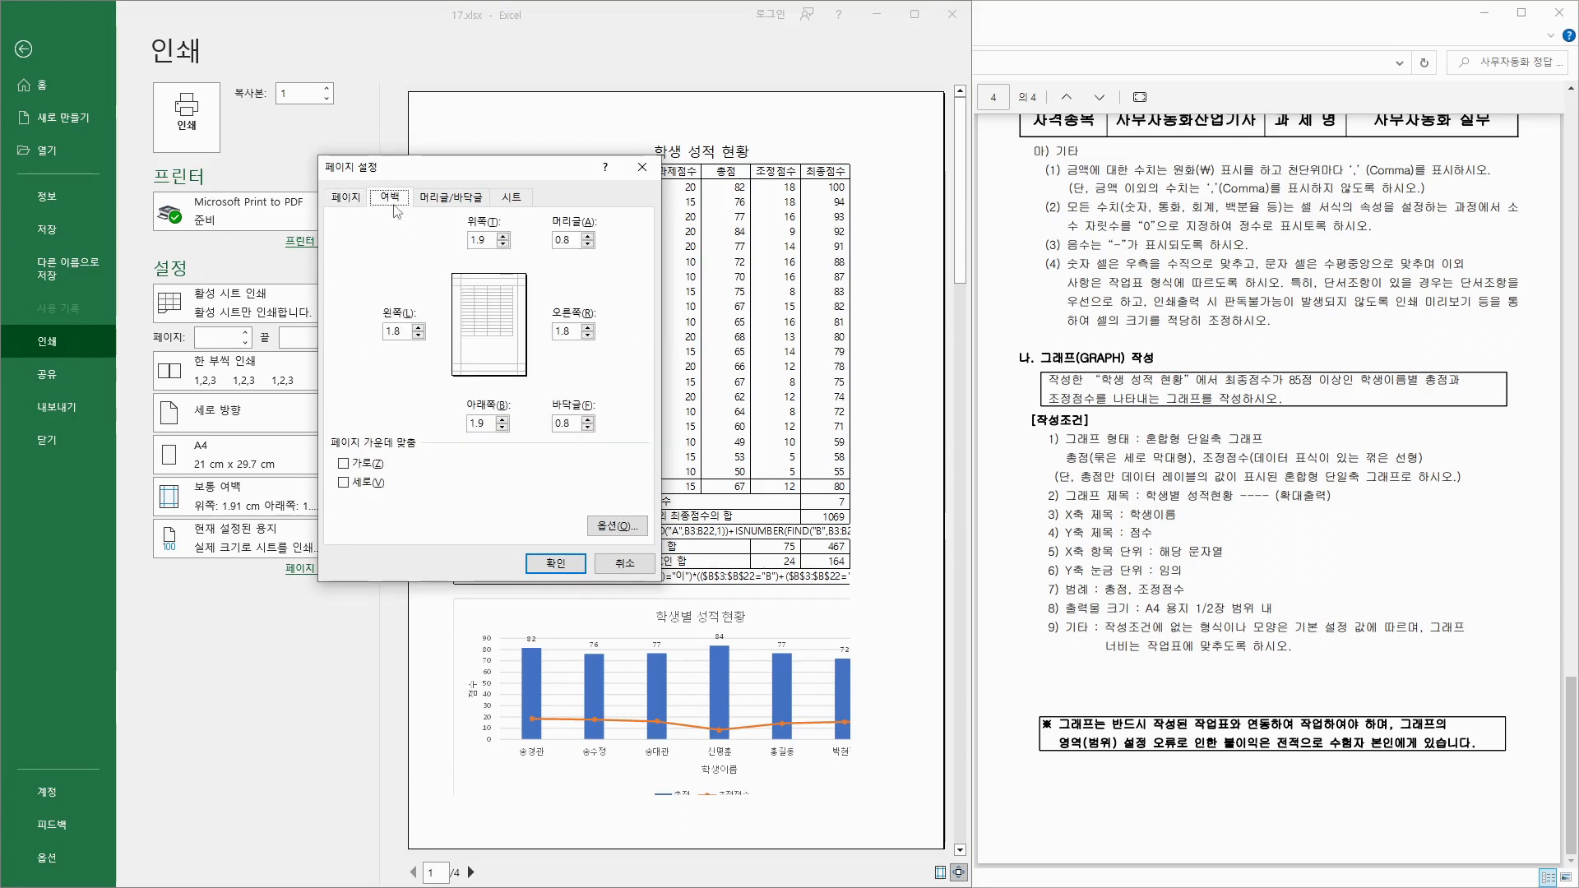
double_click(489, 241)
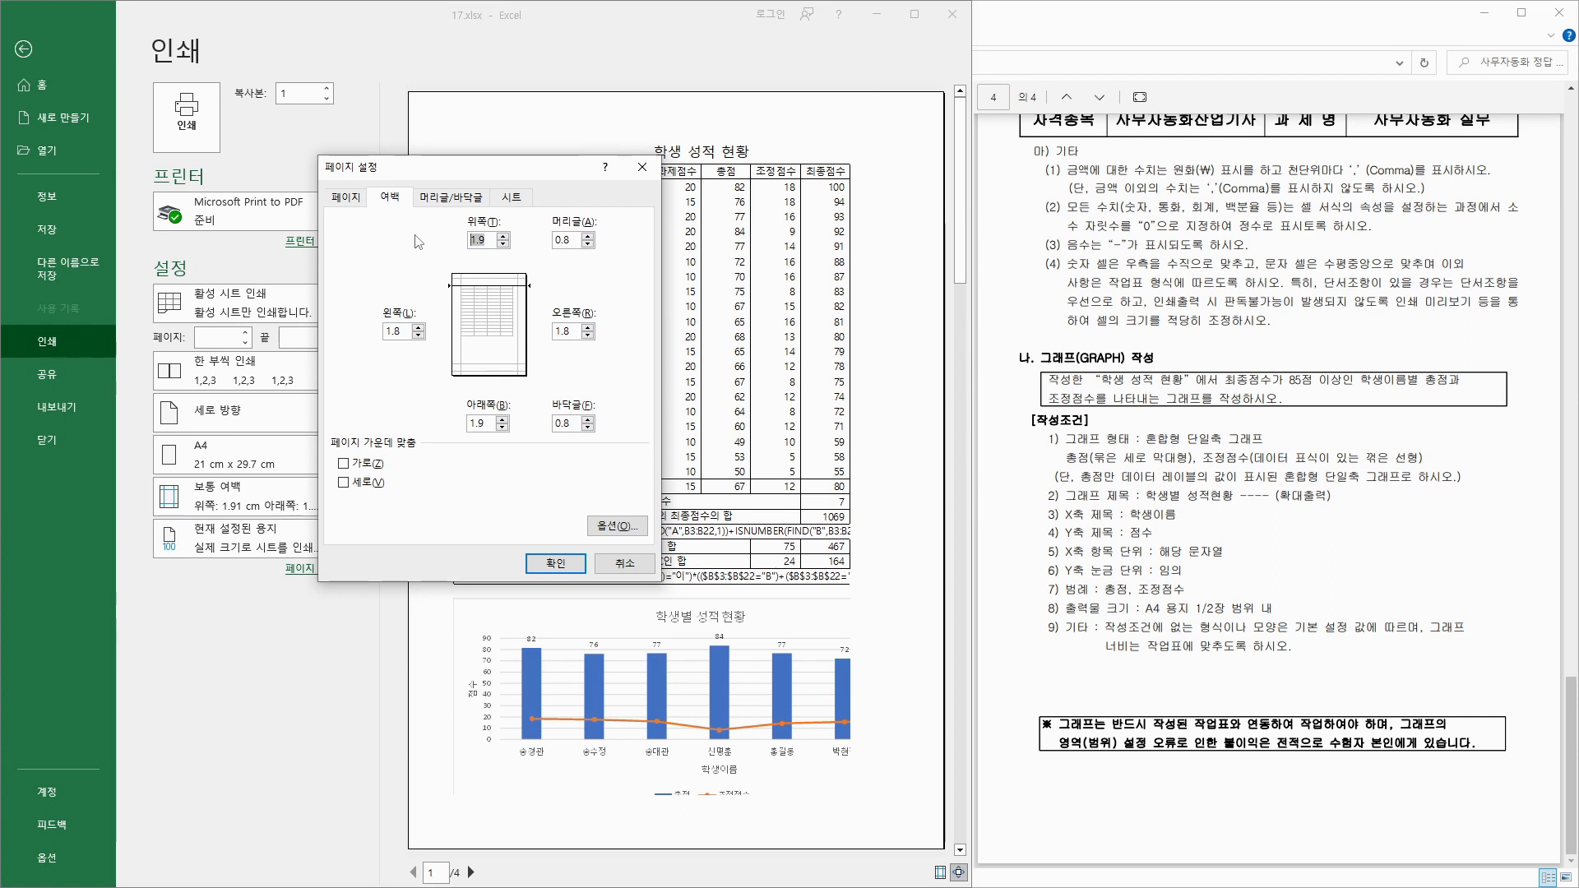
left_click(351, 466)
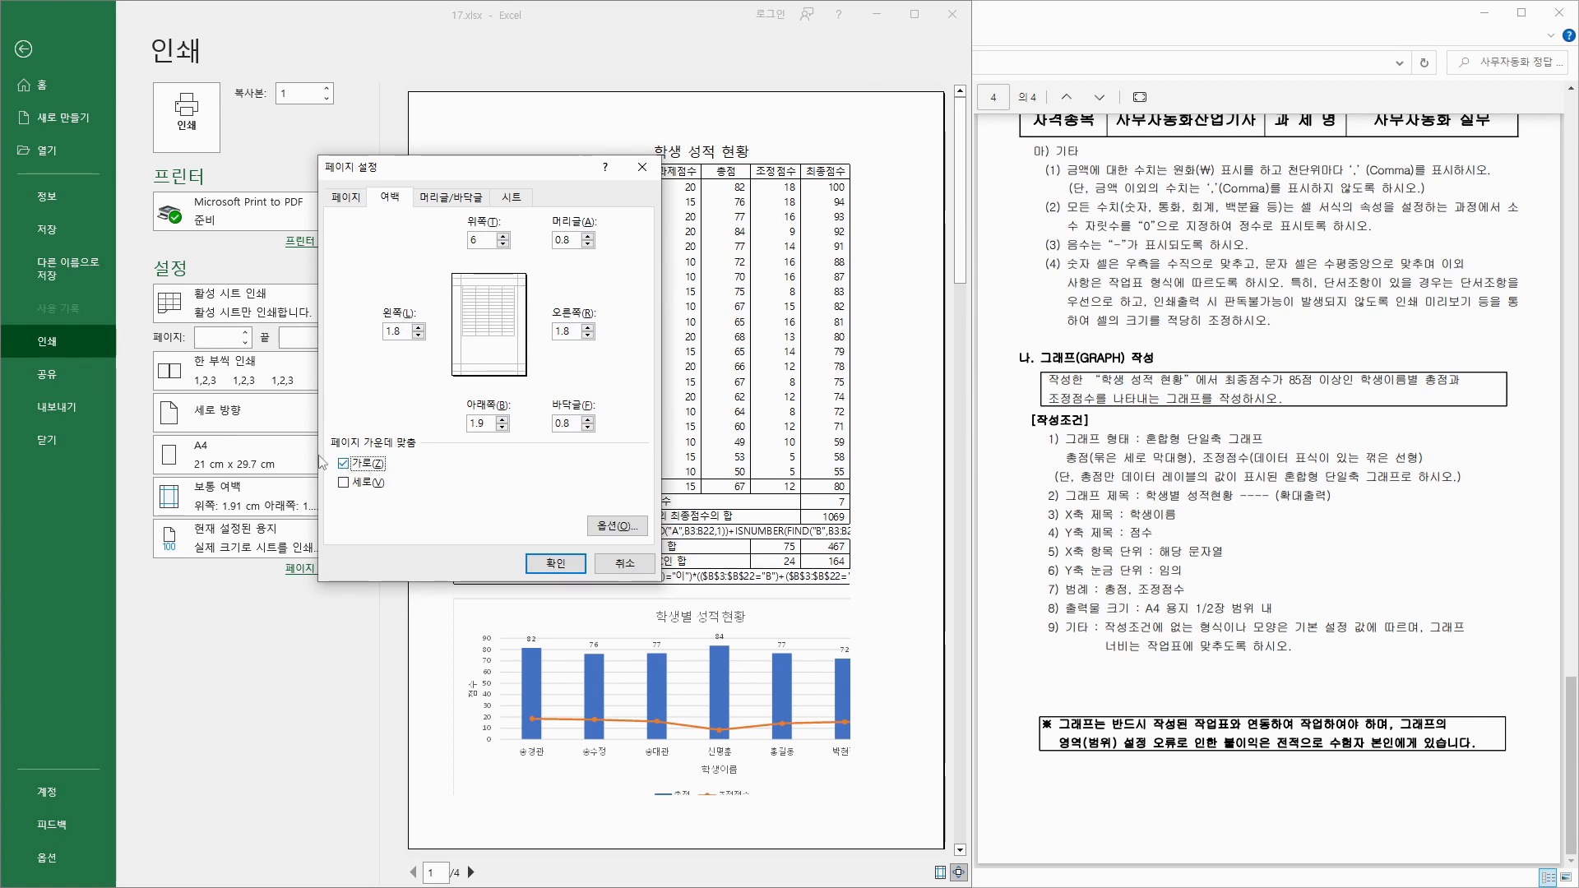
left_click(546, 564)
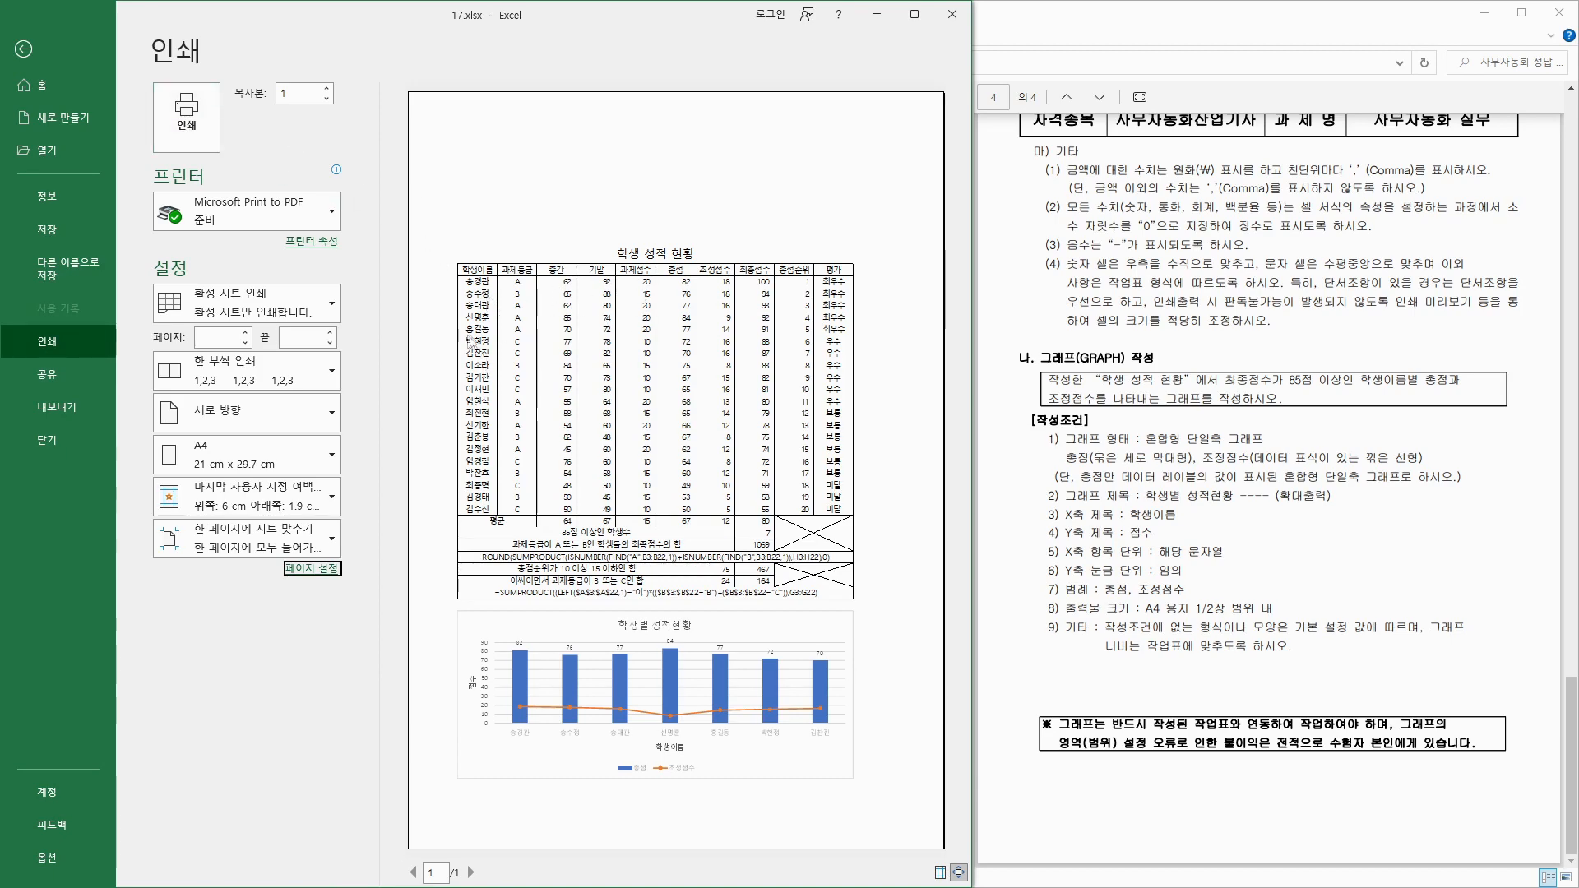
left_click(23, 49)
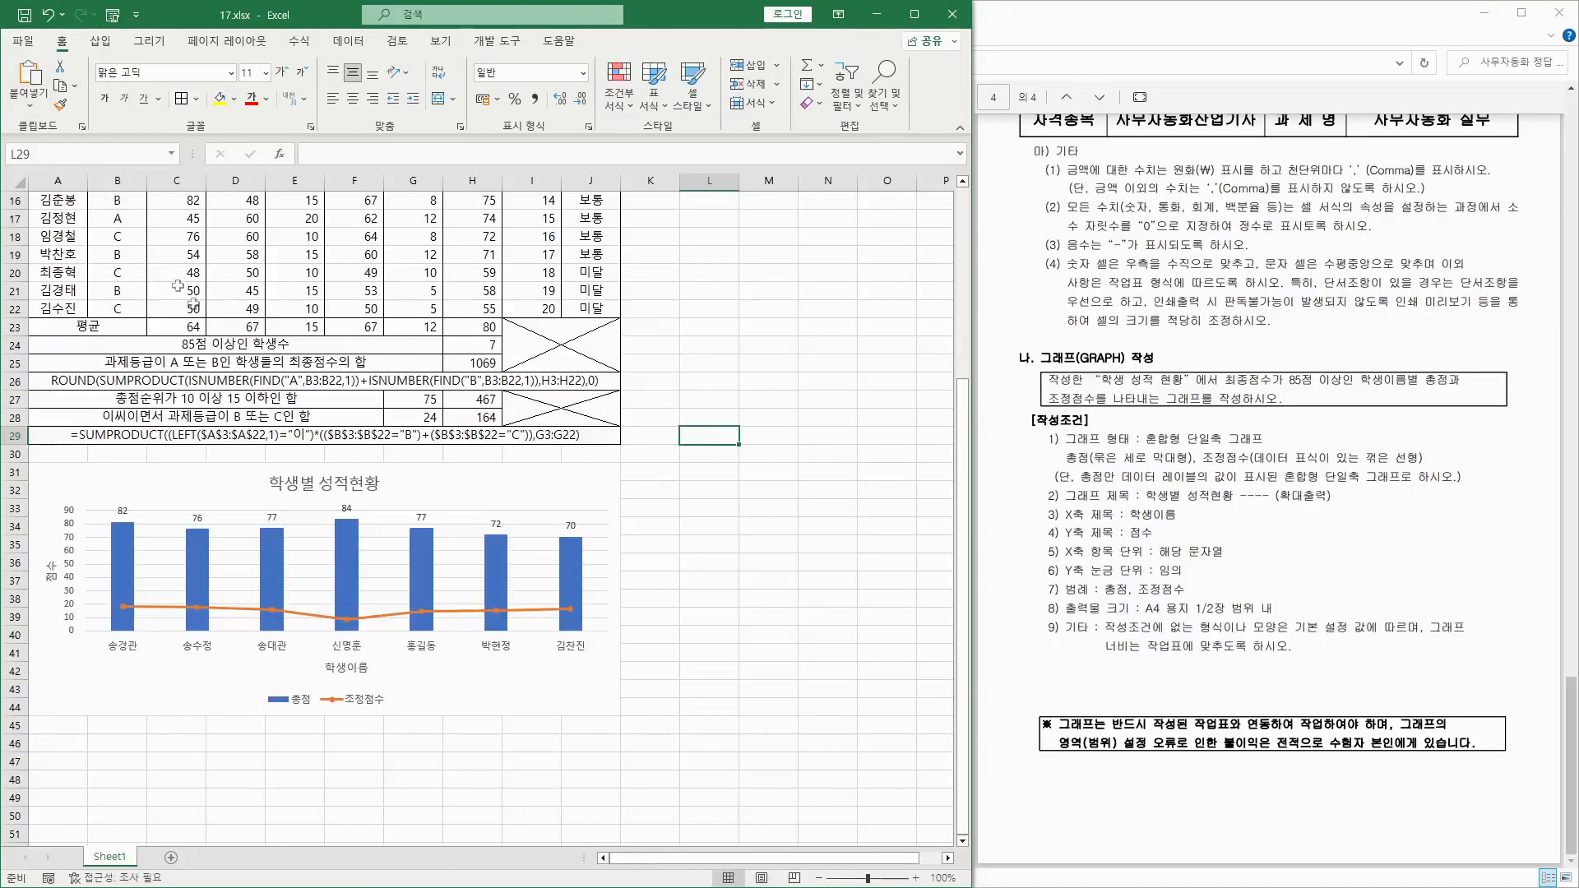
Make the chart's text and its outer border black.
left_click(220, 485)
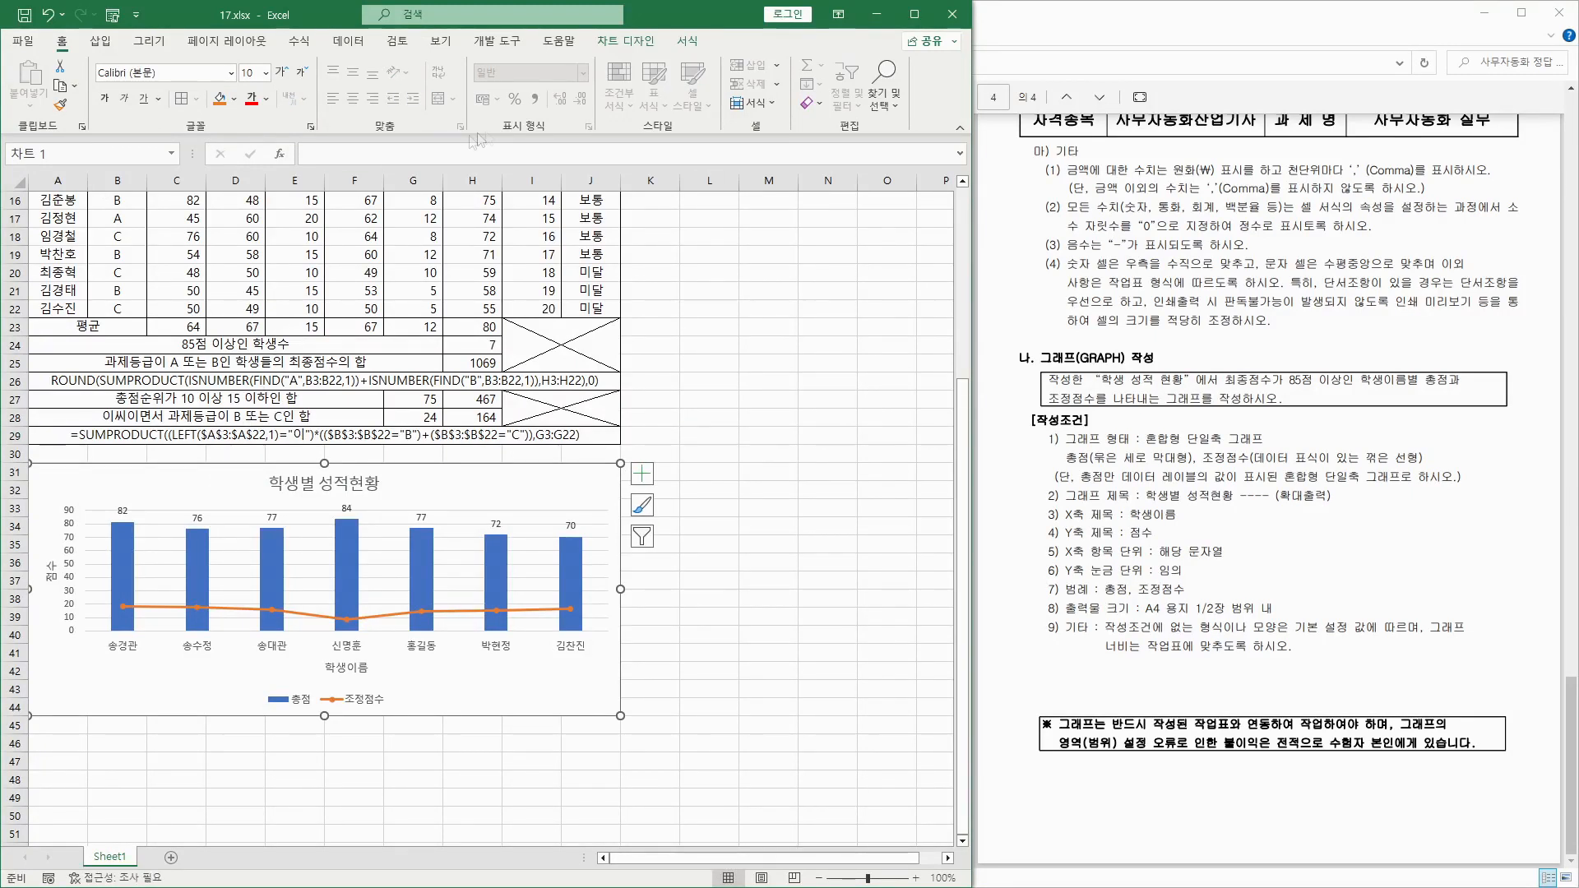
left_click(687, 42)
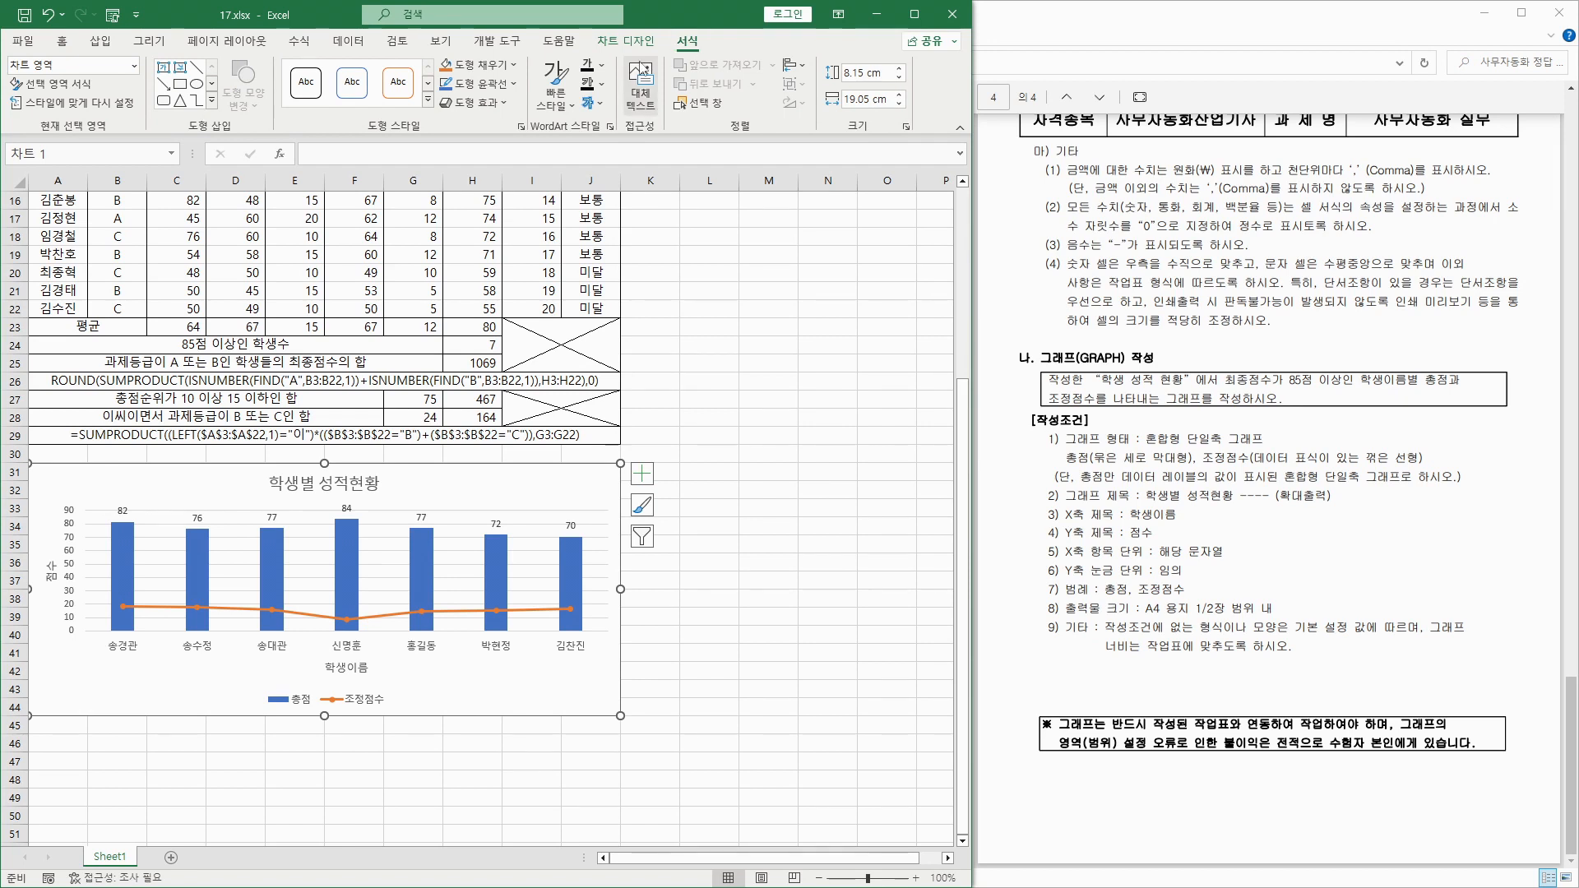
left_click(588, 72)
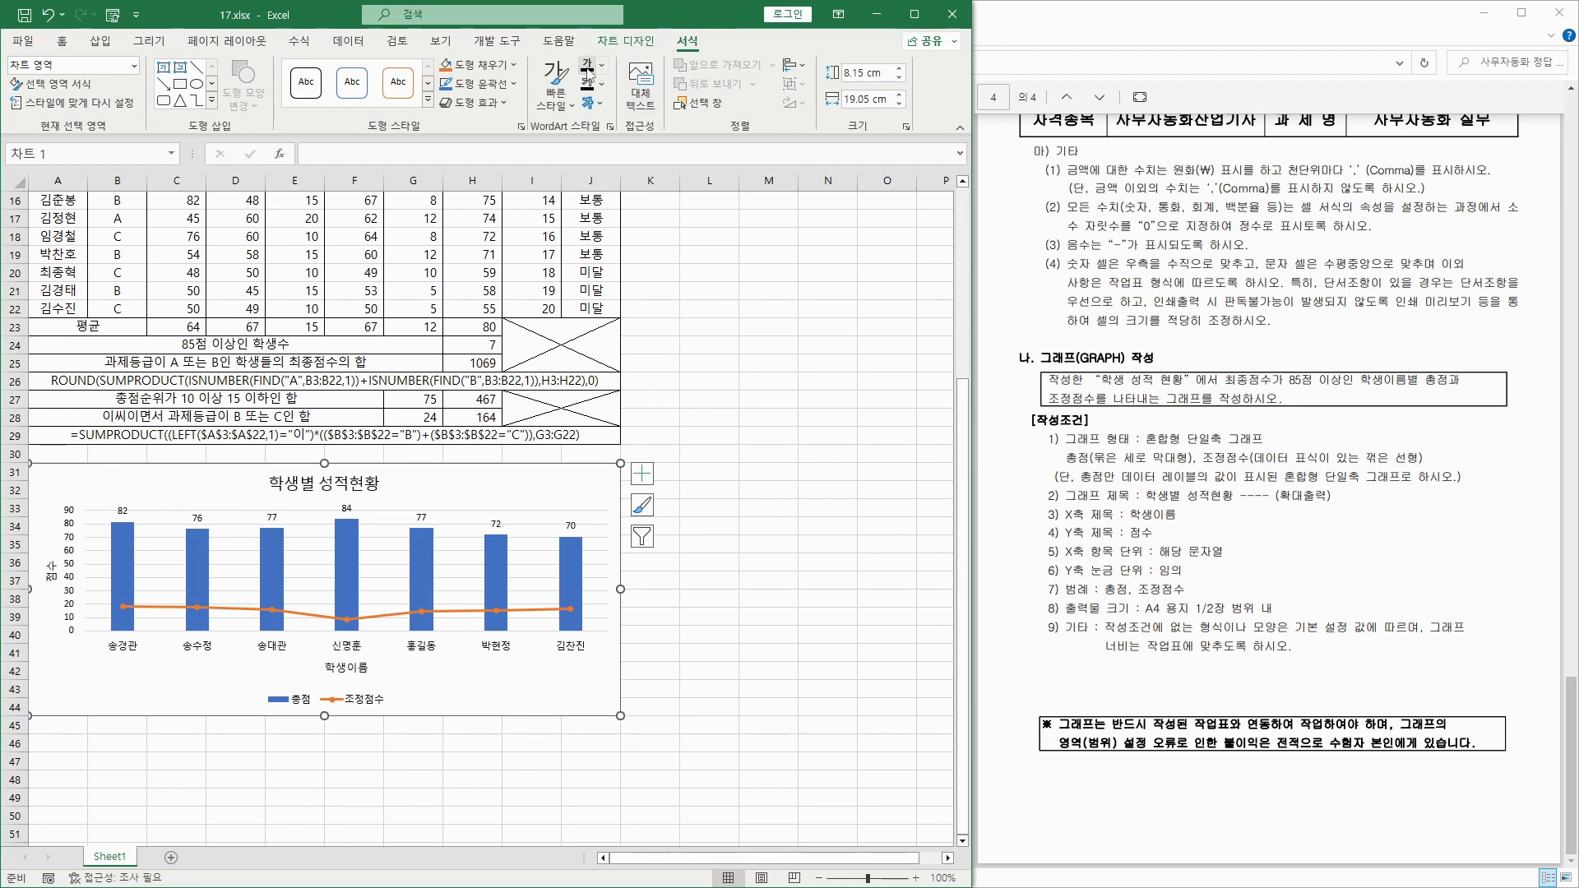
left_click(709, 471)
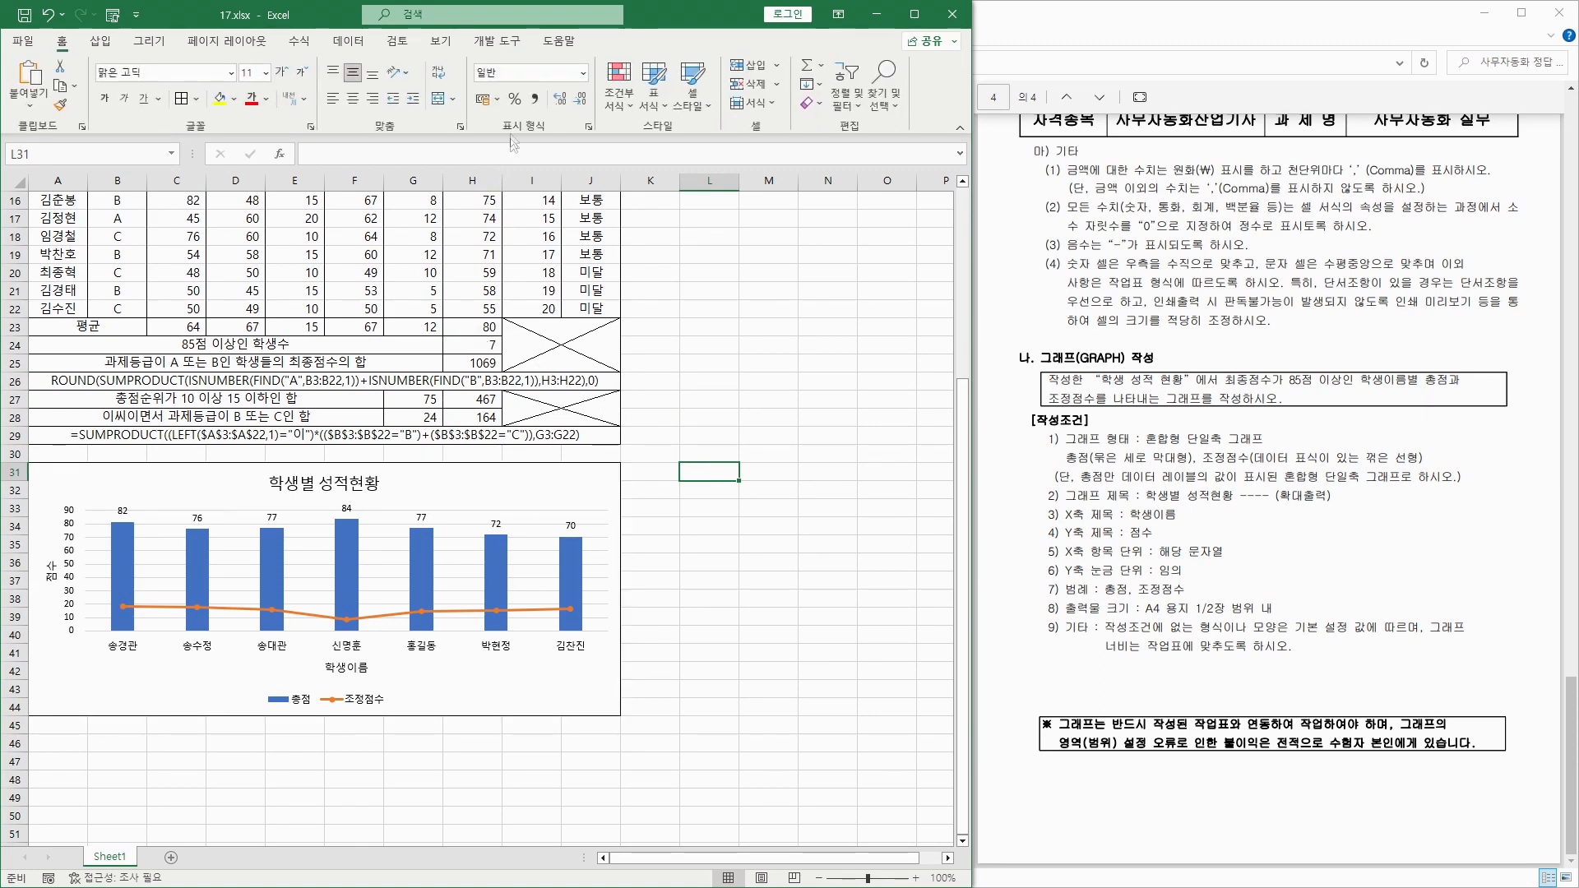
Show the page break preview and pull the print area's right boundary in to the edge of column J.
left_click(443, 41)
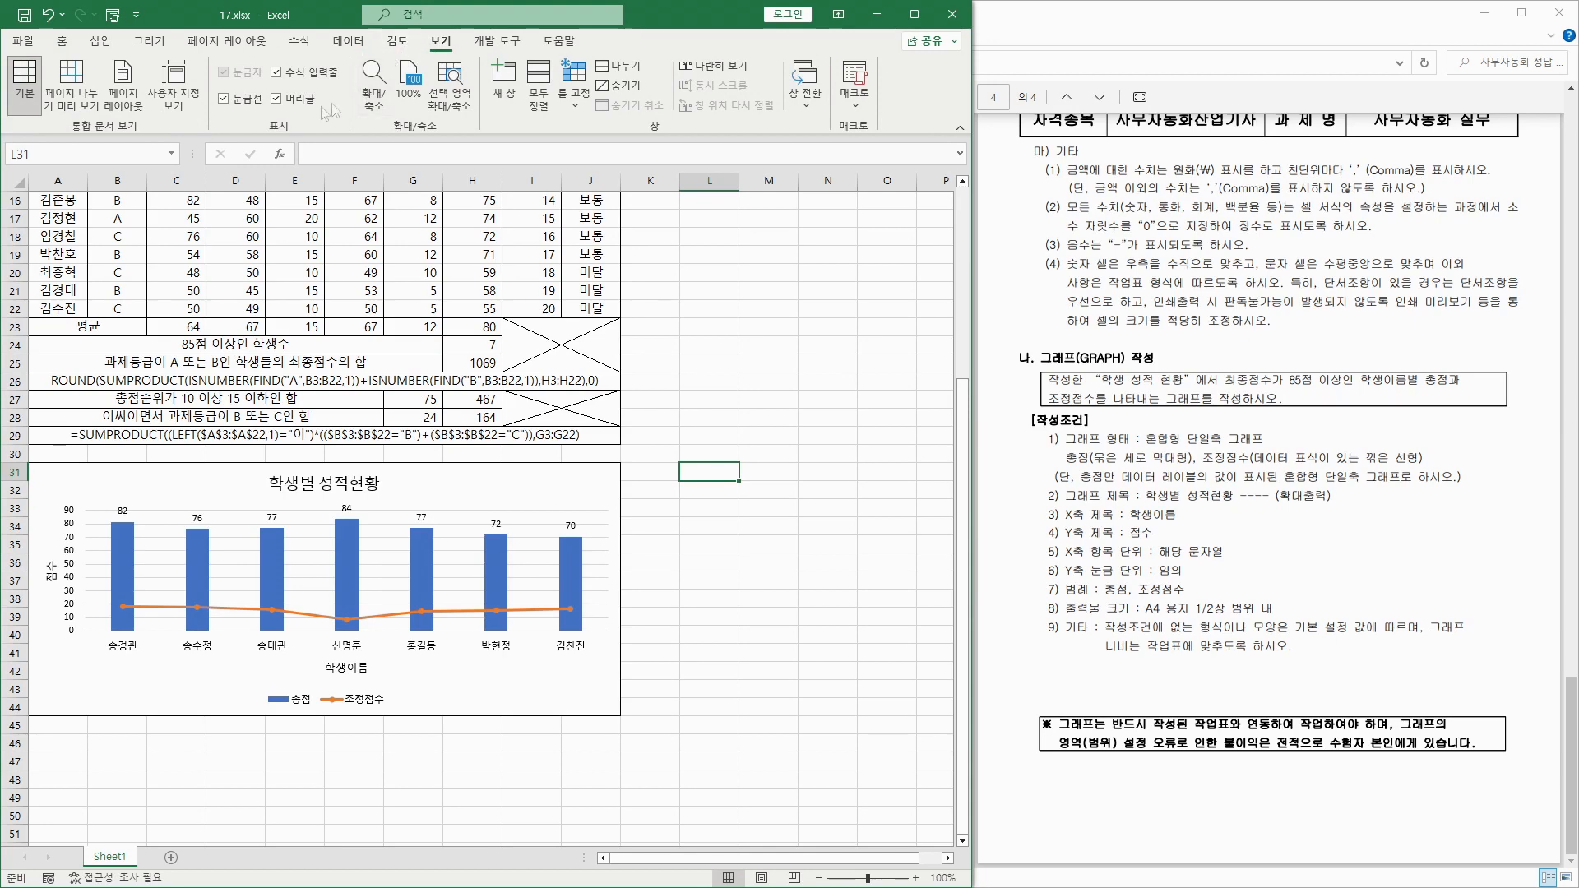
left_click(72, 85)
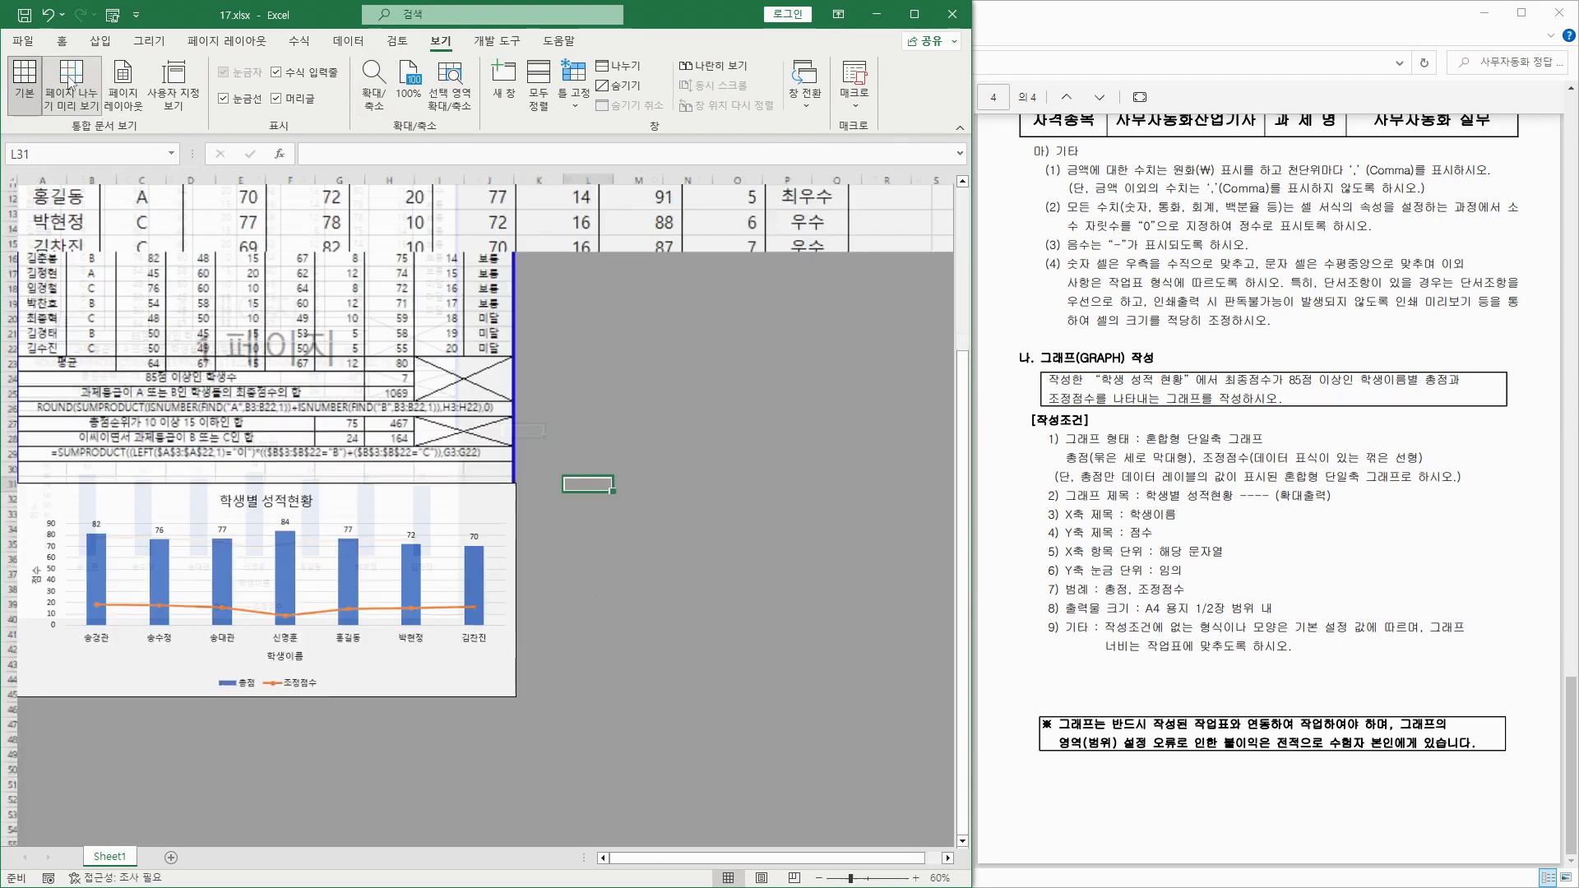
mouse_move(373, 253)
left_mouse_down()
mouse_move(407, 248)
mouse_move(361, 245)
left_mouse_up()
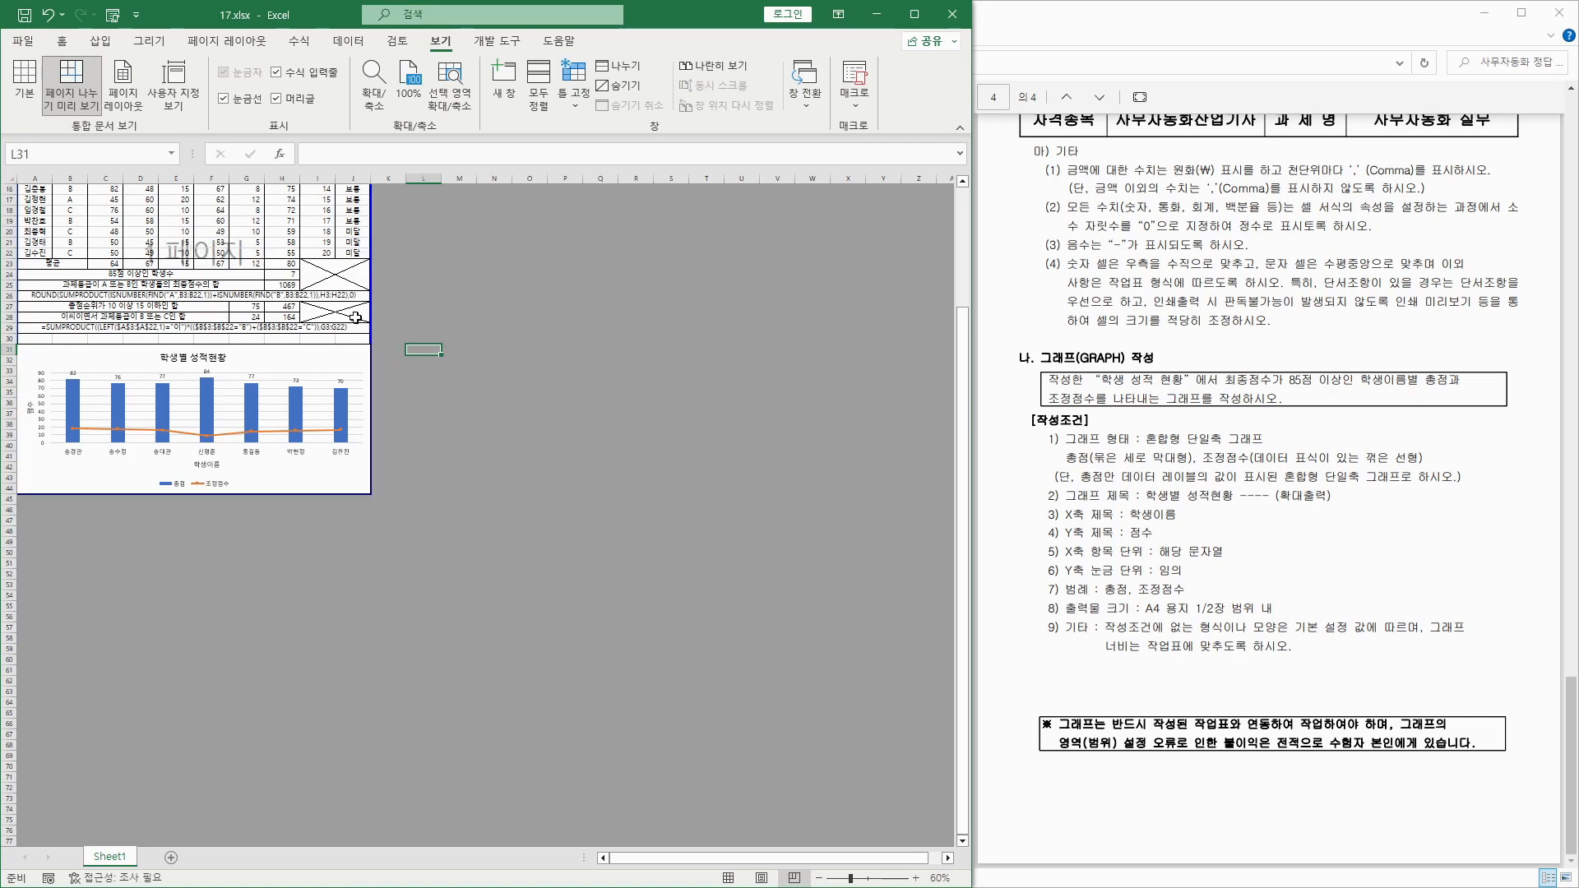
Check the table and chart layout in the worksheet's print preview.
left_click(29, 47)
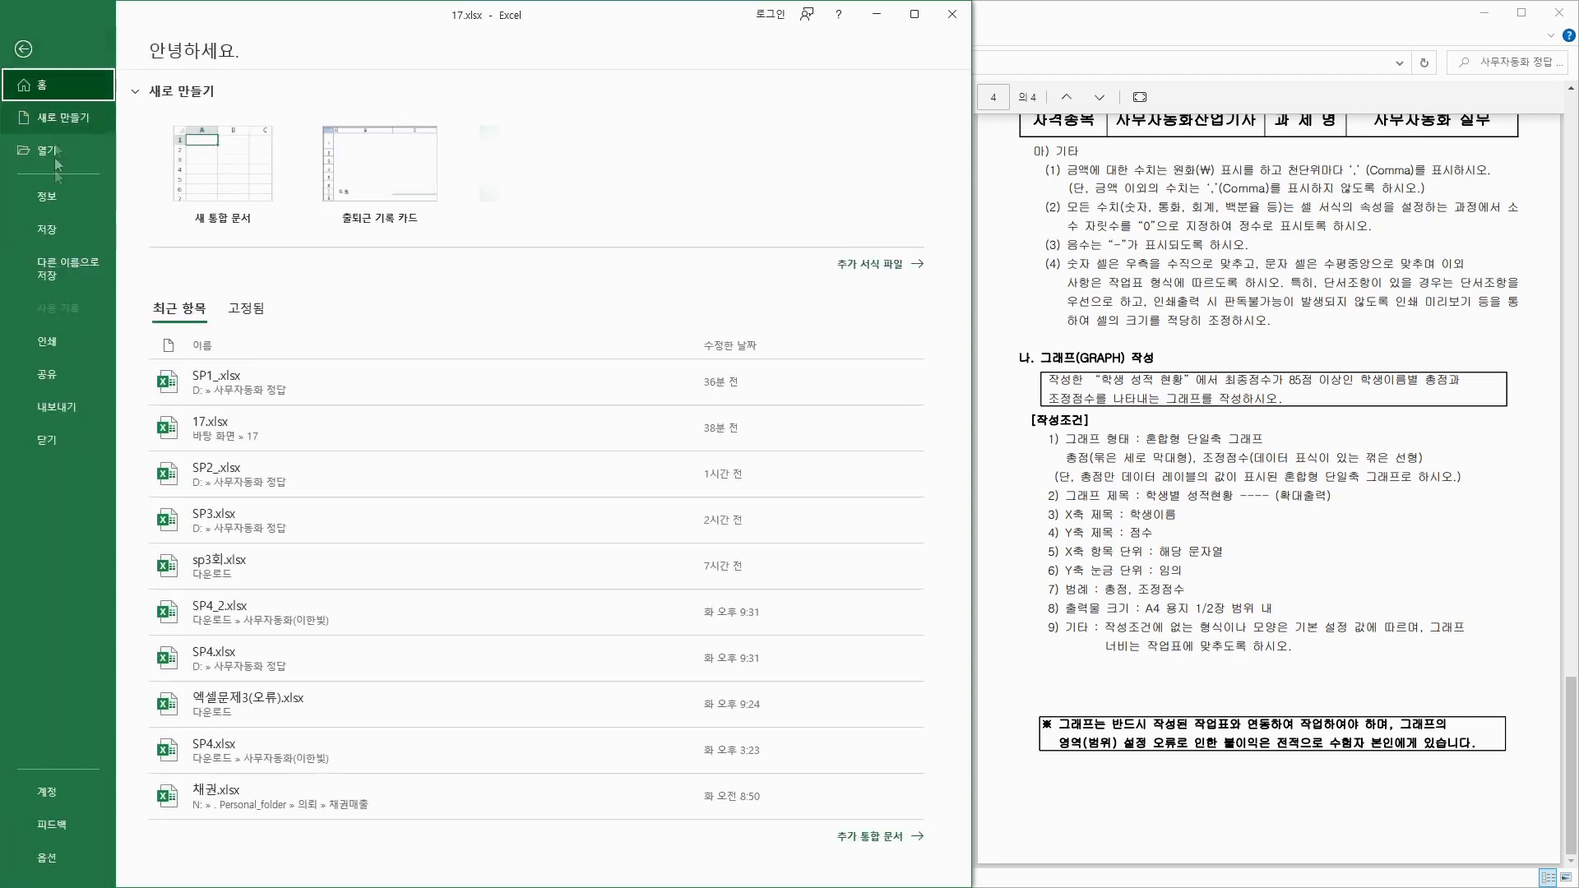
left_click(47, 340)
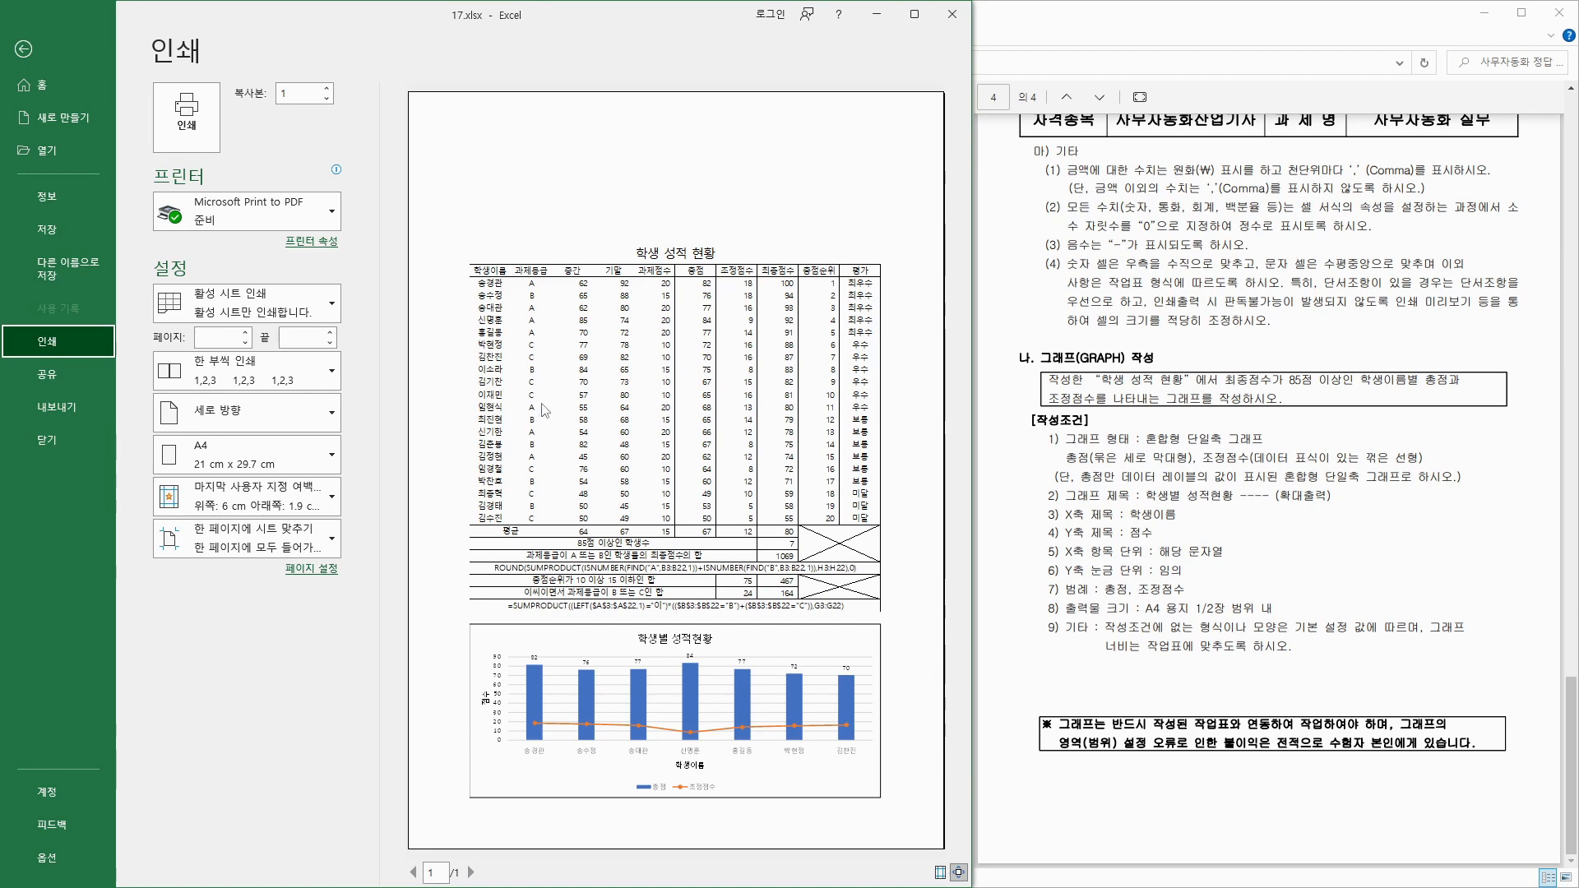
left_click(23, 48)
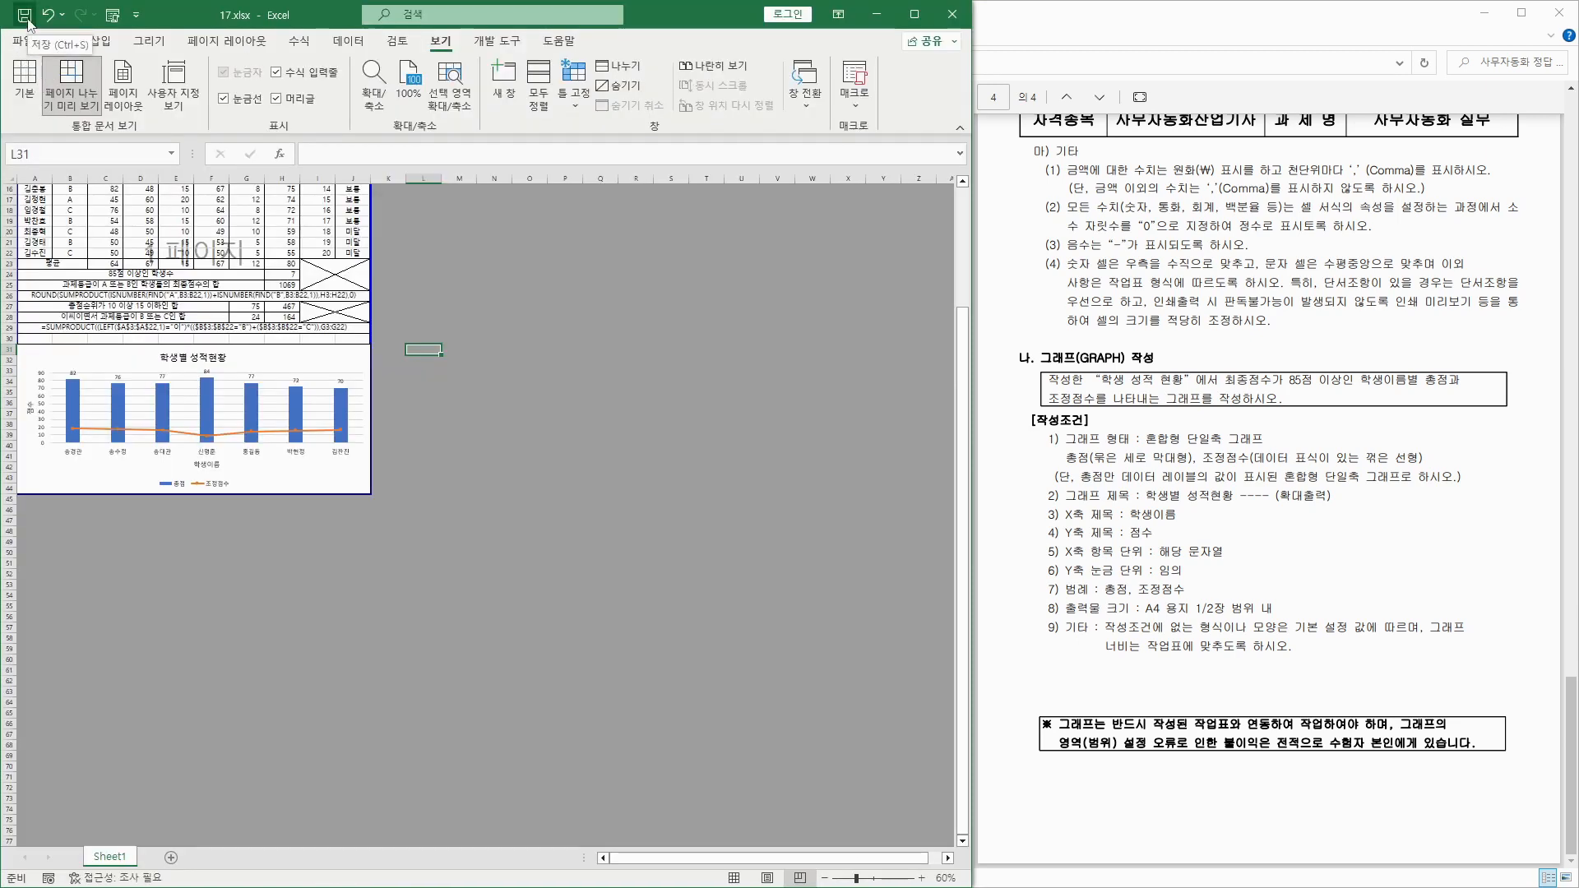
Close the workbook and open the folder 17 on the desktop.
left_click(954, 14)
left_click(532, 198)
double_click(532, 197)
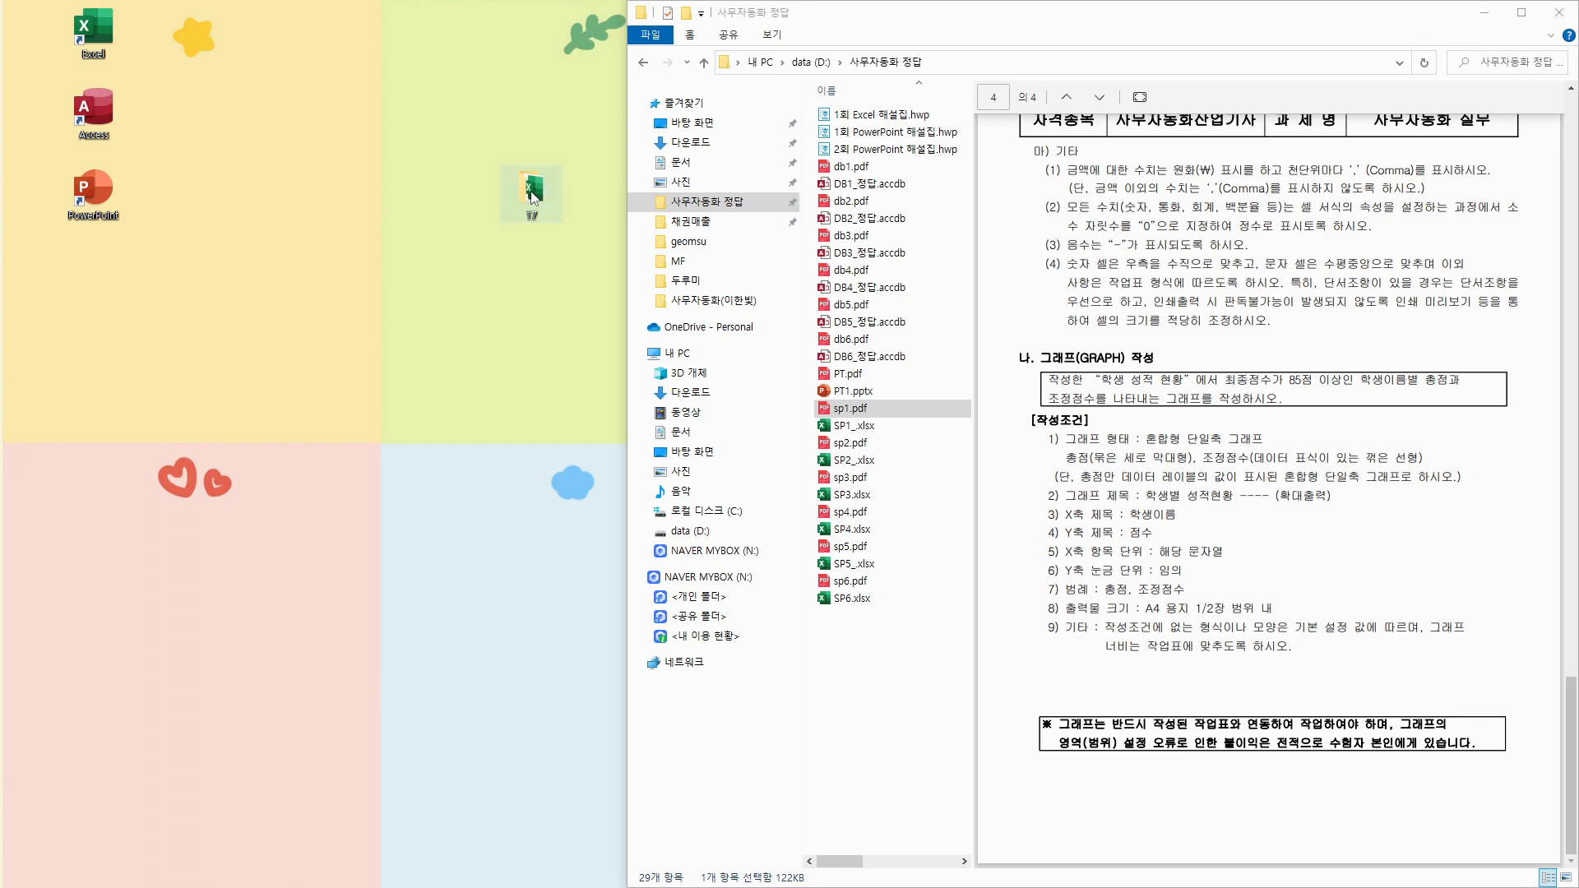